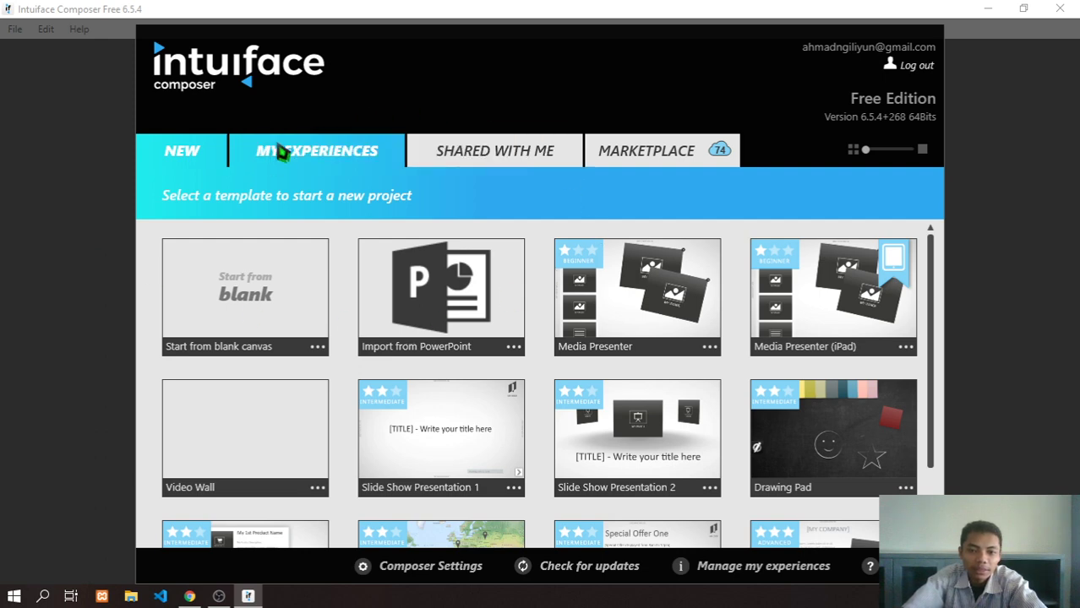
- Look through the My Experiences, Shared with Me and Marketplace collections and return to the new project templates
left_click(352, 154)
left_click(482, 155)
left_click(693, 157)
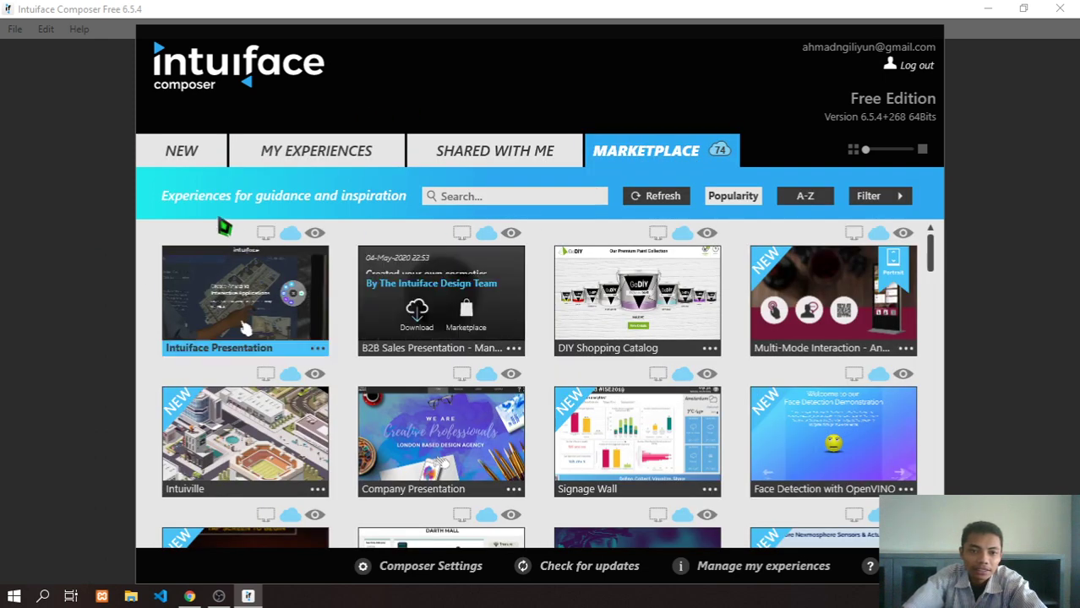
left_click(188, 154)
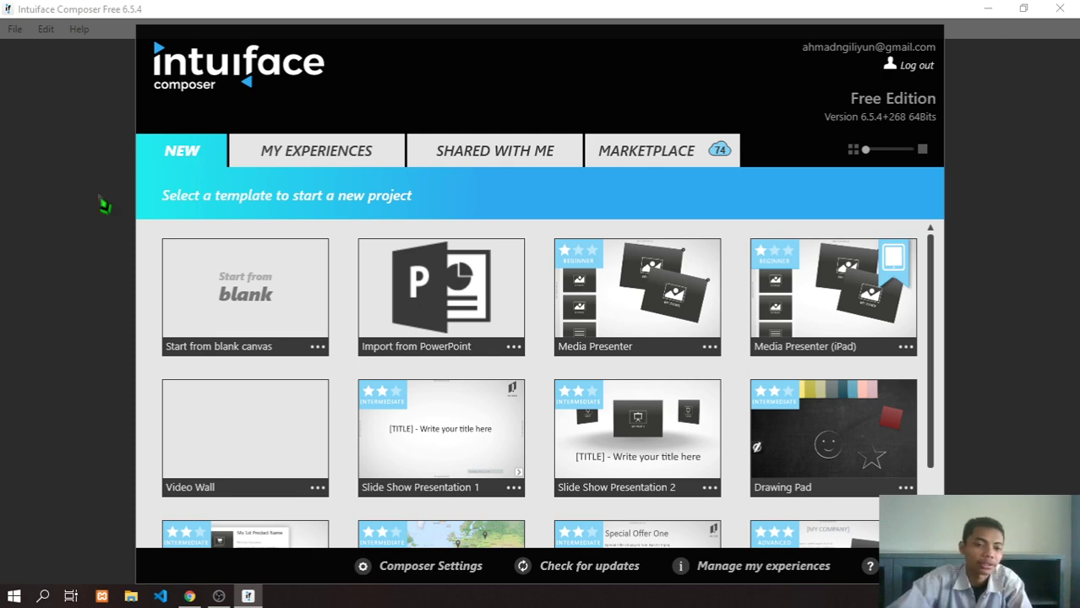
- Start a new project from a blank canvas and set its location to the Document\Intuiface folder on drive D
left_click(206, 297)
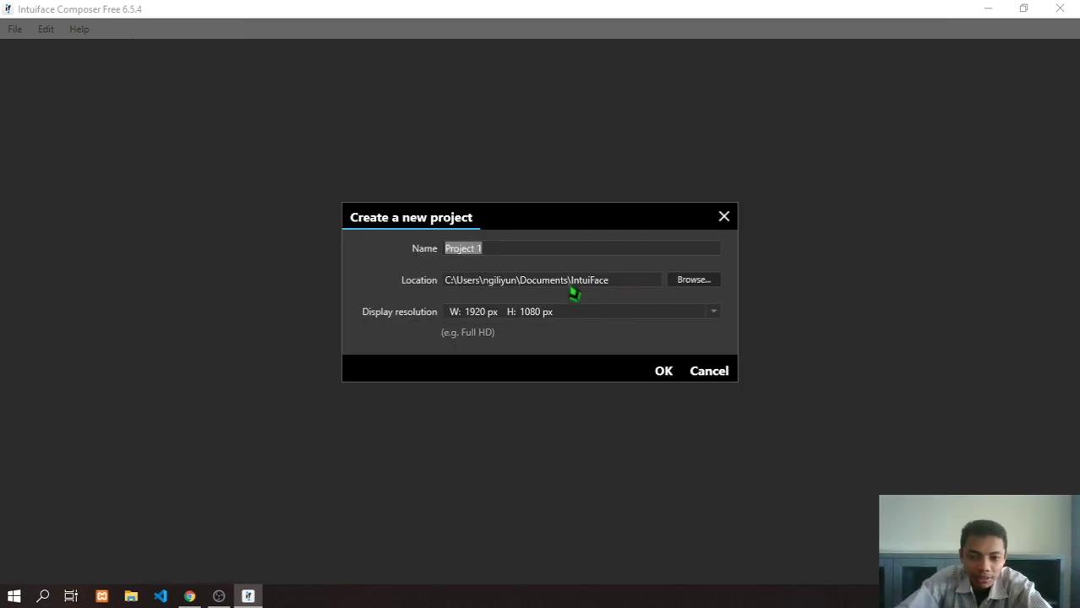
left_click(452, 282)
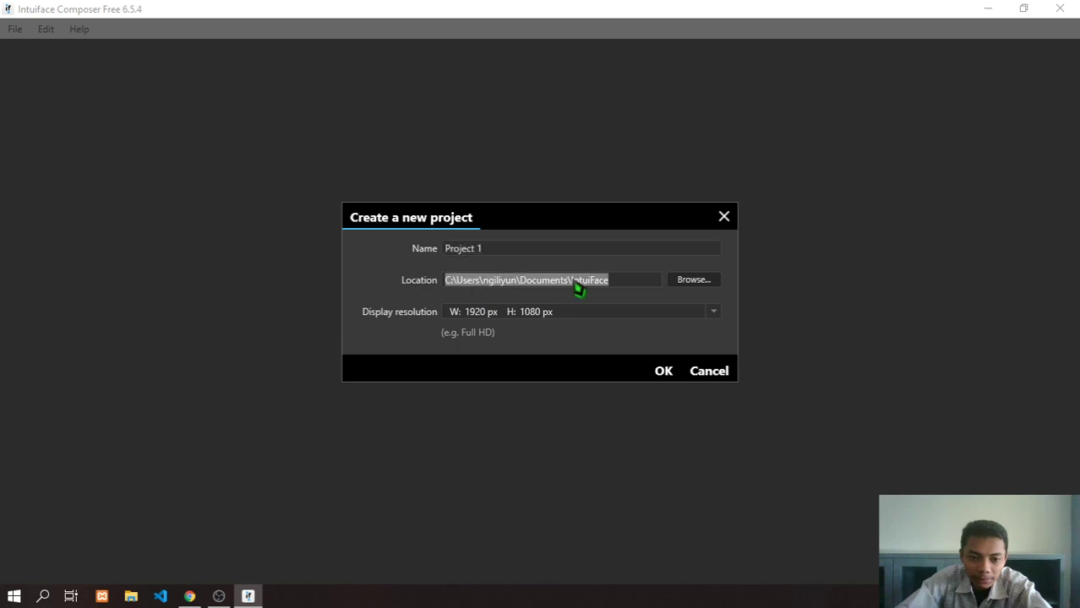
left_click(694, 291)
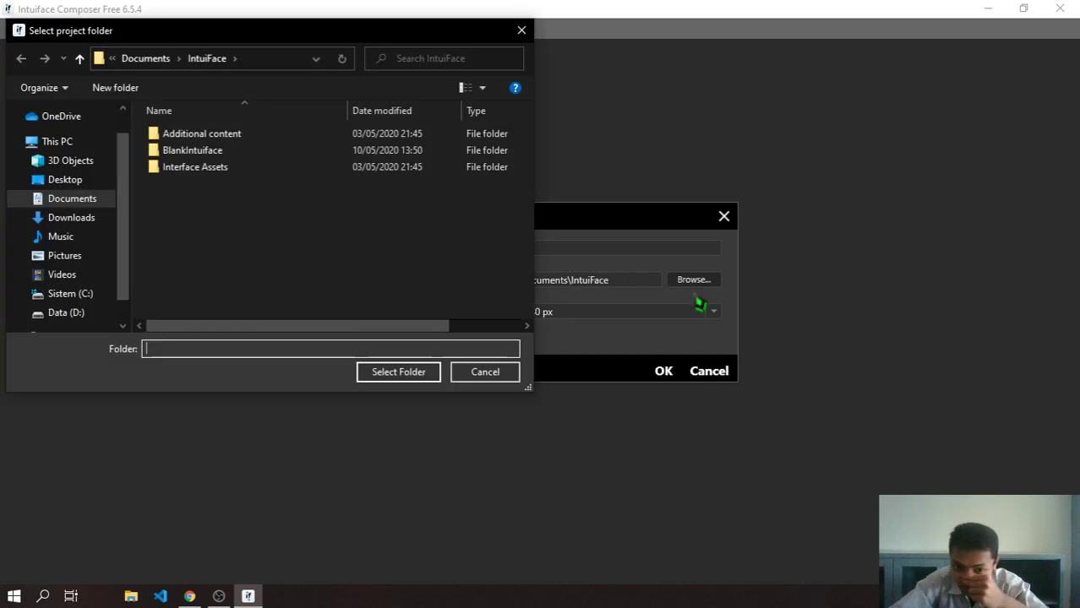
left_click(84, 312)
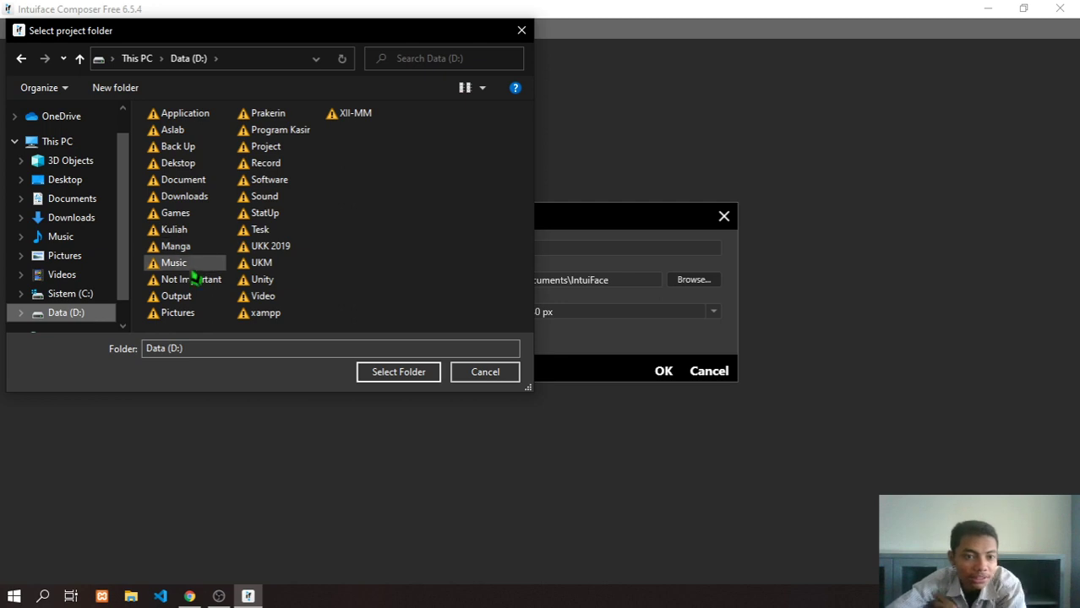
left_click(191, 181)
double_click(190, 183)
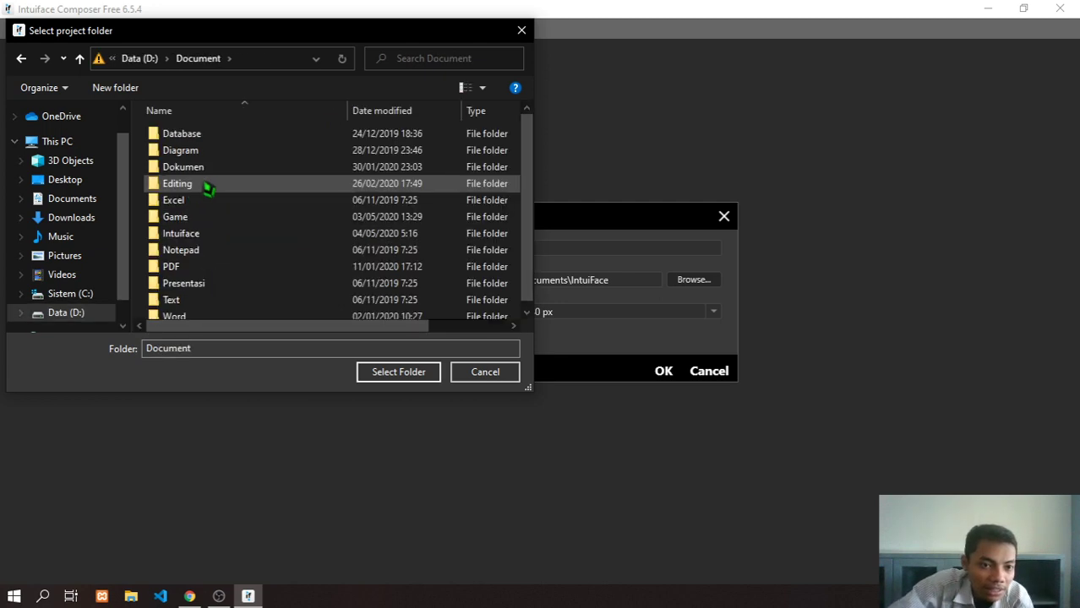
double_click(206, 234)
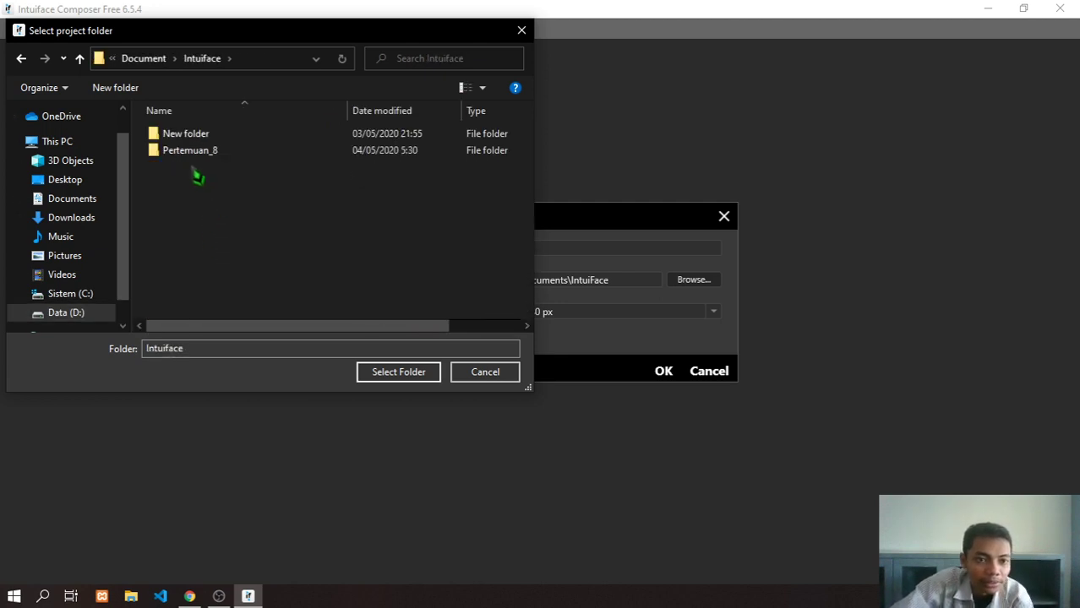
left_click(385, 374)
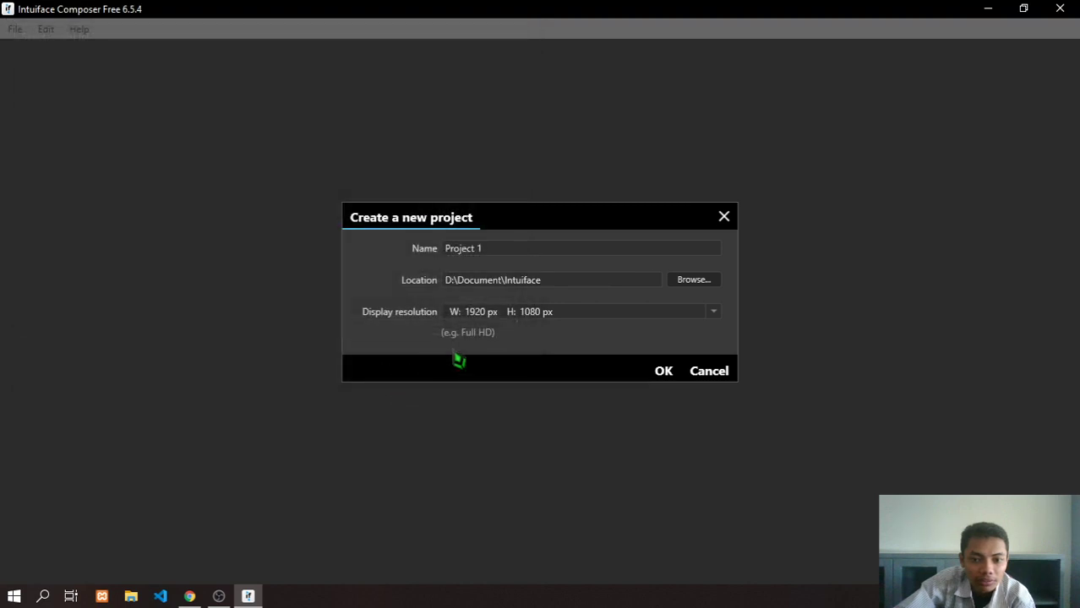
- Name the new project Pertemuan9
left_click(533, 250)
type("P")
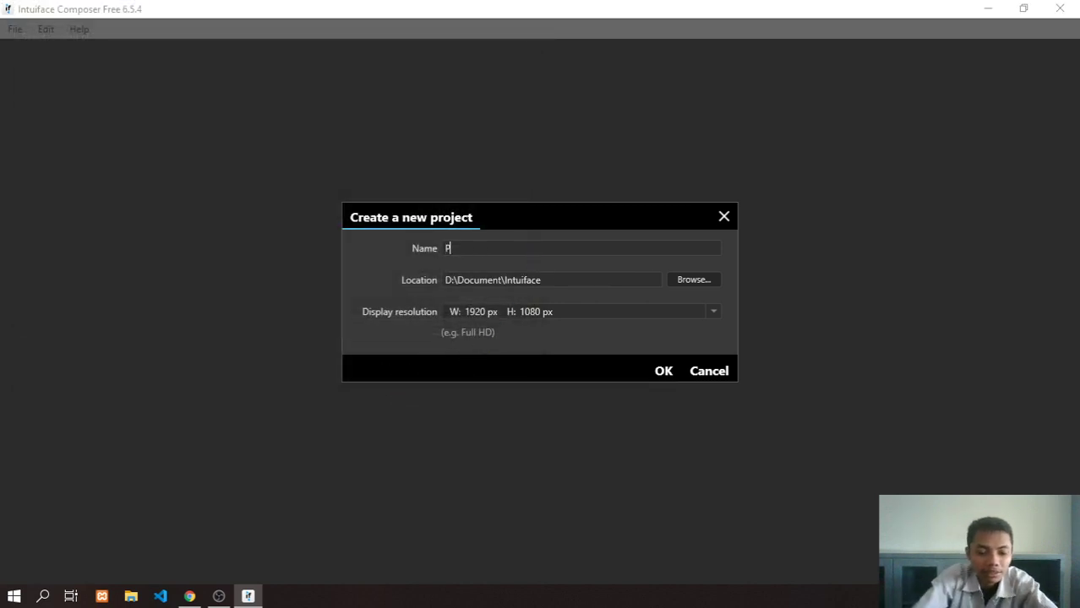
type("ertemuan")
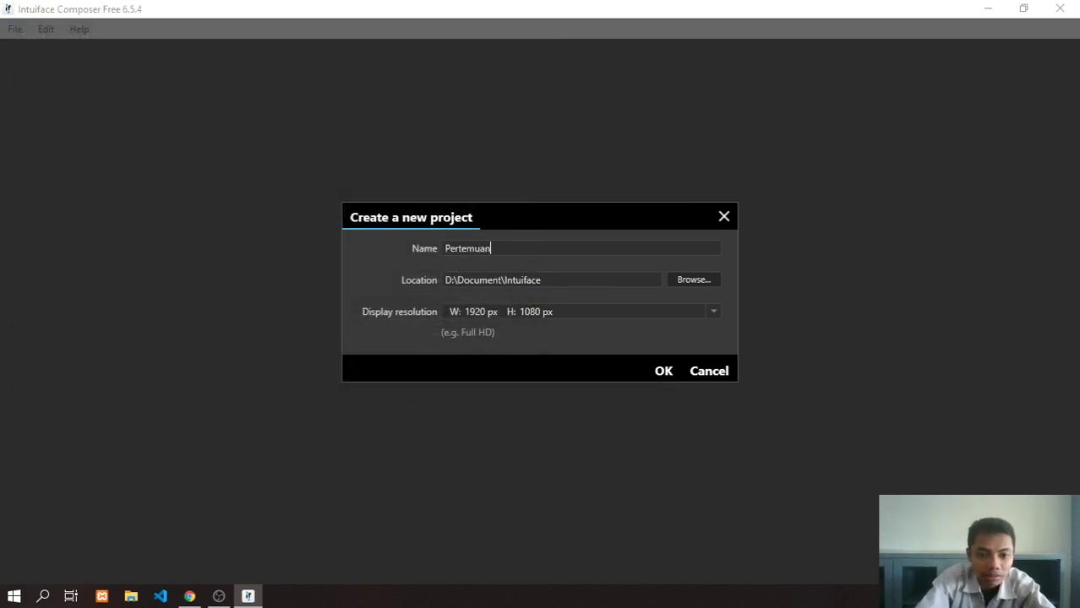
type("9")
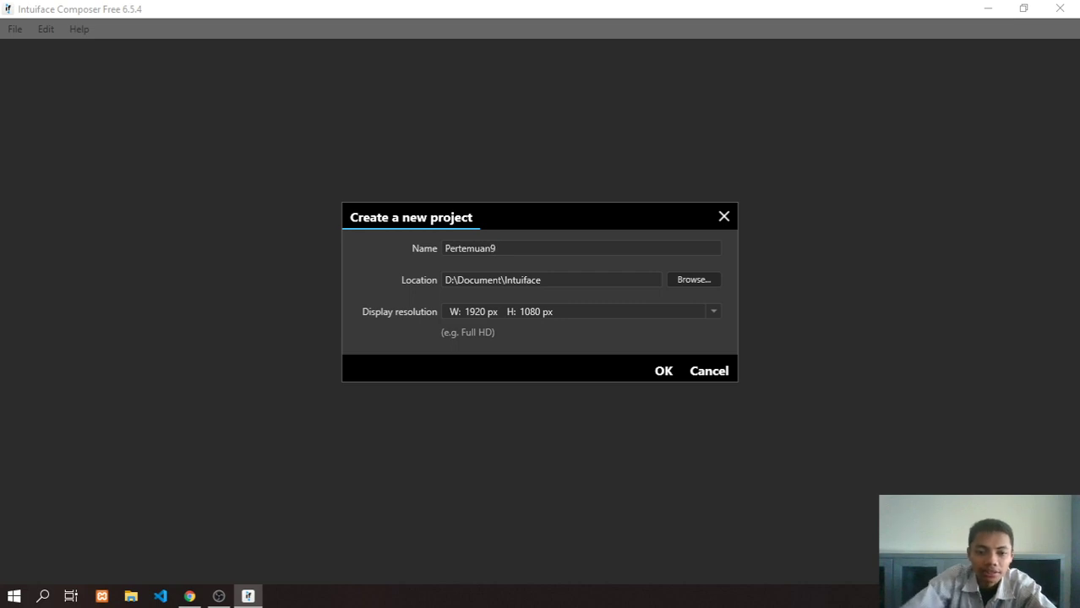
- Examine the available display resolution presets for the new project, from Full HD through the tablet sizes to Custom
left_click(720, 317)
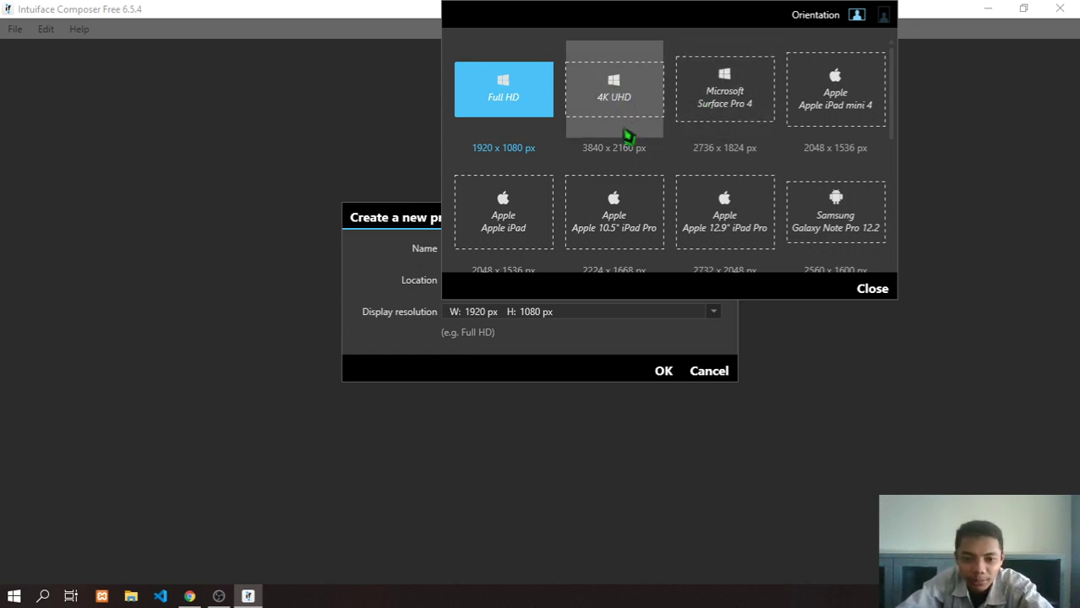
scroll(627, 135, "down", 1)
scroll(642, 194, "down", 1)
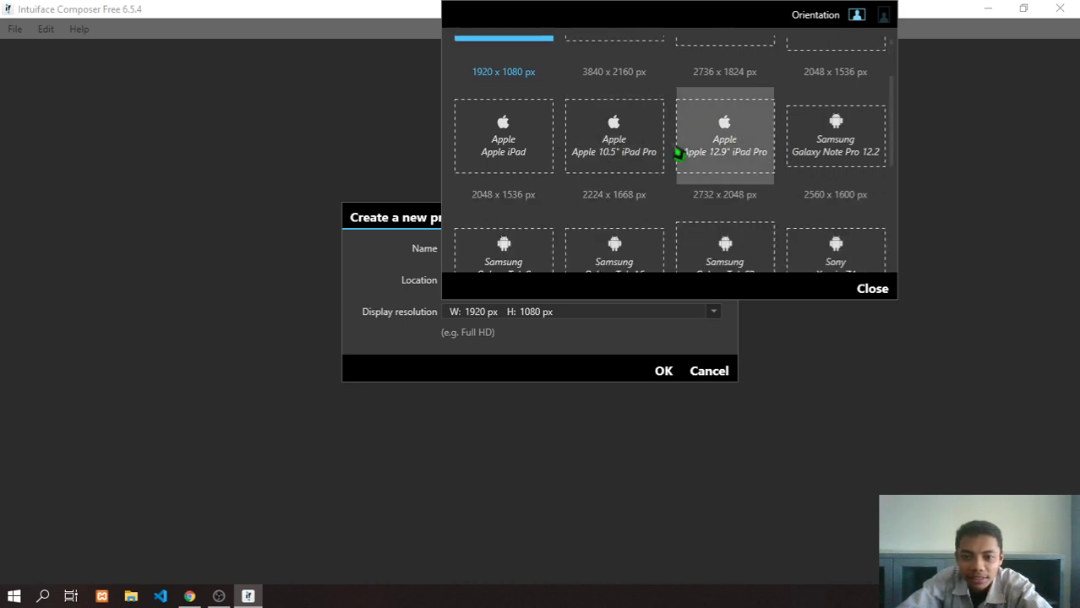
scroll(633, 156, "down", 2)
scroll(667, 165, "down", 1)
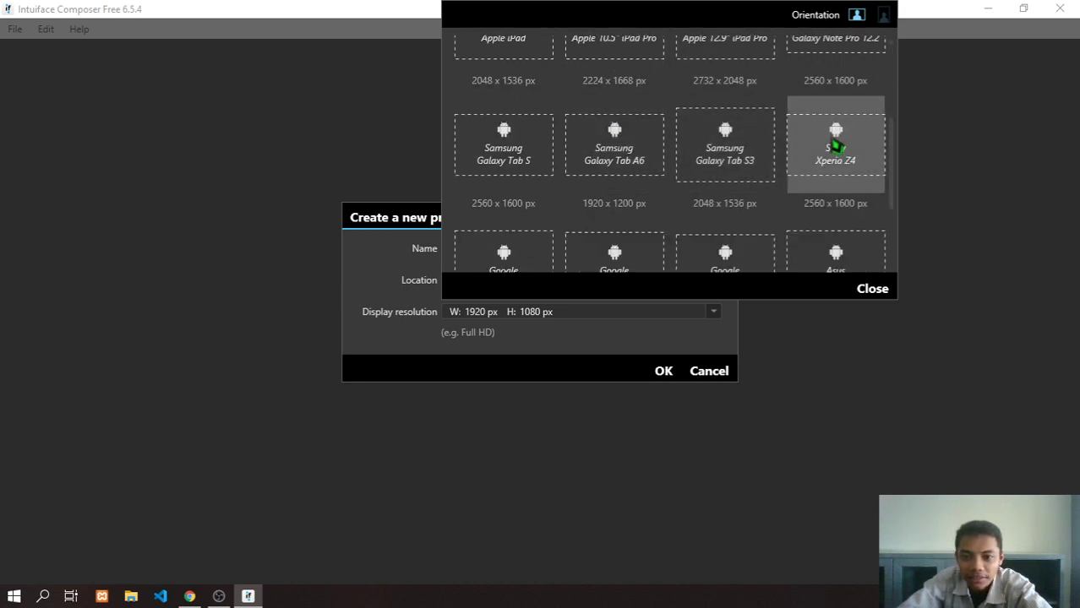
scroll(517, 156, "up", 1)
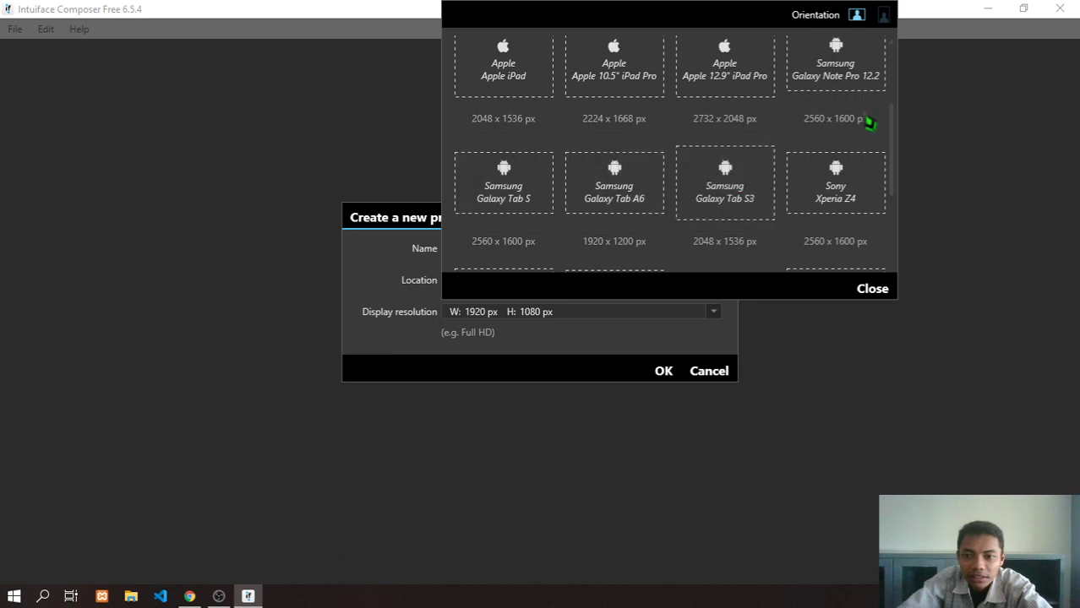
scroll(814, 114, "up", 1)
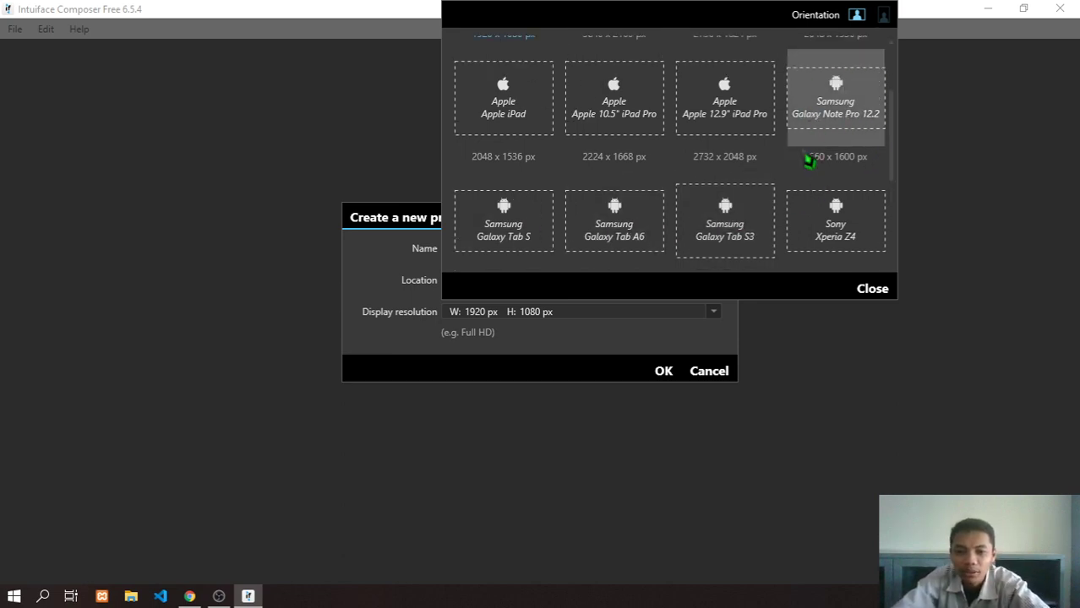
scroll(718, 188, "down", 2)
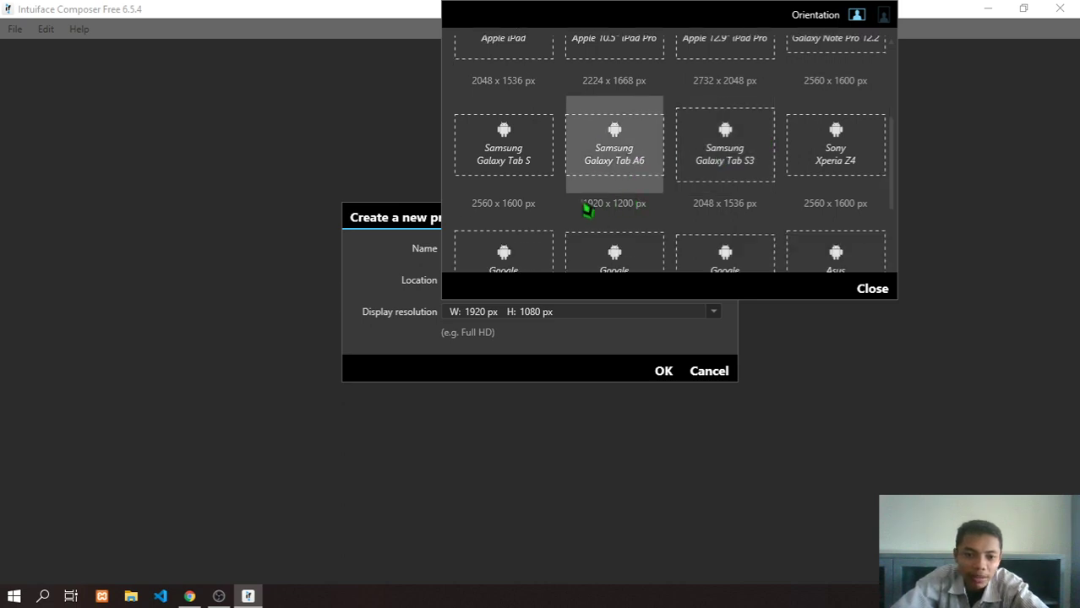
scroll(587, 210, "down", 2)
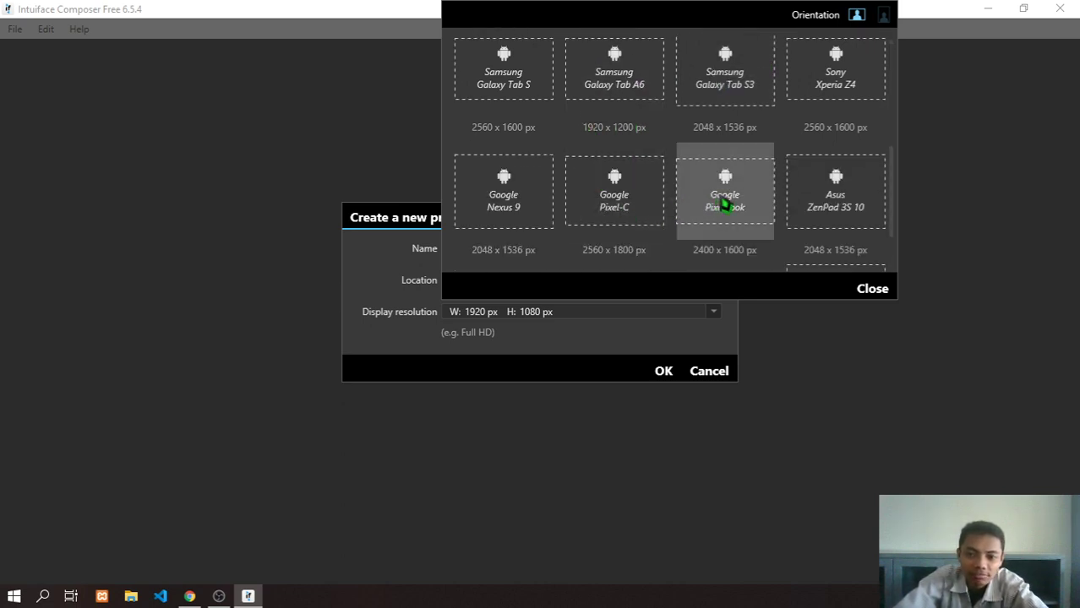
scroll(727, 206, "down", 2)
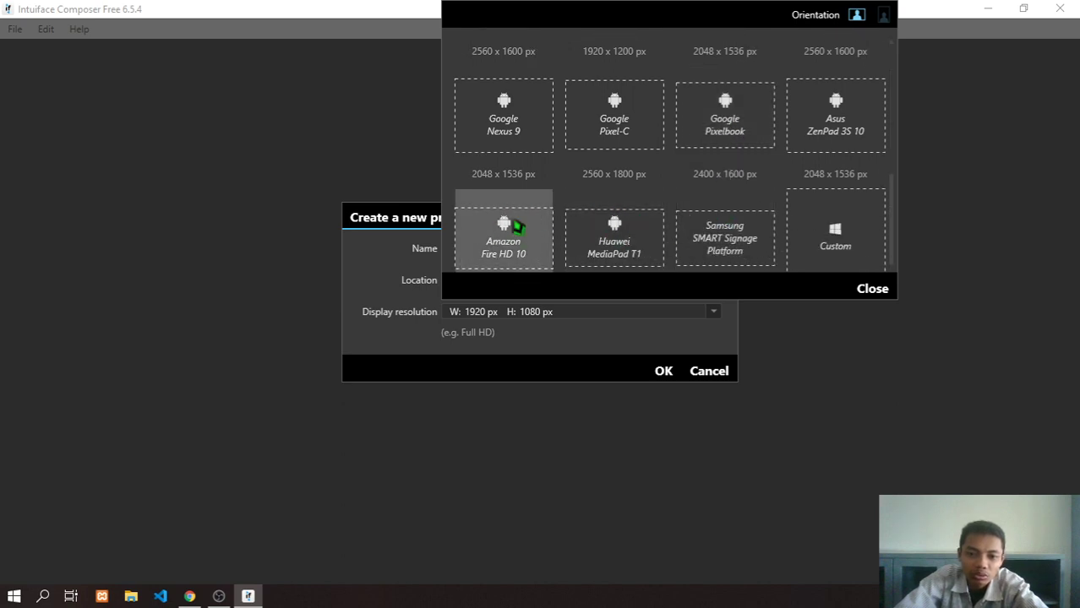
scroll(710, 226, "down", 1)
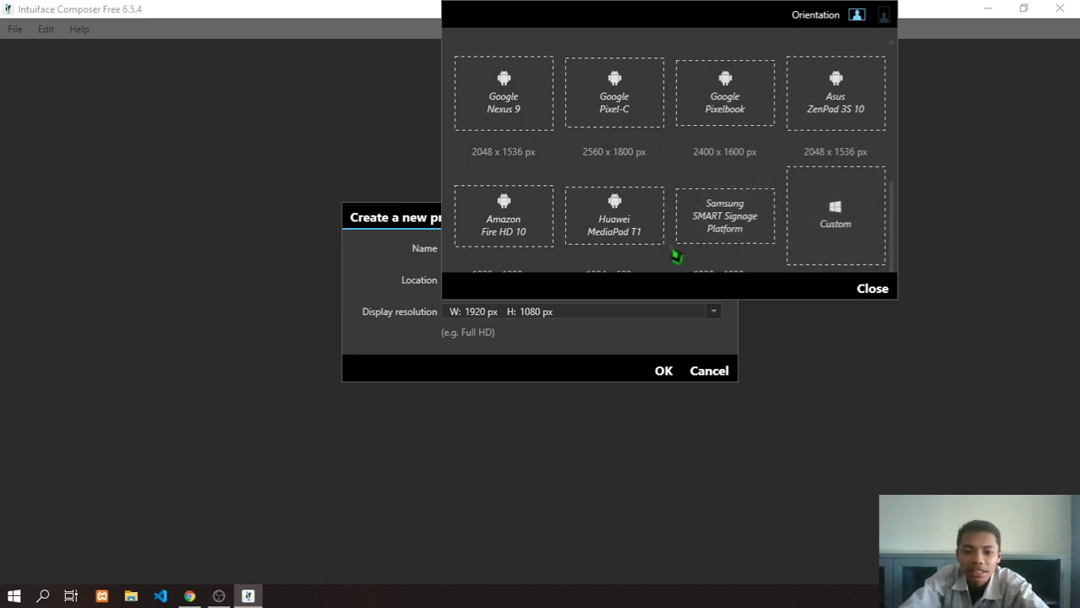
scroll(676, 251, "up", 3)
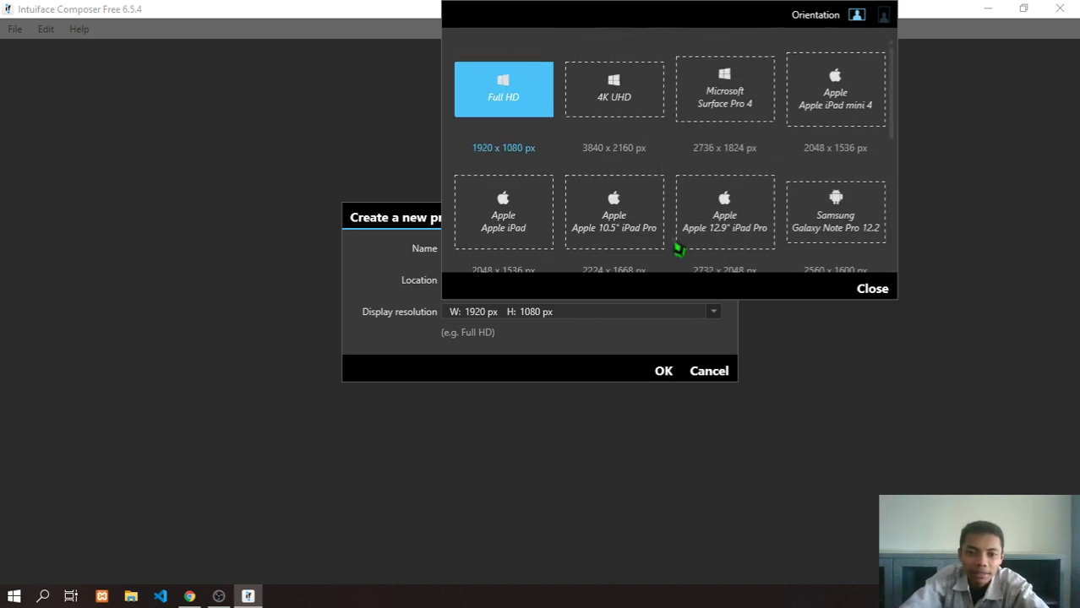
- Keep the Full HD resolution of 1920 x 1080 px and create the project
left_click(874, 289)
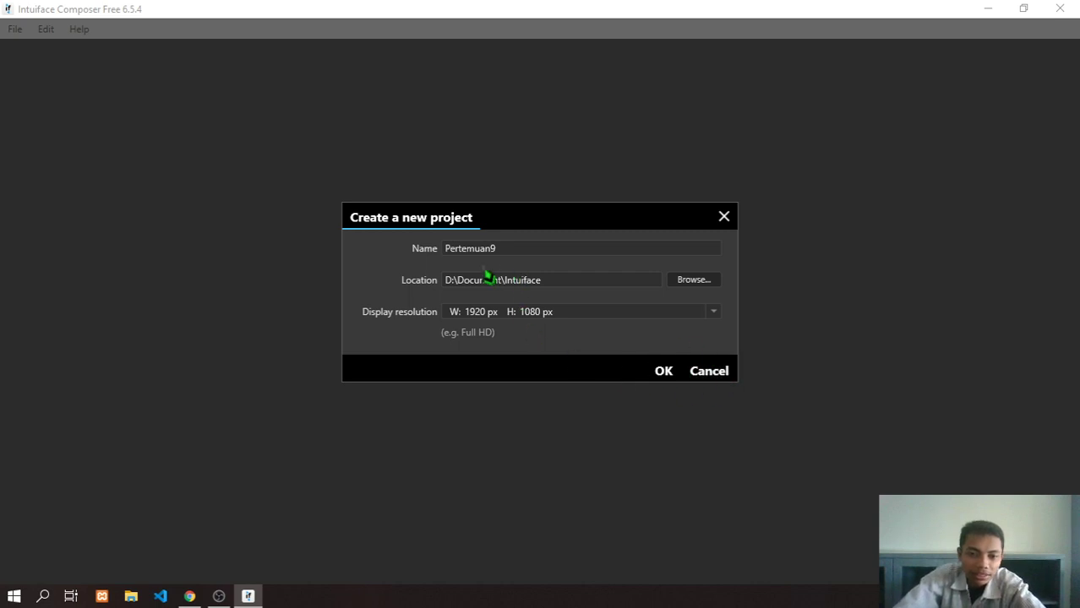
left_click(672, 374)
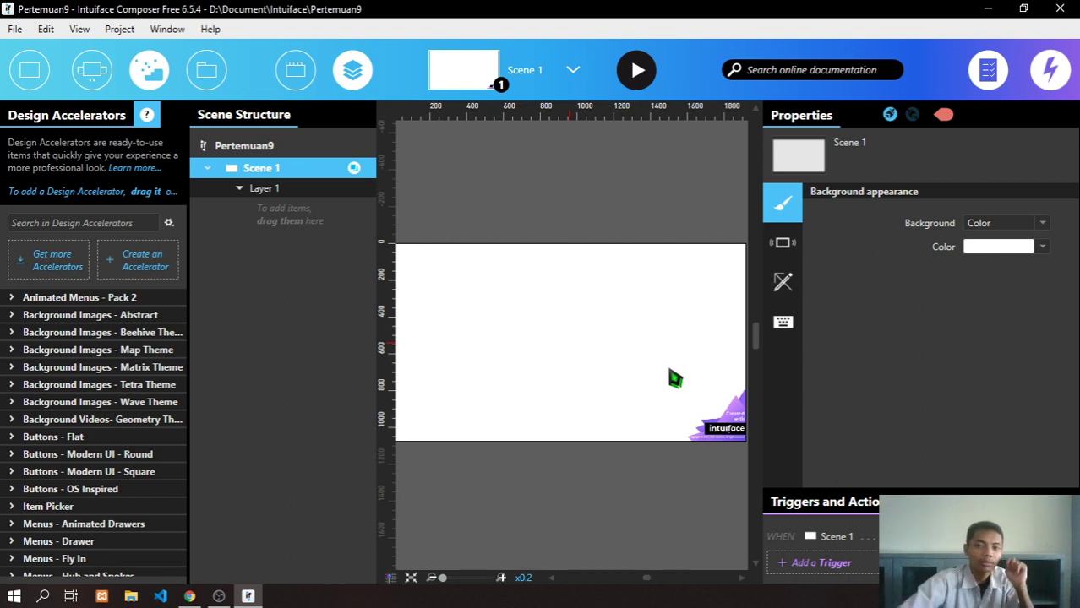
- Hide the properties, triggers, scene structure and design accelerators areas, and zoom the canvas out to x0.4
left_click(988, 70)
left_click(353, 70)
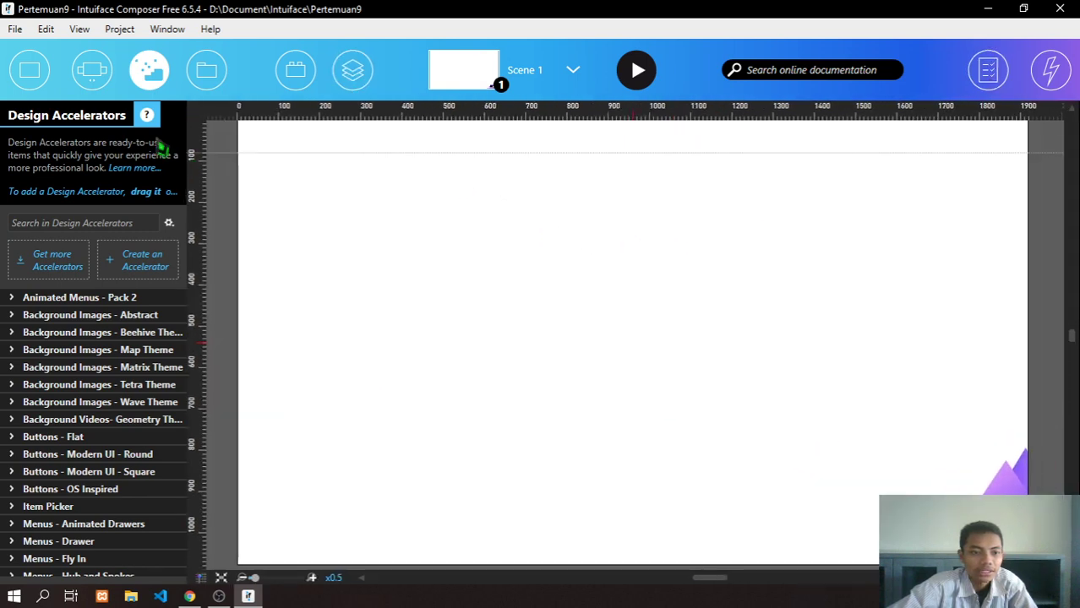
left_click(146, 76)
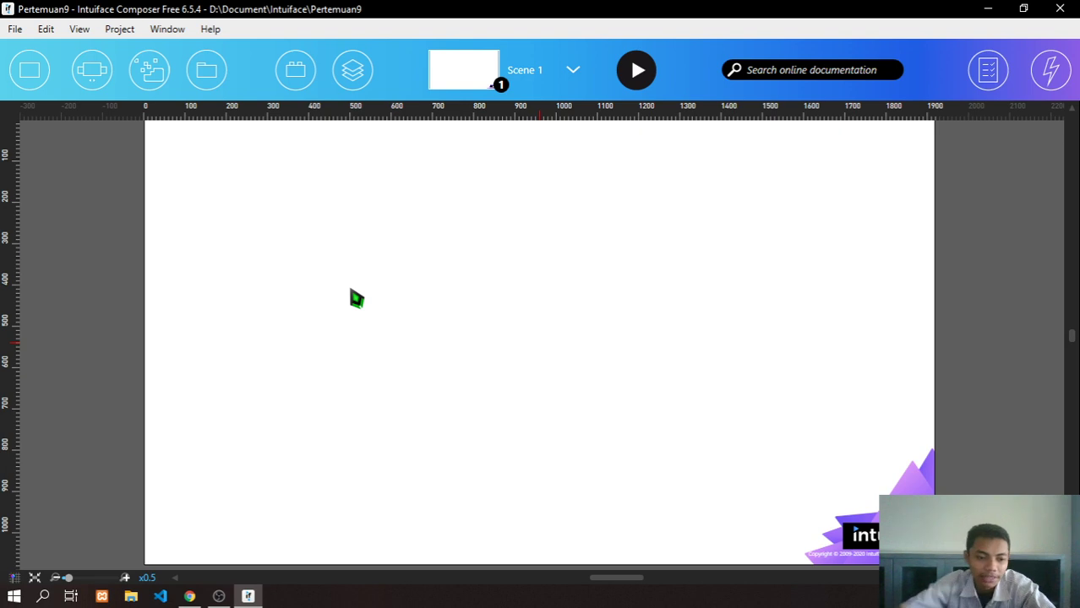
left_click(55, 578)
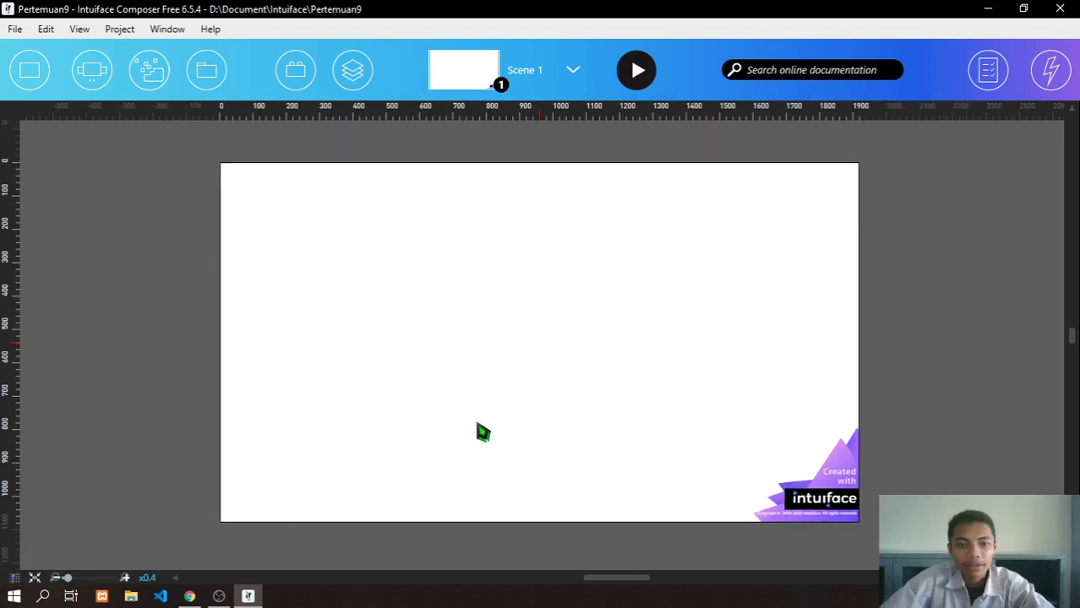
- Examine the project's list of scenes and close it again
left_click(579, 85)
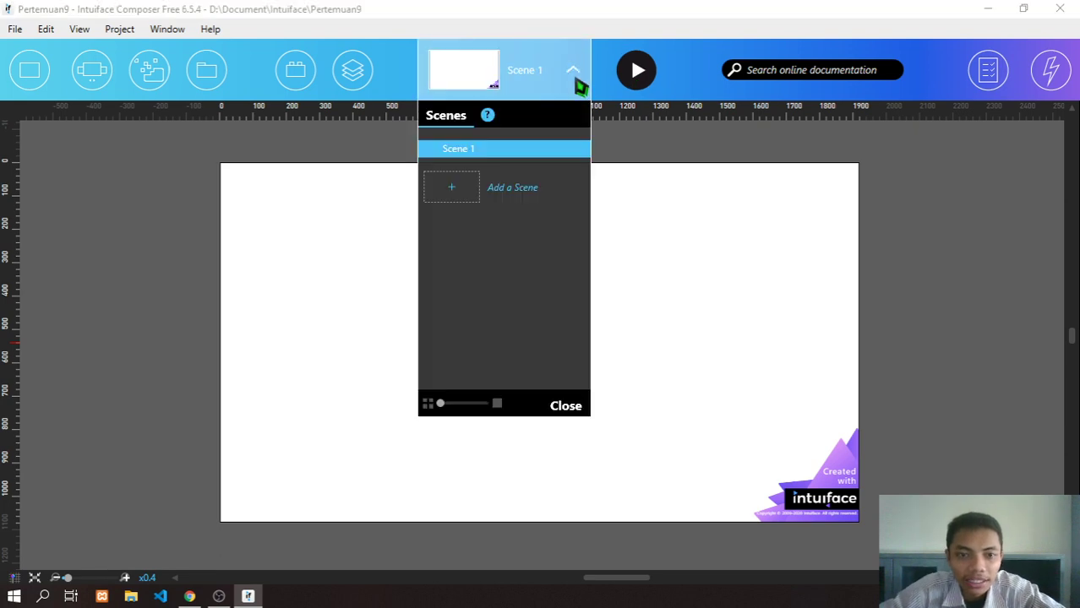
left_click(581, 76)
left_click(581, 76)
left_click(582, 76)
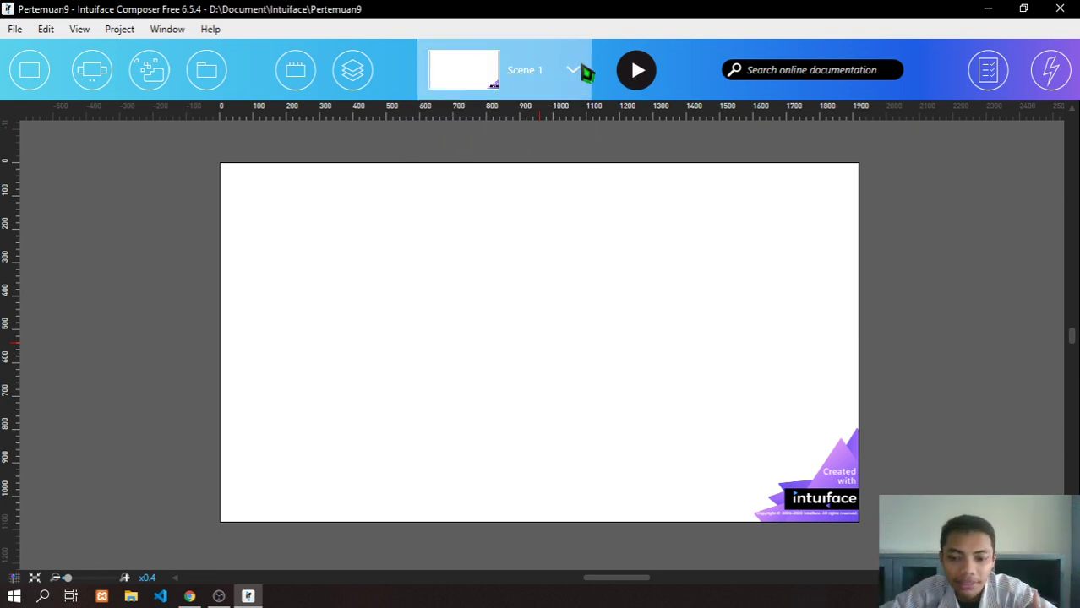
- Show the Design Accelerators again and look through the installed categories
left_click(152, 76)
scroll(85, 314, "down", 3)
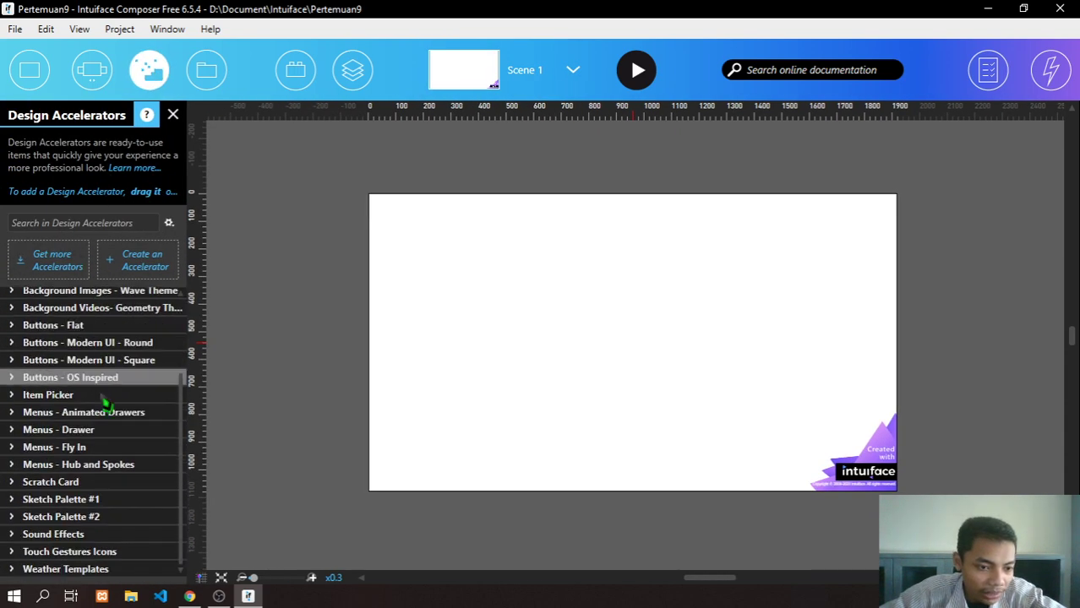
scroll(108, 414, "up", 3)
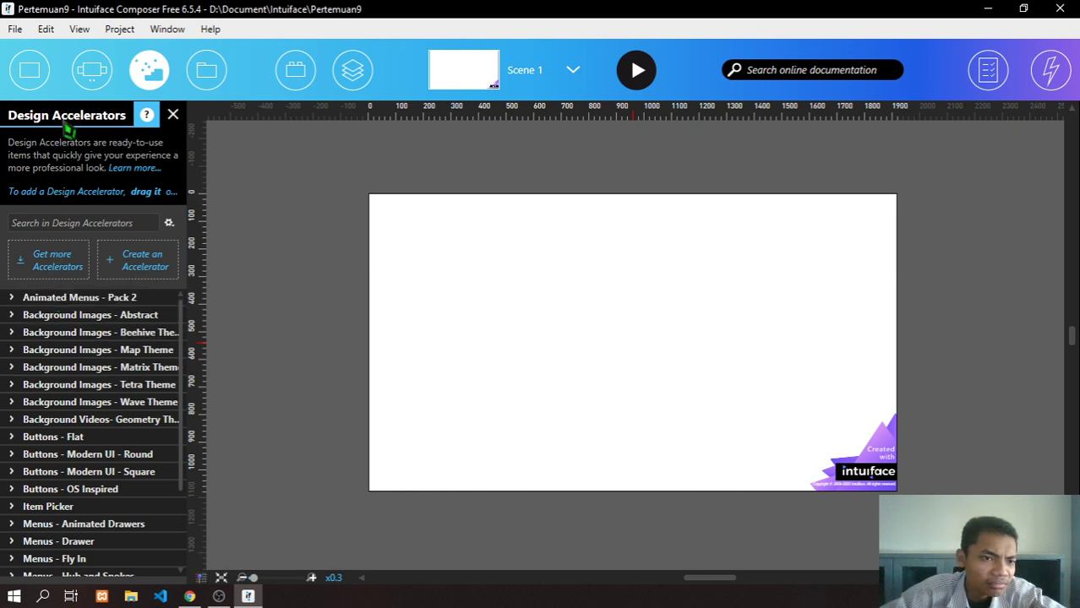
- Browse the downloadable Design Accelerators and download the Clocks pack
left_click(47, 278)
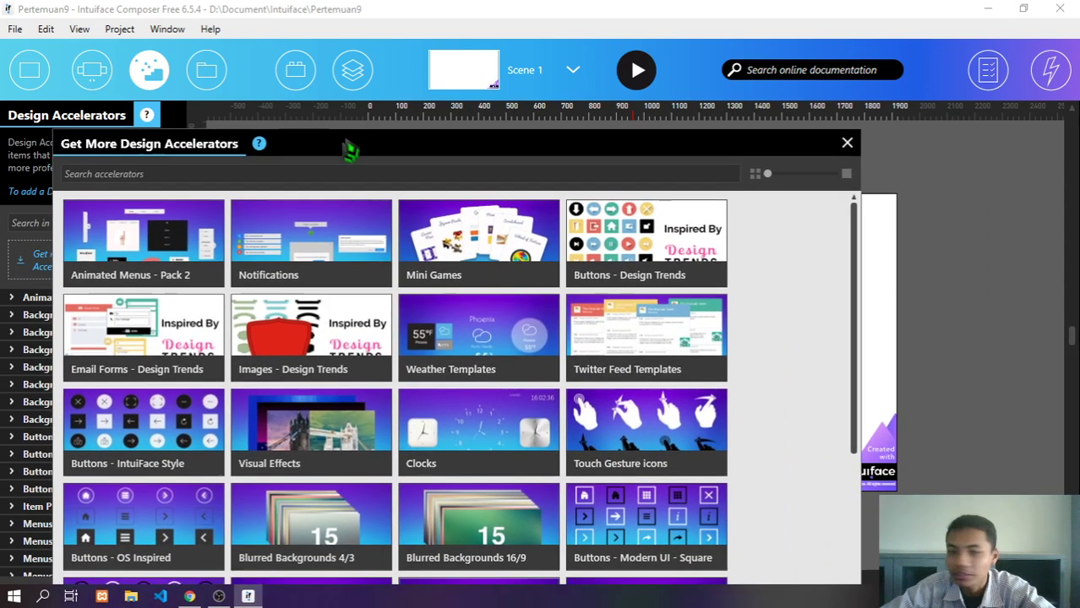
left_click_drag(345, 150, 447, 34)
scroll(525, 279, "down", 2)
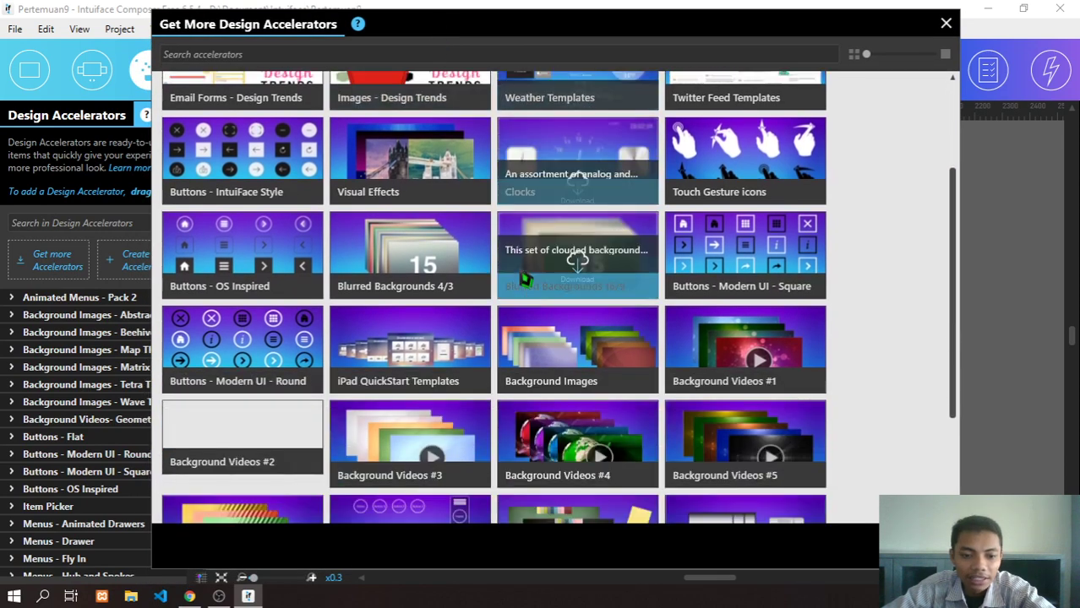
scroll(525, 279, "down", 2)
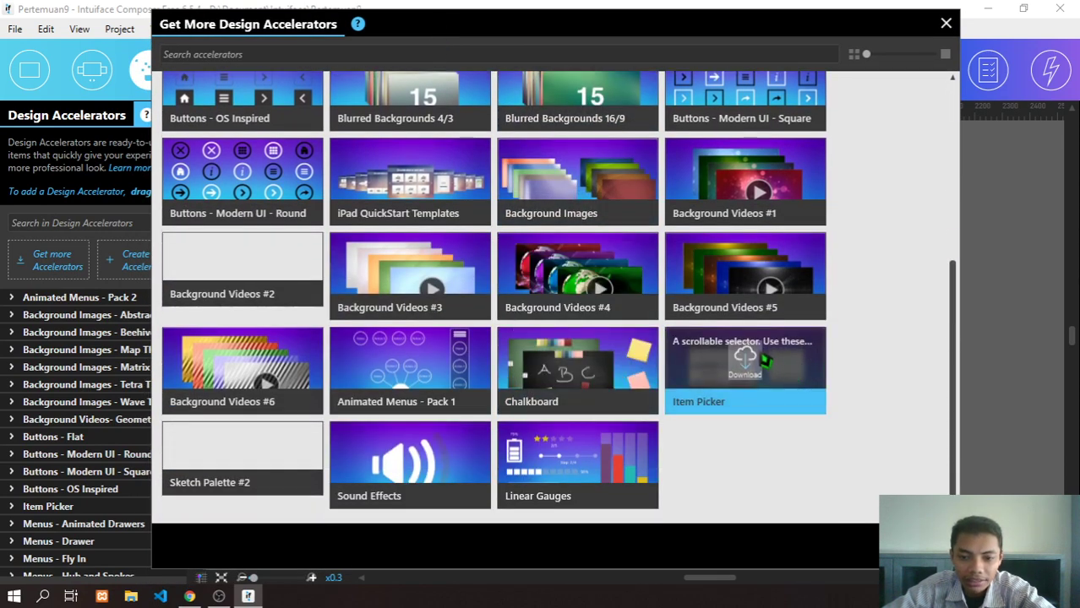
scroll(369, 369, "up", 2)
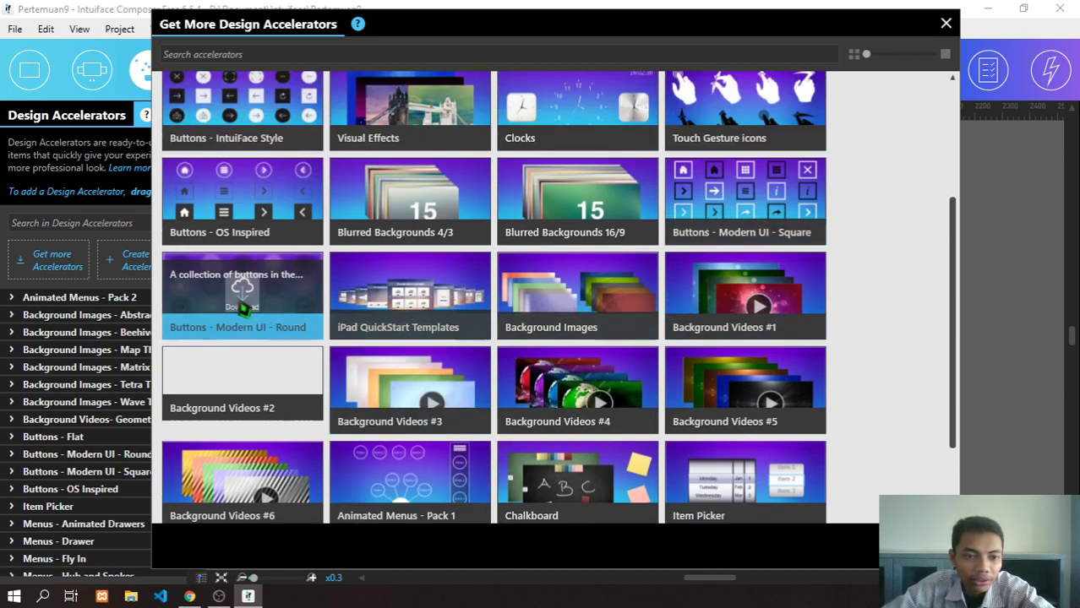
scroll(241, 321, "up", 1)
scroll(265, 276, "up", 2)
scroll(203, 382, "up", 1)
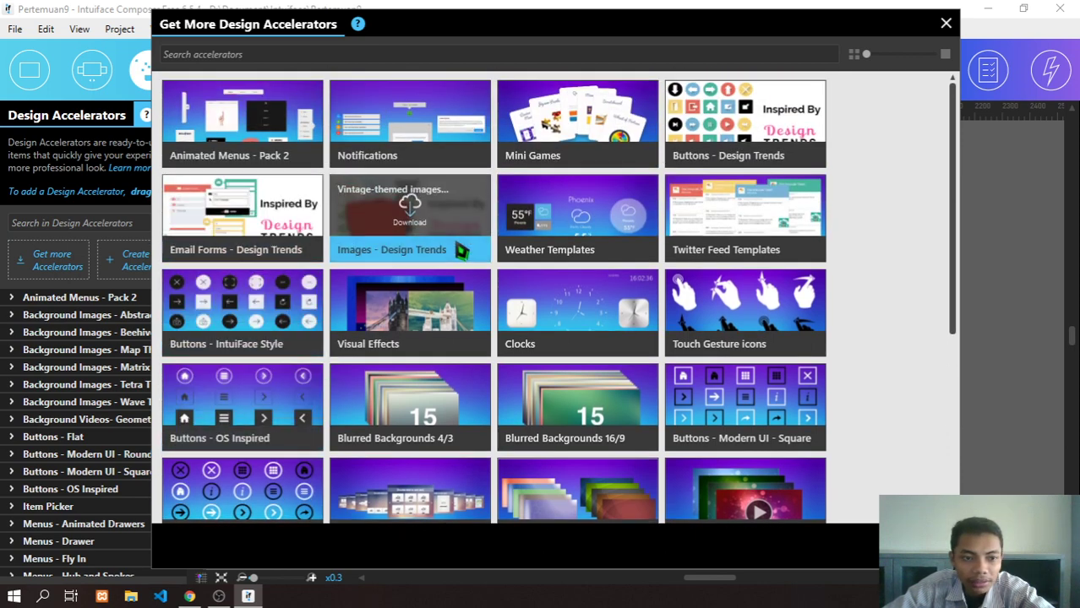
scroll(716, 234, "down", 1)
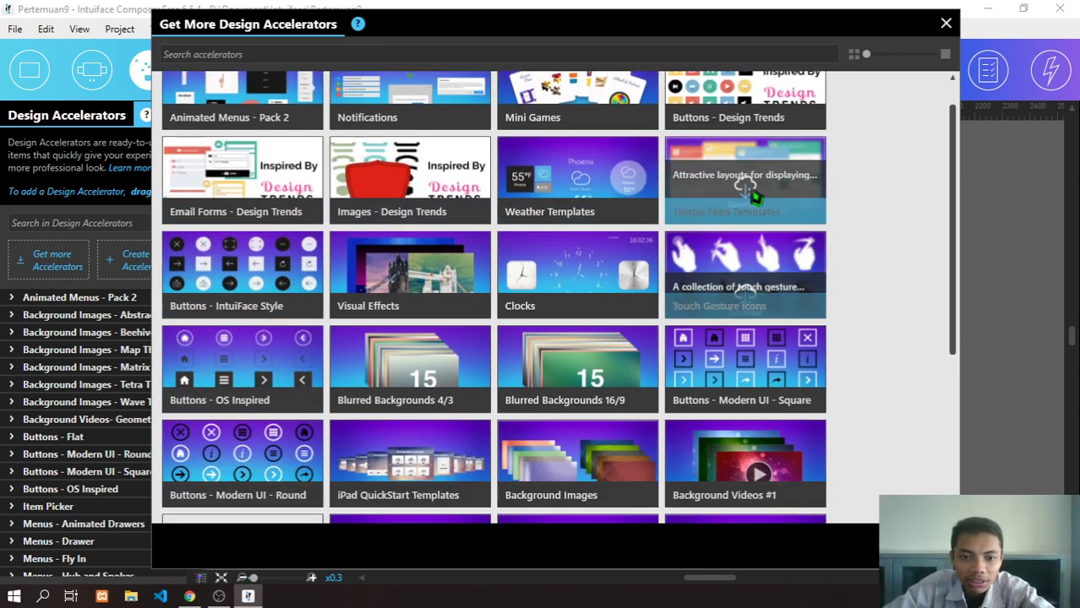
scroll(656, 188, "up", 1)
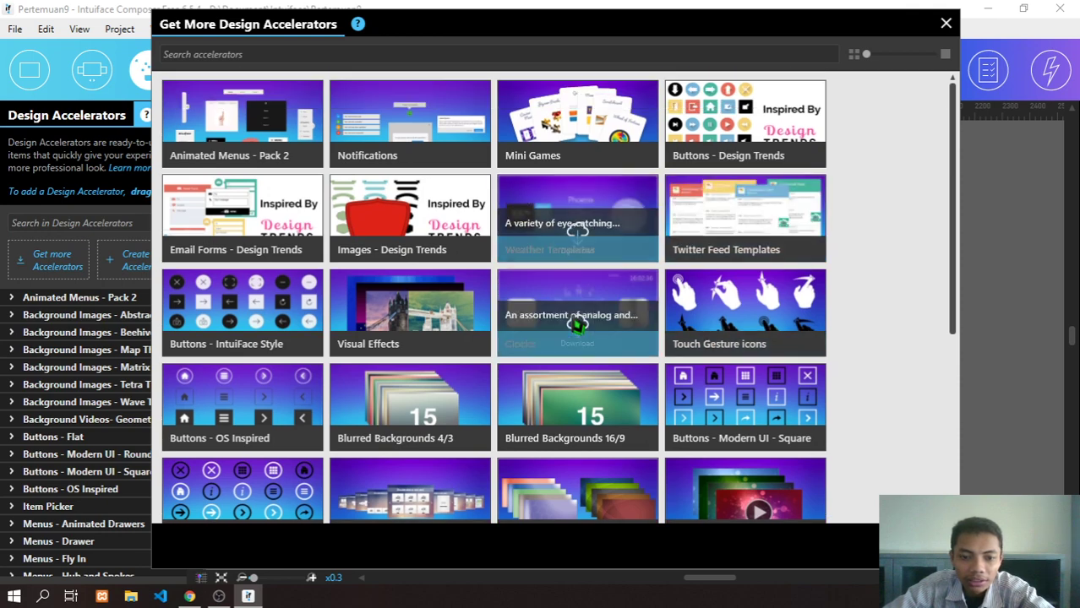
left_click(578, 314)
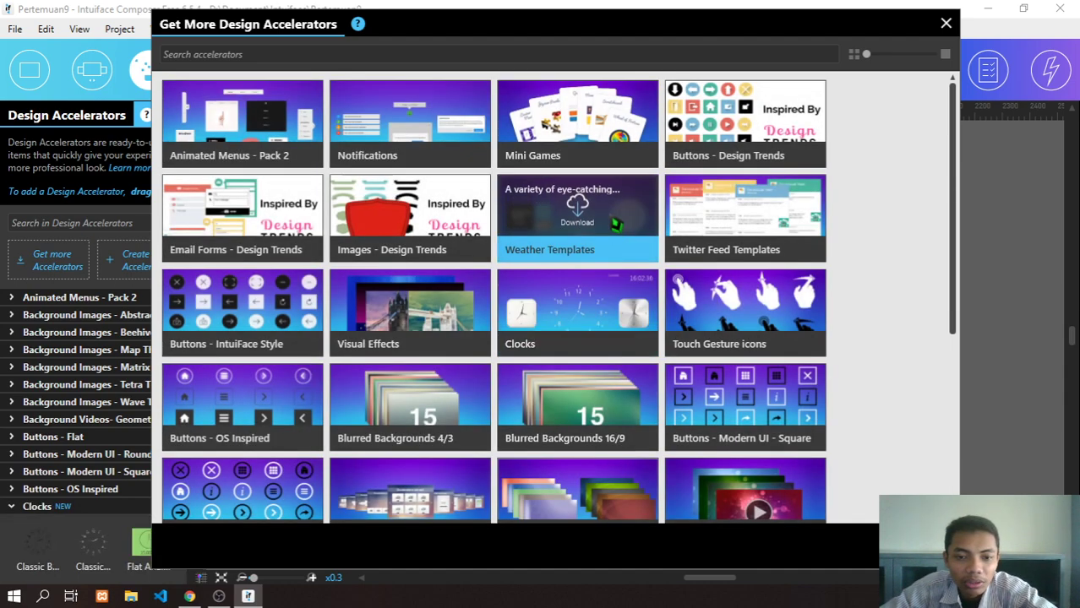
- Look through the remaining downloadable accelerator packs and close the download window
scroll(591, 294, "down", 3)
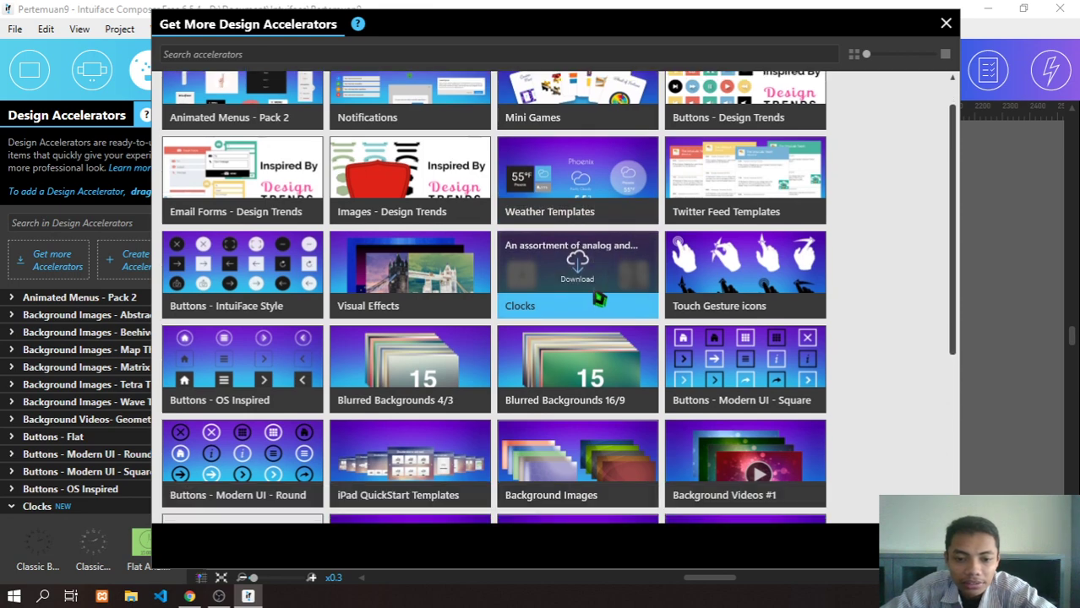
scroll(564, 299, "down", 3)
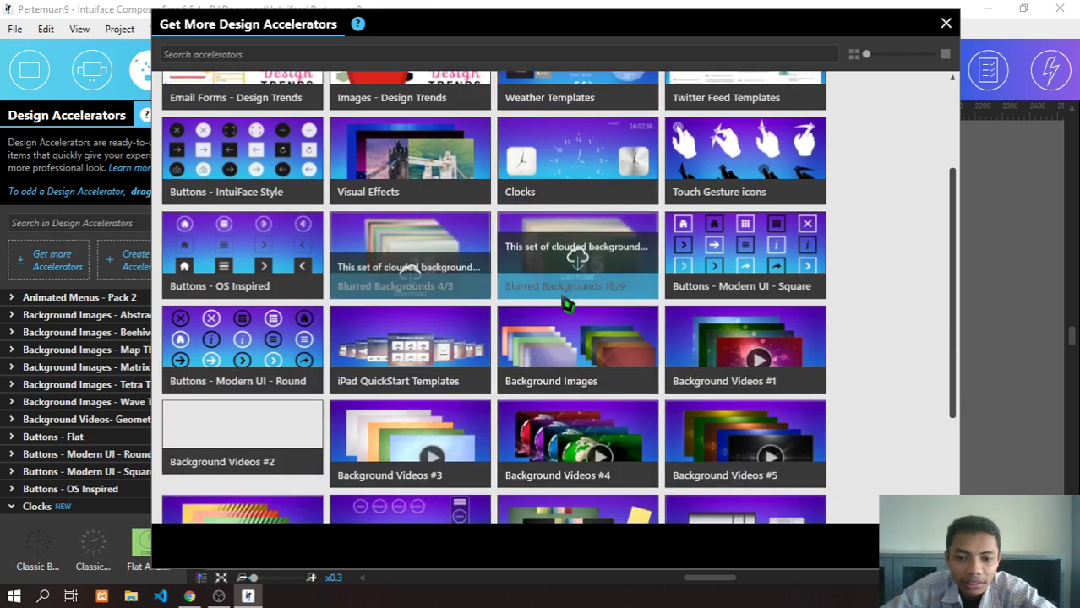
scroll(575, 300, "down", 2)
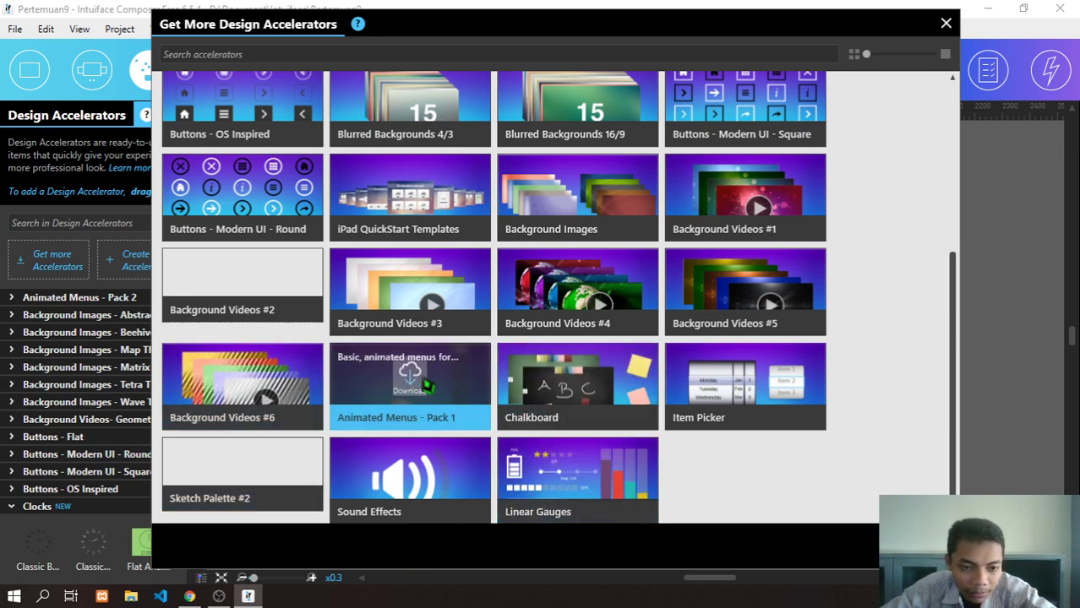
scroll(411, 380, "up", 8)
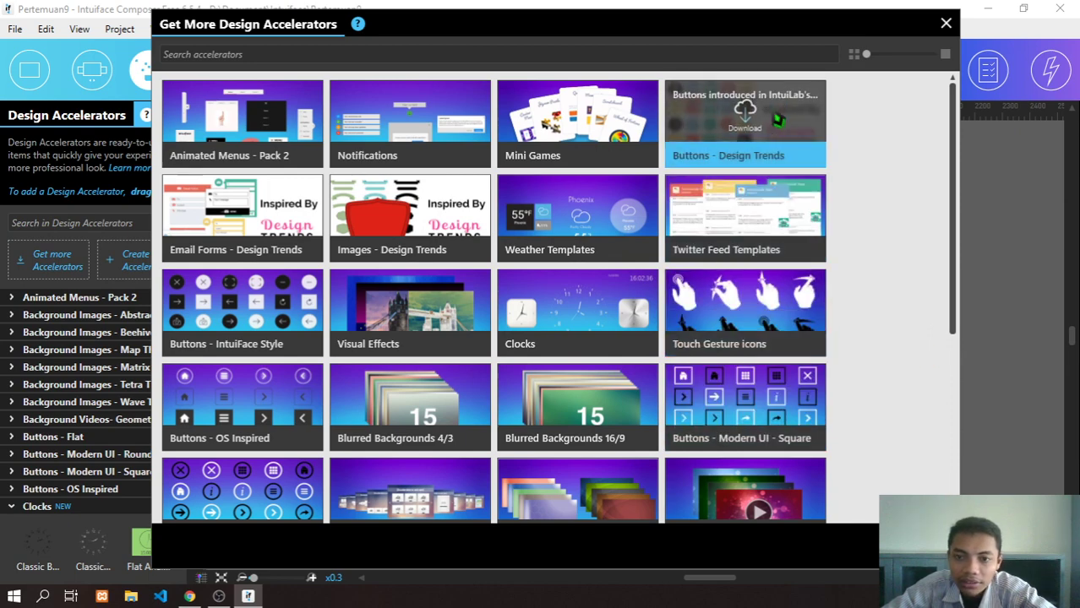
left_click(948, 25)
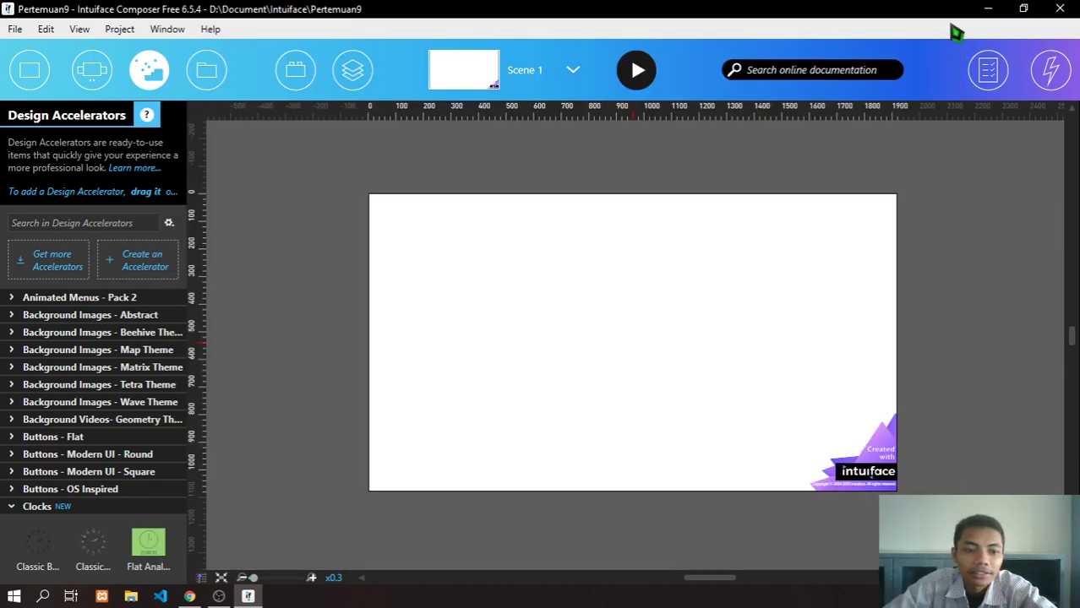
- Look over the clock designs in the new Clocks category and collapse it
scroll(116, 389, "down", 5)
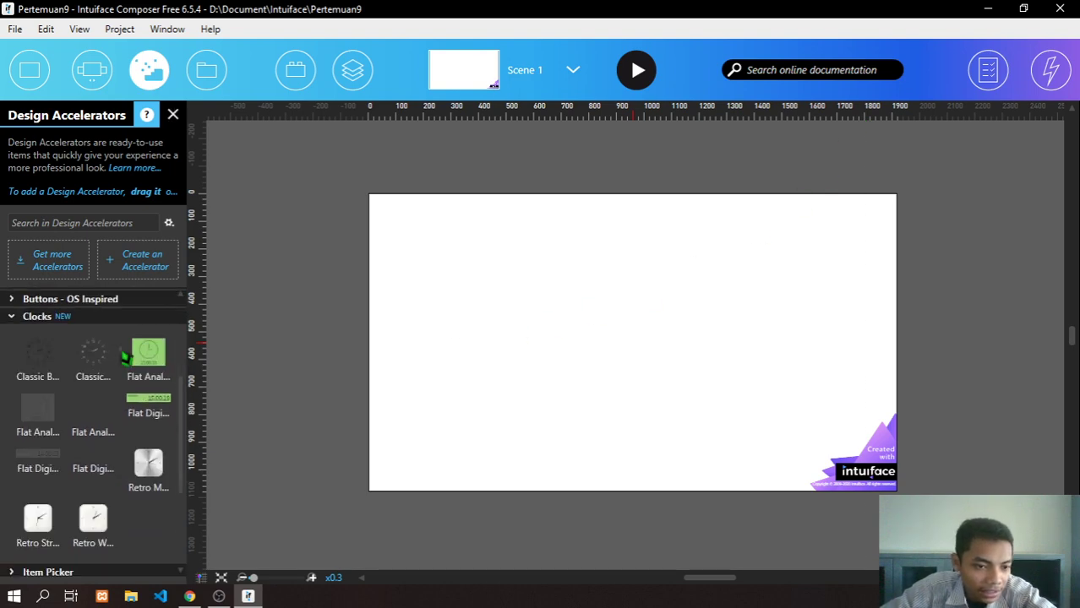
scroll(116, 389, "up", 5)
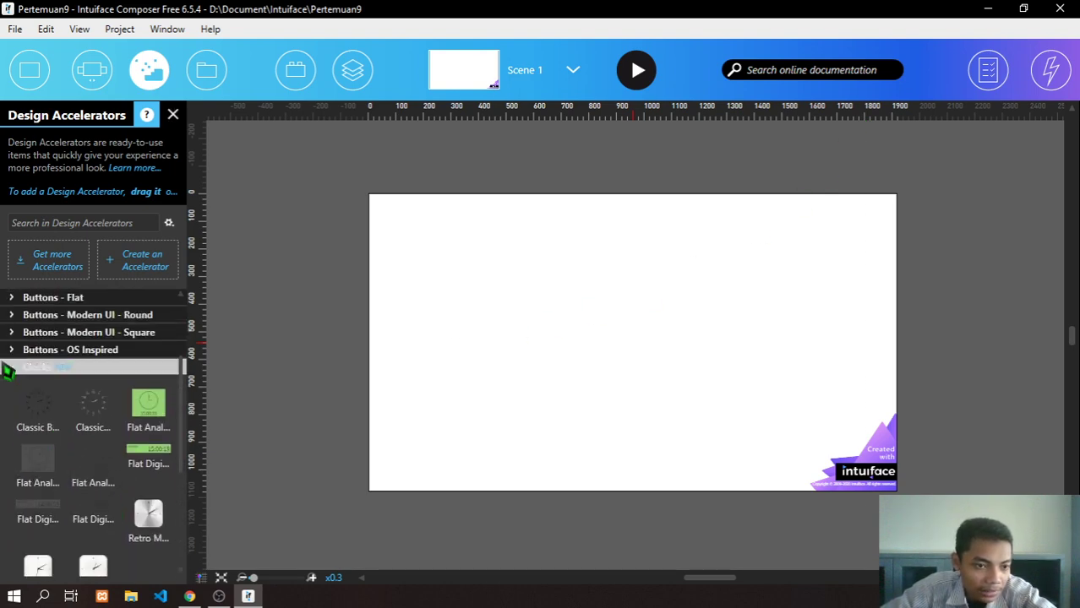
left_click(9, 369)
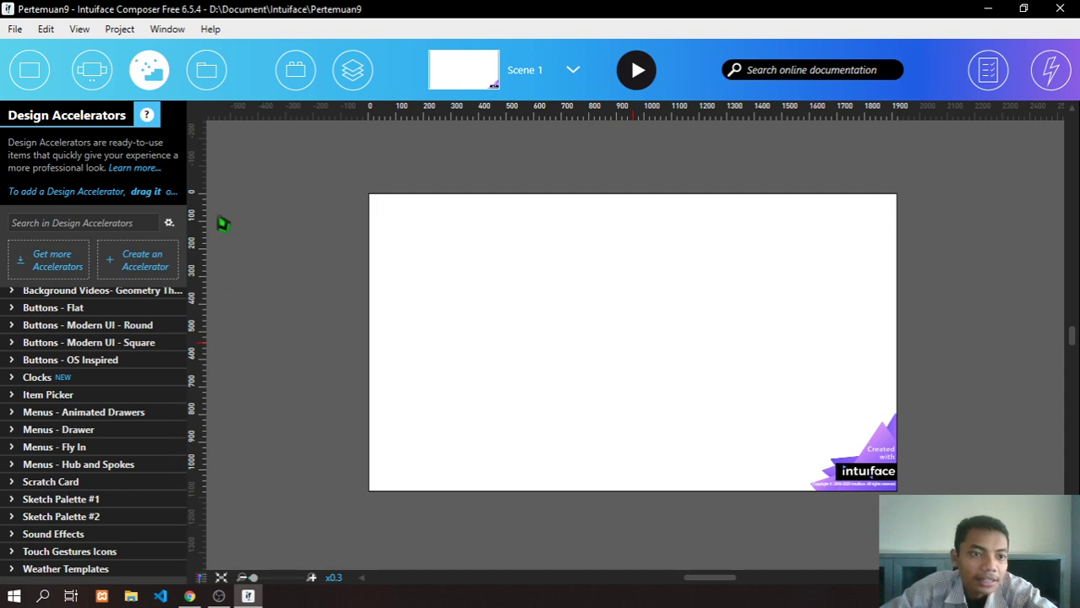
- Show the Collections, collapse the Layout, Ordered and Dimensional categories, and switch them to list view
left_click(90, 78)
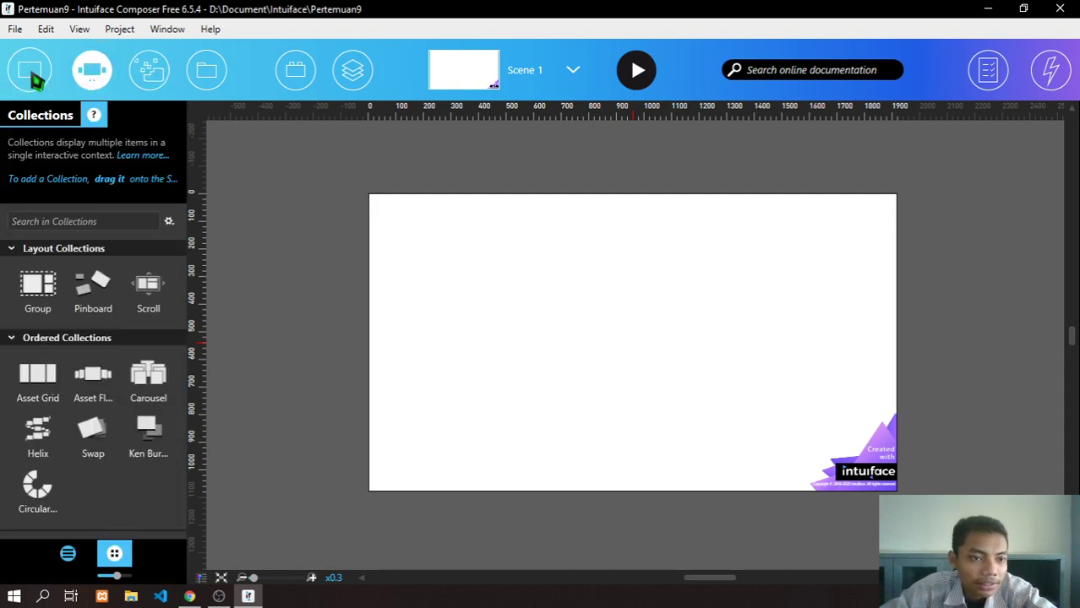
left_click(15, 250)
left_click(15, 267)
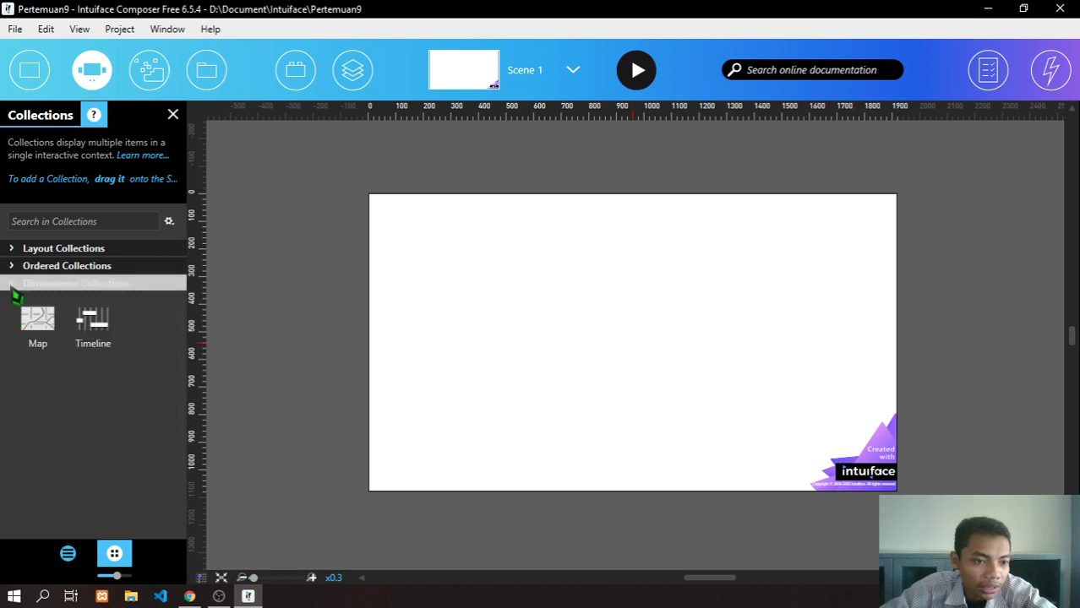
left_click(15, 285)
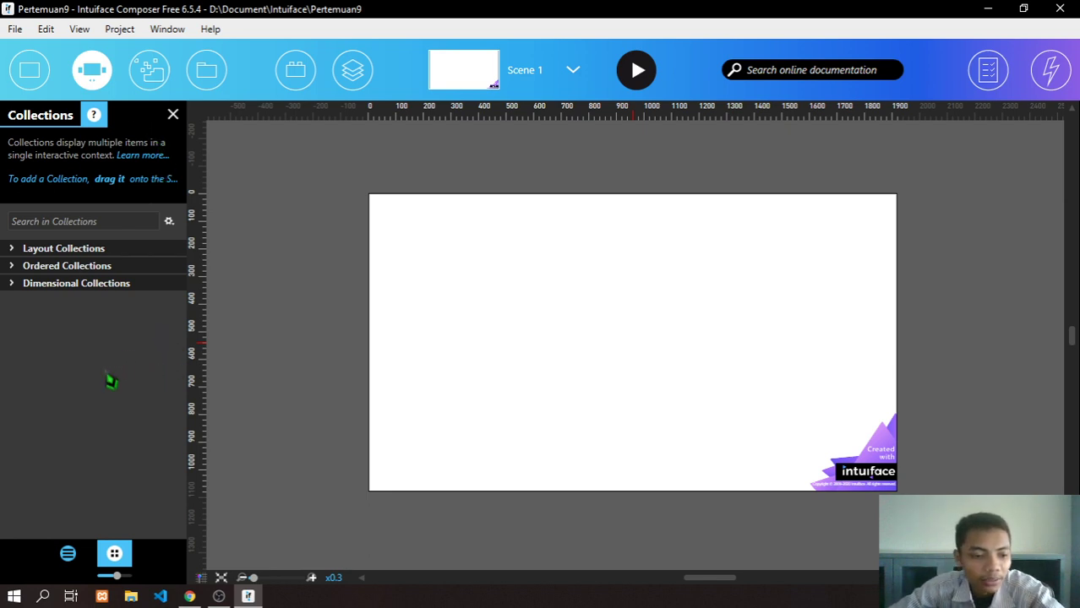
left_click(67, 554)
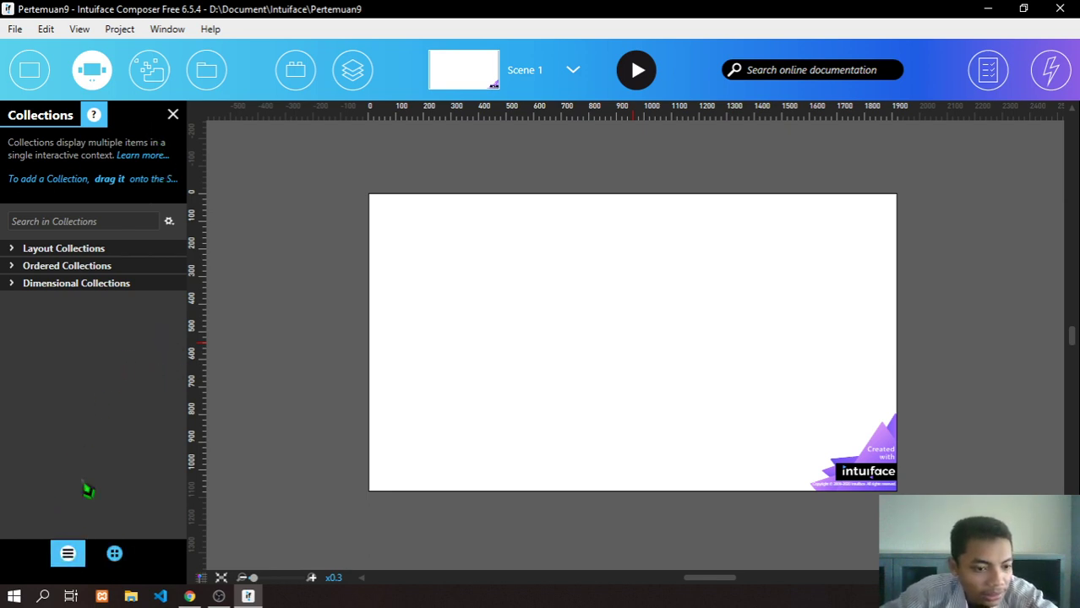
left_click(13, 287)
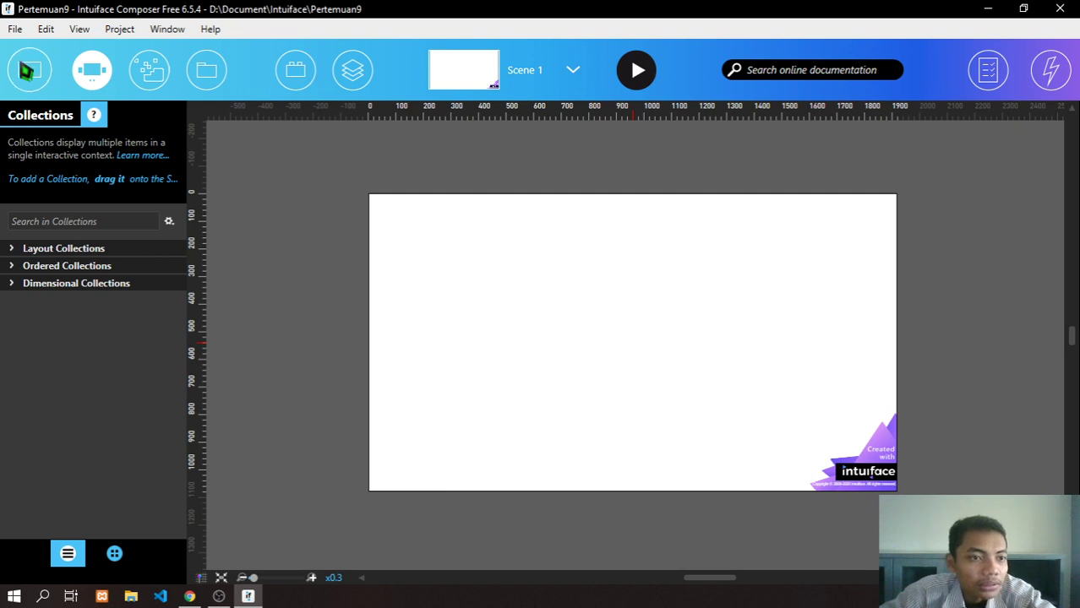
- Show the Assets, collapse the Media, Text, Interactive Assets and Shapes categories, and switch them to list view
left_click(28, 70)
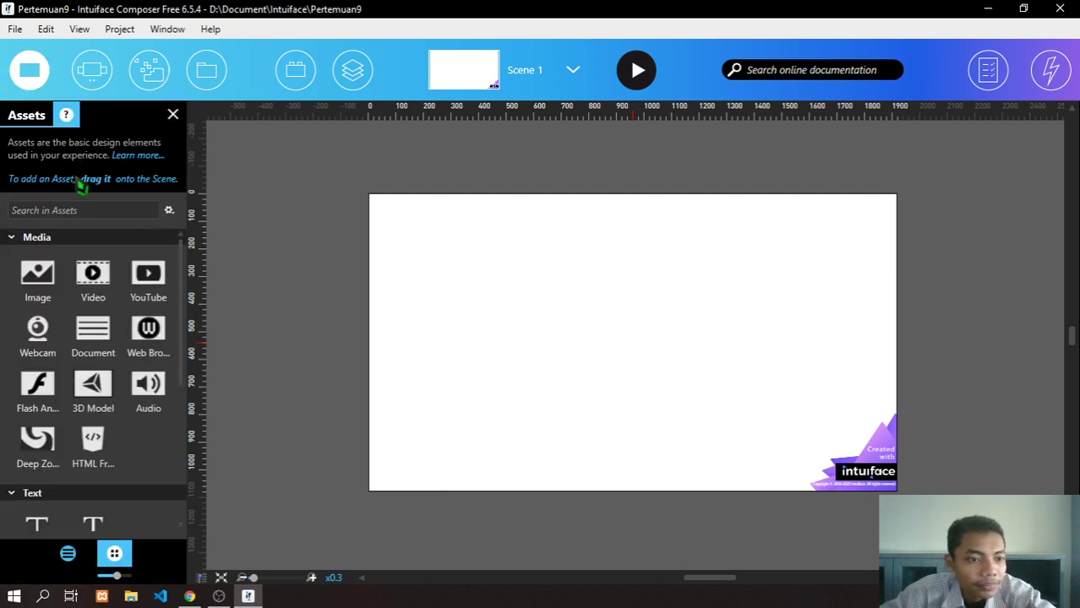
left_click(11, 238)
left_click(15, 255)
left_click(13, 273)
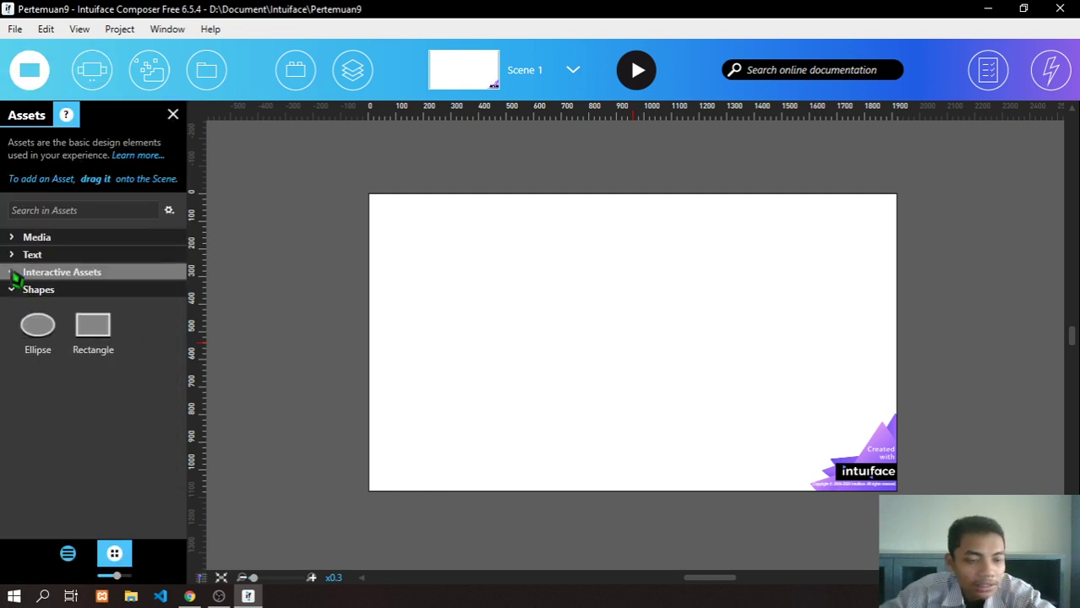
left_click(15, 292)
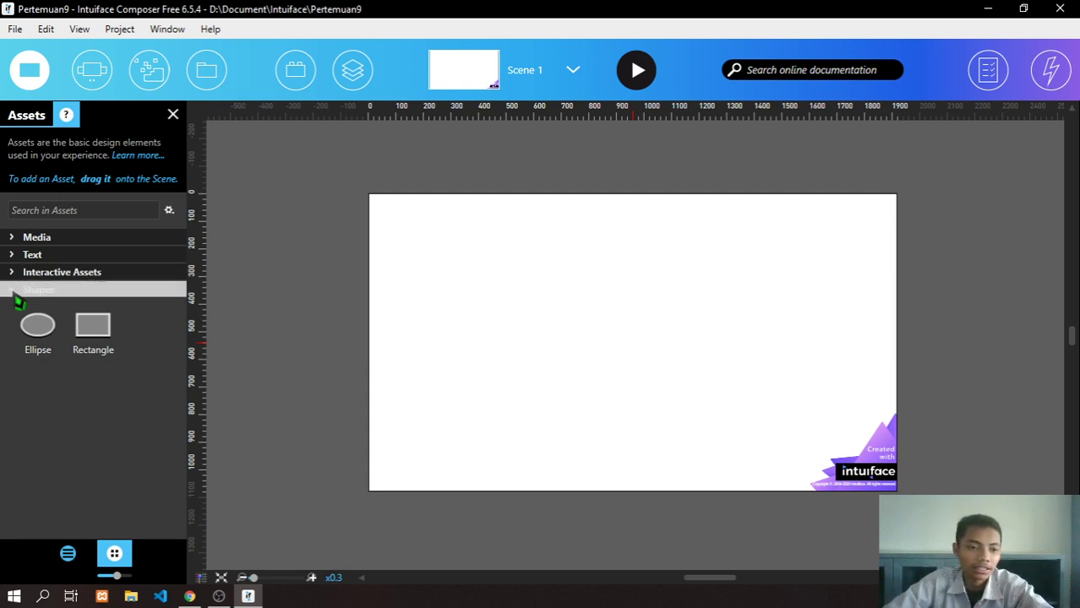
left_click(67, 553)
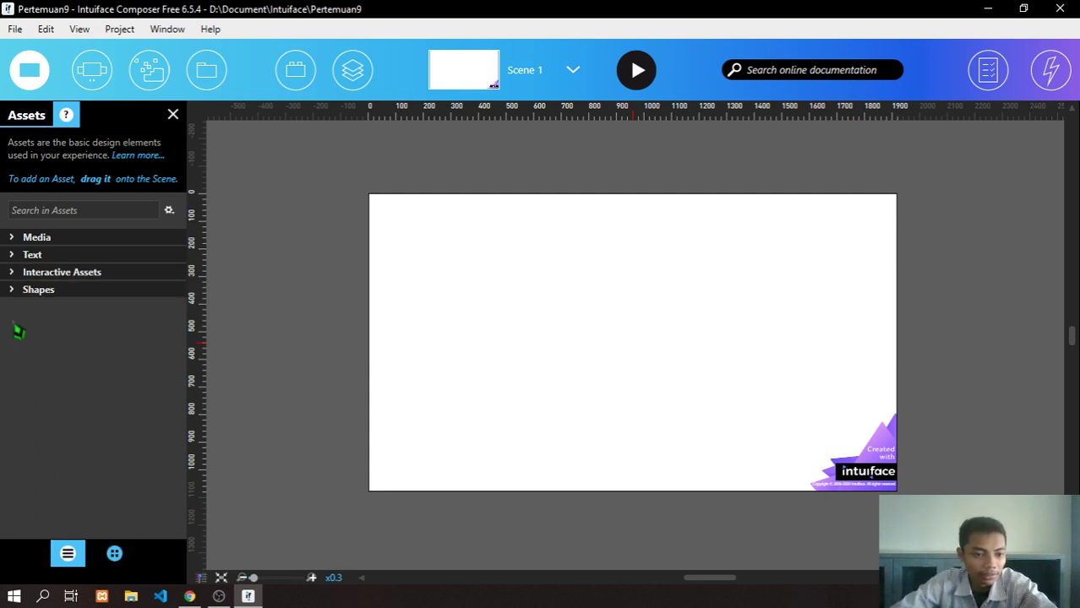
left_click(17, 291)
left_click(14, 291)
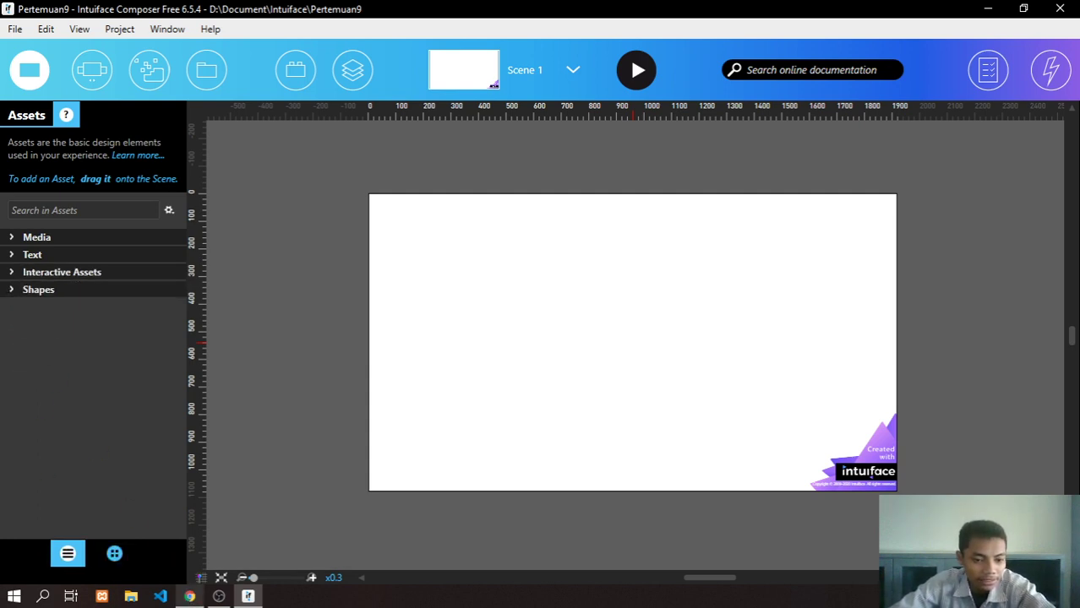
- Show the Content Library, then switch to File Explorer and open BuildBox's Image folder inside the Multimedia Interaktif folder under D:\Aslab\Koordinator
left_click(207, 80)
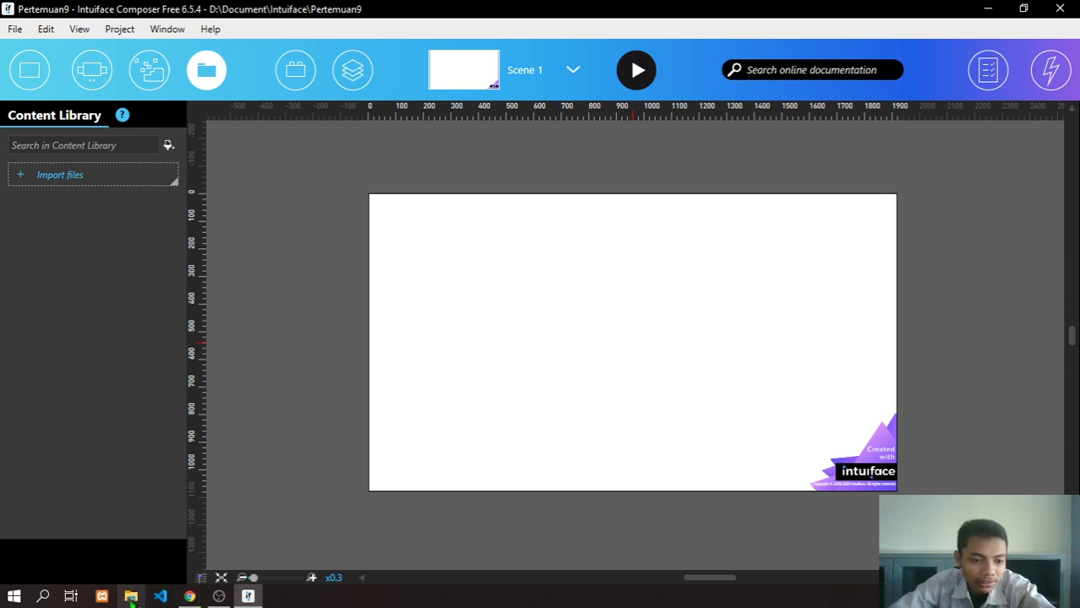
left_click(131, 597)
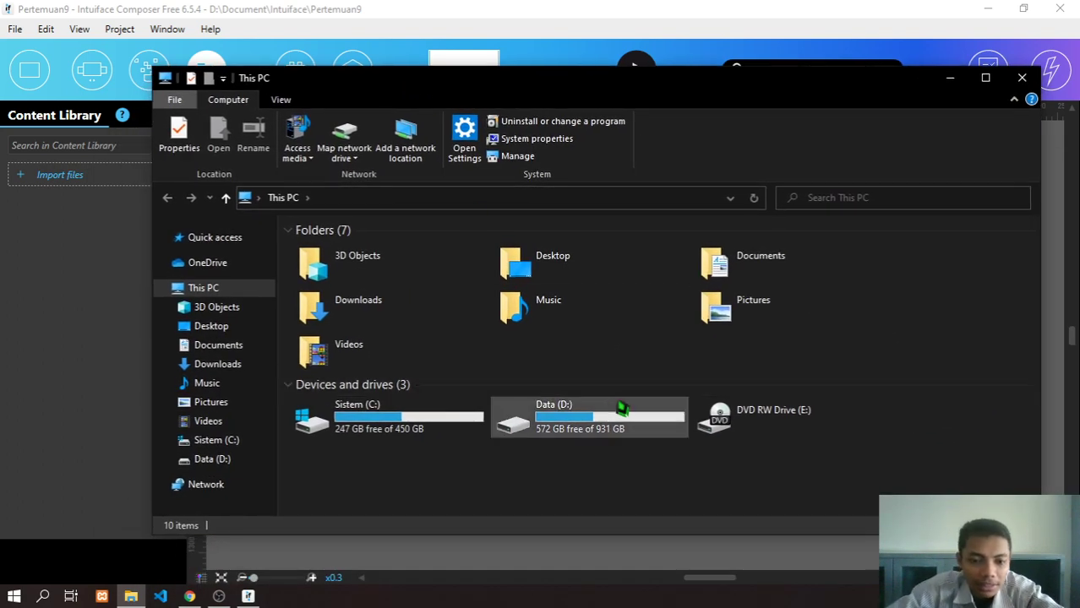
double_click(591, 417)
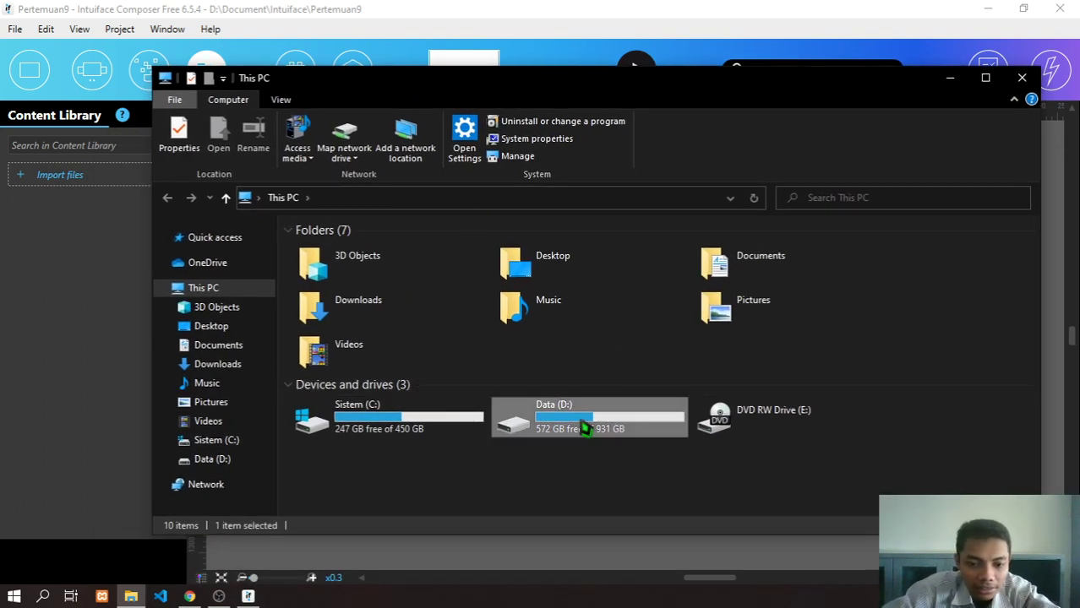
double_click(424, 262)
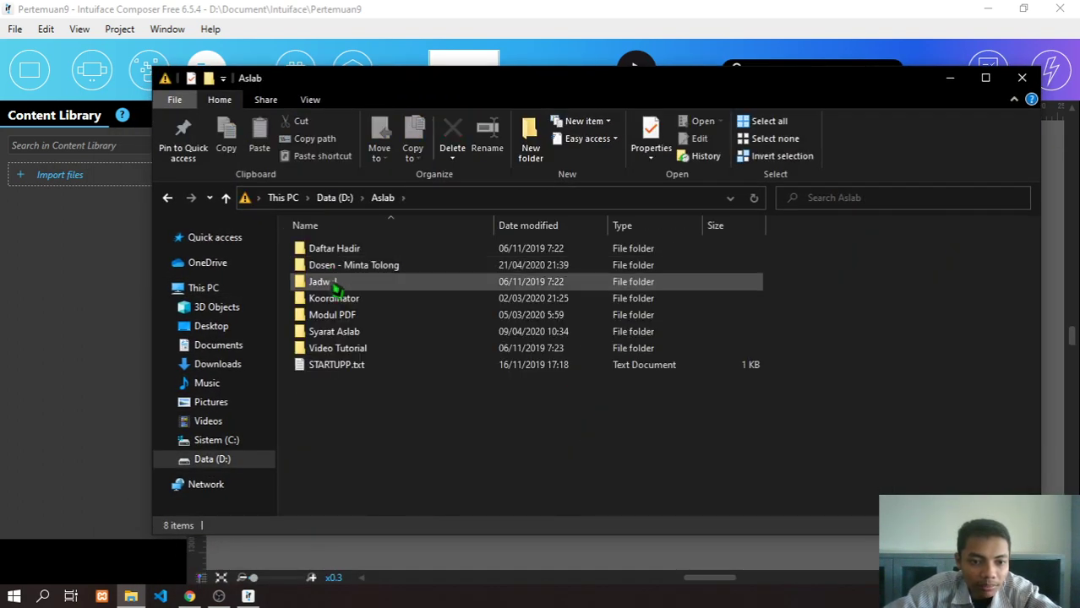
double_click(350, 299)
double_click(359, 267)
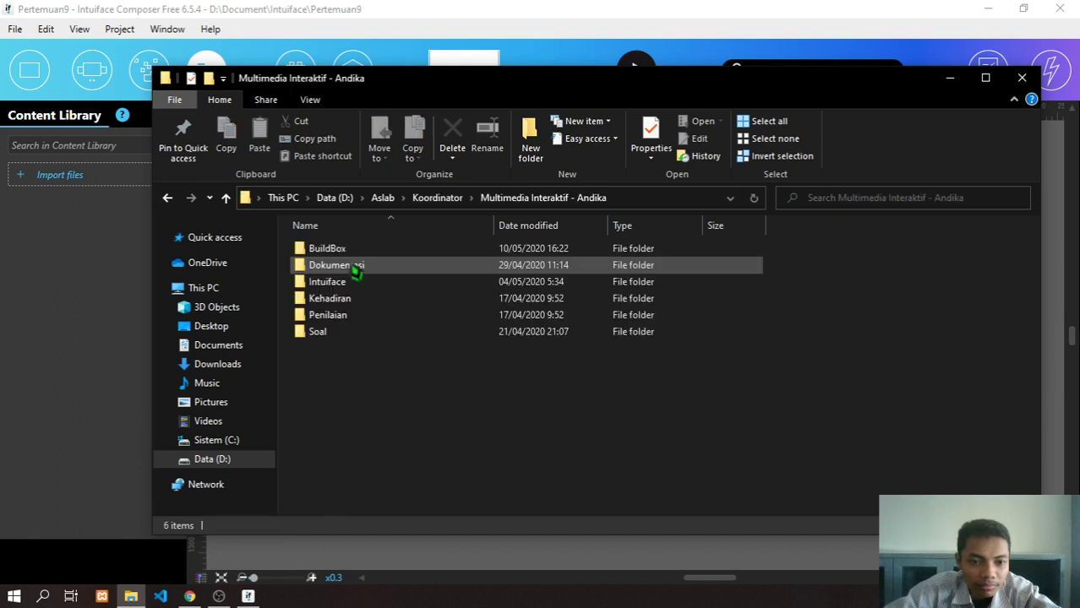
double_click(352, 251)
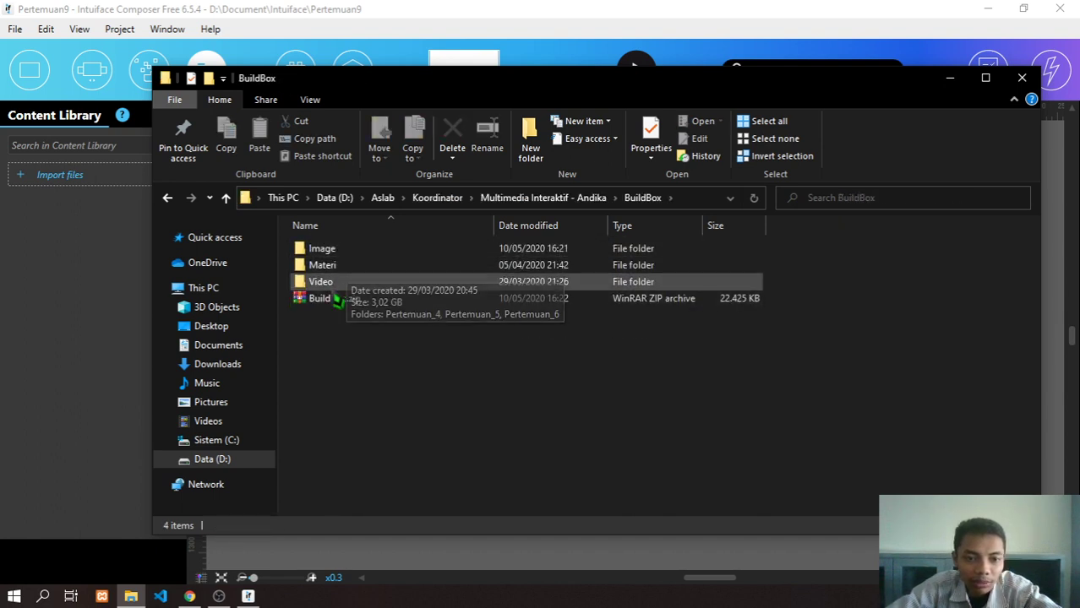
left_click(360, 254)
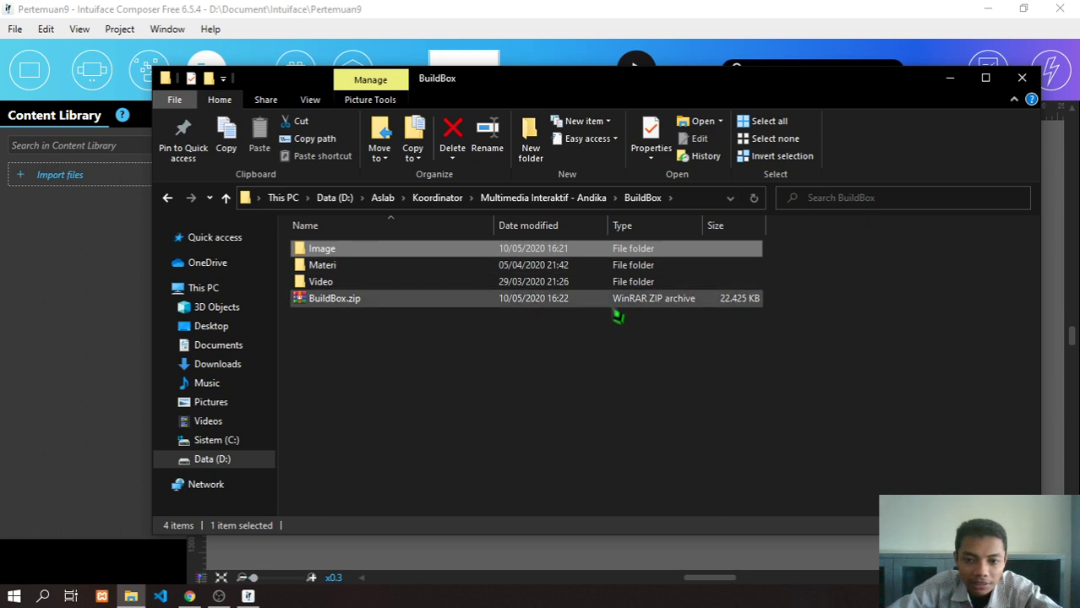
left_click(743, 302)
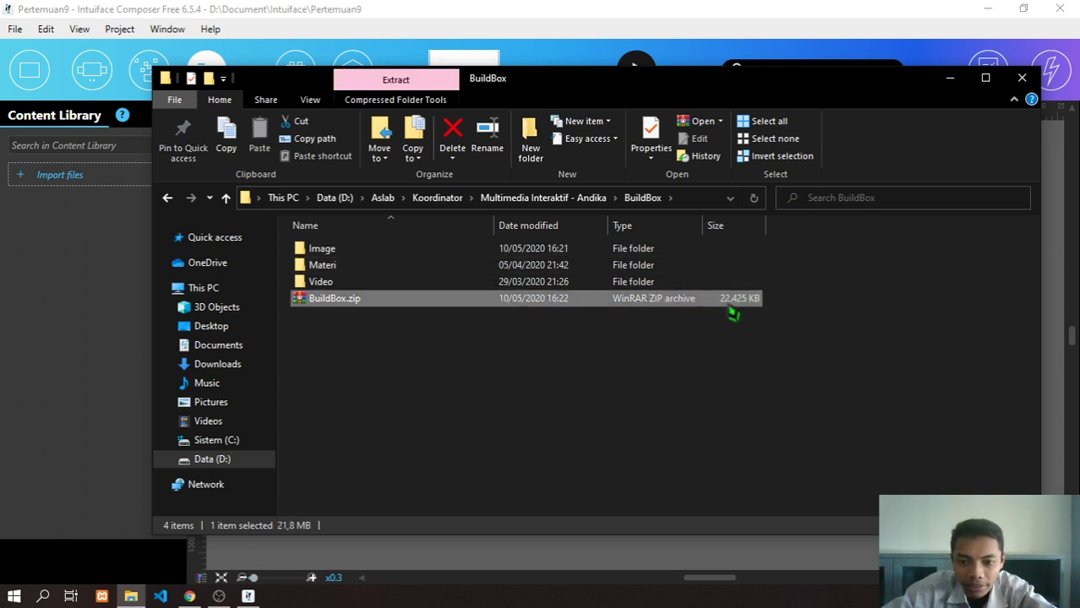
double_click(378, 254)
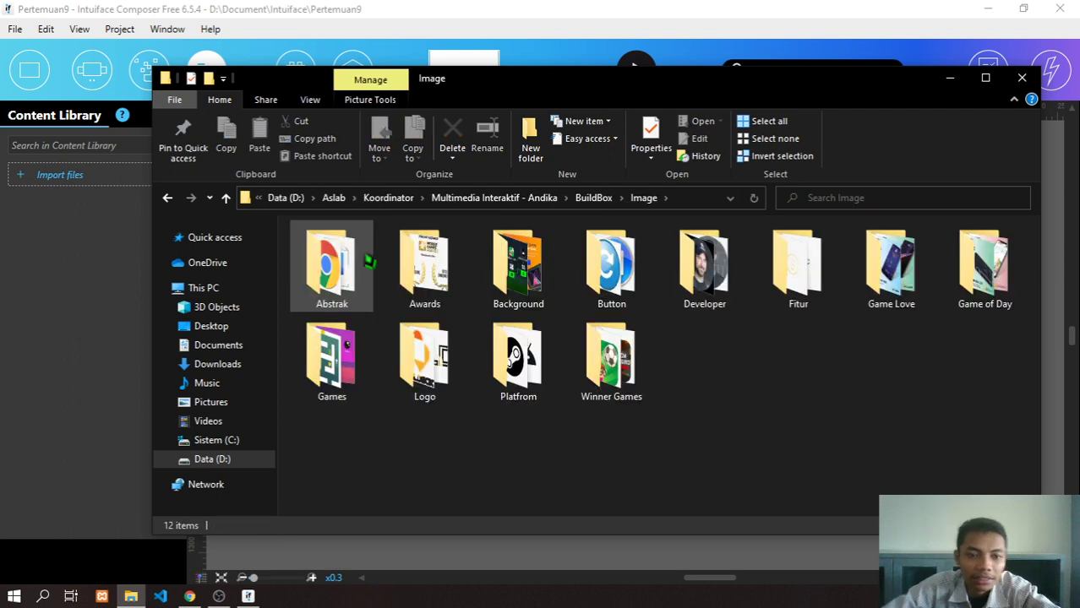
- Select all folders in BuildBox's Image folder and import them into Composer's Content Library
left_click(619, 385)
key("ctrl+a")
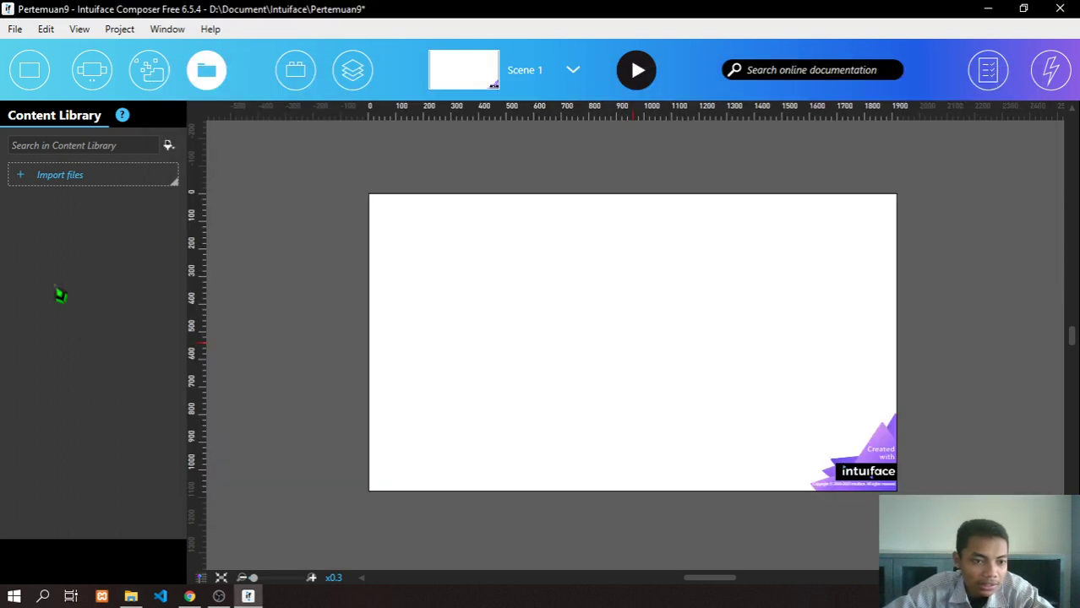
left_click_drag(59, 293, 61, 294)
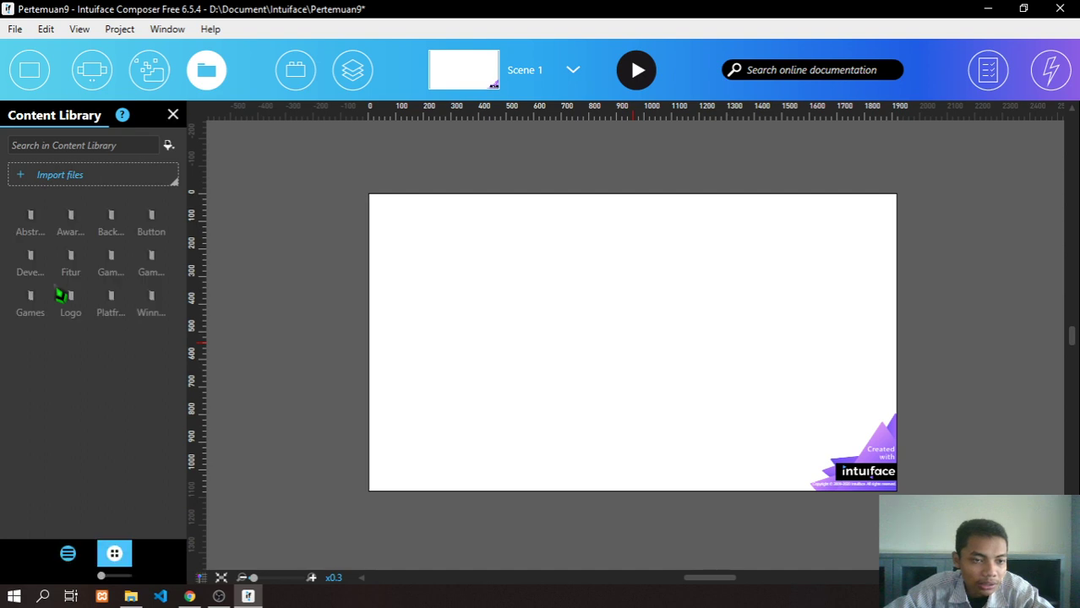
- Insert the Abstrak folder from the Content Library into Scene 1, look inside it, and remove it again
double_click(30, 222)
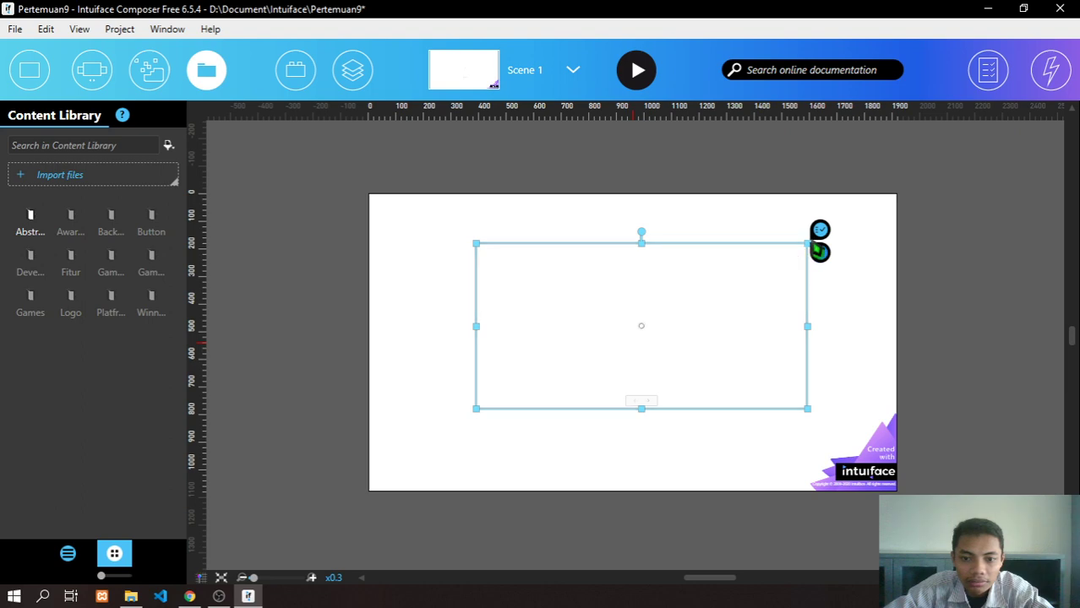
double_click(652, 409)
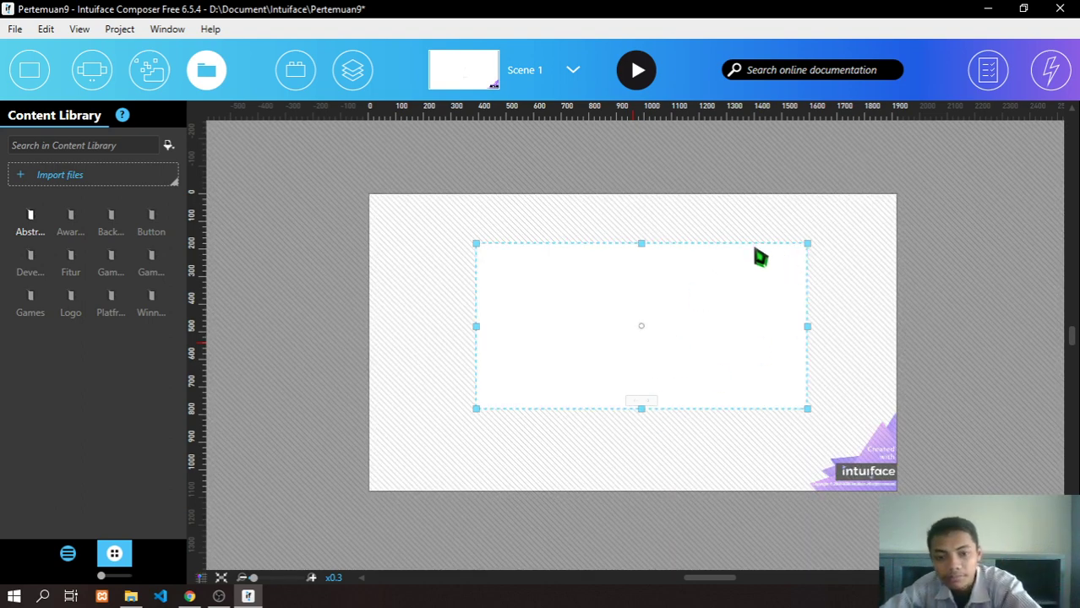
left_click(875, 409)
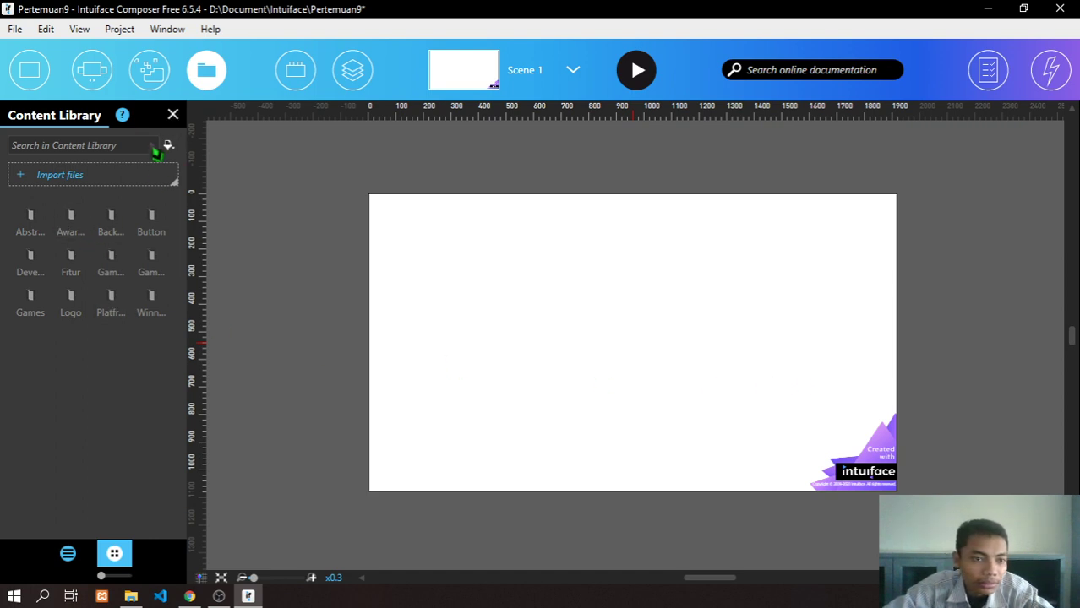
- Delete all the imported folders, from Abstrak to Winner Games, from the Content Library
mouse_move(43, 222)
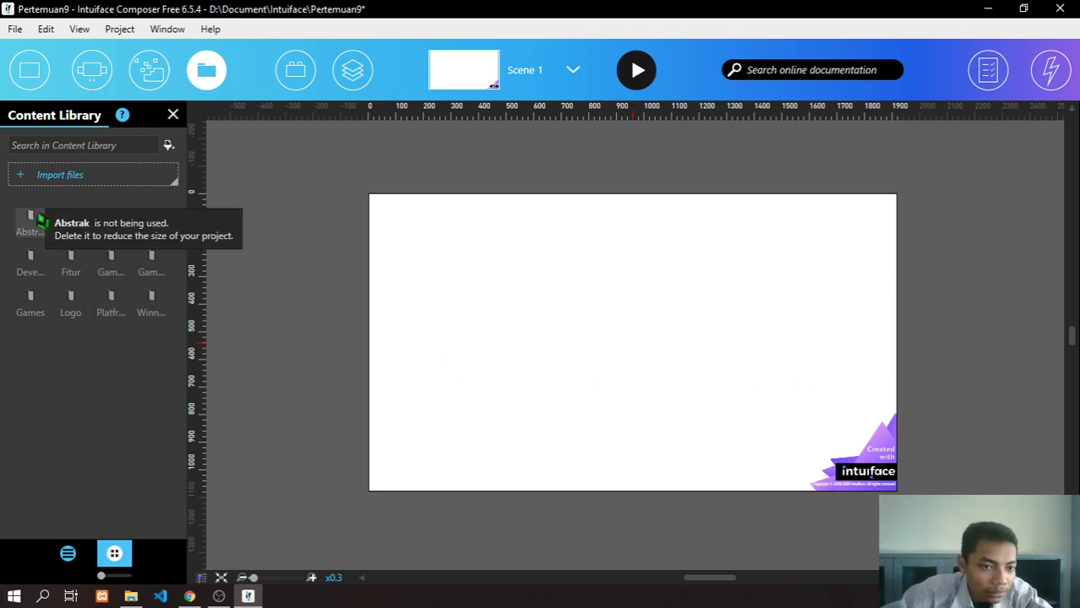
left_click(149, 309, "shift")
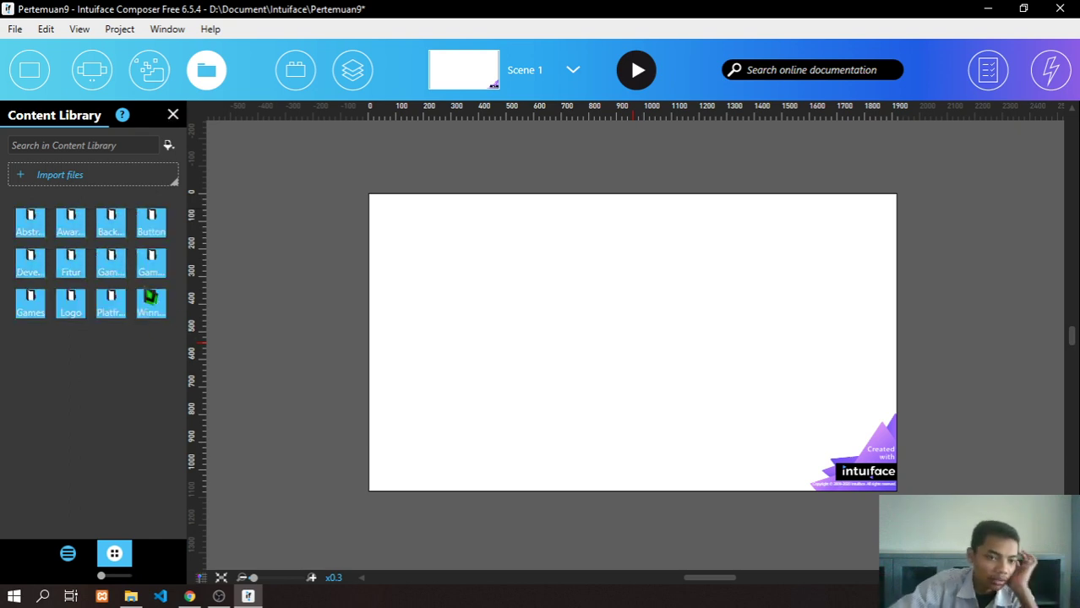
left_click(115, 346)
right_click(155, 309)
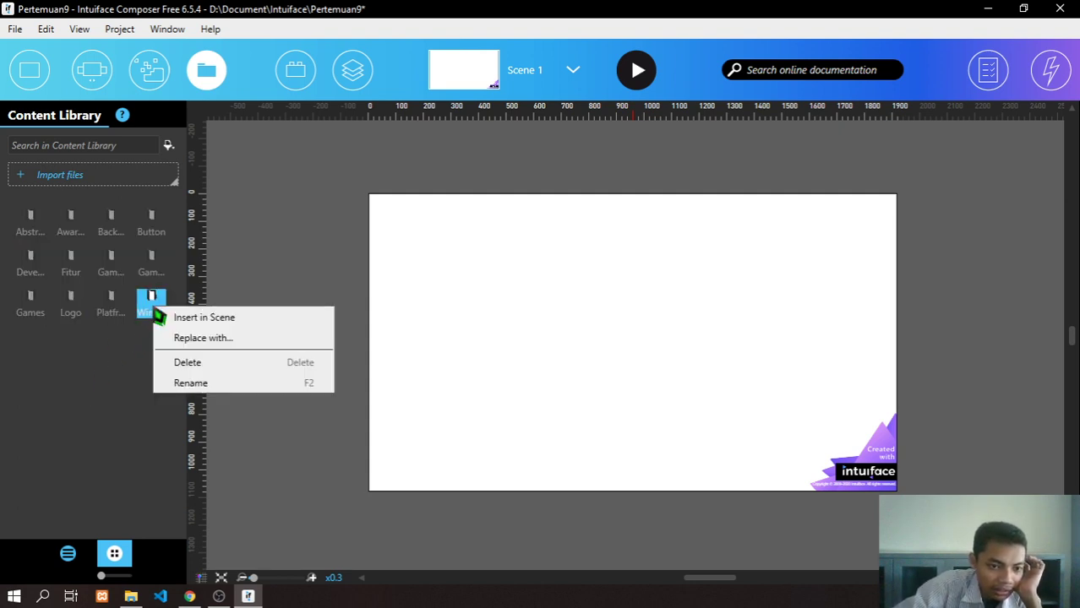
left_click(136, 366)
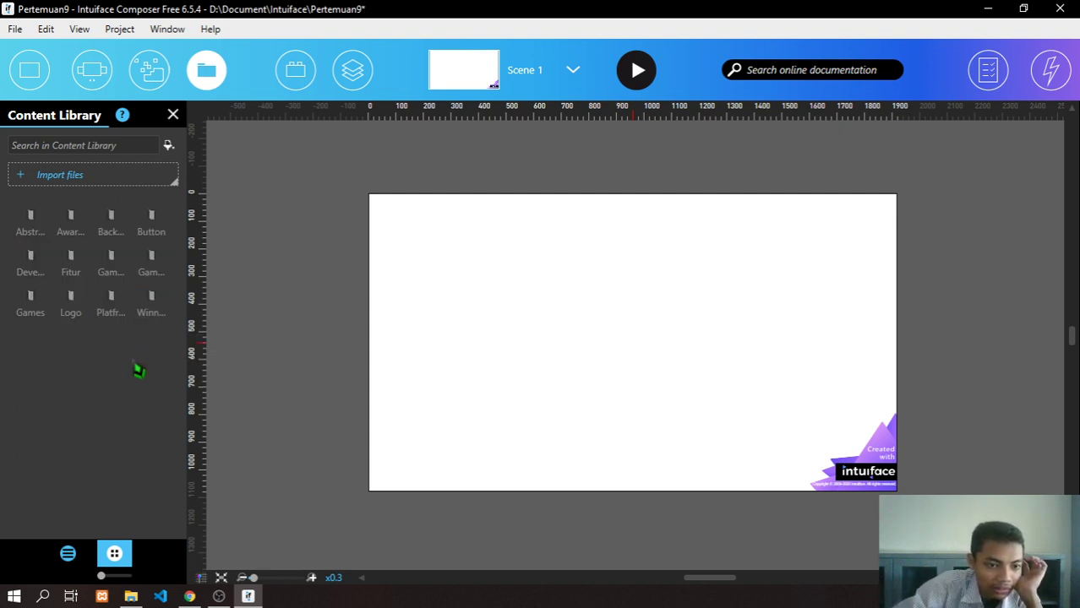
left_click(30, 221)
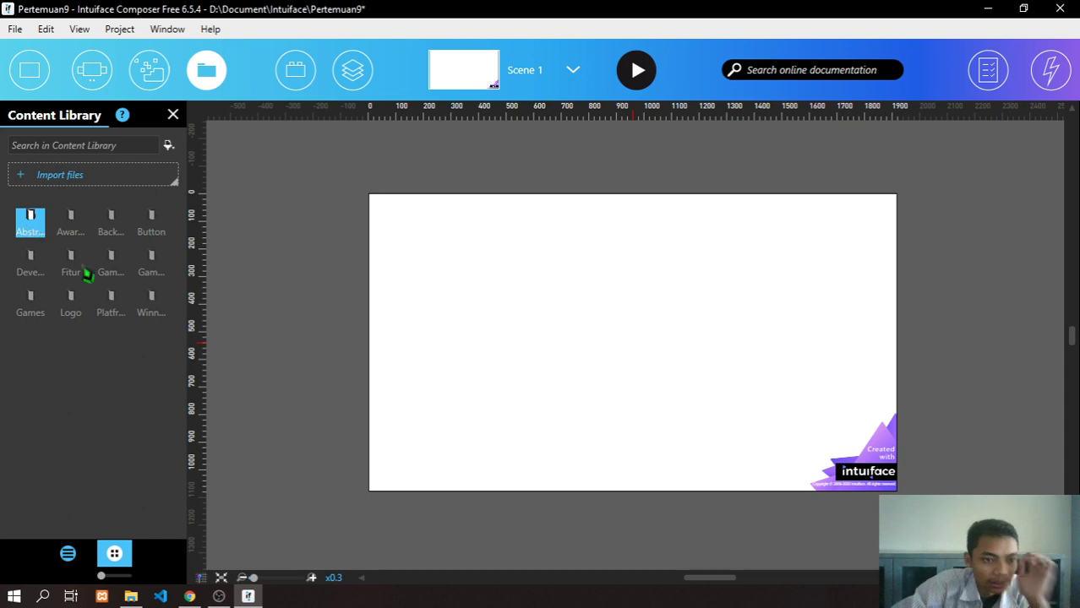
left_click(154, 306, "shift")
key("Delete")
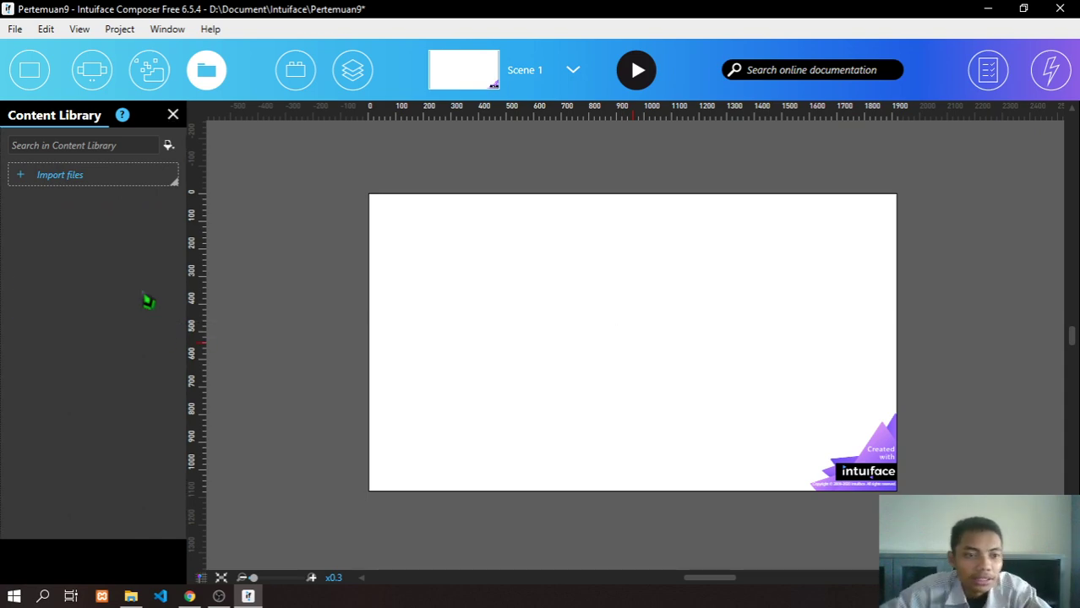
- Switch to File Explorer and import all the images of the Background folder into the Content Library
key("alt+Tab")
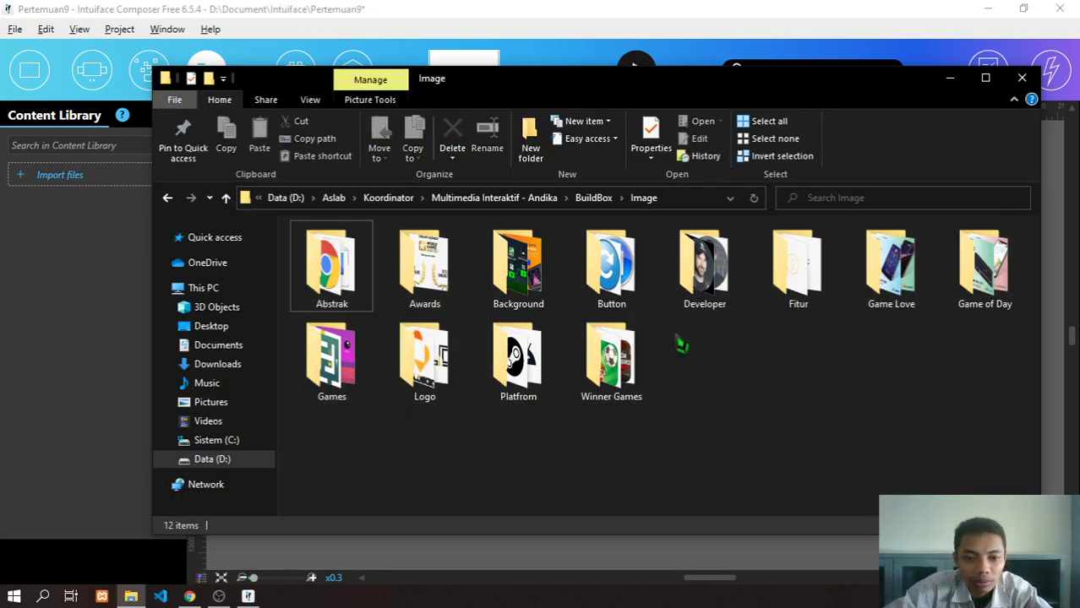
double_click(418, 270)
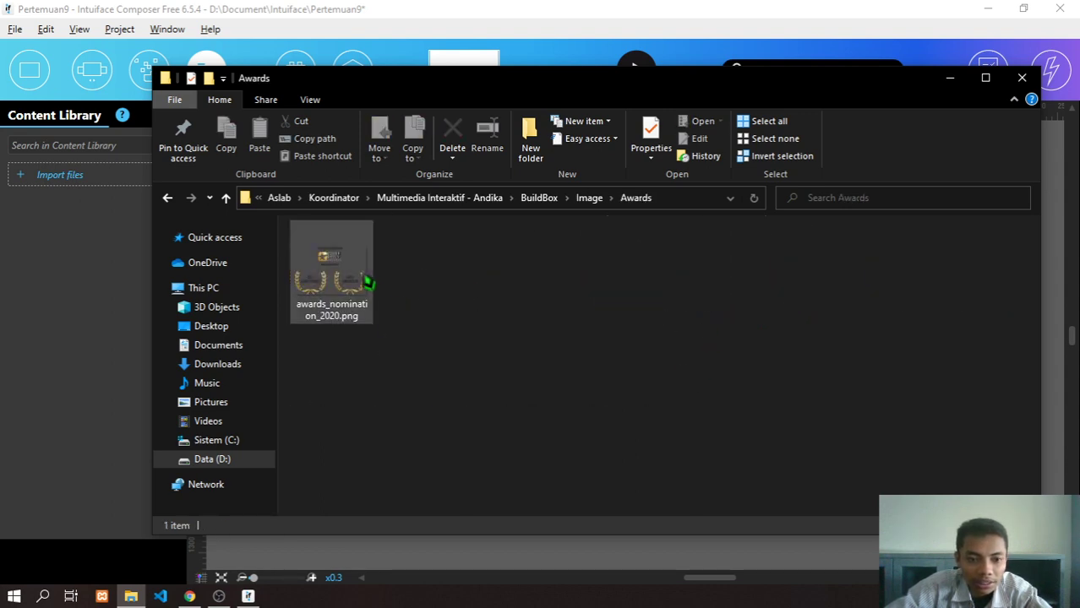
key("BackSpace")
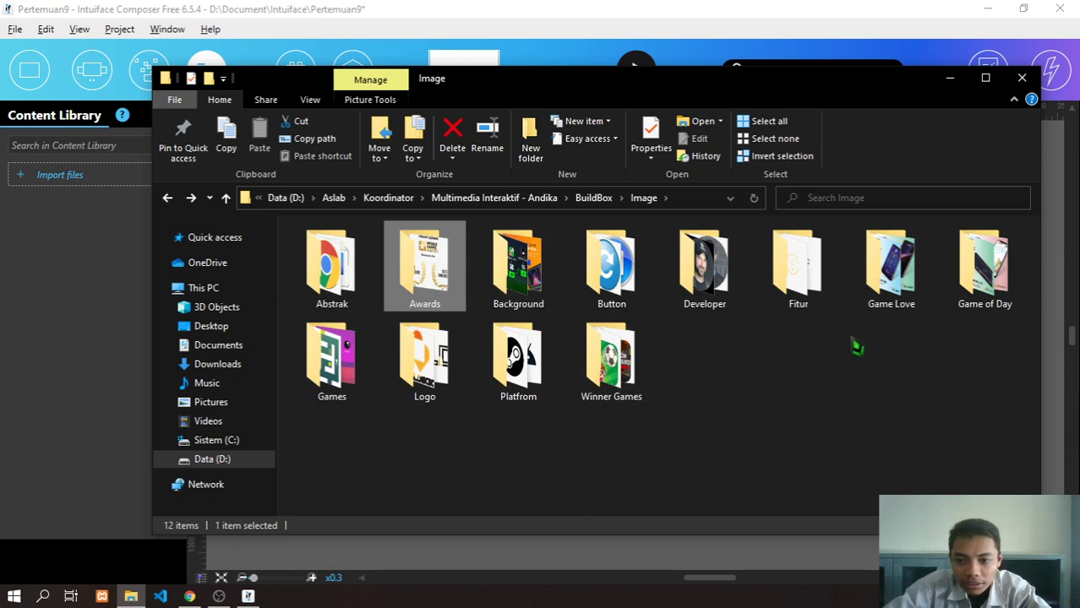
double_click(517, 272)
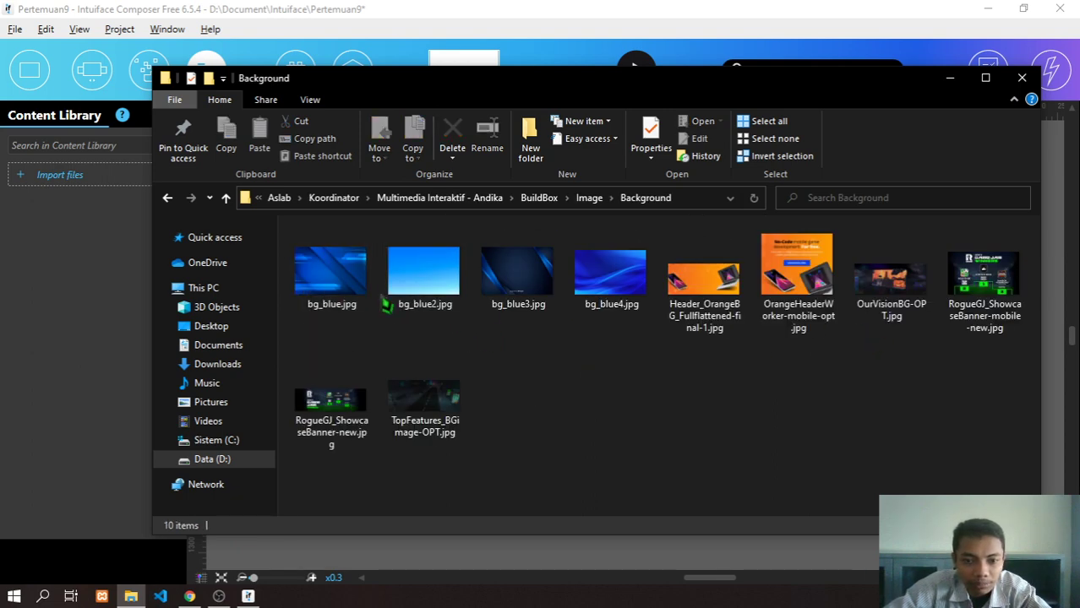
left_click(336, 279)
key("ctrl+a")
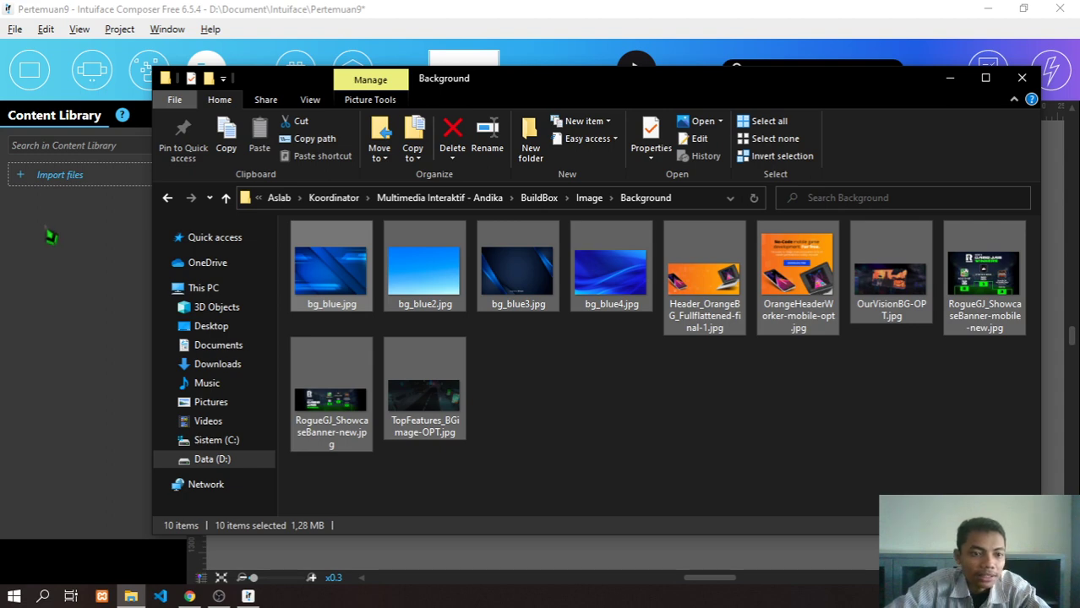
left_click_drag(51, 236, 53, 243)
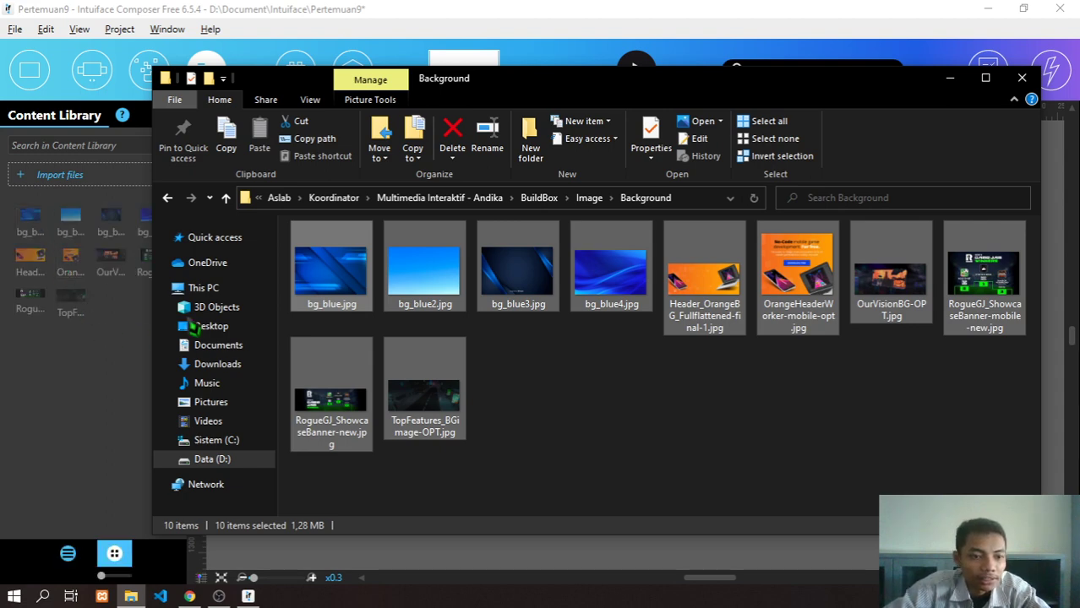
- Import logo_3.2.0.png and logo_3.2.0_2.png from the Logo folder into the Content Library
left_click(167, 198)
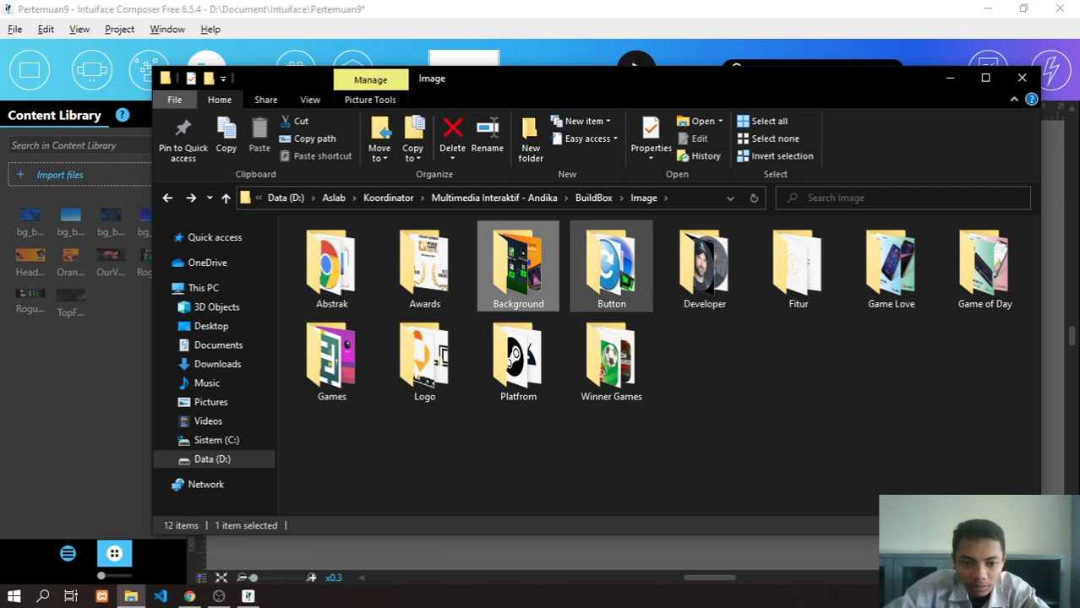
double_click(429, 363)
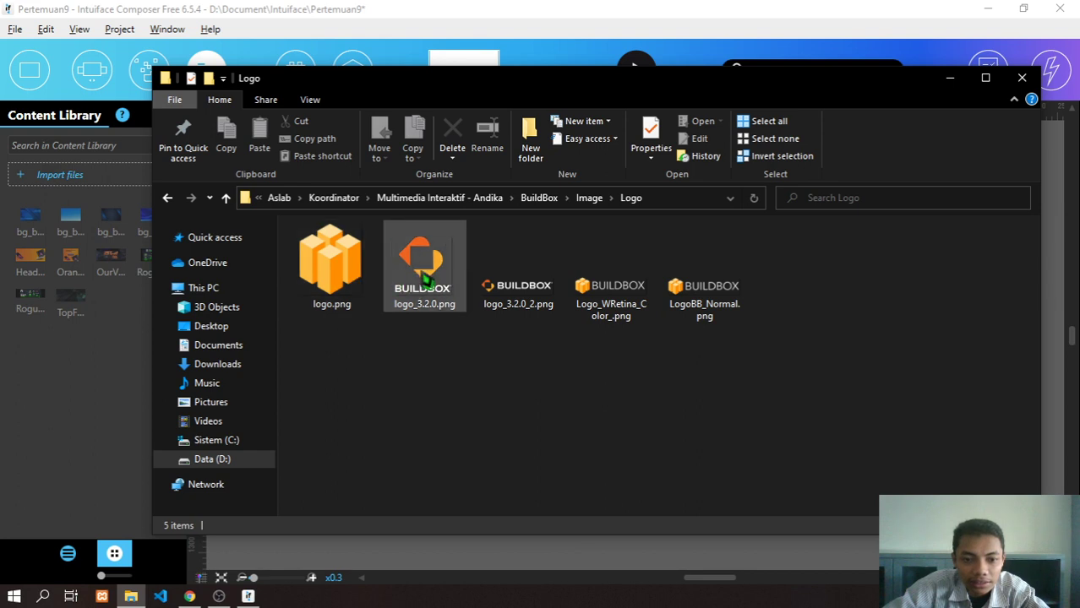
left_click(426, 279)
left_click(527, 287, "ctrl")
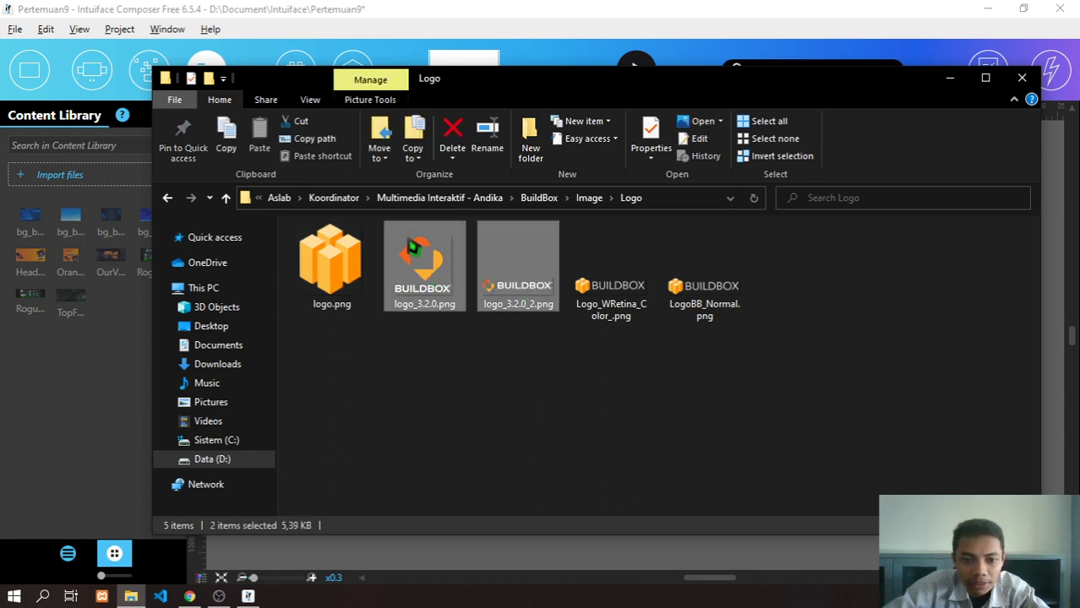
left_click_drag(416, 260, 92, 329)
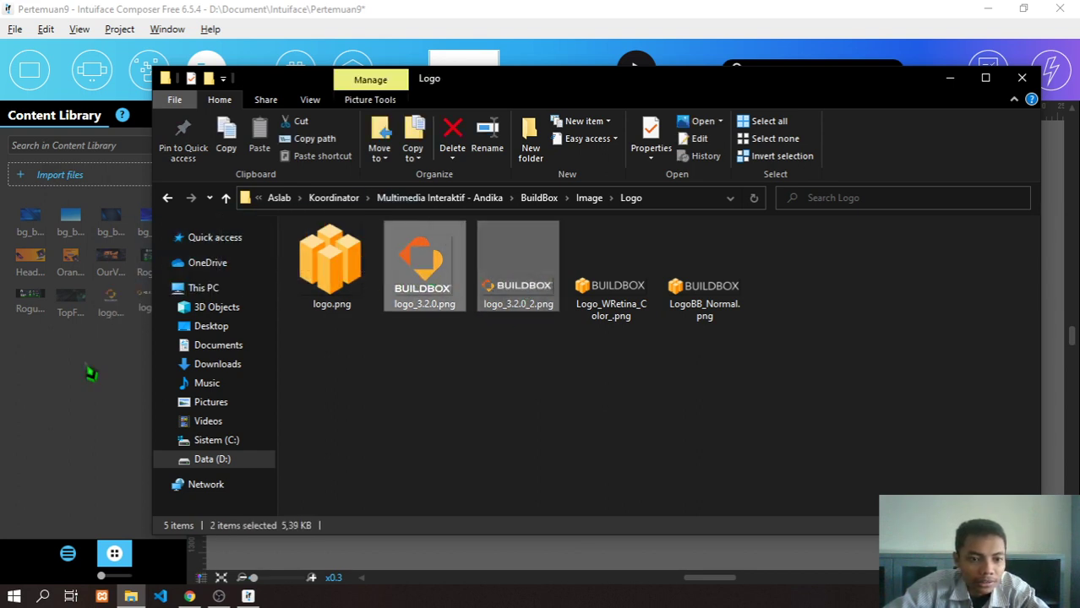
- Look through the Fitur and Games image folders, go back to the Image folder and return to Intuiface Composer
left_click(168, 200)
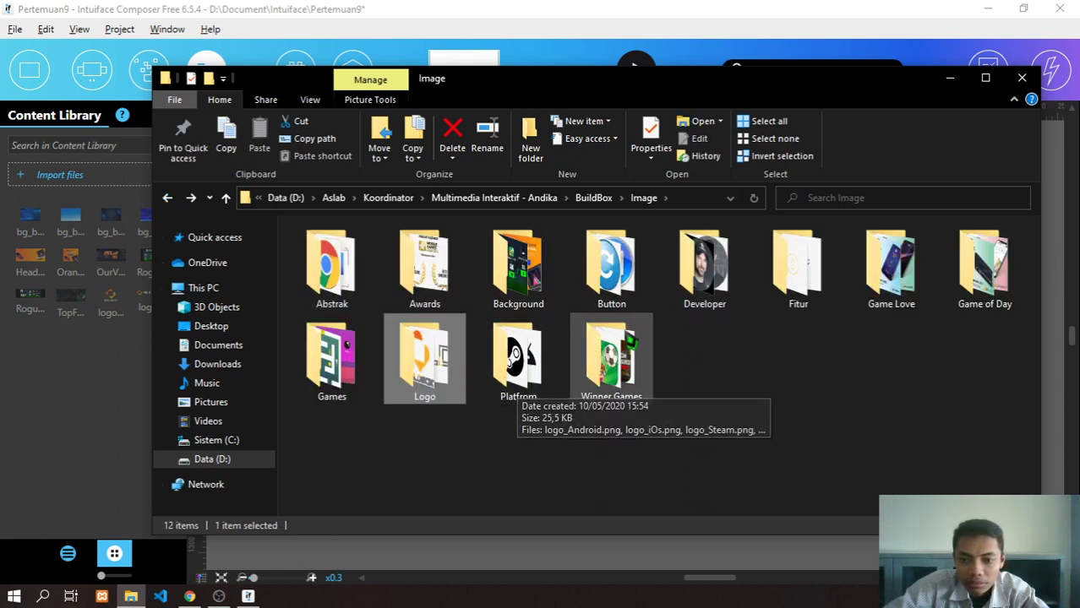
double_click(798, 269)
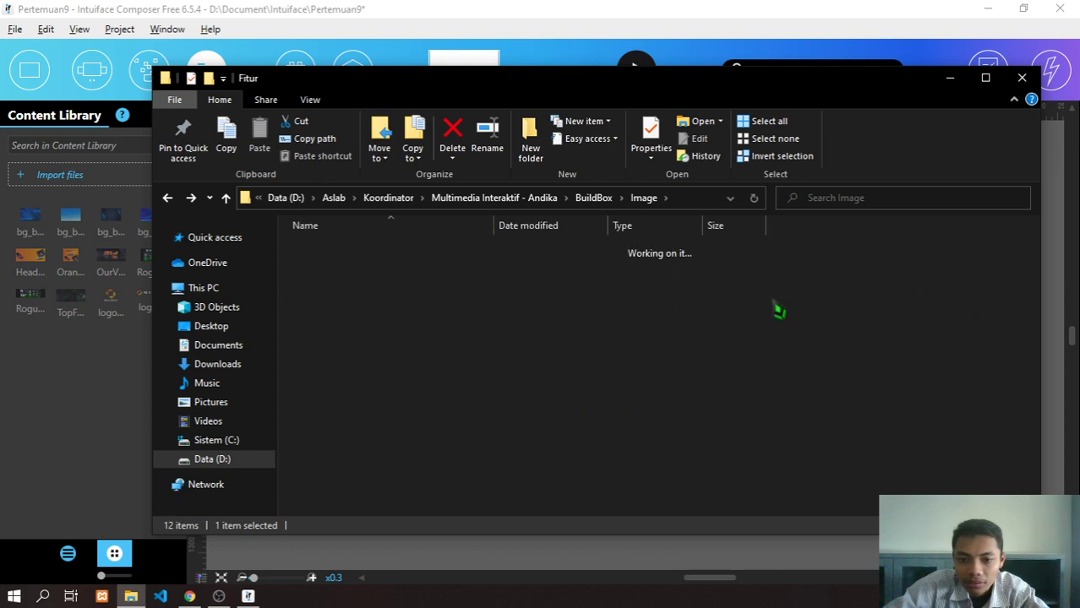
key("BackSpace")
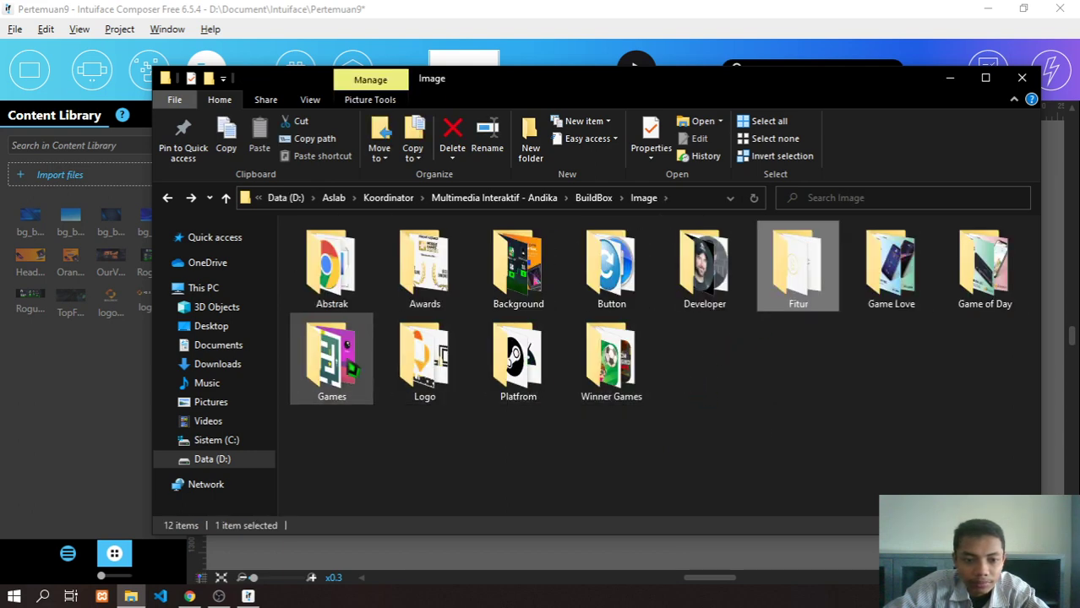
double_click(342, 364)
scroll(568, 370, "down", 3)
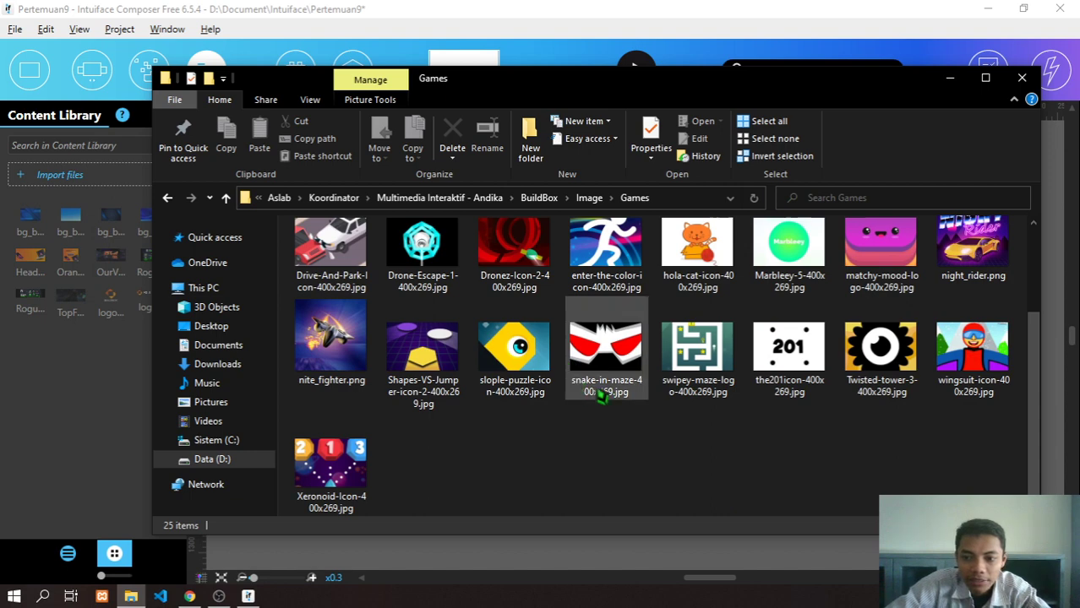
scroll(600, 387, "up", 3)
key("BackSpace")
left_click(474, 11)
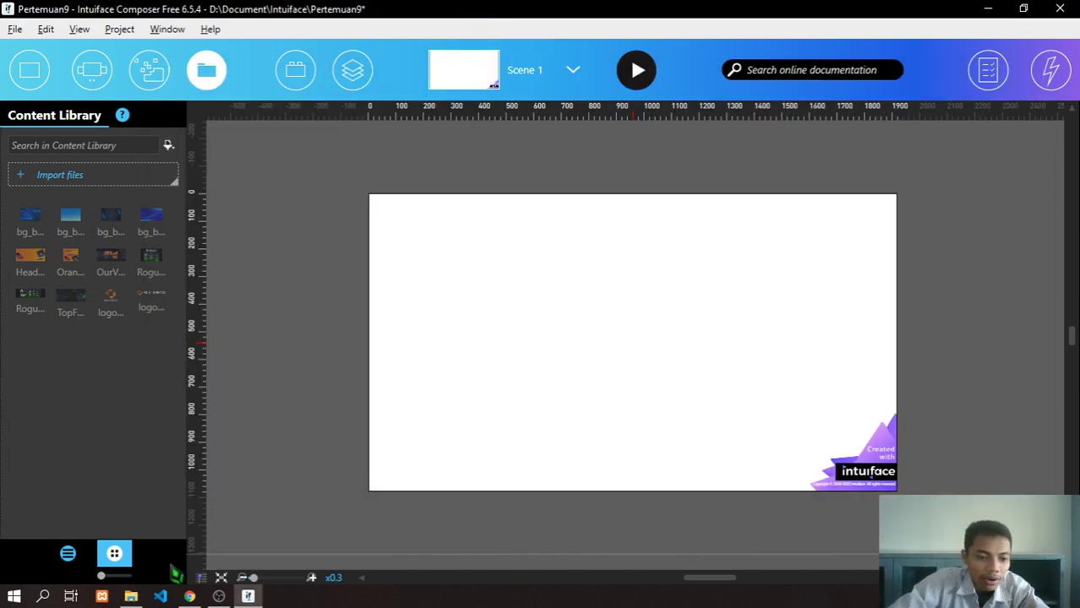
- Switch to File Explorer and open Main.ppt from BuildBox's Materi\Pertemuan_5 folder in PowerPoint
left_click(131, 596)
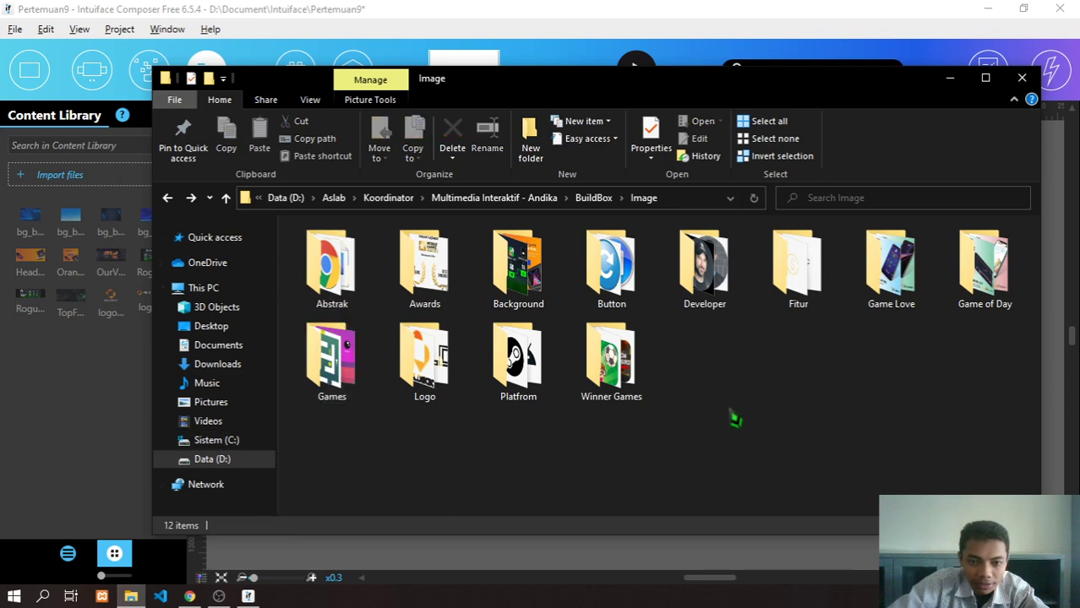
key("BackSpace")
key("BackSpace")
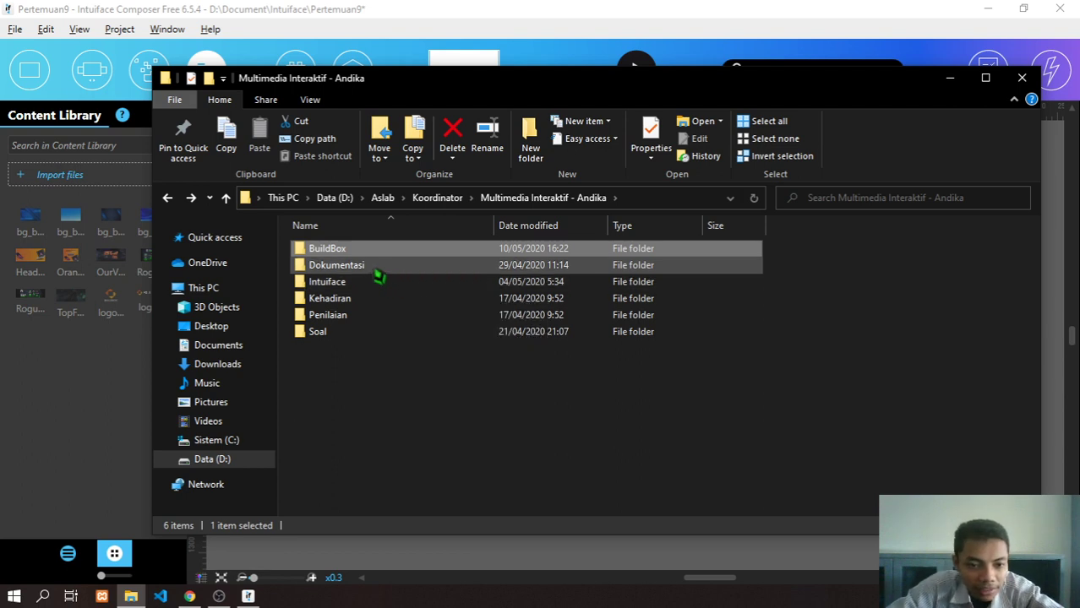
double_click(358, 252)
double_click(348, 263)
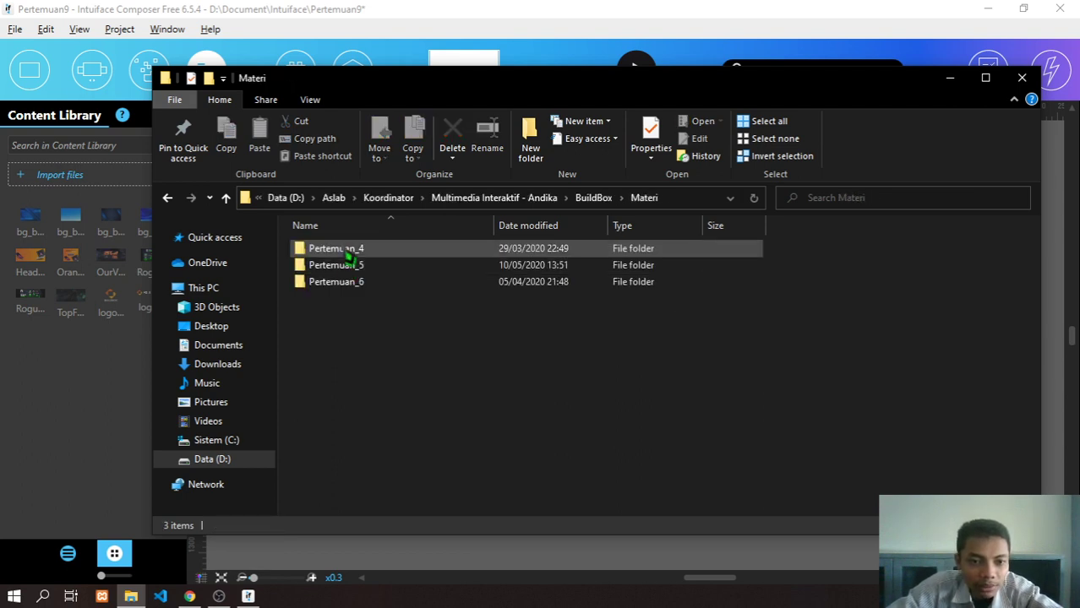
double_click(347, 266)
left_click(347, 258)
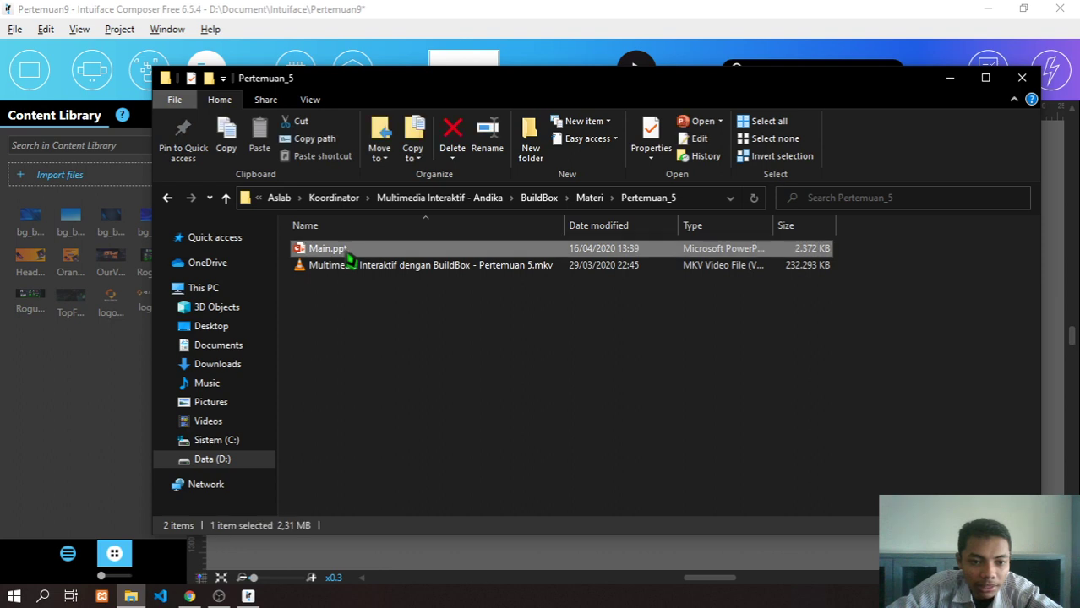
double_click(347, 258)
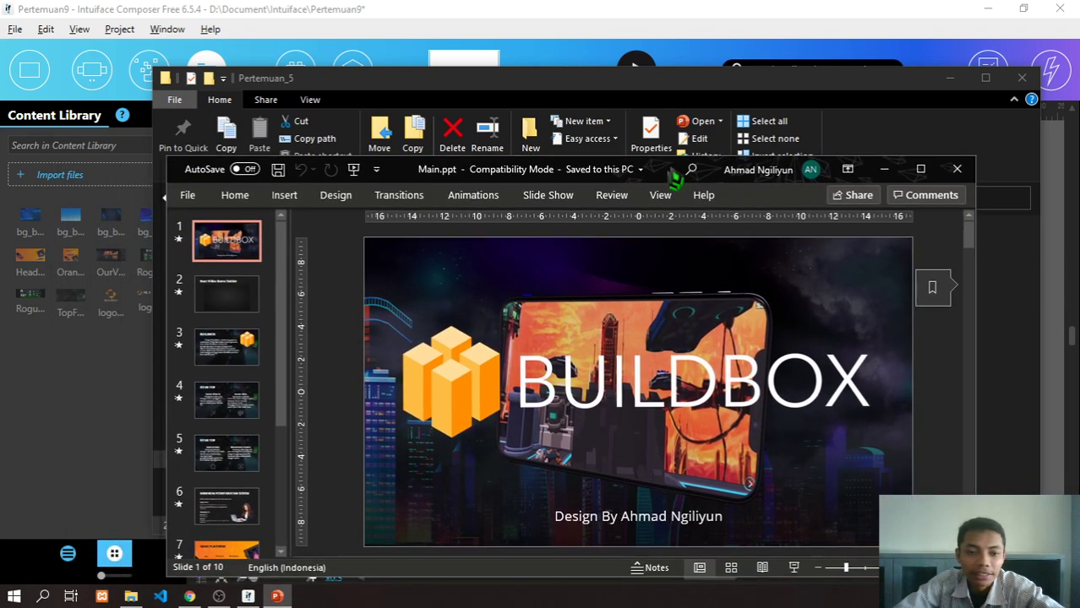
- Look over the first three slides of the BuildBox presentation and return to Intuiface Composer
left_click_drag(676, 179, 645, 109)
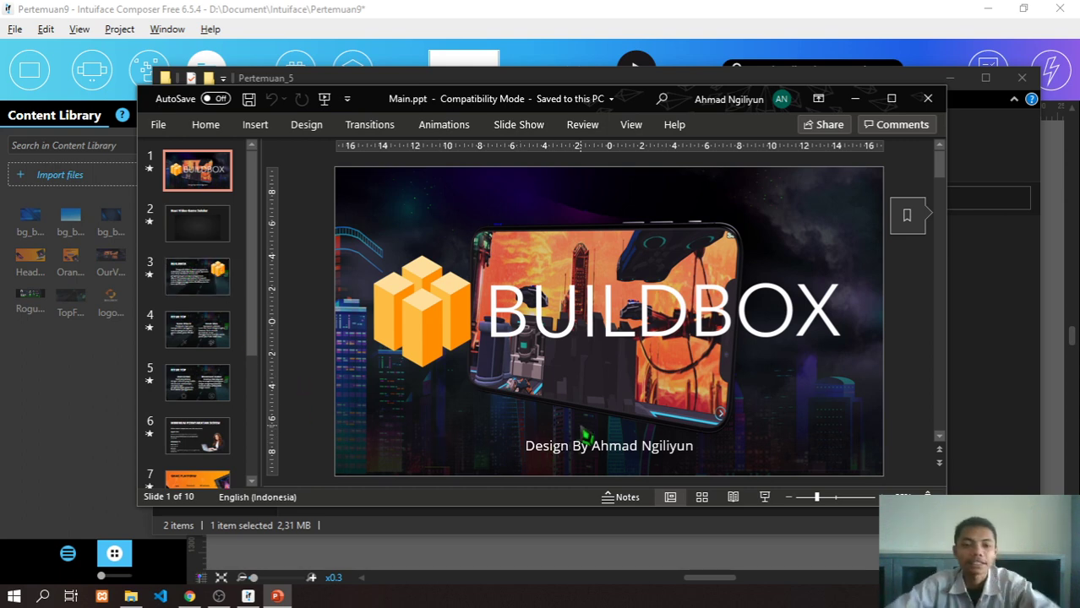
left_click(201, 266)
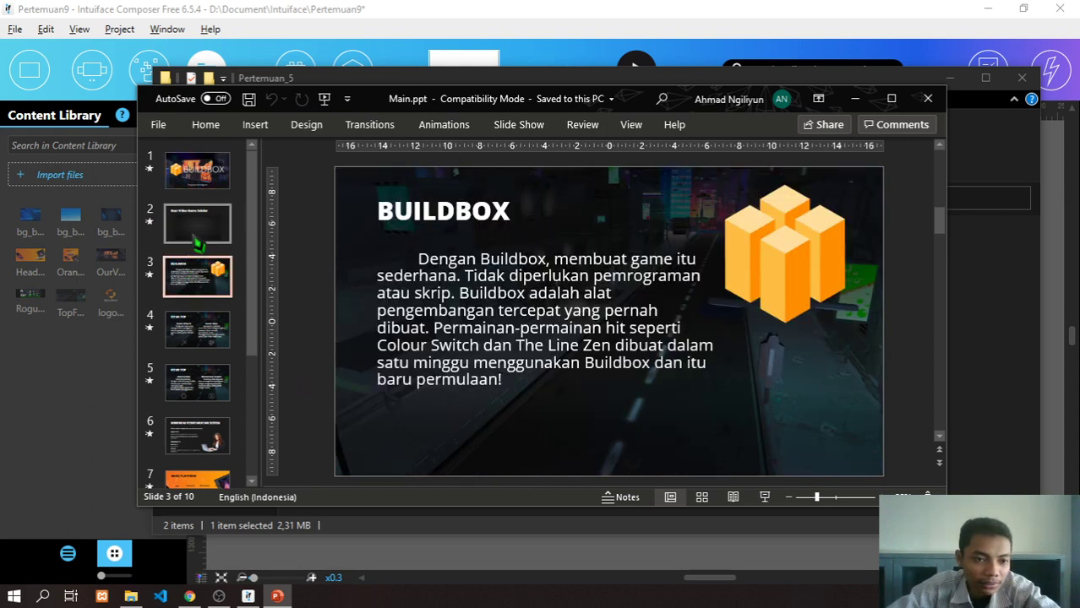
left_click(197, 244)
left_click(202, 190)
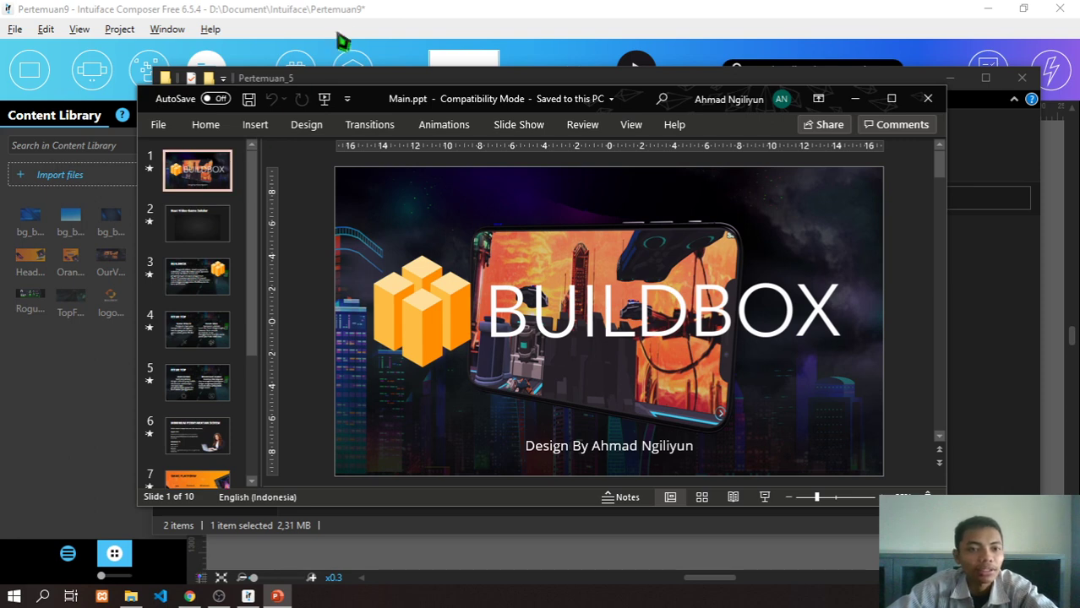
left_click(349, 10)
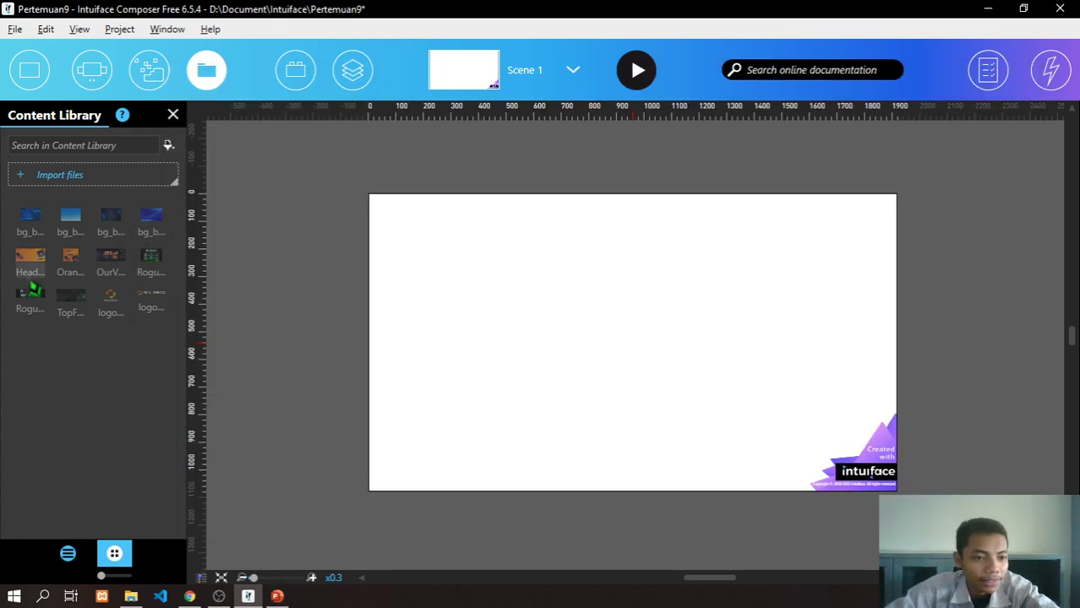
- Check the PowerPoint title slide, place the OurVisionBG image from the Content Library on Scene 1, and set it as the scene background
key("alt+Tab")
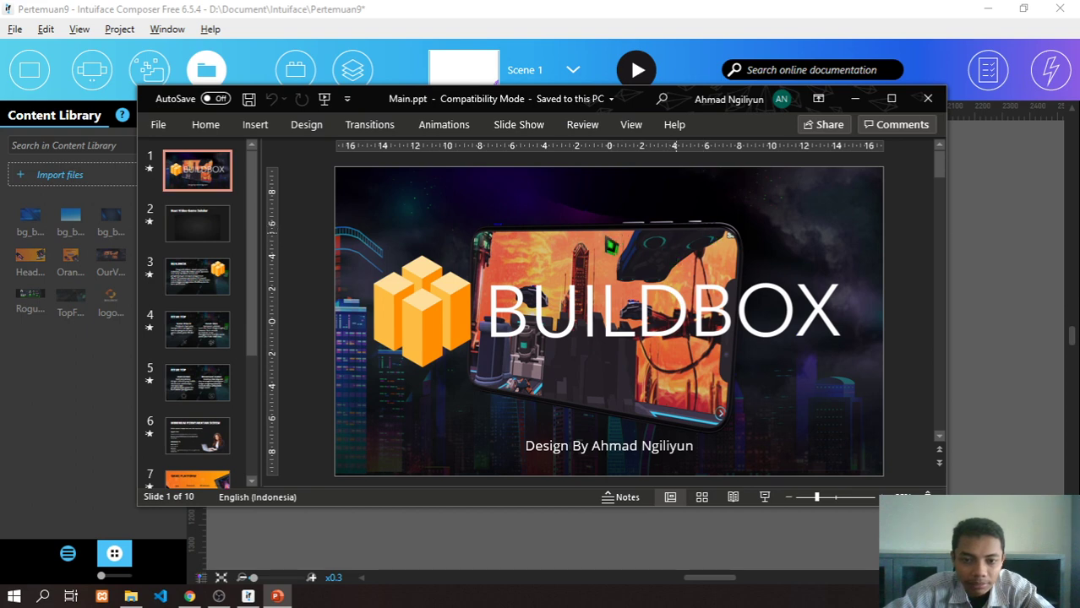
left_click(48, 369)
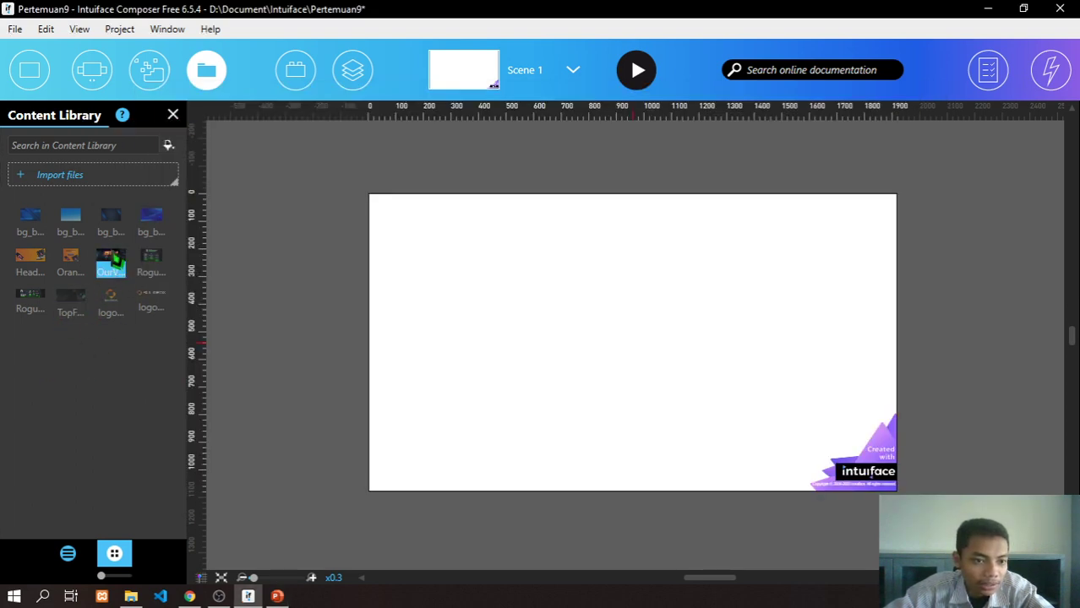
mouse_move(116, 262)
left_click_drag(111, 268, 630, 299)
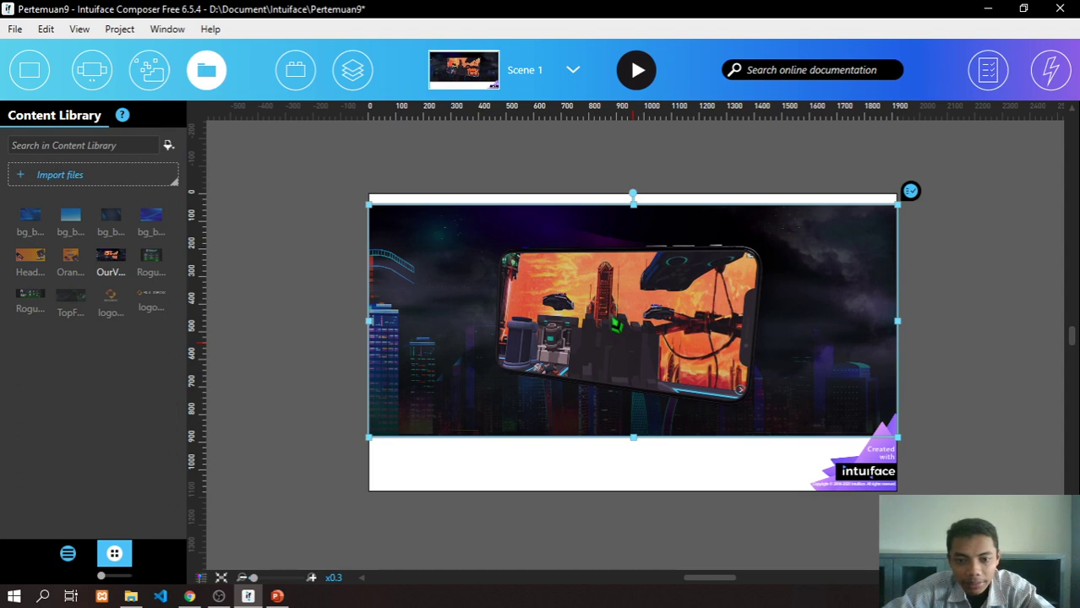
right_click(607, 283)
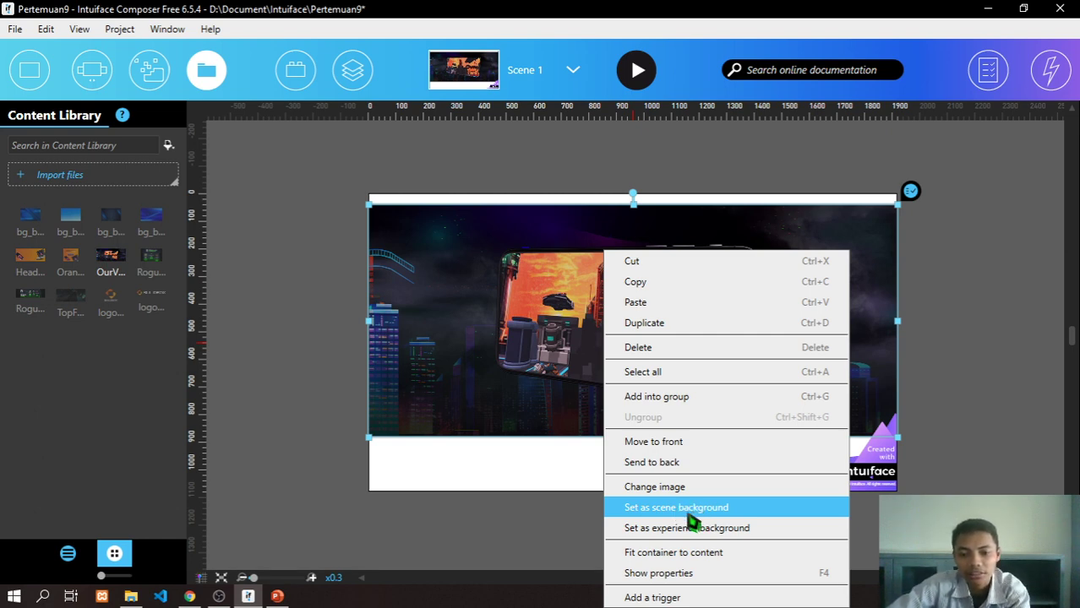
left_click(732, 510)
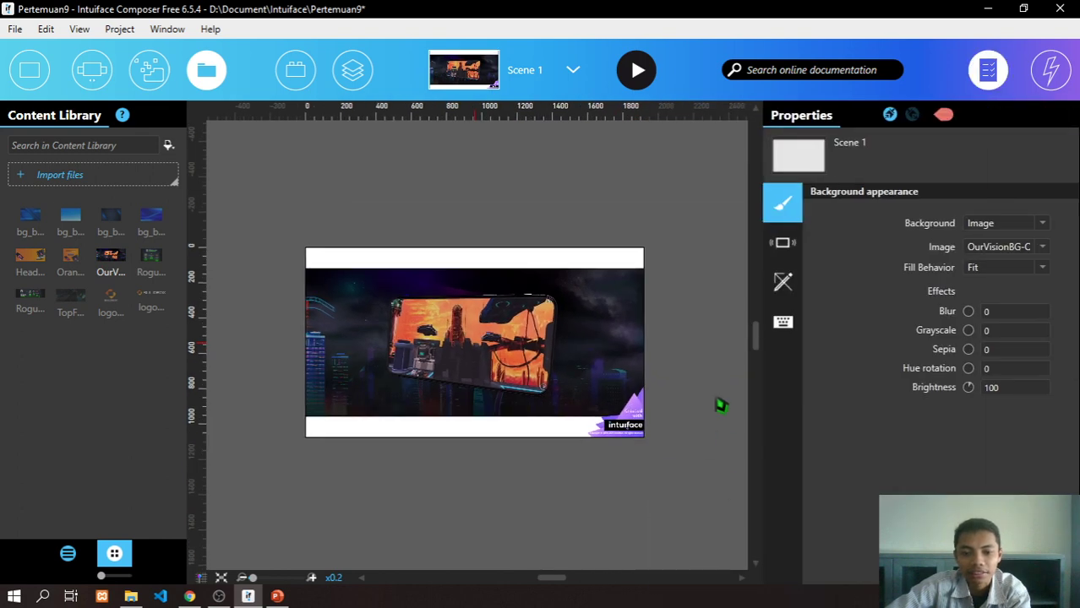
- Compare the Fill and Deform fill behaviors on the scene background, keep Fill, and narrow the Properties panel
left_click(1009, 267)
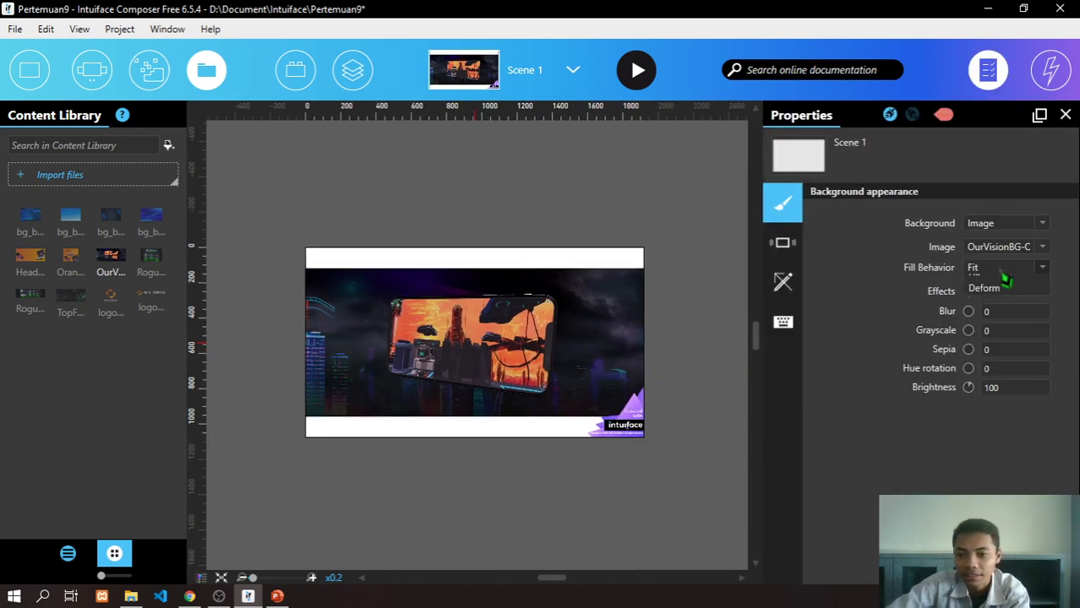
left_click(991, 313)
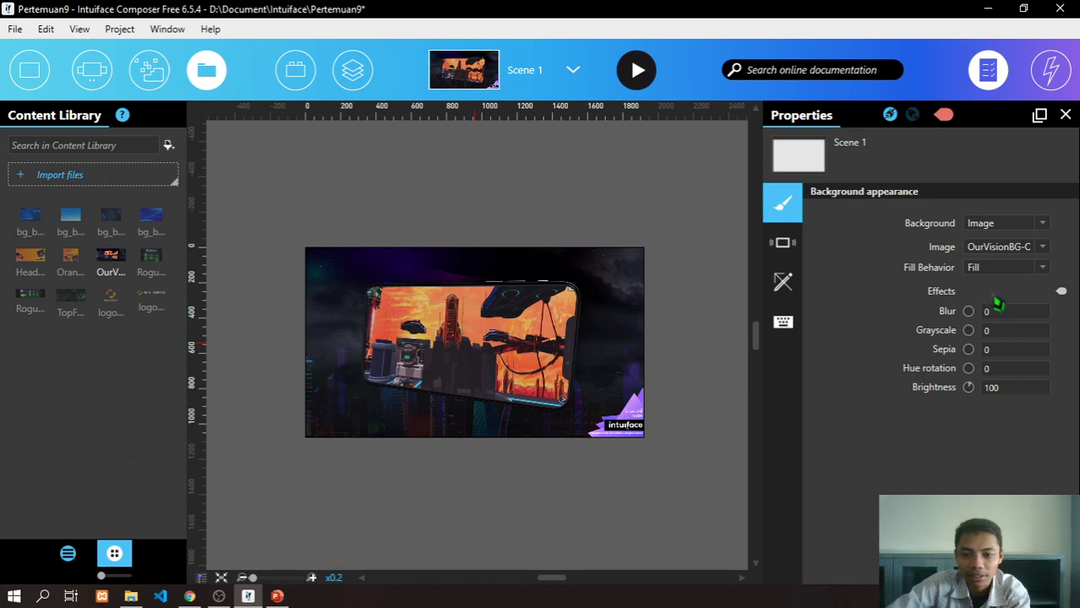
left_click(1005, 269)
left_click(985, 314)
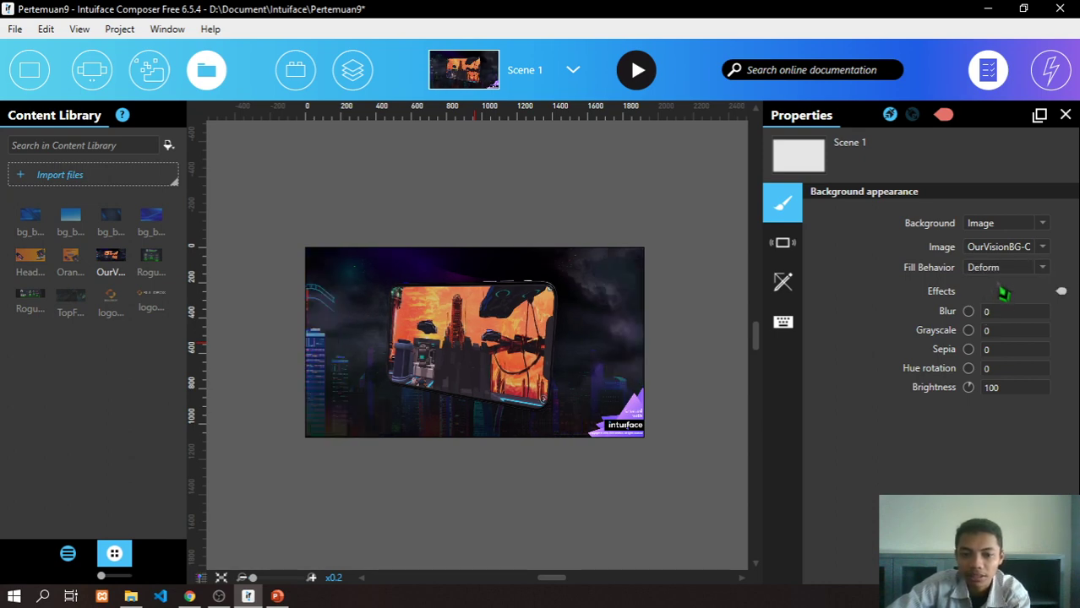
left_click(1007, 267)
left_click(982, 311)
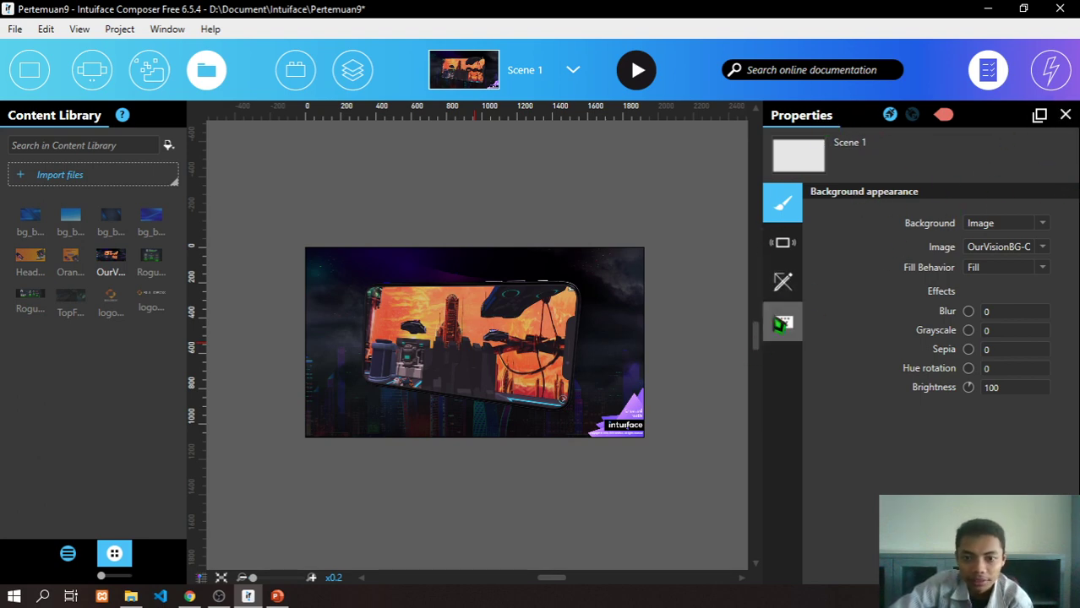
left_click_drag(768, 348, 848, 354)
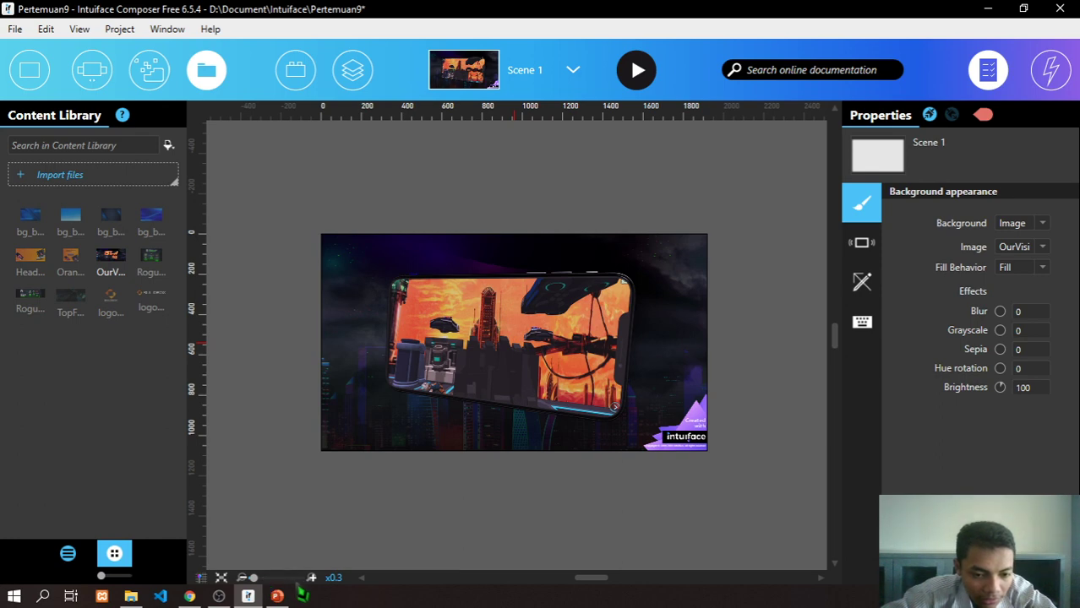
left_click(243, 578)
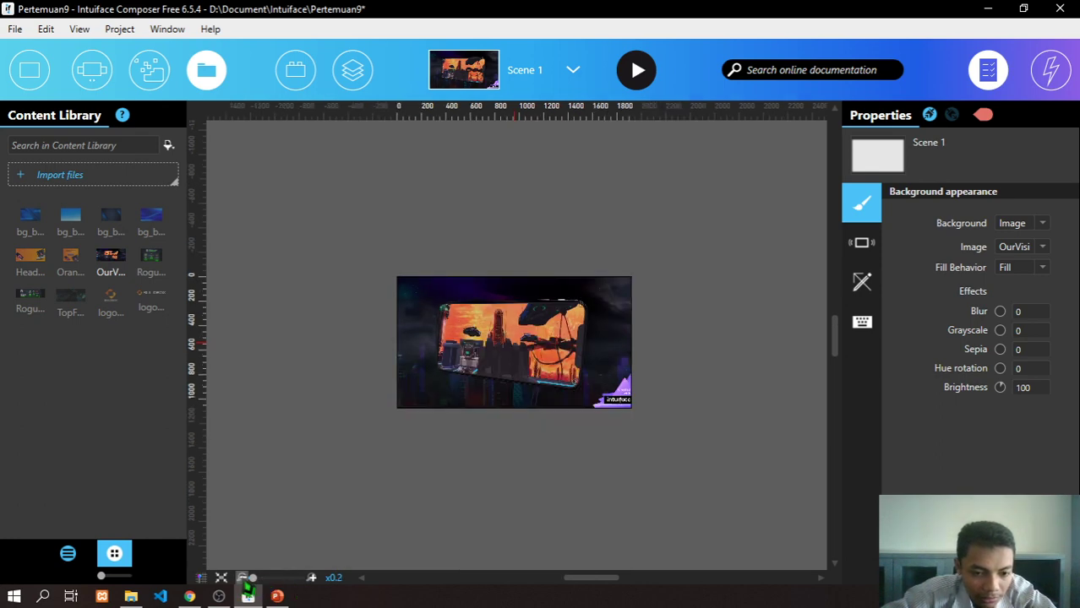
left_click(312, 578)
left_click(312, 577)
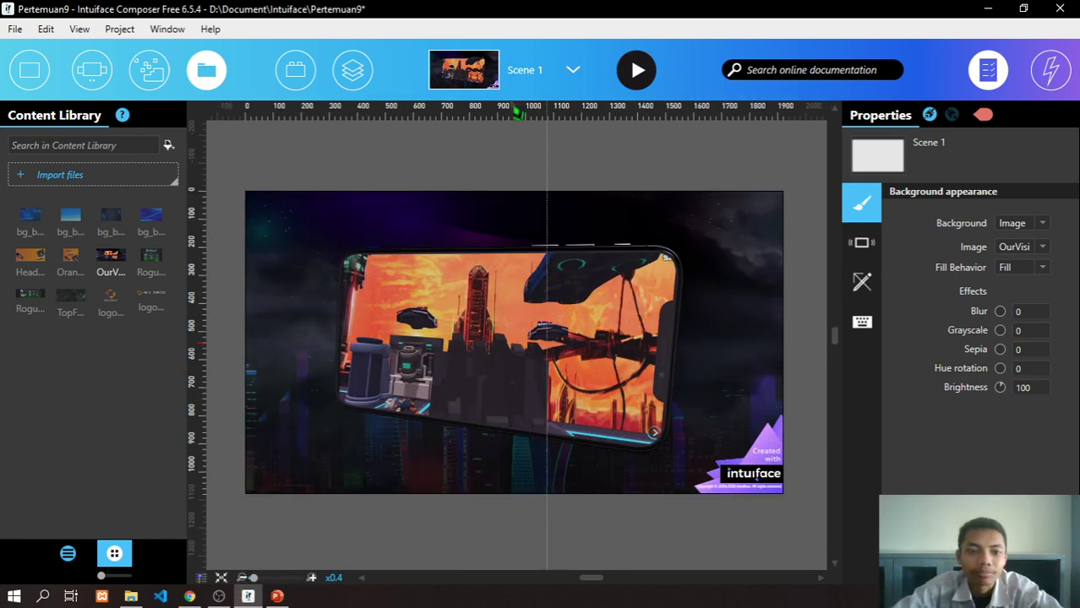
- Following the PowerPoint title slide, place logo_3.2.0.png on the left side of the scene and enlarge it to about 540 × 562
key("alt+Tab")
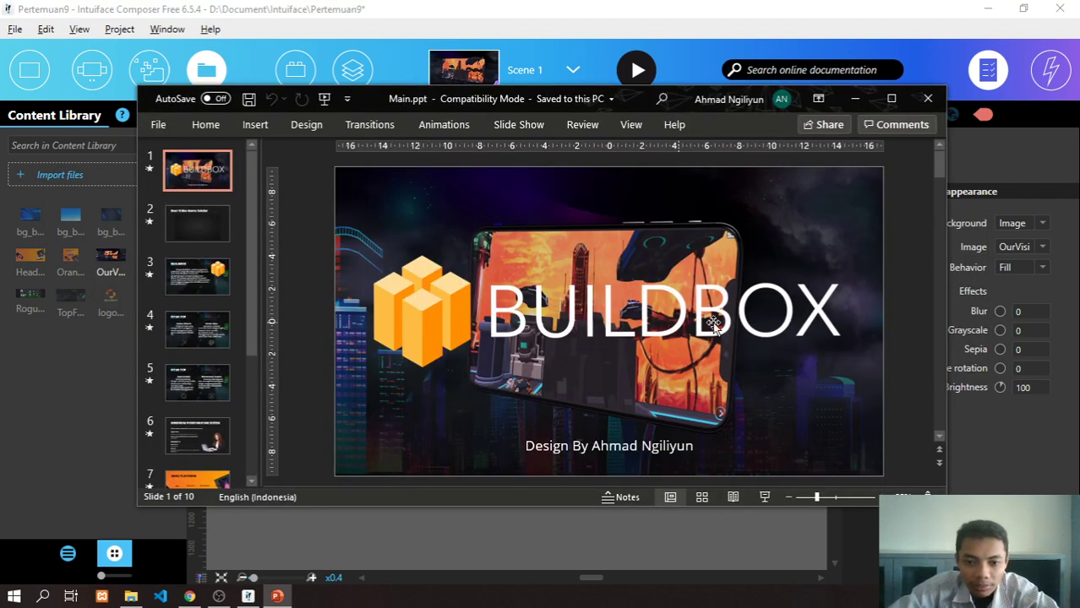
key("alt+Tab")
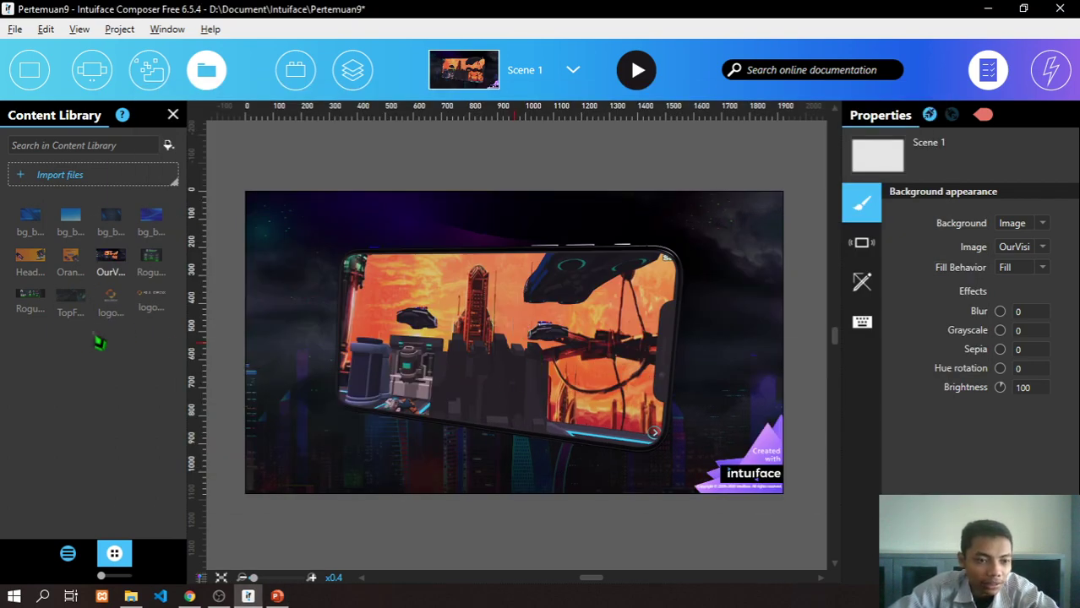
left_click(115, 306)
left_click_drag(115, 305, 449, 413)
left_click_drag(408, 372, 329, 324)
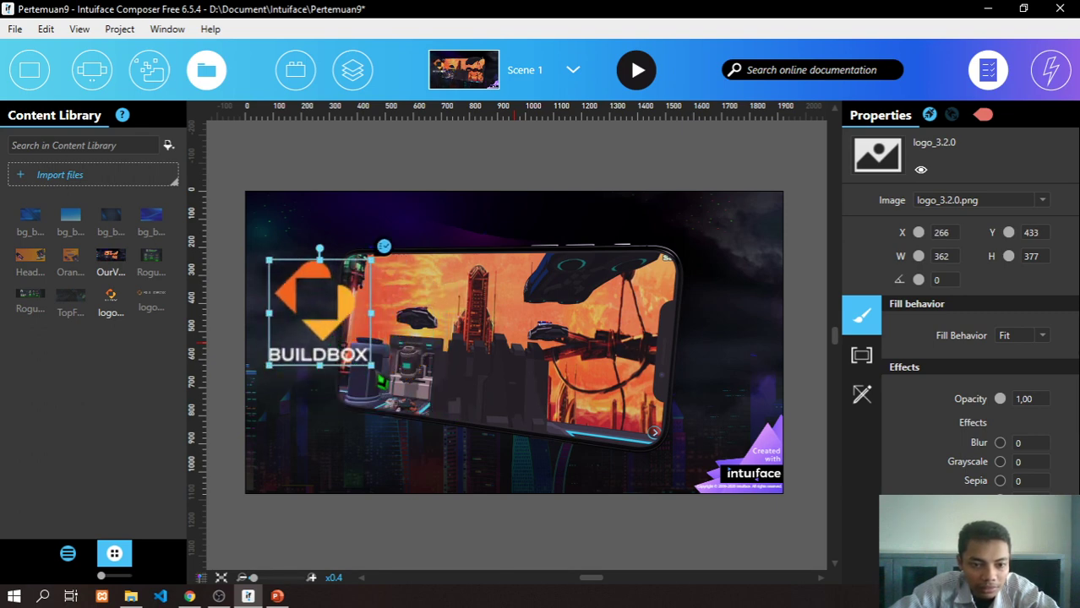
left_click_drag(371, 365, 428, 414)
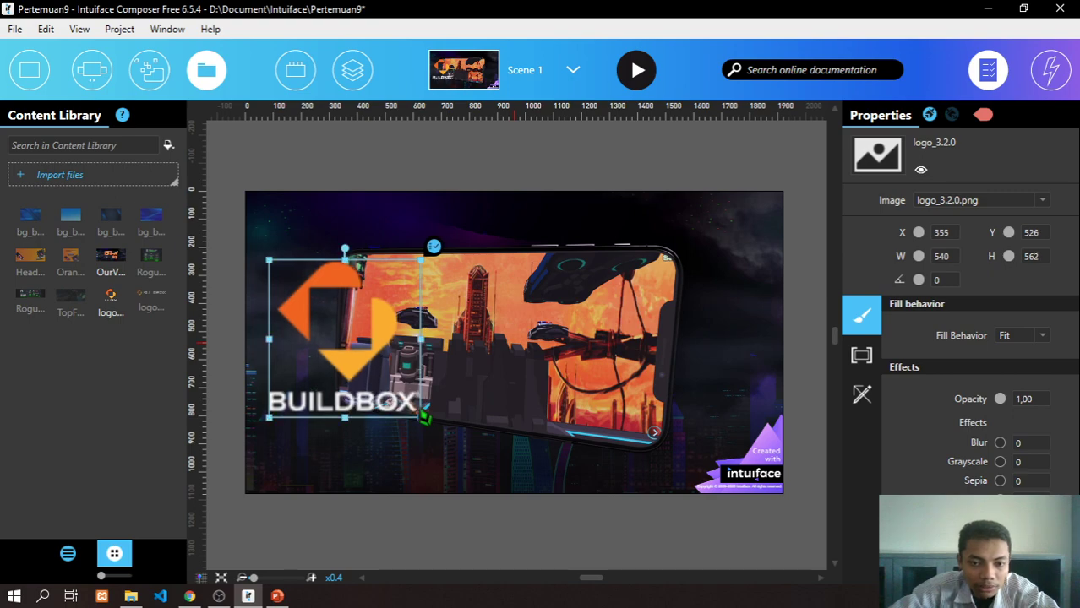
- Compare the scene with the PowerPoint title slide, try the Deform fill behavior on the background, and return it to Fill
key("alt+Tab")
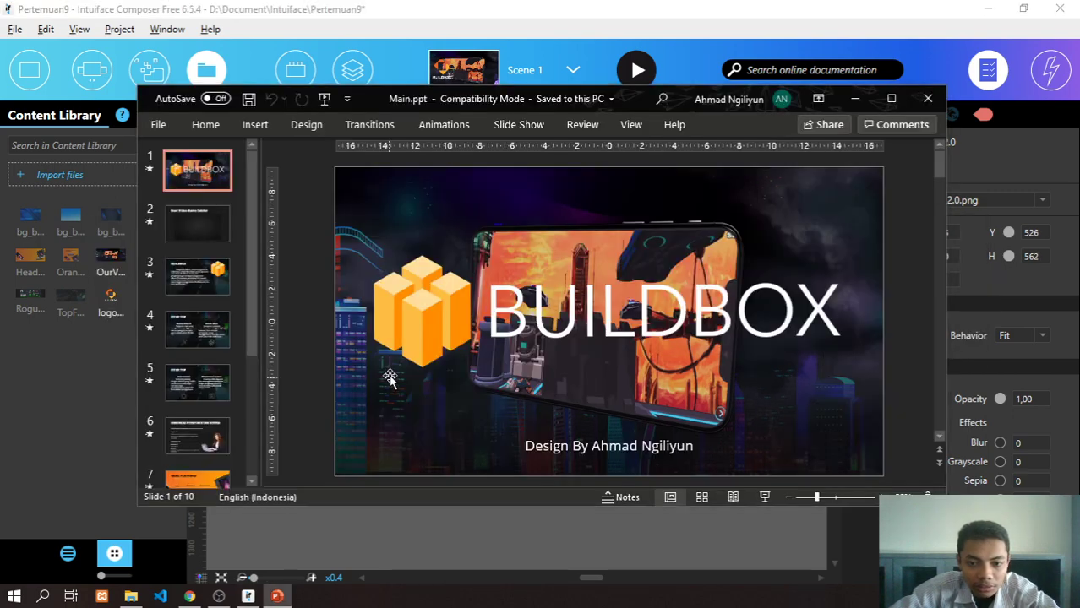
key("alt+Tab")
left_click(713, 353)
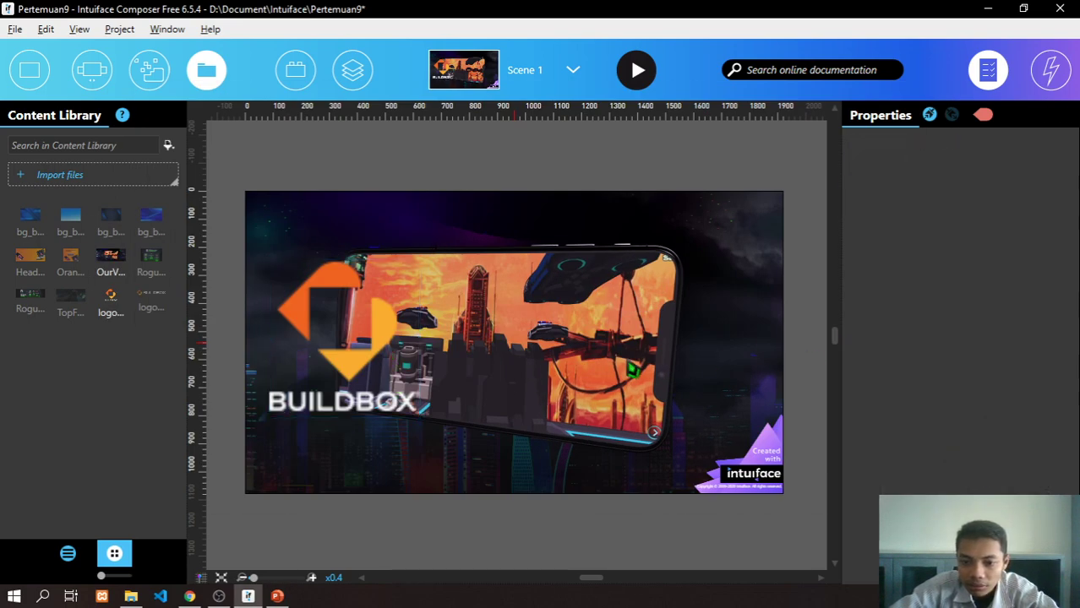
left_click(1041, 267)
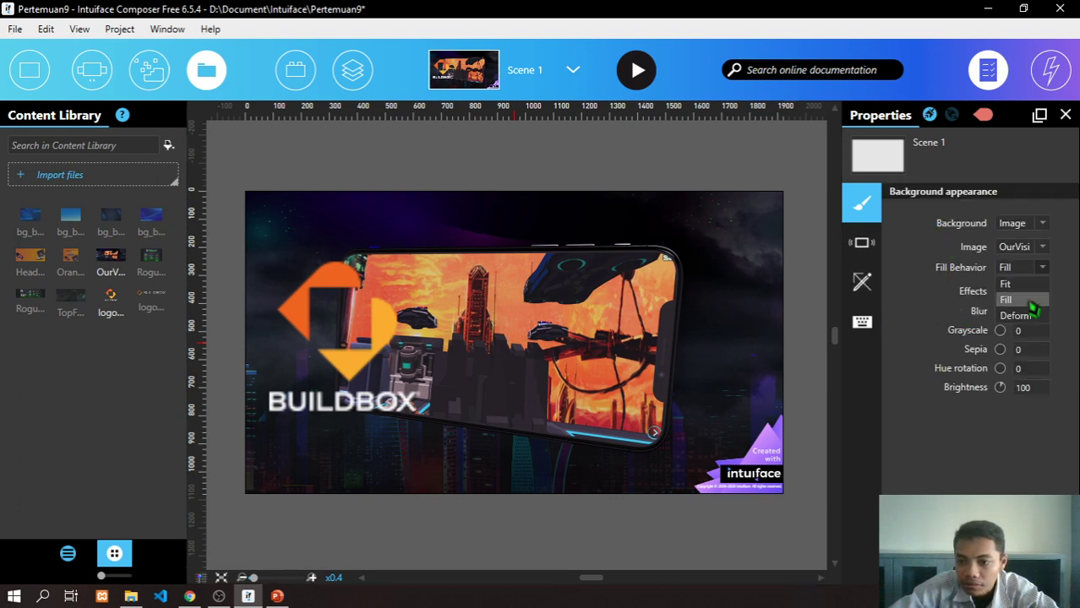
left_click(1020, 312)
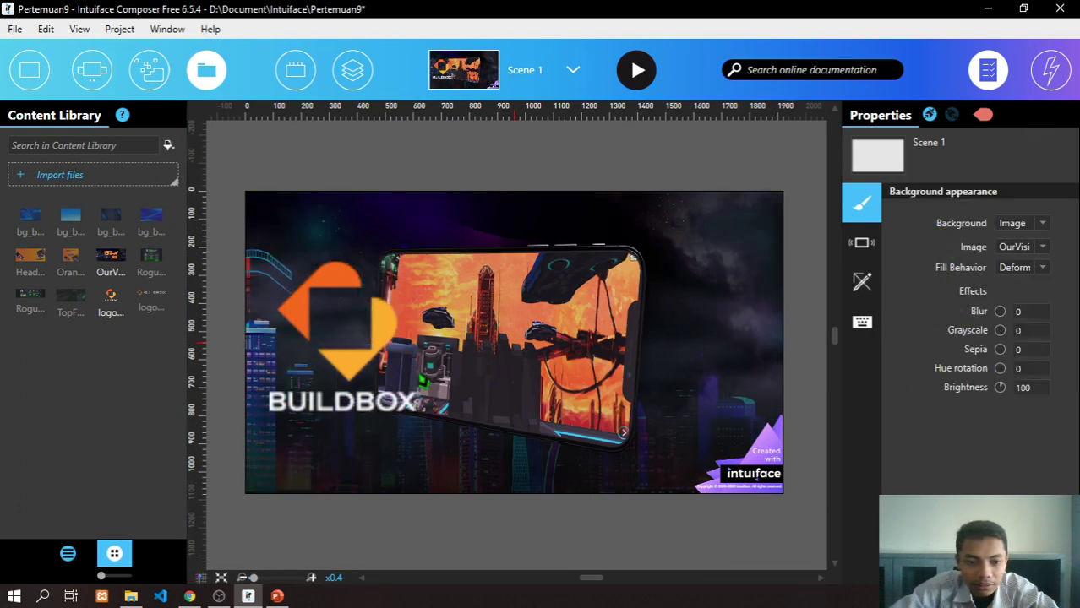
left_click(1042, 268)
left_click(1018, 301)
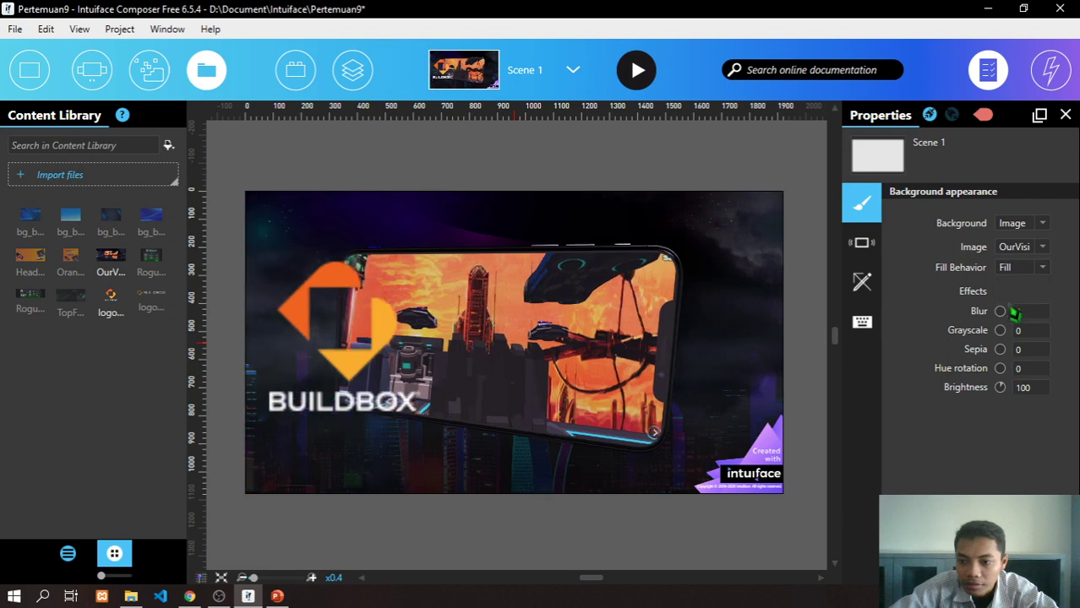
- Shrink the placed logo_3.2.0 to about 315 × 328 and delete it after checking the logo on the PowerPoint title slide
left_click(412, 427)
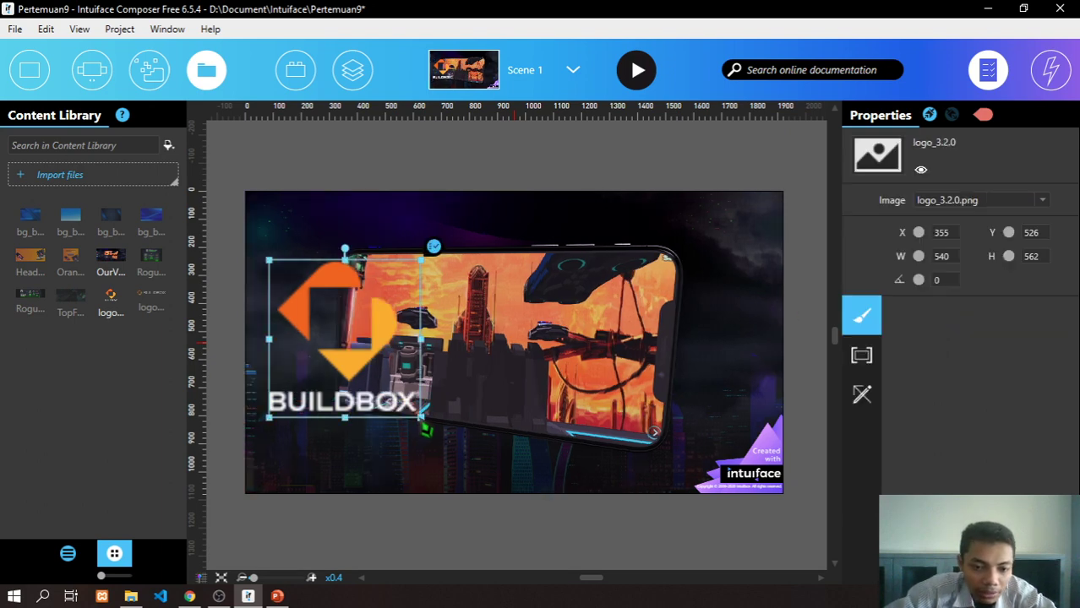
left_click_drag(411, 427, 297, 340)
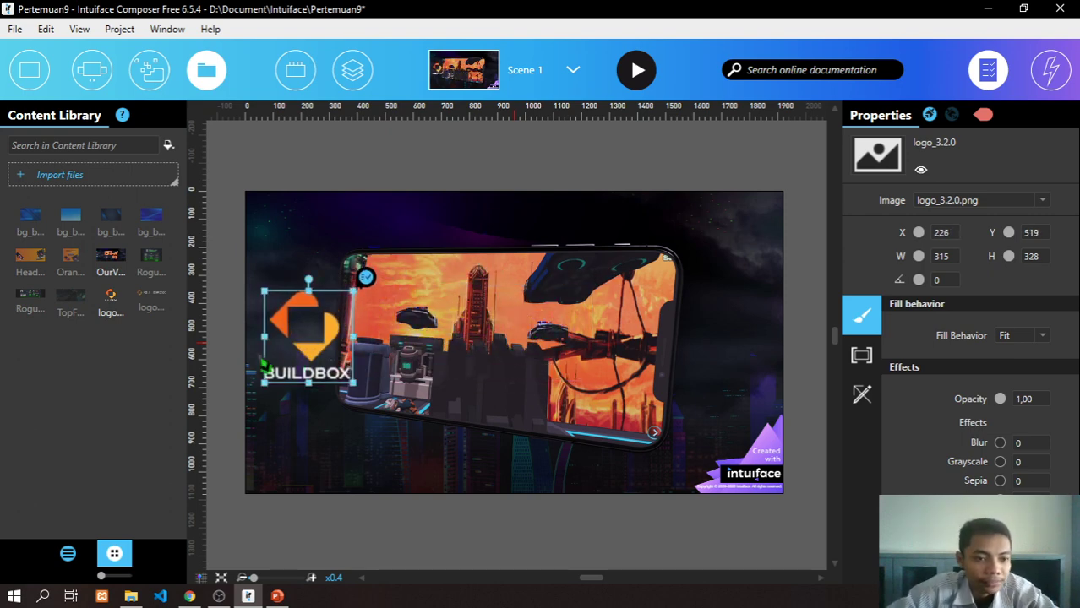
key("alt+Tab")
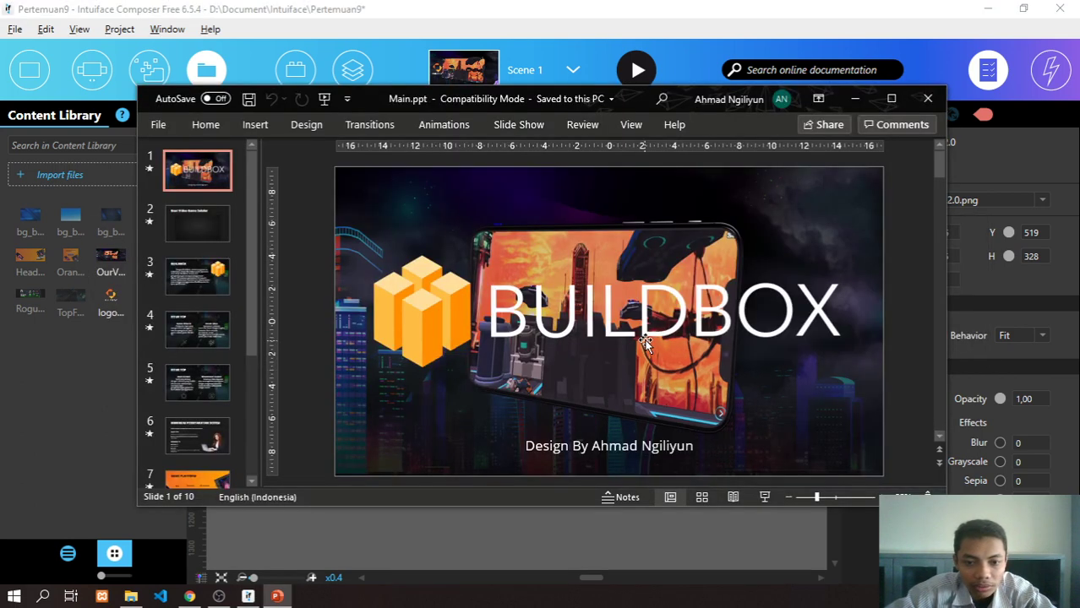
left_click(522, 309)
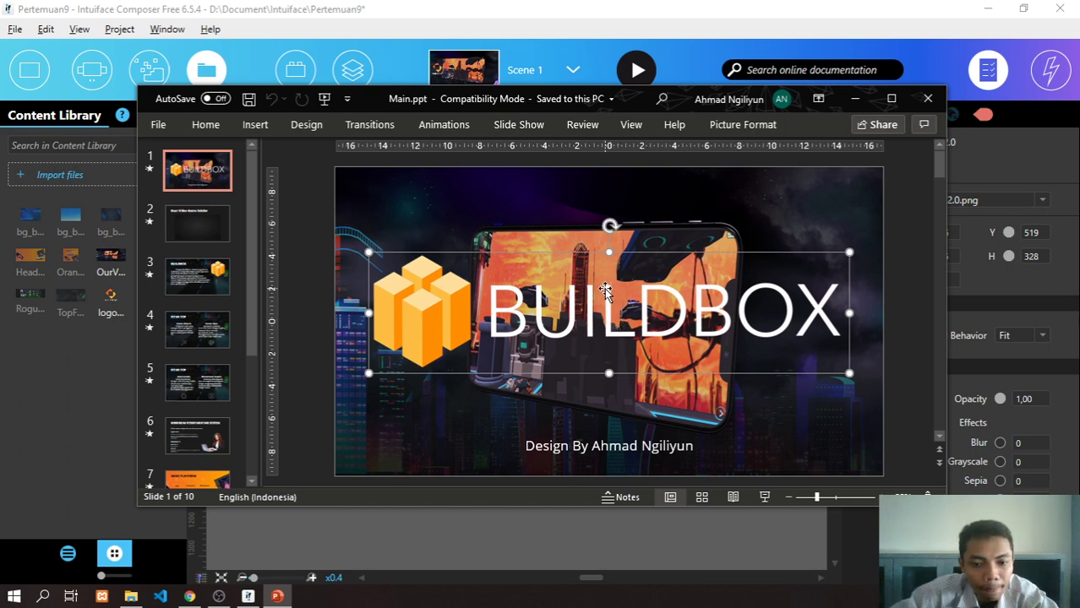
key("alt+Tab")
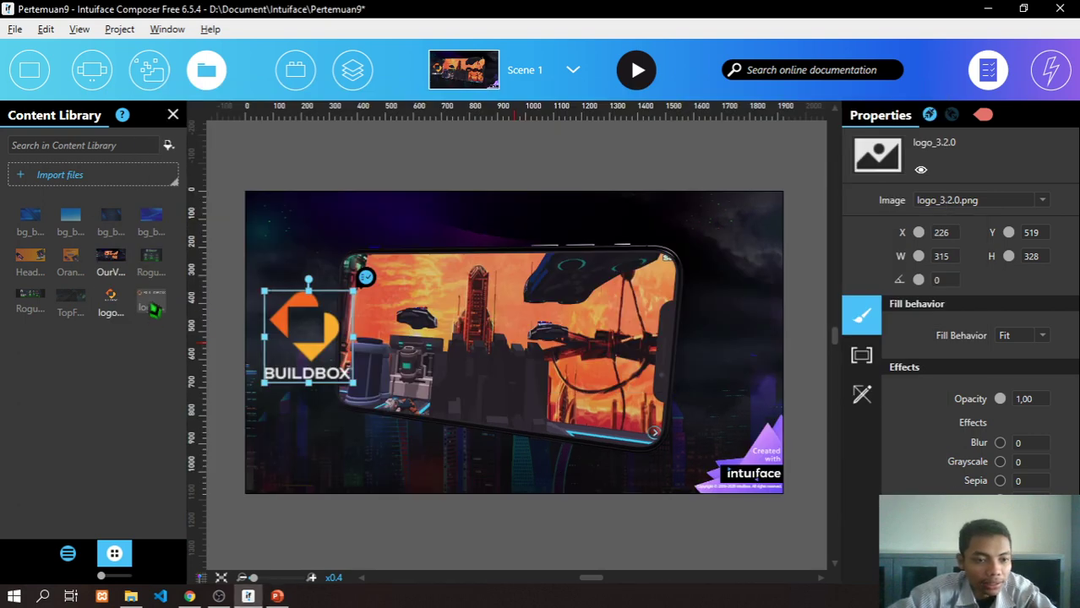
key("Delete")
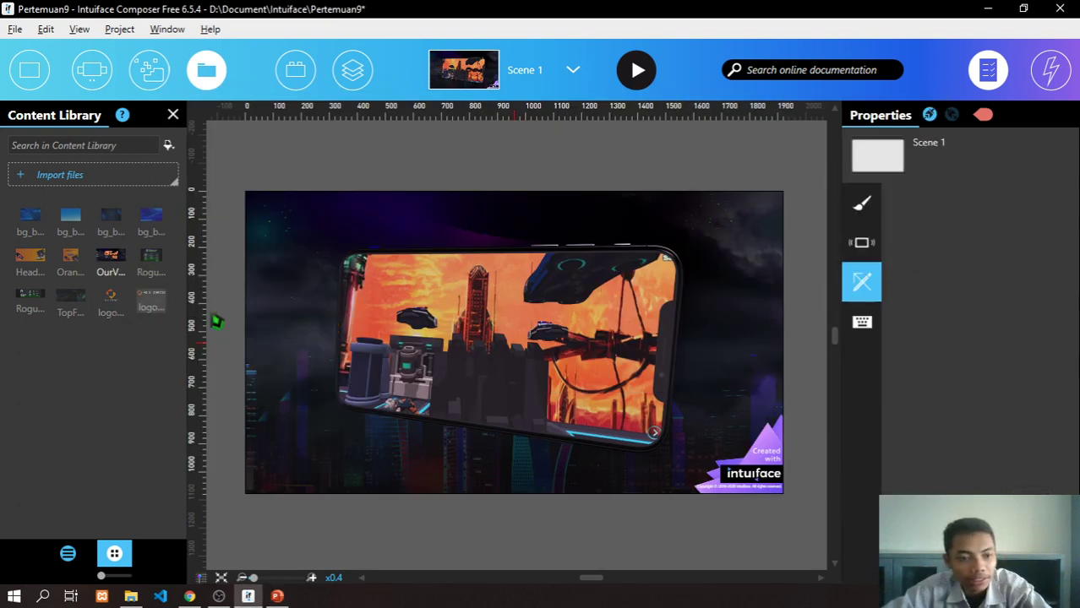
- Place logo_3.2.0_2.png in the middle of the scene at about X 965, Y 546, enlarged to about 1787 × 450
left_click_drag(150, 302, 784, 422)
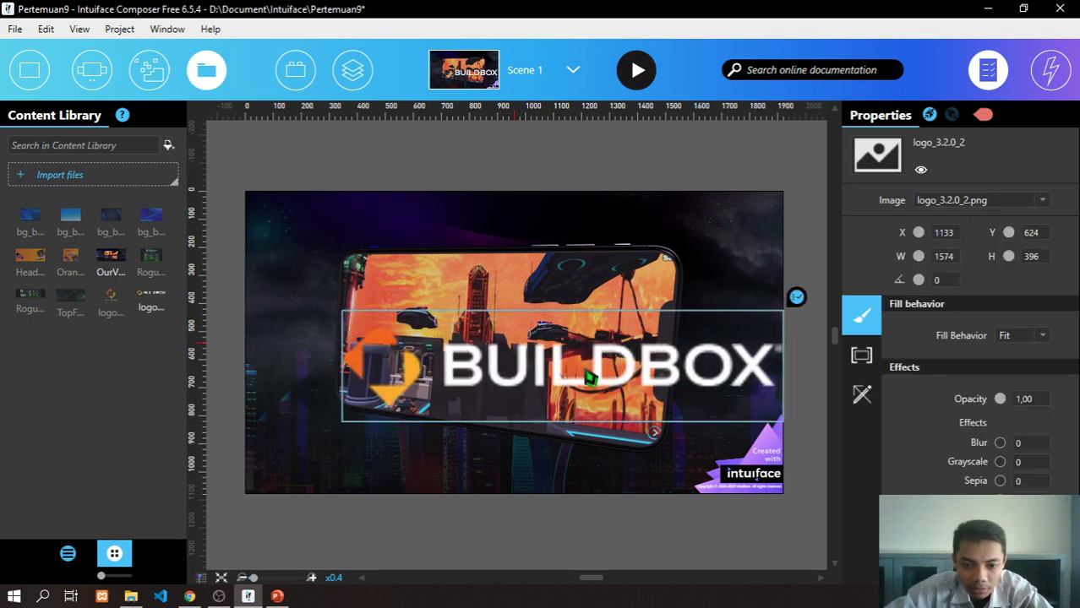
left_click_drag(639, 422, 516, 329)
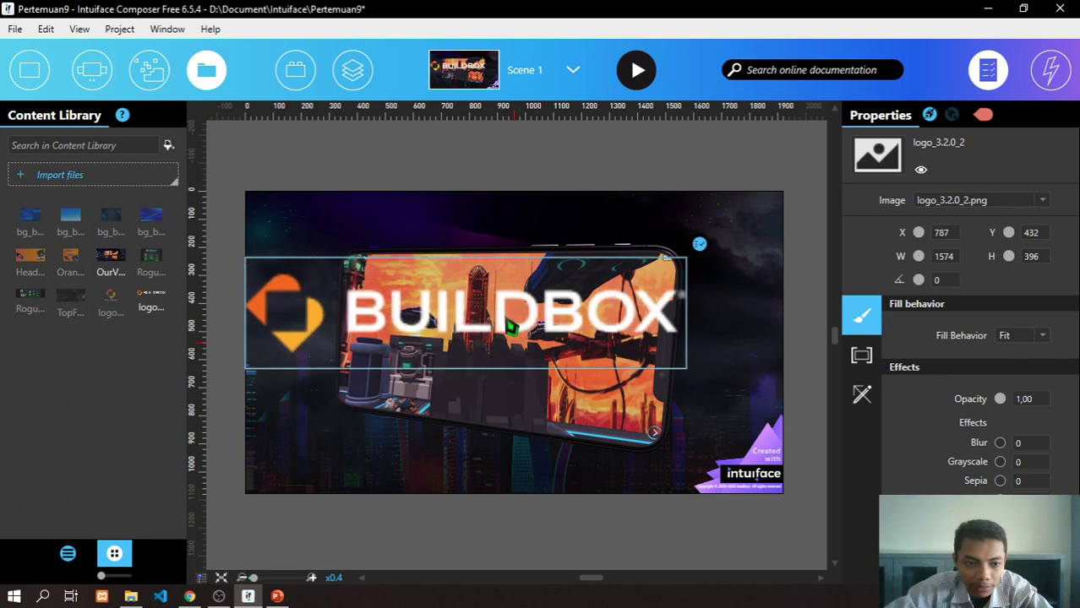
left_click_drag(699, 380, 738, 392)
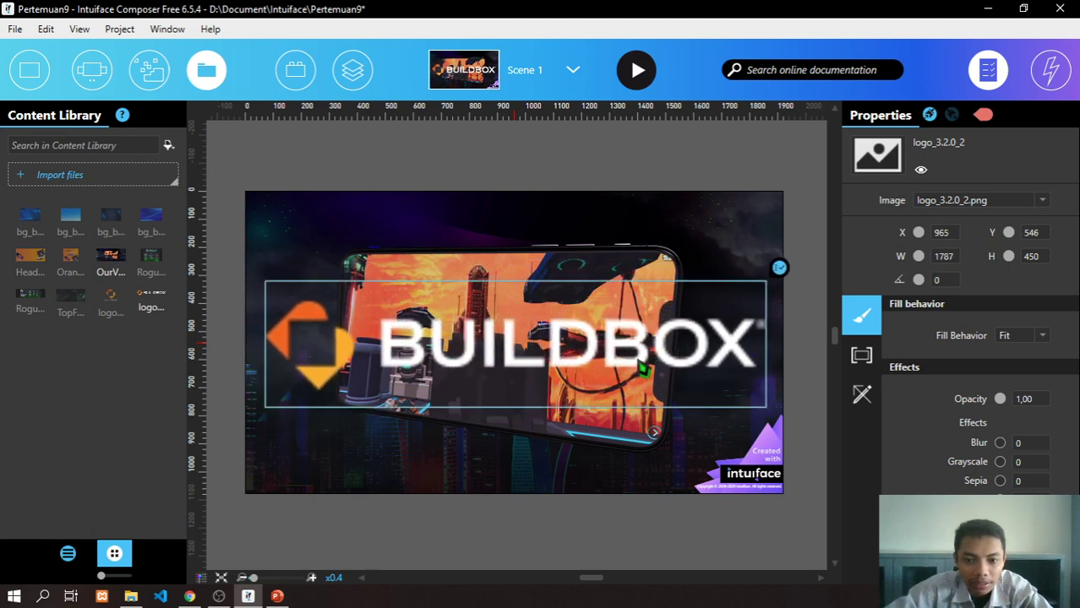
left_click_drag(642, 368, 643, 366)
left_click(652, 172)
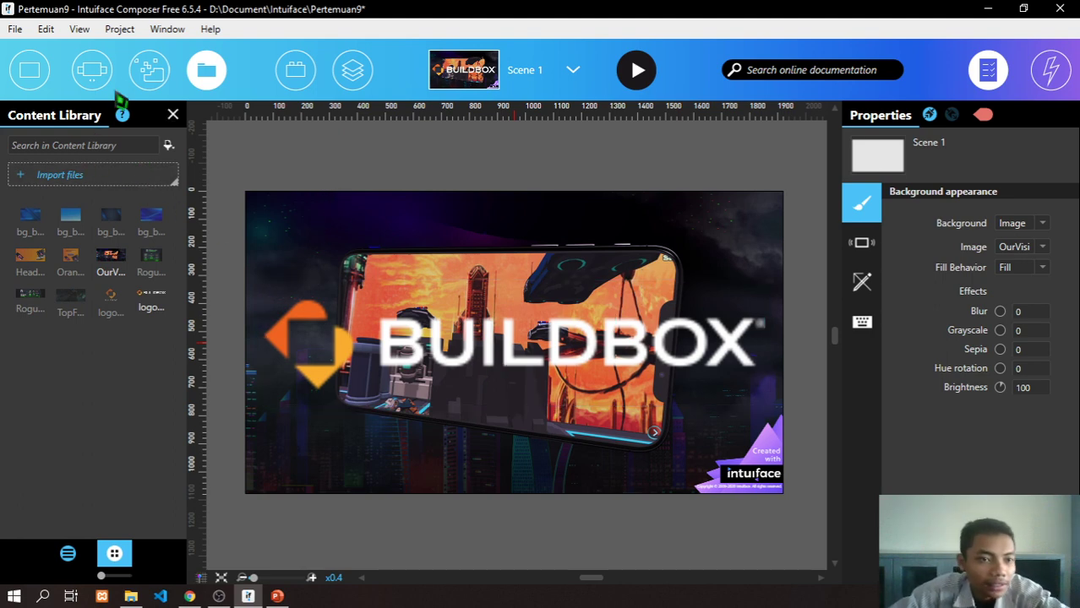
- Browse the built-in design accelerator categories and the additional accelerators offered for download
left_click(149, 71)
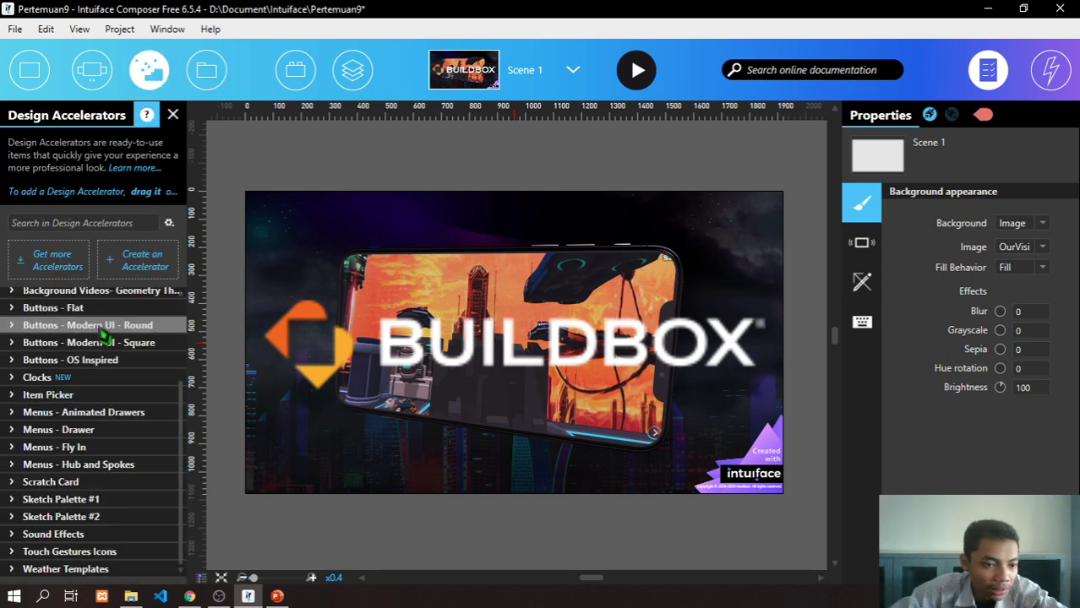
scroll(101, 335, "up", 2)
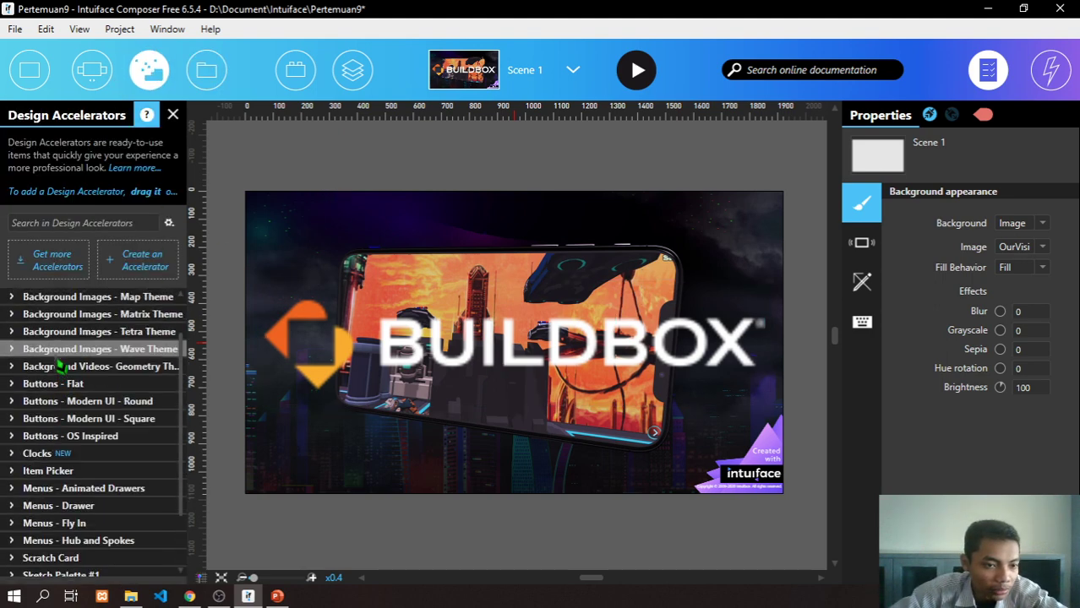
left_click(53, 260)
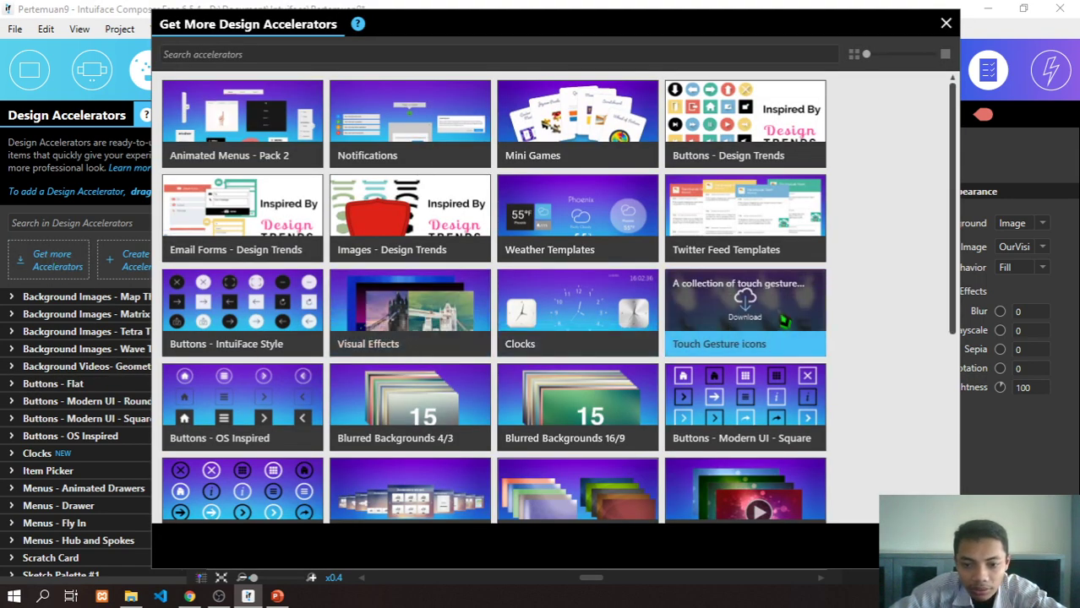
scroll(50, 412, "down", 2)
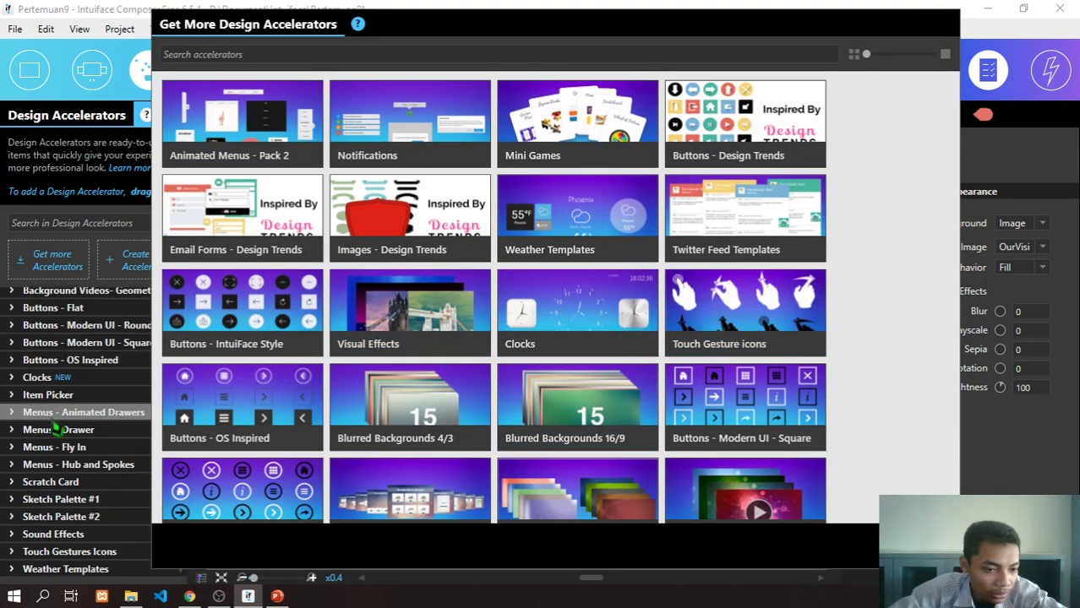
left_click(944, 23)
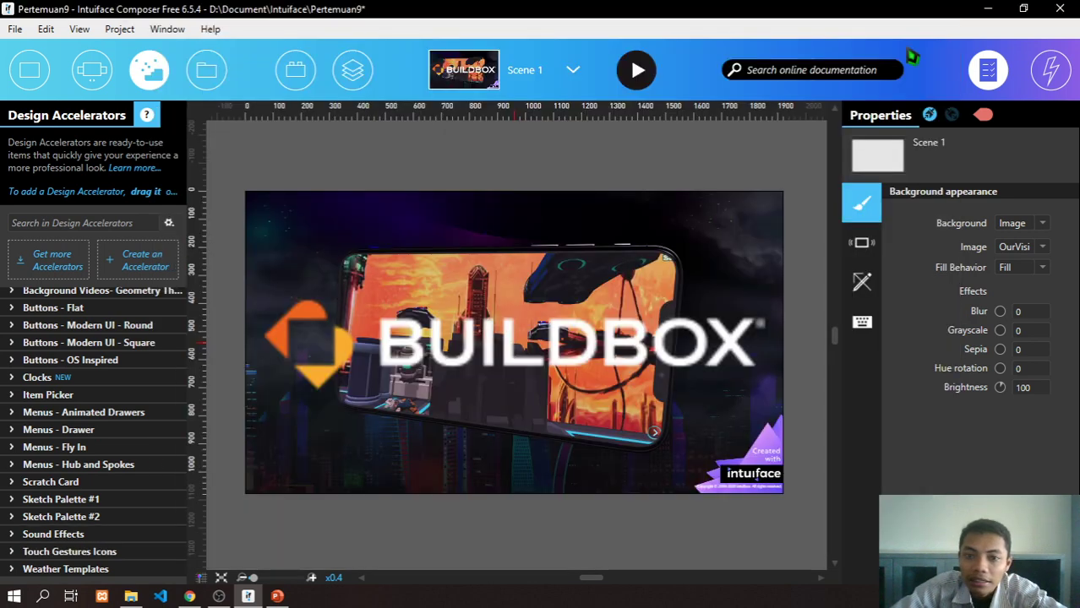
- Place the Animated-Double-Tap-White icon from the Touch Gestures Icons accelerators in the lower middle of the scene
left_click(56, 553)
scroll(38, 481, "down", 4)
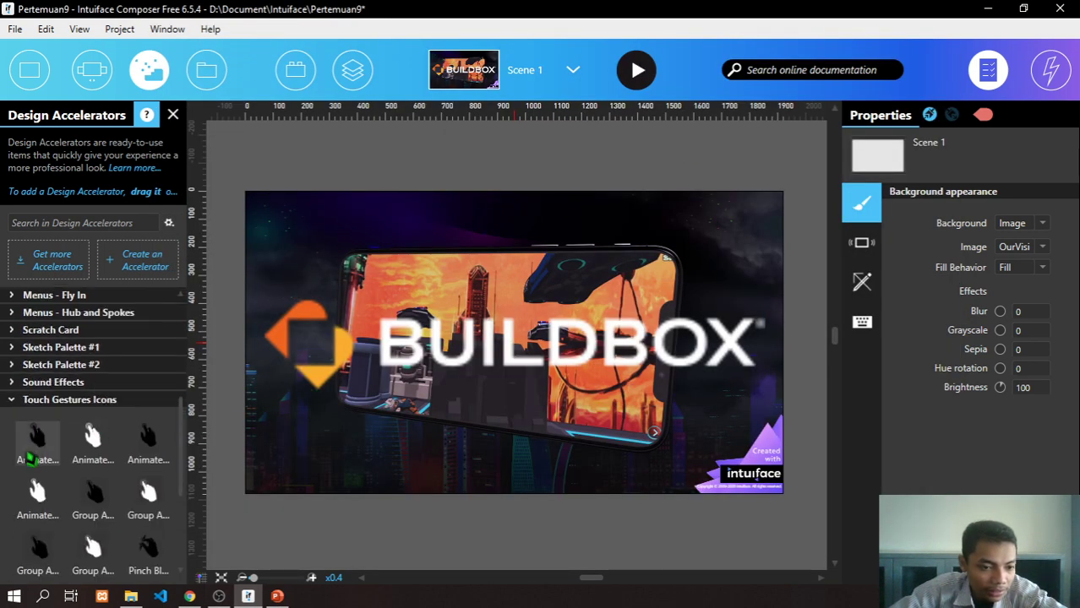
mouse_move(31, 459)
mouse_move(98, 460)
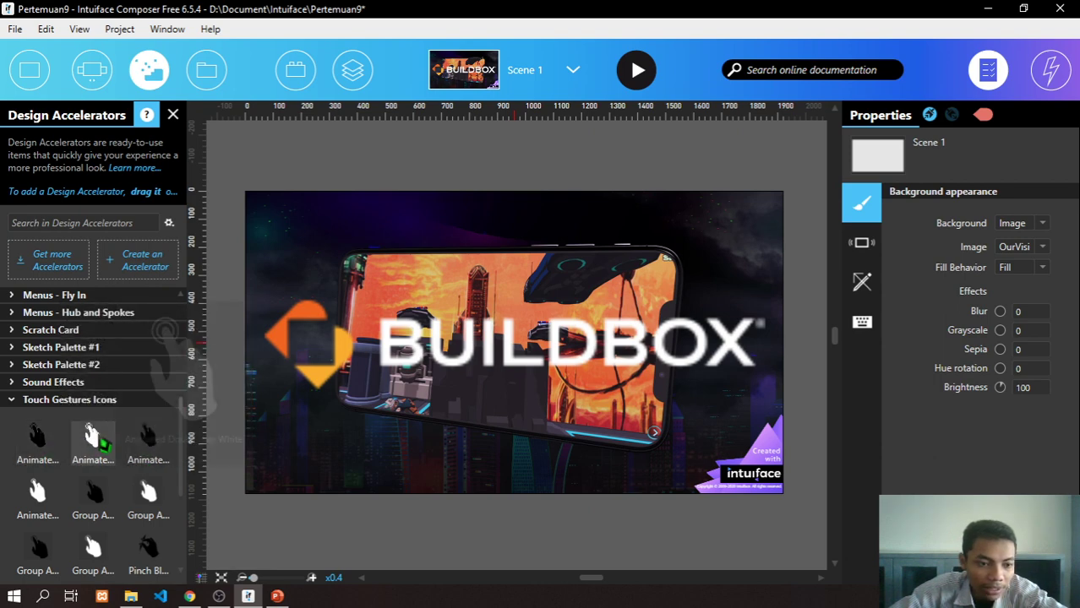
left_click_drag(37, 446, 502, 433)
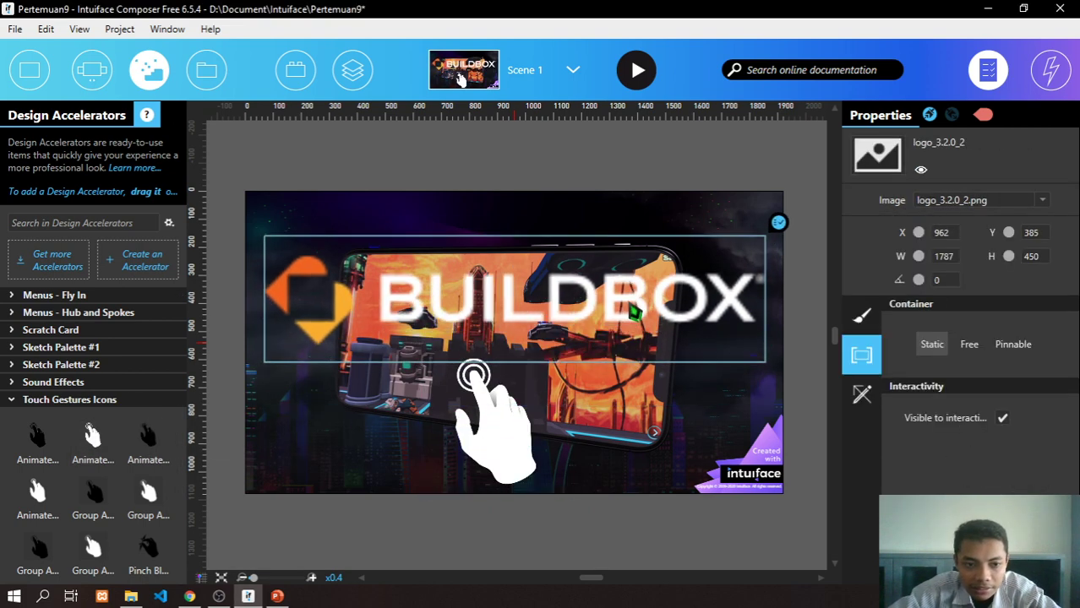
- Move the BuildBox logo up to about Y 312 and shrink the double-tap hand to about 362 × 362 at about X 1412, Y 817
left_click_drag(636, 313, 636, 291)
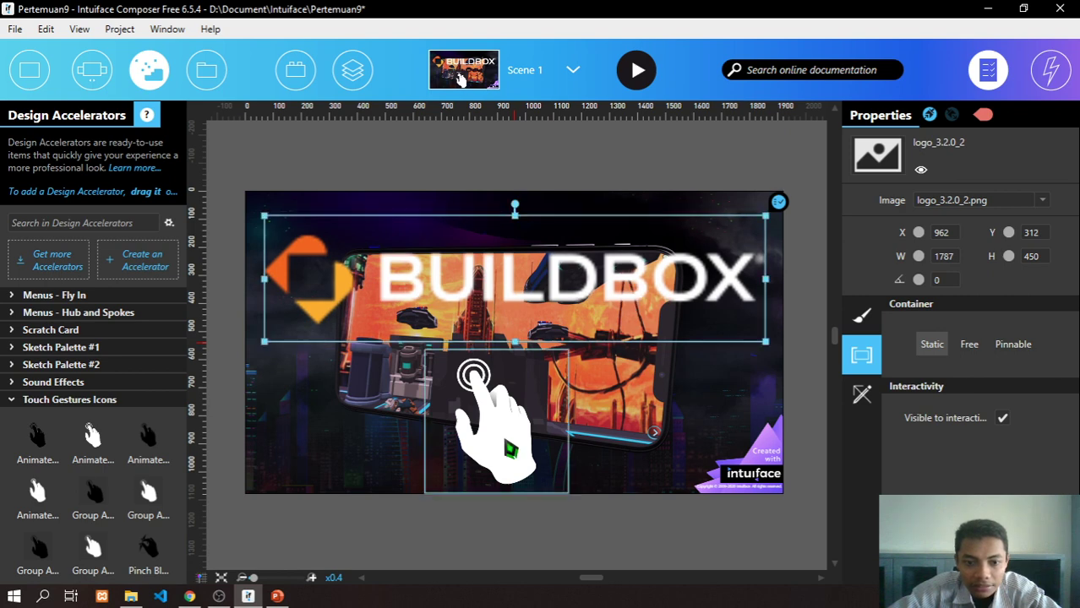
left_click_drag(510, 448, 638, 436)
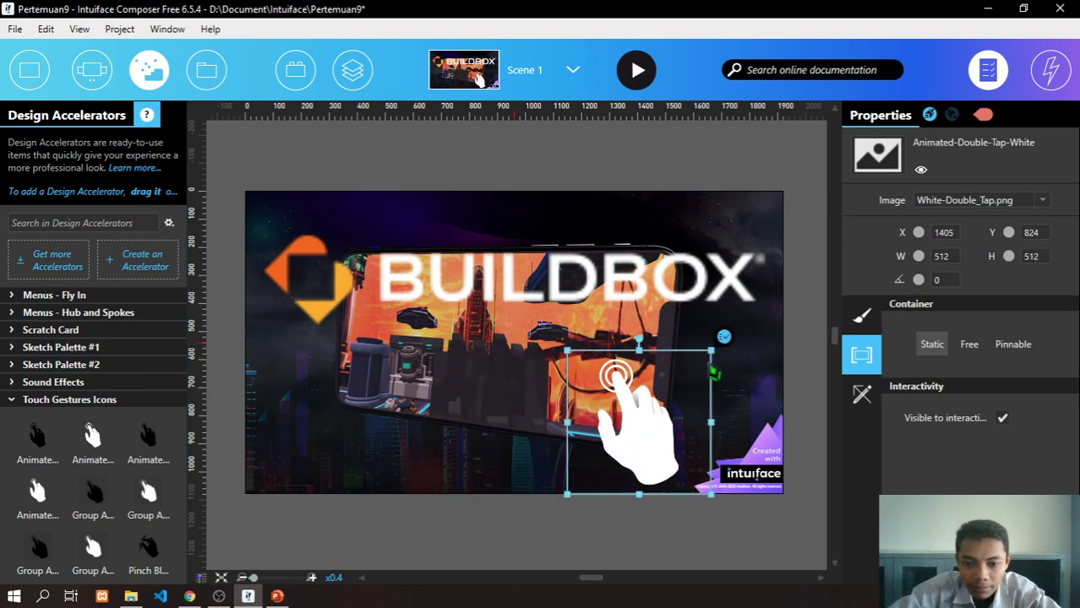
left_click_drag(711, 350, 682, 392)
left_click_drag(630, 441, 640, 421)
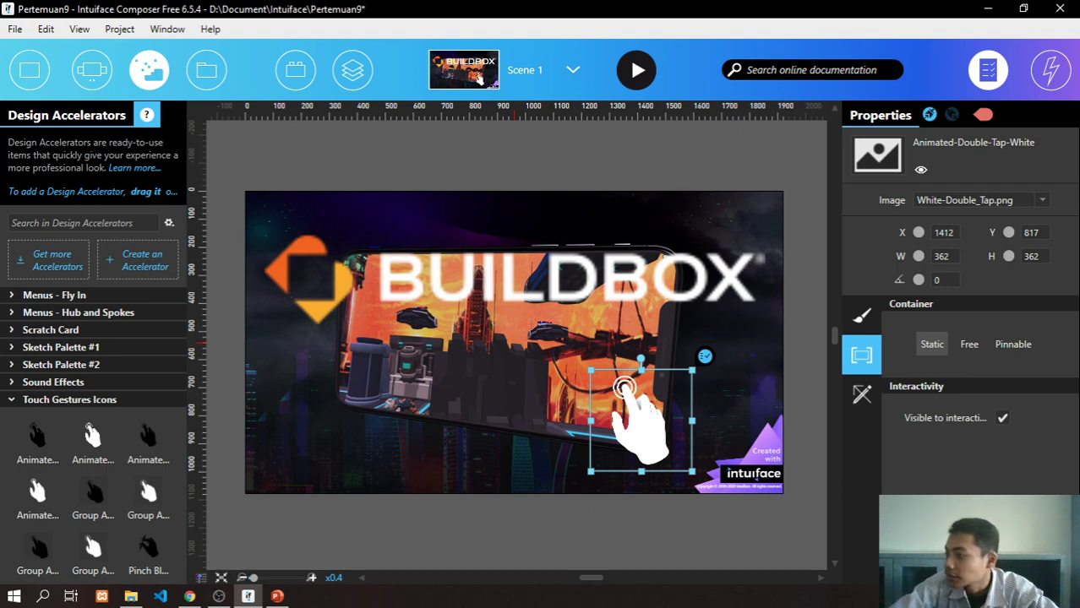
- Check the PowerPoint title slide against the scene and look through the available Media assets
left_click(277, 596)
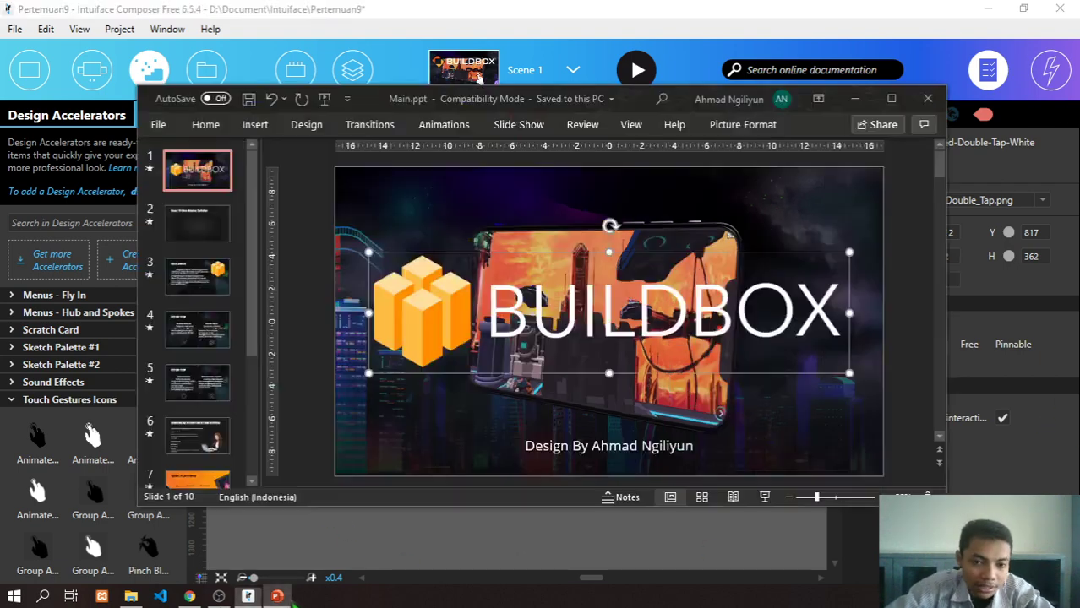
left_click(855, 99)
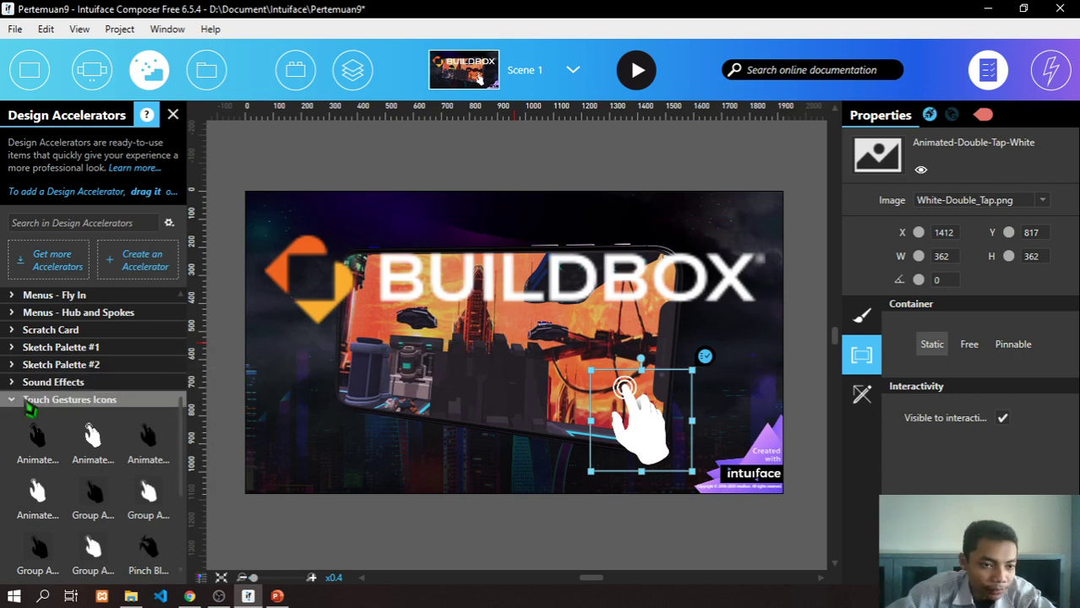
left_click(85, 400)
left_click(25, 76)
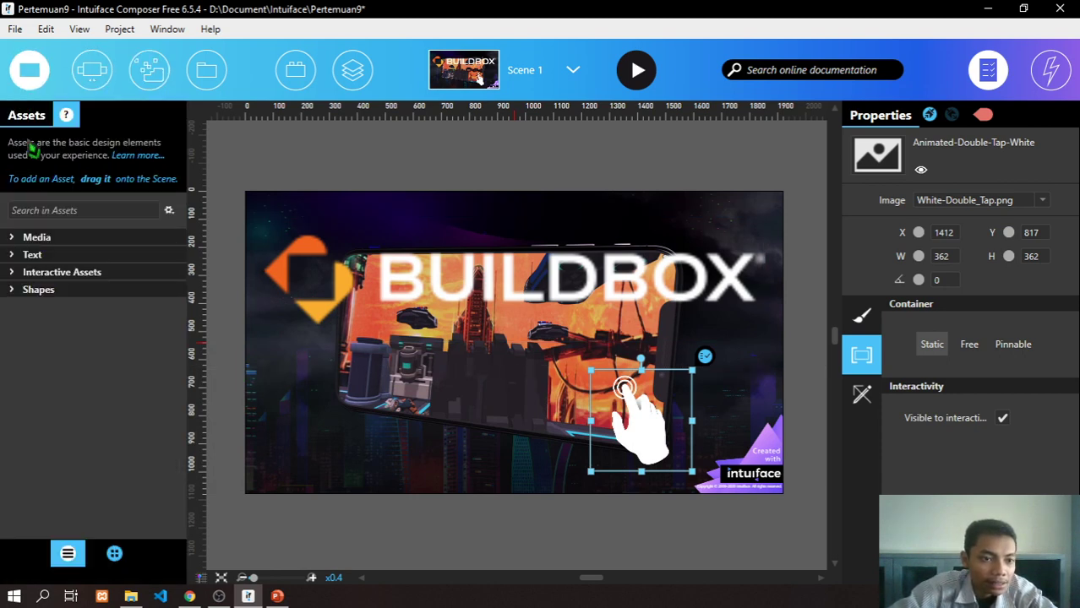
left_click(24, 237)
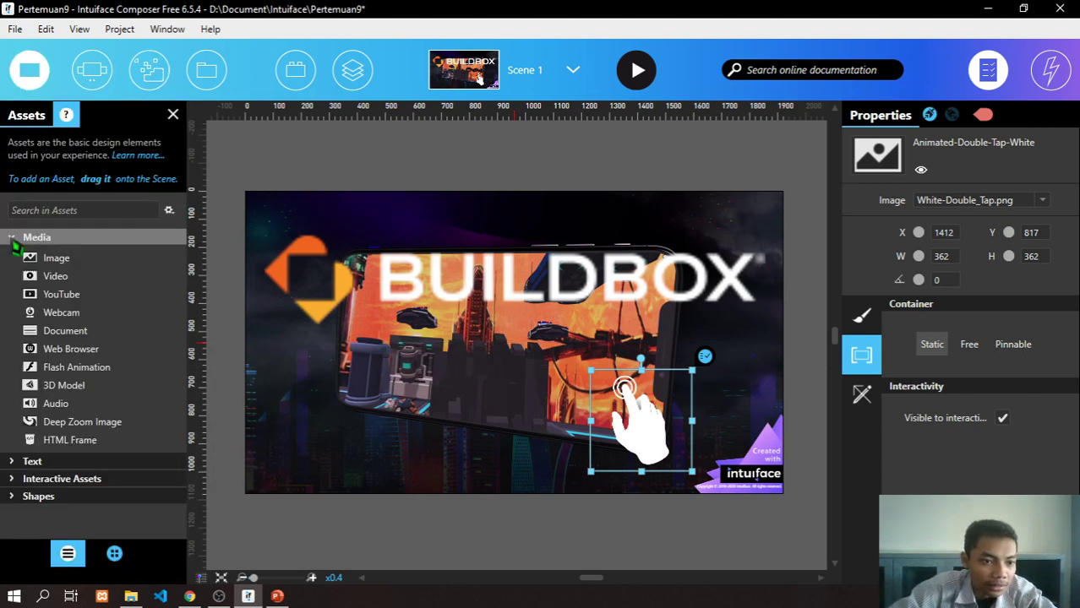
left_click(18, 239)
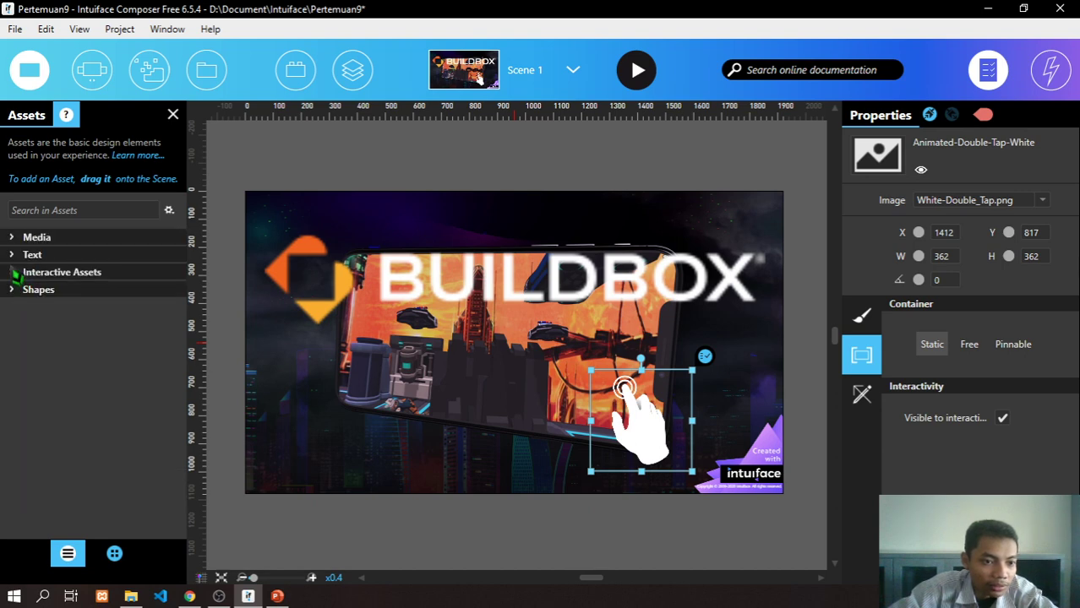
- Add an image button below the logo at about X 784, Y 877, removing the extra one in the scene's middle
left_click(27, 272)
left_click_drag(72, 311, 505, 359)
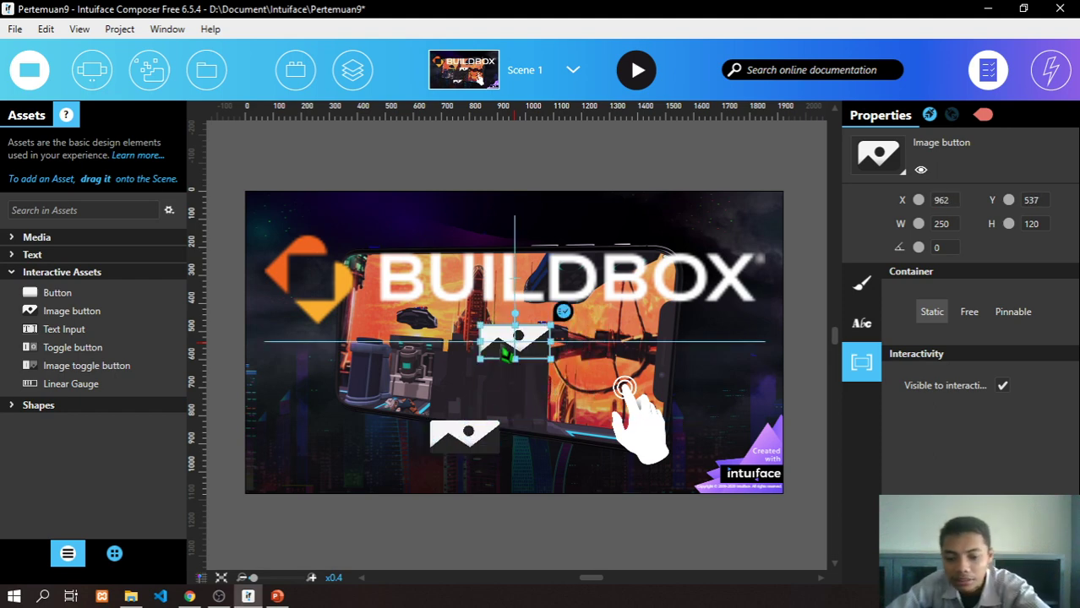
left_click(463, 438)
left_click(466, 440)
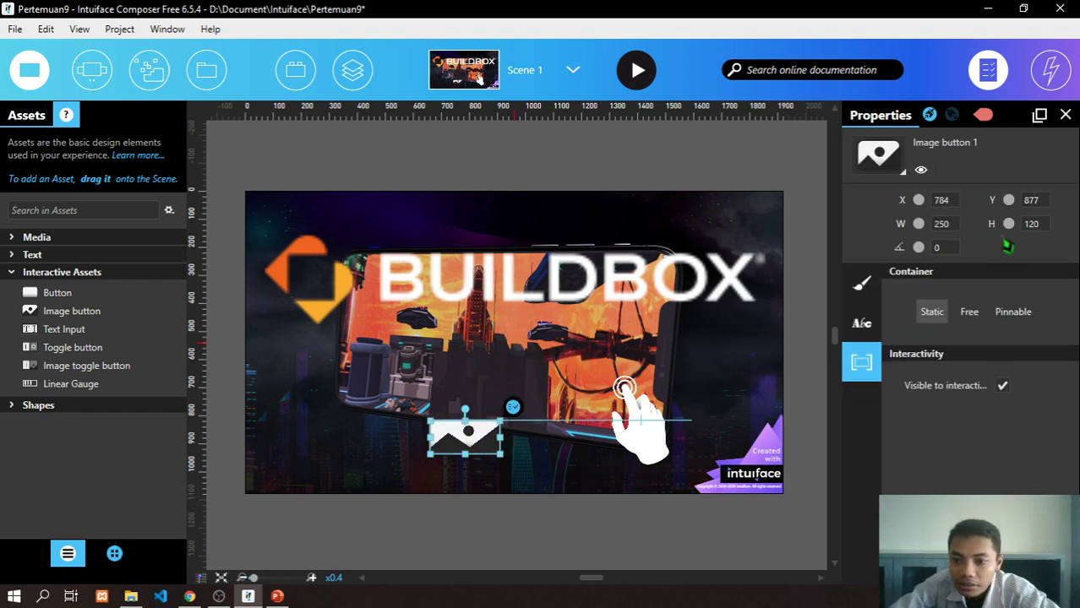
- Set the image button's released image to logo_3.2.0.png from the Content Library
left_click(861, 284)
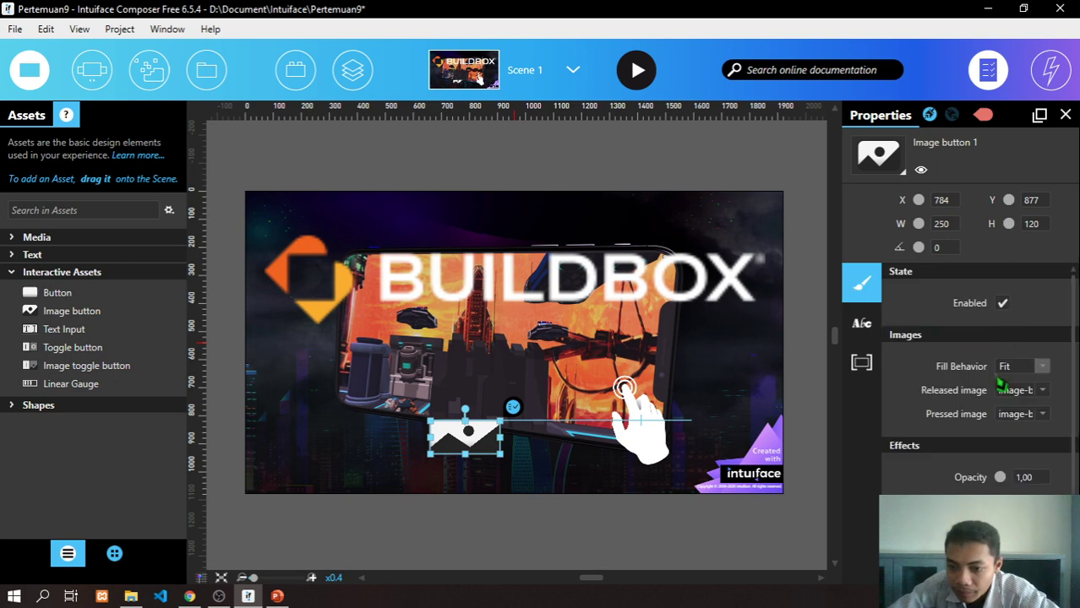
left_click(1042, 391)
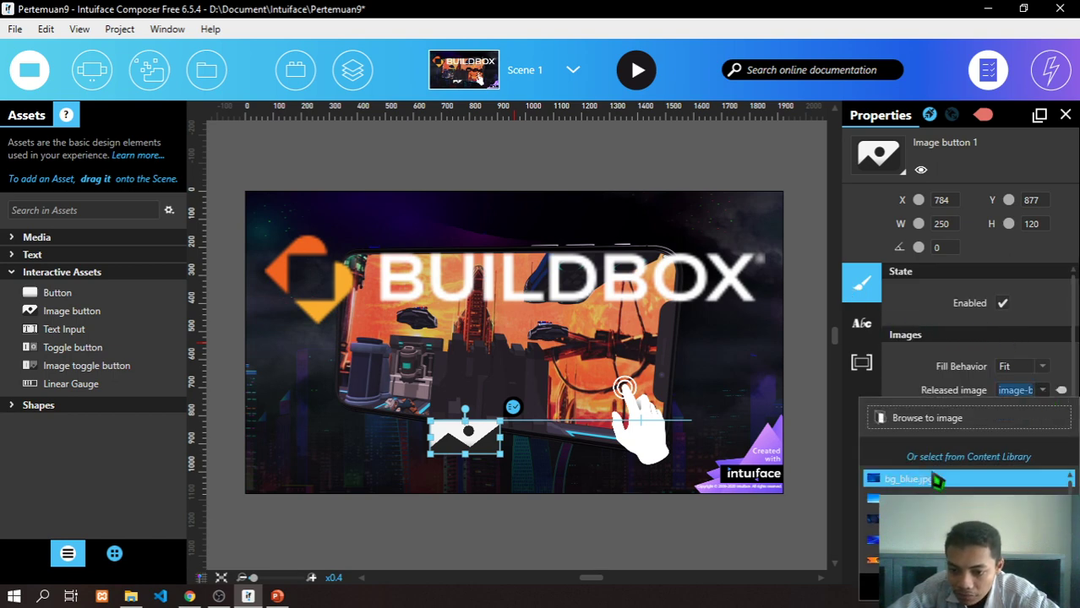
left_click(929, 499)
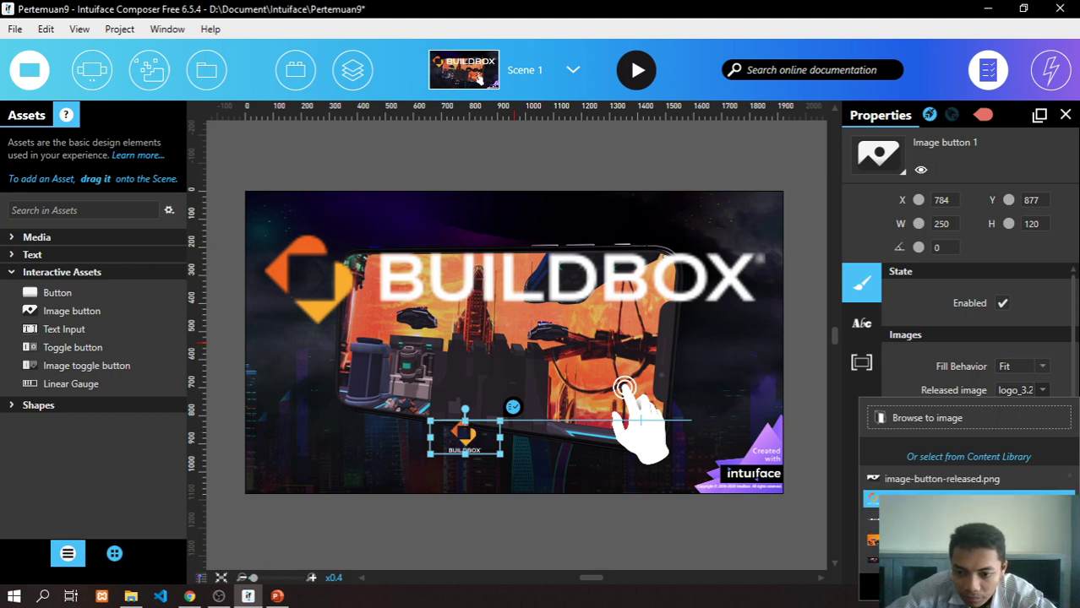
left_click(929, 479)
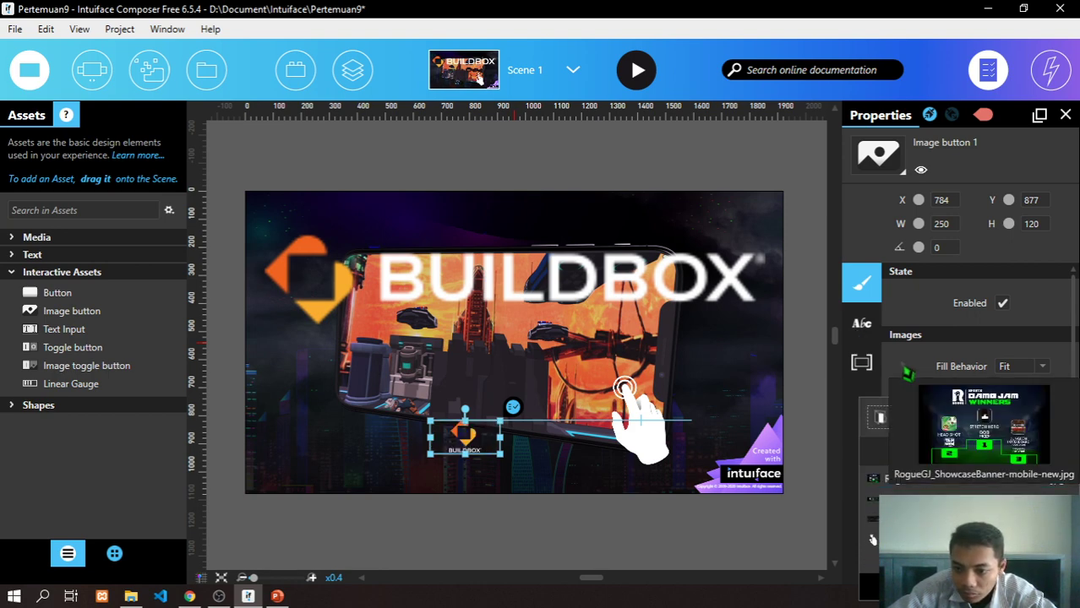
left_click(873, 539)
- Try logo_3.2.0_2.png as the image button's pressed image and return it to image-button-pressed.png
left_click(1050, 415)
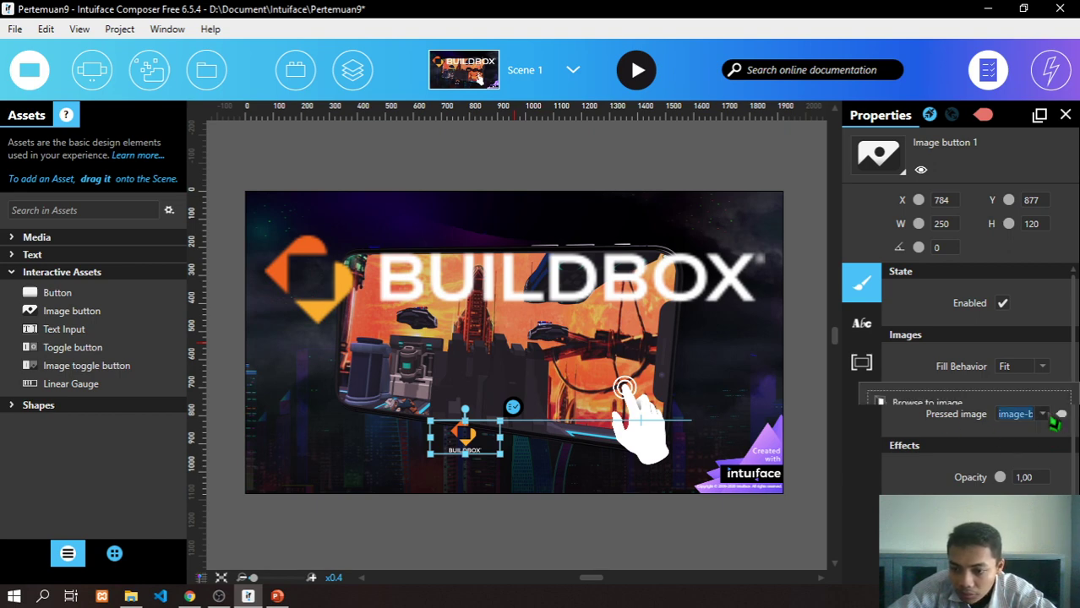
scroll(971, 355, "down", 5)
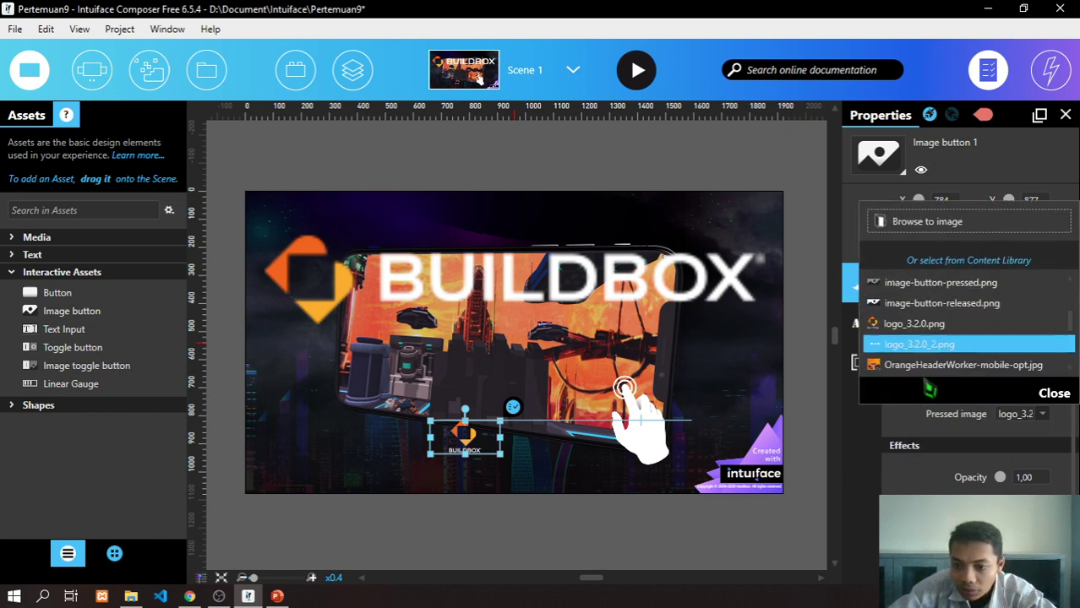
scroll(921, 392, "up", 5)
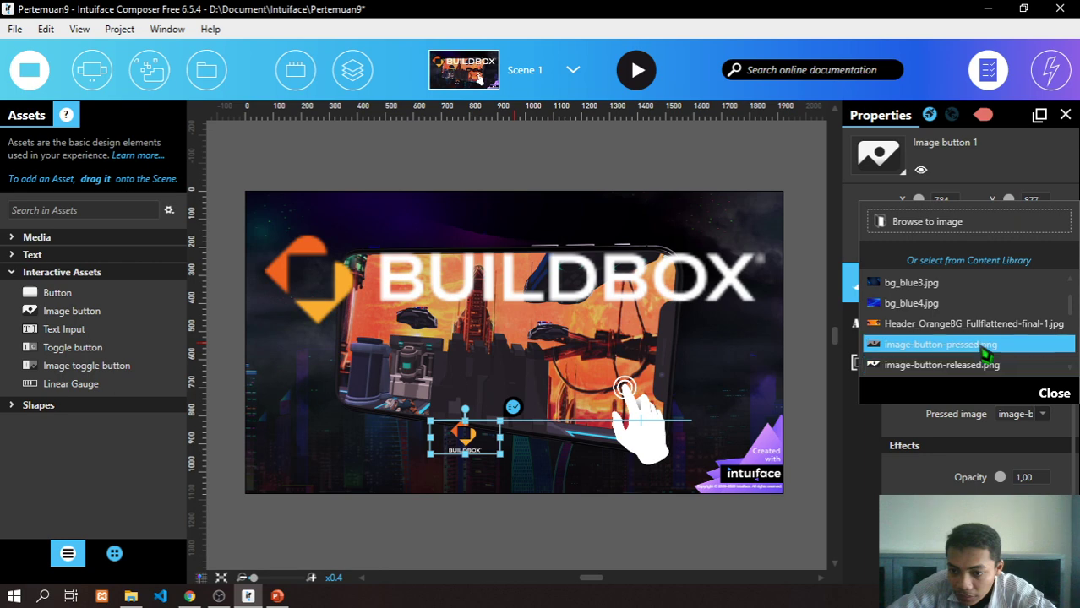
left_click(1054, 393)
- Try image-button-pressed.png as the image button's released image and return it to logo_3.2.0.png
left_click(1042, 389)
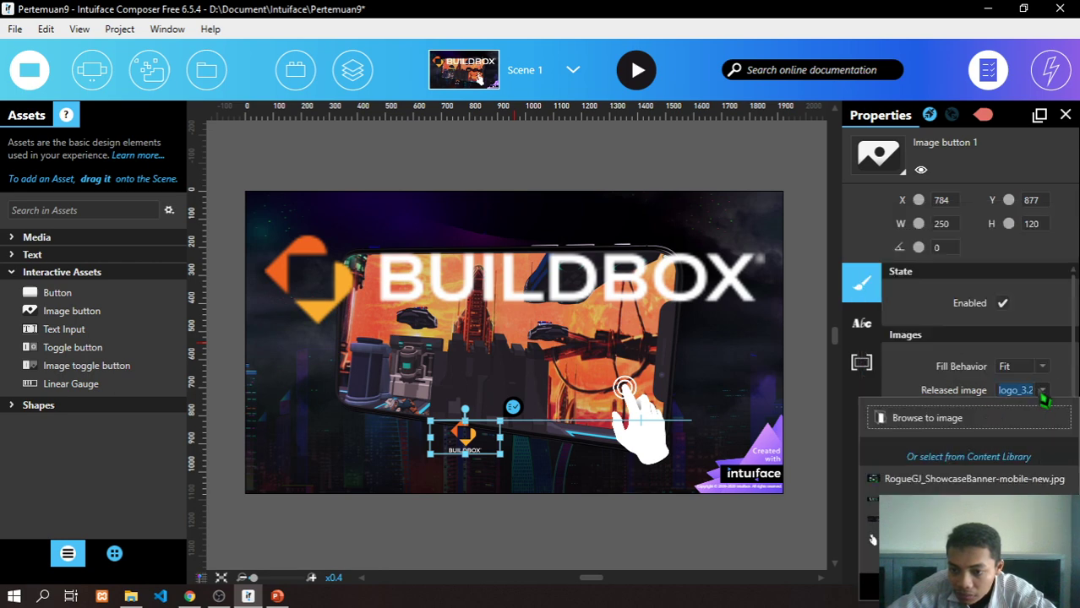
type("image-b")
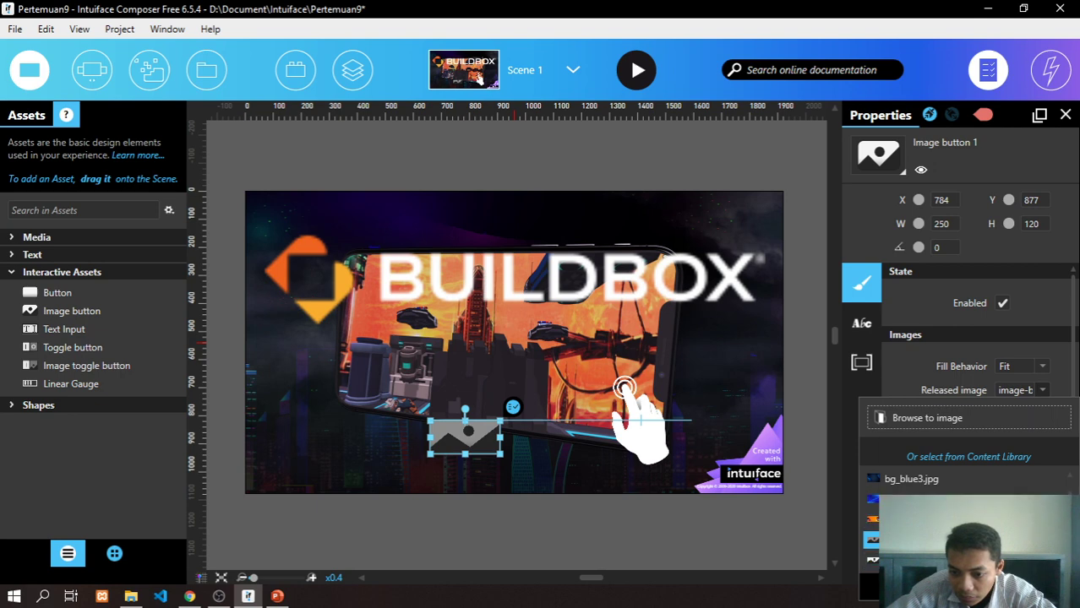
key("Escape")
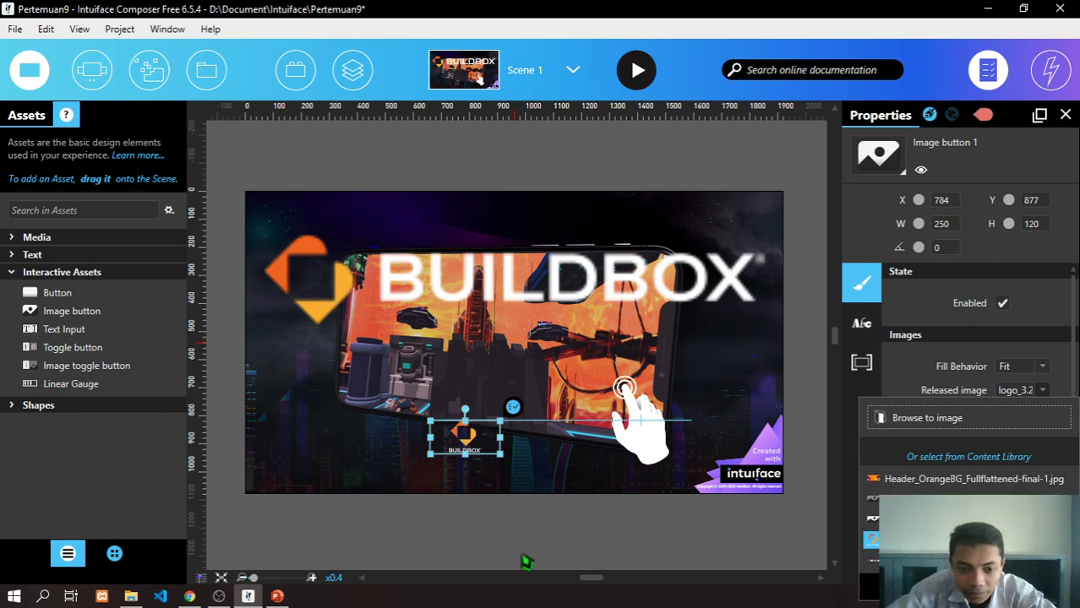
- Delete the image button placed below the BuildBox logo
left_click(475, 502)
left_click(470, 447)
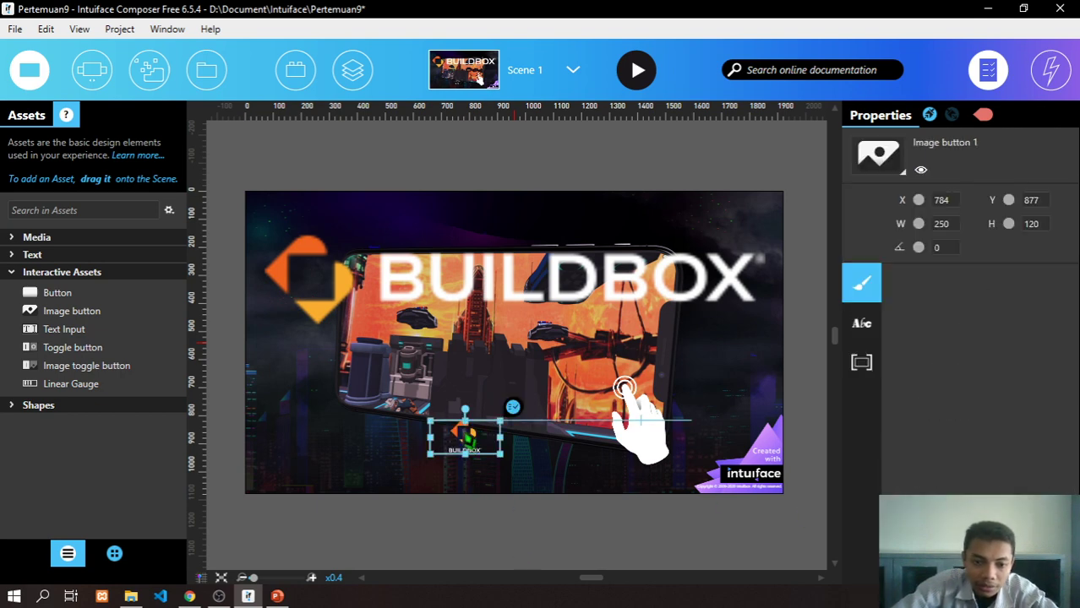
key("Tab")
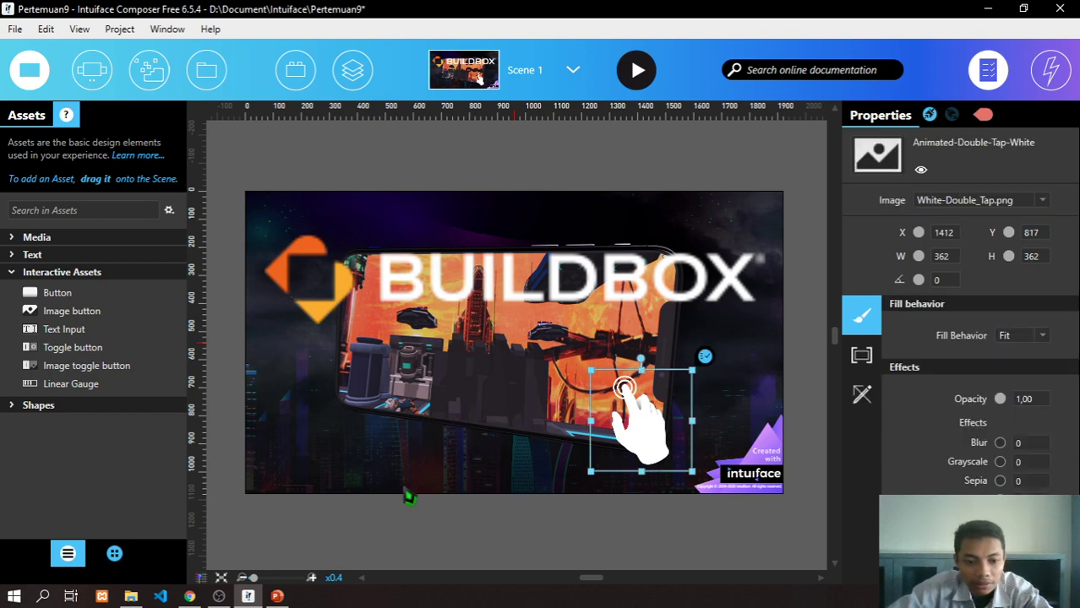
- Review Scene 1's behavior and keyboard style properties
left_click(297, 481)
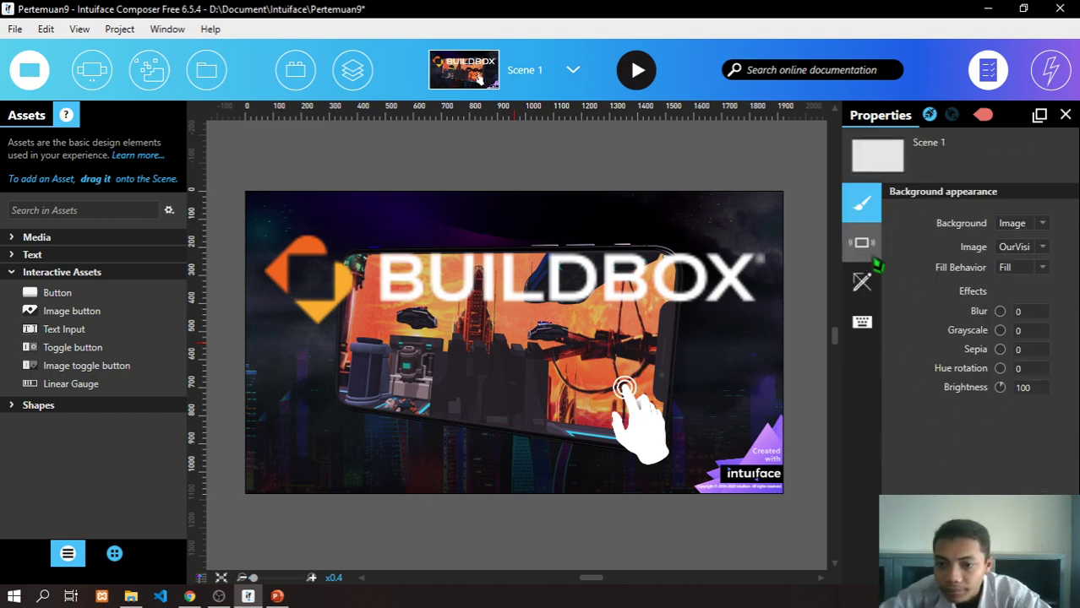
left_click(861, 242)
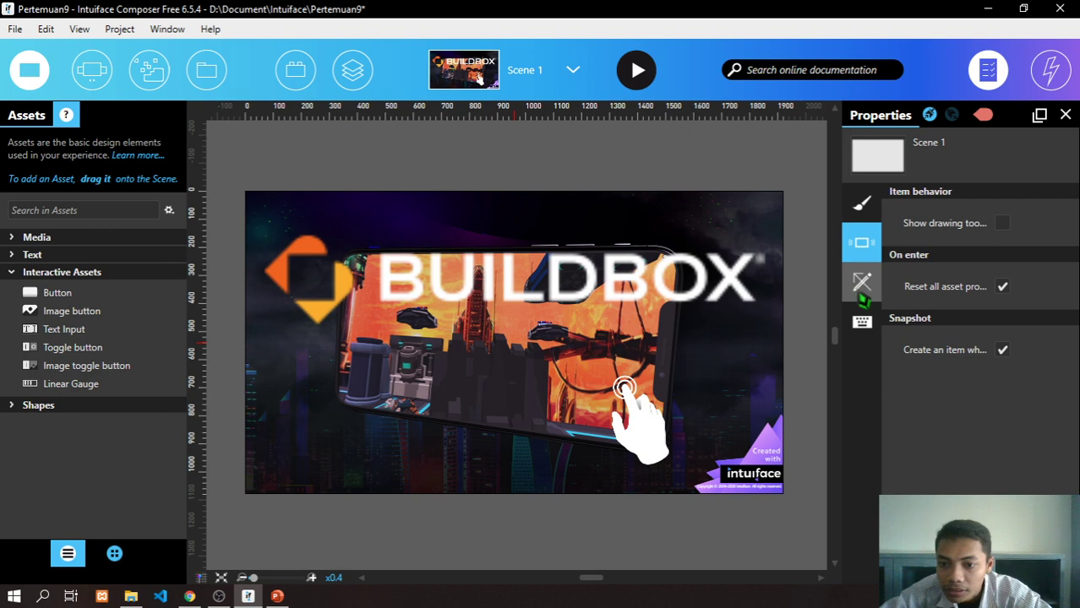
left_click(861, 291)
left_click(861, 332)
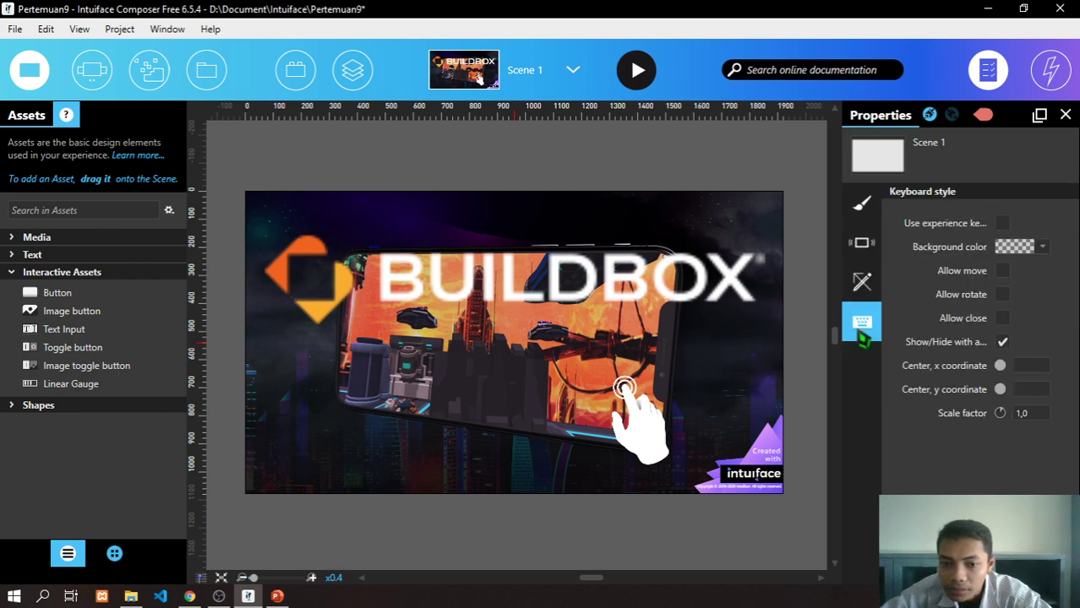
- Move the BuildBox logo back down to the middle of the scene at about X 962, Y 592
left_click_drag(507, 278, 488, 357)
left_click_drag(604, 372, 624, 371)
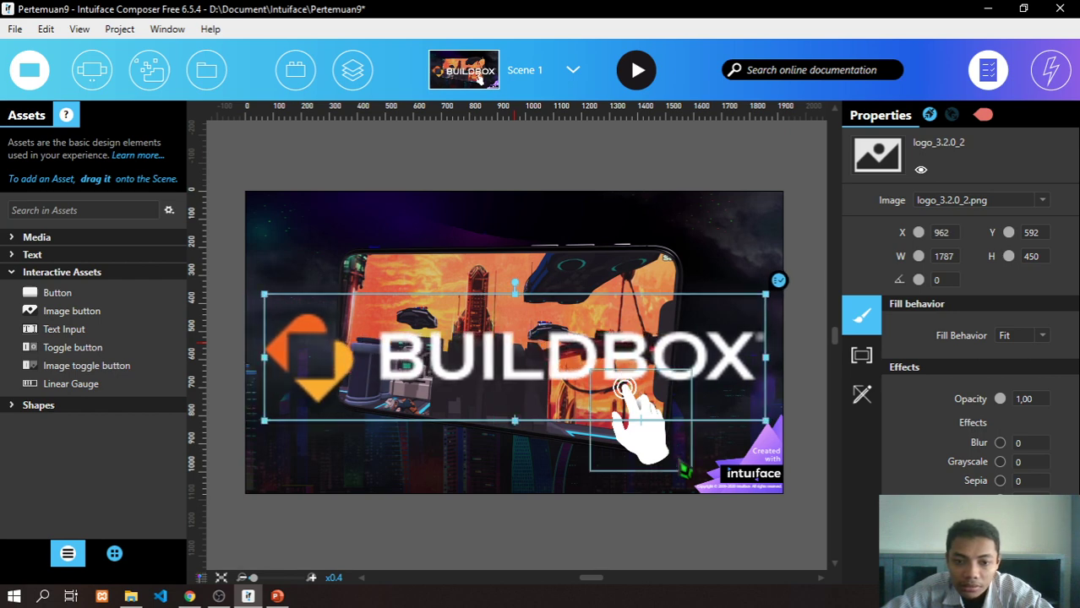
left_click(716, 231)
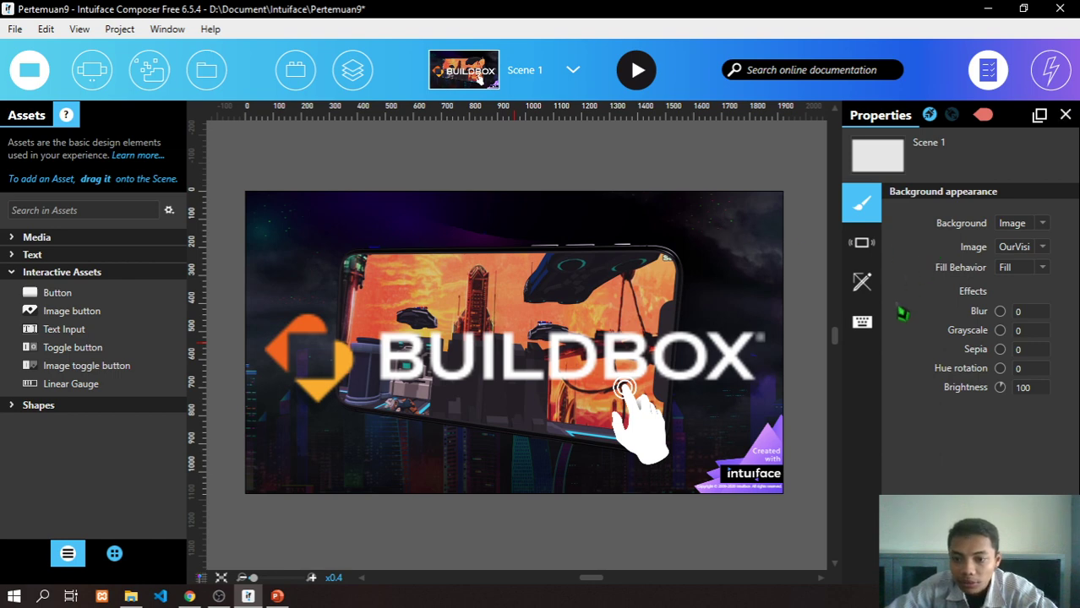
- Check Scene 2 in the scene list and return to Scene 1 with the triggers and actions shown
left_click(1049, 71)
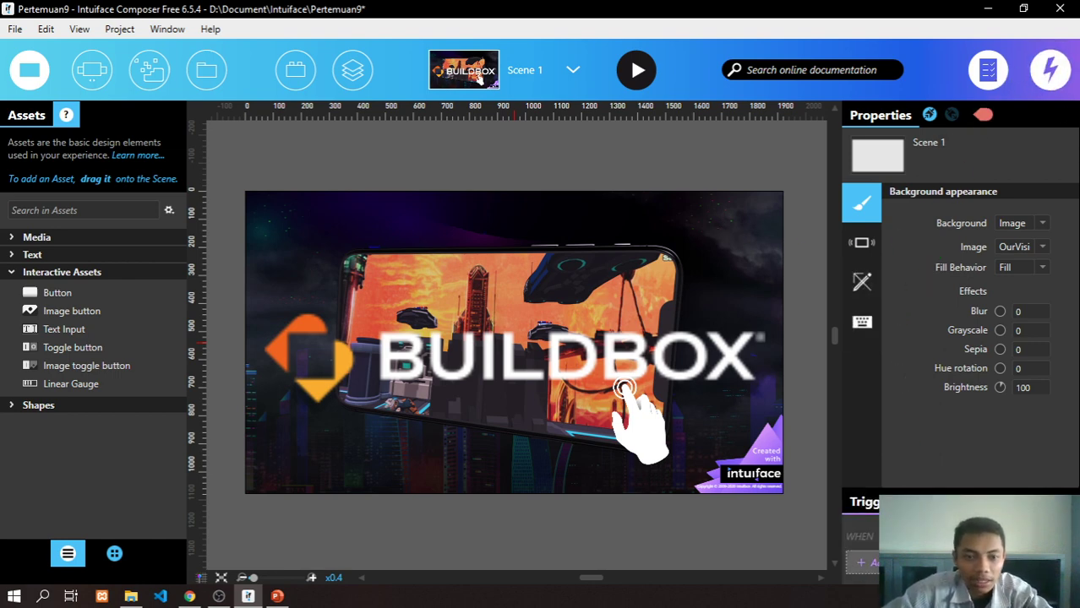
left_click(547, 76)
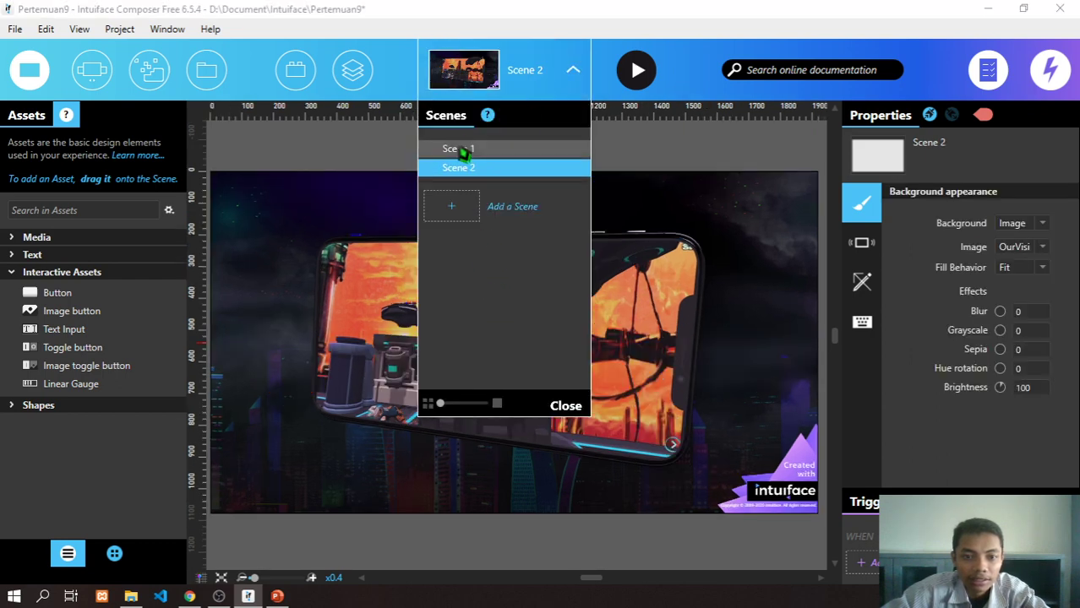
left_click(461, 148)
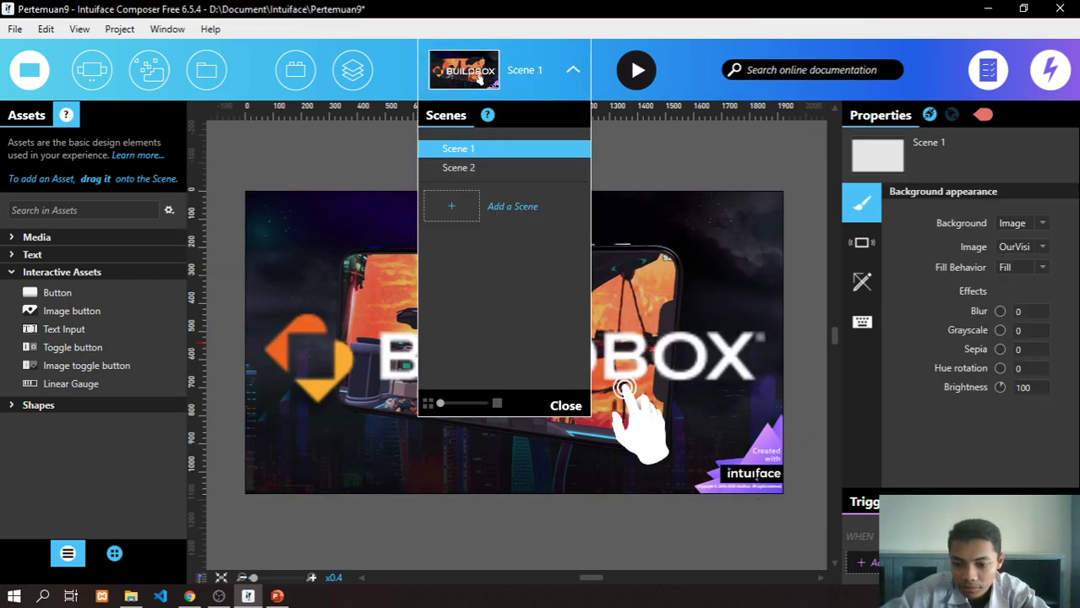
left_click(478, 76)
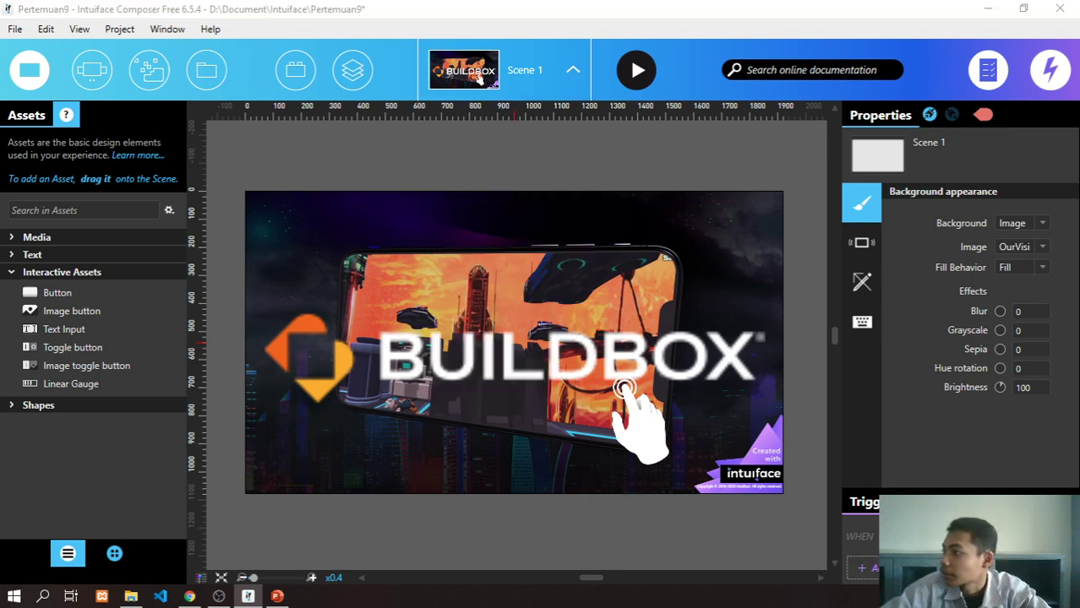
left_click(853, 132)
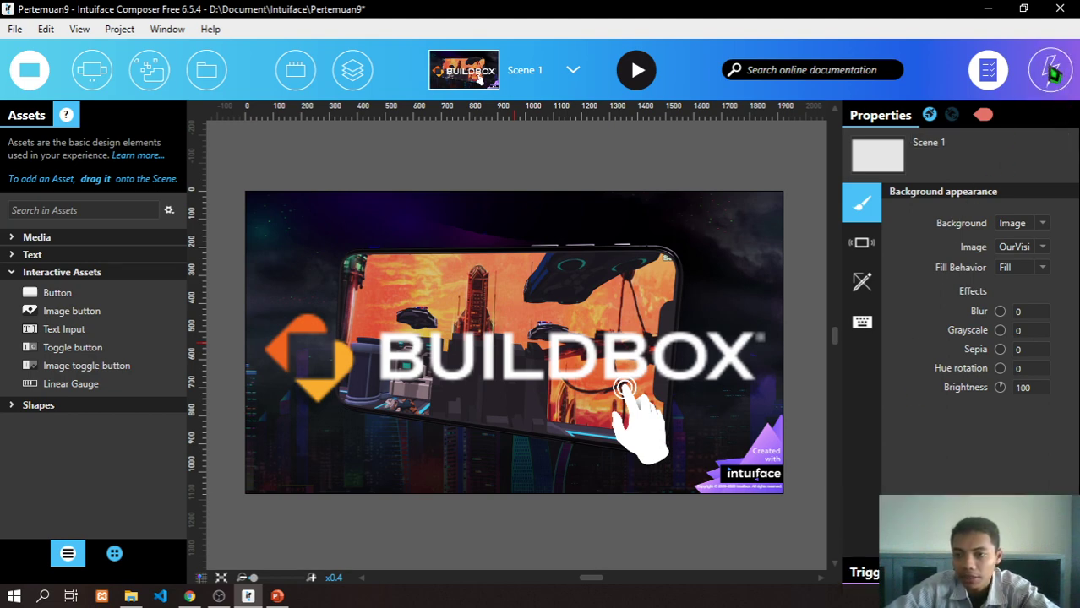
- Add a touch trigger to Scene 1 that fires when the scene is tapped
left_click(1049, 73)
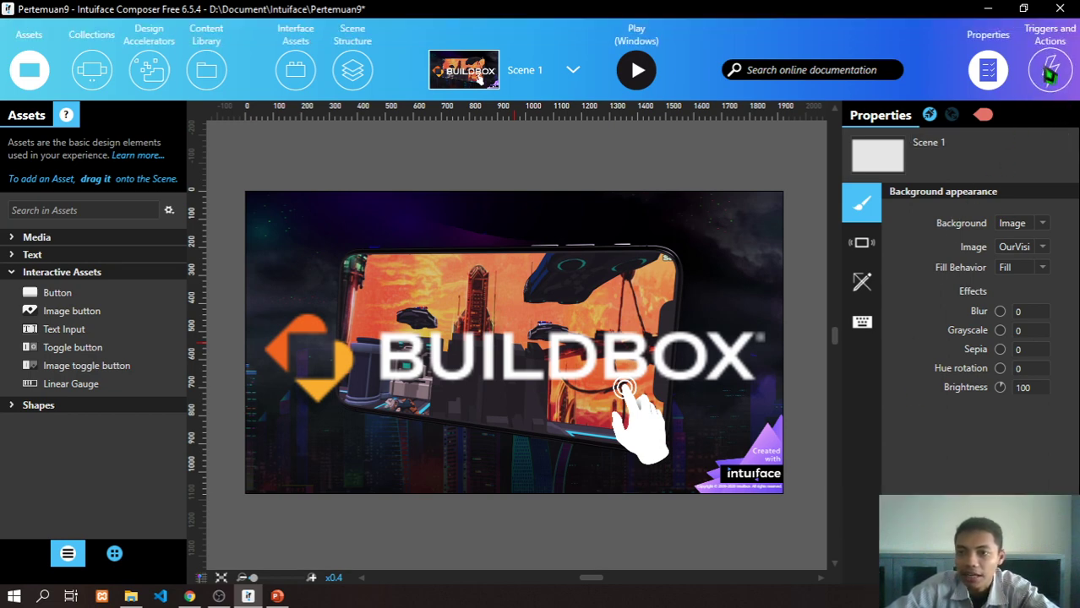
left_click(1049, 73)
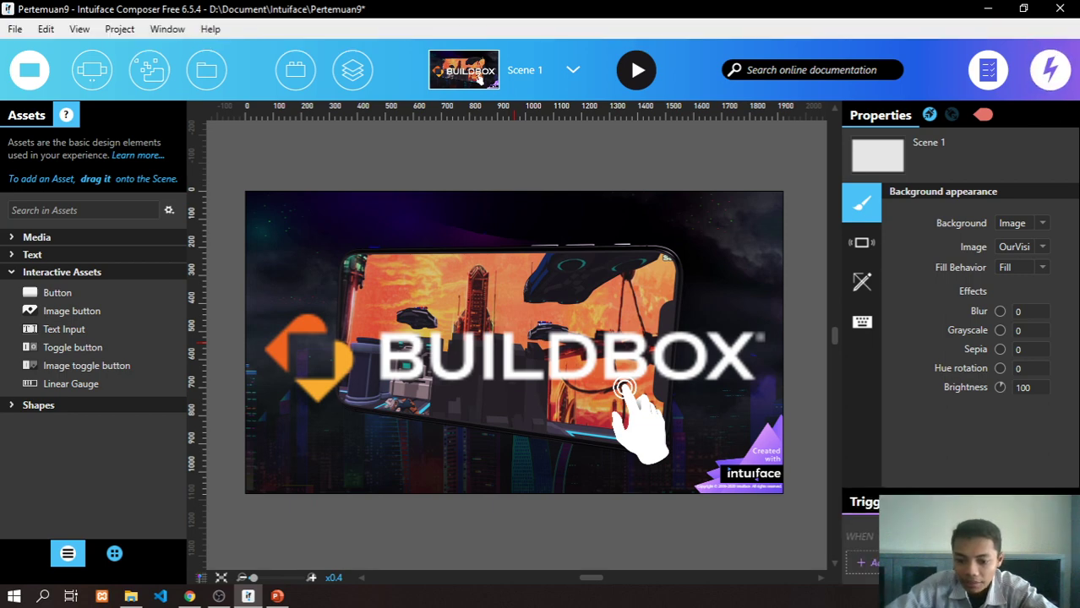
left_click(864, 562)
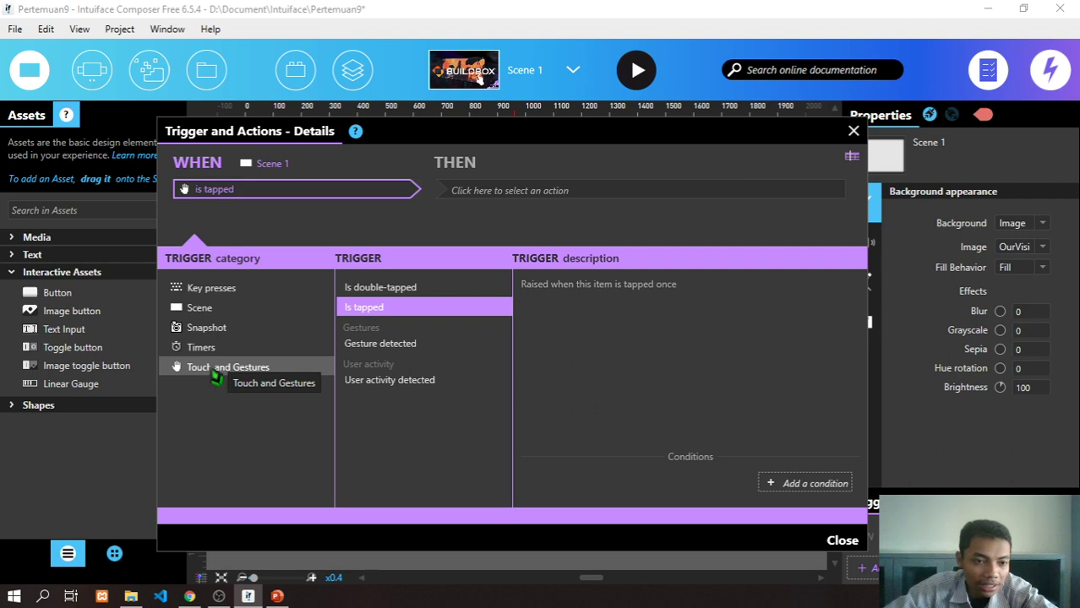
left_click(201, 309)
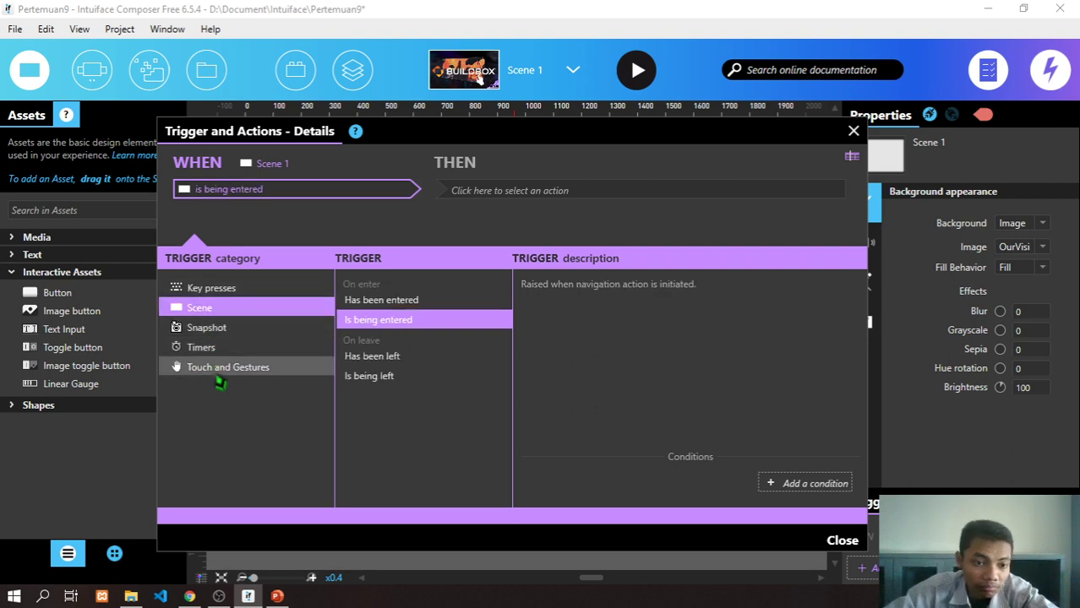
left_click(218, 368)
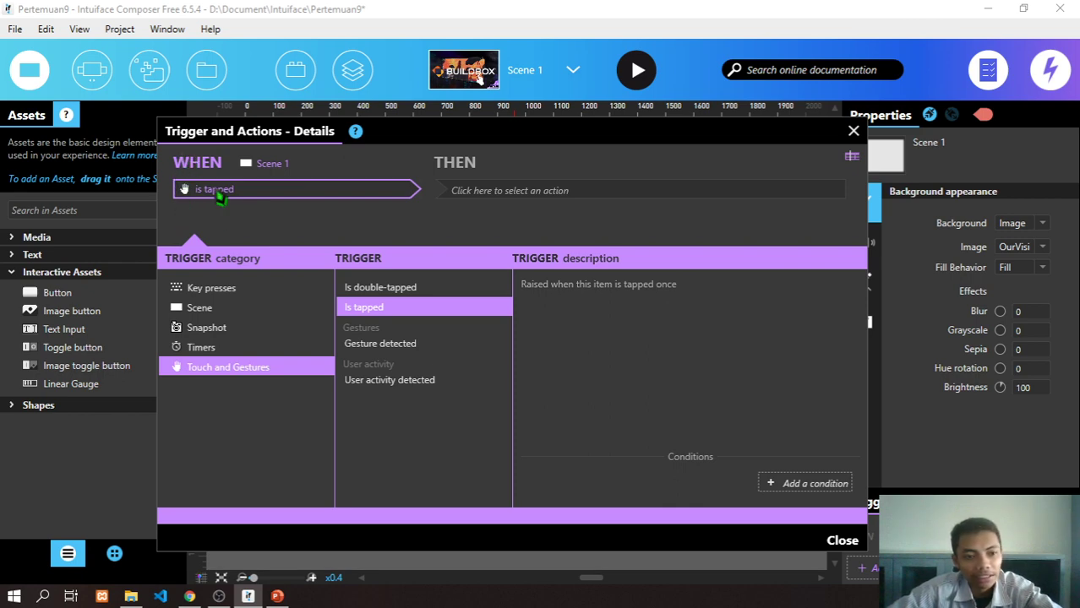
- Give Scene 1's tap trigger a scene-to-scene navigation action, Go to Scene, with Scene 2 as its target
left_click(502, 191)
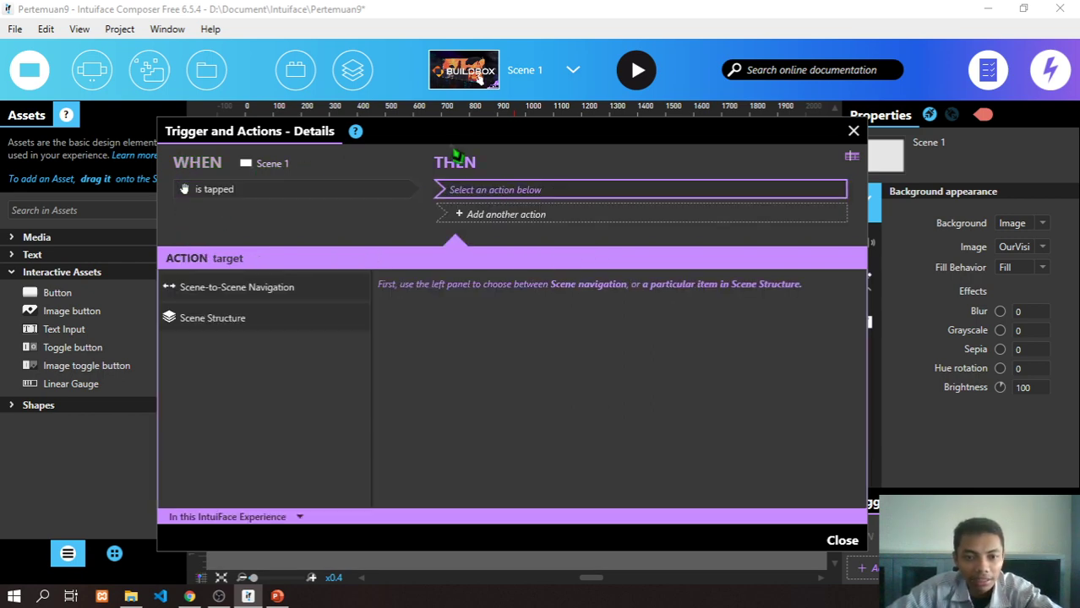
left_click(293, 288)
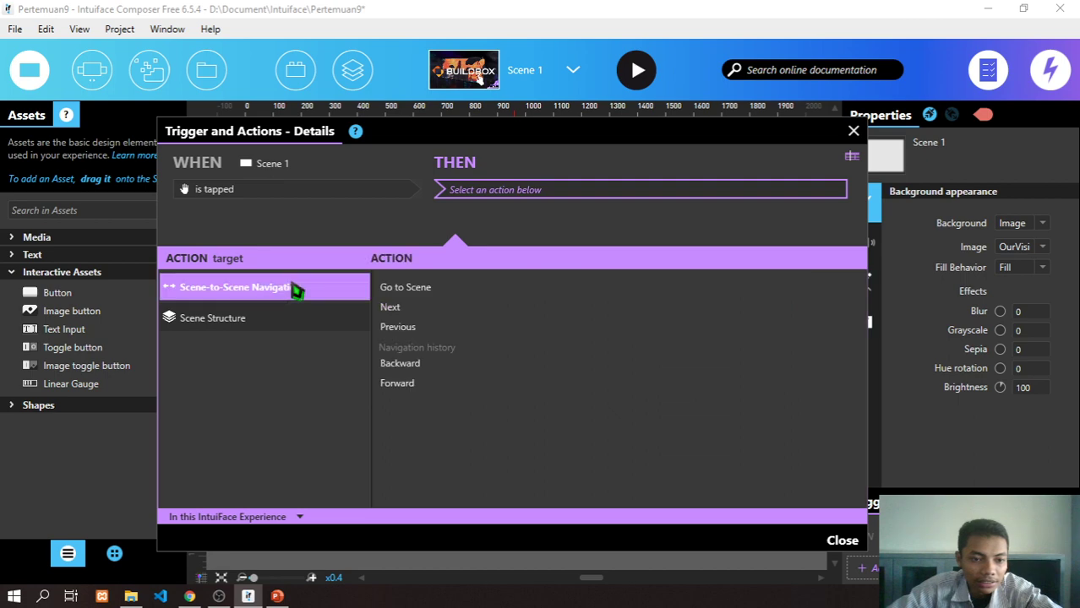
left_click(416, 291)
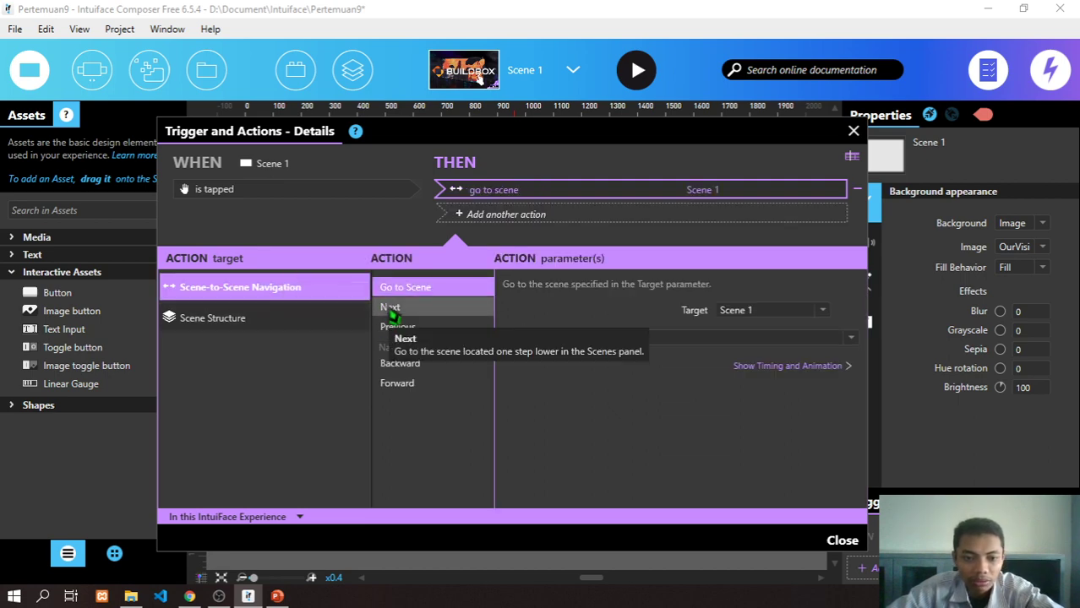
left_click(392, 307)
left_click(406, 331)
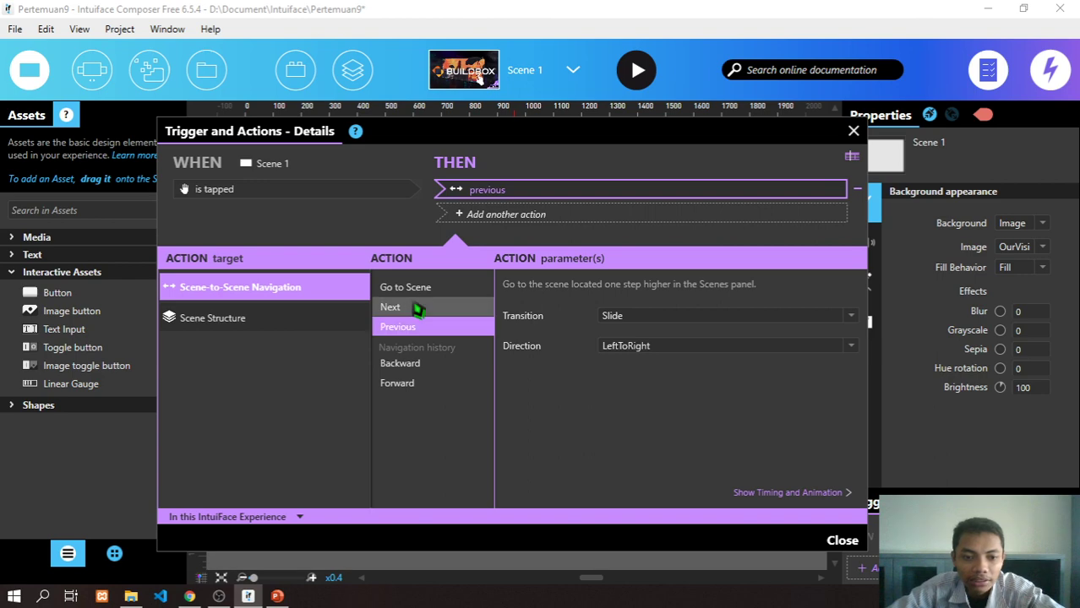
left_click(414, 307)
left_click(421, 290)
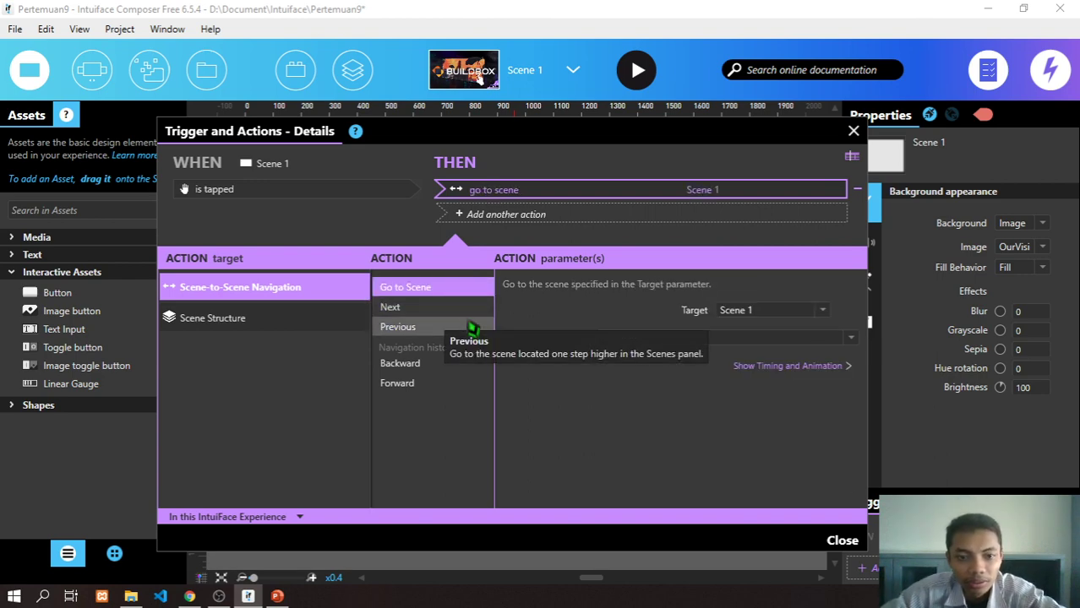
left_click(826, 313)
left_click(736, 342)
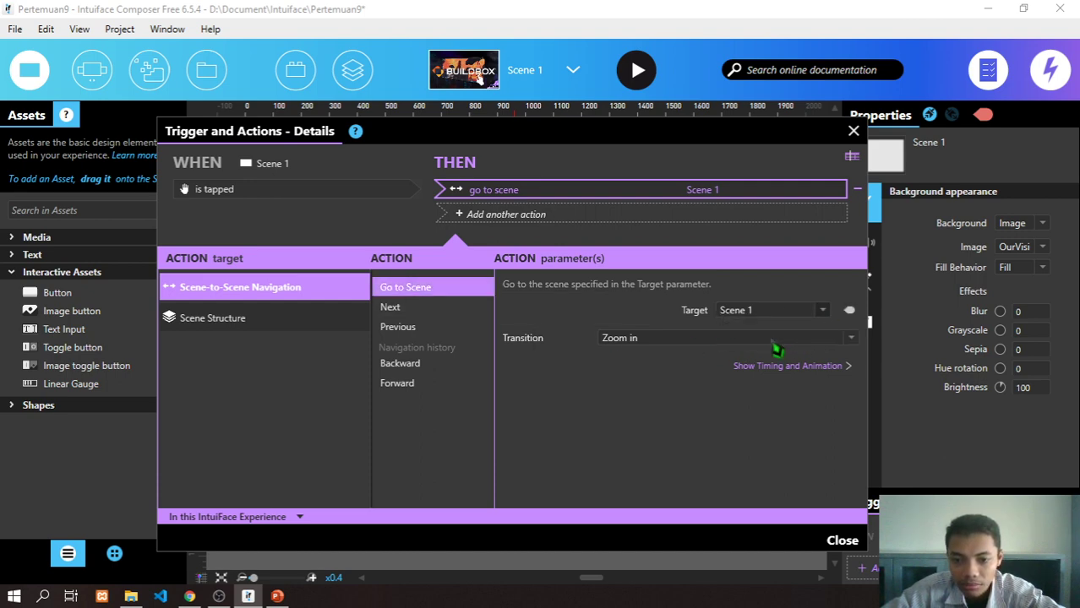
- Set the navigation action's transition to Circular, check its timing and animation settings, and close the trigger details
left_click(718, 338)
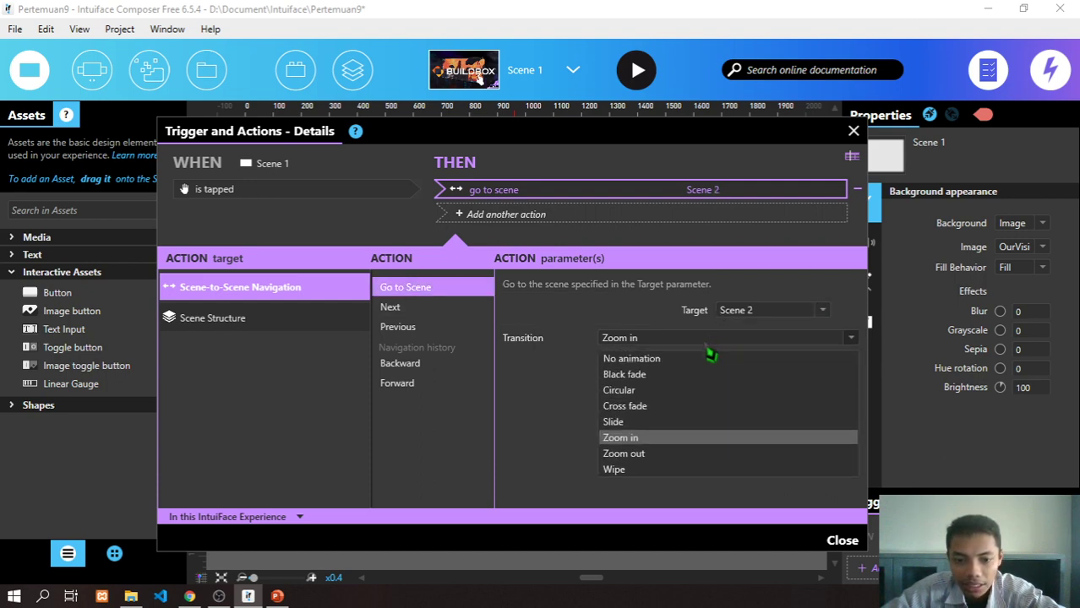
left_click(642, 397)
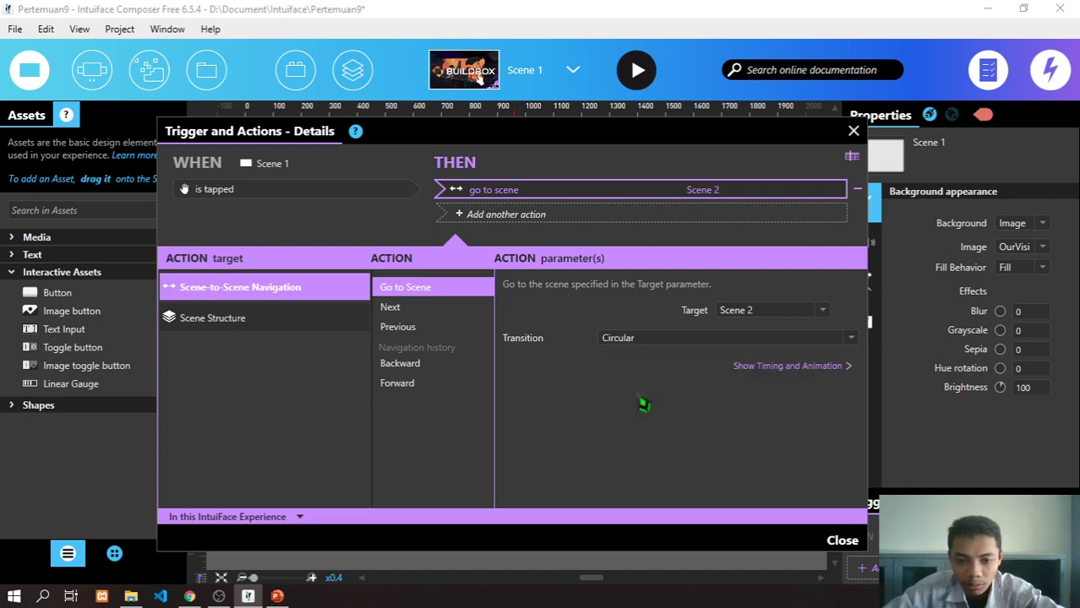
left_click(794, 370)
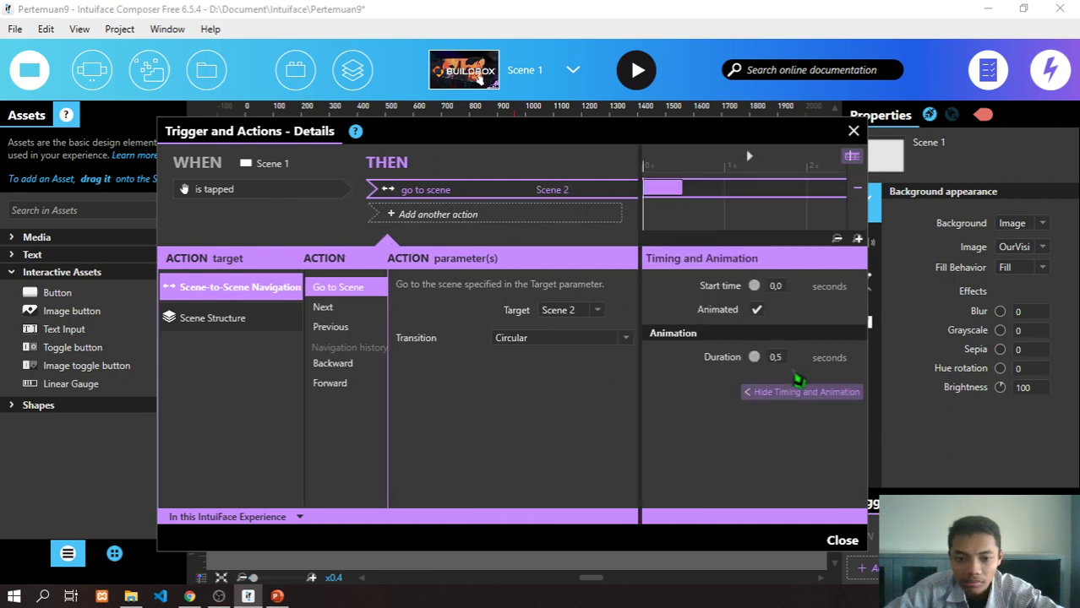
left_click(751, 393)
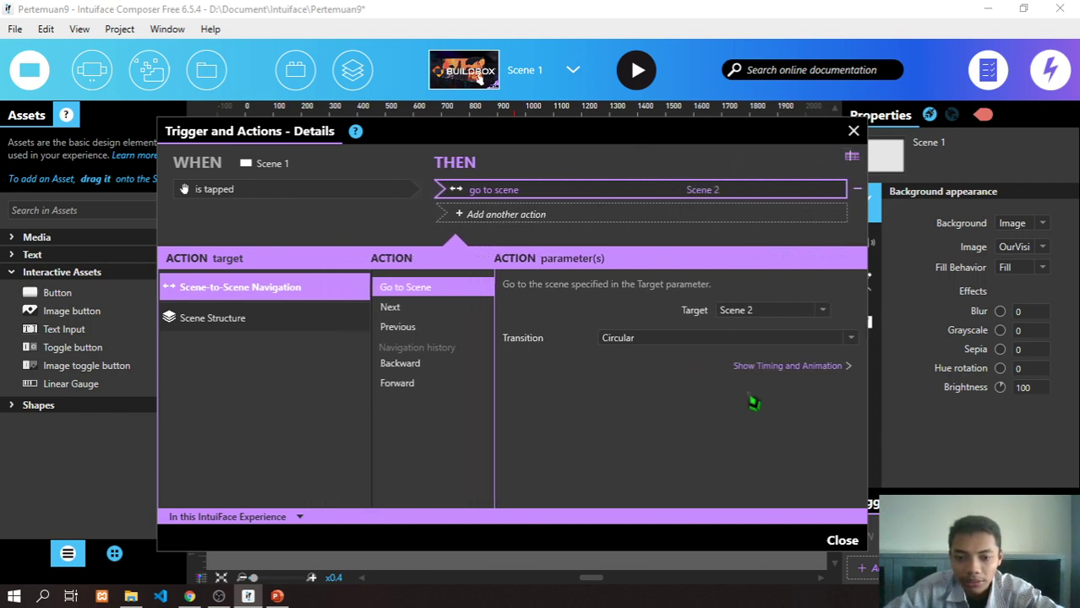
left_click(774, 366)
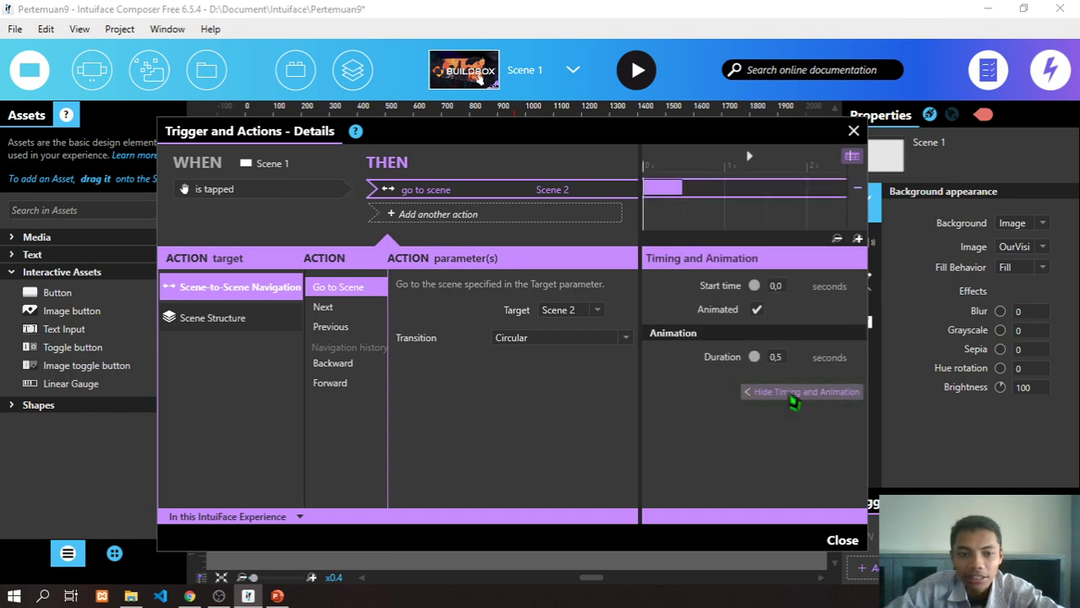
left_click(792, 394)
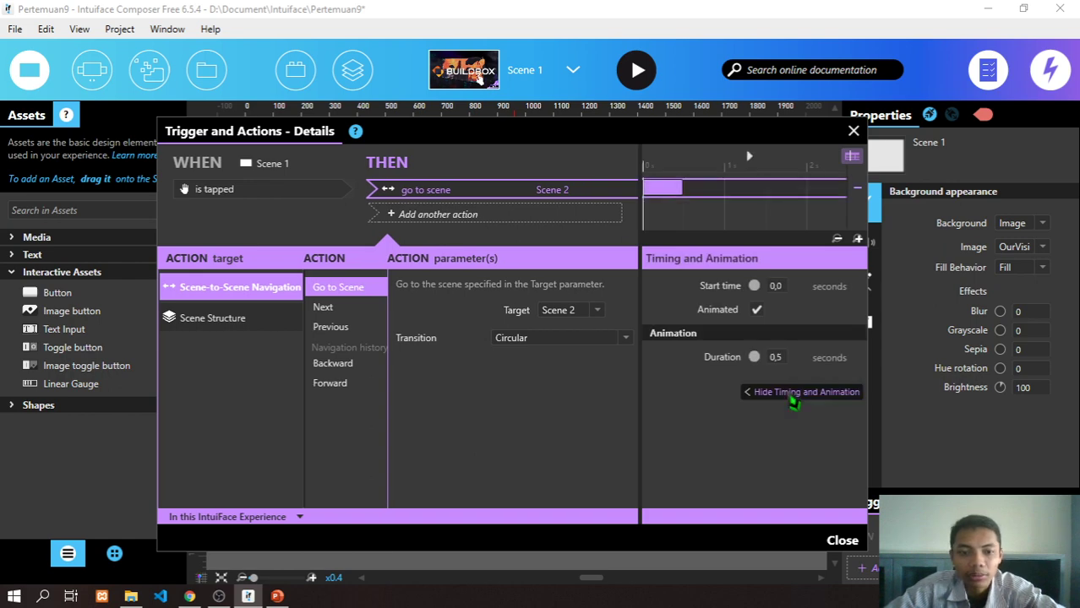
left_click(838, 539)
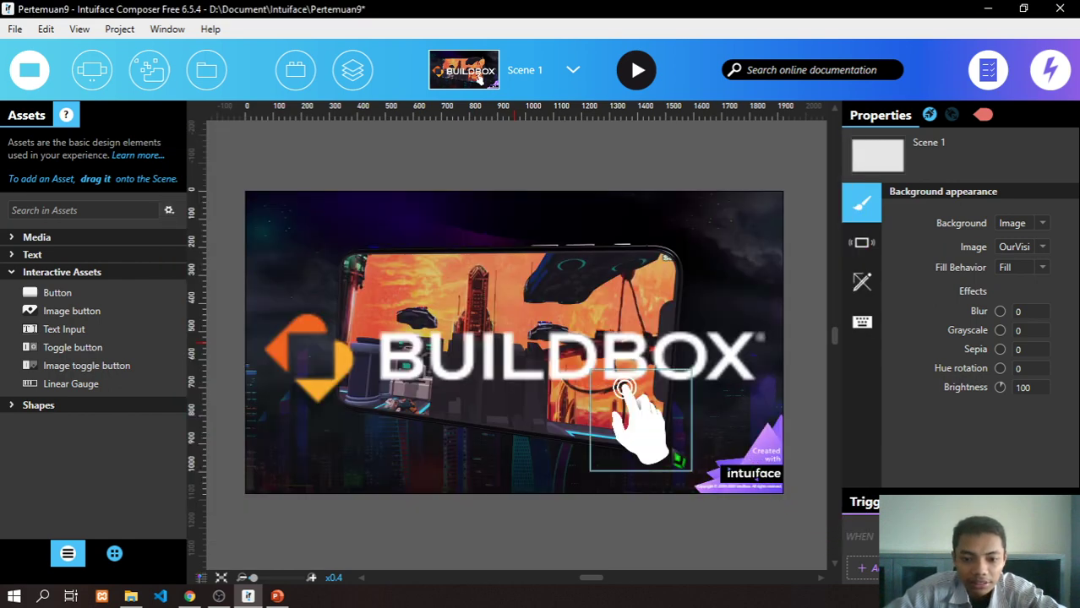
- Move the white double-tap icon to about X 1607, Y 704 and preview the experience's tap navigation
left_click_drag(640, 421, 696, 401)
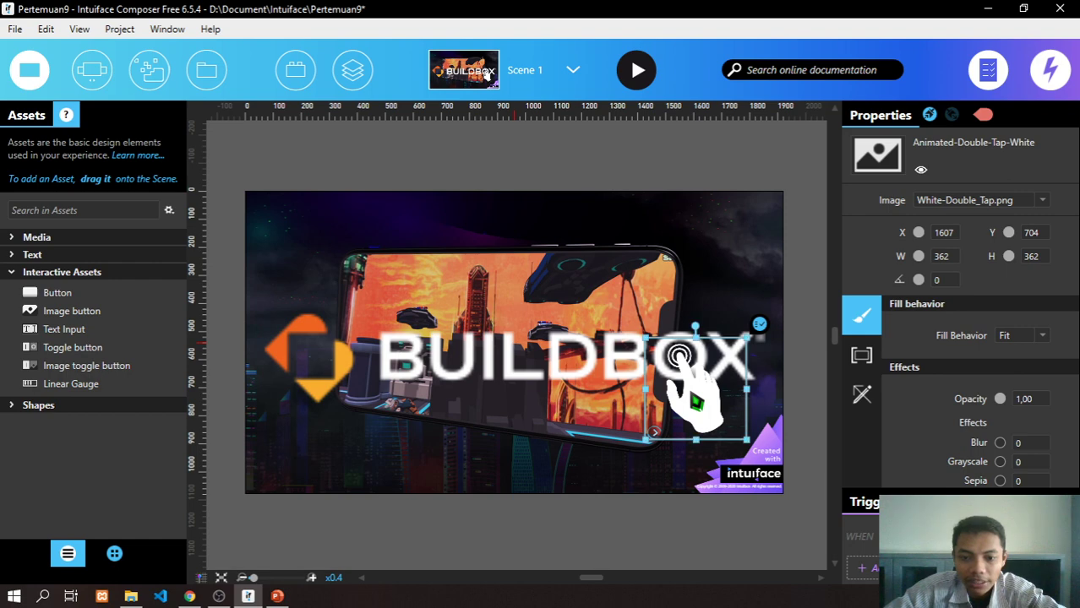
left_click(486, 75)
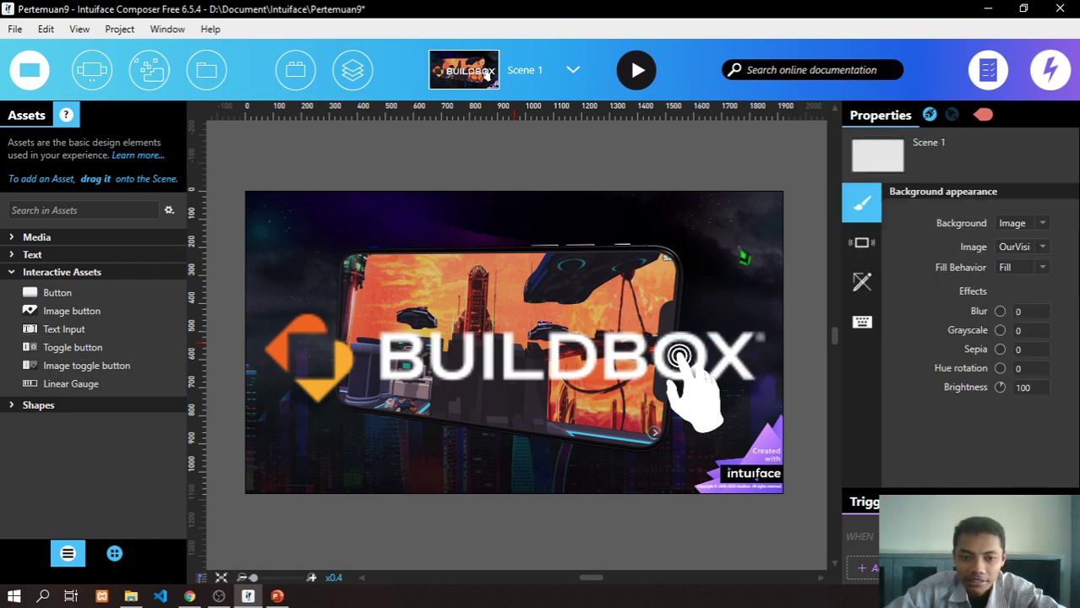
key("F5")
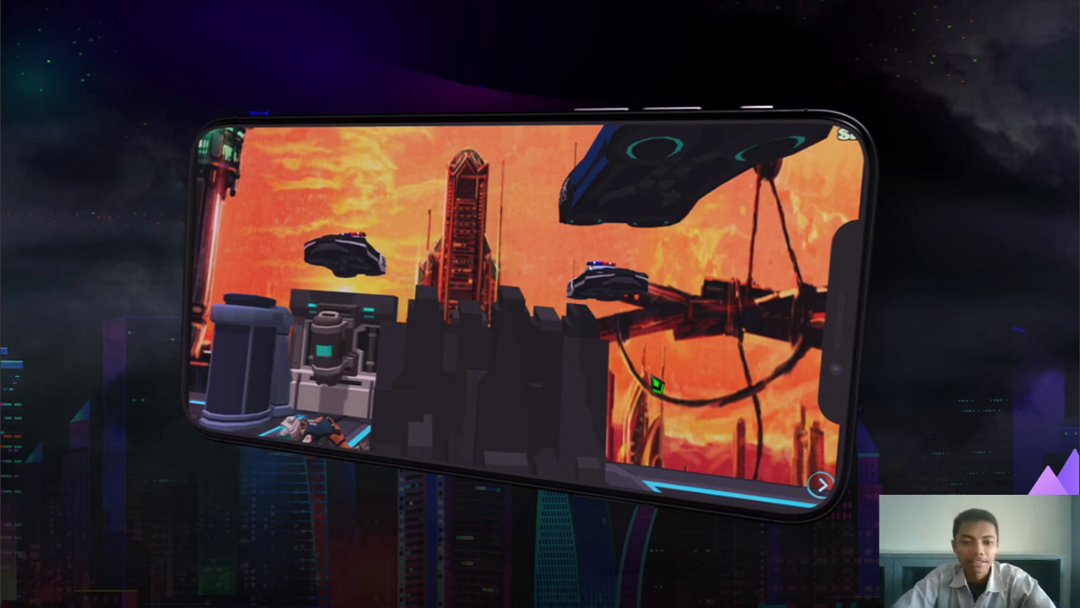
key("Escape")
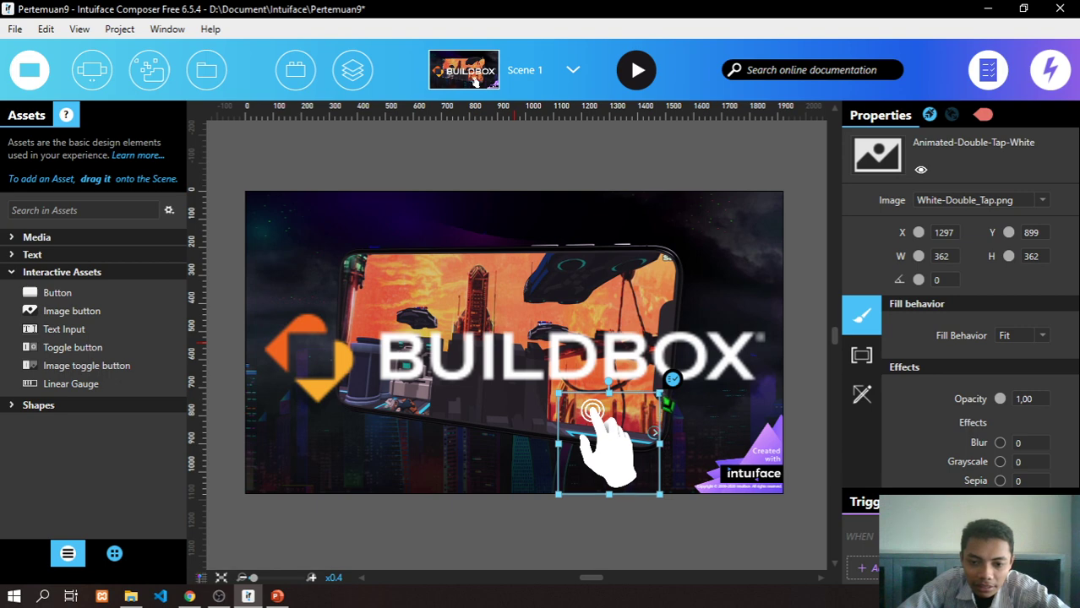
- Shrink the double-tap icon to about 187 by 187 at X 1557, Y 825, and raise the BuildBox logo to about X 956, Y 417
left_click_drag(558, 394, 675, 414)
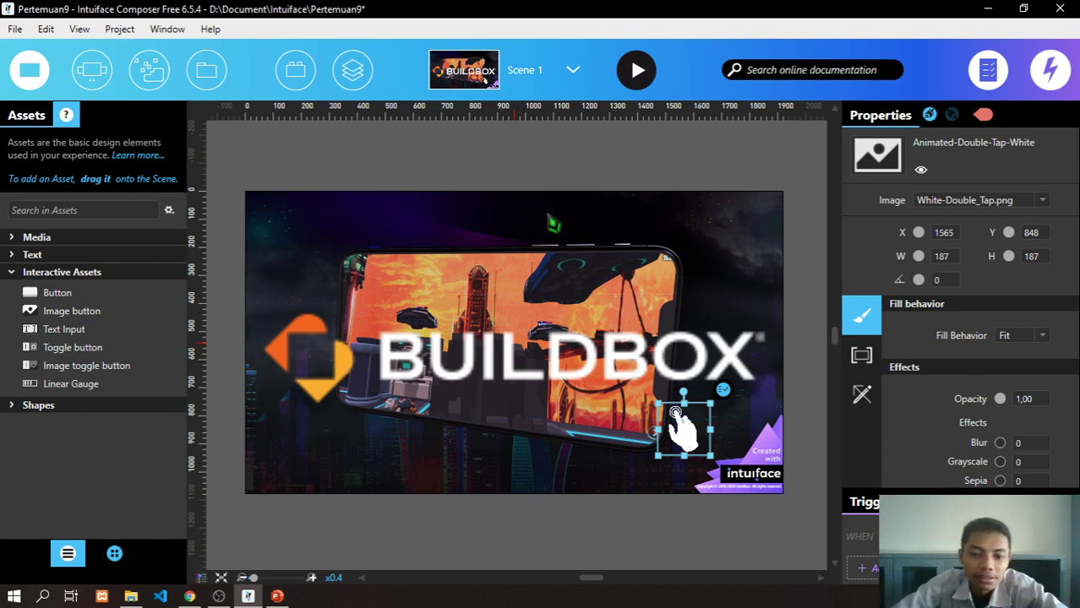
left_click_drag(514, 354, 514, 306)
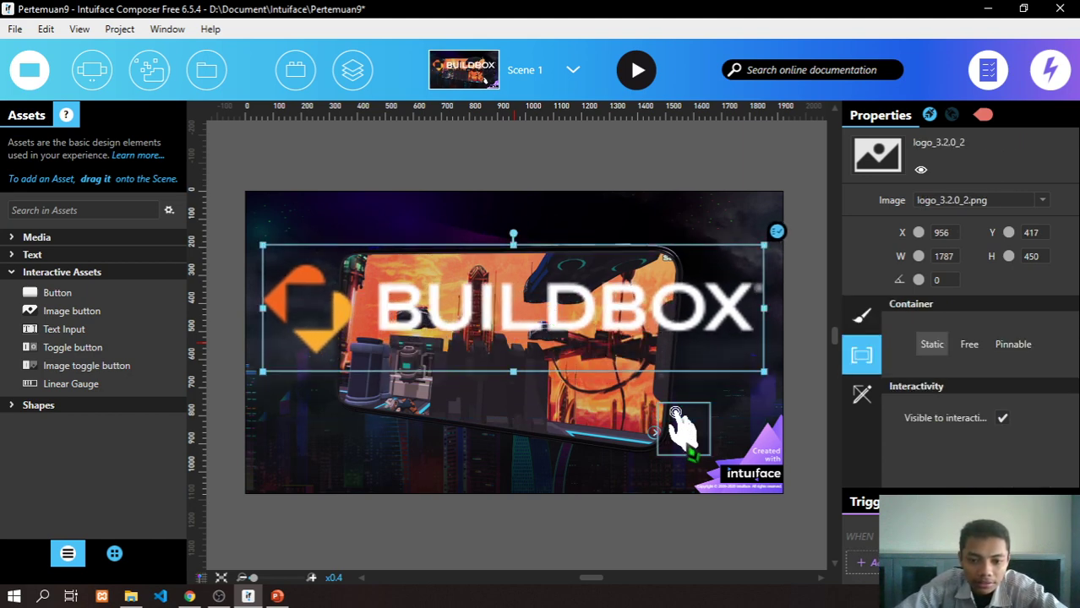
mouse_move(680, 422)
left_mouse_down()
mouse_move(661, 414)
mouse_move(673, 410)
left_mouse_up()
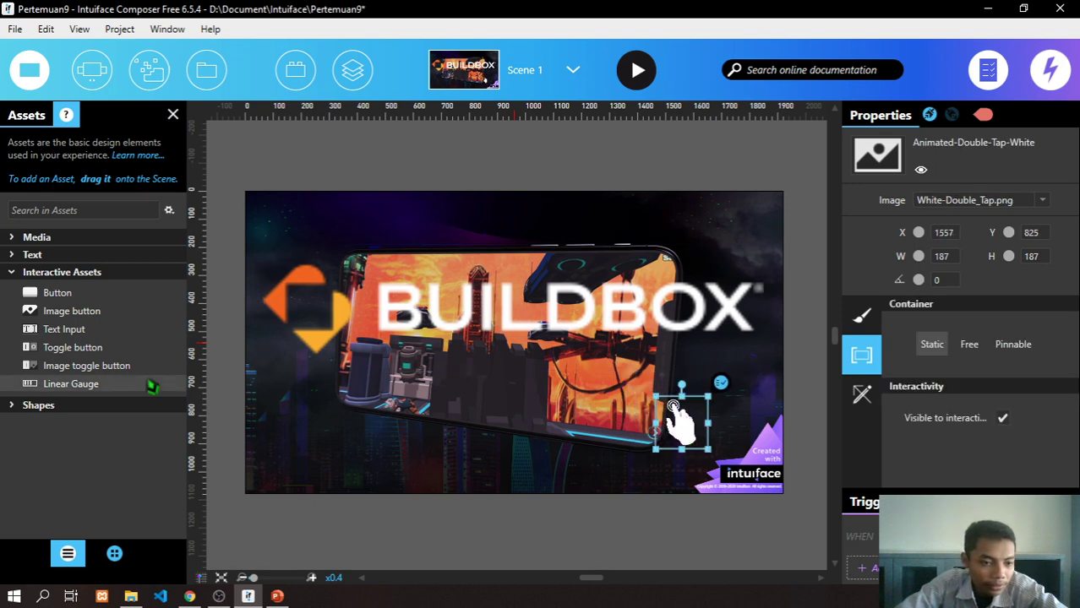
- Switch to Scene 2 for editing and show the project's Content Library
left_click(12, 274)
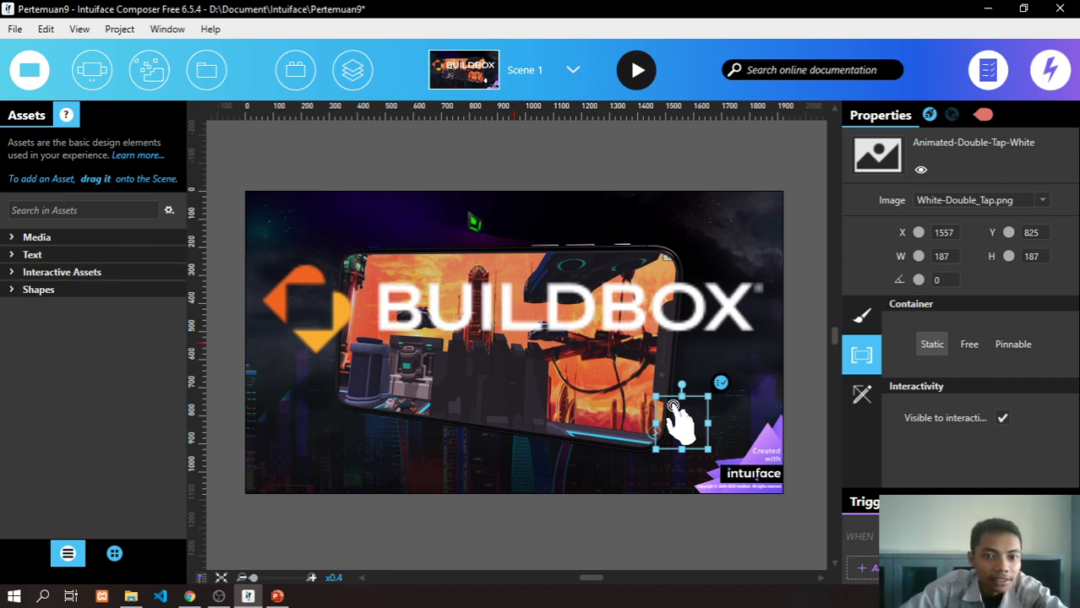
left_click(549, 85)
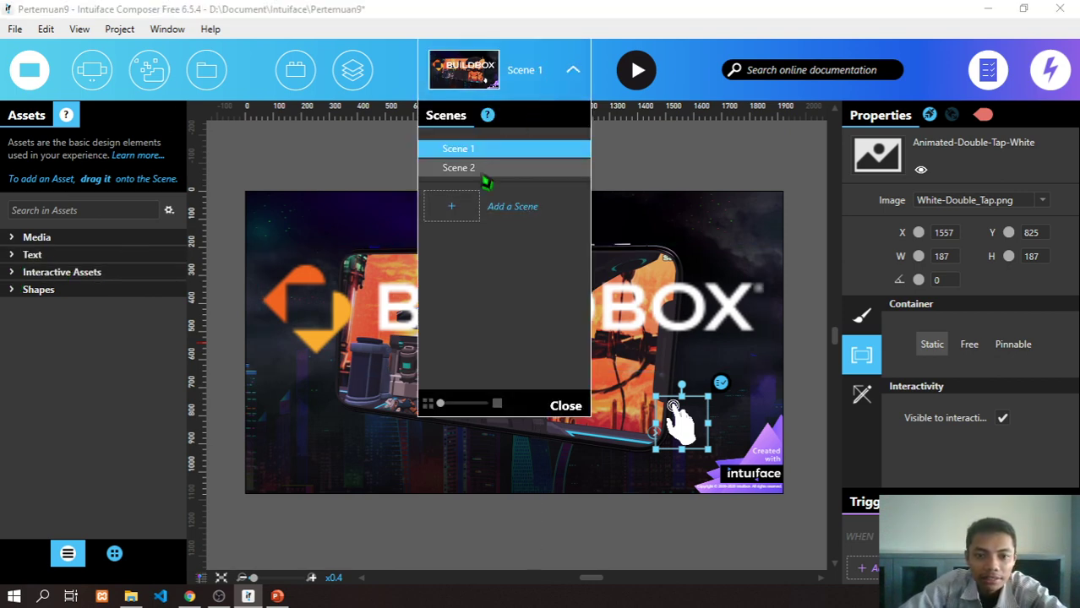
left_click(486, 179)
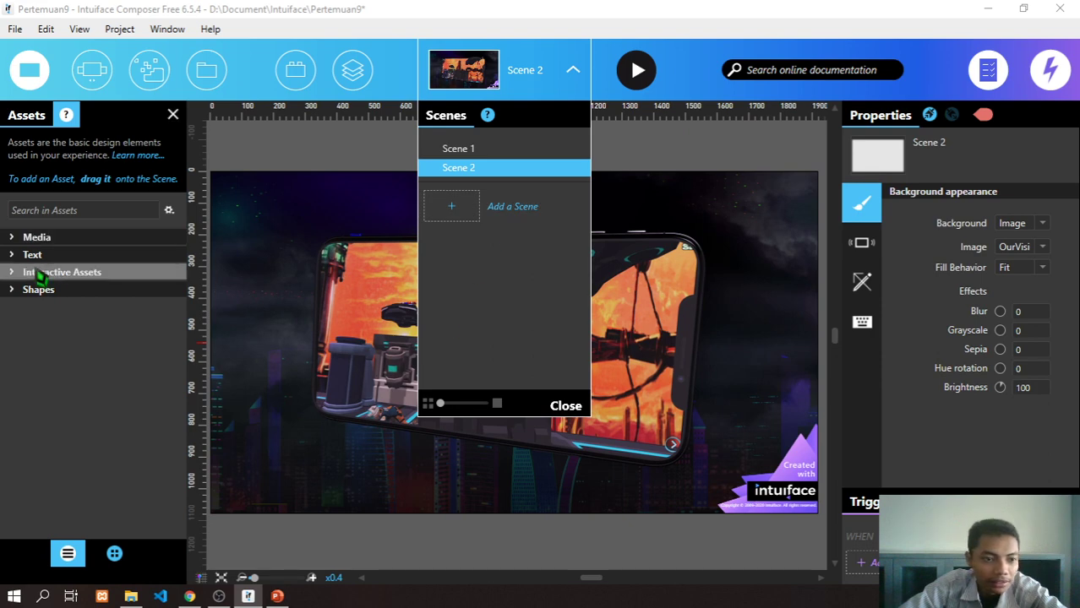
left_click(324, 180)
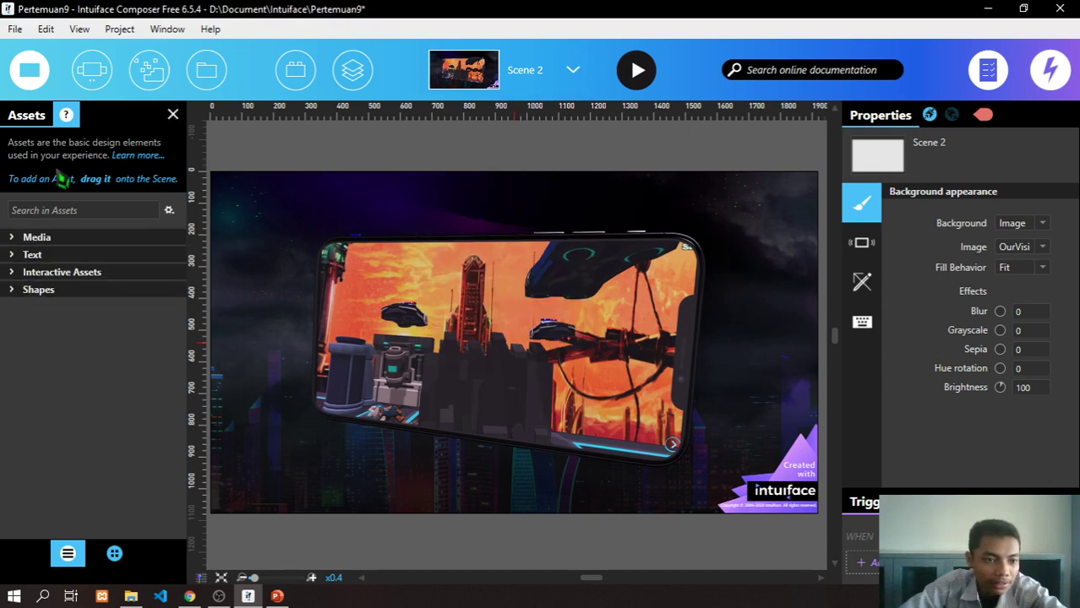
left_click(205, 69)
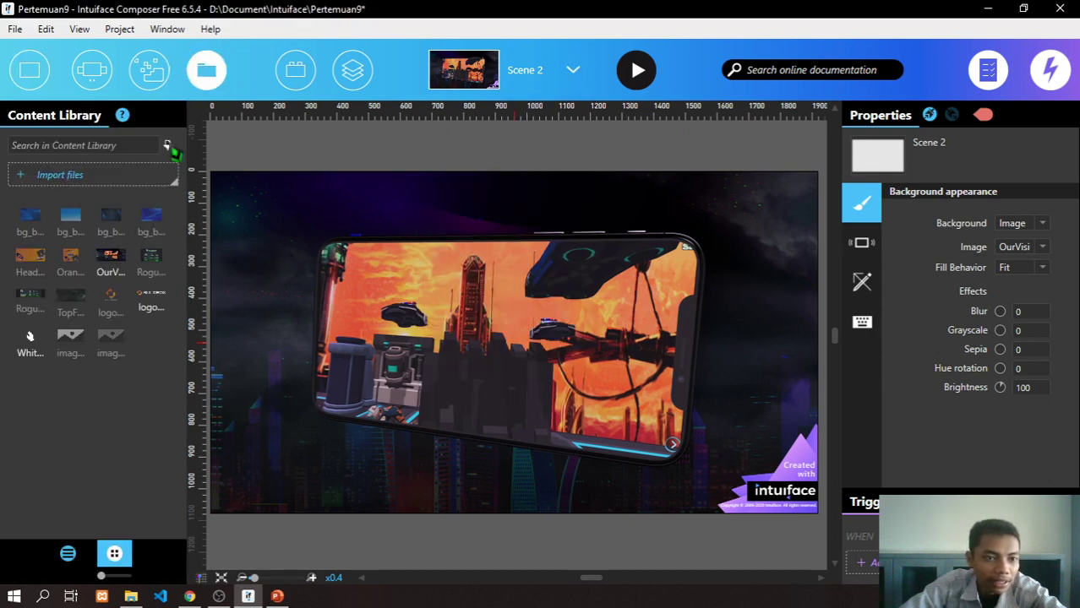
- Delete the two greyed-out image files at the end of the Content Library
left_click(79, 349)
left_click(125, 353, "shift")
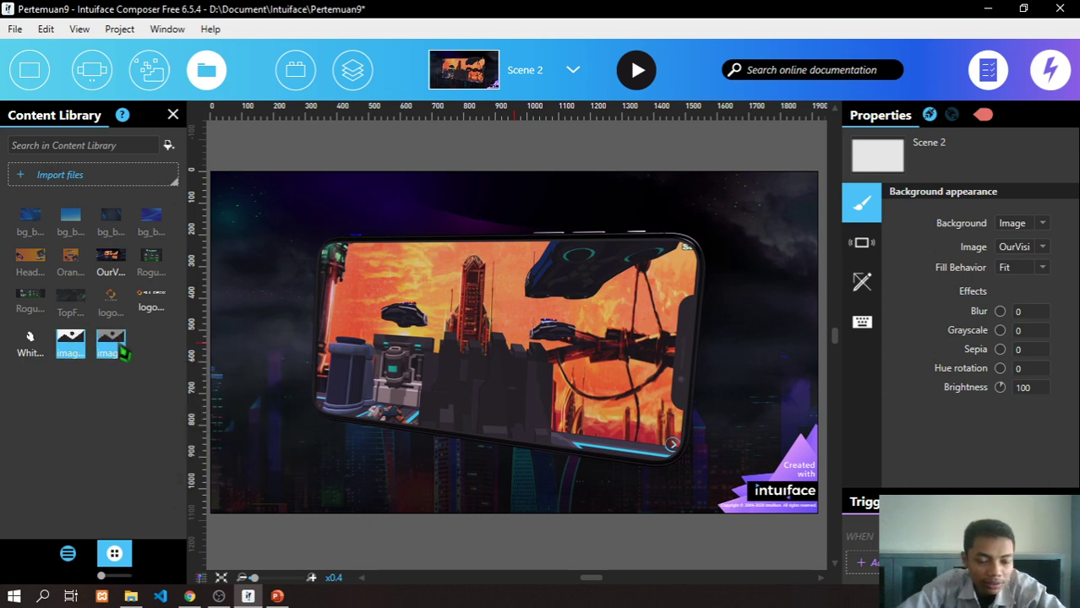
key("Delete")
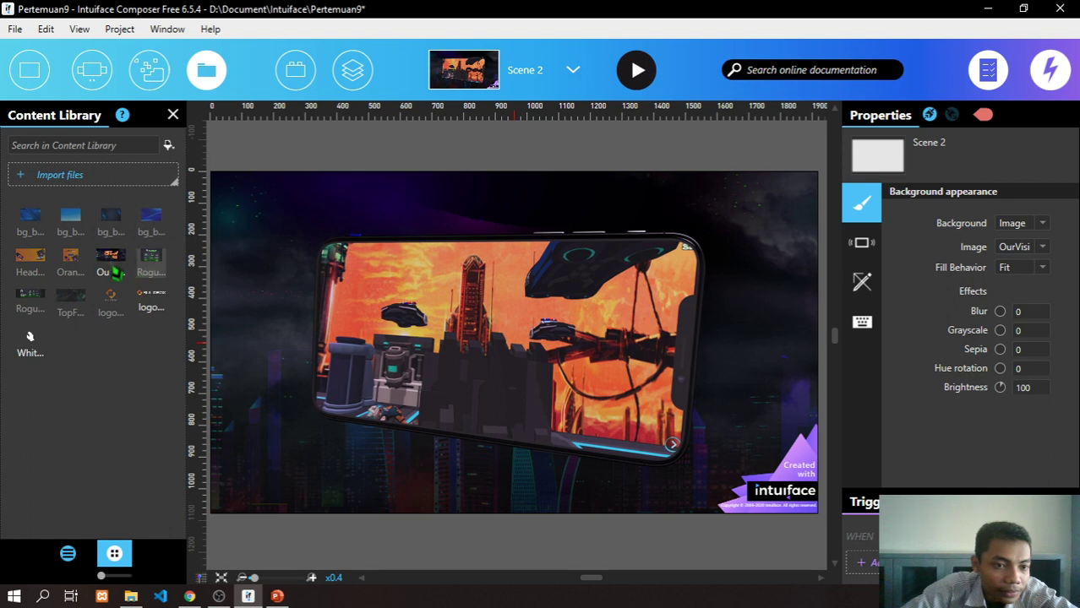
- Place the Header_OrangeBG_Fullflattened-final-1.jpg image in Scene 2 and make it the scene background
mouse_move(30, 256)
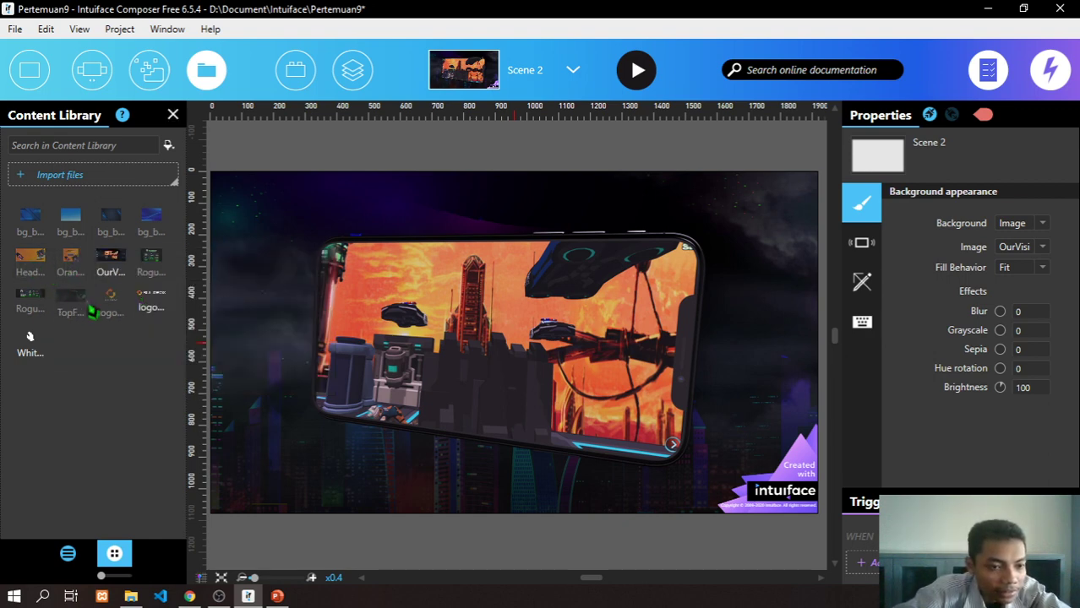
left_click_drag(29, 262, 511, 301)
right_click(511, 301)
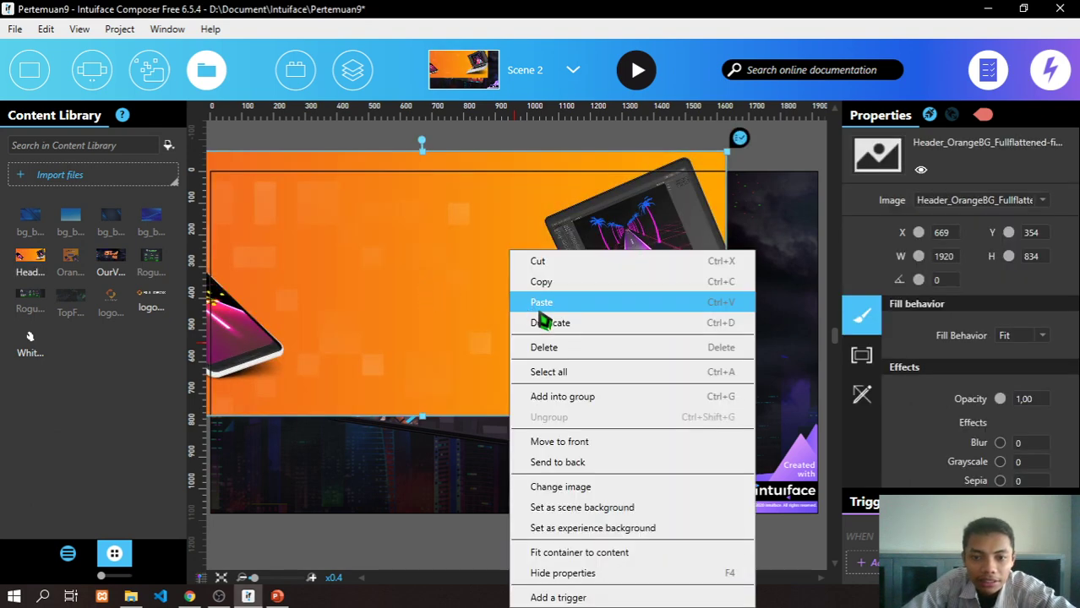
left_click(591, 508)
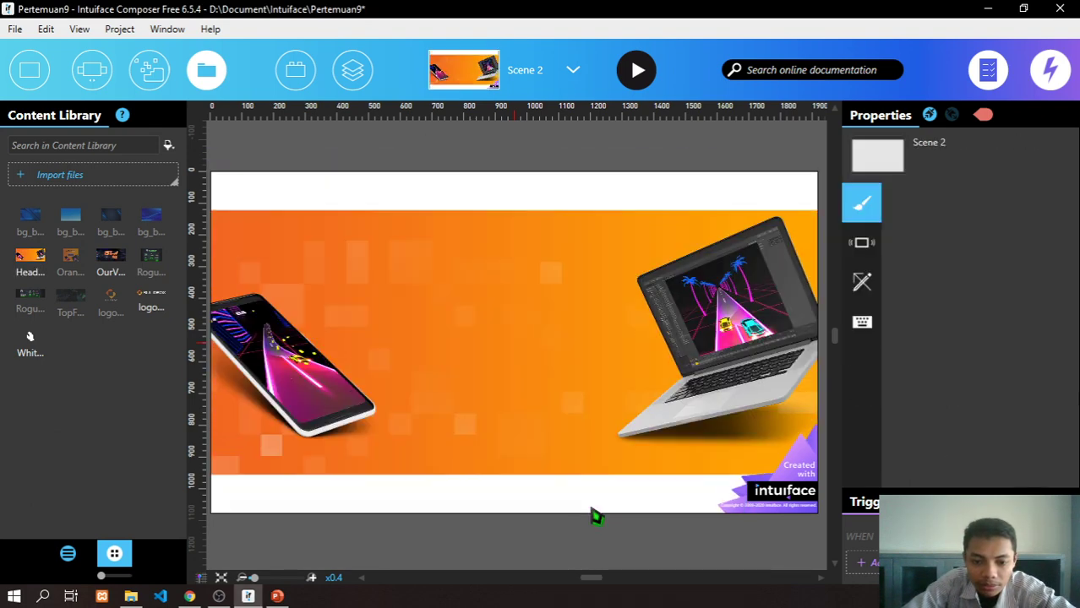
left_click(1041, 246)
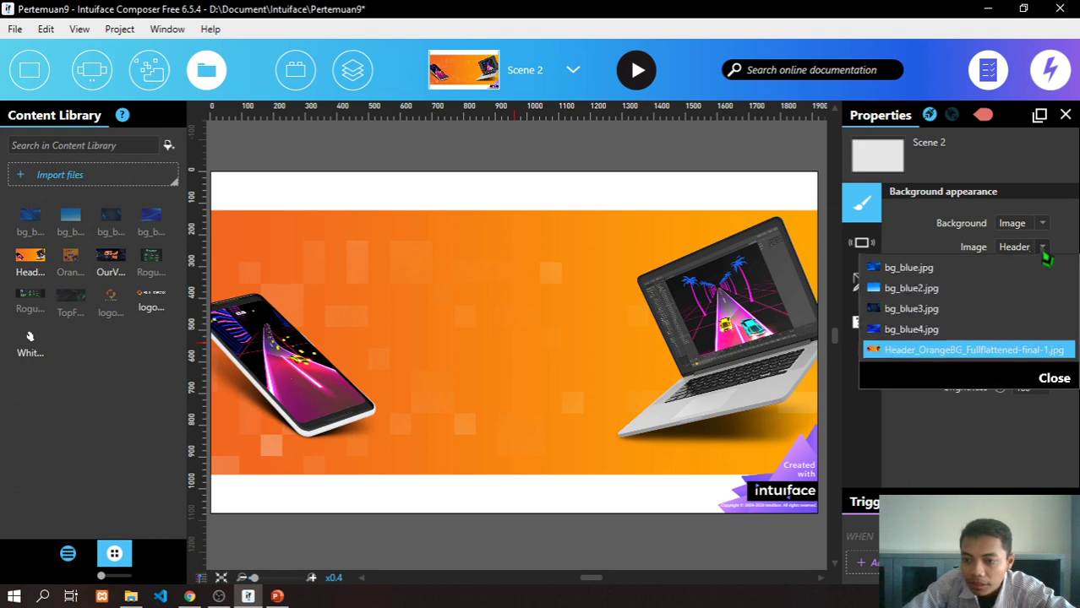
left_click(1042, 248)
- Compare the Fill and Deform behaviors for Scene 2's background image and set the fill behavior to Fill
left_click(1041, 268)
left_click(1014, 297)
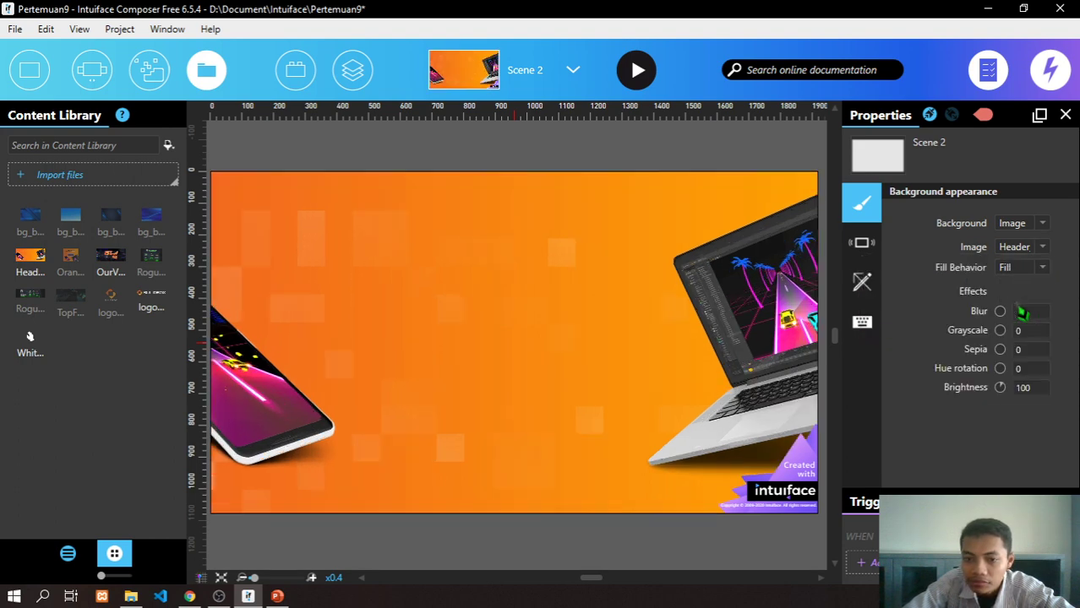
left_click(1040, 267)
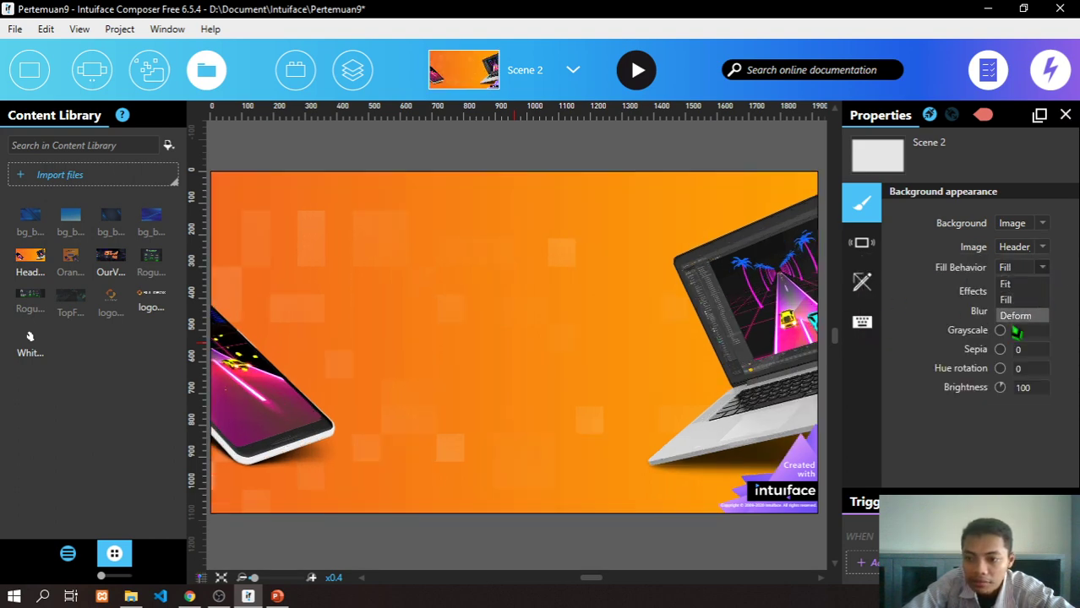
left_click(1018, 323)
left_click(1041, 267)
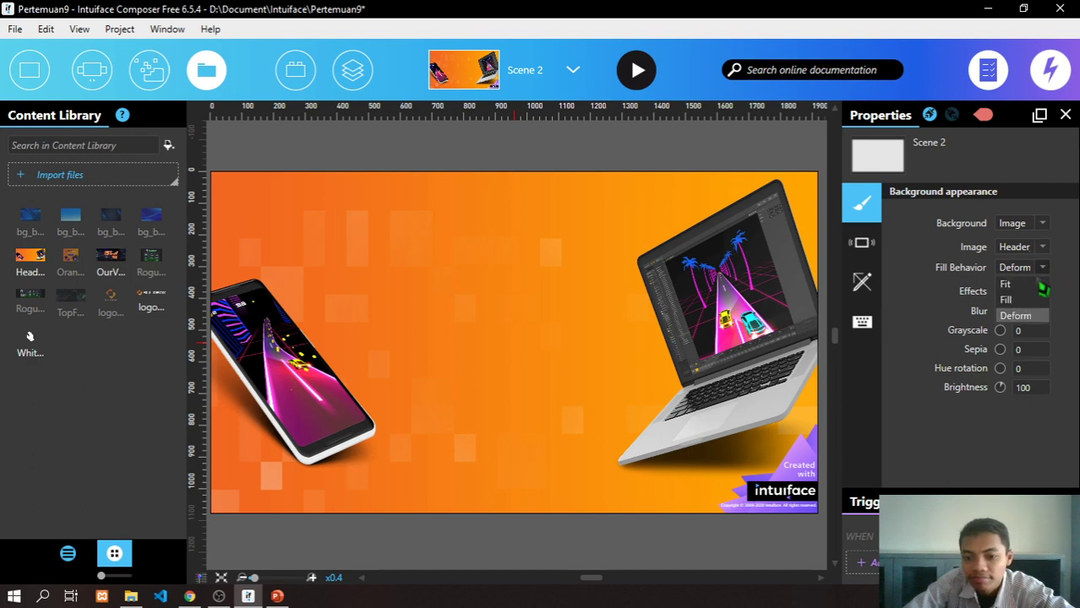
left_click(1024, 299)
- View Scene 1 for comparison and return to Scene 2
left_click(550, 98)
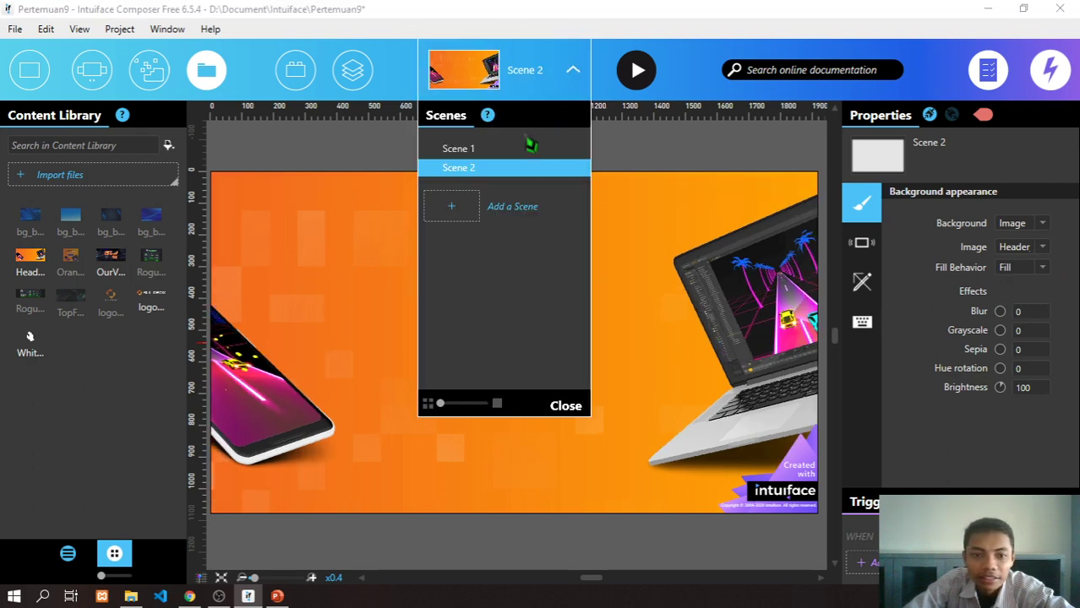
left_click(497, 149)
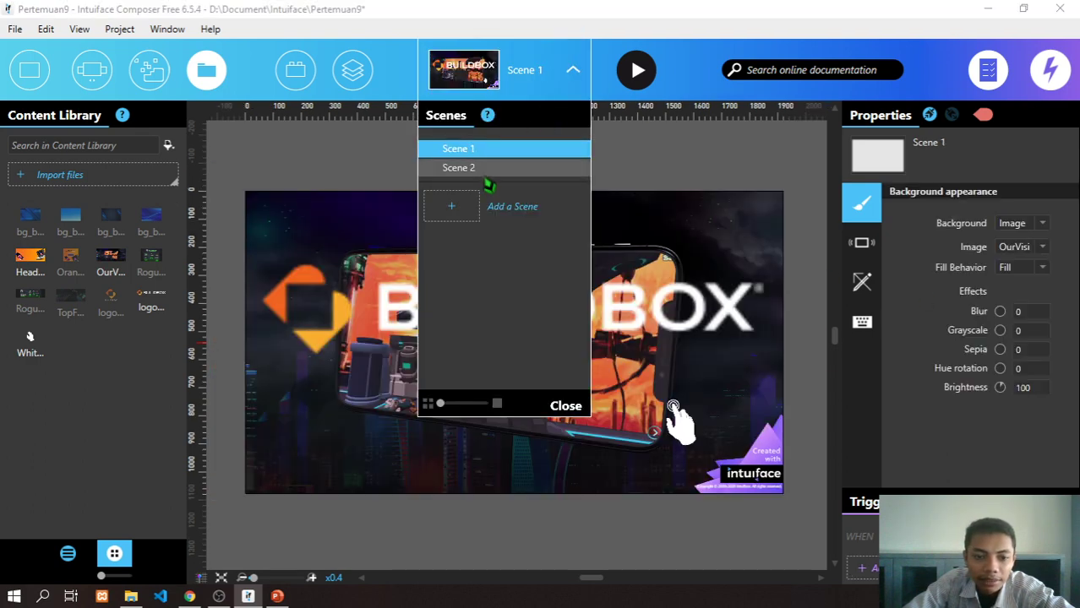
left_click(473, 168)
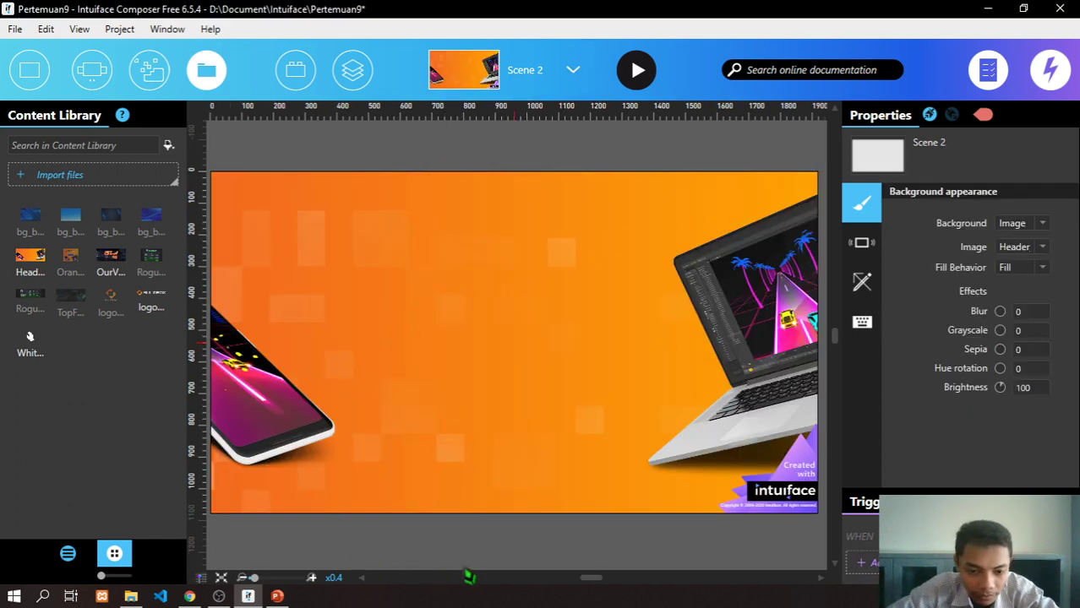
- Examine the Fly In, Drawer and Animated Drawers menus among the Design Accelerators
mouse_move(30, 337)
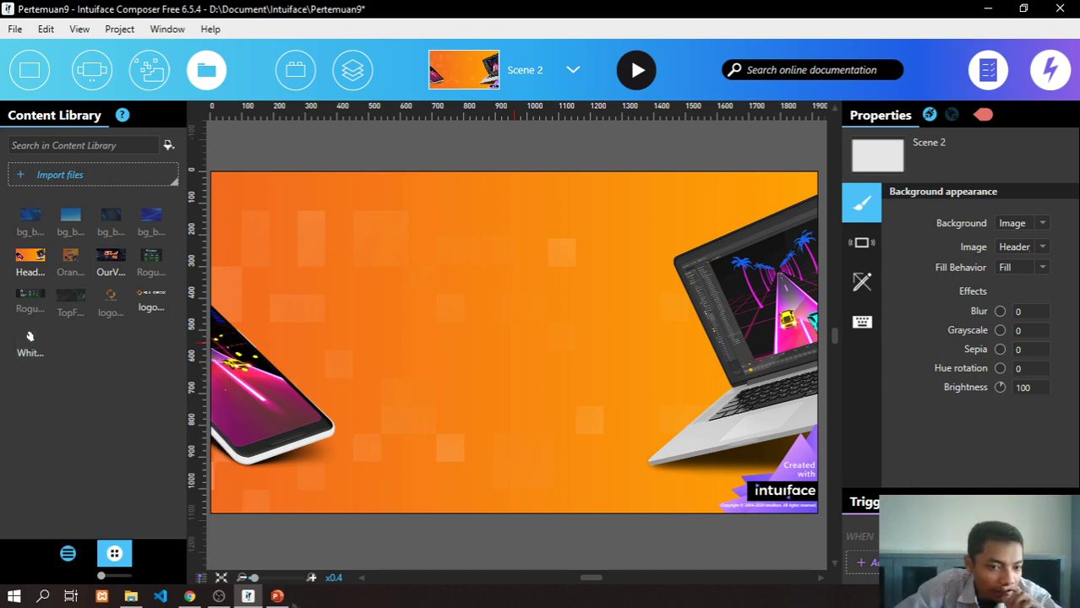
left_click(149, 70)
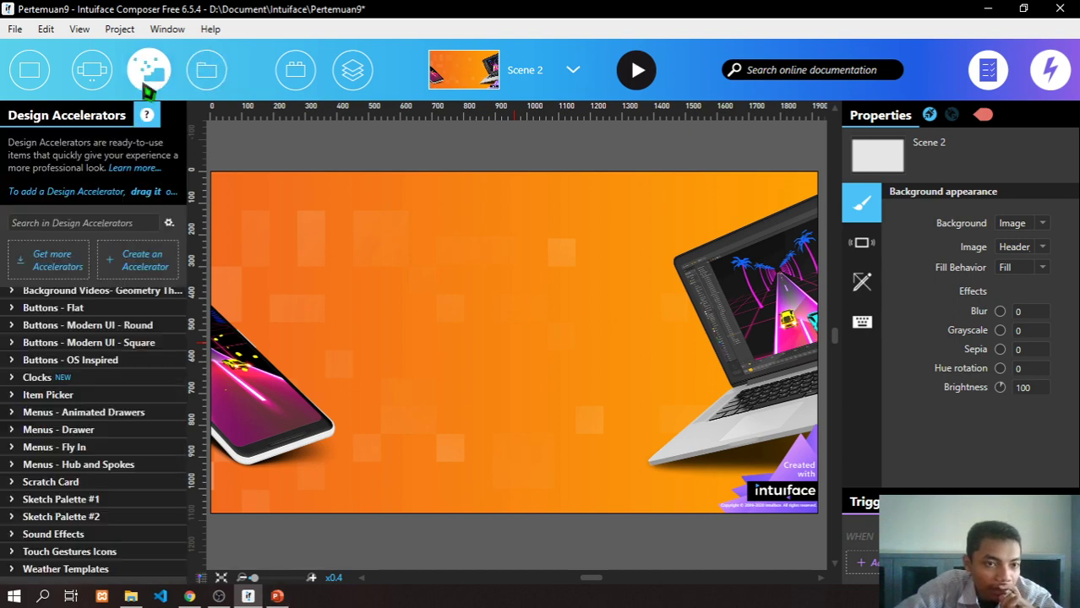
left_click(86, 448)
scroll(135, 489, "down", 1)
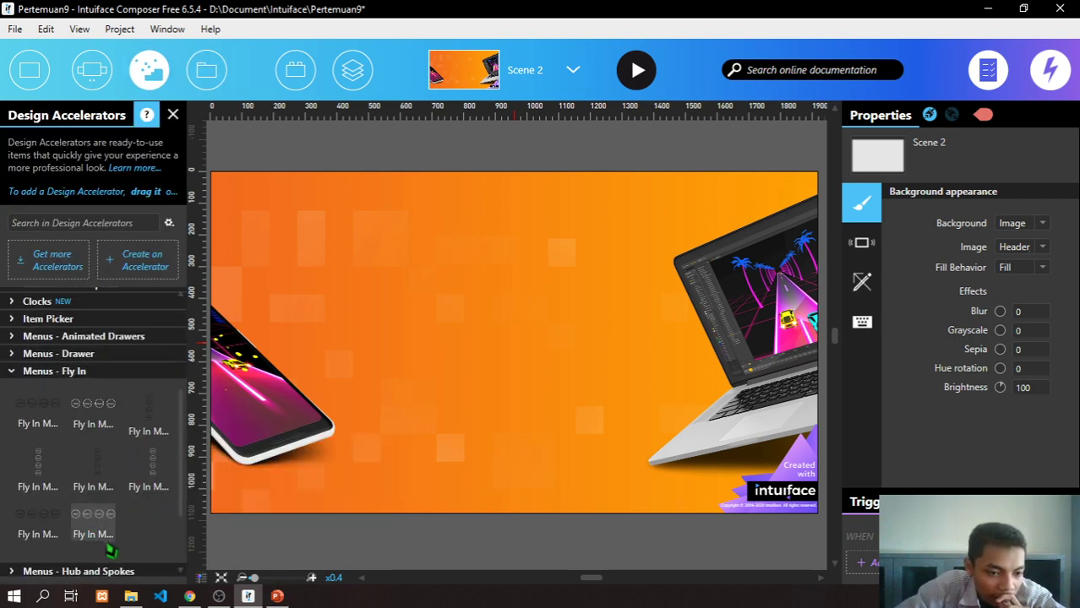
scroll(65, 448, "up", 2)
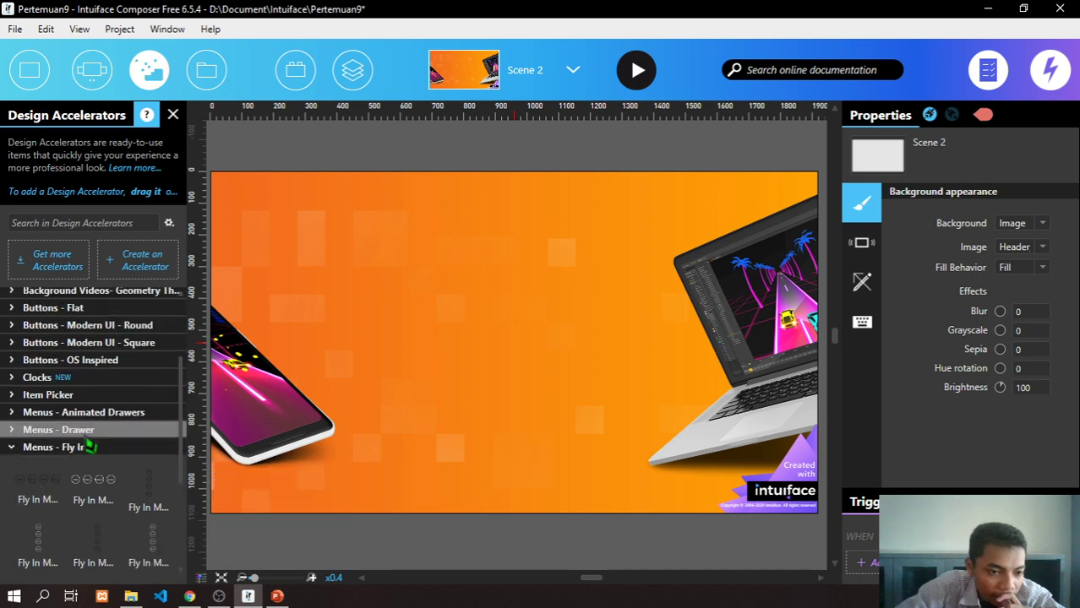
left_click(58, 430)
scroll(93, 499, "down", 1)
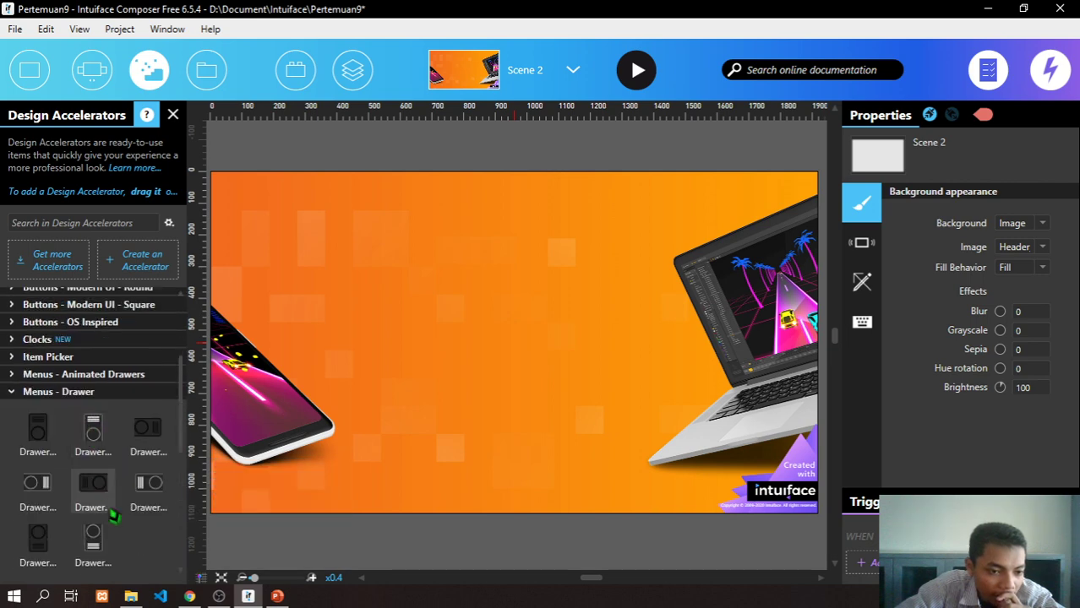
left_click(16, 394)
left_click(18, 408)
left_click(19, 409)
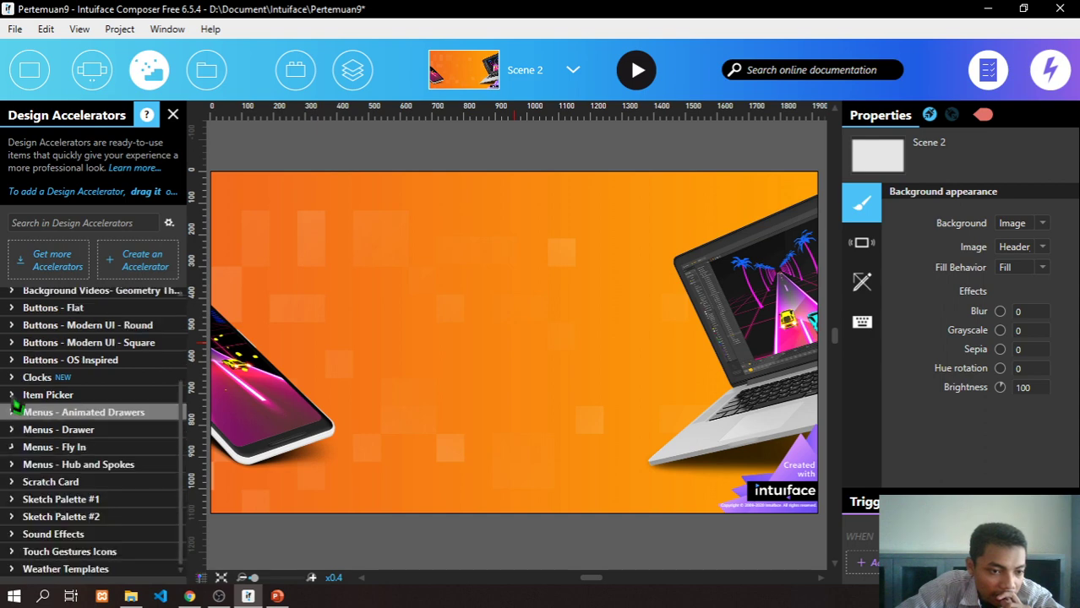
left_click(19, 413)
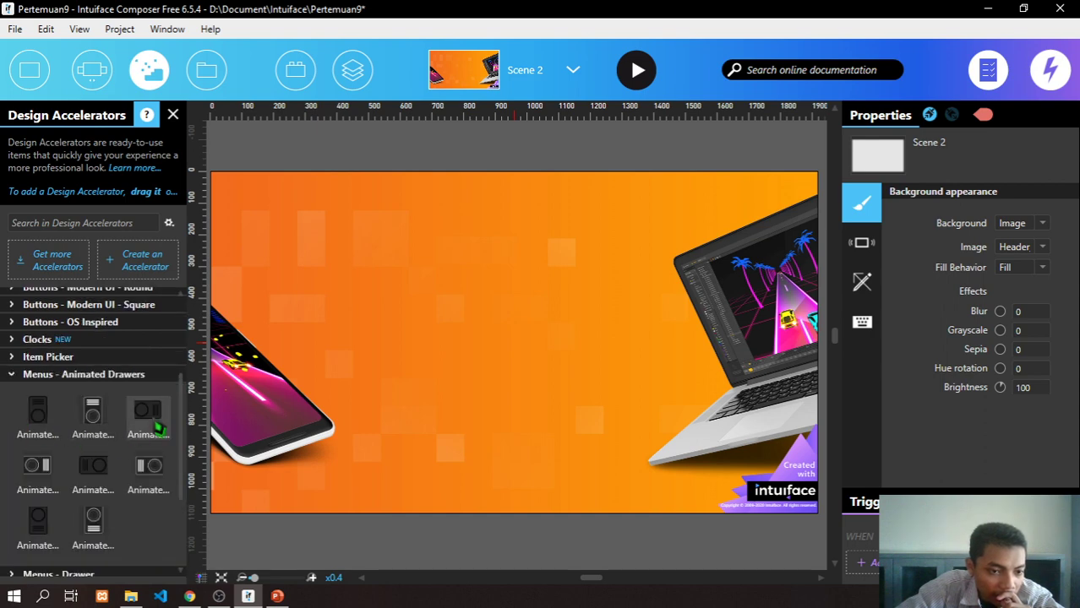
- Try an Animated Drawer Left - White menu along Scene 2's upper edge, check its Design Assistant options, and delete the menu
mouse_move(137, 417)
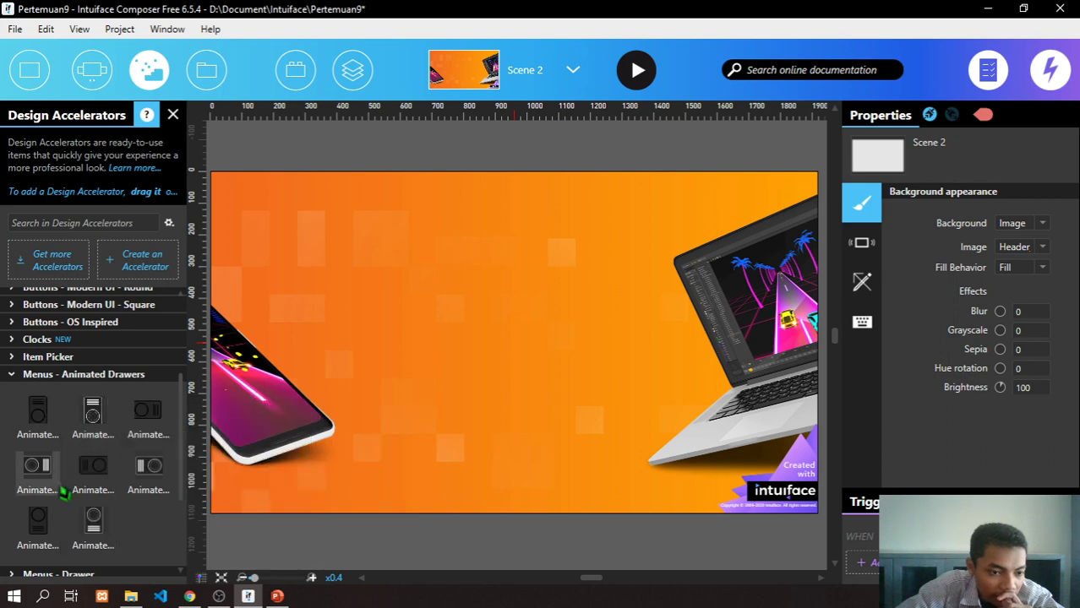
mouse_move(49, 479)
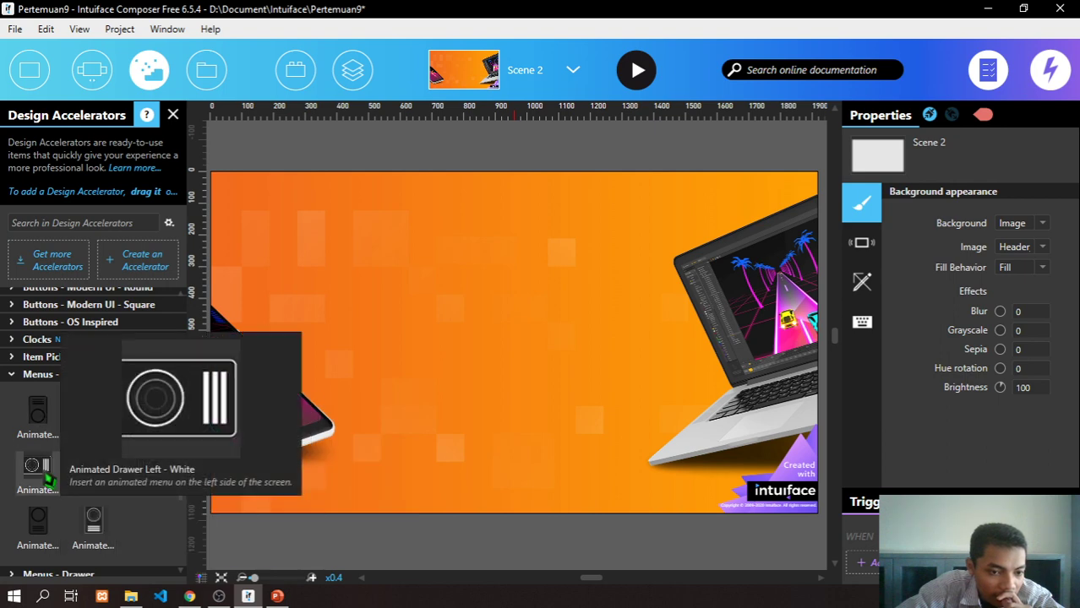
left_click_drag(49, 480, 429, 295)
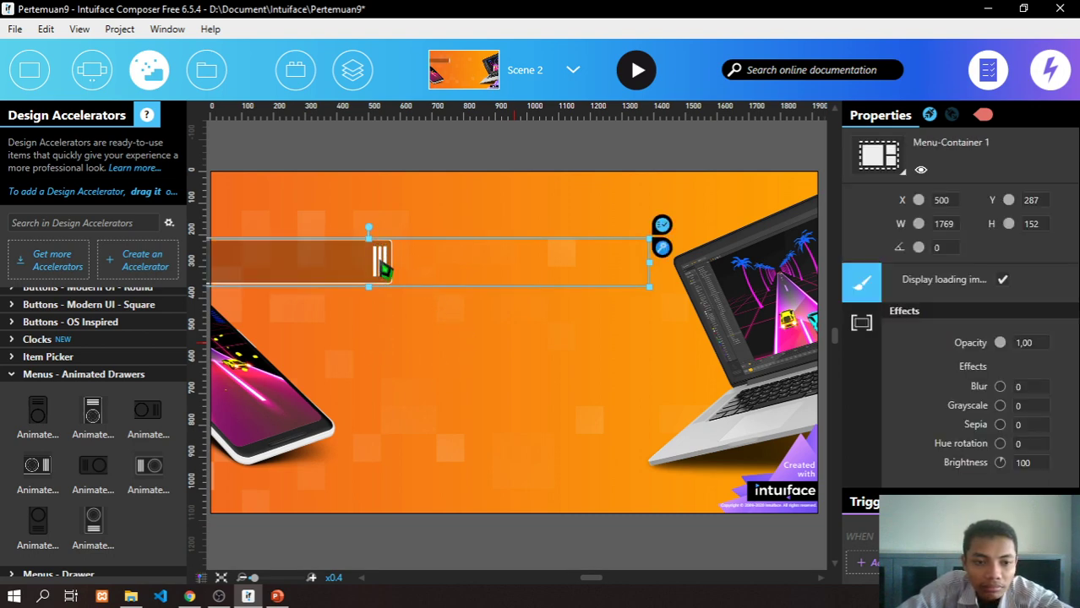
left_click_drag(382, 268, 507, 200)
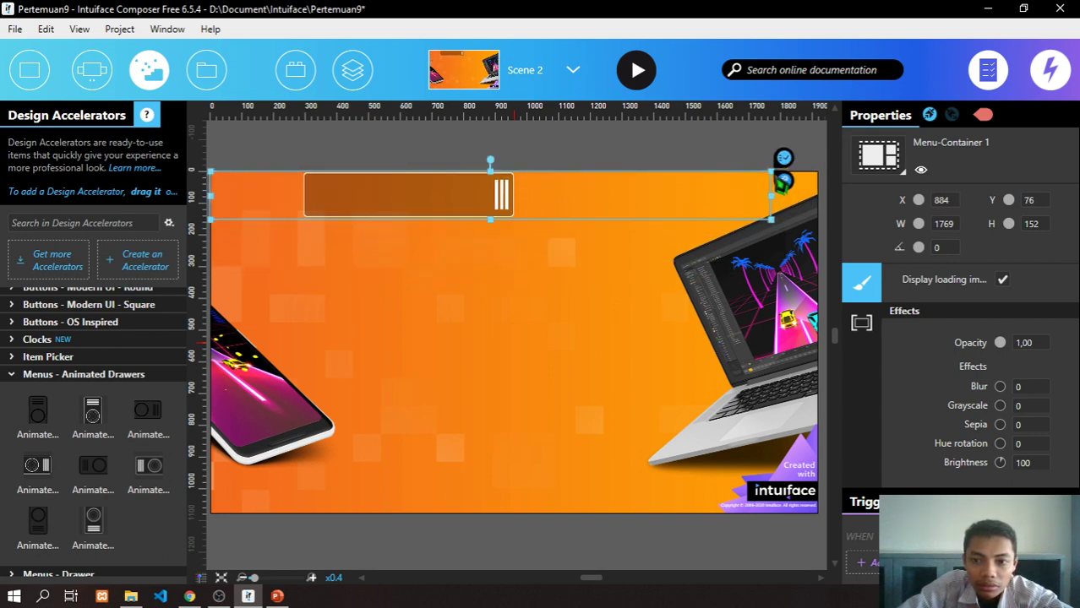
left_click(784, 181)
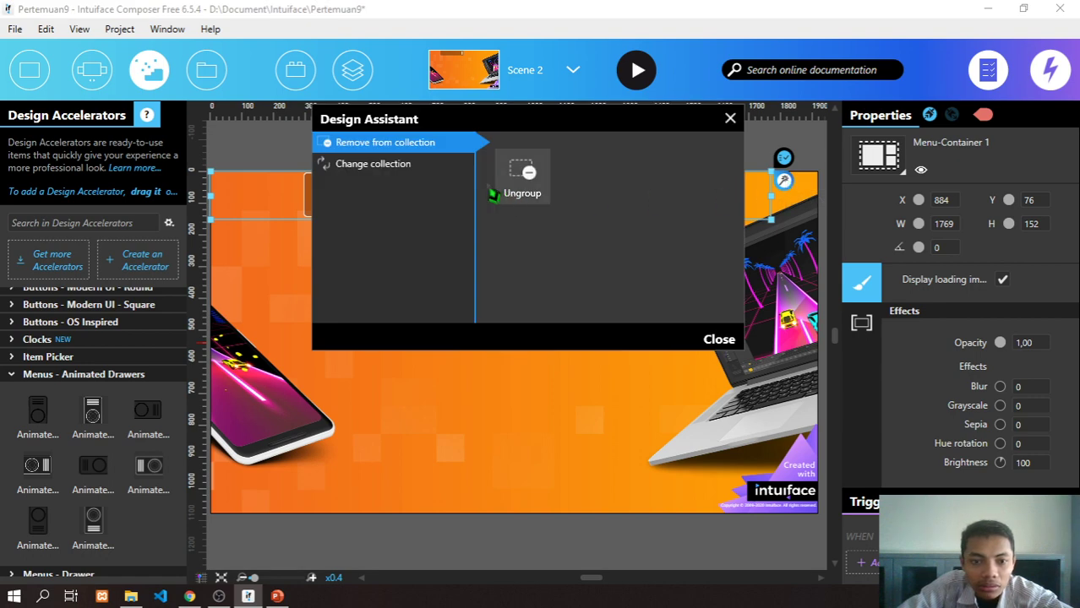
left_click(731, 119)
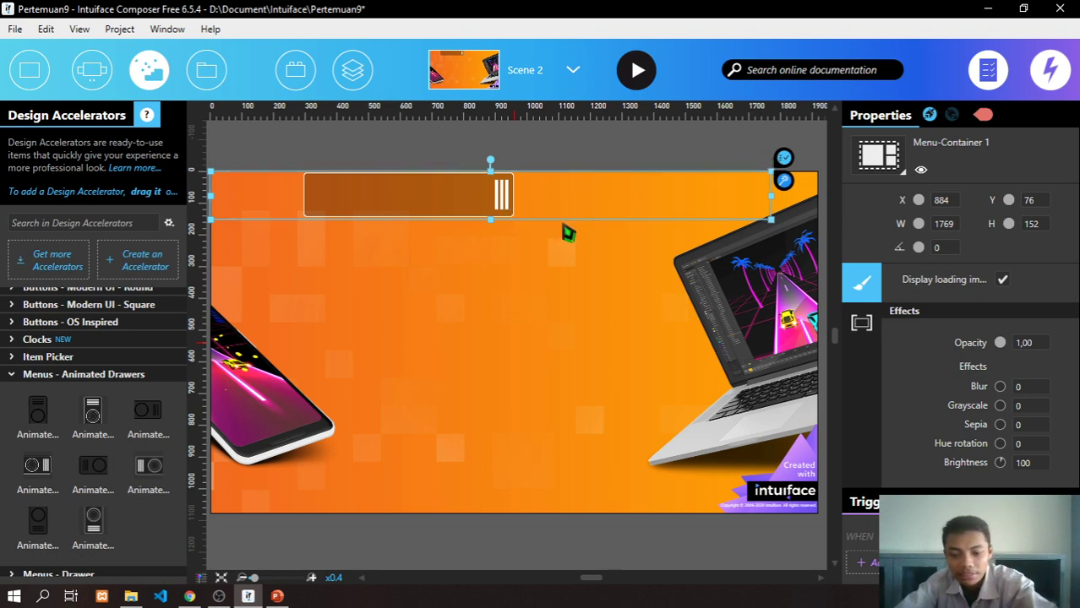
key("Delete")
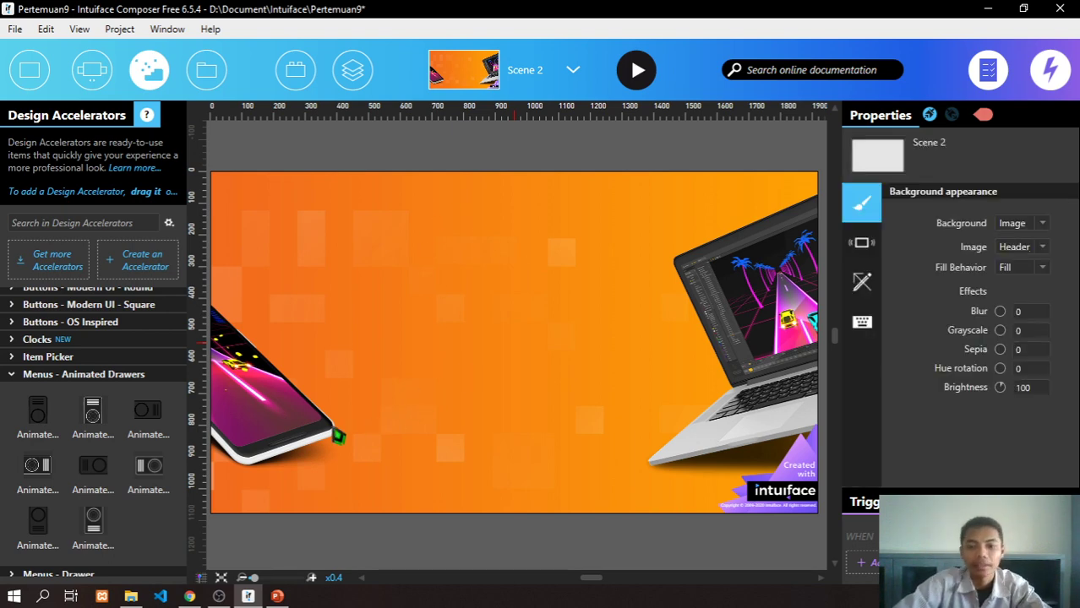
- Switch to PowerPoint, examine slide 3 of Main.ppt as the reference, and return to Intuiface Composer
left_click(286, 597)
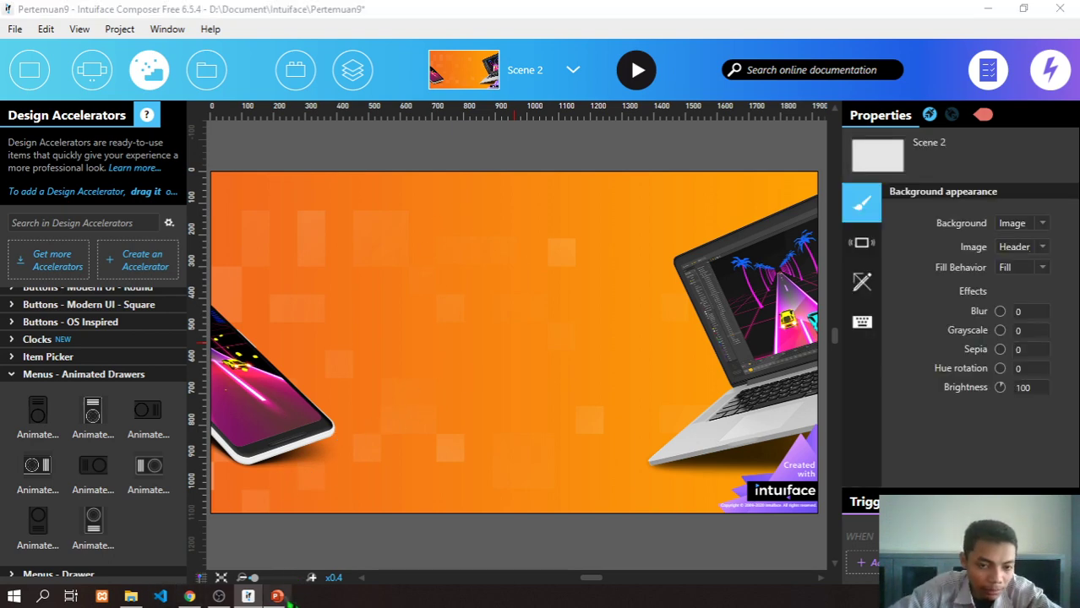
left_click(197, 276)
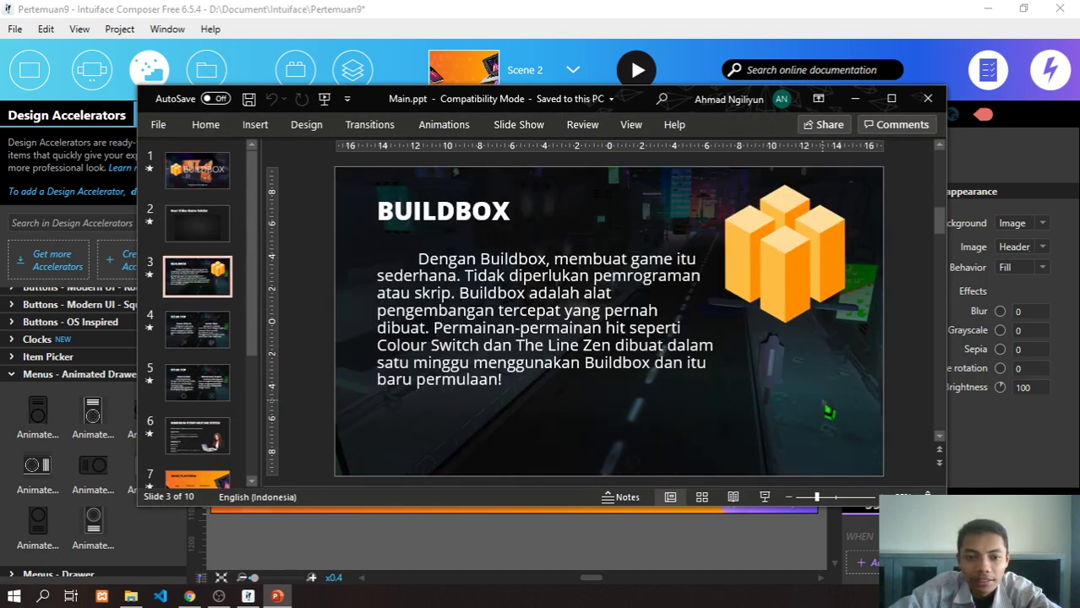
left_click(854, 99)
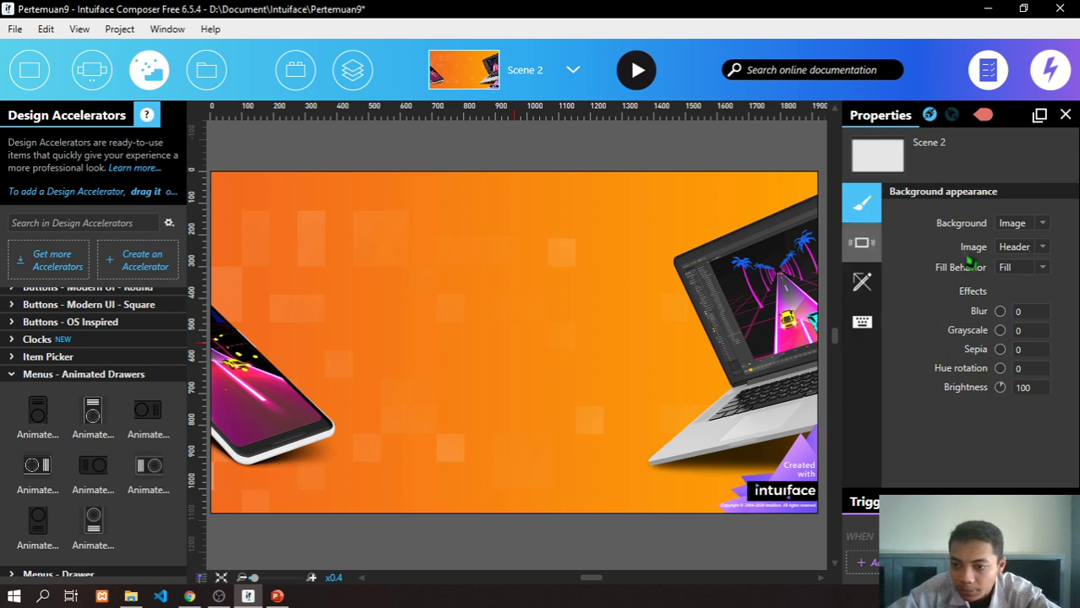
- Set Scene 2's background image to TopFeatures_BGimage-OPT.jpg from the Content Library
left_click(1045, 248)
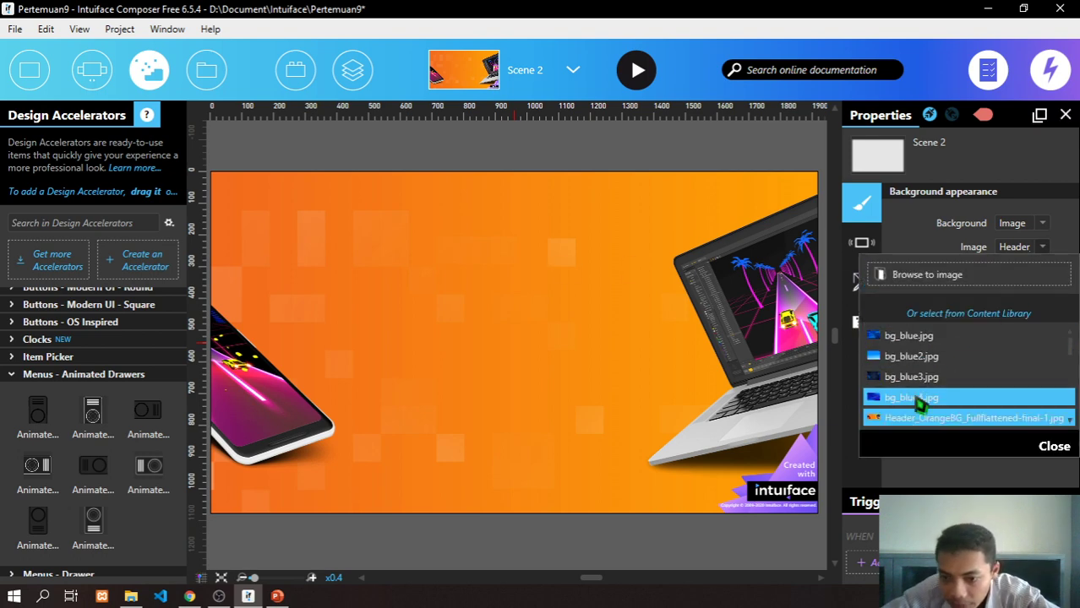
scroll(921, 397, "down", 2)
left_click(929, 376)
scroll(934, 382, "down", 2)
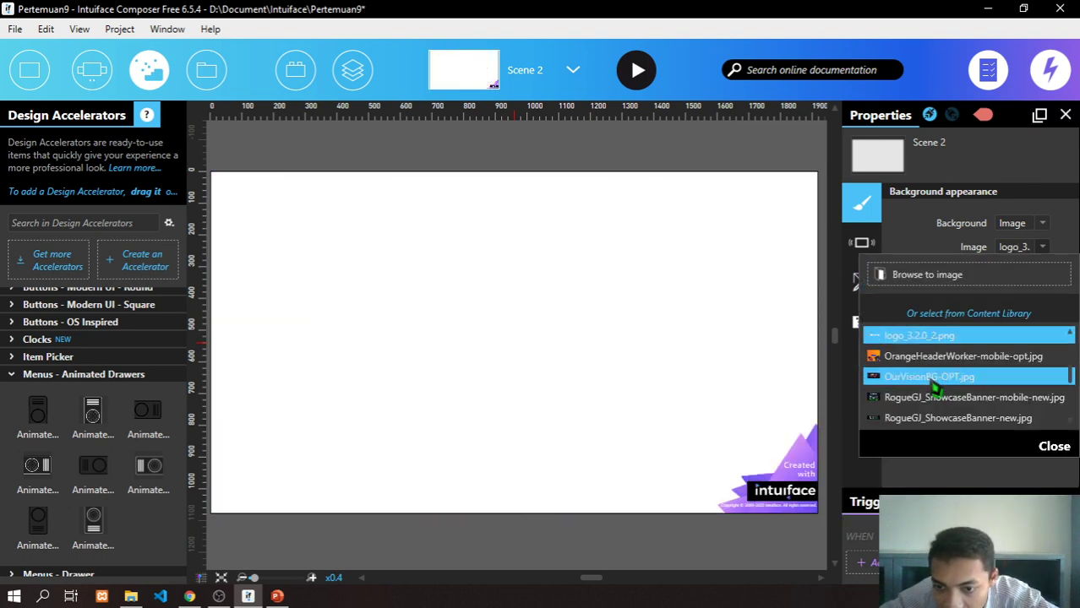
scroll(936, 393, "down", 5)
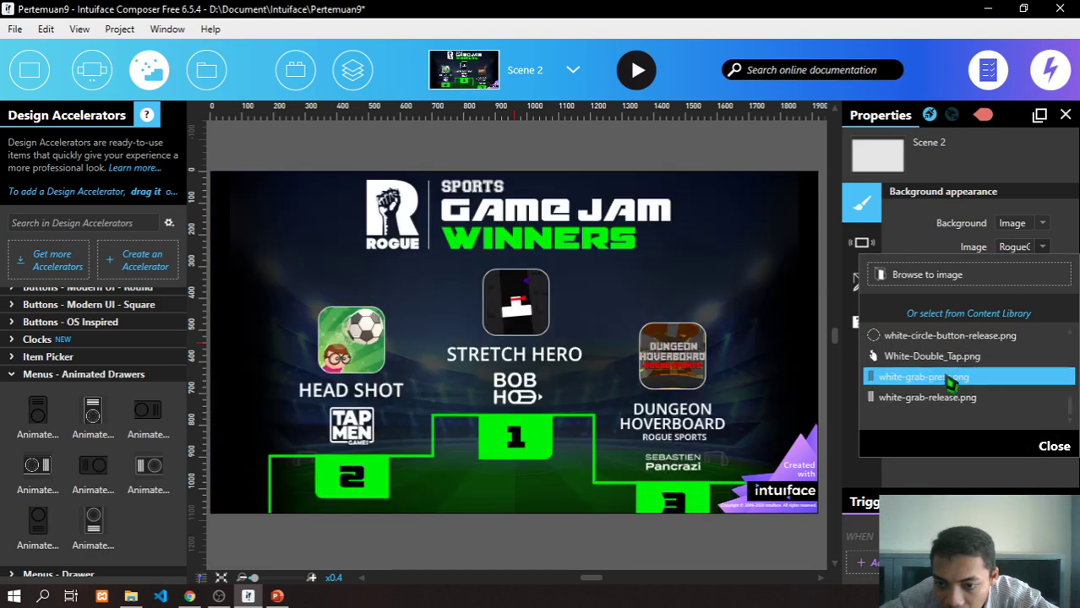
scroll(938, 380, "up", 2)
scroll(938, 380, "down", 2)
scroll(946, 384, "up", 4)
scroll(950, 384, "up", 3)
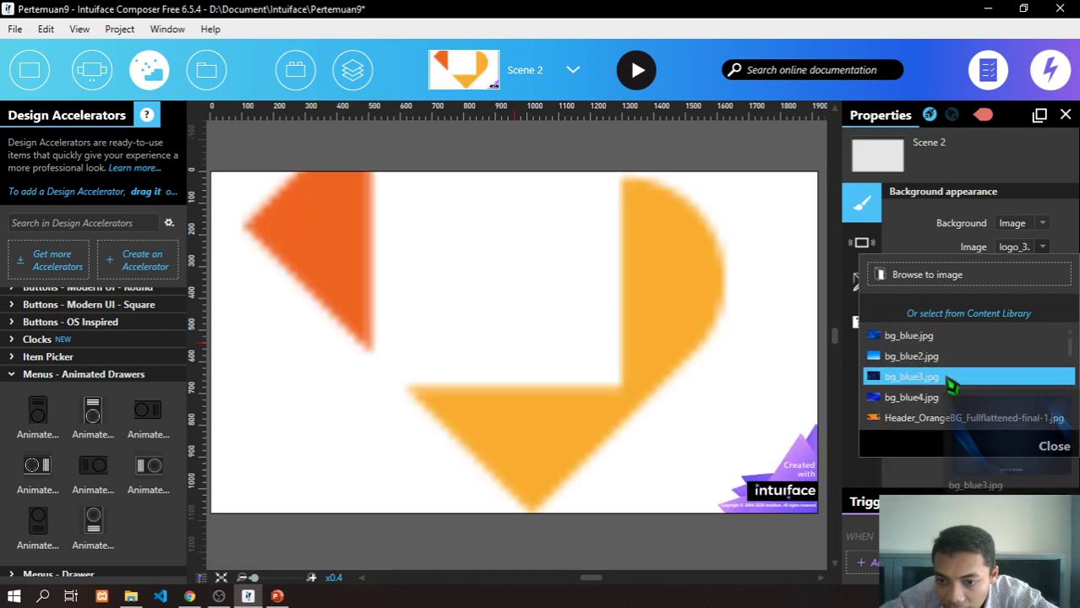
scroll(951, 385, "down", 3)
scroll(950, 384, "down", 5)
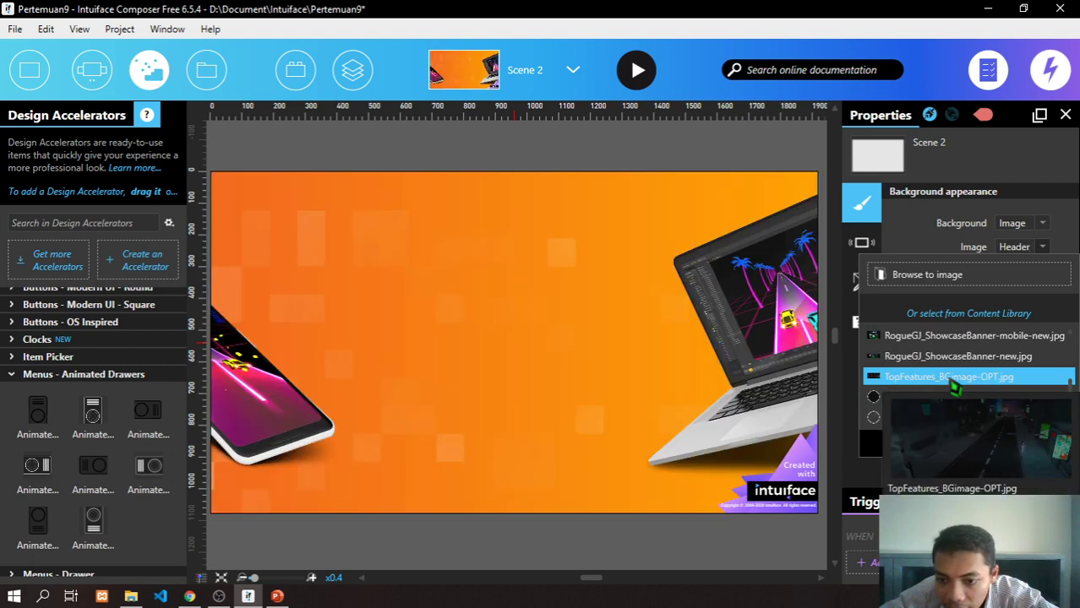
left_click(954, 382)
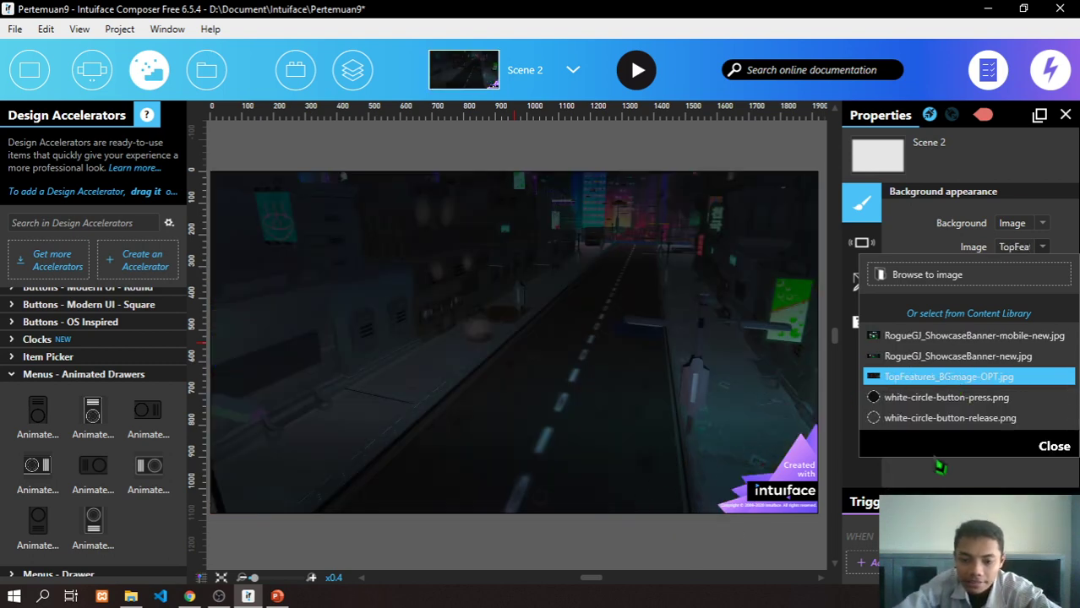
- Delete the four leftover white button images, including white-circle-button-press.png and white-circle-button-release.png, from the Content Library
left_click(1054, 446)
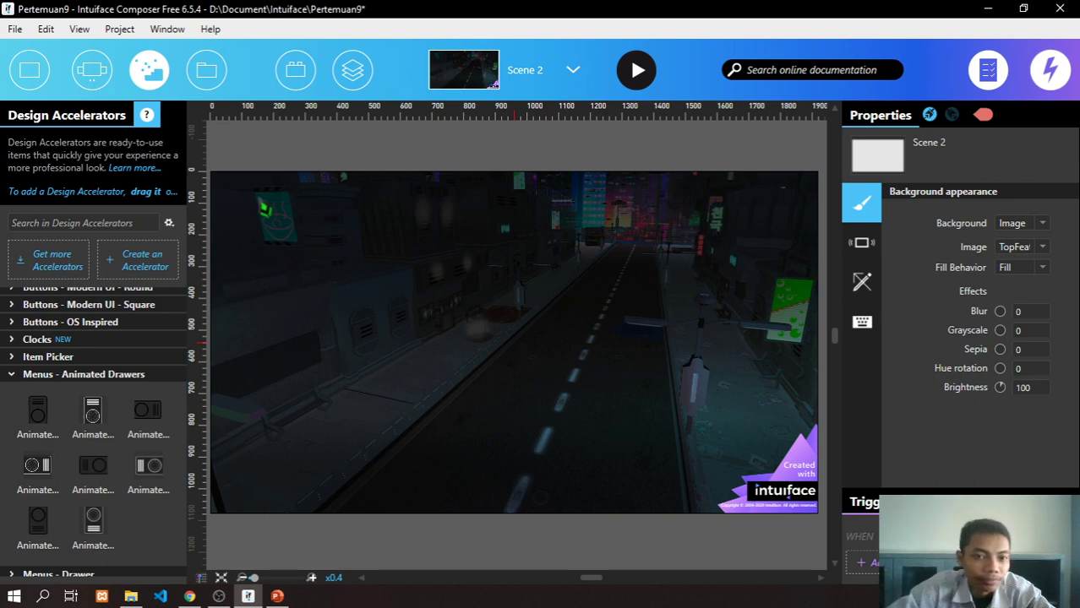
left_click(206, 73)
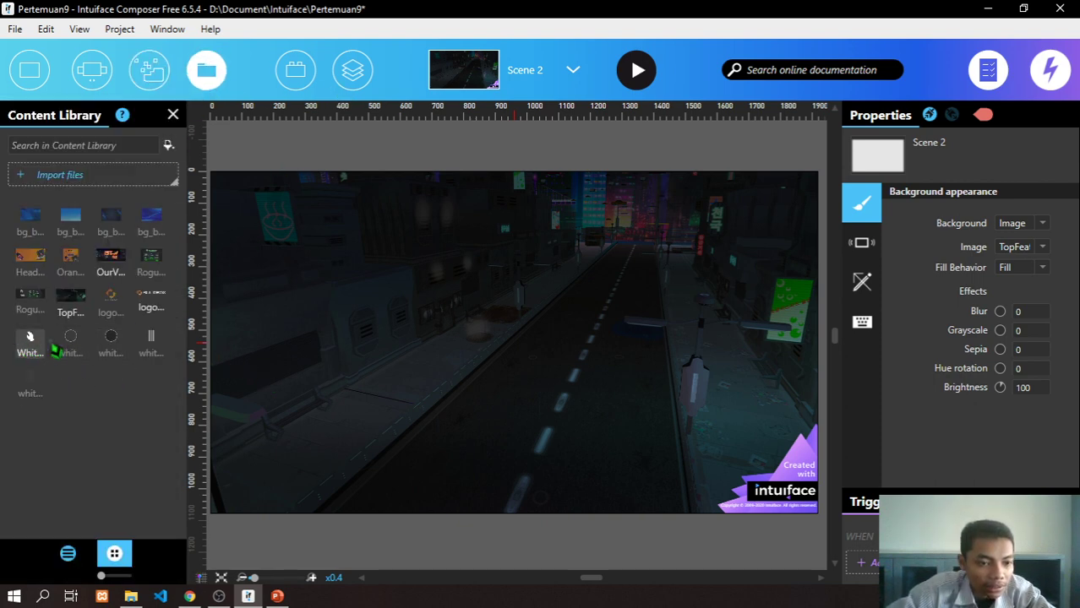
left_click(31, 390, "shift")
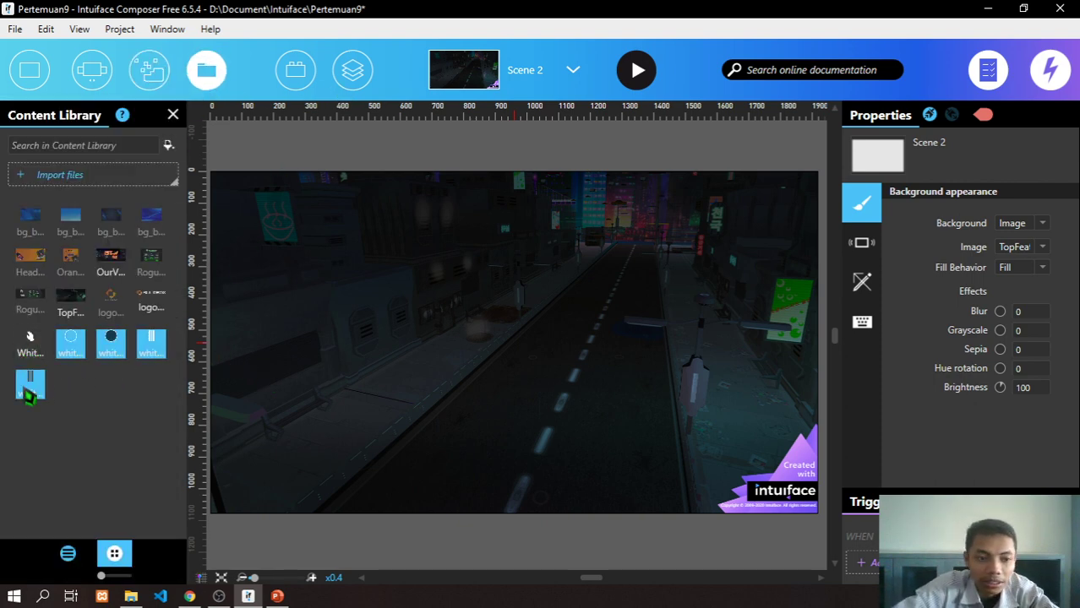
left_click_drag(28, 391, 532, 364)
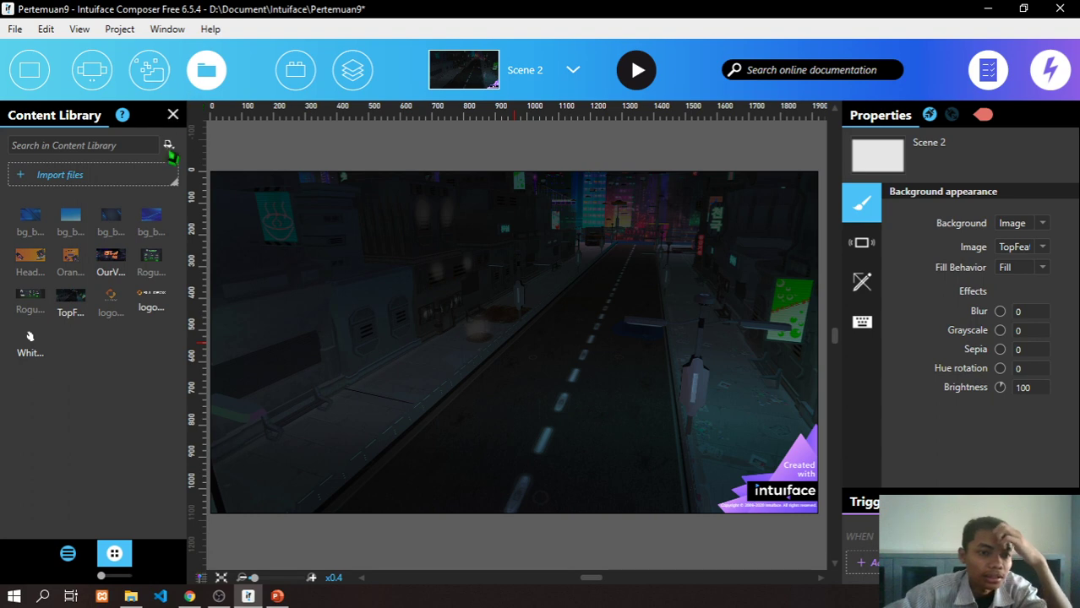
- Add a Simple Text asset to Scene 2 with the text "What's BuildBox?"
left_click(149, 71)
left_click(30, 71)
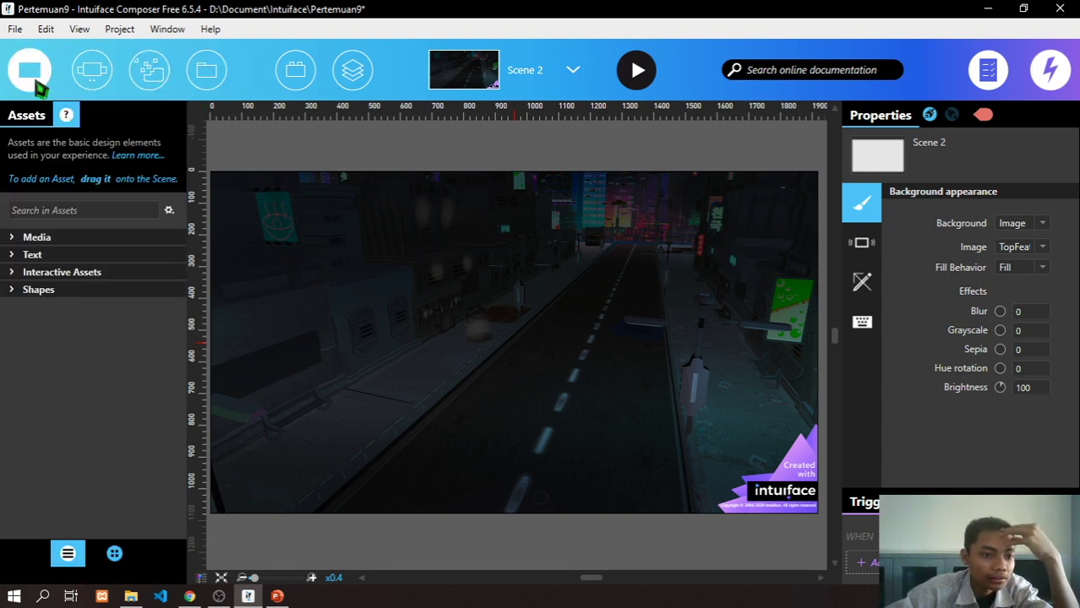
left_click(93, 255)
left_click_drag(67, 275, 217, 297)
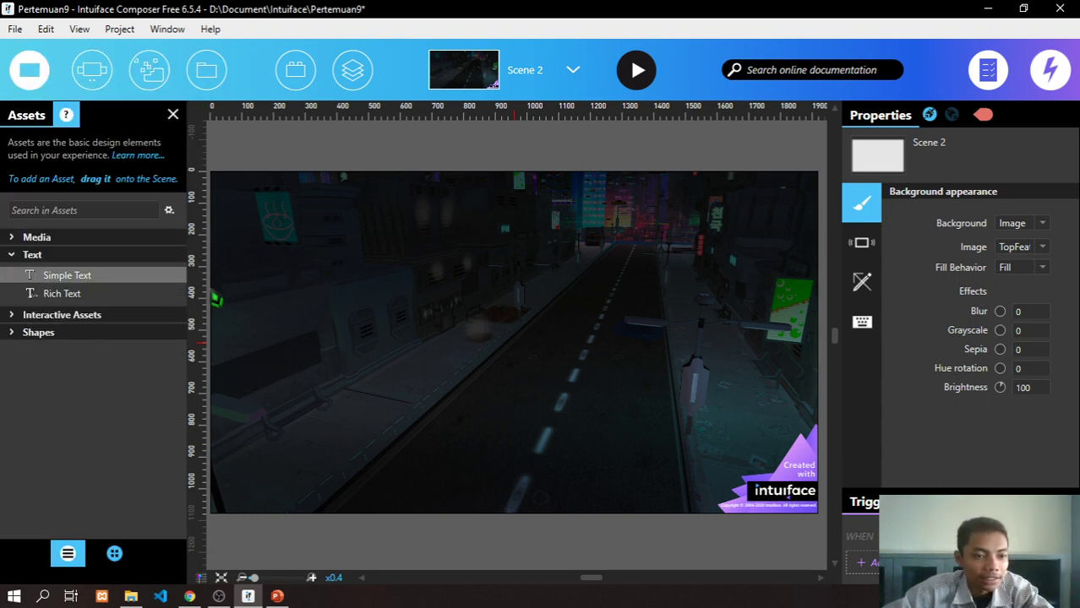
left_click_drag(363, 252, 368, 263)
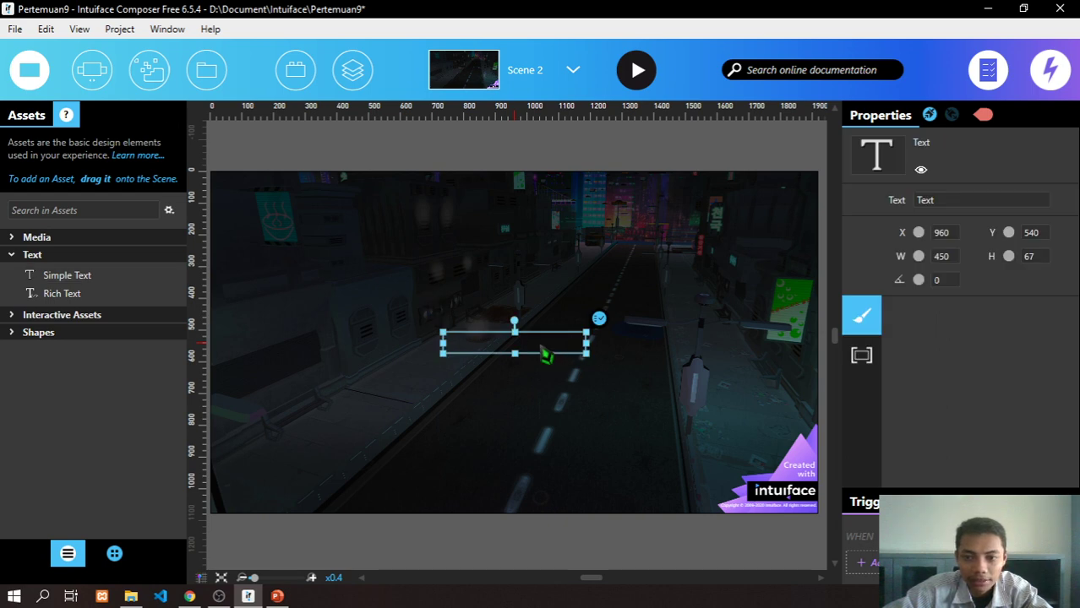
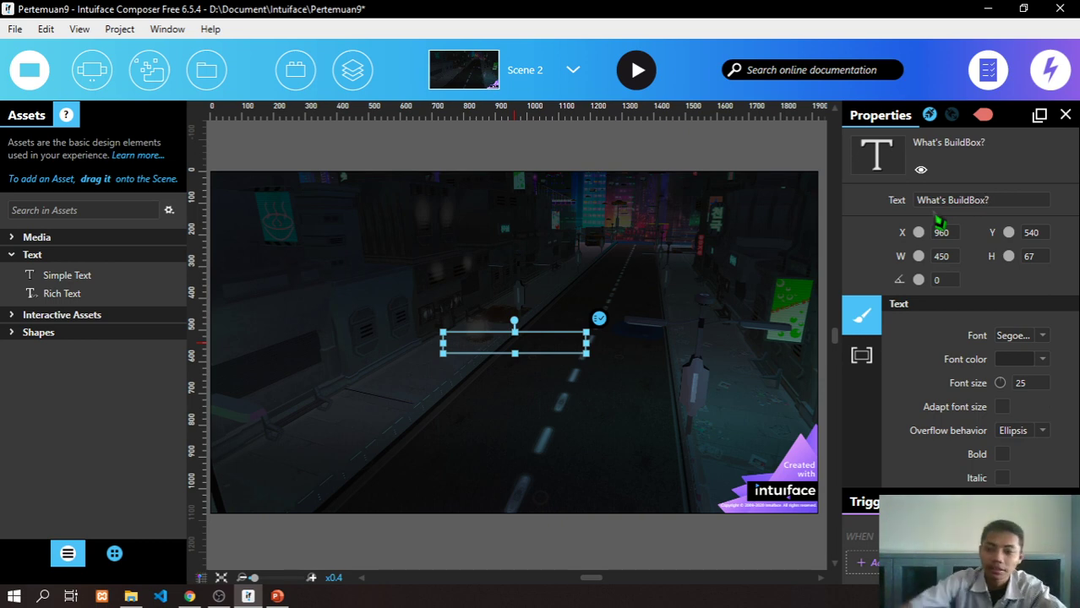
- Set the heading text's font to Open Sans ExtraBold and its font color to white, #FFFFFFFF
left_click(1046, 338)
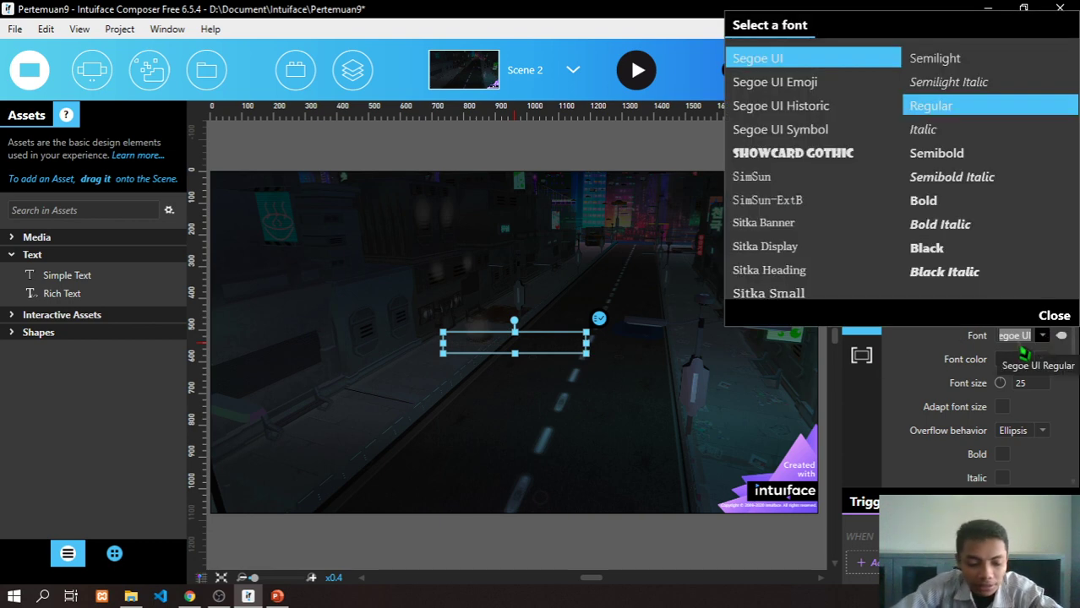
type("op")
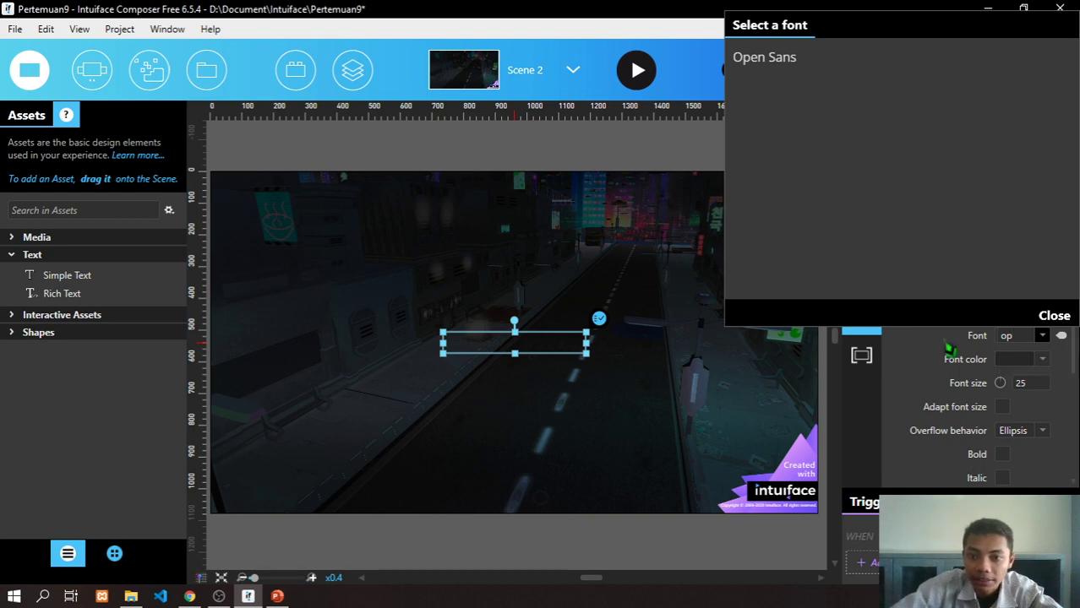
left_click(781, 68)
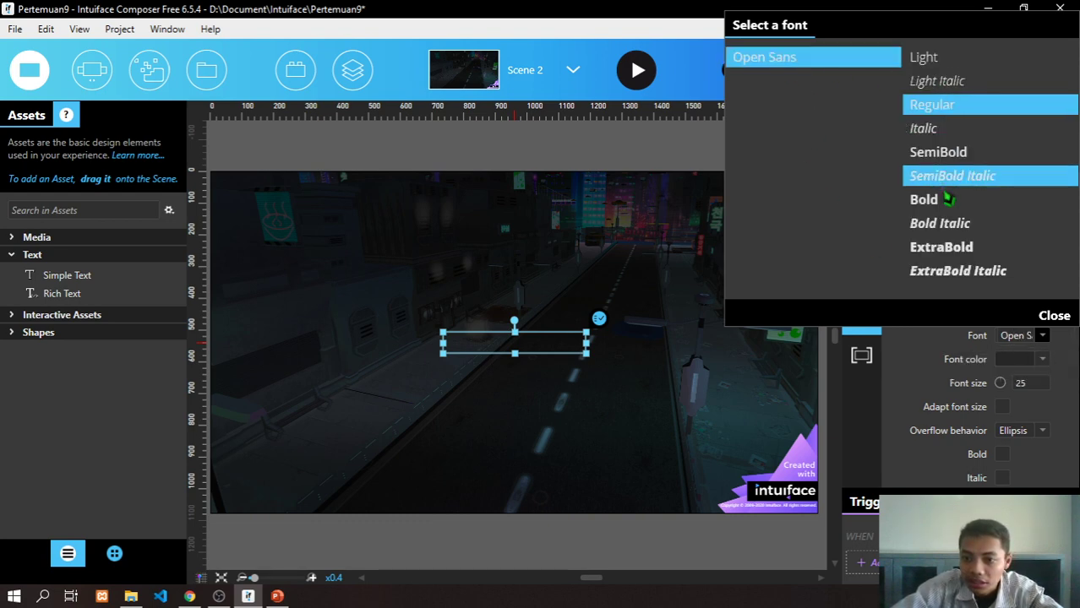
left_click(944, 253)
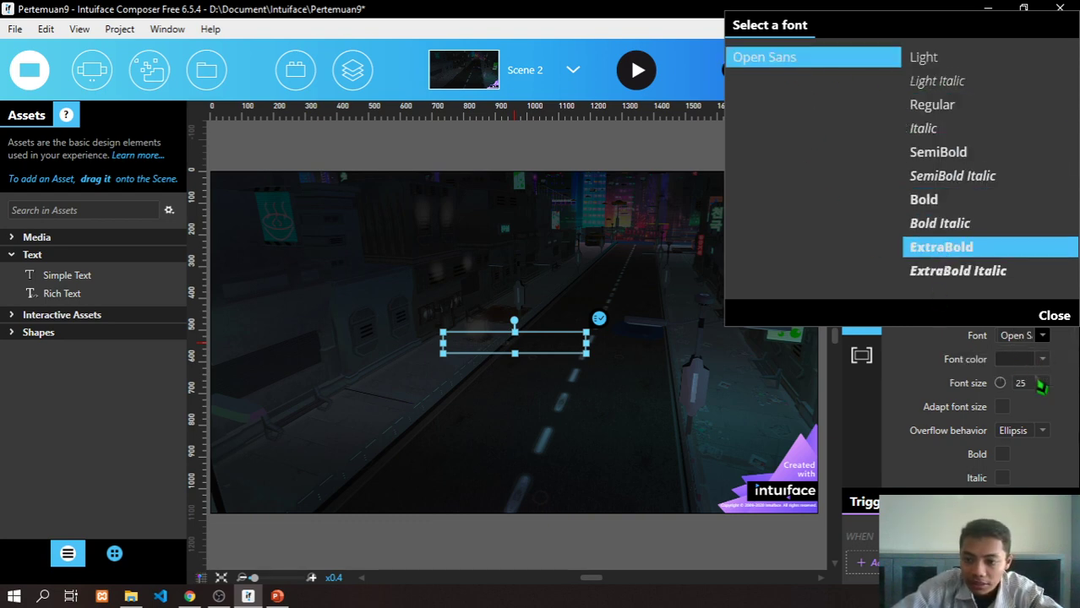
left_click(1054, 414)
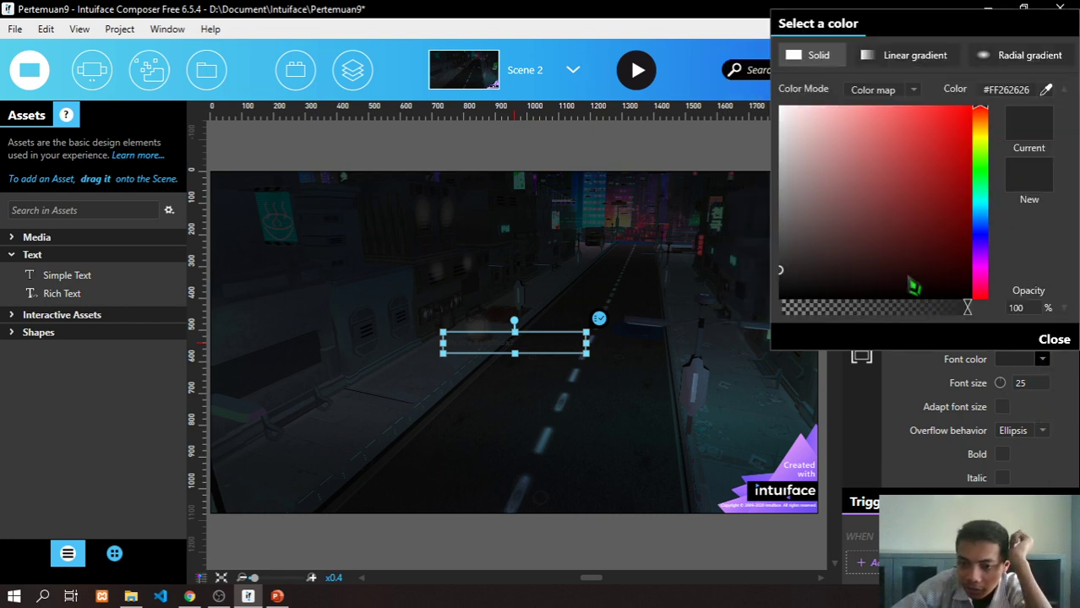
left_click_drag(912, 288, 681, 29)
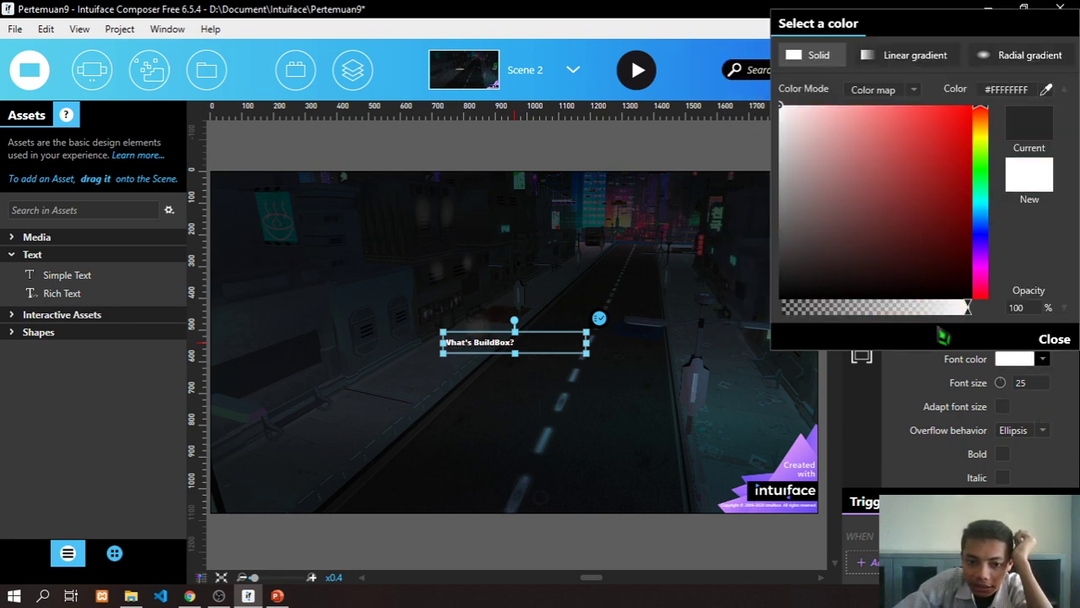
left_click(1042, 412)
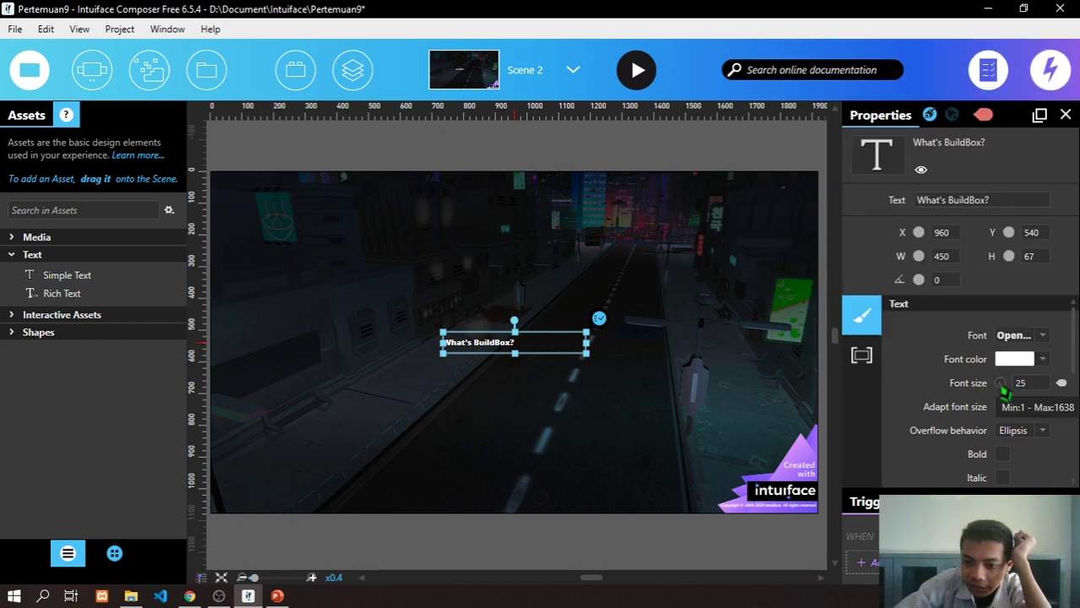
- Resize the heading's text box to about 1528 by 330 in the scene's upper-left area and set its font size to 161
left_click_drag(1002, 388, 1073, 390)
left_click_drag(592, 365, 802, 451)
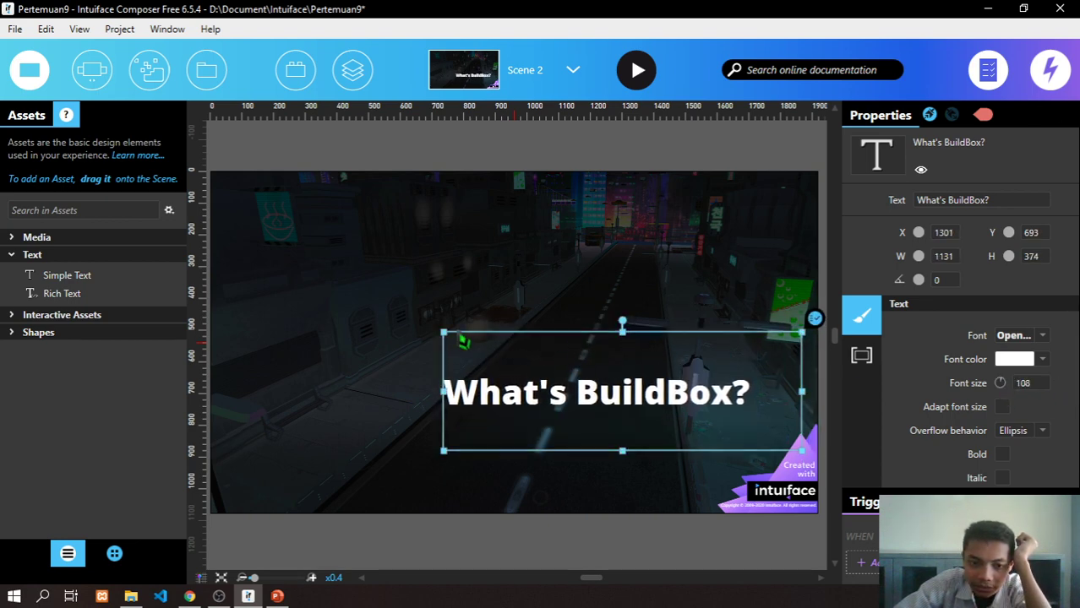
left_click_drag(443, 333, 219, 182)
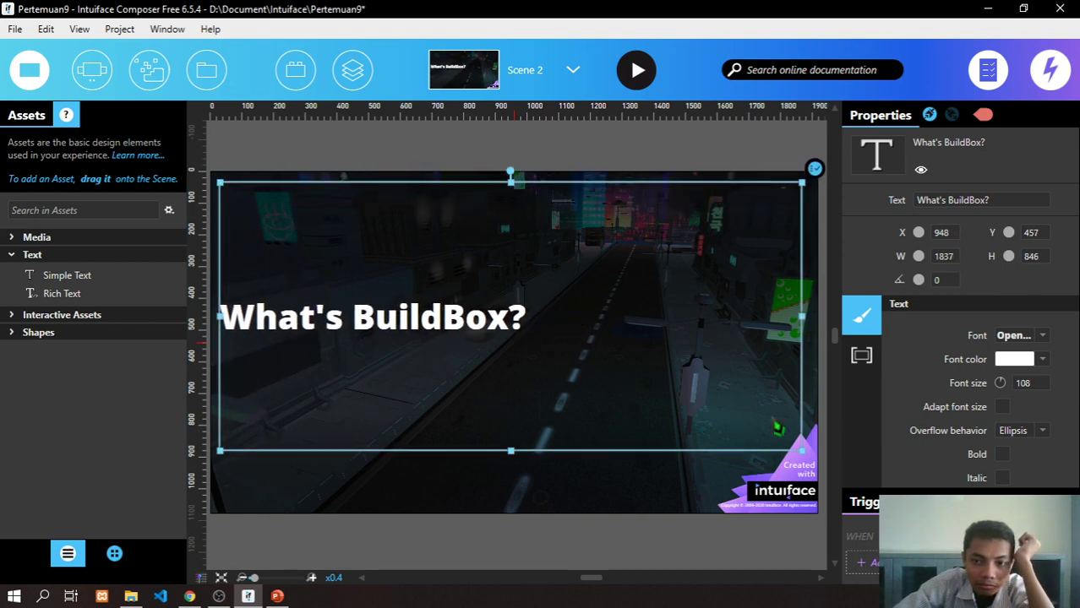
left_click_drag(803, 449, 703, 287)
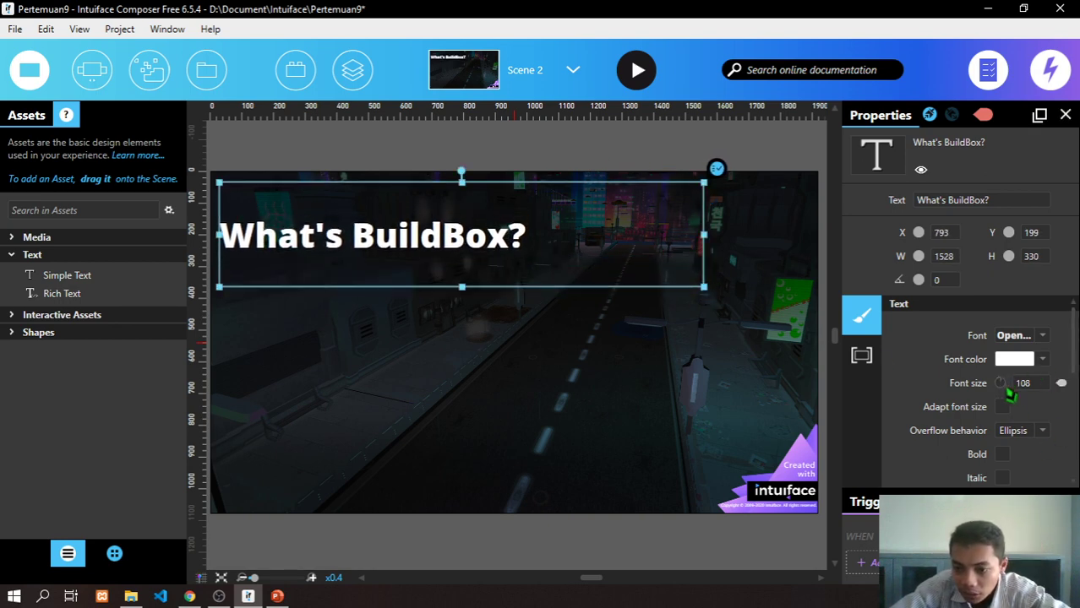
left_click_drag(1009, 394, 1010, 379)
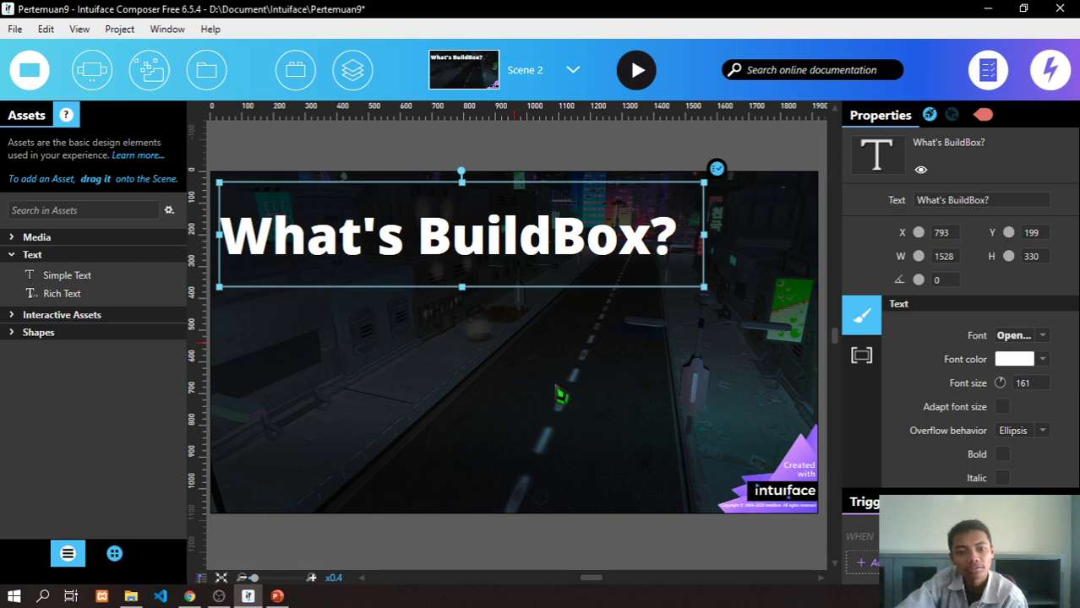
- Change the heading's font style to Open Sans SemiBold and reduce its text box height to about 233
left_click(1041, 335)
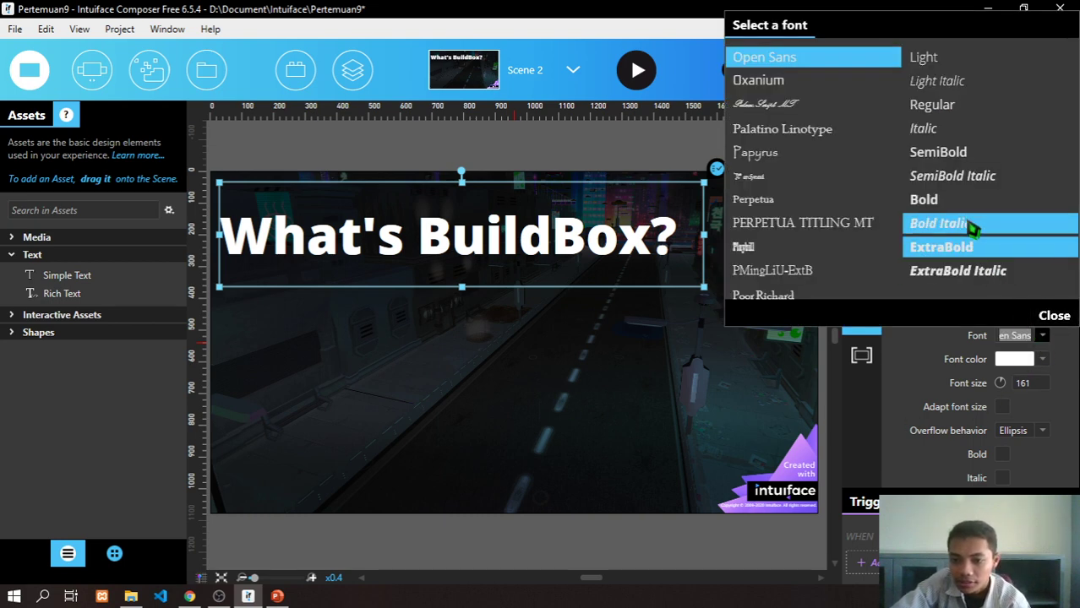
left_click(971, 155)
left_click(673, 391)
left_click(615, 365)
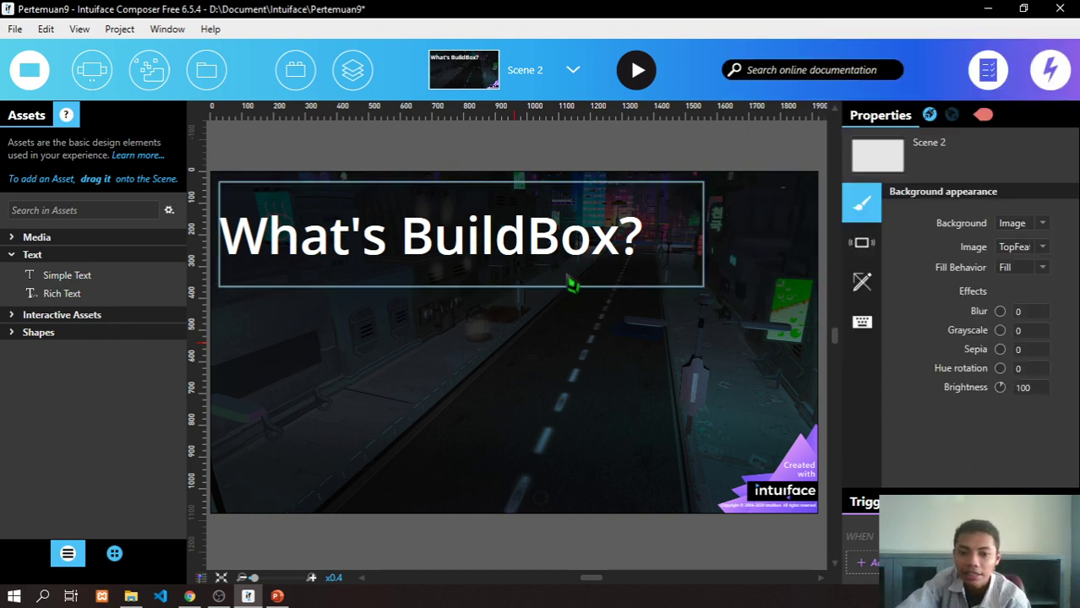
left_click(563, 288)
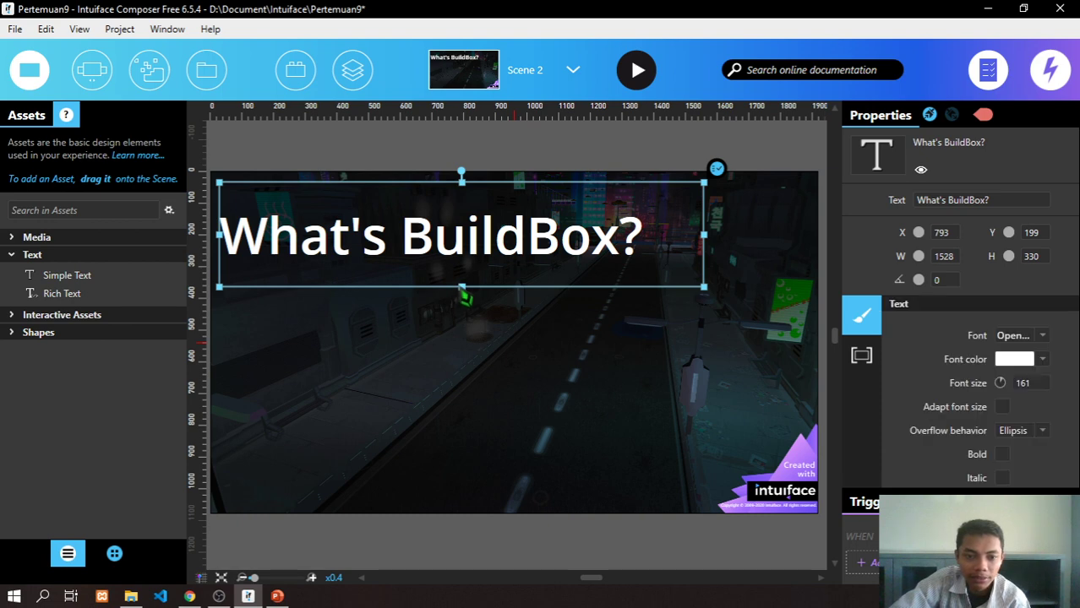
left_click_drag(462, 299, 462, 256)
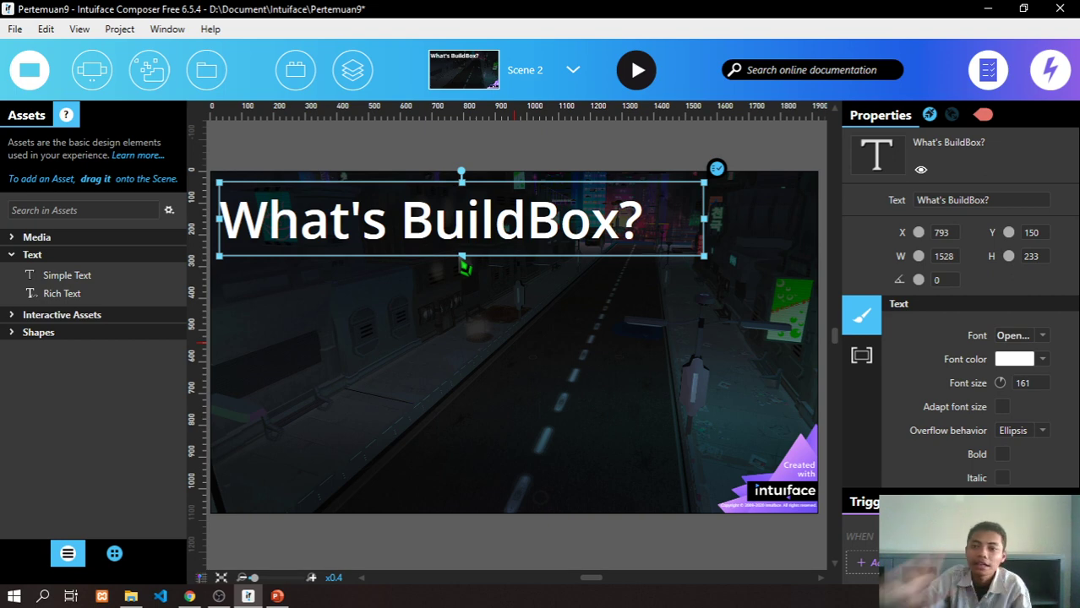
- Add the round Info White button to the right of the heading, about 235 by 232 and vertically aligned with it
left_click(25, 254)
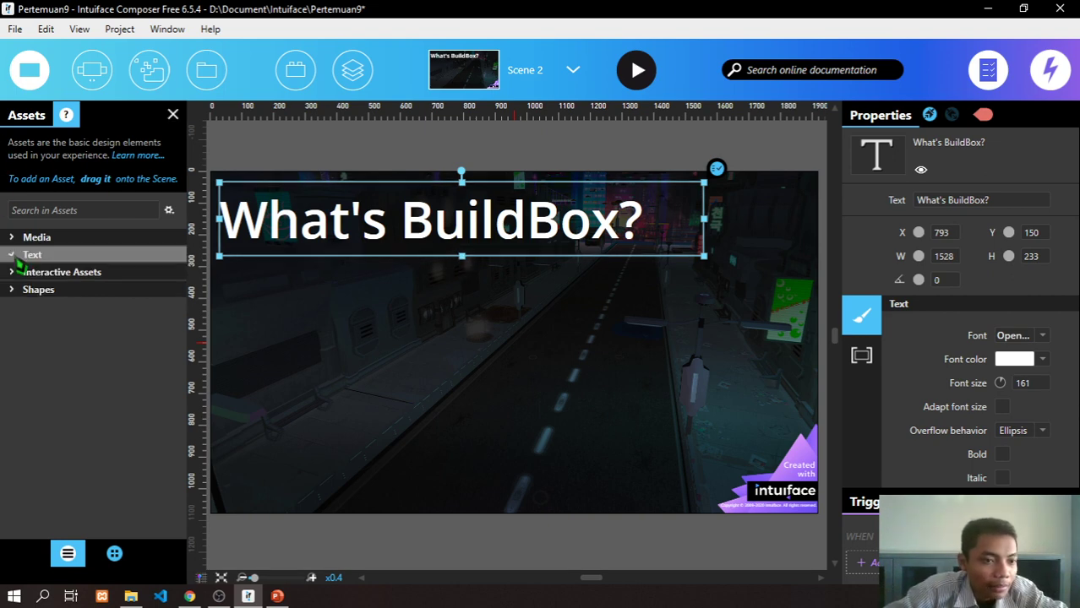
left_click(159, 76)
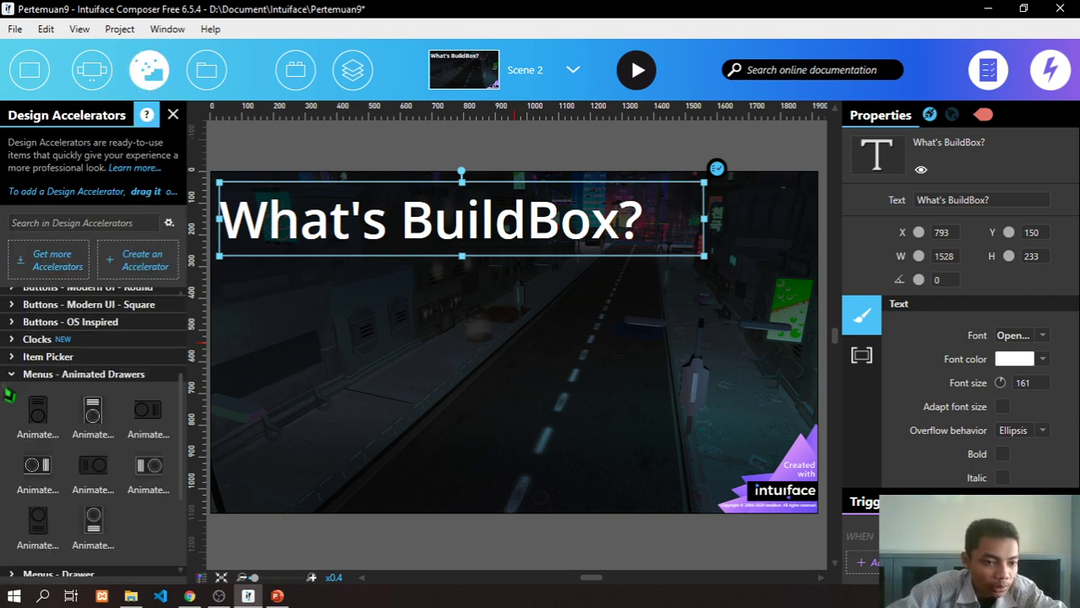
left_click(34, 395)
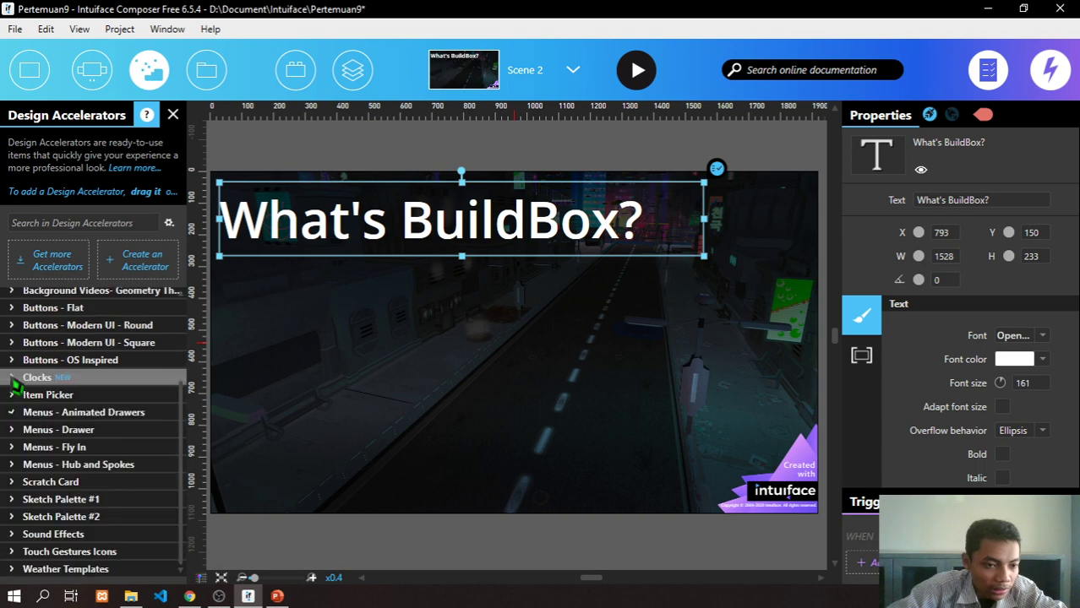
left_click(15, 330)
scroll(84, 385, "down", 10)
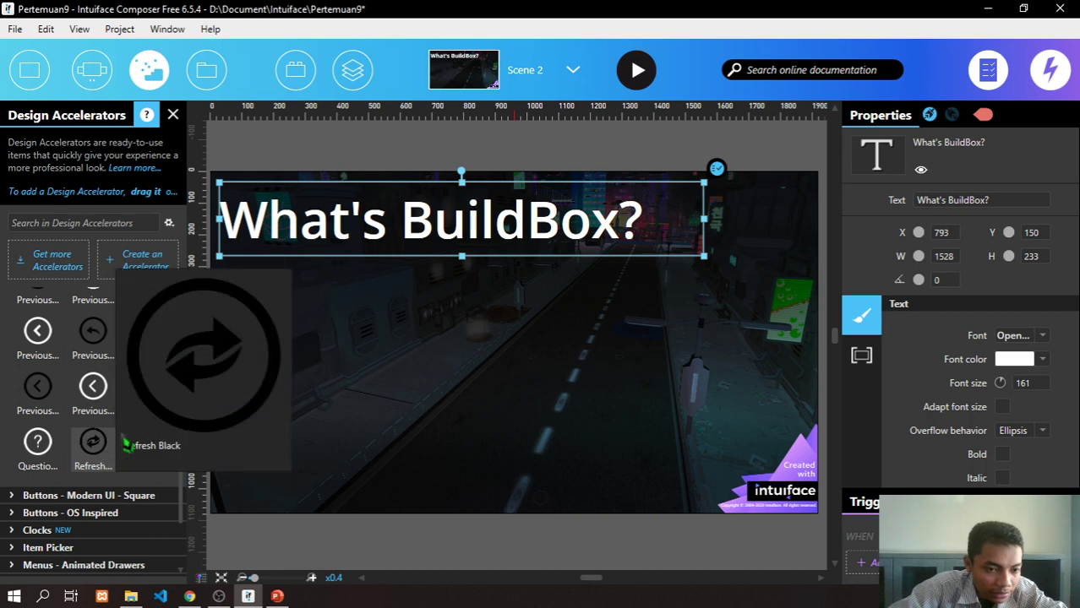
scroll(145, 397, "up", 6)
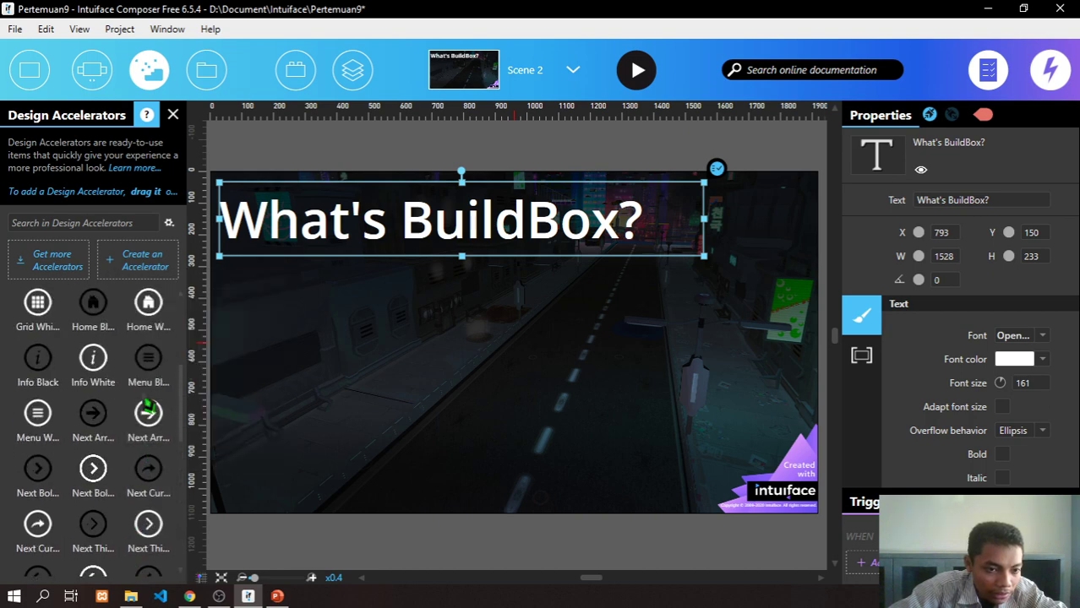
left_click_drag(93, 358, 732, 255)
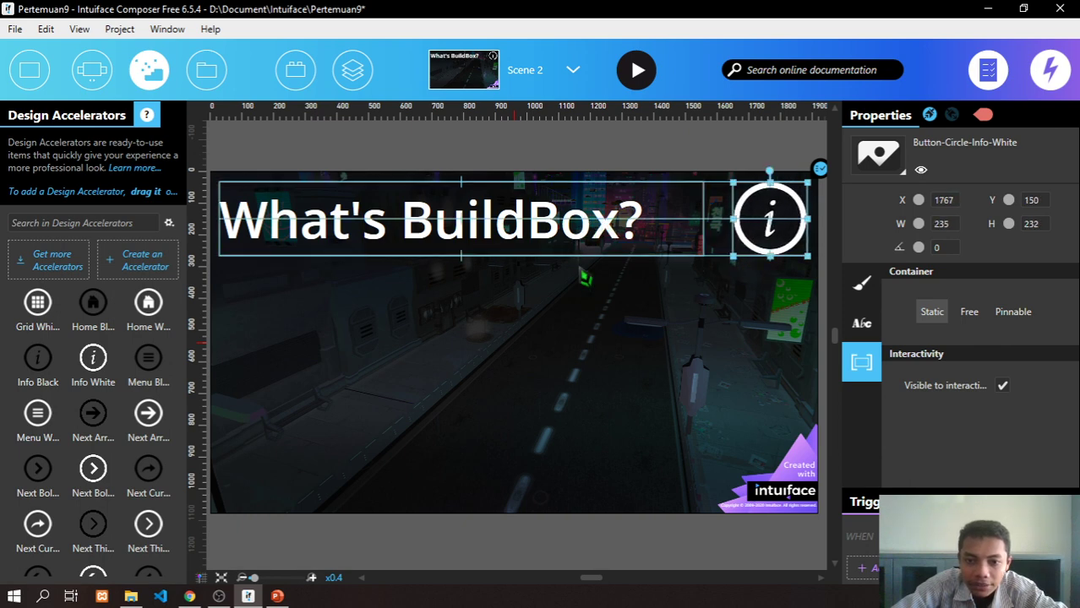
left_click(673, 247)
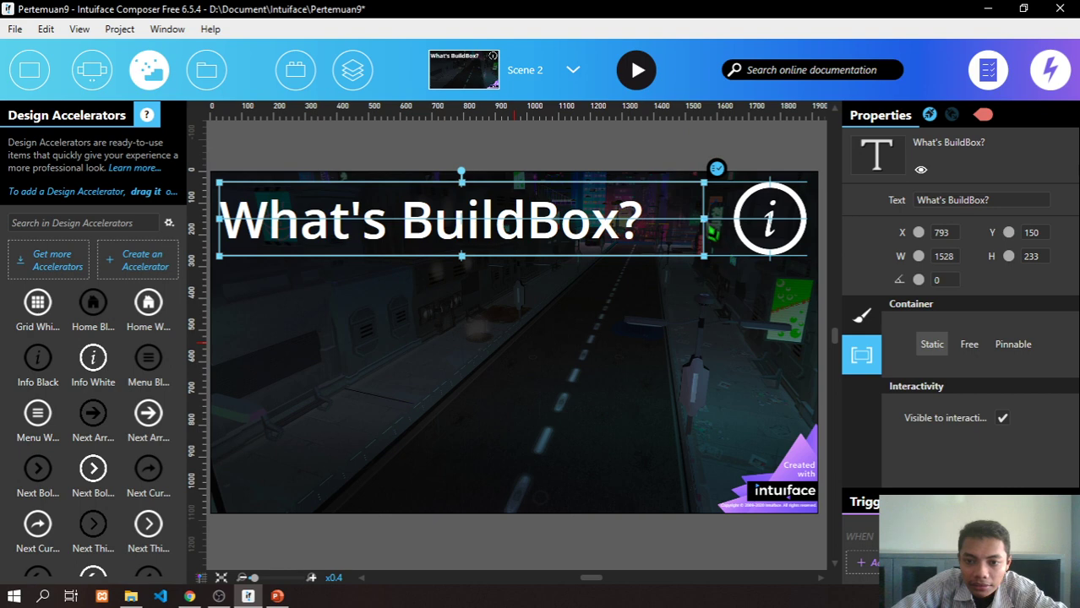
left_click(699, 335)
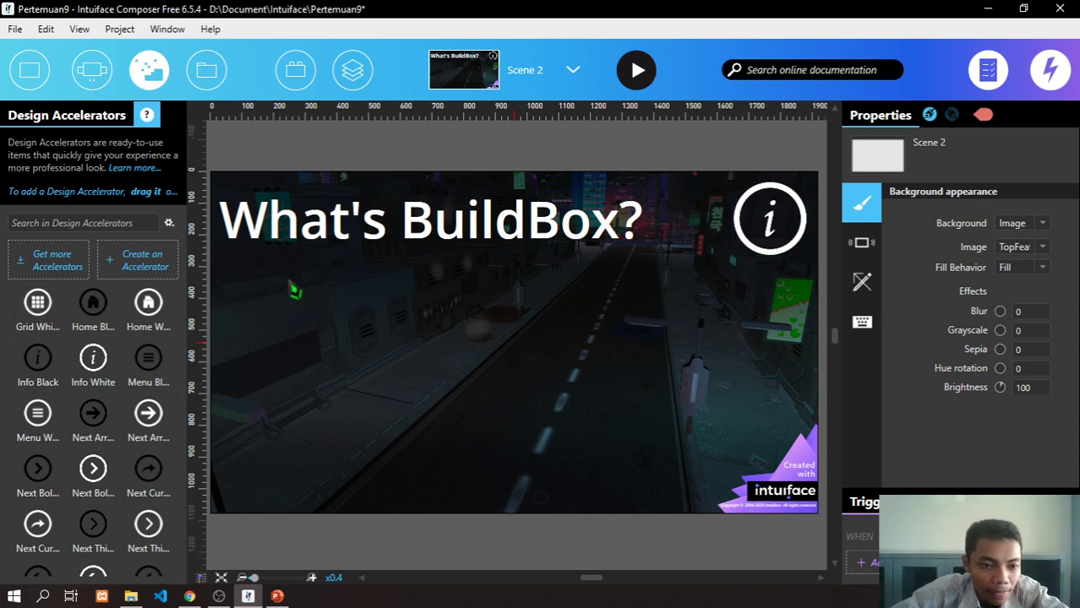
- Add a Rectangle shape, 300 by 200, to the middle of Scene 2
left_click(146, 82)
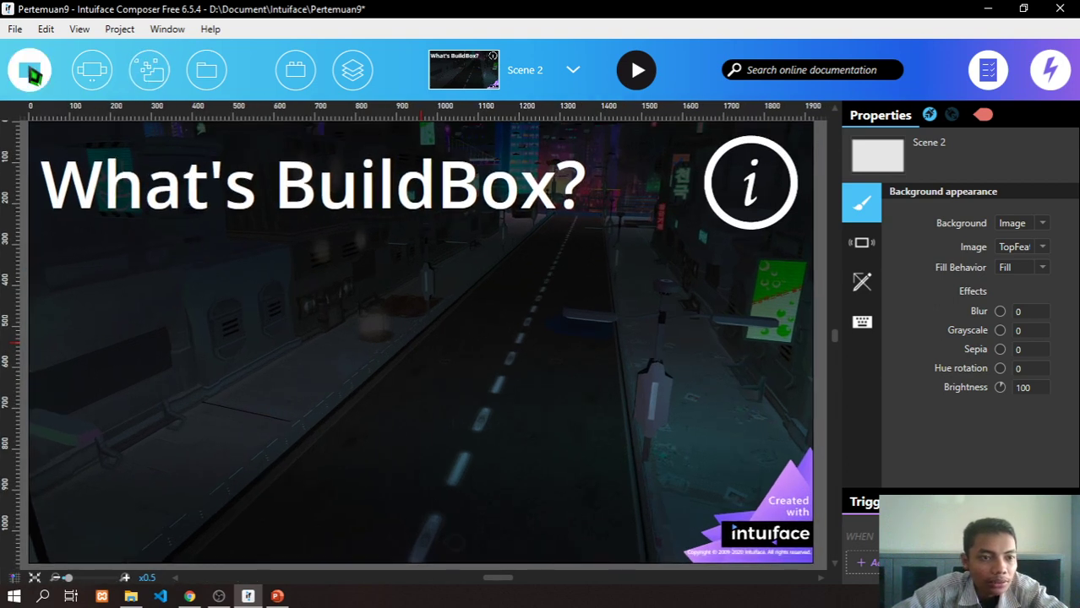
left_click(30, 73)
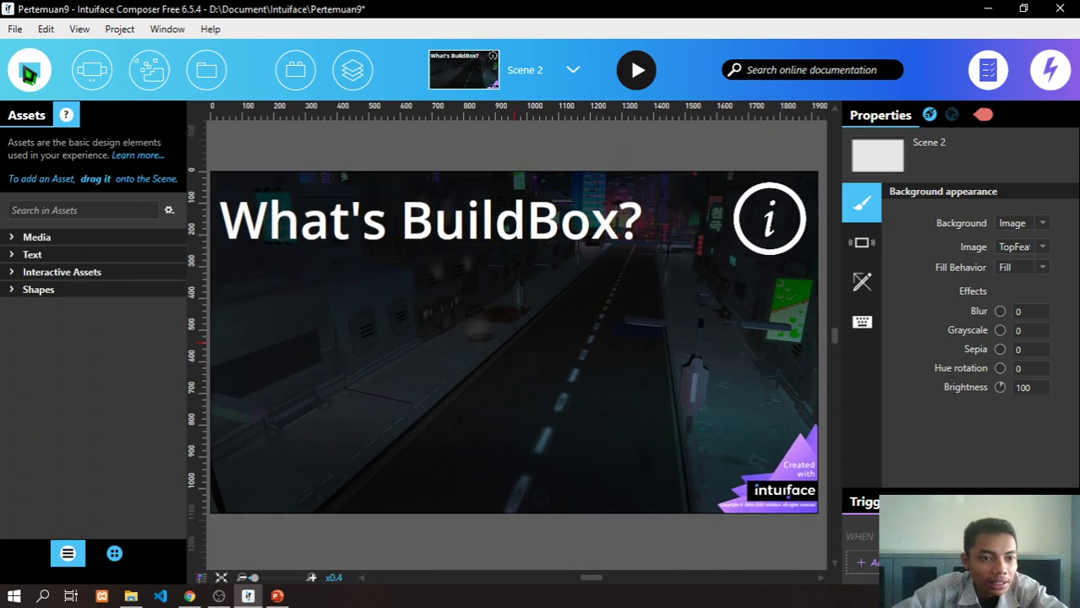
left_click(12, 240)
left_click(12, 239)
left_click(17, 292)
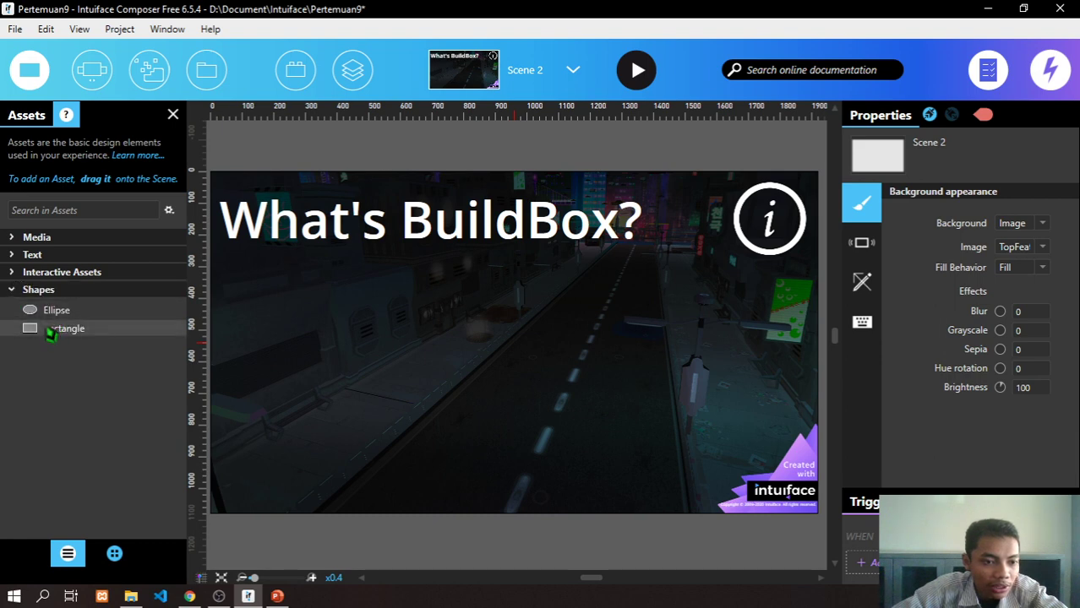
double_click(50, 328)
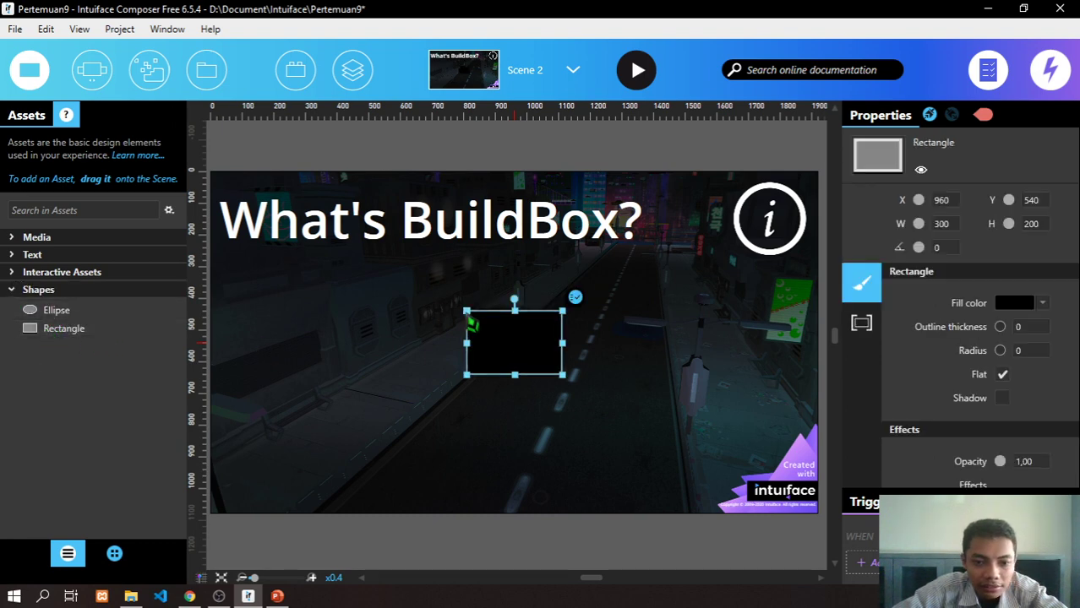
- Enlarge the rectangle to about 1760 by 704 and center it below the heading at about X 960, Y 665
left_click_drag(471, 309, 227, 272)
left_click_drag(562, 375, 809, 507)
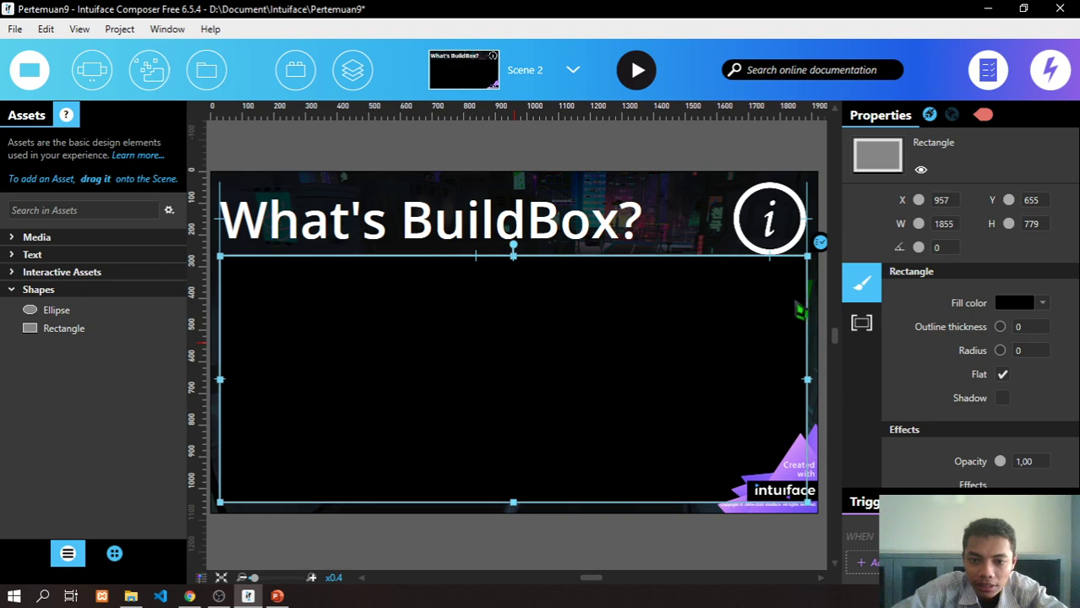
left_click_drag(820, 242, 800, 262)
left_click_drag(513, 361, 533, 338)
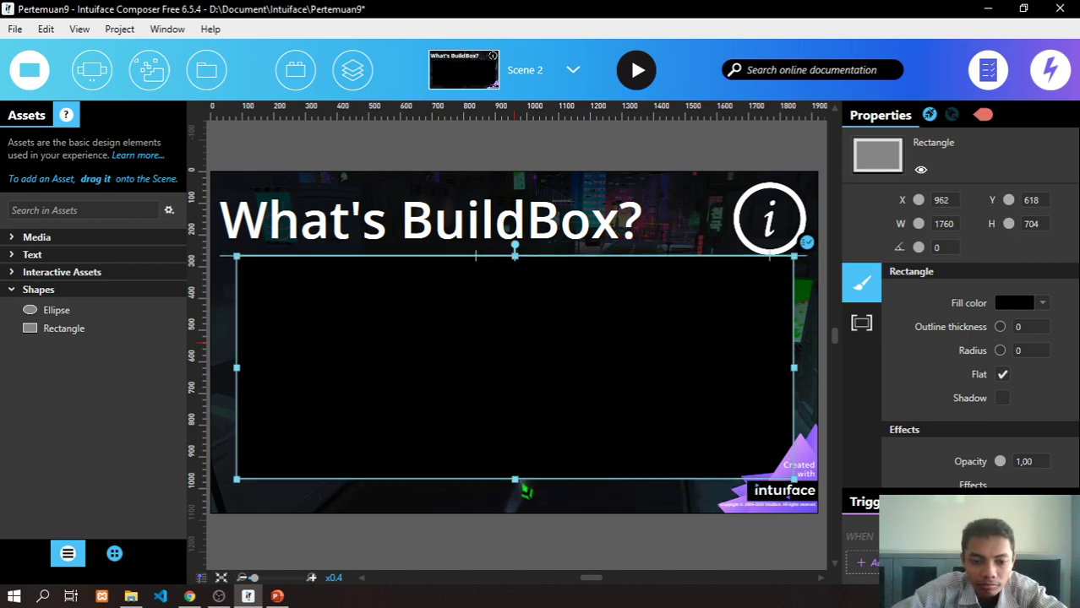
left_click_drag(522, 487, 524, 505)
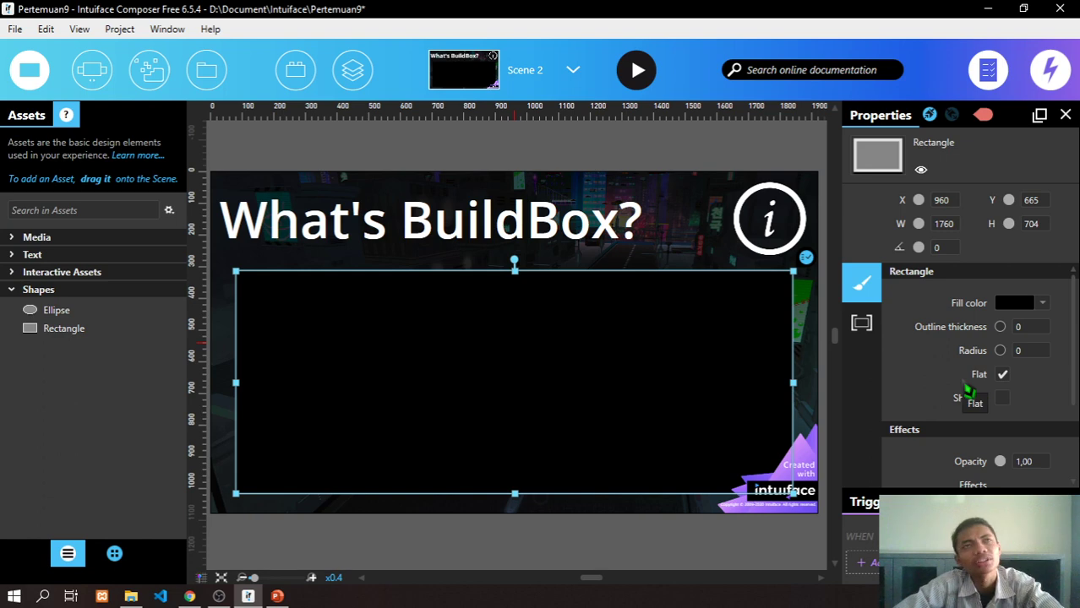
- Change the rectangle's fill color to solid white, #FFFFFFFF
left_click(1002, 398)
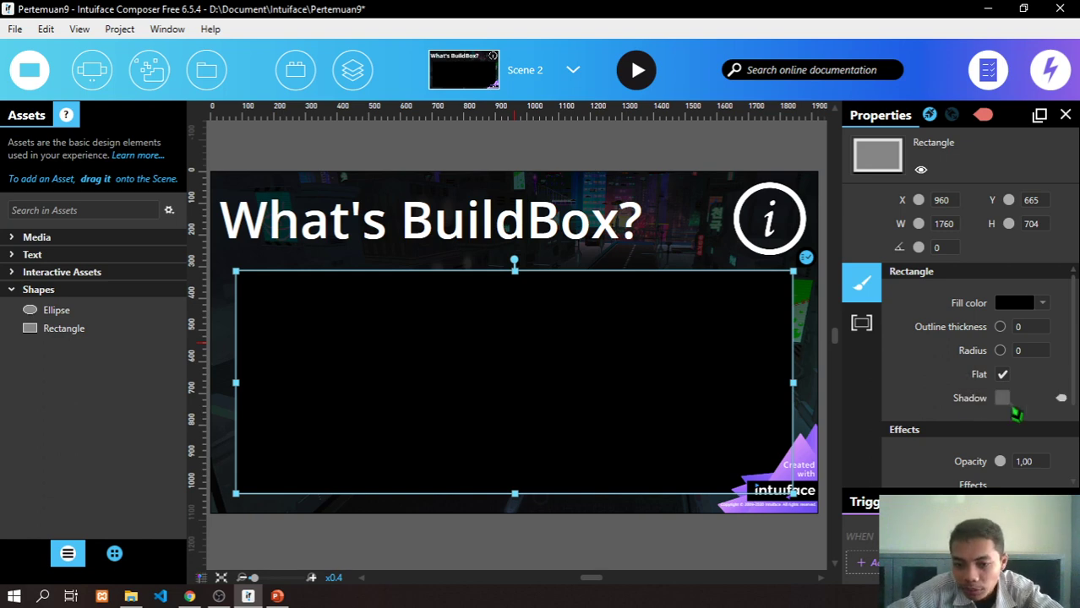
left_click(1043, 304)
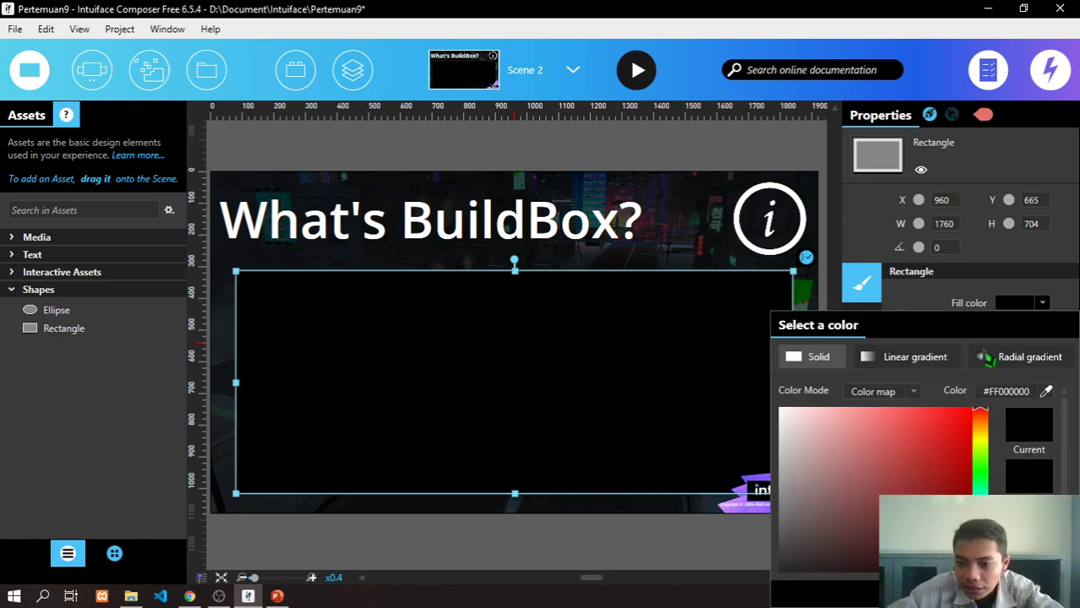
left_click_drag(843, 435, 765, 405)
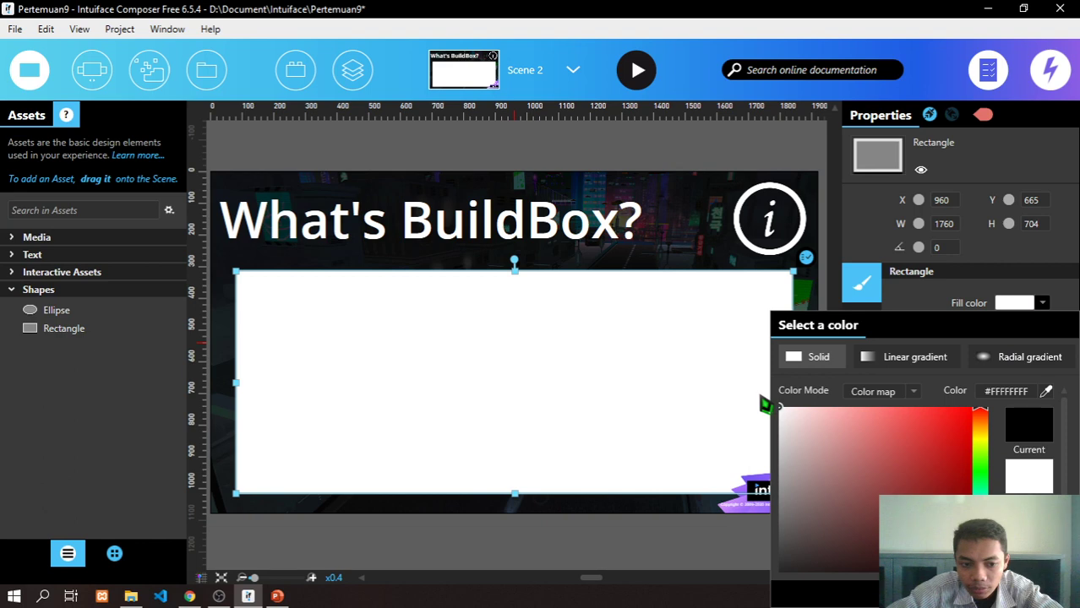
left_click(947, 310)
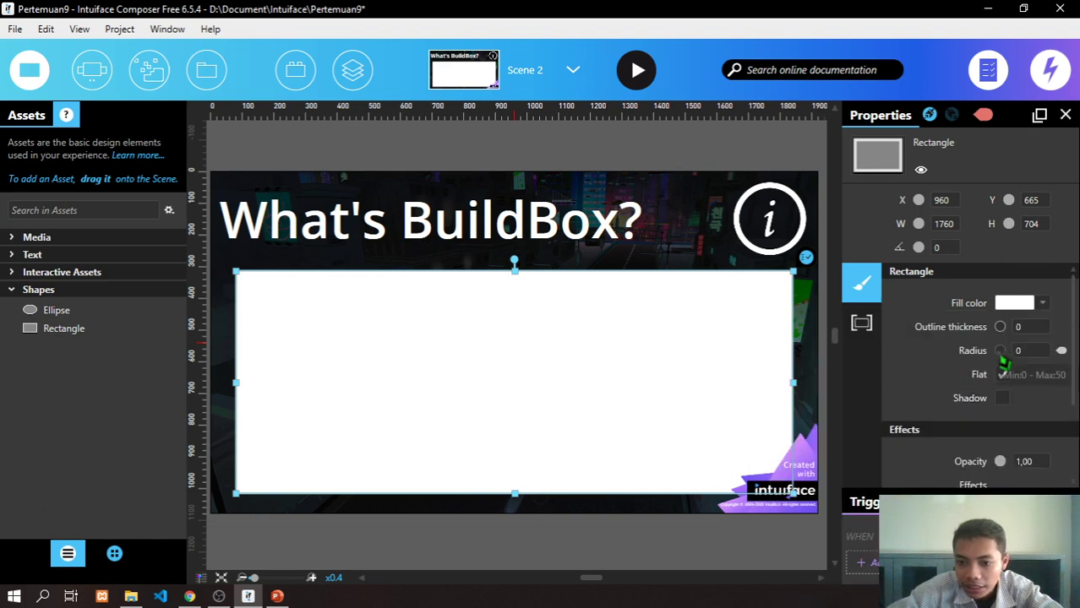
- Round the white rectangle's corners with a radius above 16 and shift it to about X 958, Y 670
left_click_drag(1001, 356, 1017, 355)
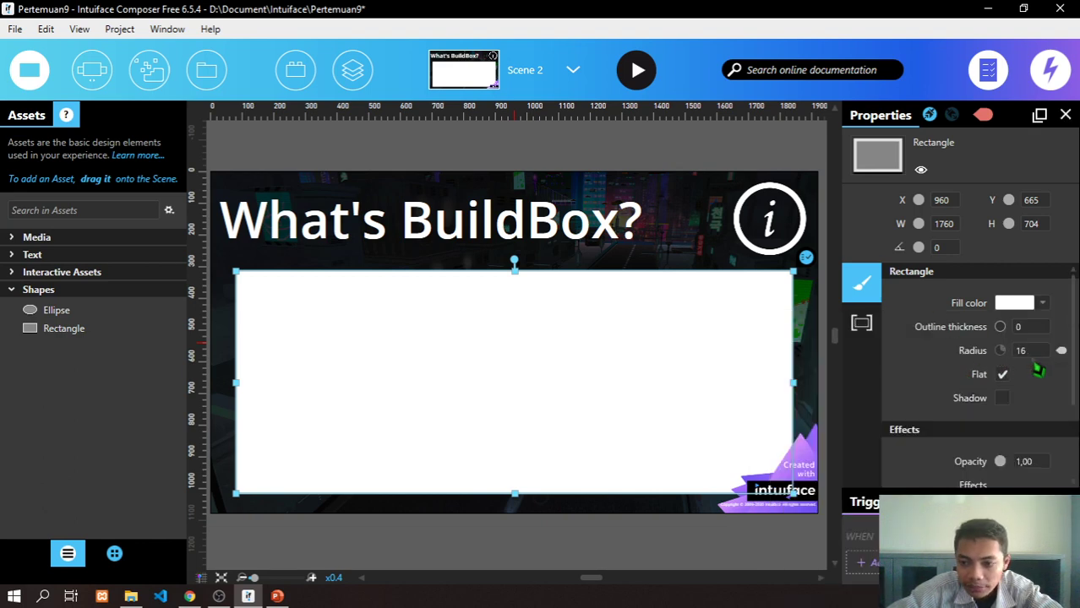
scroll(802, 354, "down", 1)
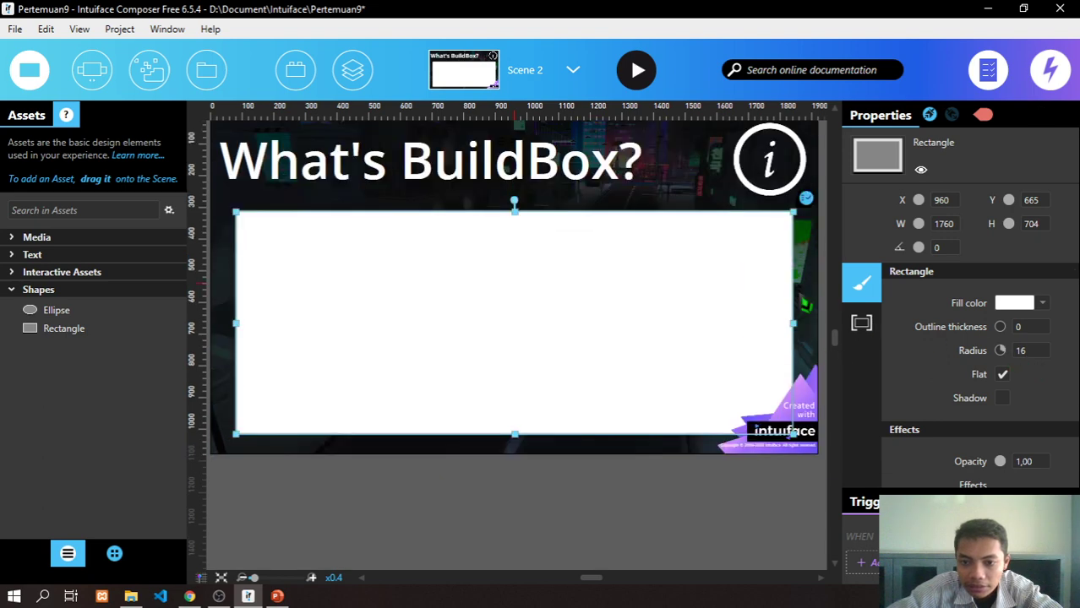
left_click(819, 318)
scroll(831, 319, "up", 1)
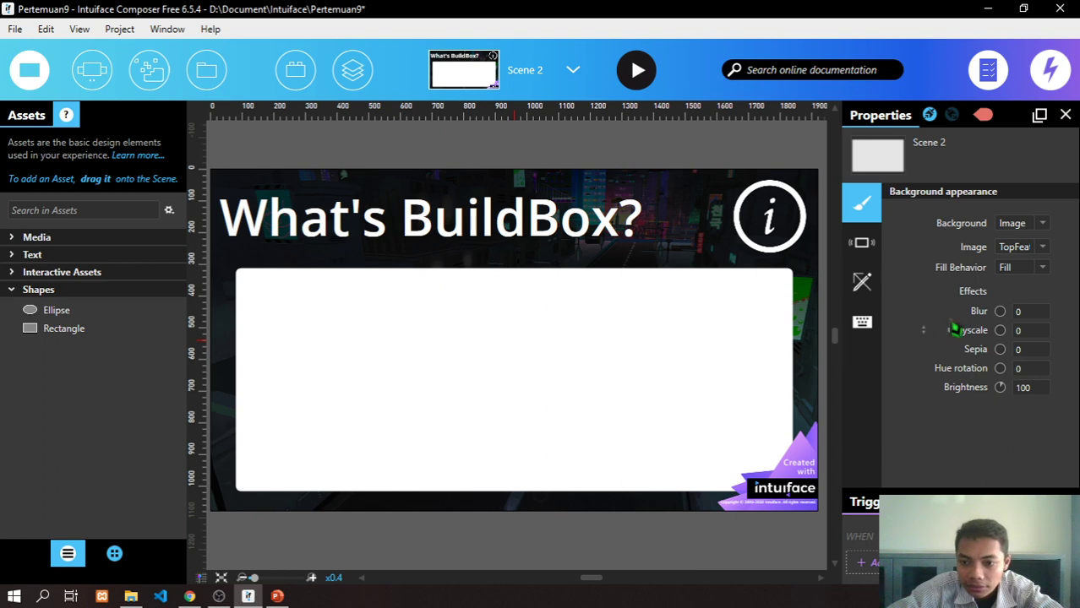
left_click(719, 308)
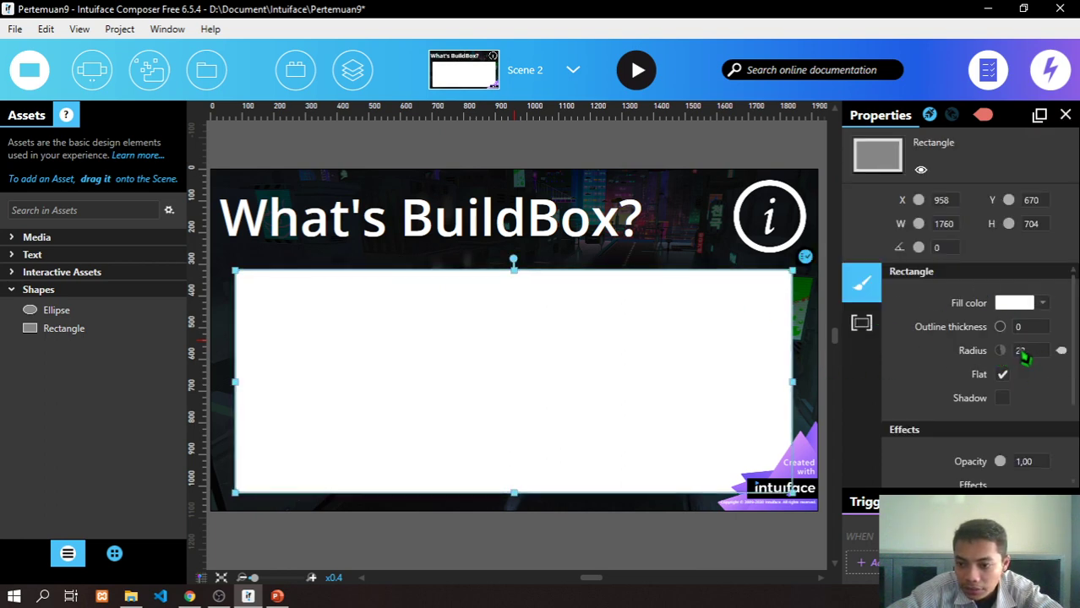
left_click(771, 146)
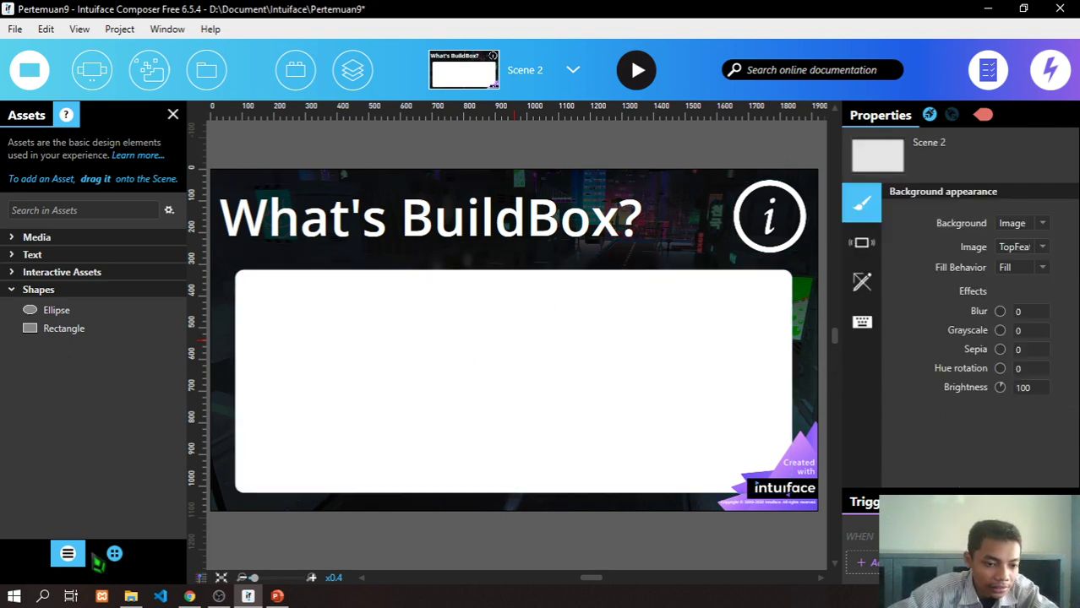
left_click(11, 289)
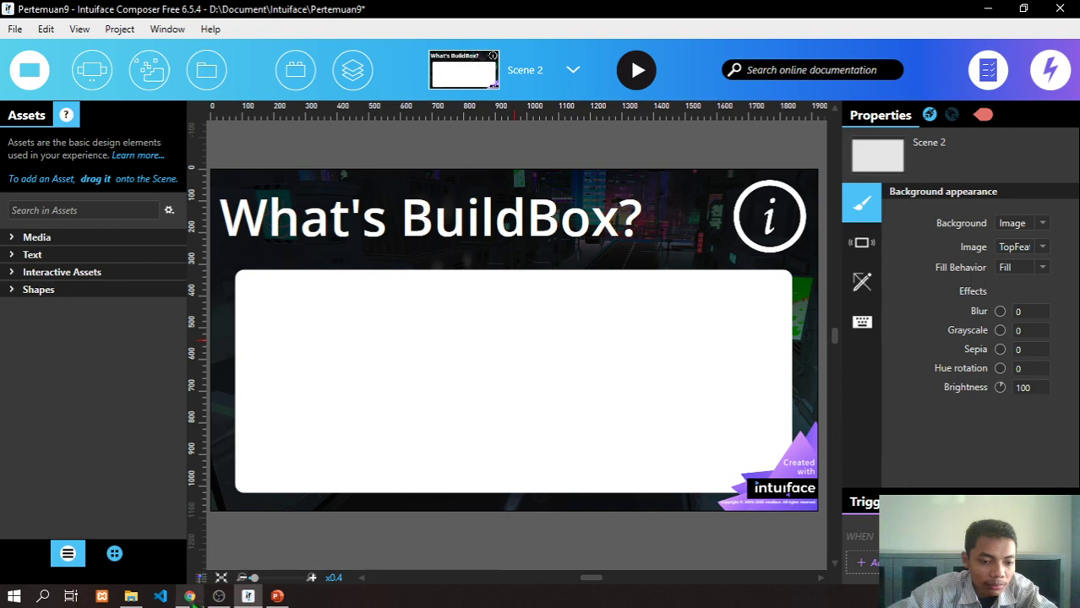
left_click(189, 597)
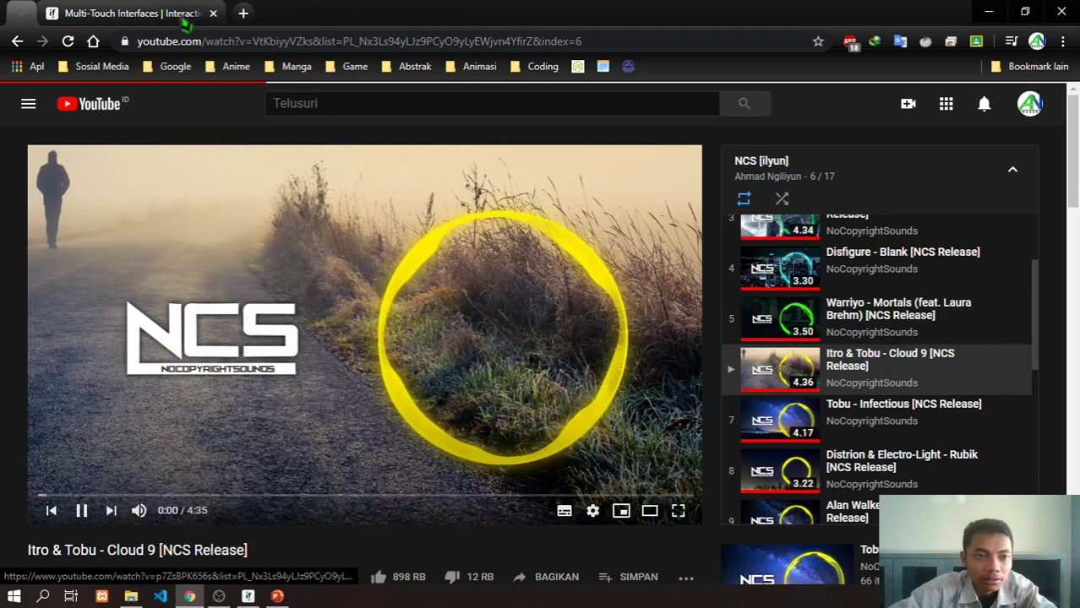
left_click(136, 12)
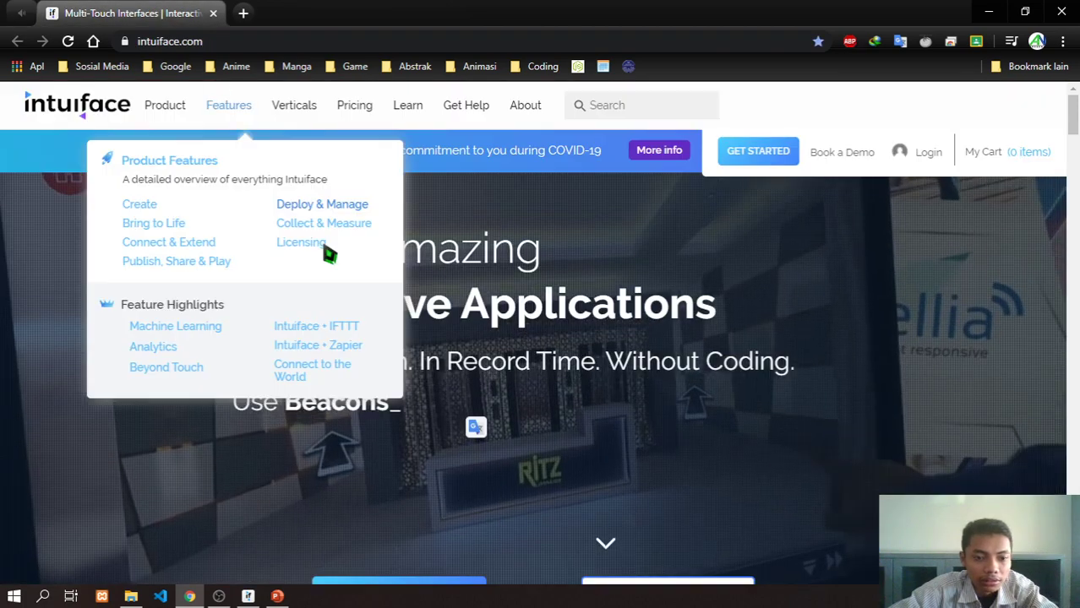
key("alt+Tab")
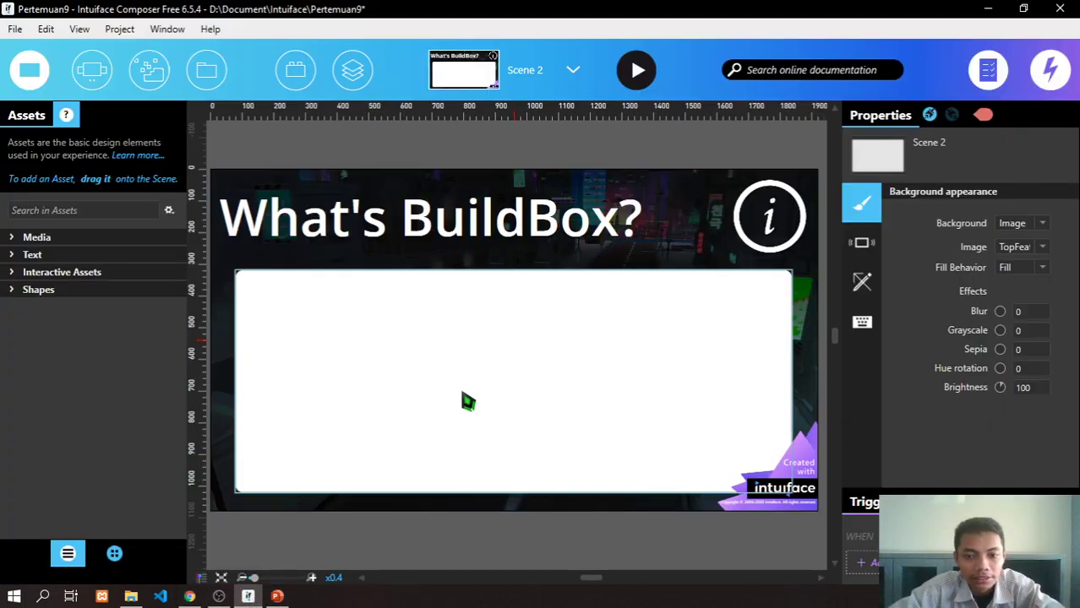
- Add a Simple Text asset to the scene's middle and lock the white rectangle in the scene structure
left_click(32, 255)
left_click_drag(40, 277, 337, 323)
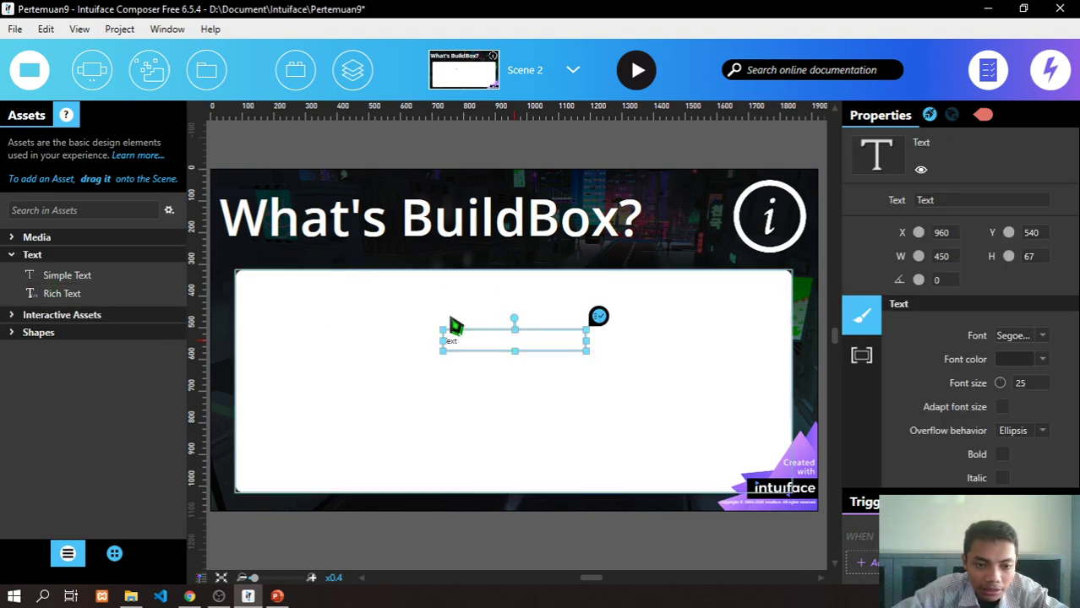
left_click(460, 332)
left_click_drag(638, 379, 659, 385)
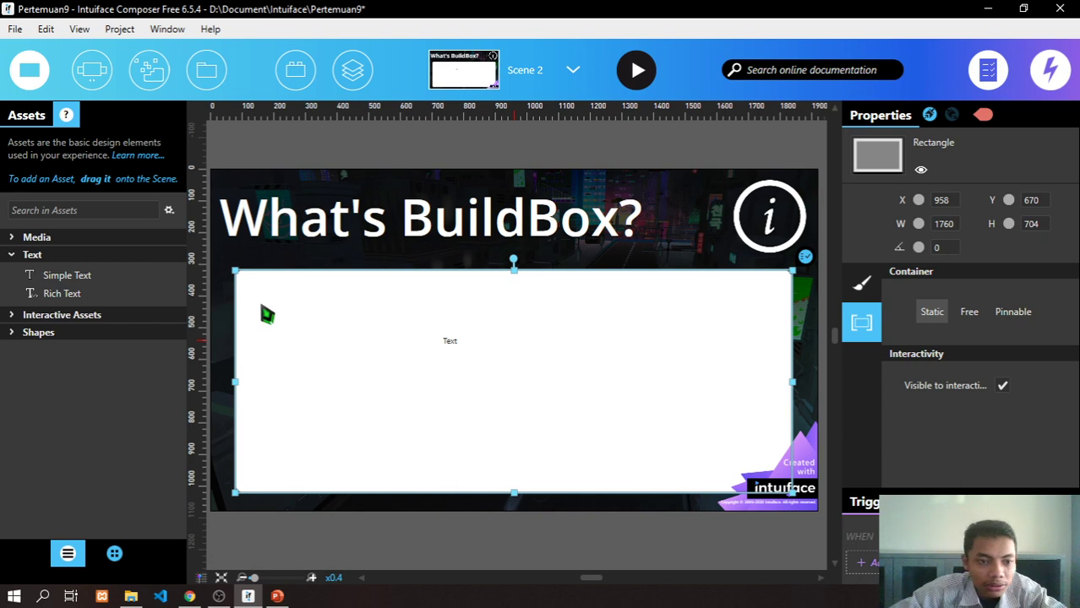
left_click(354, 72)
left_click(199, 248)
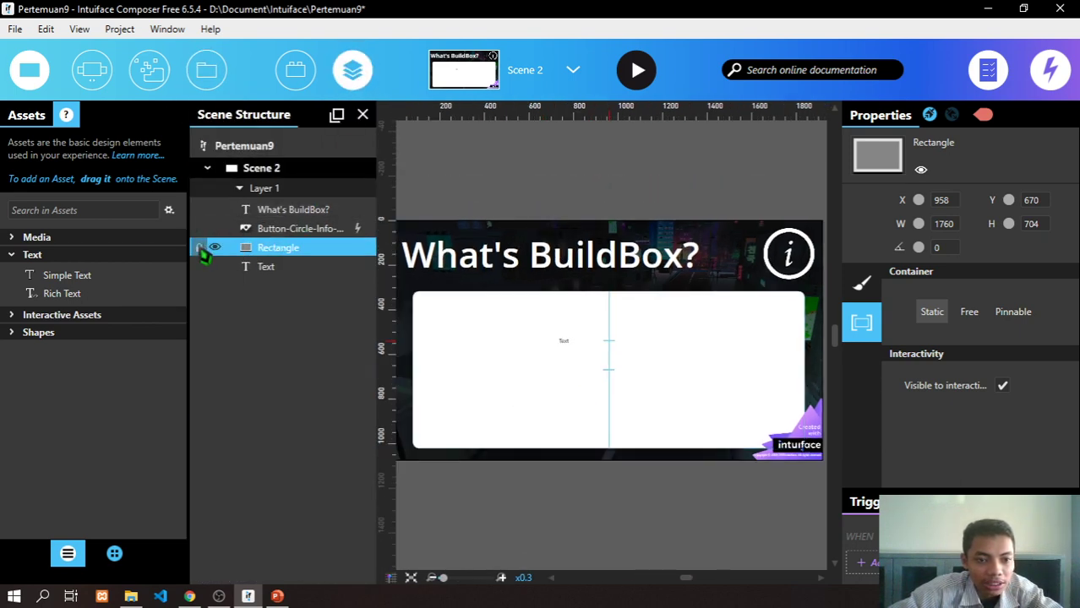
- Change the new text asset's wording to "BuildBox" and its font size to 47
left_click(307, 271)
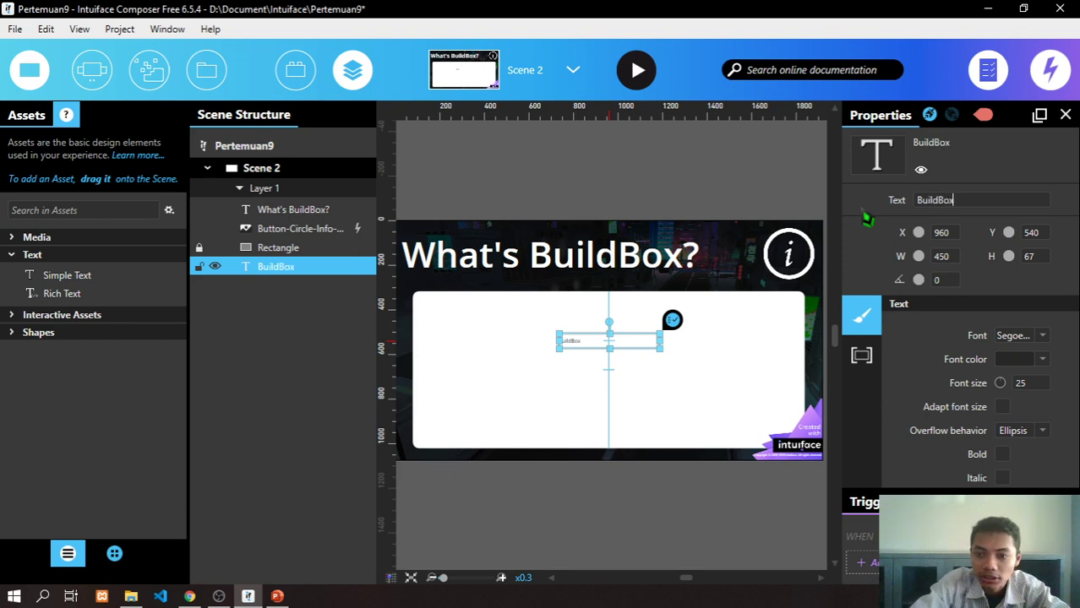
key("Return")
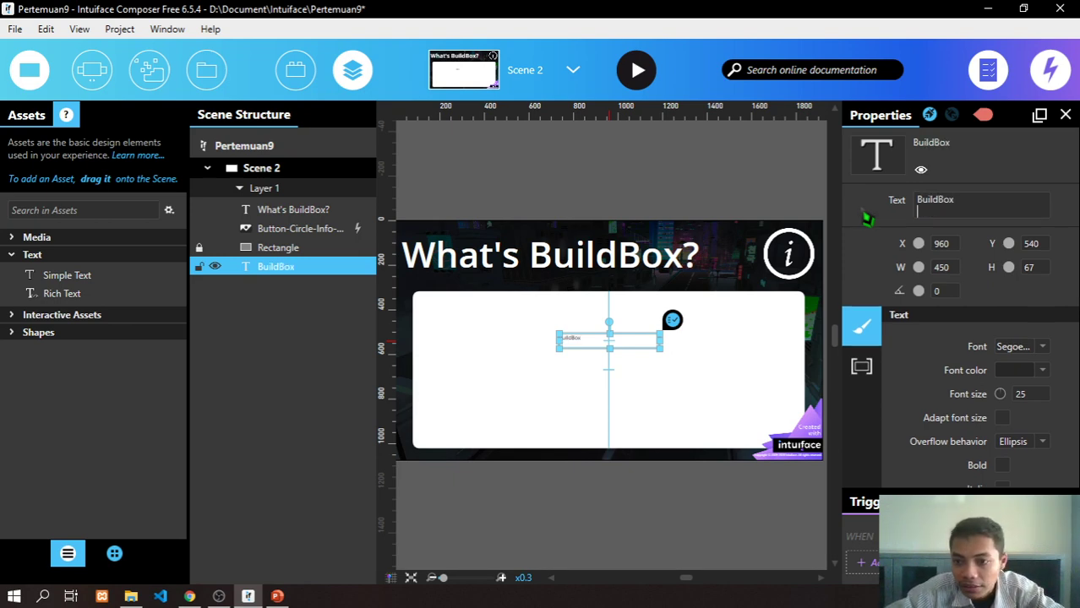
key("BackSpace")
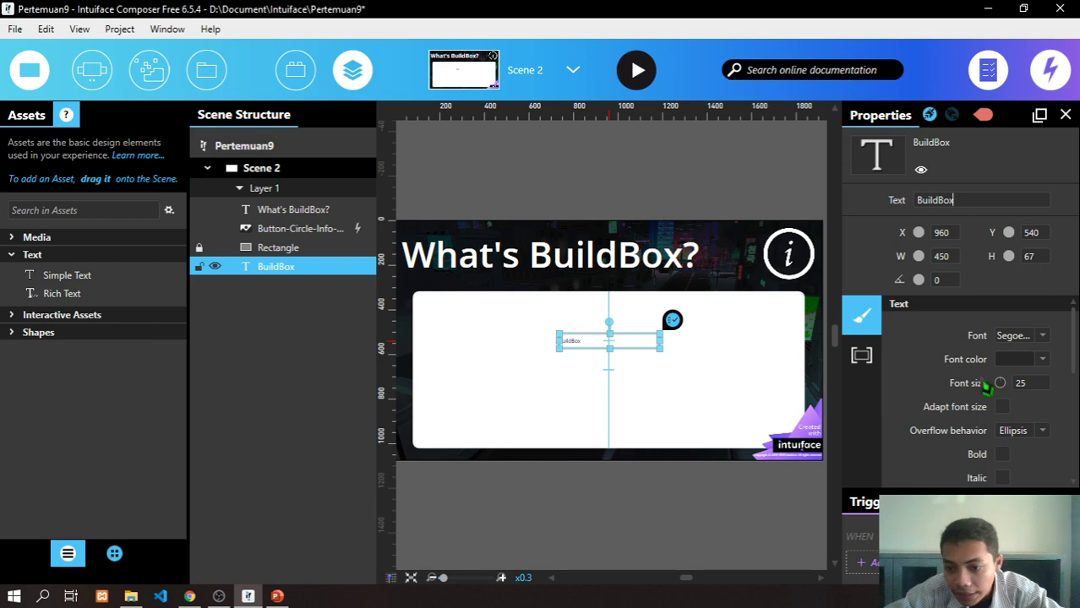
left_click_drag(1044, 395, 955, 404)
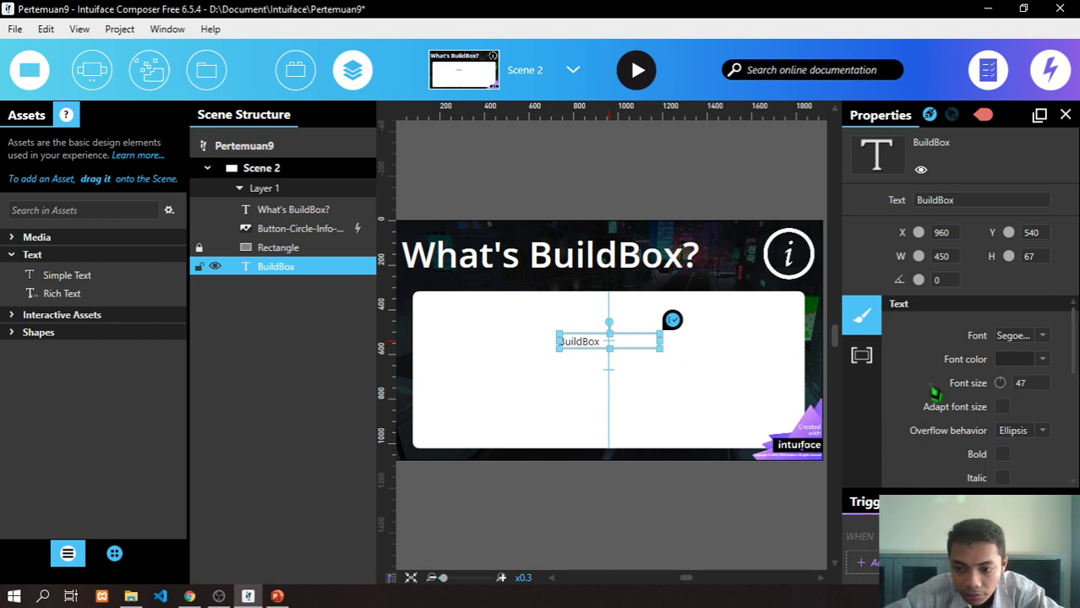
- Set the BuildBox text's font to Open Sans with the SemiBold style
left_click(1036, 336)
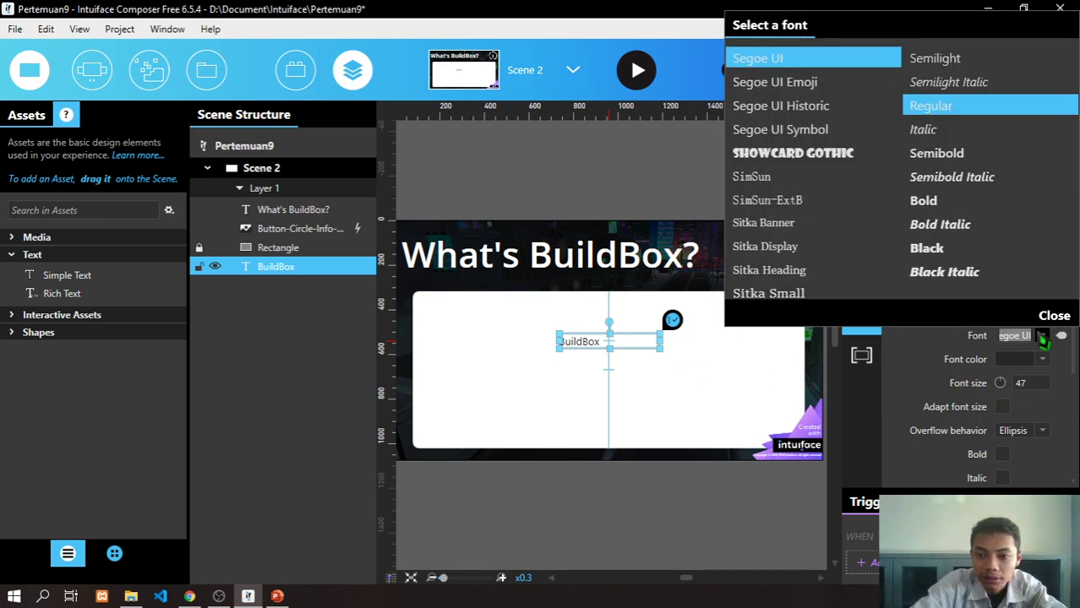
type("op")
left_click(807, 61)
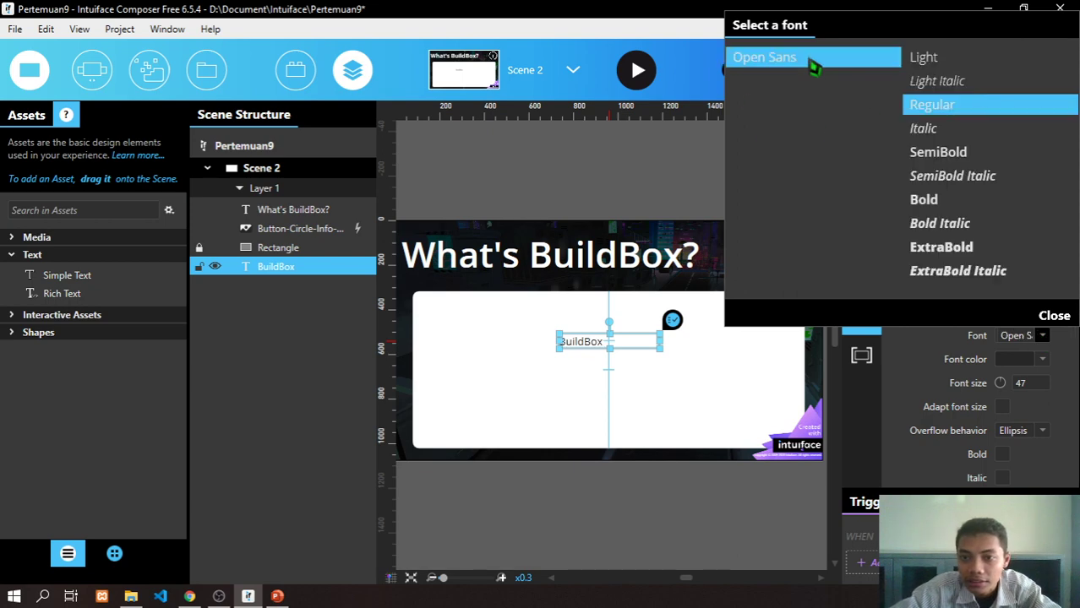
left_click(957, 154)
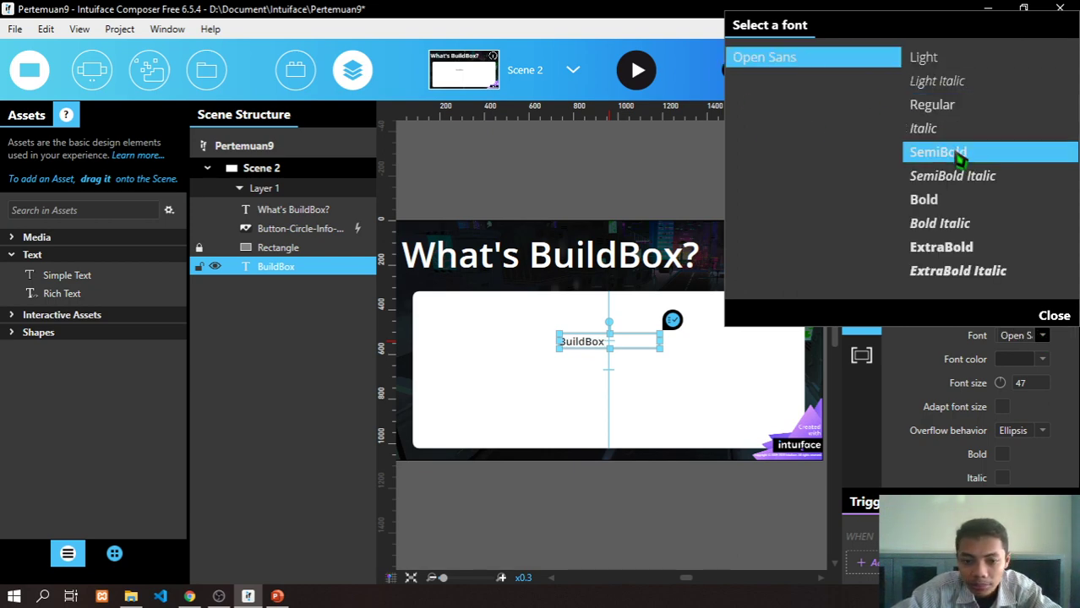
- Place the BuildBox text box in the white rectangle's upper-left corner at about 667 by 138 and set its font size to 92
left_click_drag(630, 348, 572, 335)
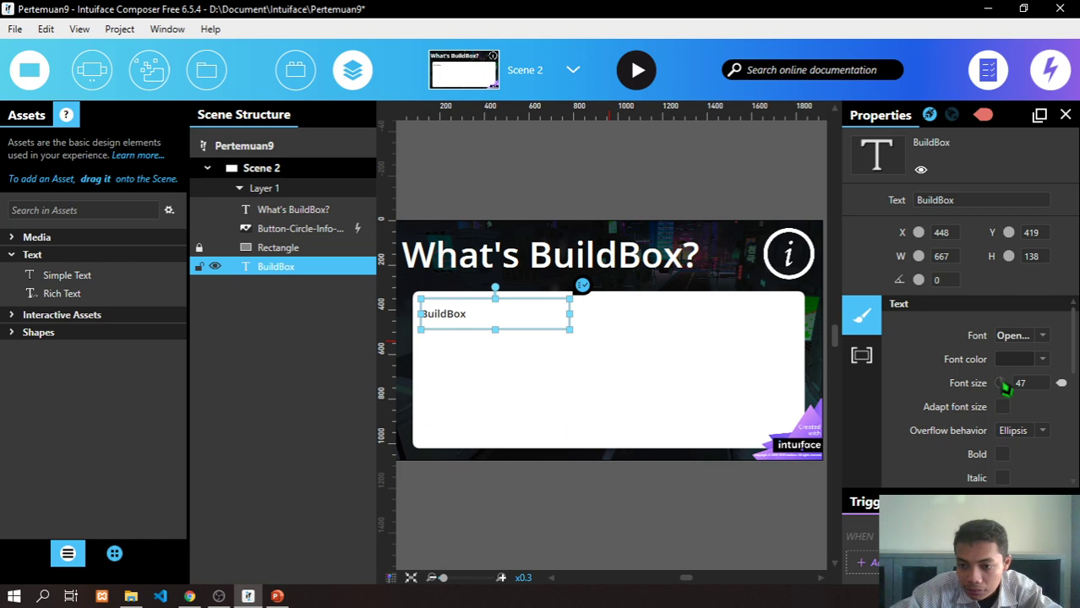
left_click_drag(1005, 386, 1056, 394)
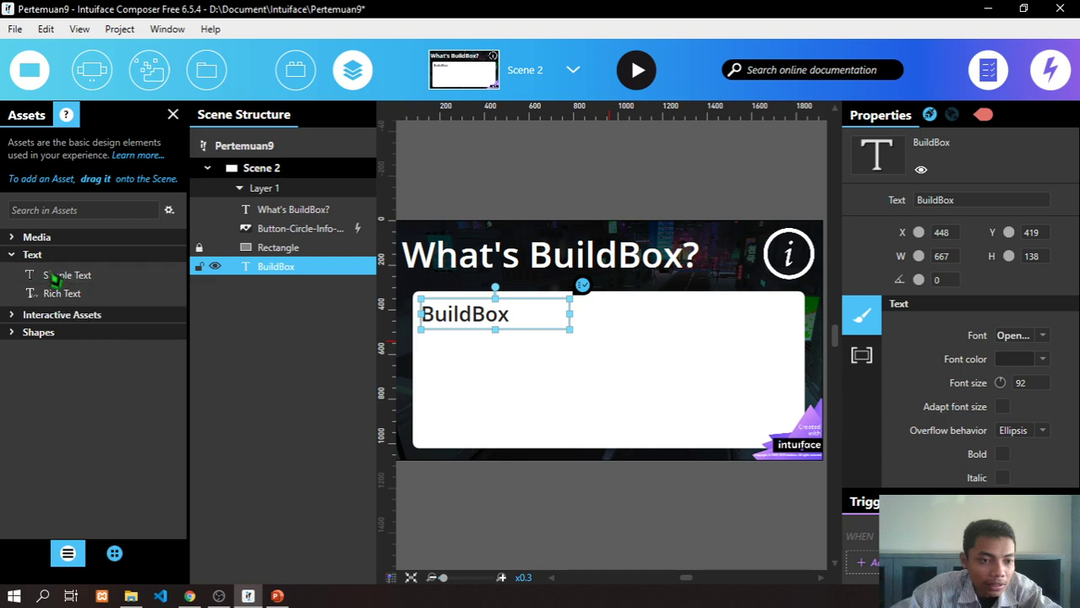
- Add an Image asset to the middle of Scene 2
left_click(26, 254)
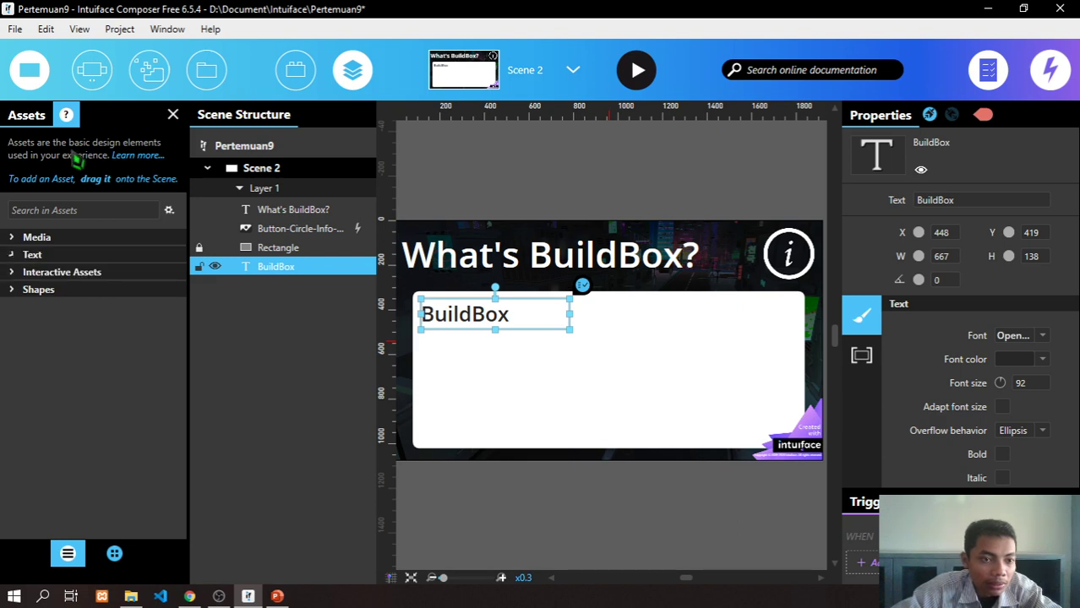
left_click(18, 240)
double_click(54, 260)
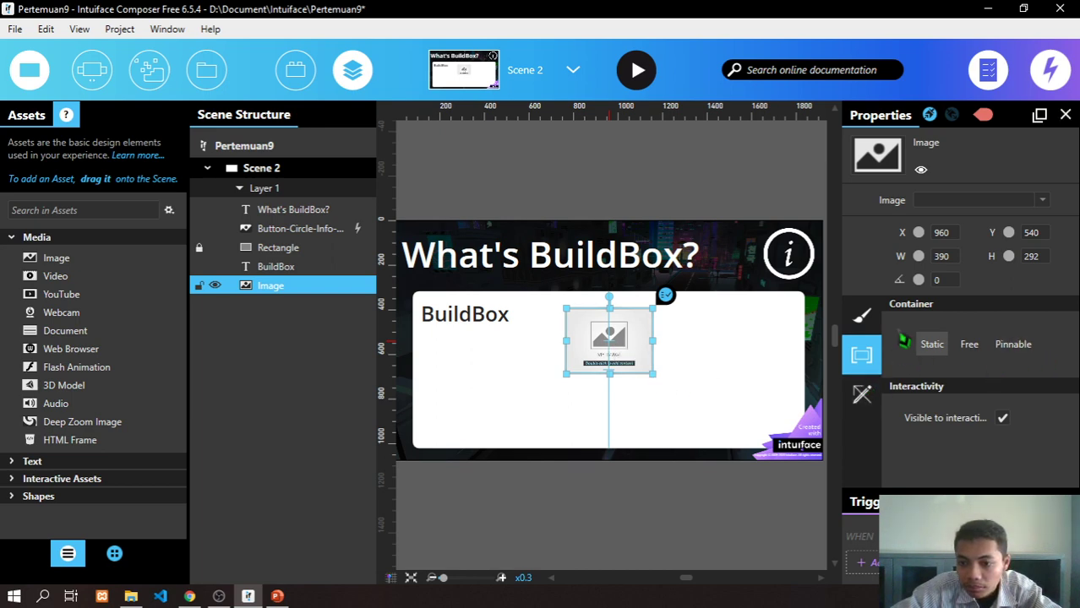
left_click(862, 315)
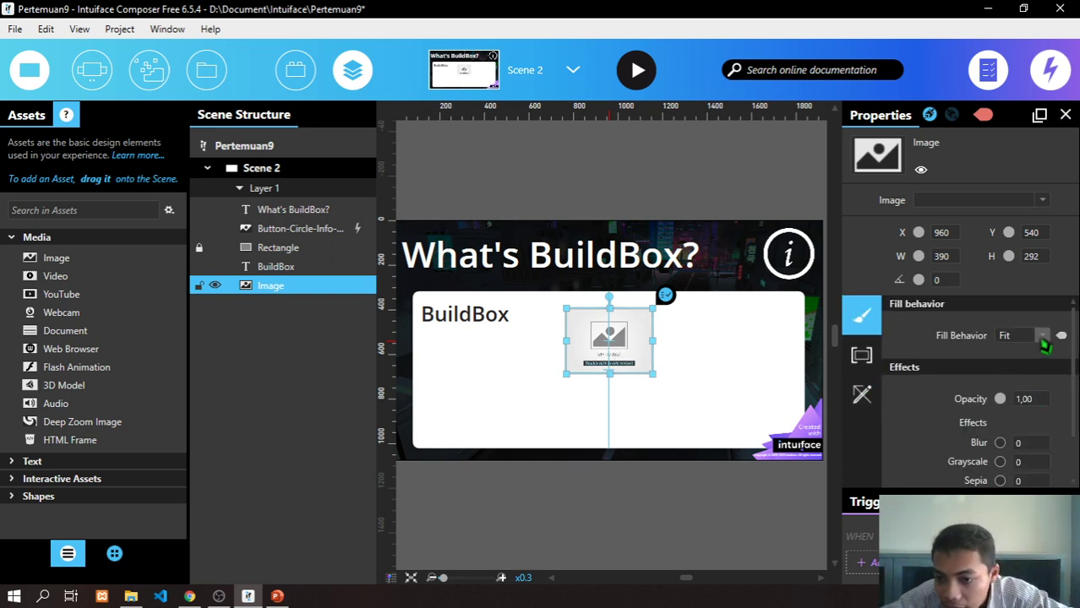
scroll(943, 439, "down", 1)
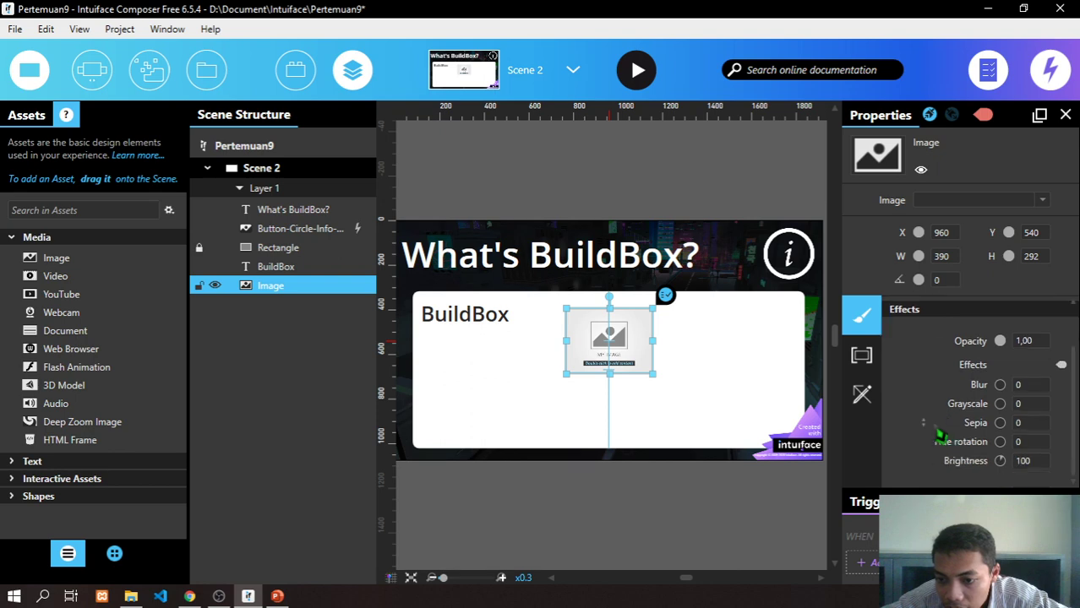
scroll(908, 437, "up", 1)
left_click(861, 356)
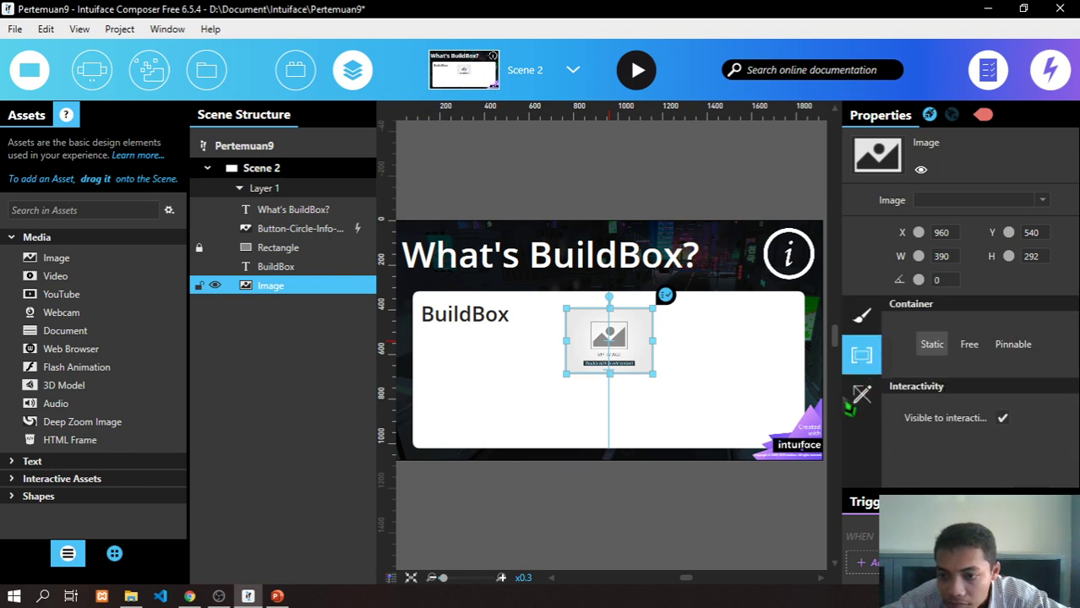
left_click(858, 397)
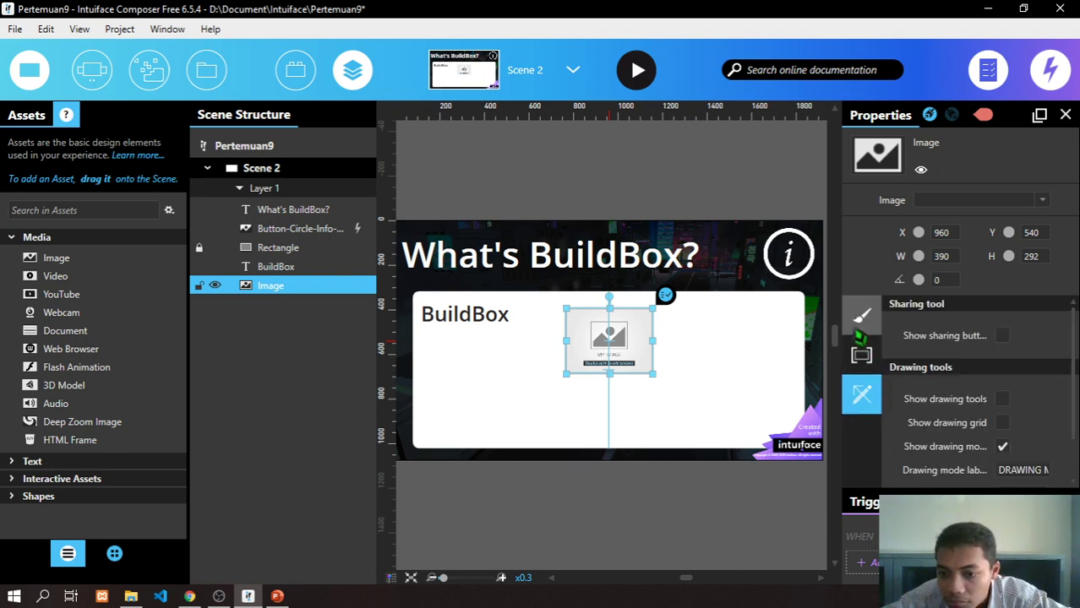
left_click(858, 329)
- Set the Image asset's source to logo_3.2.0.png from the Content Library and shrink it to about 241 by 180 beside the BuildBox text
left_click(1042, 200)
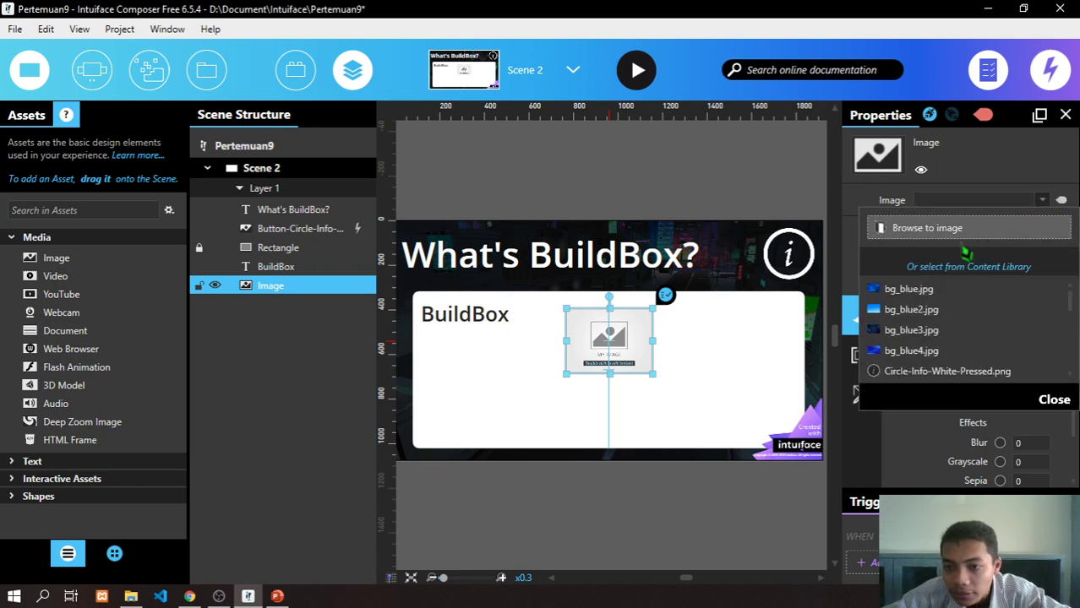
scroll(940, 303, "down", 1)
scroll(940, 304, "down", 3)
scroll(933, 311, "up", 2)
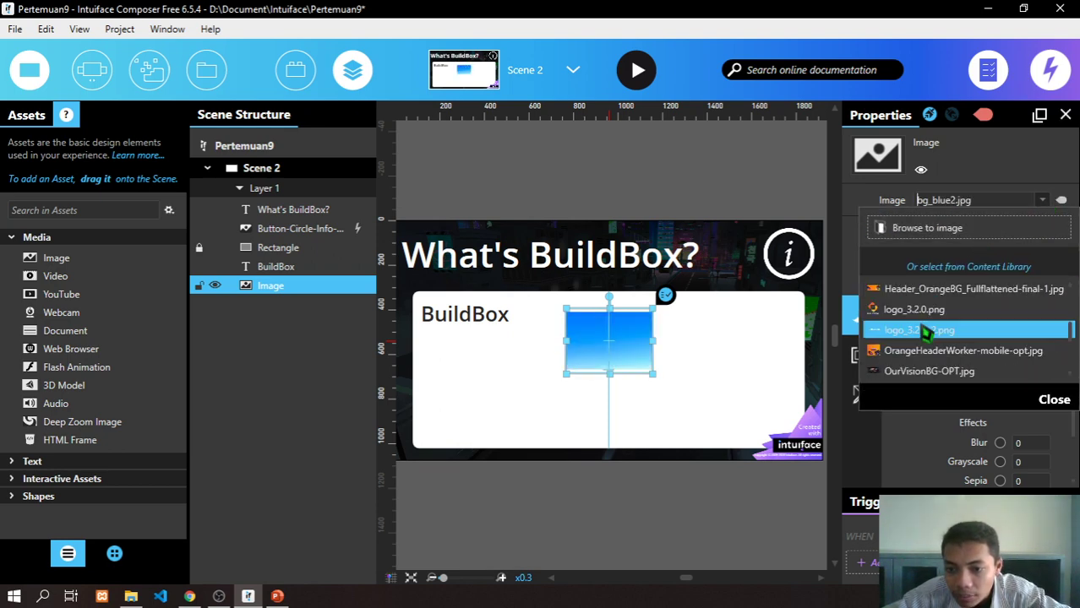
left_click(929, 310)
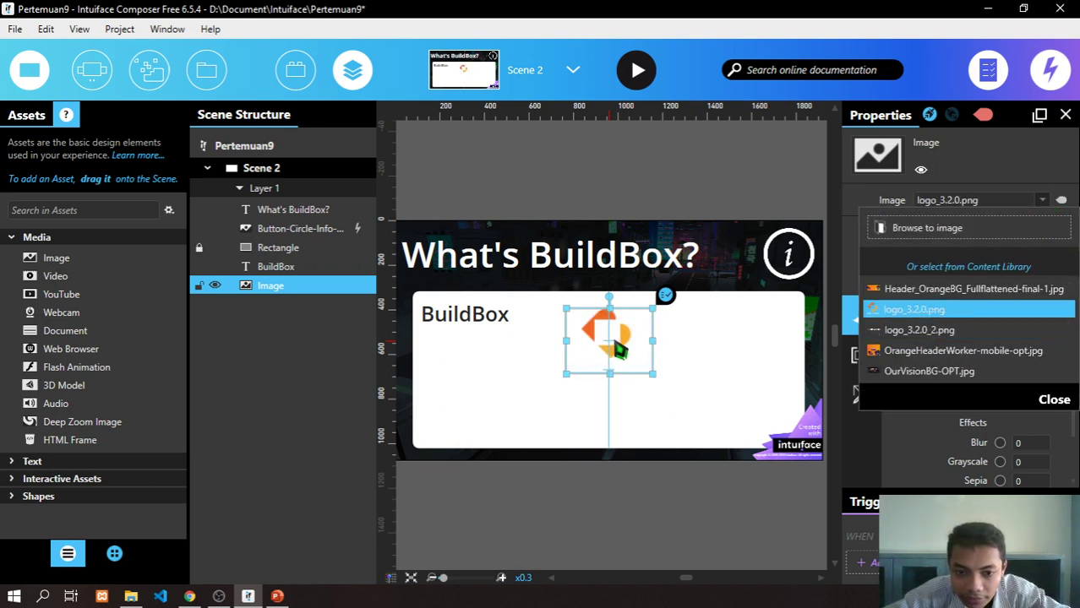
left_click_drag(652, 372, 570, 320)
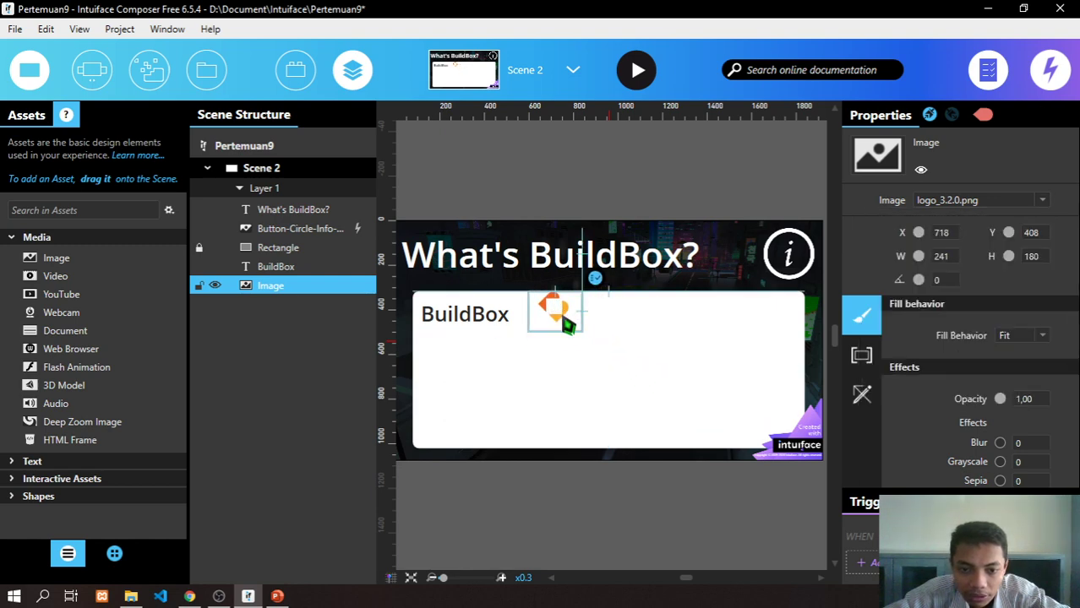
left_click(664, 347)
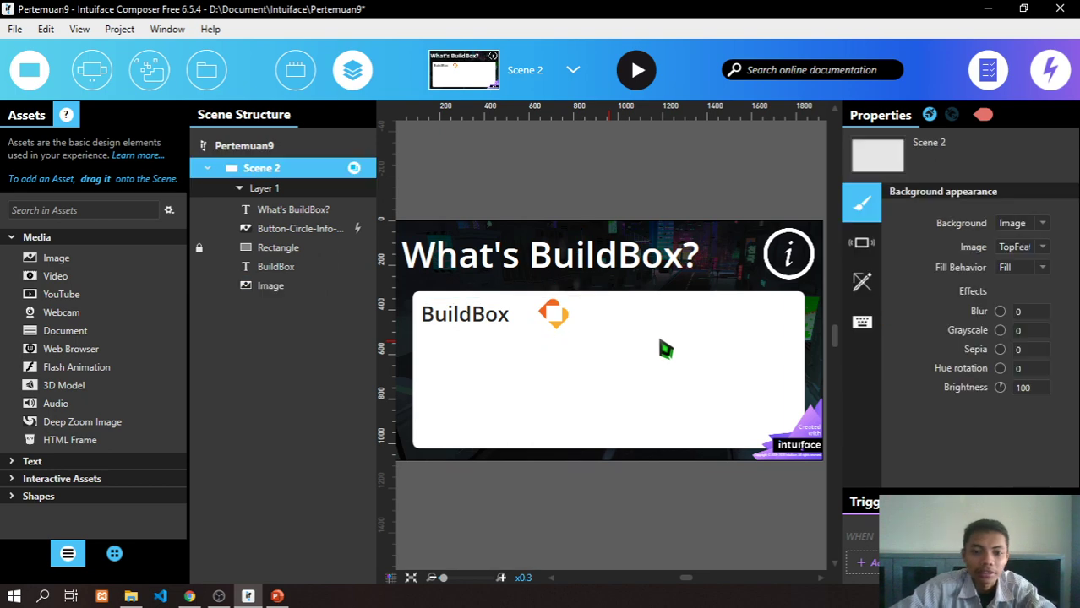
- Try the Deform fill behavior on the logo image with its height stretched to about 233, and return it to Fit
left_click(553, 314)
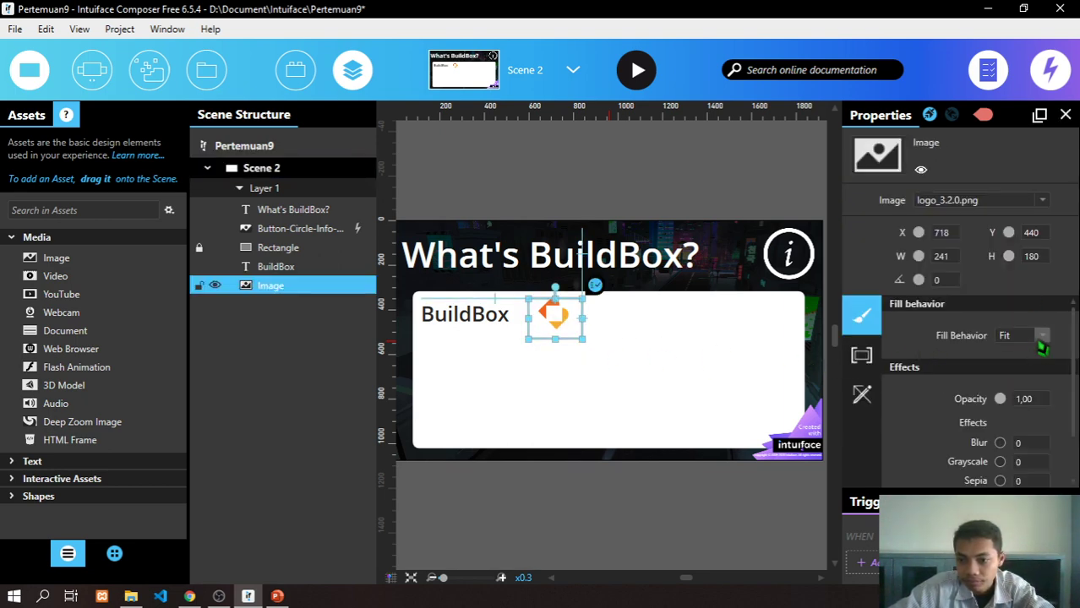
left_click(1042, 346)
left_click(1024, 393)
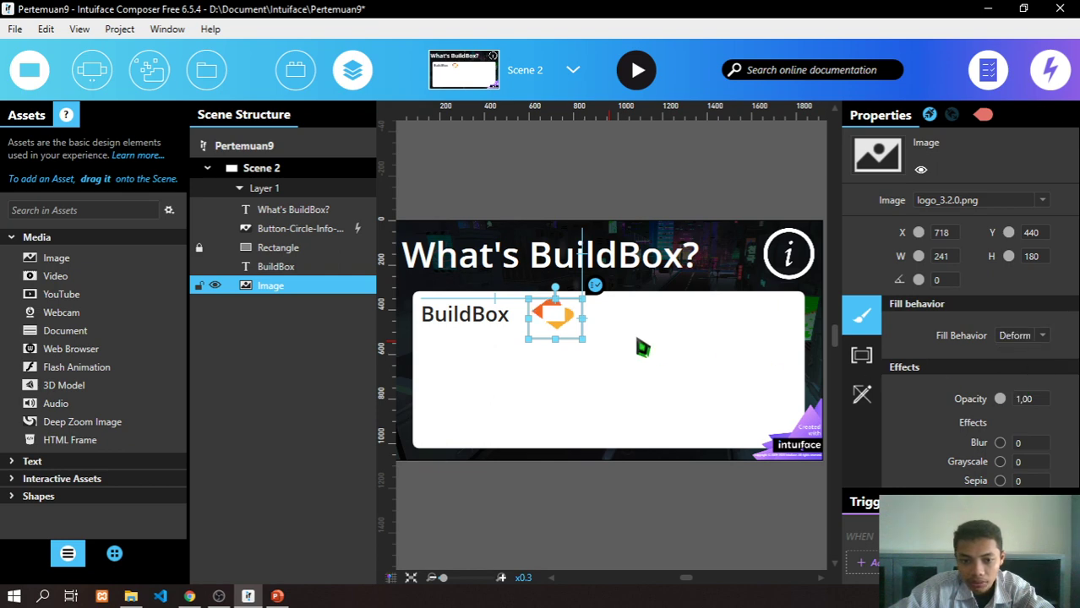
mouse_move(557, 348)
left_mouse_down()
mouse_move(561, 377)
mouse_move(559, 365)
left_mouse_up()
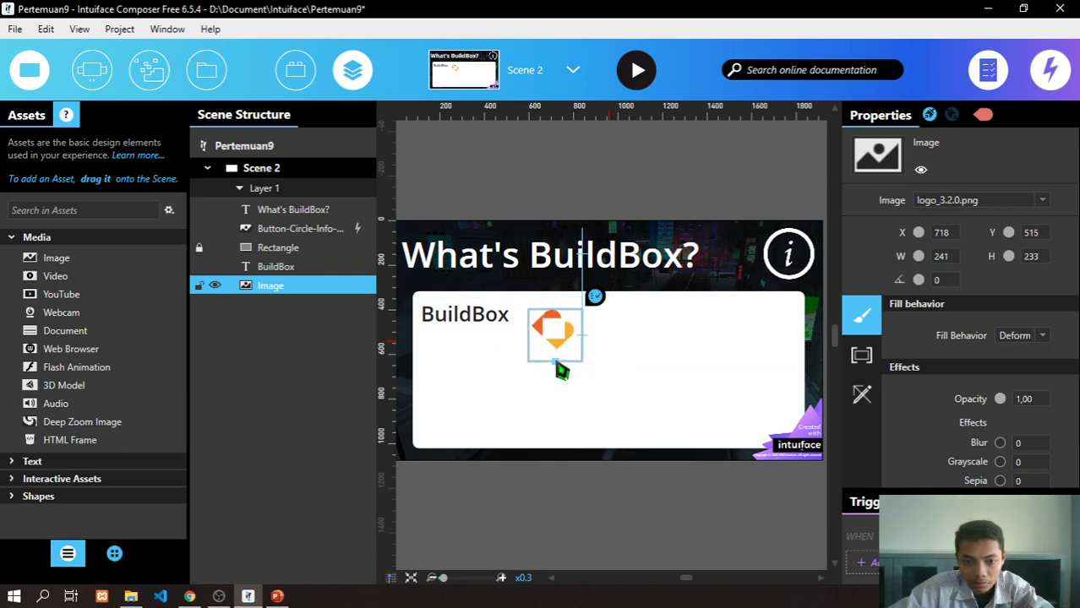
left_click(1041, 335)
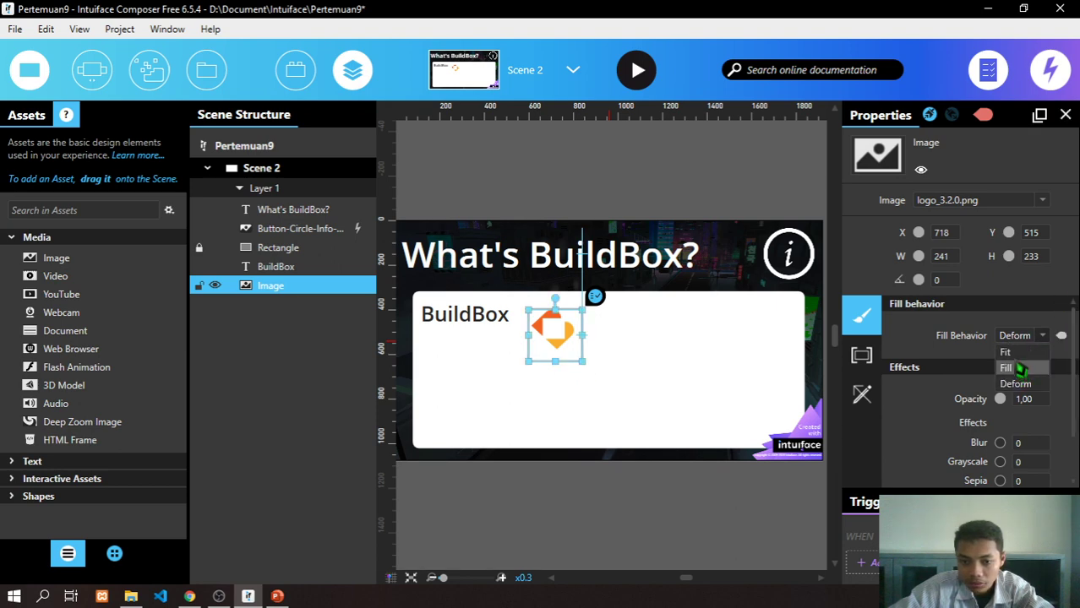
left_click(1020, 359)
- Resize the logo image to about 184 by 178 and place it close to the BuildBox text at about X 640, Y 439
left_click_drag(557, 359, 563, 341)
left_click(640, 420)
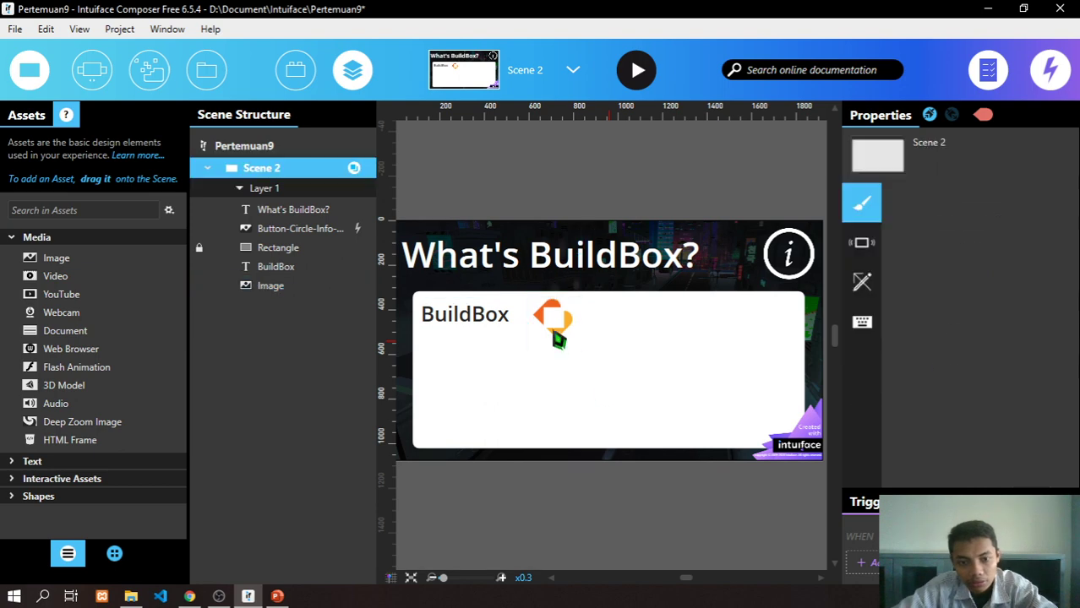
left_click(564, 346)
left_click_drag(581, 353, 573, 348)
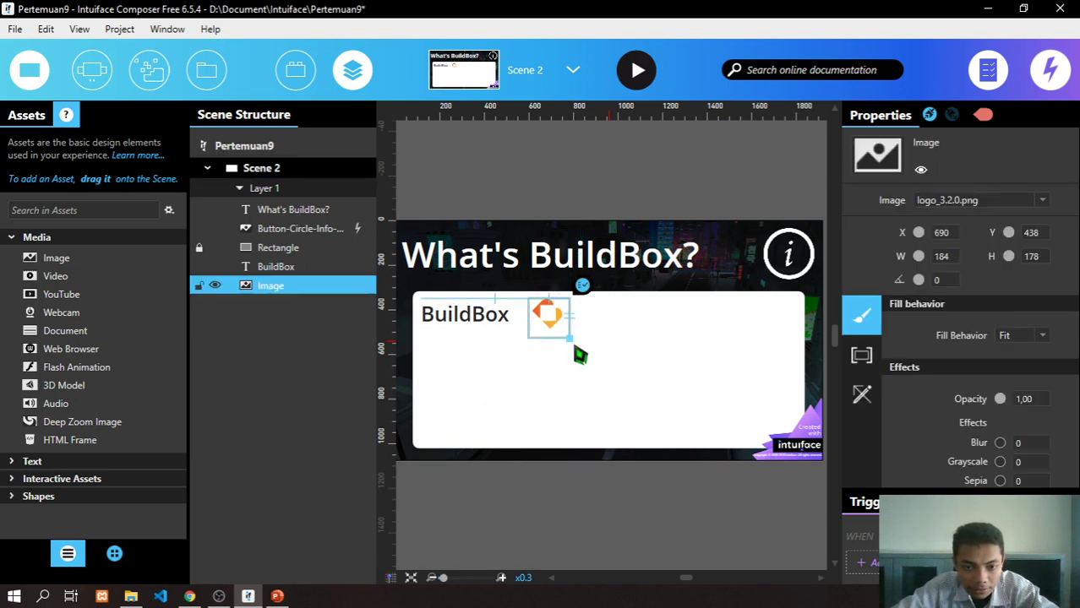
left_click(656, 376)
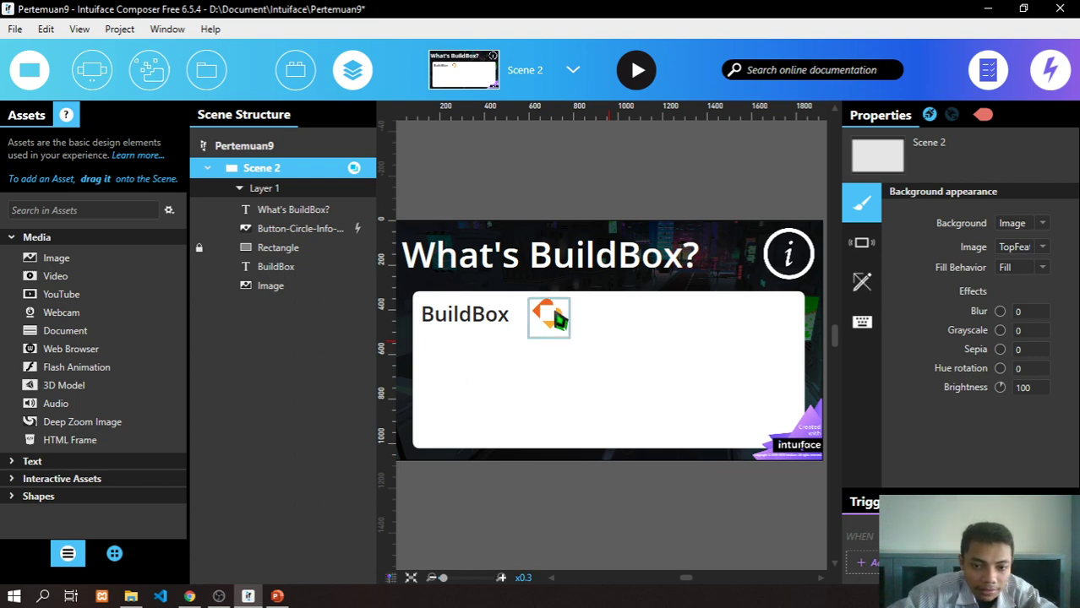
left_click_drag(557, 318, 534, 327)
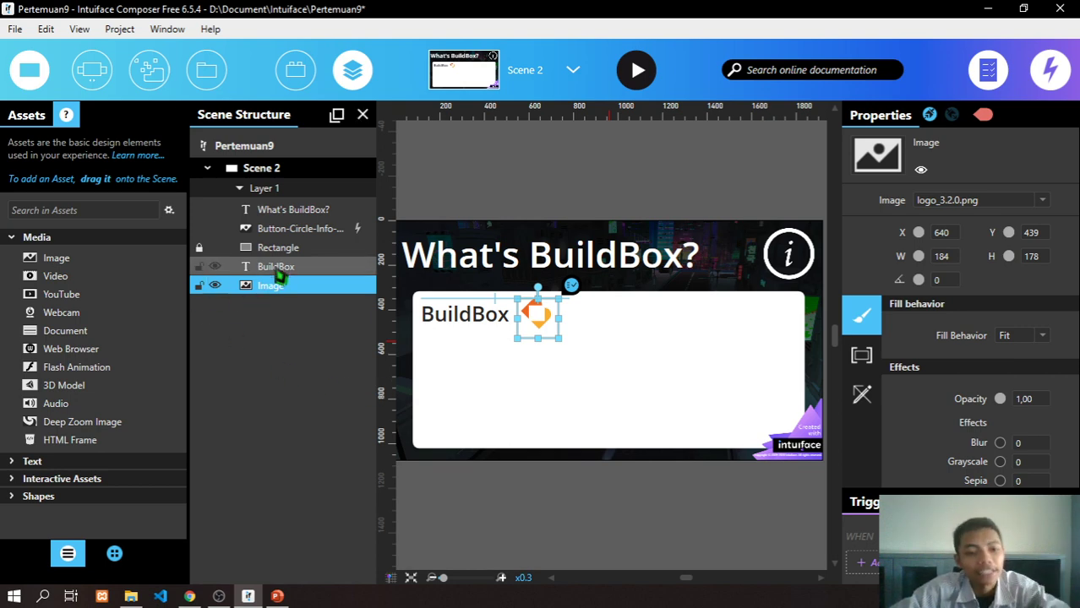
- Lock the logo image and the BuildBox text in the scene structure
left_click(199, 284)
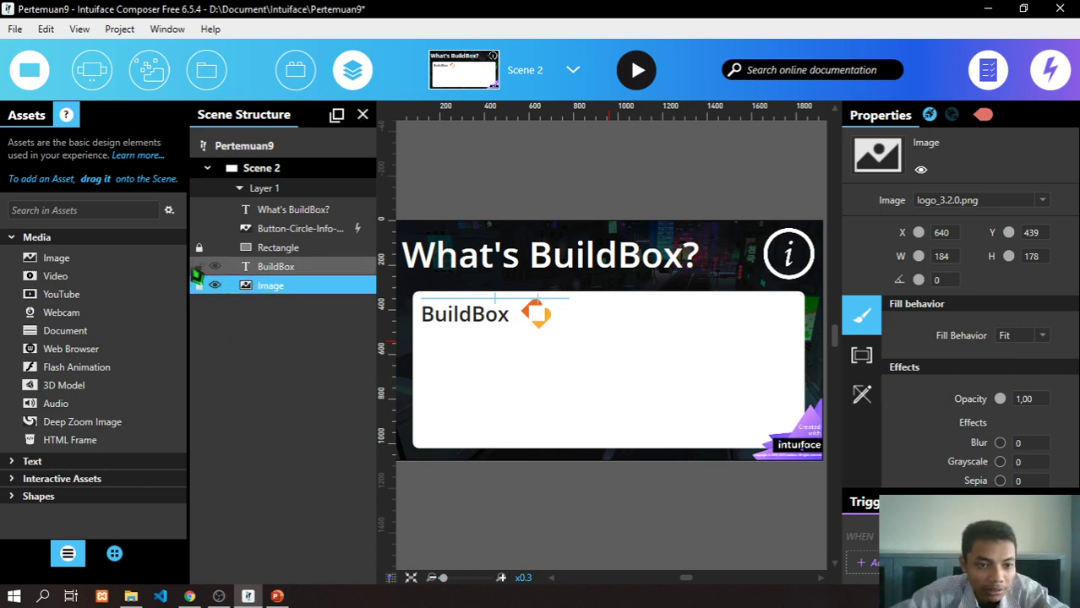
left_click(195, 269)
left_click(200, 267)
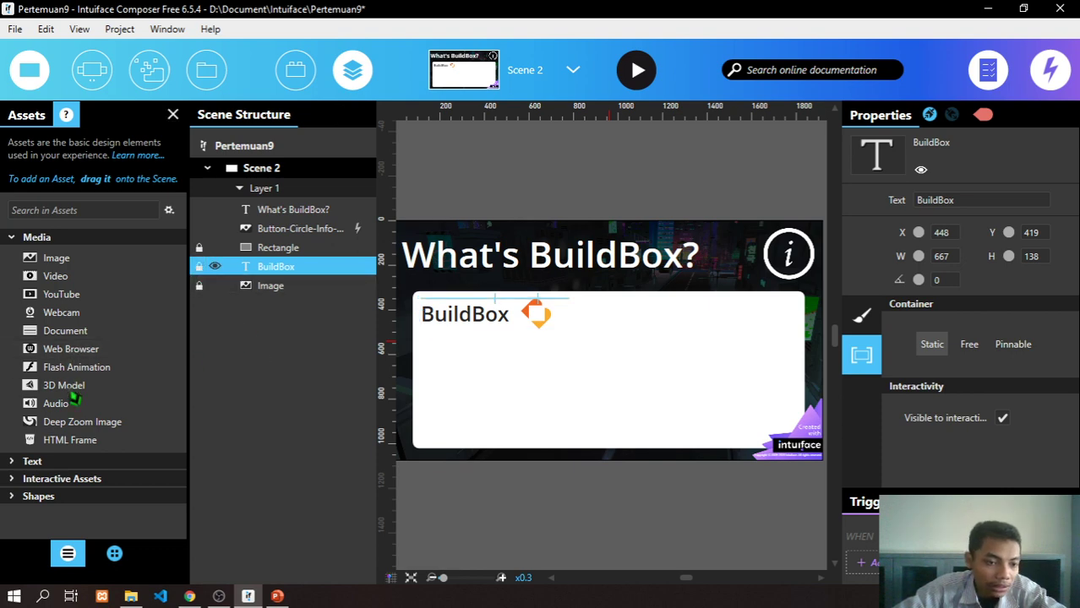
- Add a Simple Text asset to the white panel at about X 958, Y 522
left_click(51, 461)
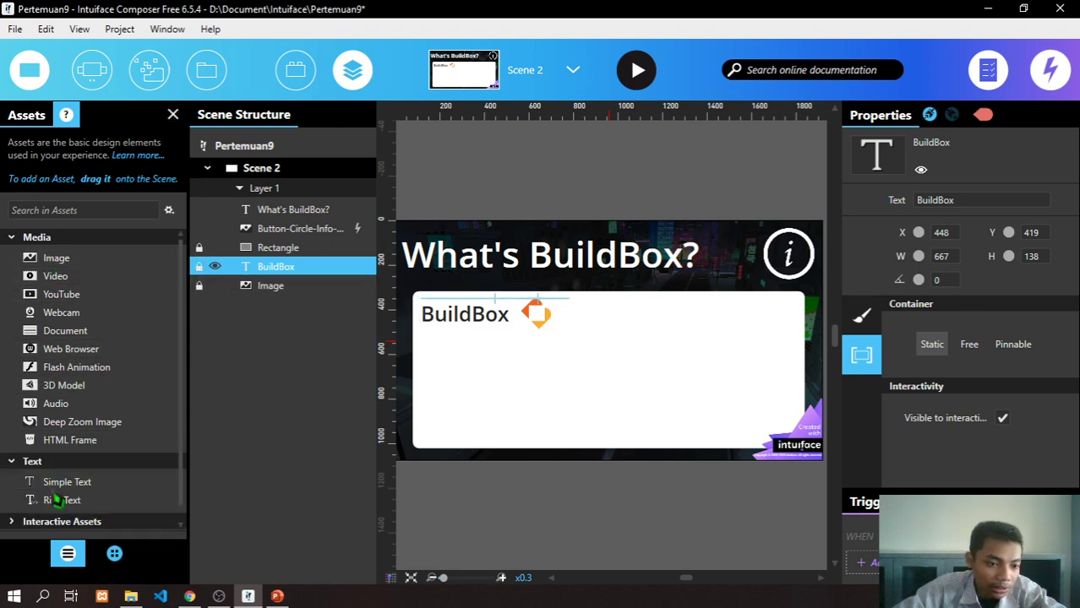
left_click_drag(62, 489, 552, 385)
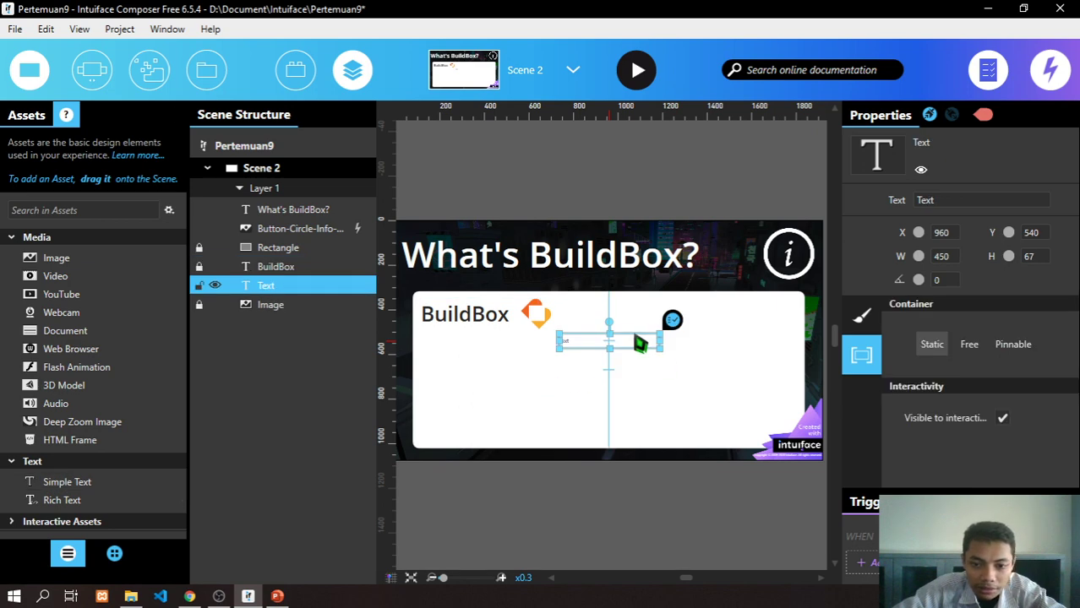
left_click_drag(635, 337, 633, 338)
- Switch to PowerPoint, copy the Buildbox description paragraph from slide 3 of Main.ppt, and paste it as the new text asset's wording in Intuiface Composer
key("alt+Tab")
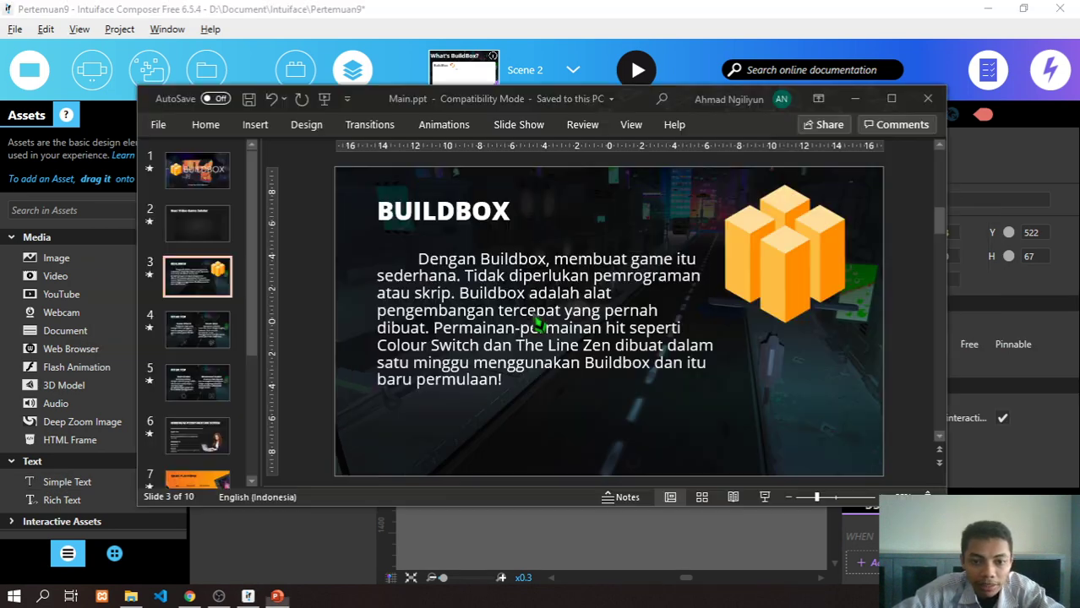
left_click(474, 273)
key("ctrl+a")
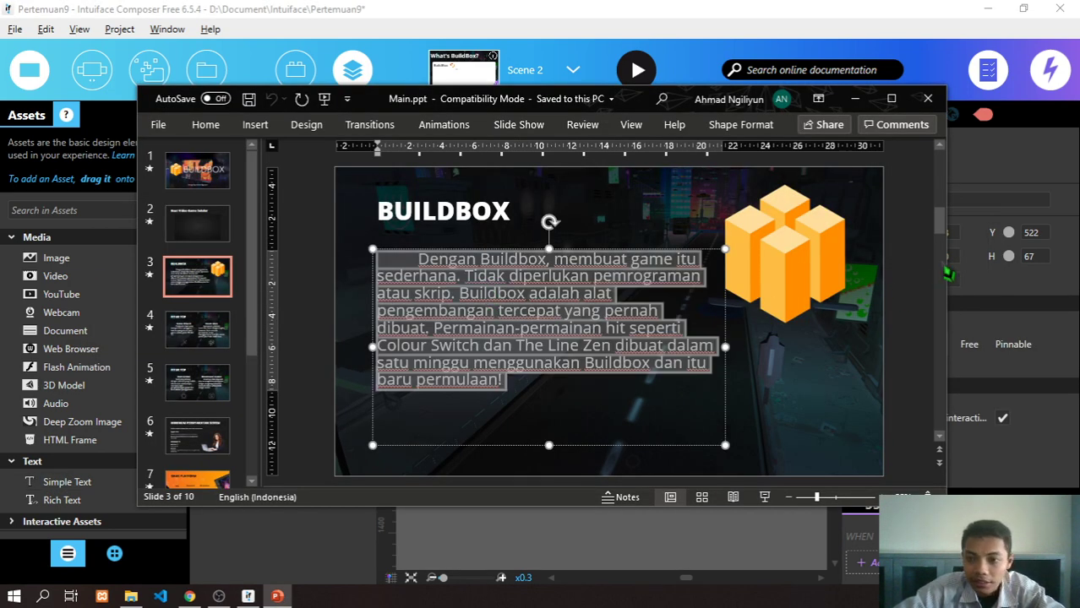
left_click(1023, 184)
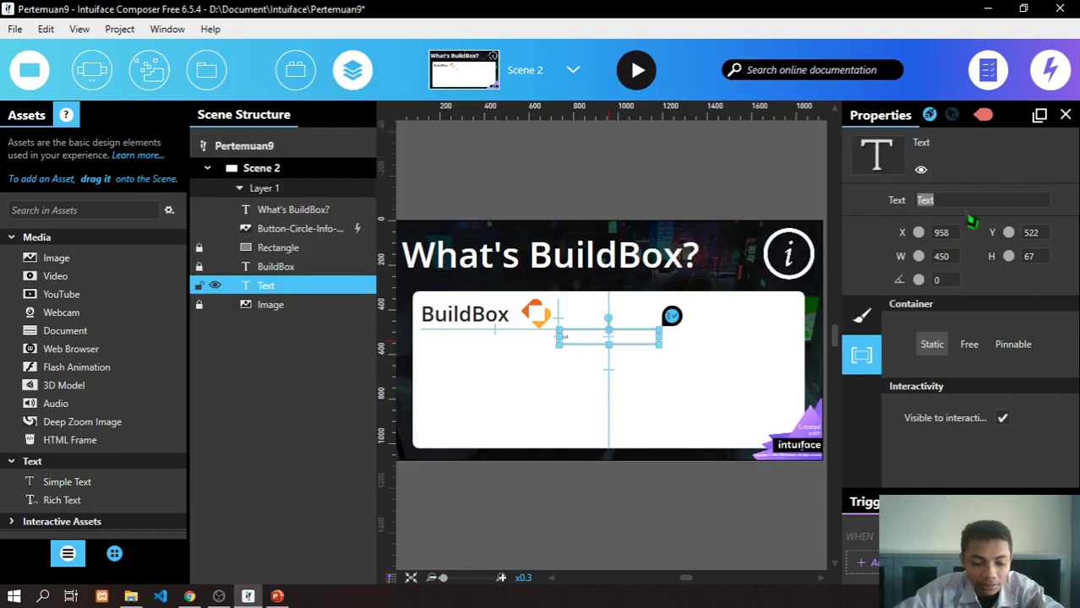
key("ctrl+v")
- Enlarge the paragraph text box to about 1034 by 397, place it directly under the BuildBox heading, and set its font size to 42
left_click_drag(659, 348, 790, 417)
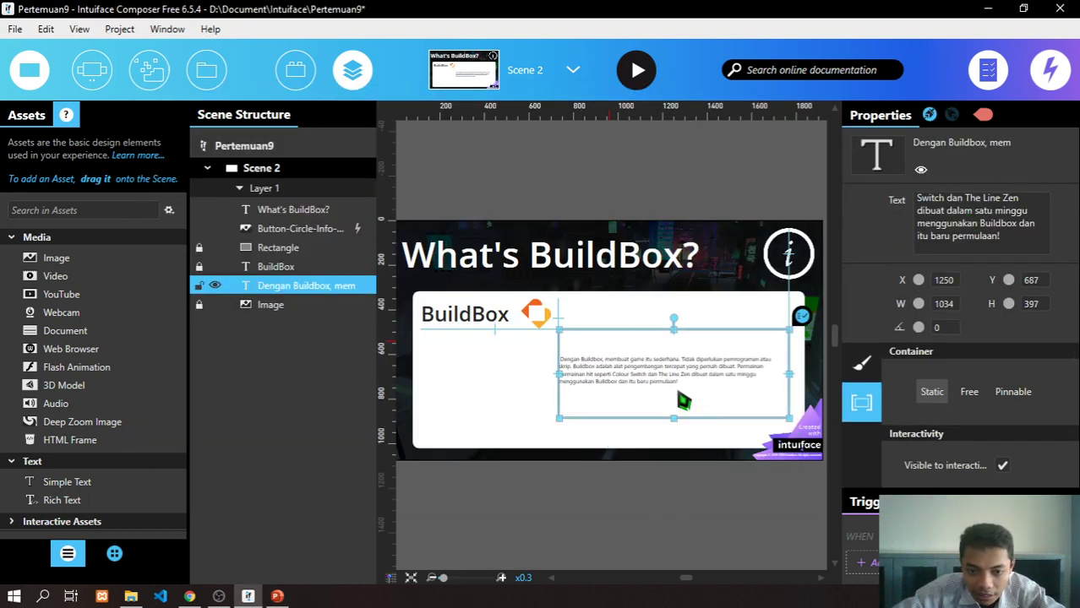
left_click(585, 359)
left_click_drag(669, 336, 531, 340)
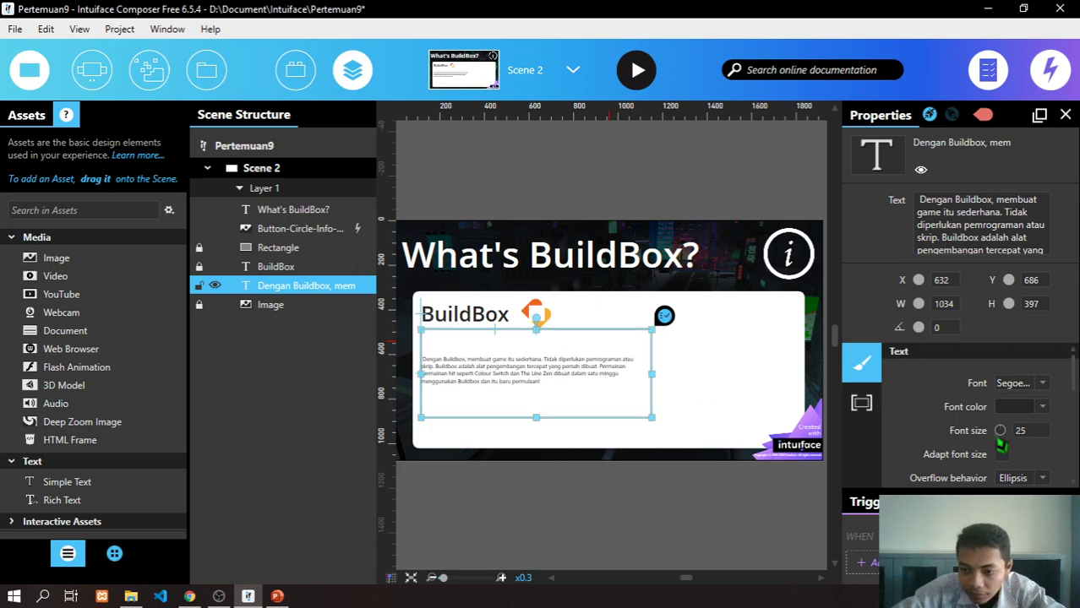
left_click_drag(1001, 440, 1044, 438)
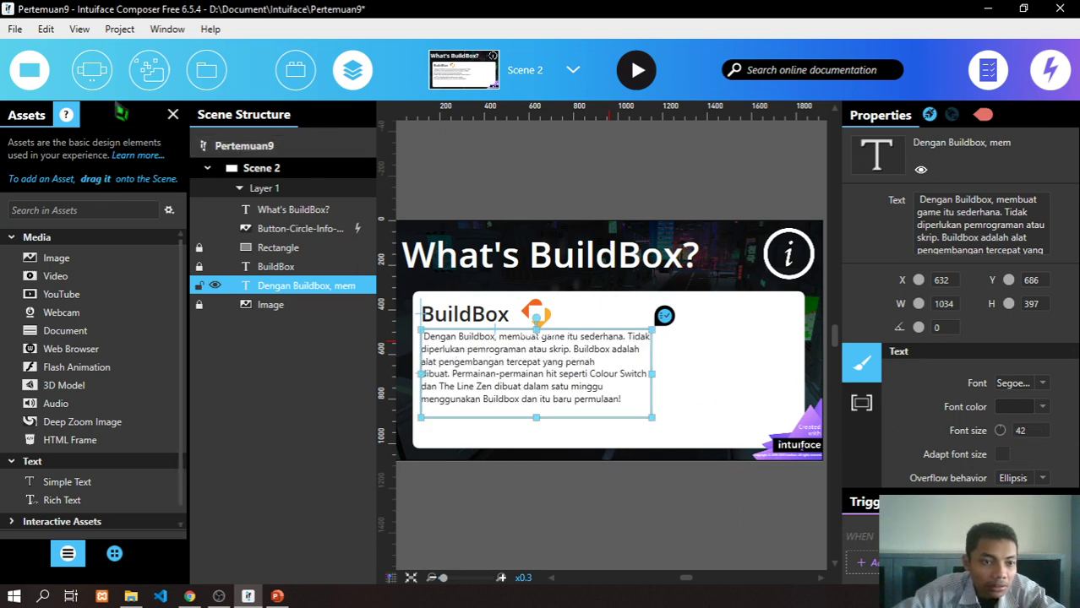
- Hide the Assets panel, widen the paragraph text box to about 1684 by 502 to fill the white panel, and set its font size to 58
left_click(30, 70)
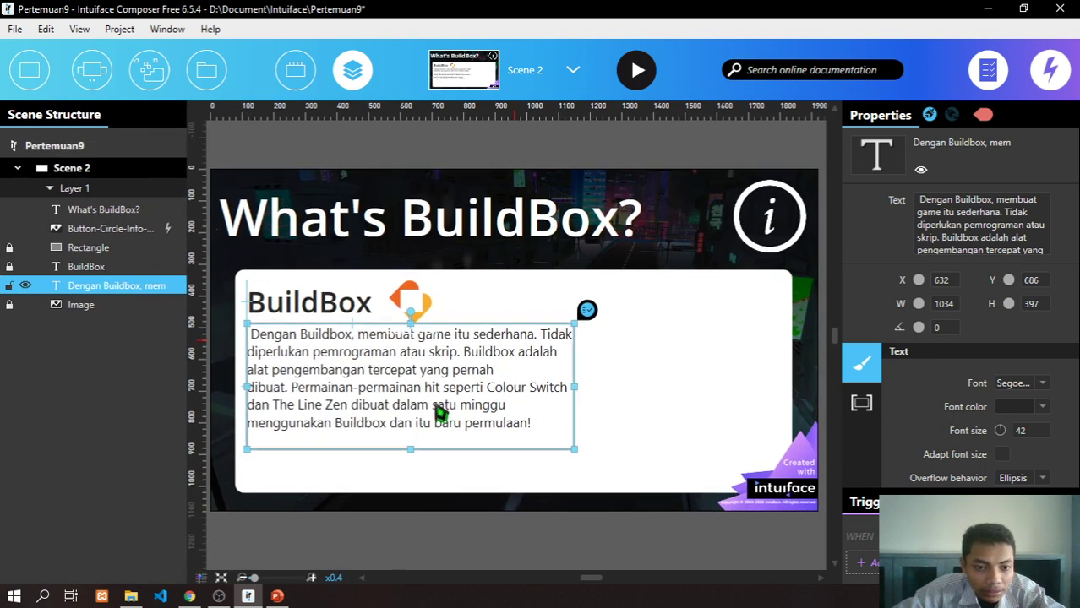
left_click_drag(581, 458, 782, 488)
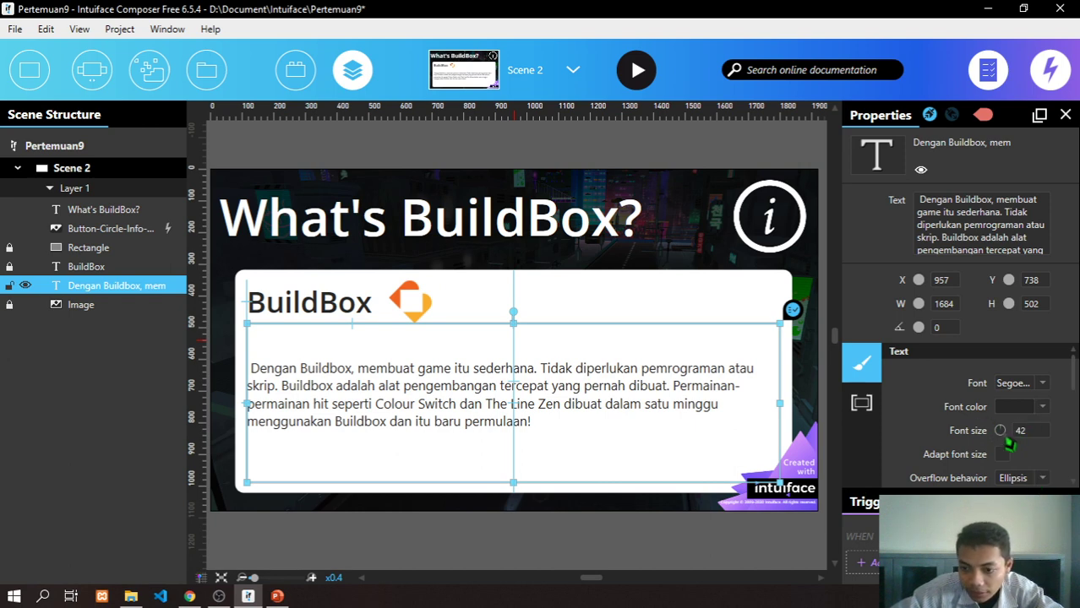
left_click_drag(1006, 435, 1045, 436)
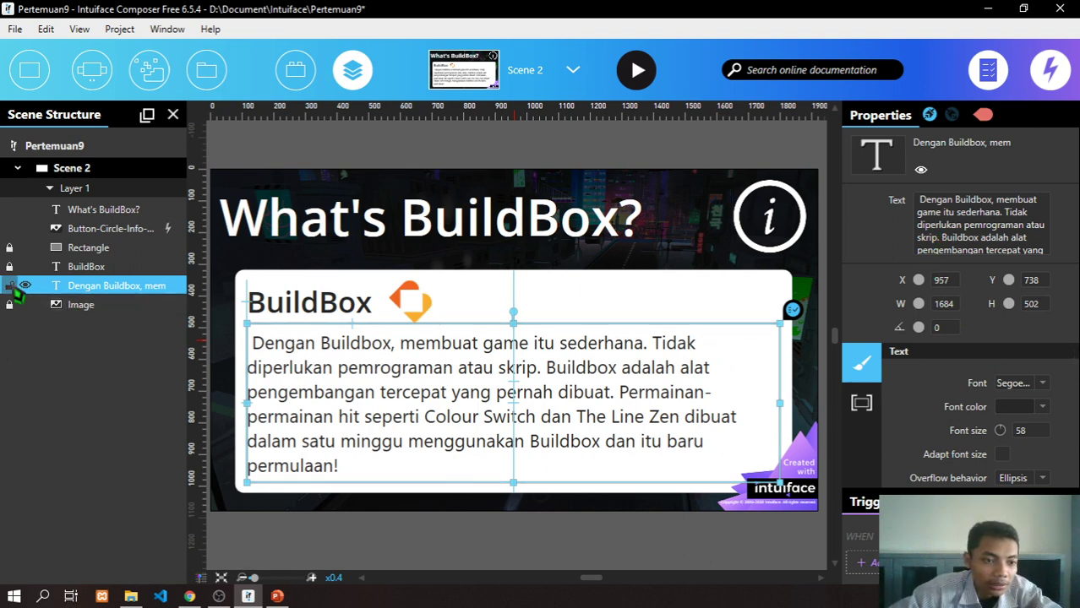
- Place a black round Close button in the white panel's upper-right corner, sized about 136 by 138, and lock it
left_click(31, 69)
left_click(149, 69)
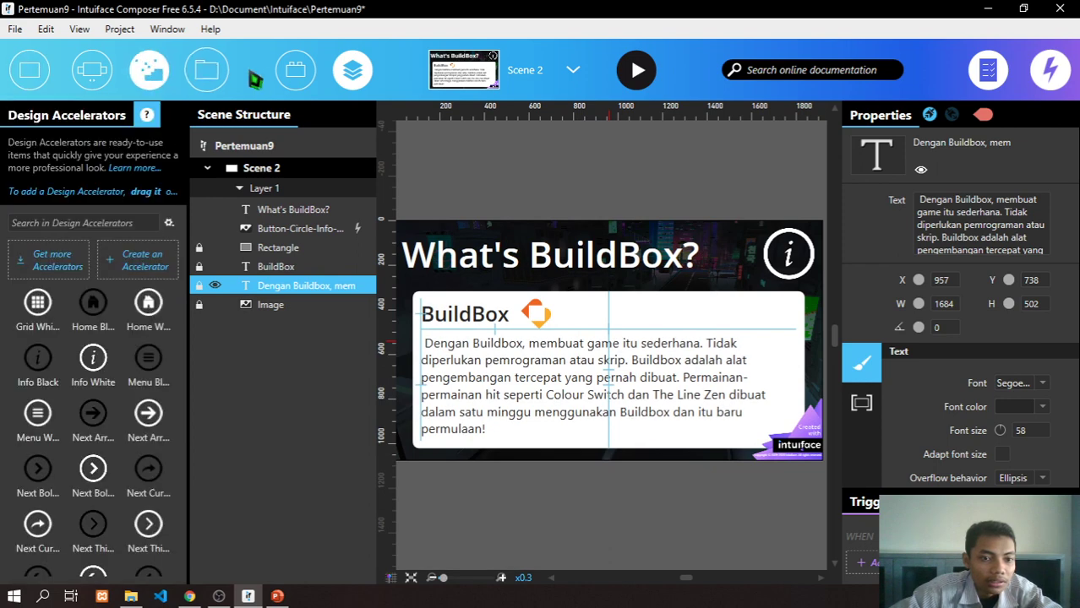
scroll(146, 338, "down", 3)
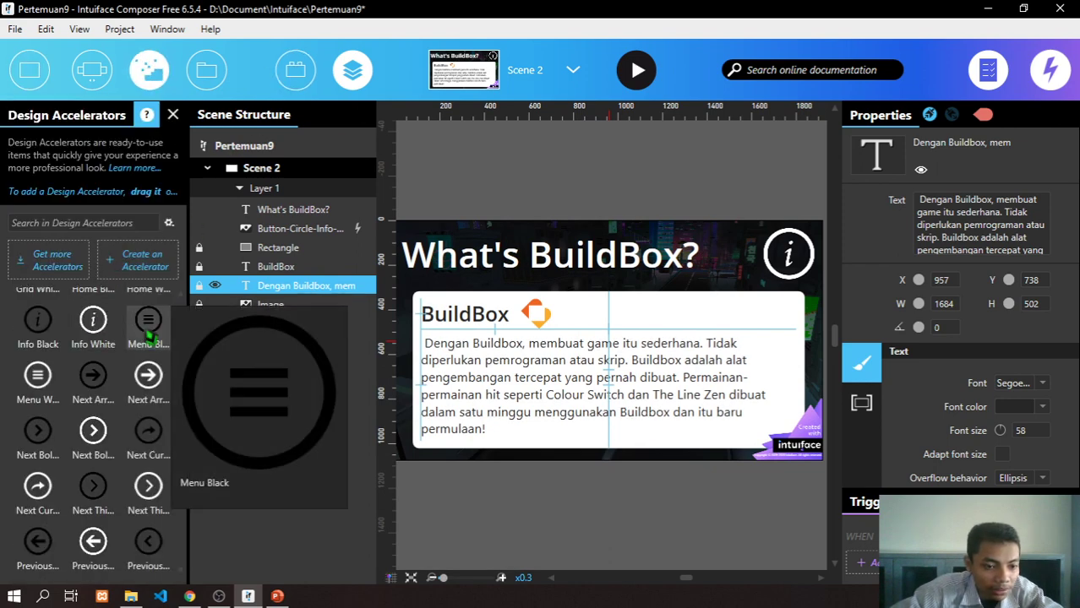
scroll(139, 453, "down", 3)
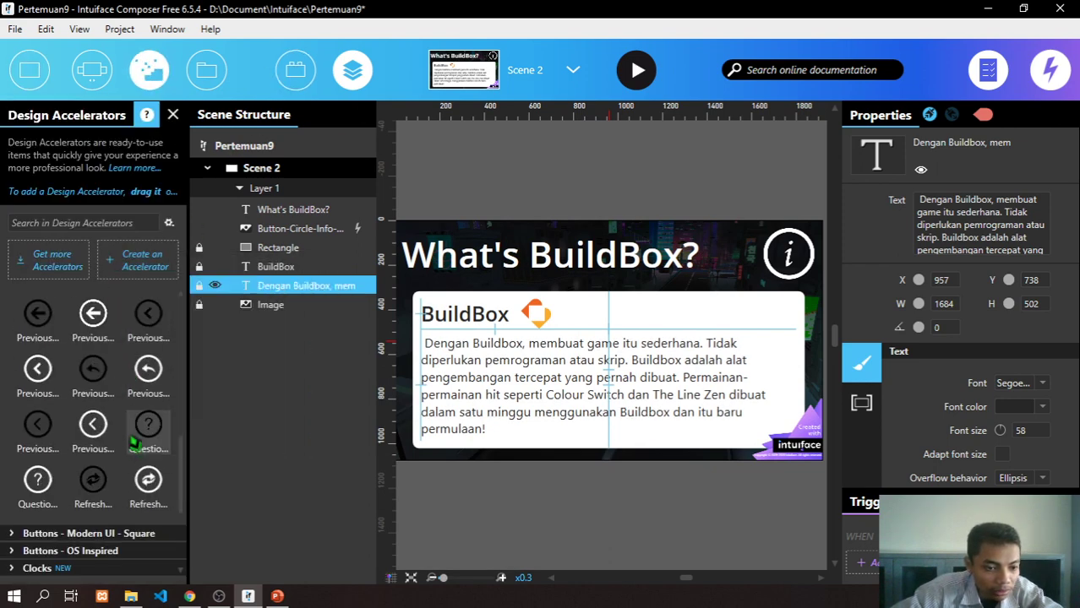
scroll(134, 441, "up", 8)
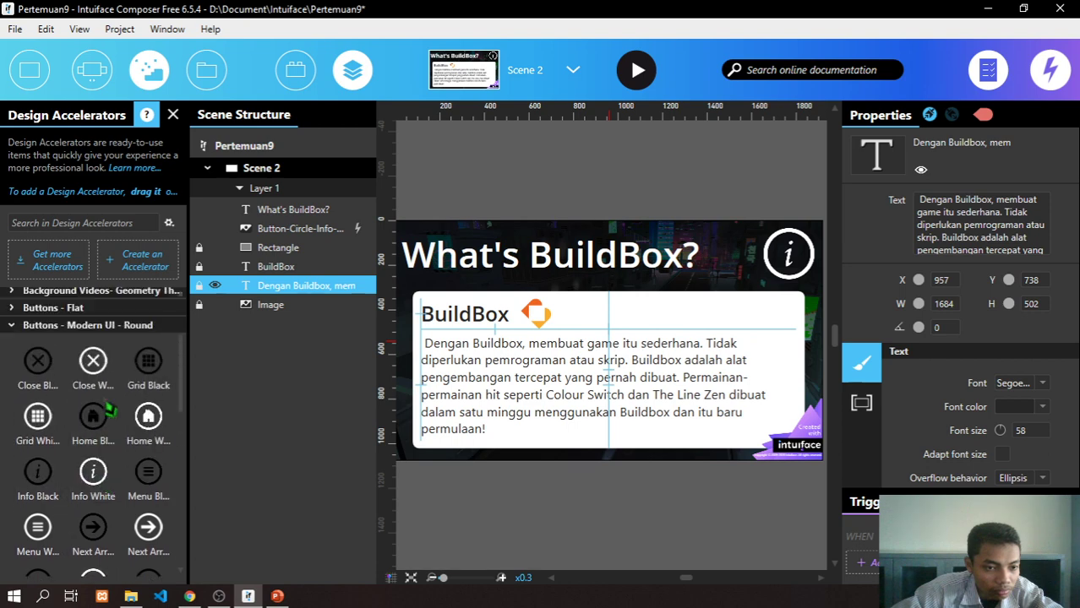
mouse_move(81, 368)
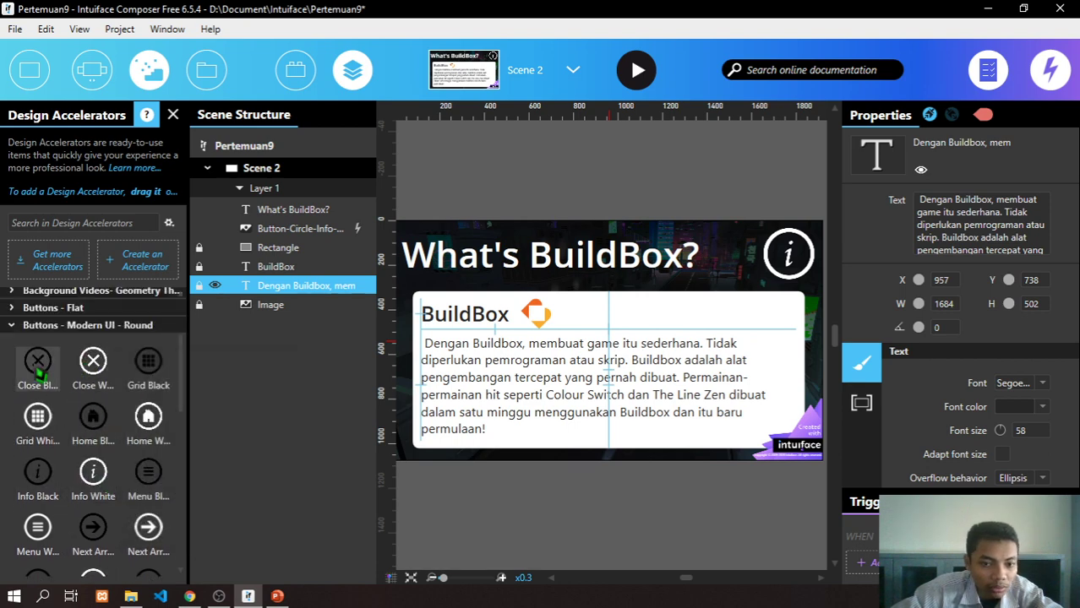
mouse_move(39, 368)
left_click_drag(39, 368, 776, 336)
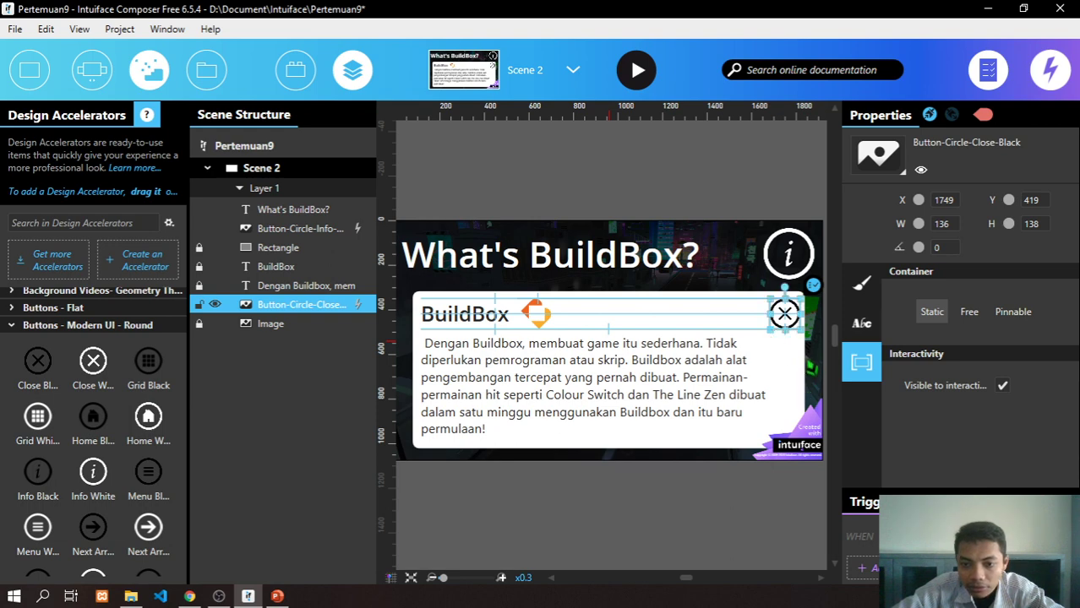
key("Escape")
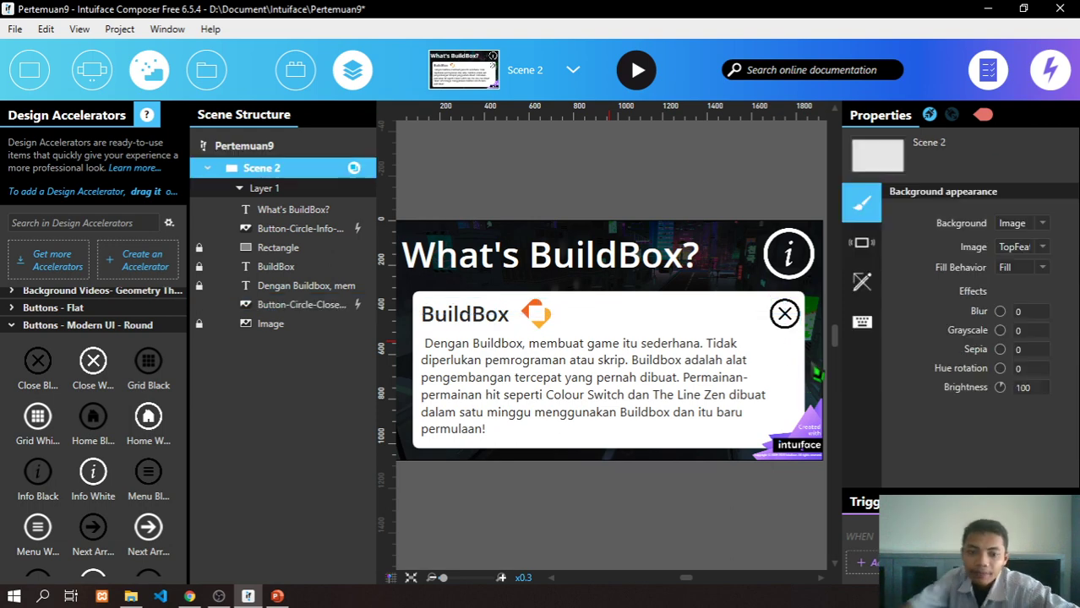
left_click(783, 313)
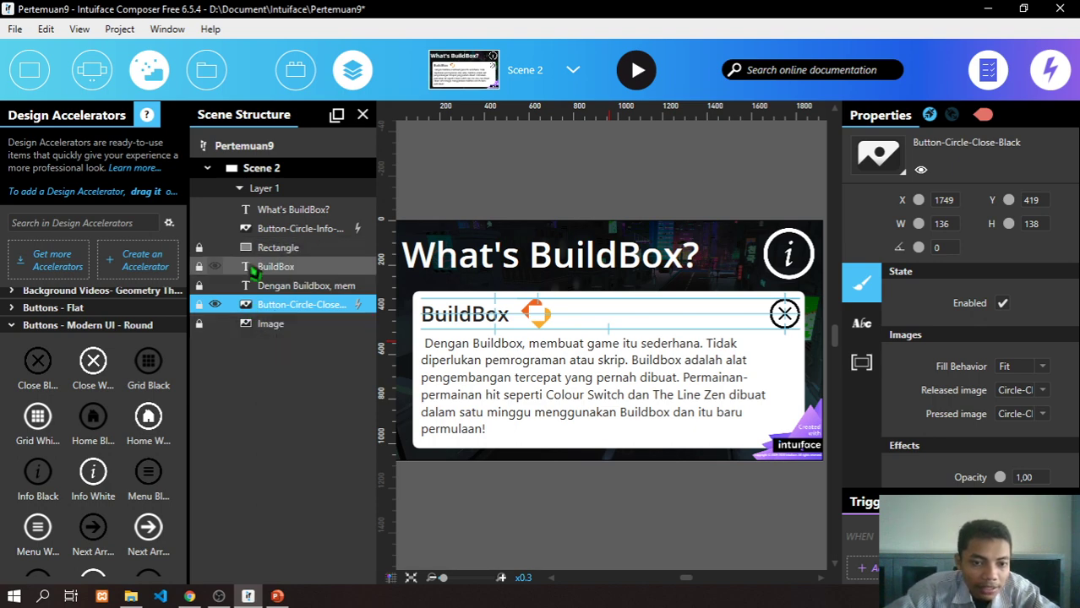
left_click(270, 252)
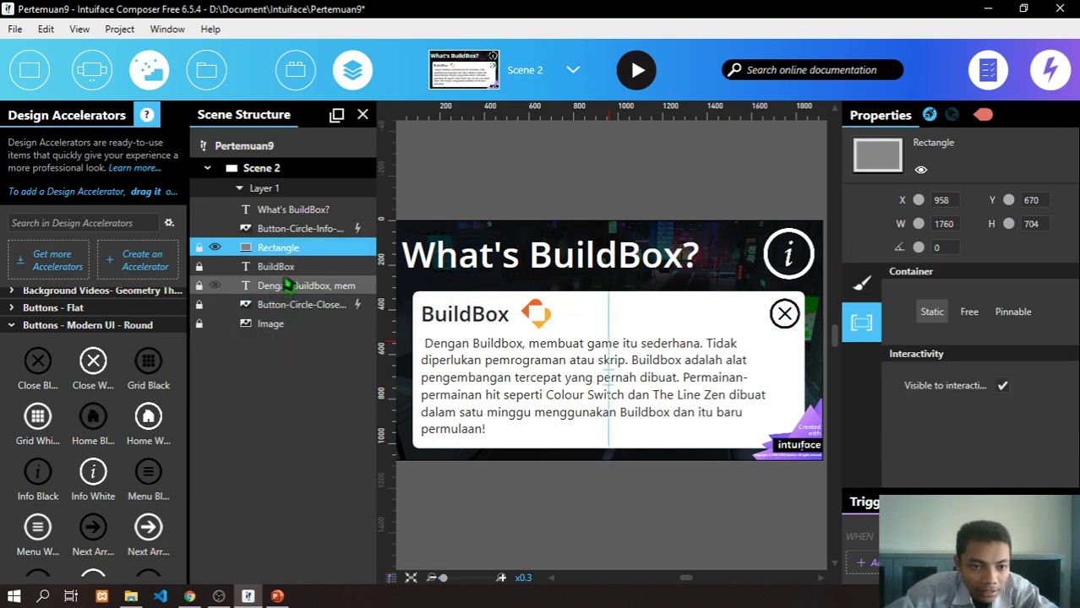
left_click(284, 269, "ctrl")
left_click(285, 287, "ctrl")
left_click(282, 306, "ctrl")
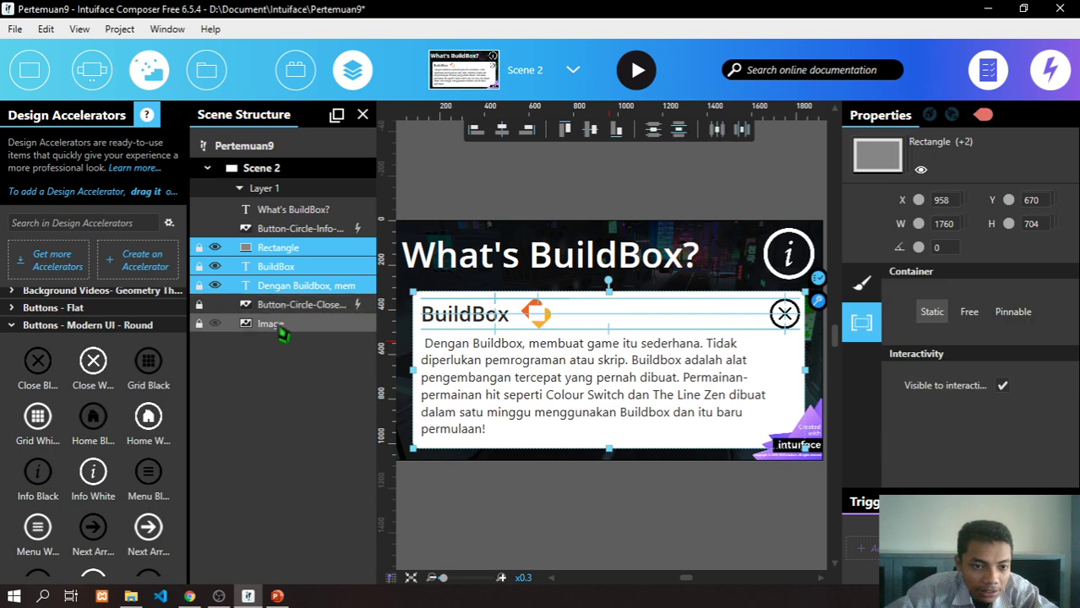
left_click(282, 325, "ctrl")
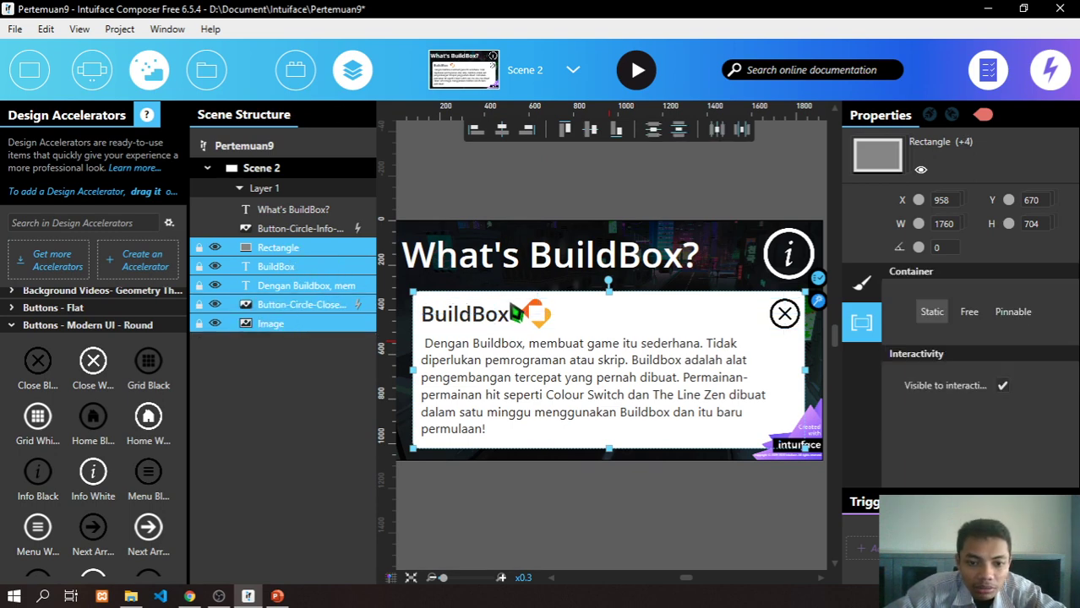
right_click(514, 304)
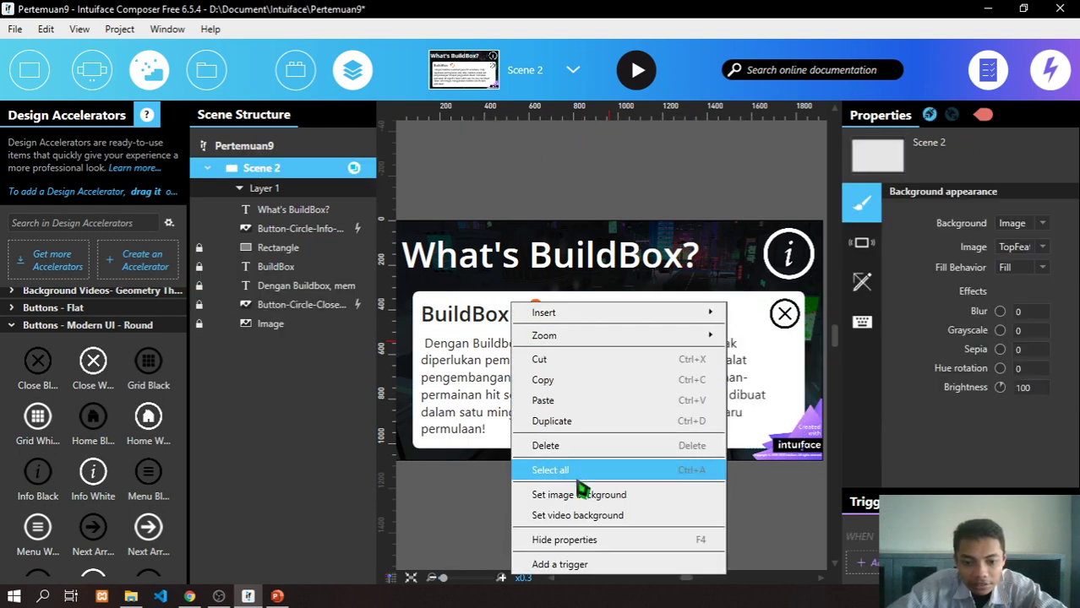
left_click(795, 540)
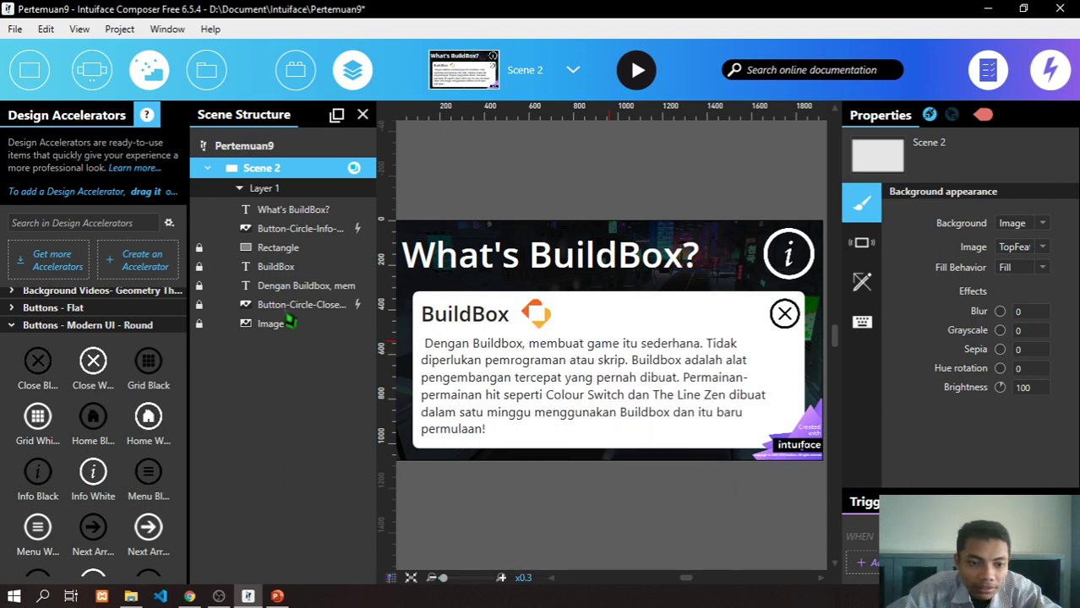
- Unlock the Rectangle, the BuildBox title, the description text, the Close button and the logo image
left_click(204, 247)
left_click(204, 266)
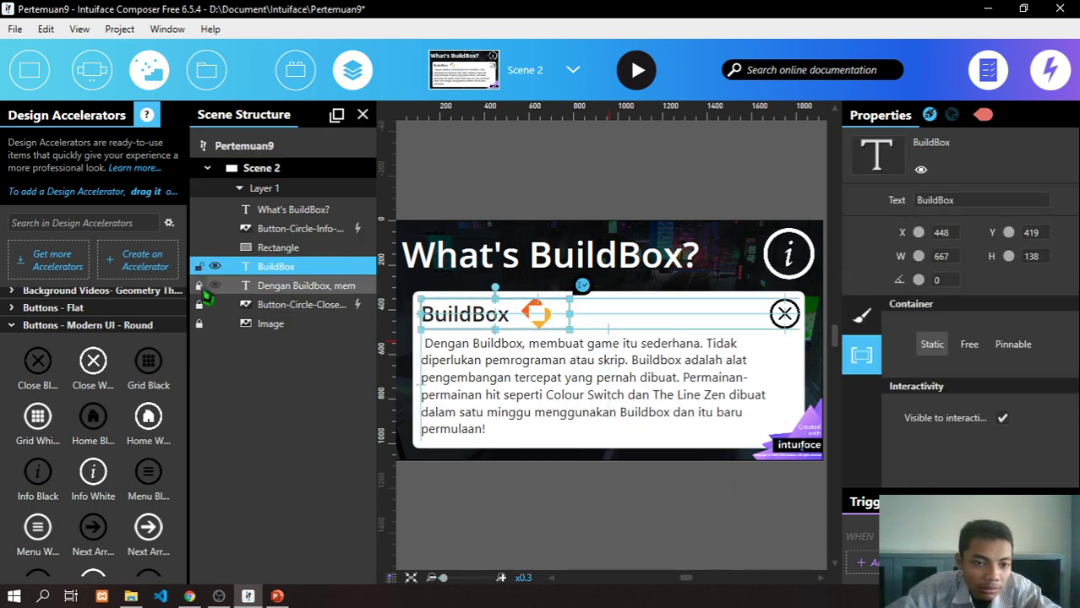
left_click(204, 285)
left_click(204, 304)
left_click(205, 325)
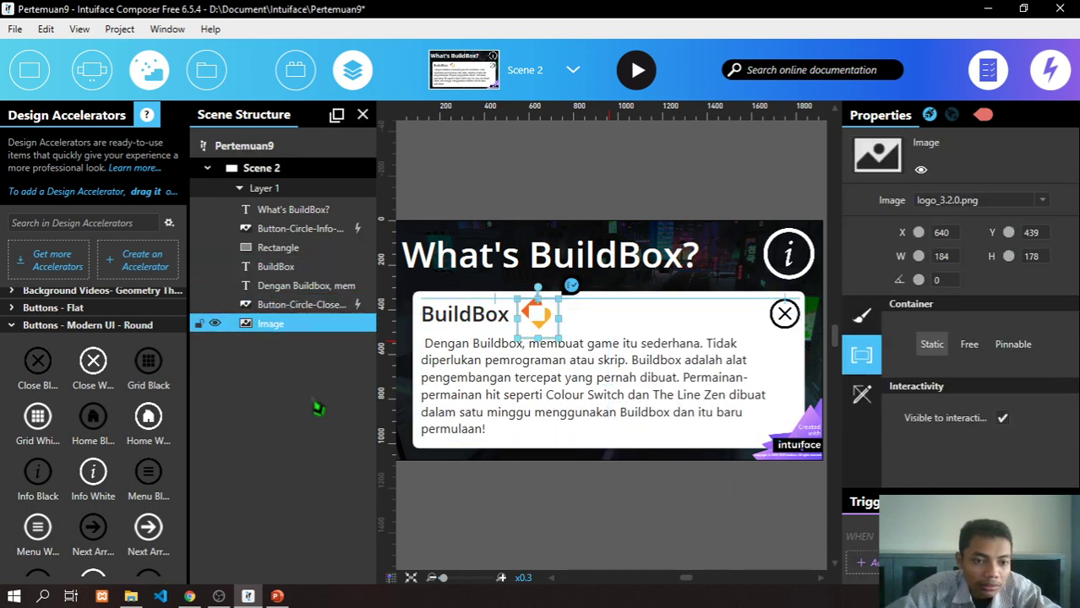
- Group the Rectangle, BuildBox title, description text, Close button and logo image together
left_click(278, 248)
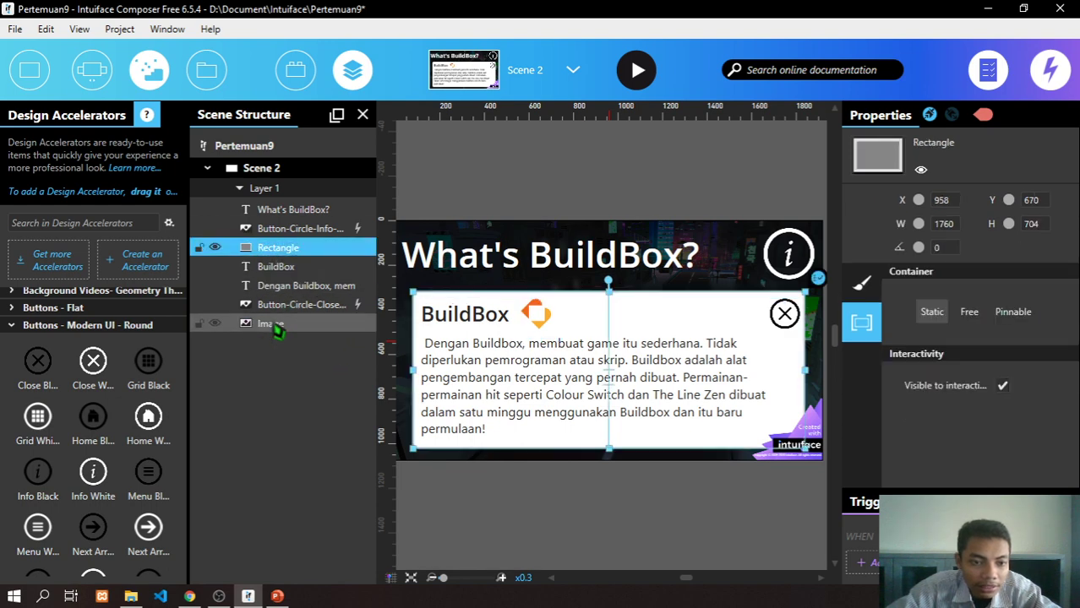
left_click(272, 323, "shift")
right_click(333, 260)
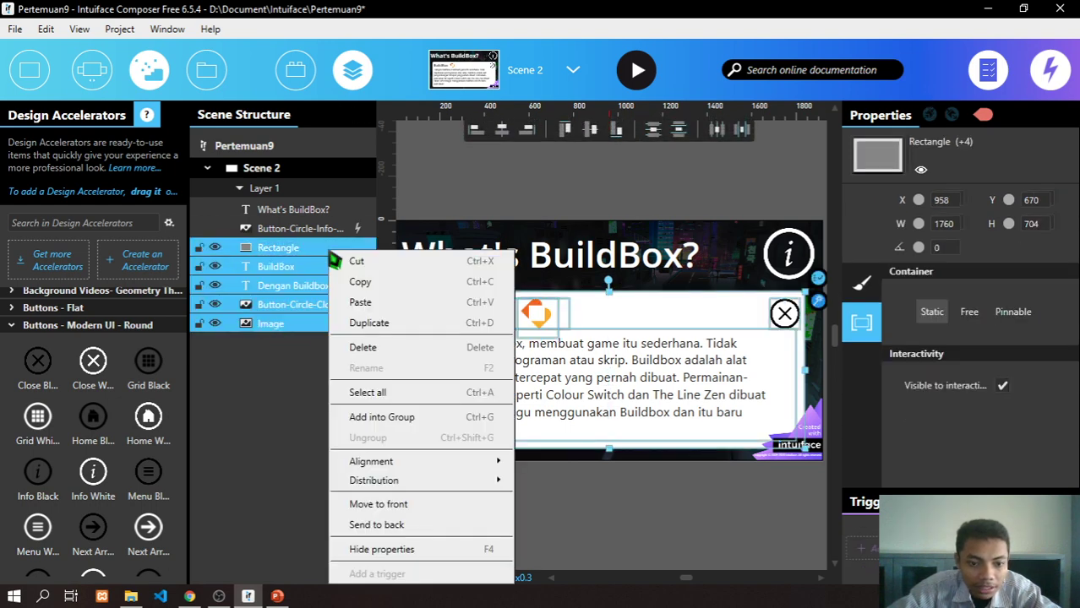
left_click(639, 306)
right_click(638, 306)
mouse_move(711, 490)
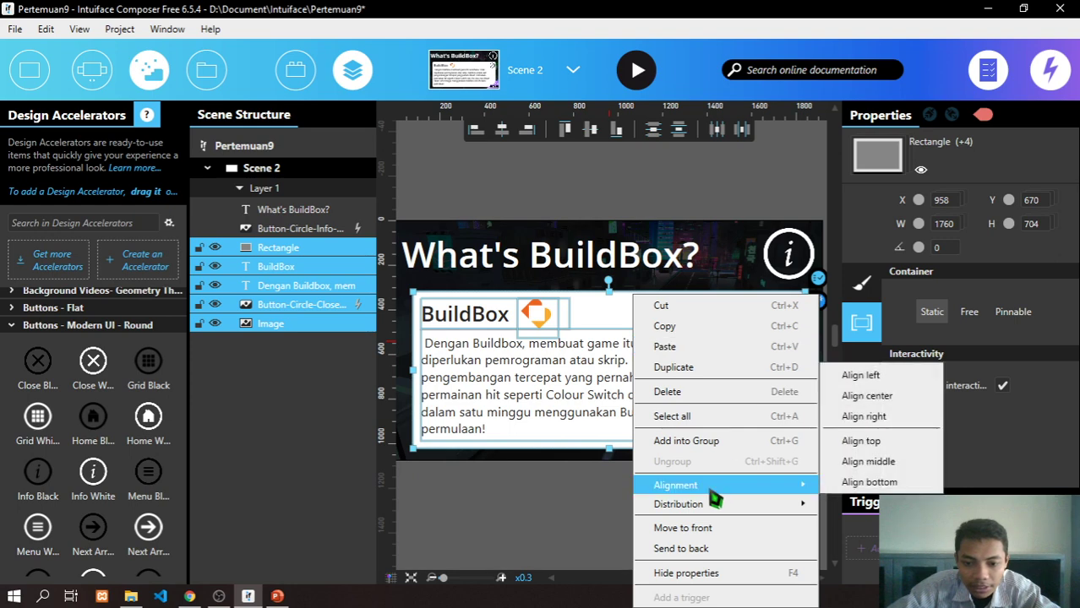
left_click(703, 448)
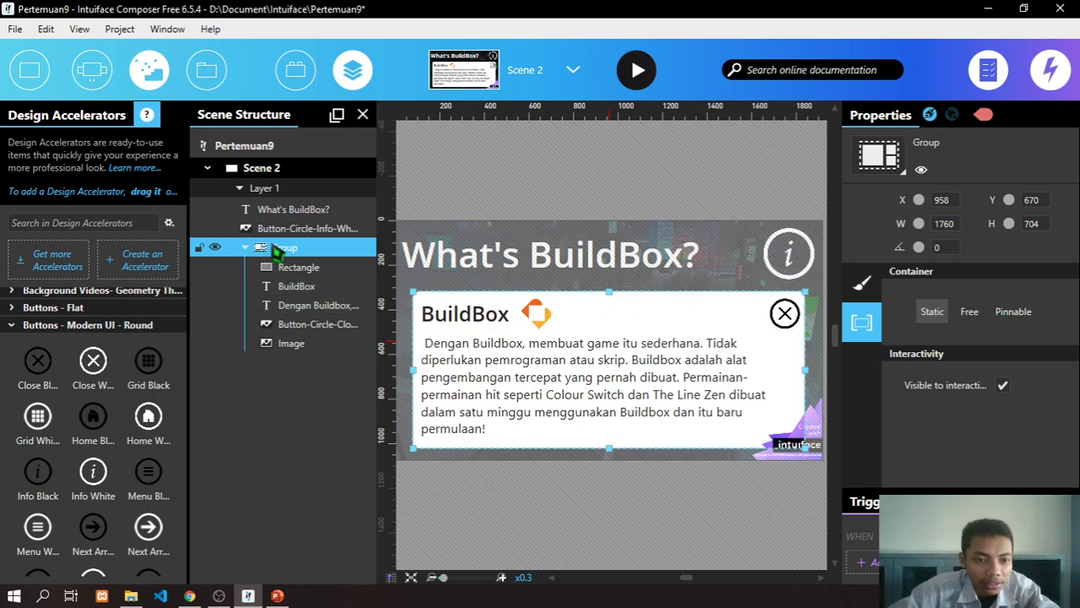
- Rename the new group as PopUp01
right_click(285, 253)
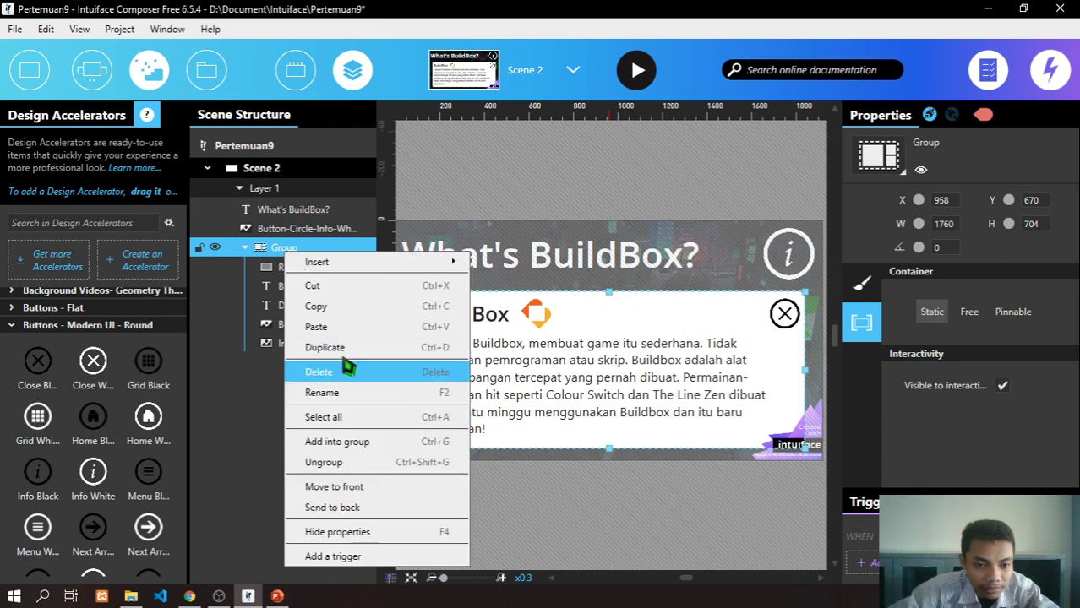
left_click(332, 401)
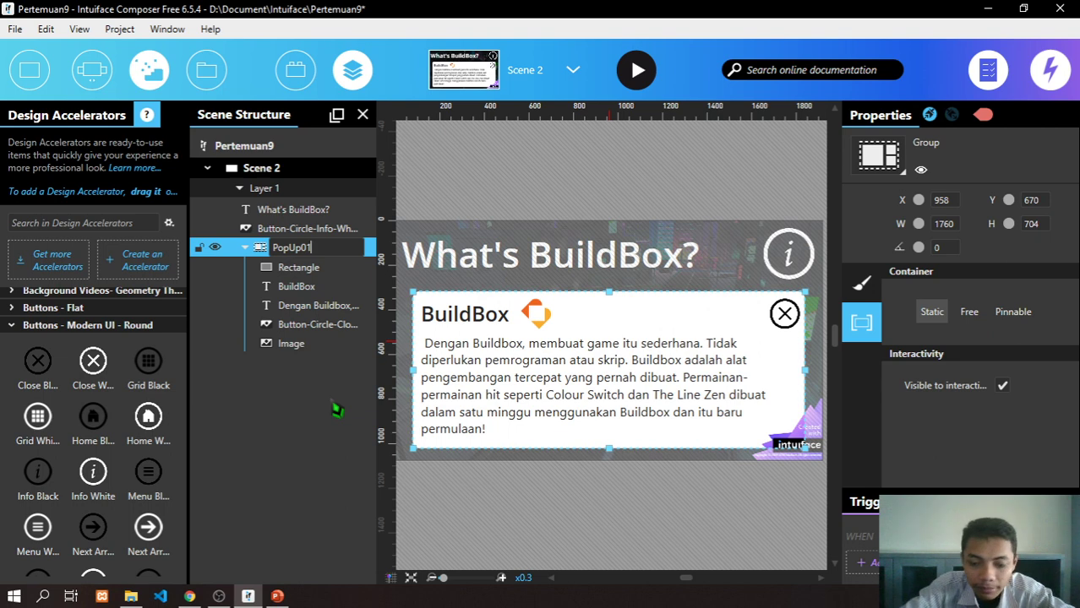
key("Return")
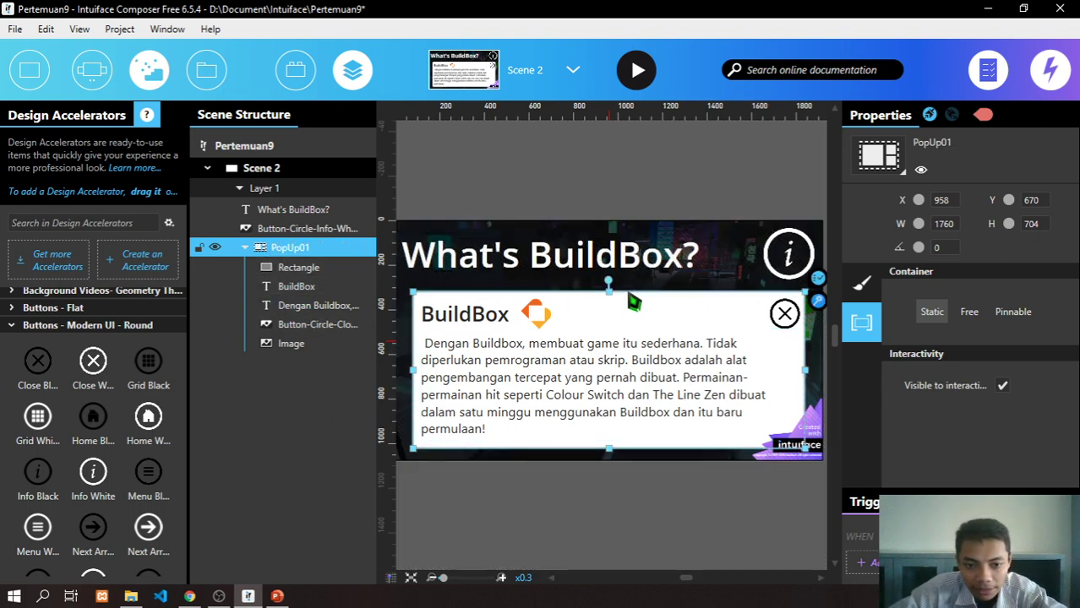
- Move the PopUp01 group straight down out of the visible scene, to about Y 1472
left_click(626, 325)
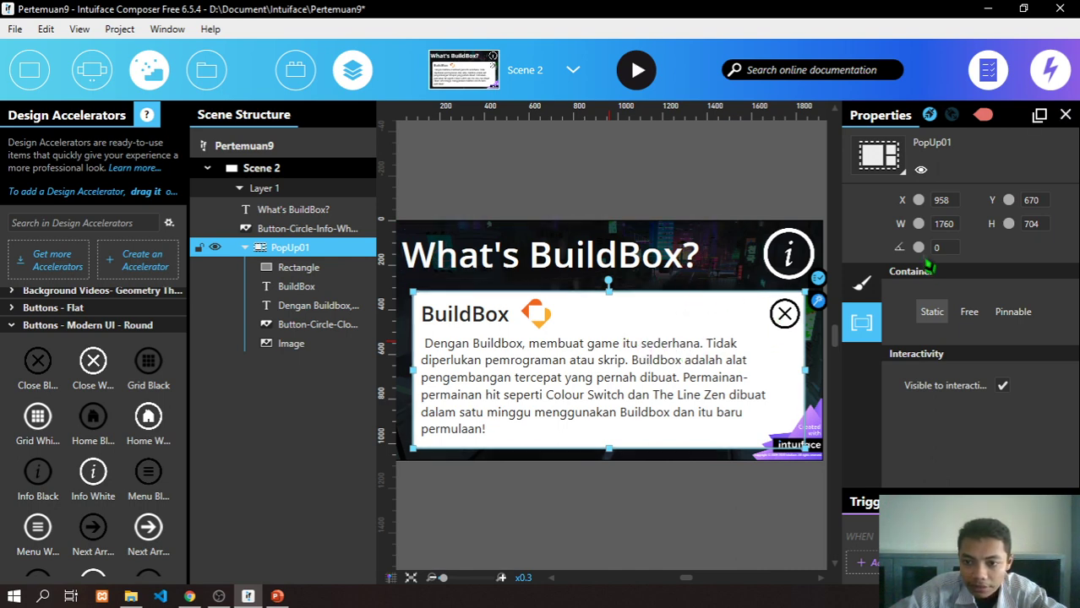
left_click(1042, 206)
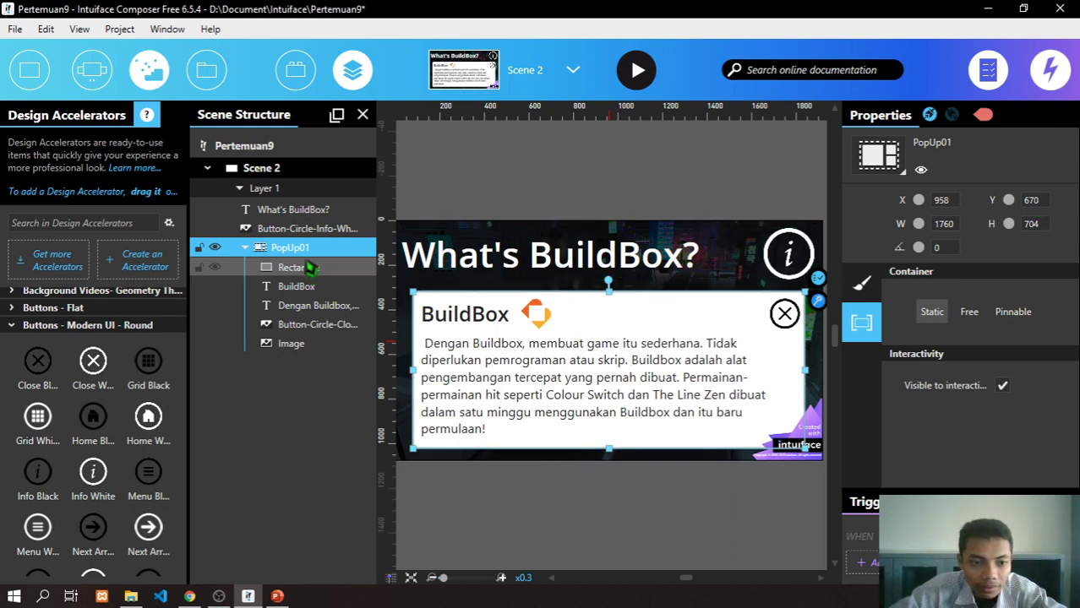
left_click_drag(643, 302, 647, 481)
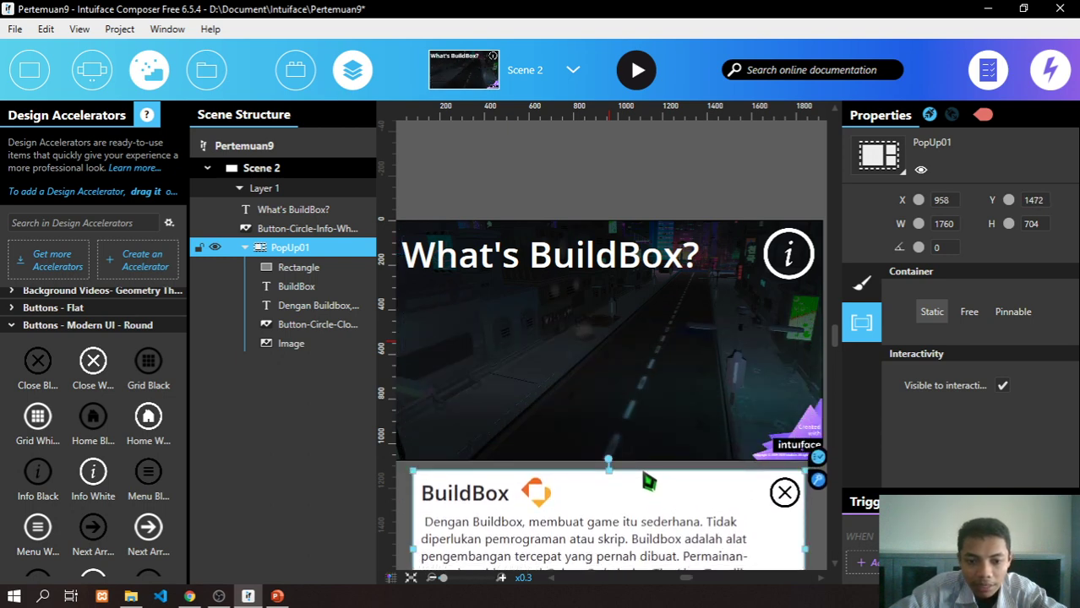
- Add a trigger to the white info button that fires when the button is released
left_click(784, 279)
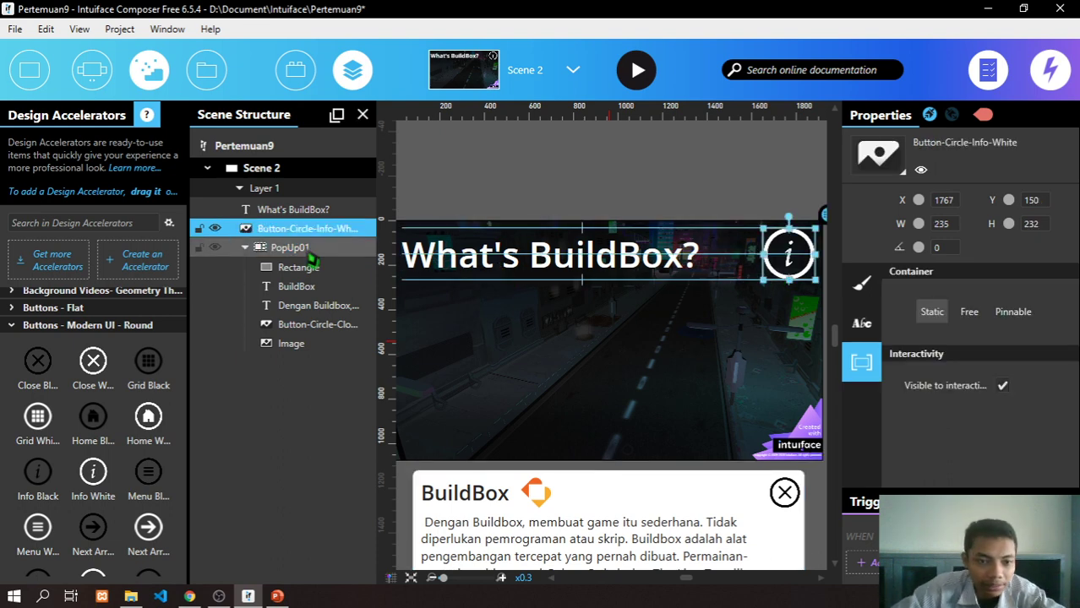
left_click_drag(305, 230, 300, 239)
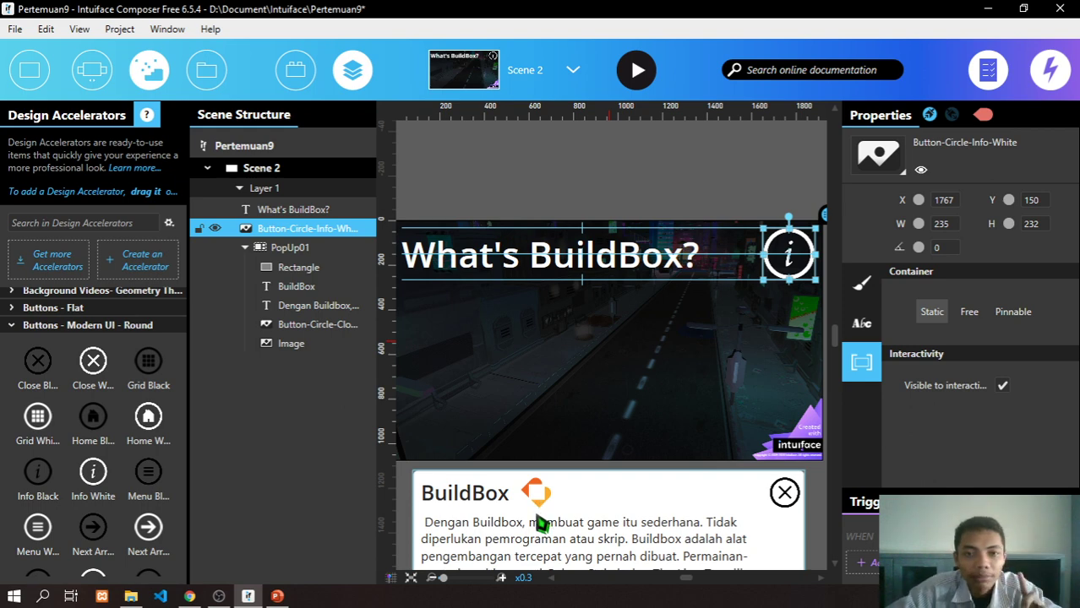
left_click(862, 563)
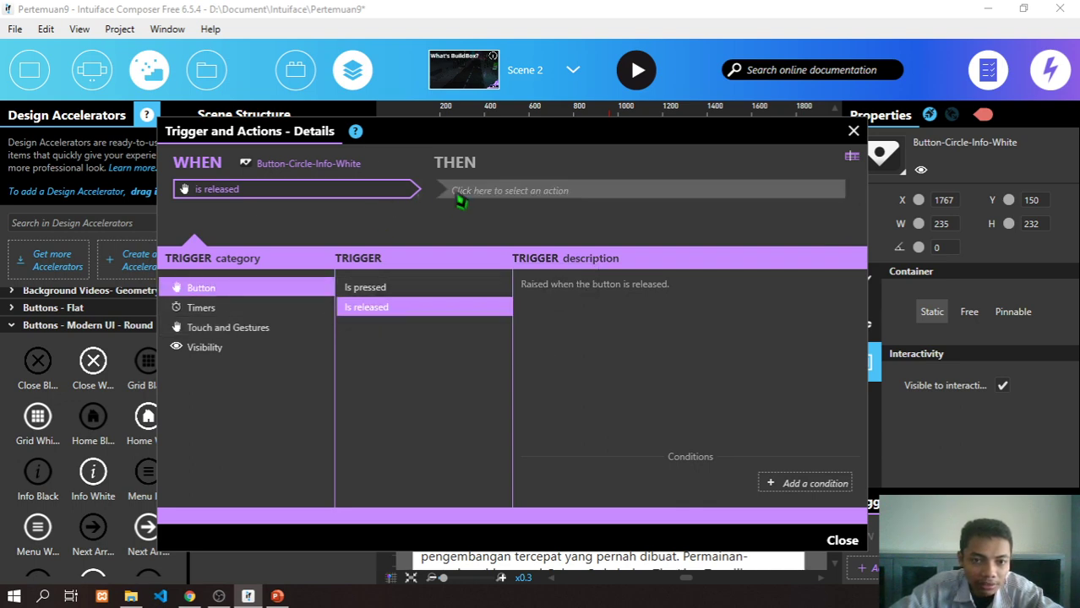
left_click(489, 191)
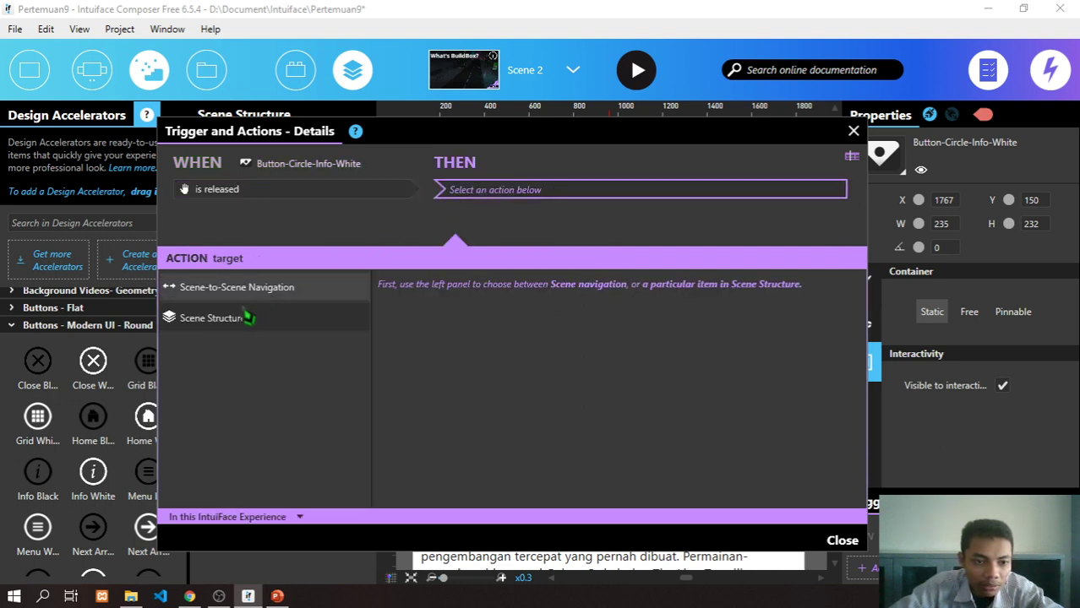
left_click(287, 196)
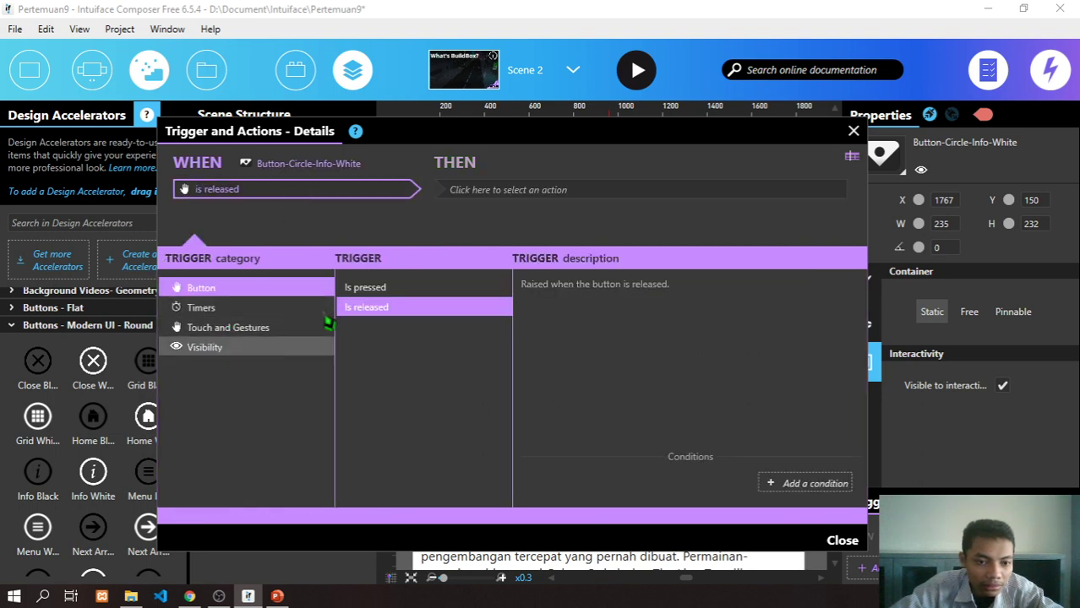
left_click(368, 287)
left_click(372, 308)
- Make the info button's release trigger perform a Move to action on the PopUp01 group
left_click(522, 193)
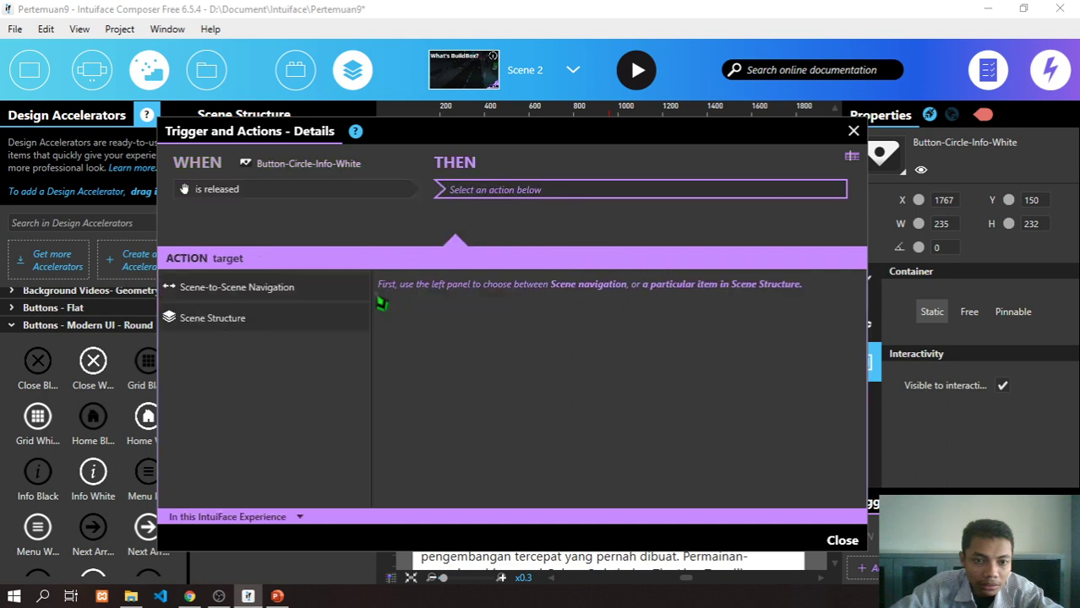
left_click(240, 330)
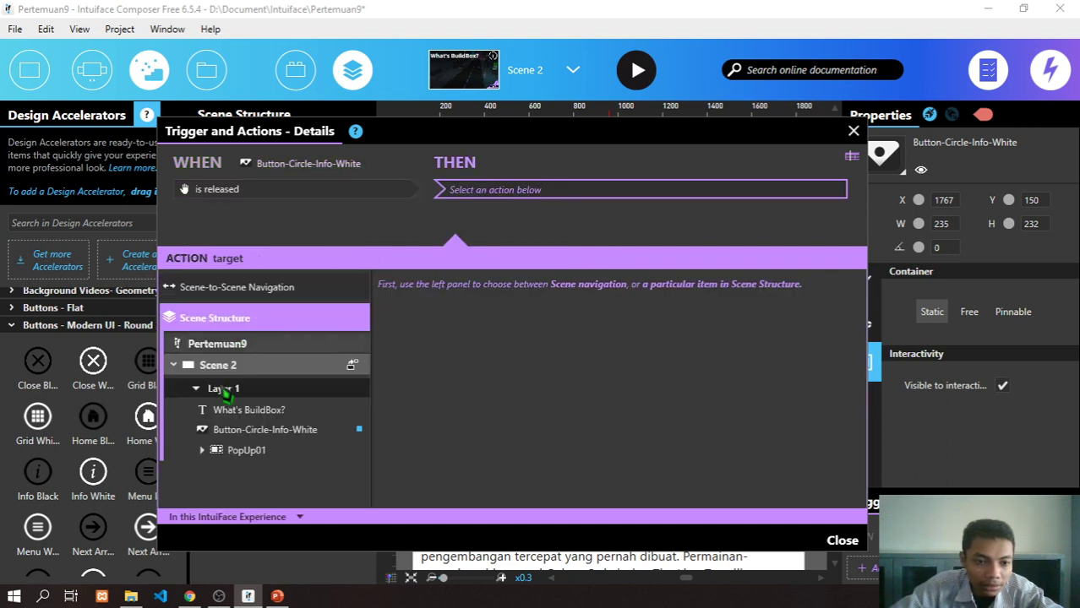
left_click(256, 454)
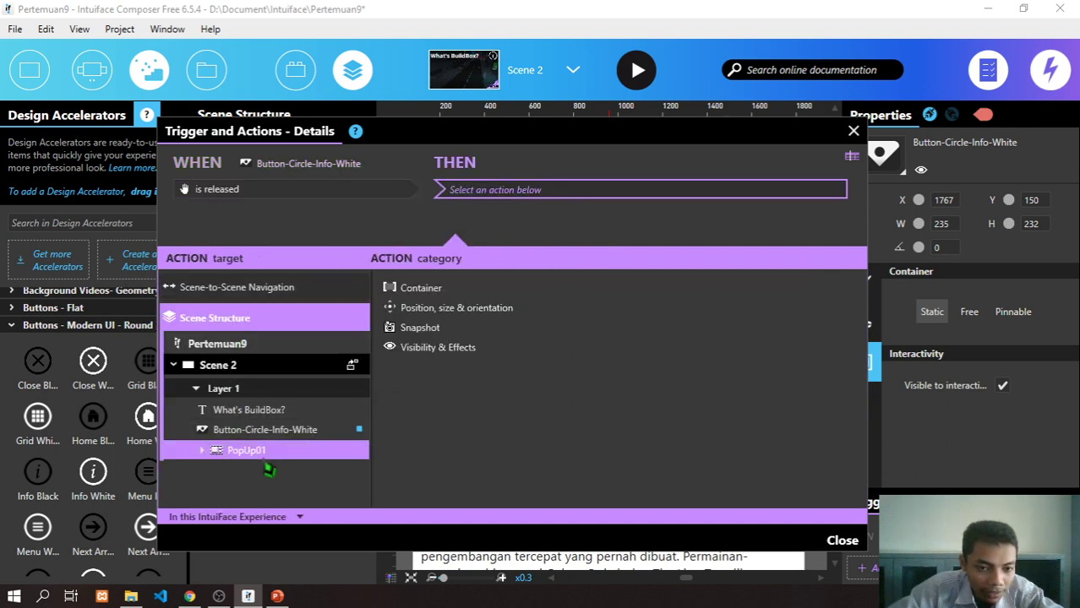
left_click(439, 314)
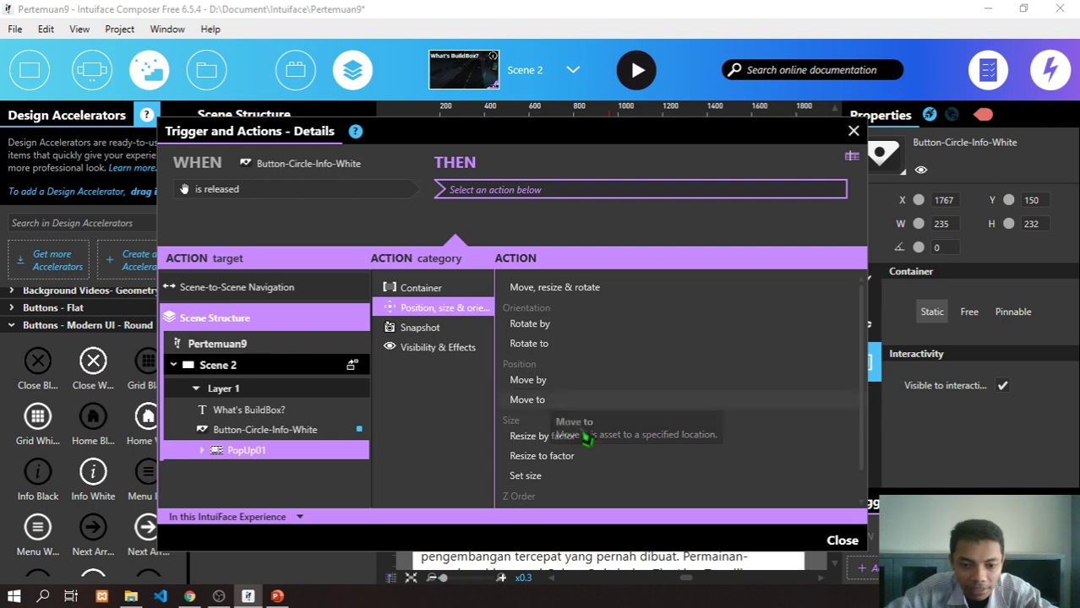
scroll(571, 487, "down", 1)
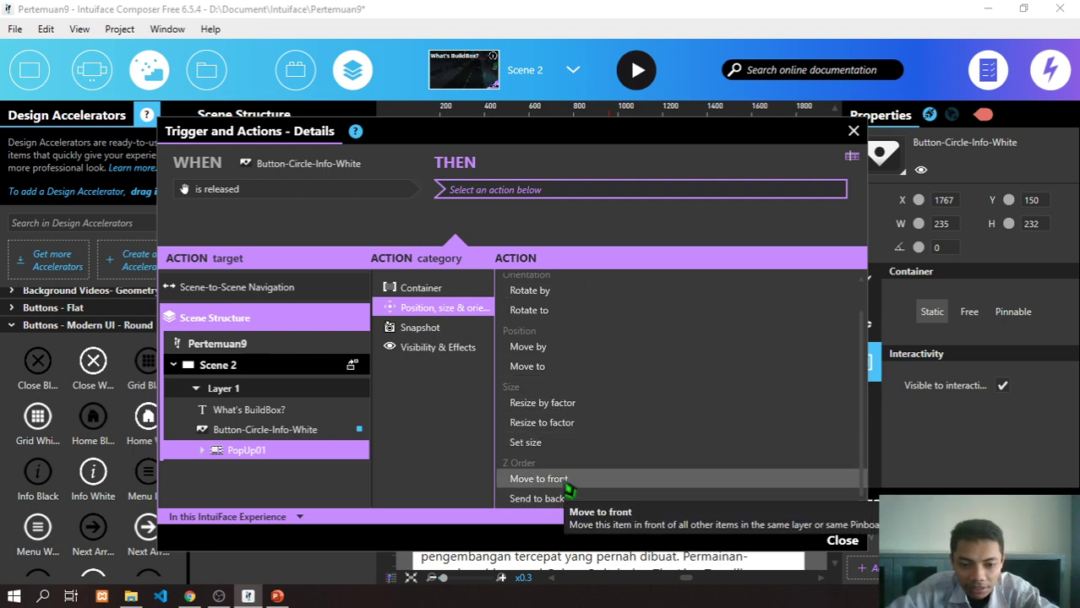
scroll(571, 473, "up", 1)
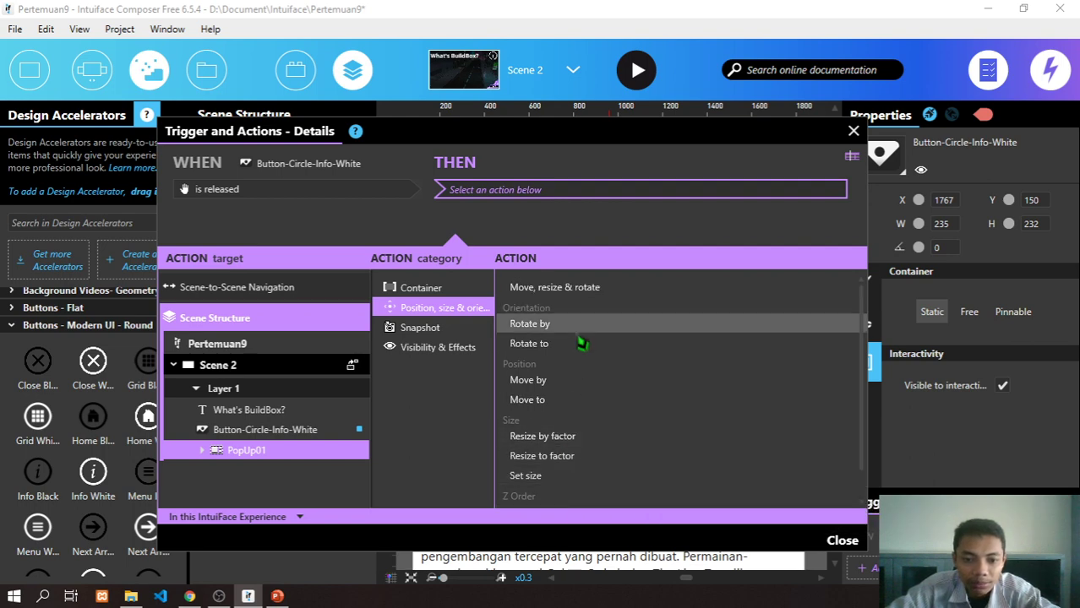
left_click(532, 401)
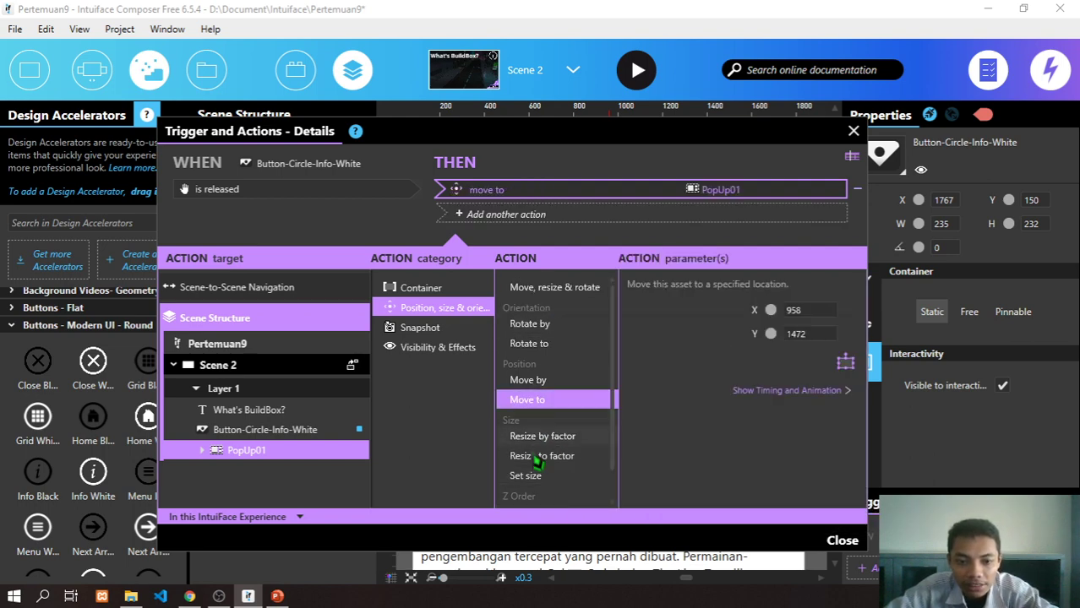
- Set the Move to action's Y destination to 670 and preview the pop-up's target position on the scene
left_click(823, 311)
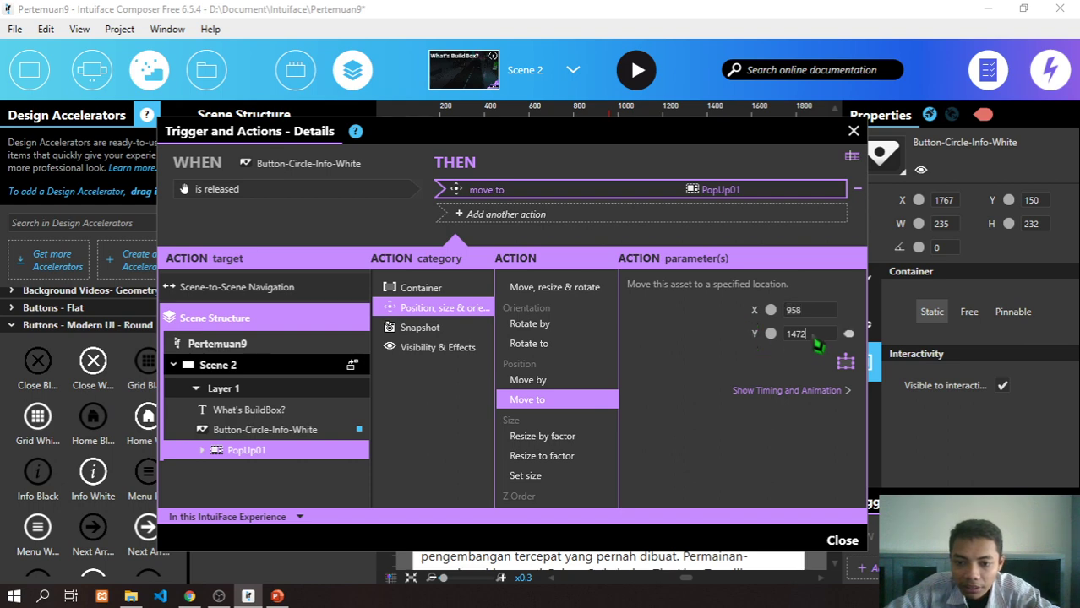
key("ctrl+a")
type("670")
key("Return")
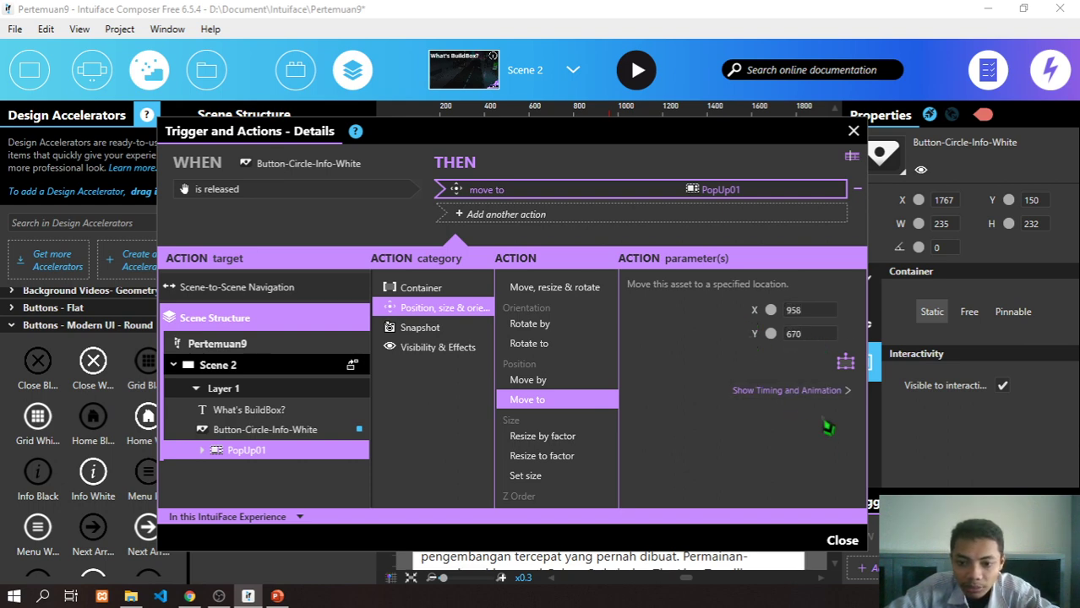
left_click(845, 365)
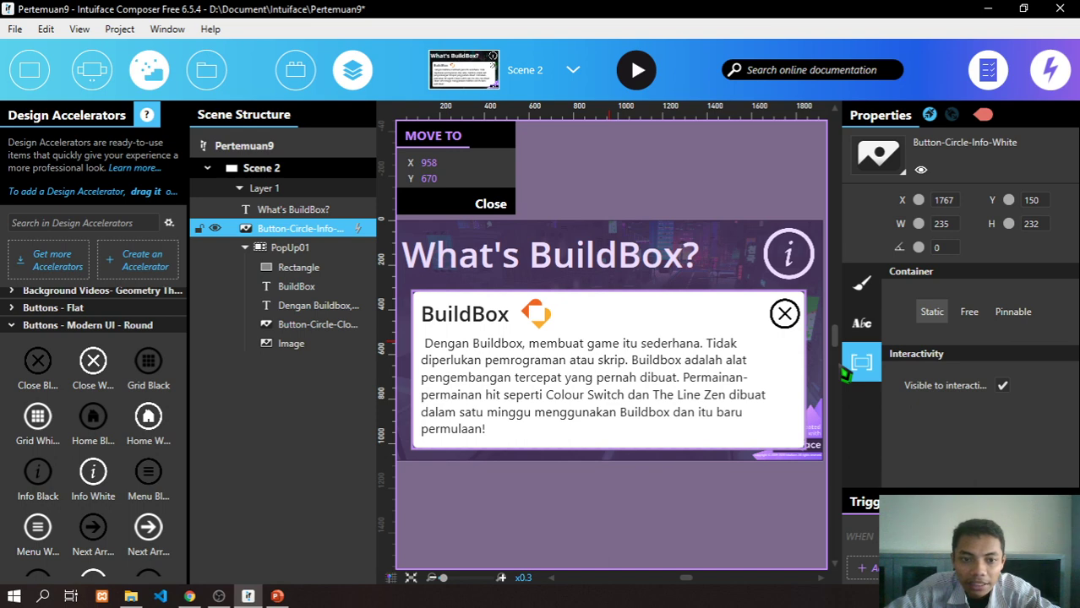
left_click(497, 212)
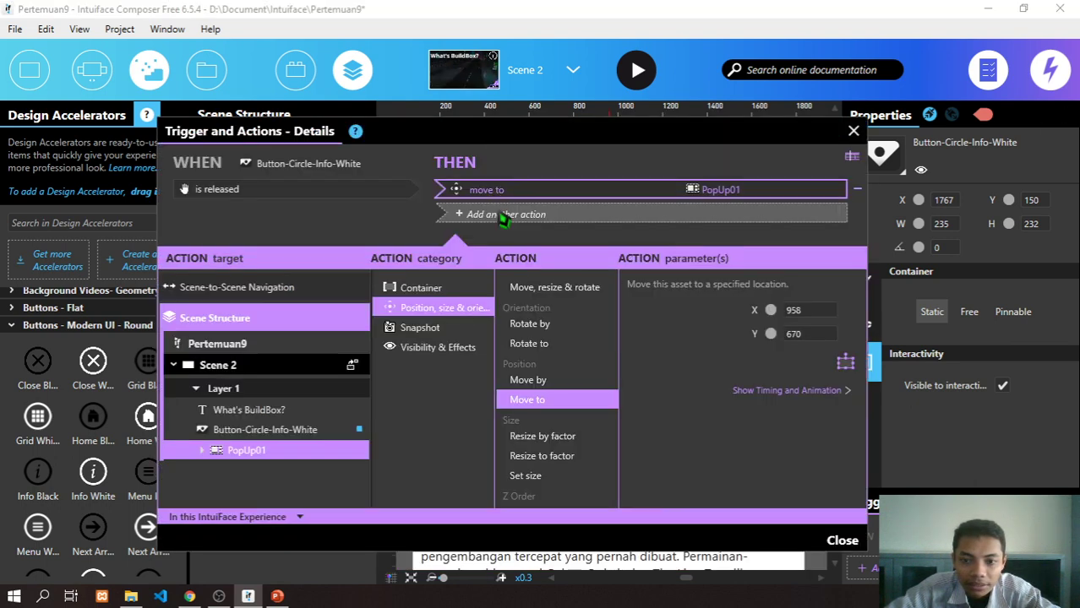
- Recheck the Move to destination on the scene and look at the action's timing and animation options
left_click(845, 363)
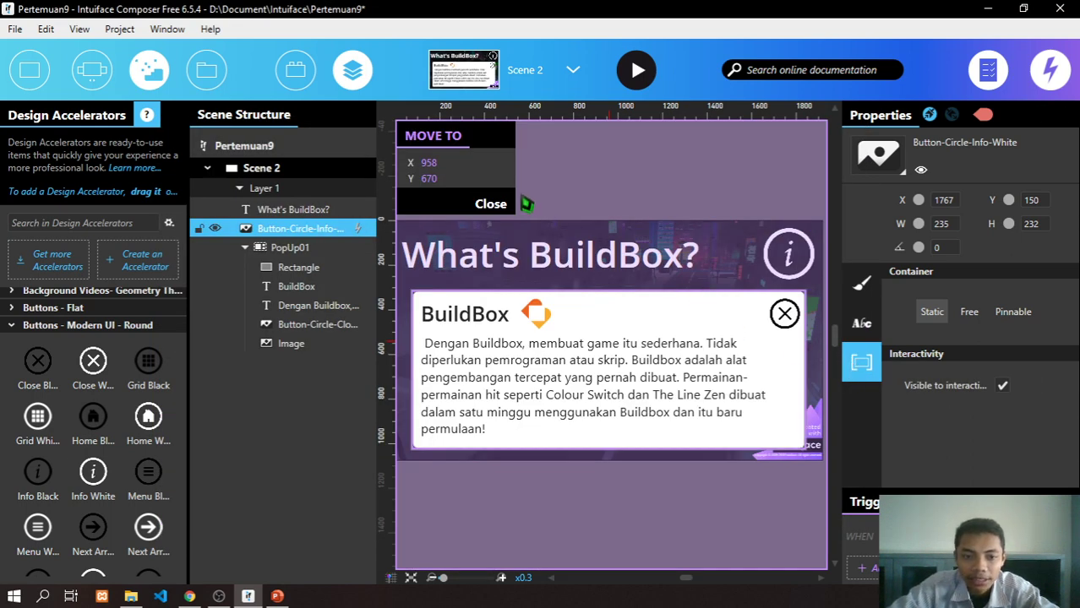
left_click(492, 204)
left_click(831, 391)
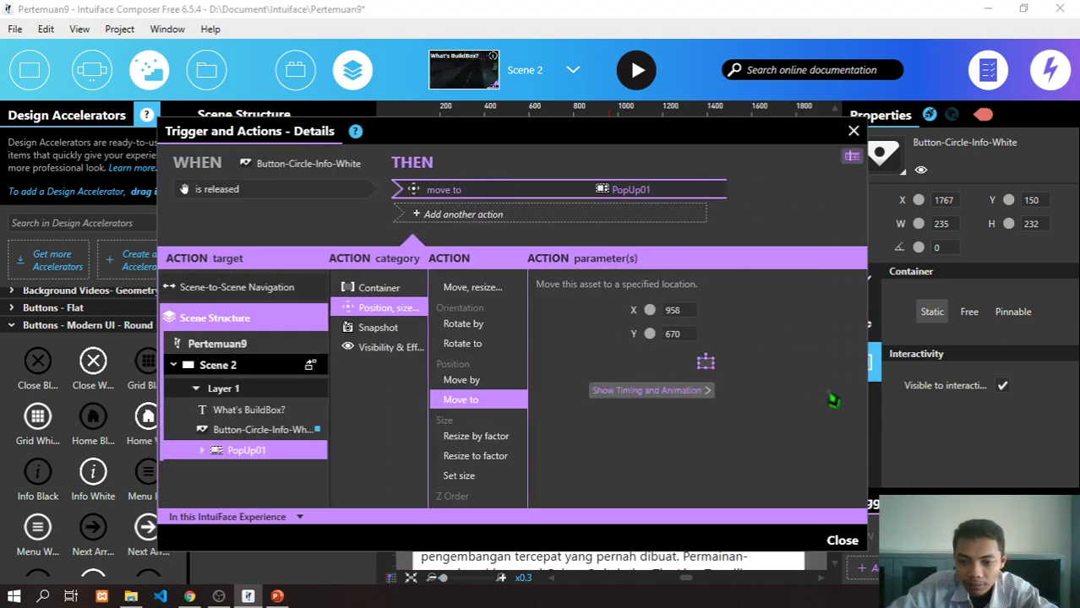
left_click(795, 488)
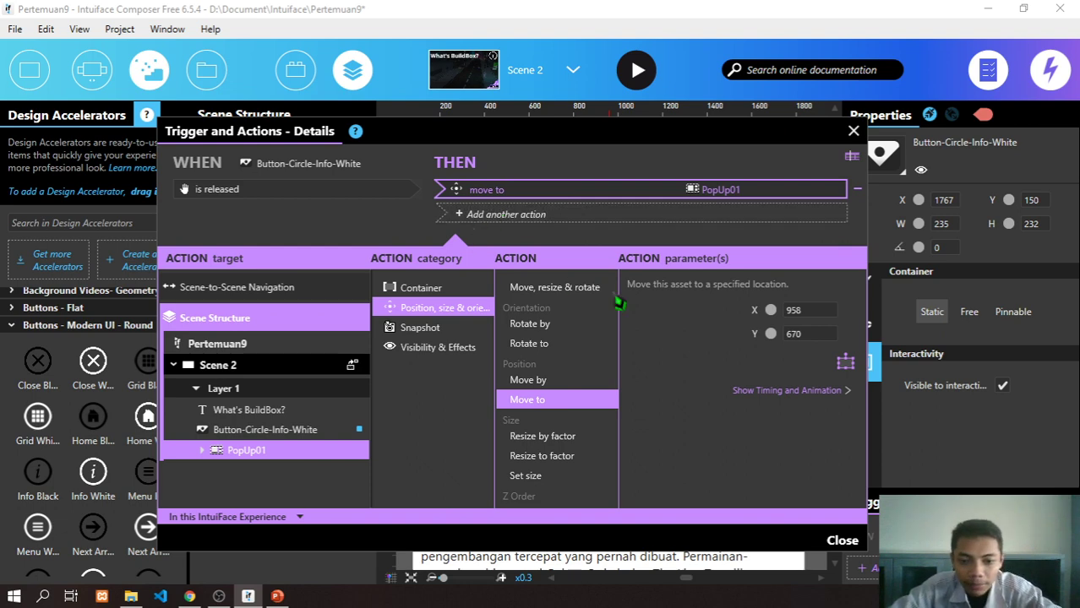
left_click(846, 543)
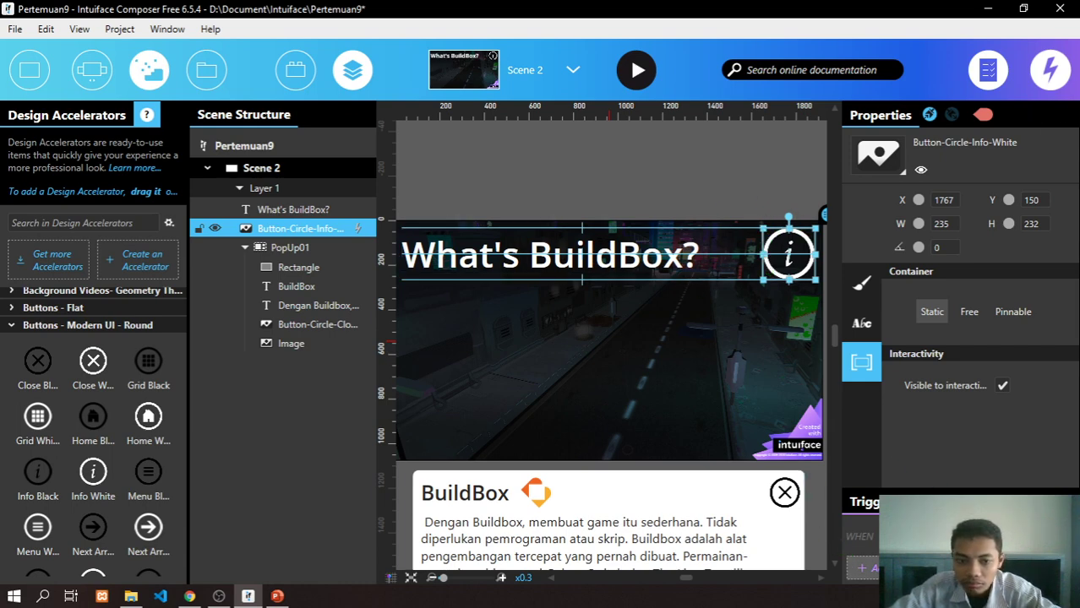
- Add another release trigger to the info button that moves PopUp01 to X 958, Y 670
left_click(306, 210)
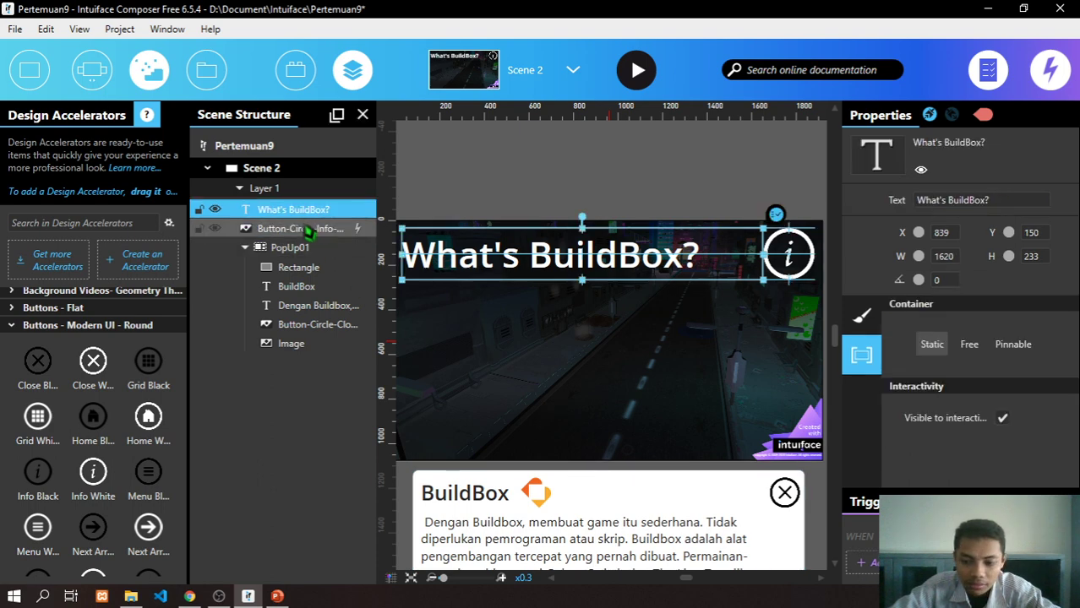
left_click(308, 229)
left_click(862, 562)
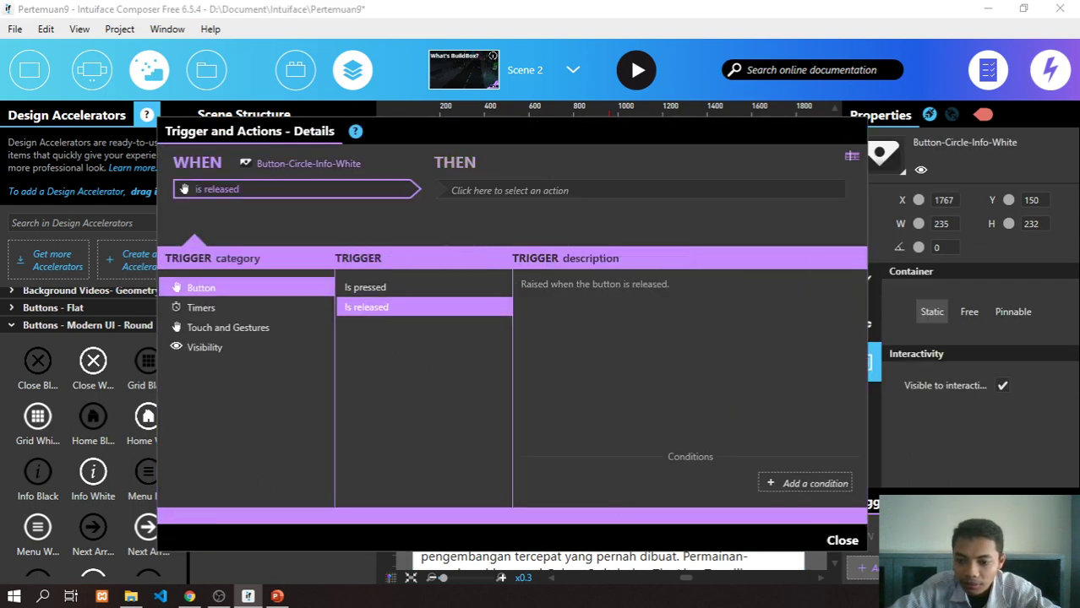
left_click(549, 192)
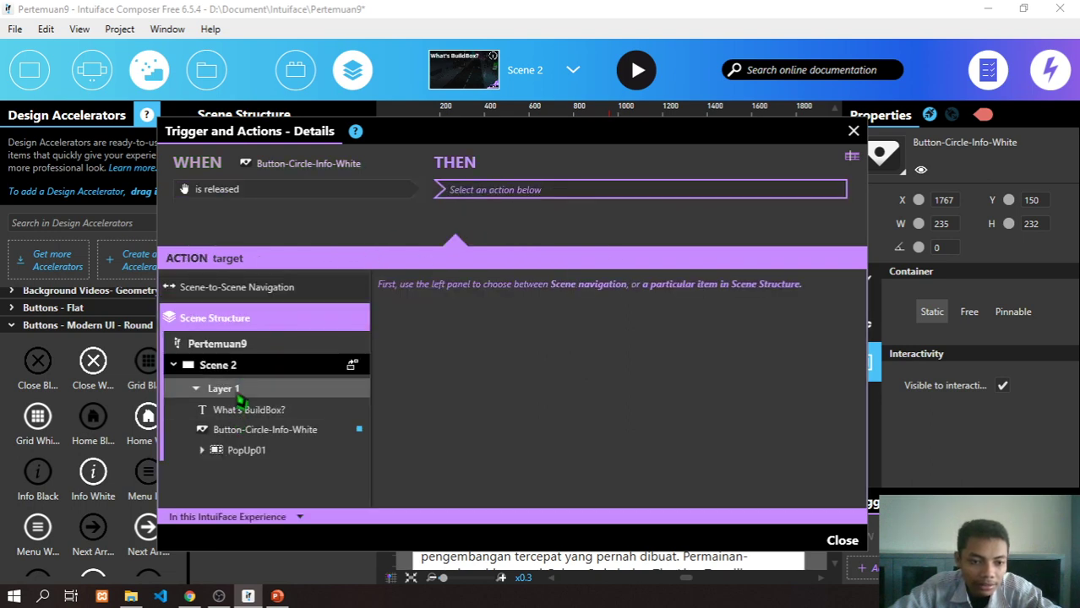
left_click(239, 452)
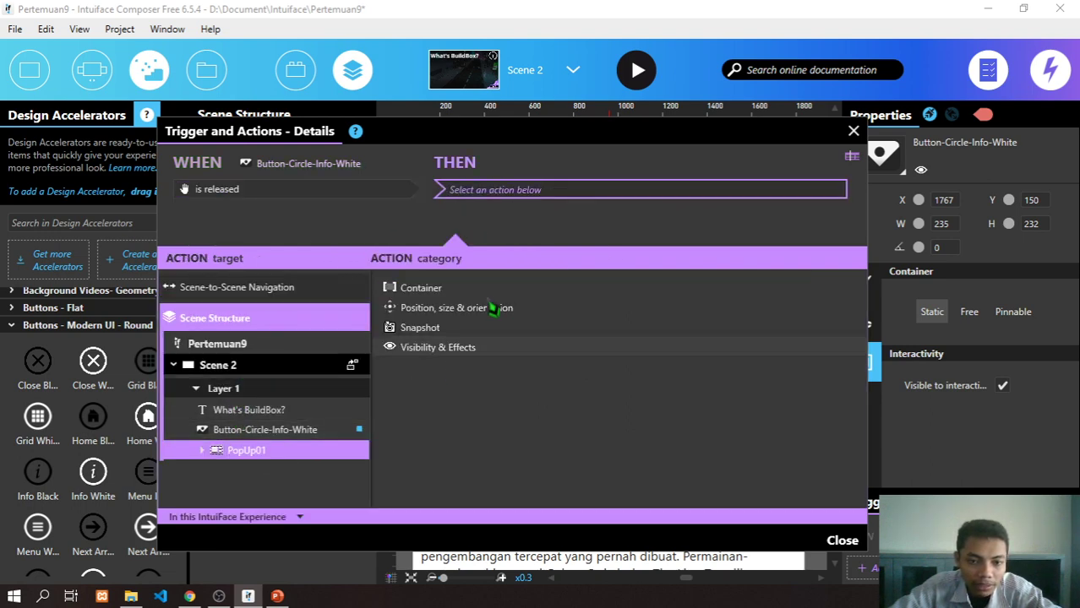
left_click(445, 309)
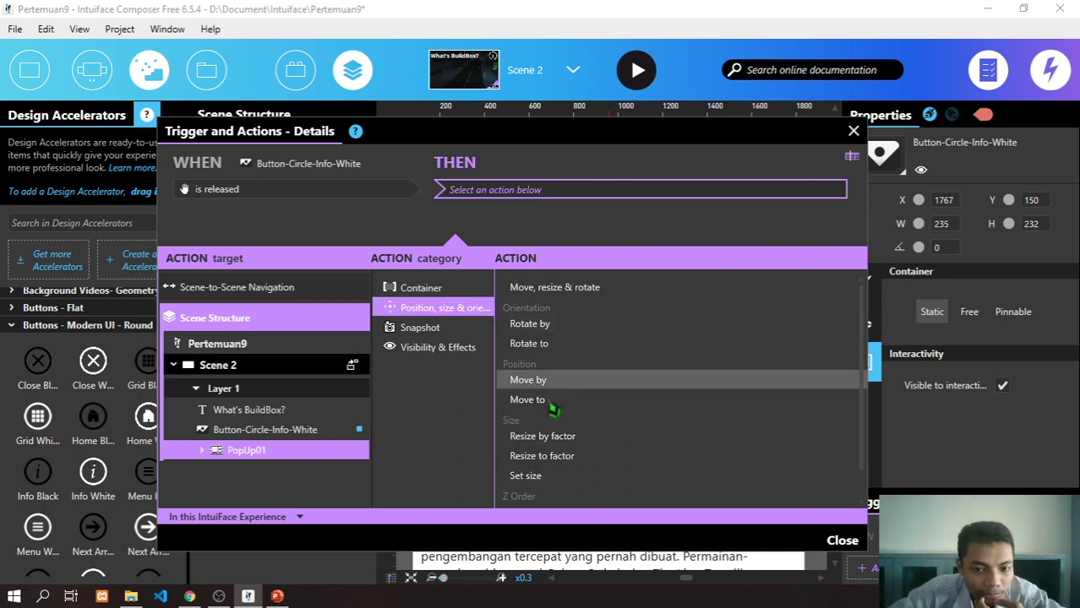
left_click(698, 372)
left_click(820, 338)
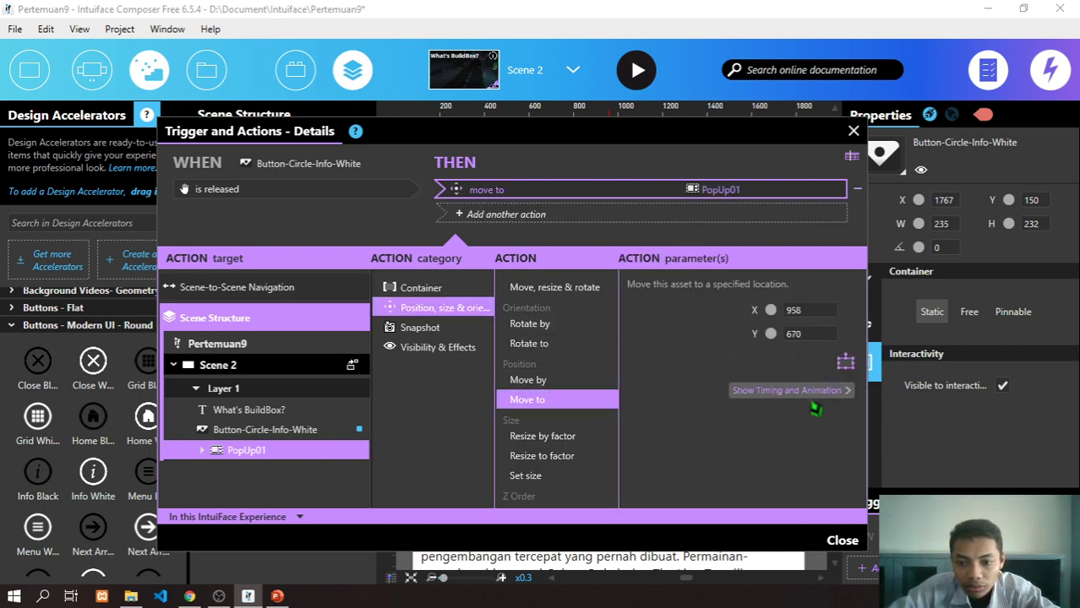
left_click_drag(734, 200, 712, 409)
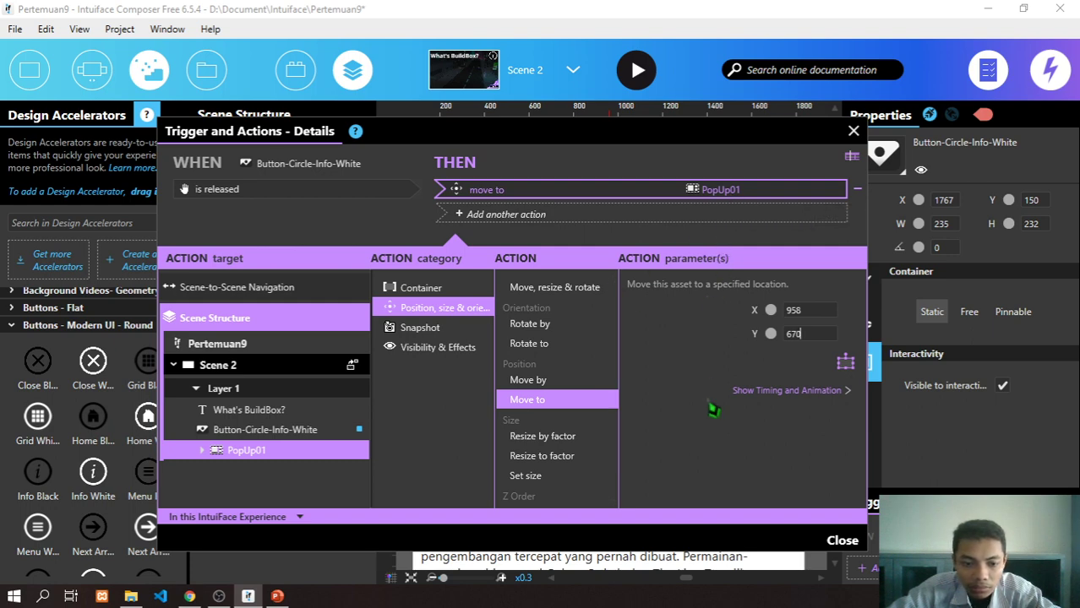
- Preview where the new trigger's Move to action places the pop-up, and close the trigger details
left_click(844, 362)
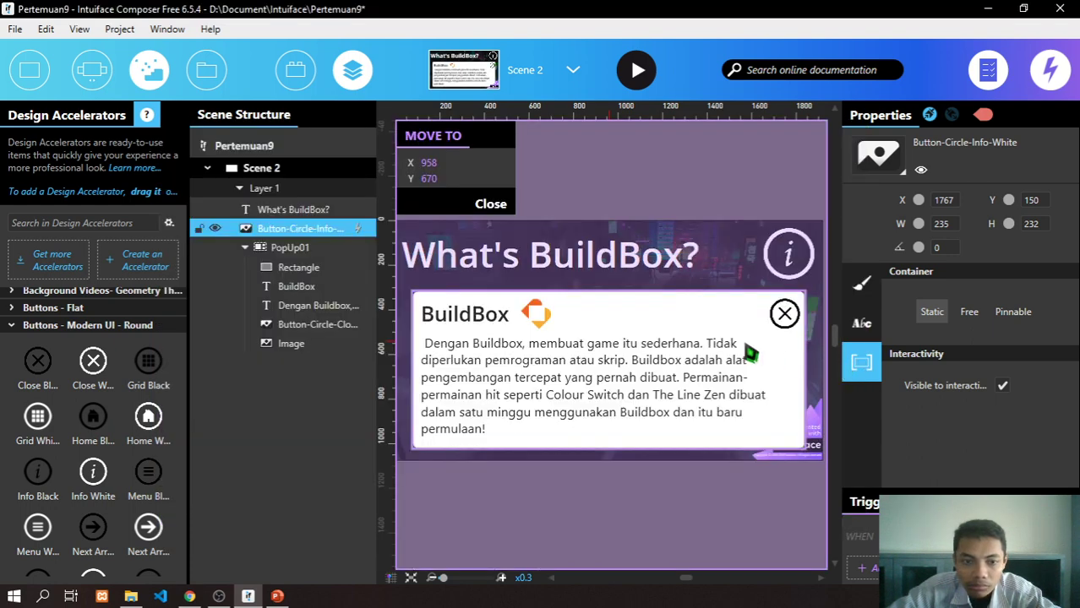
left_click(491, 204)
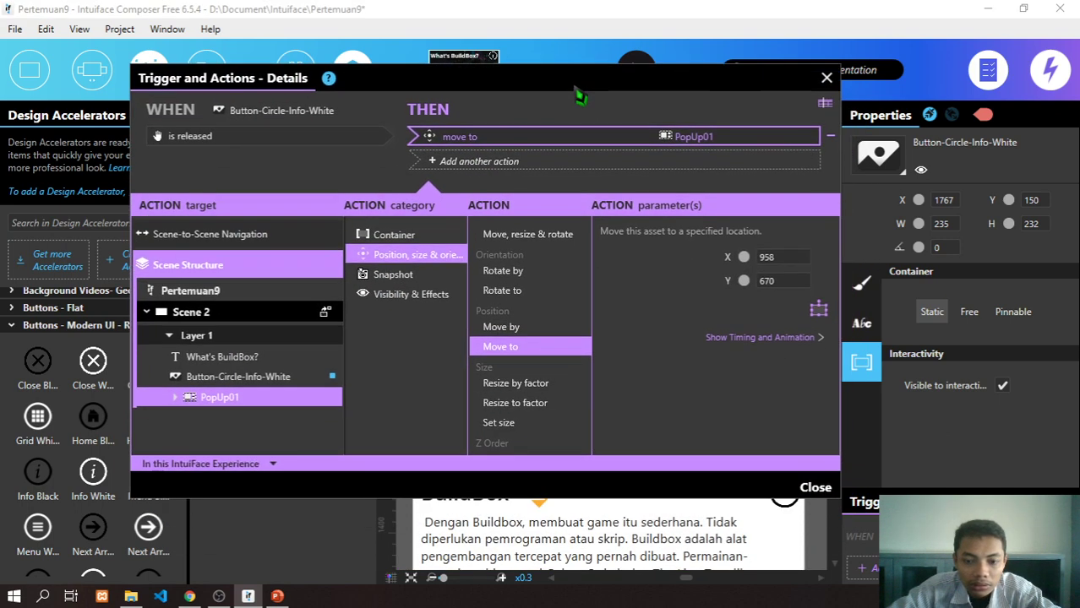
left_click_drag(580, 97, 571, 129)
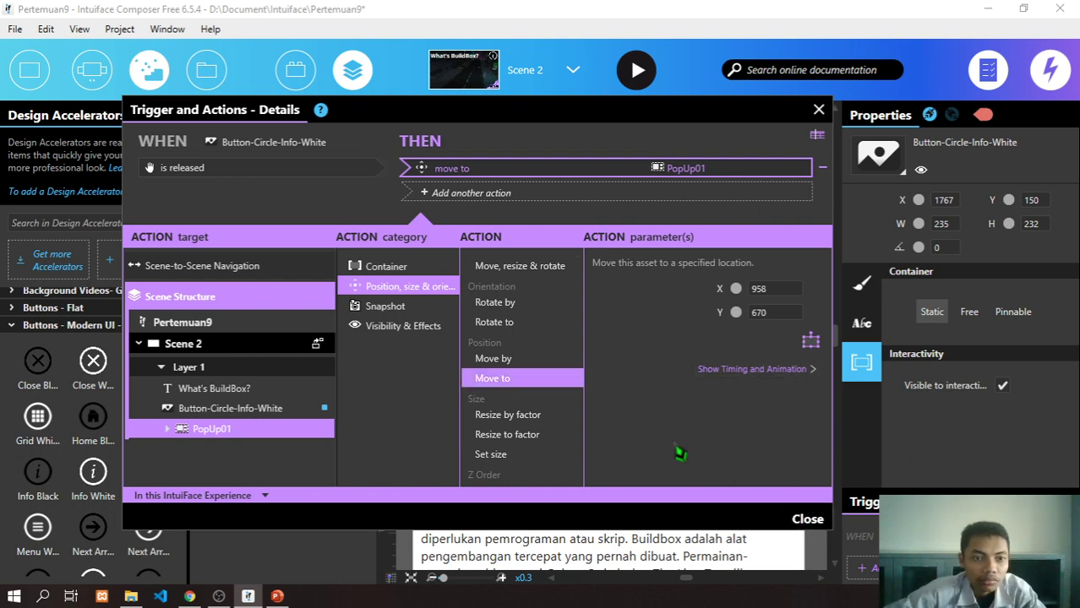
key("Escape")
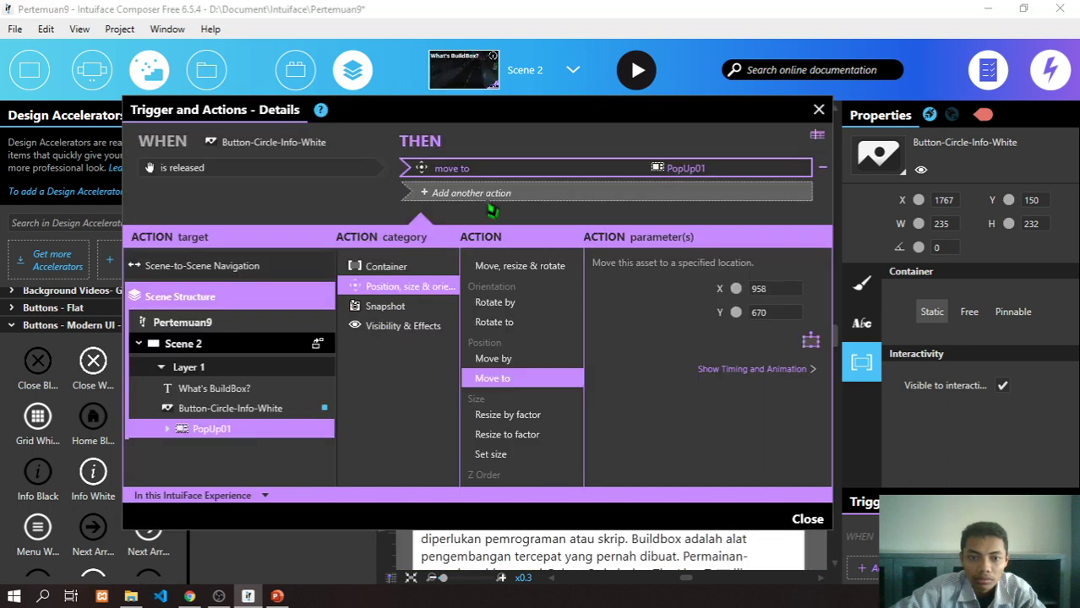
left_click(483, 200)
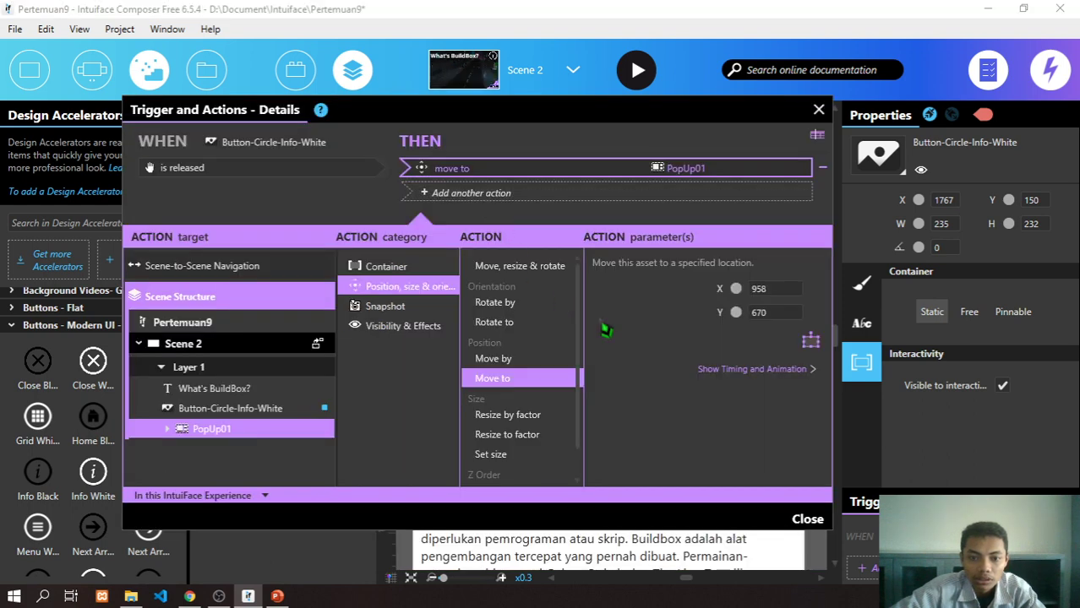
left_click(807, 521)
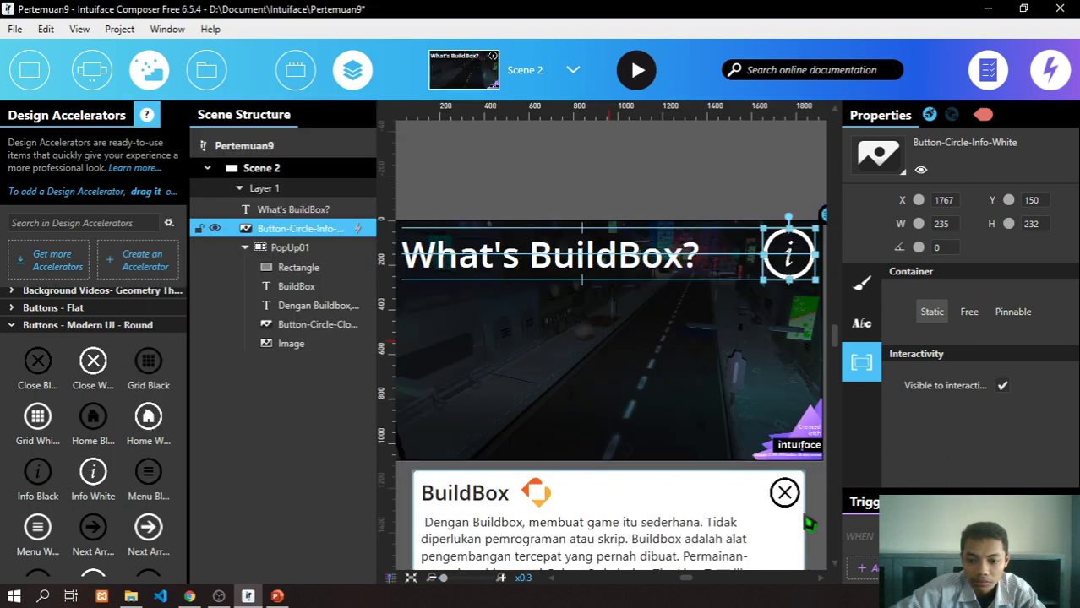
left_click(787, 497)
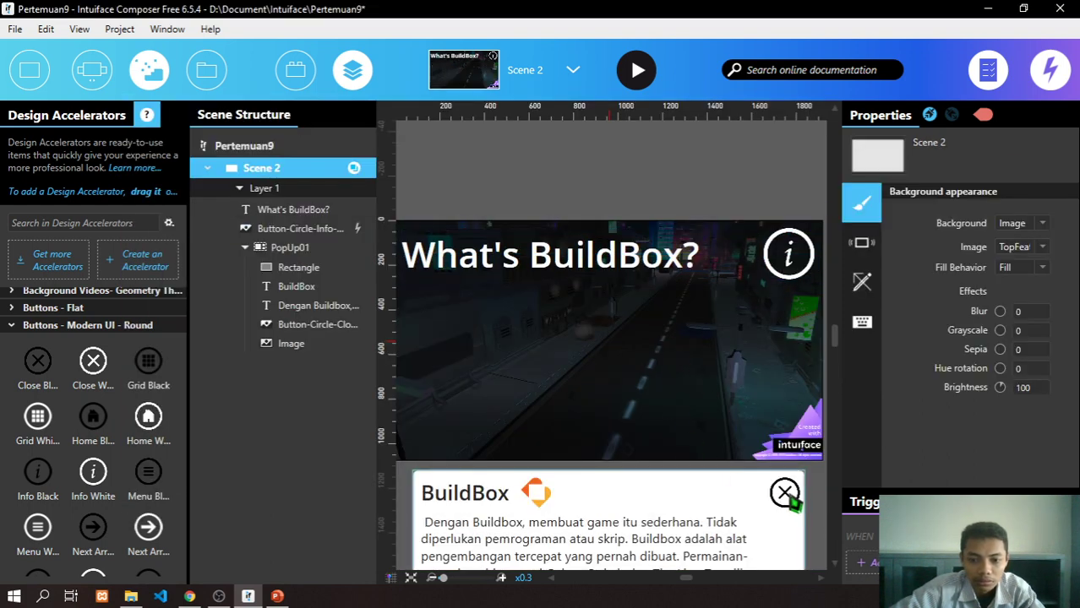
left_click(794, 505)
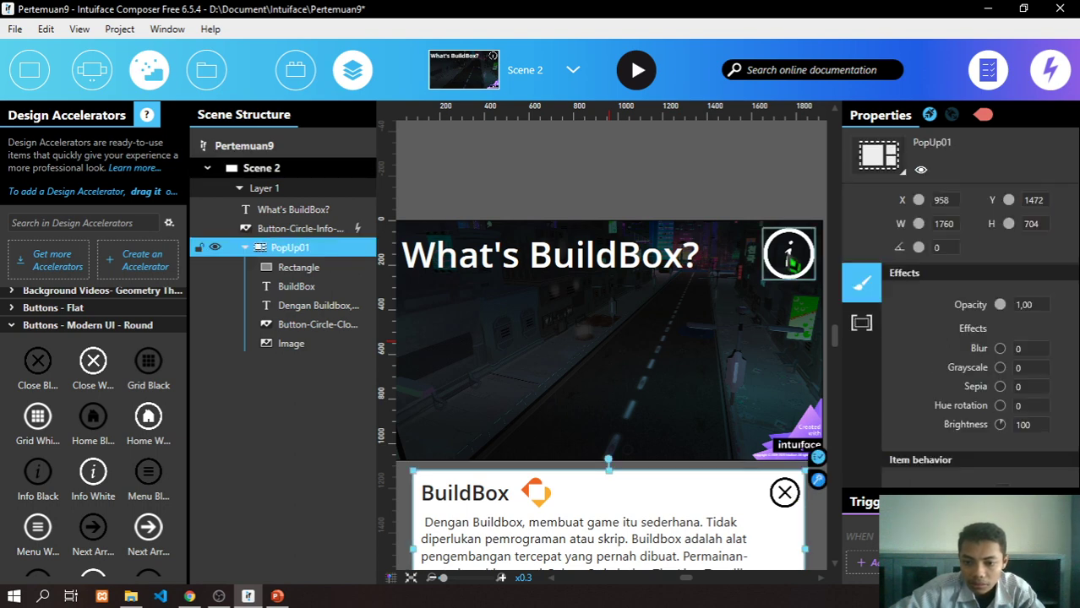
left_click(789, 260)
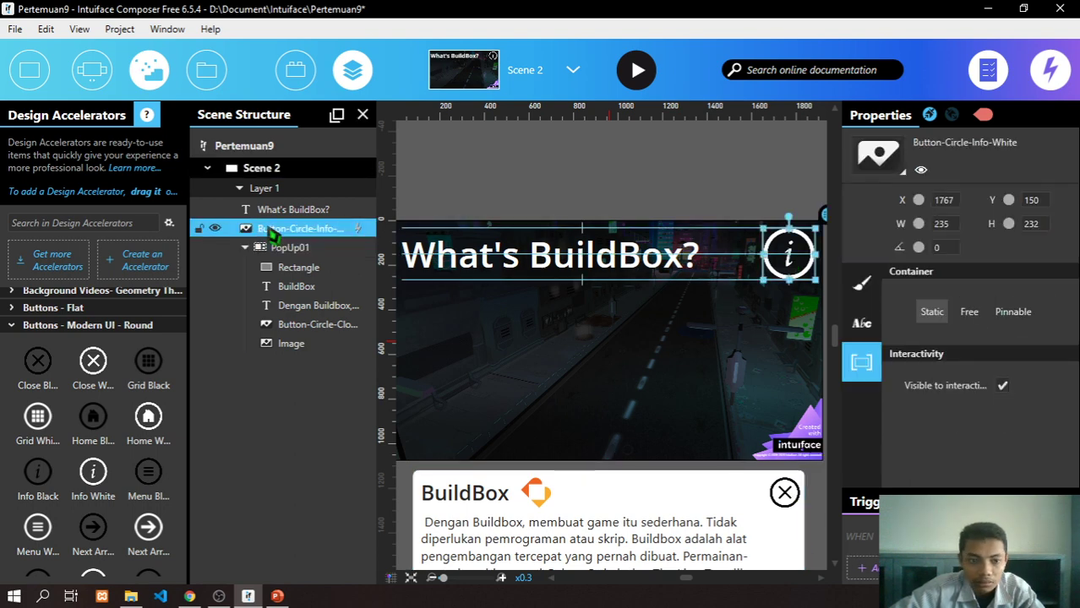
left_click(302, 334)
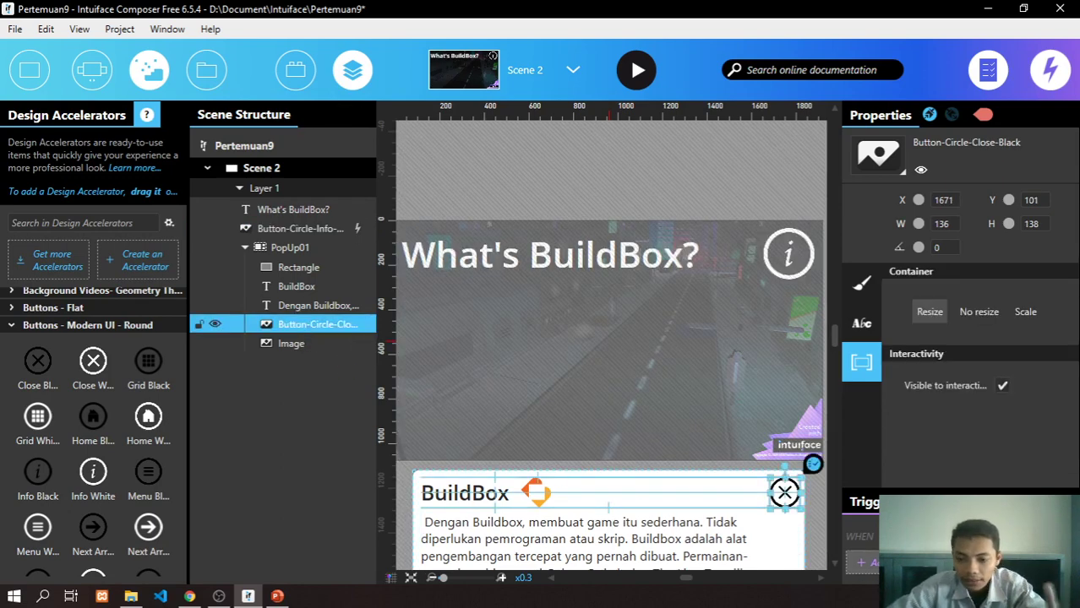
left_click(866, 563)
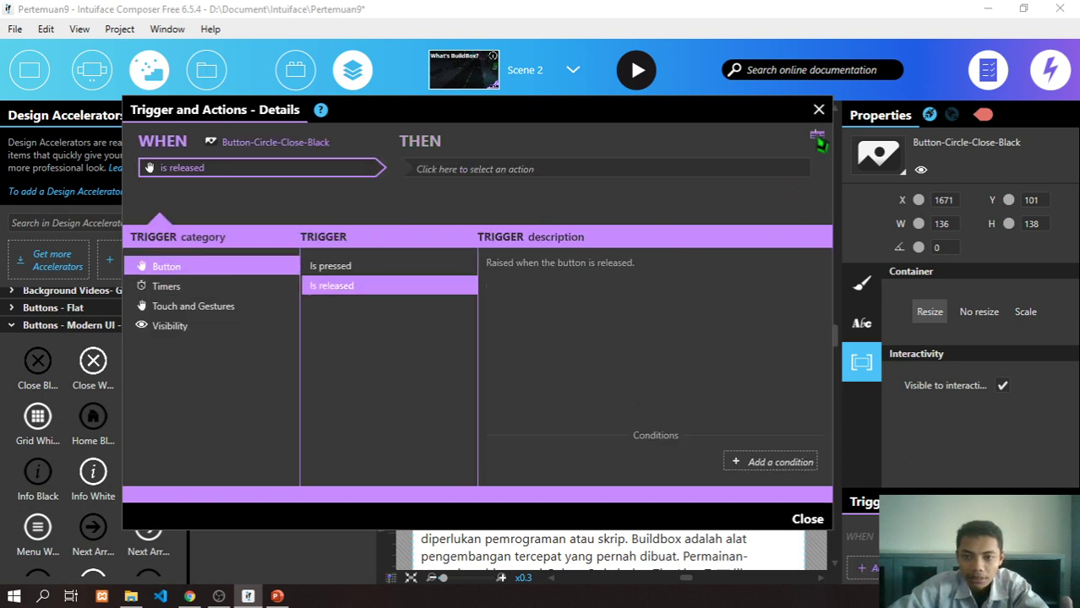
left_click(819, 110)
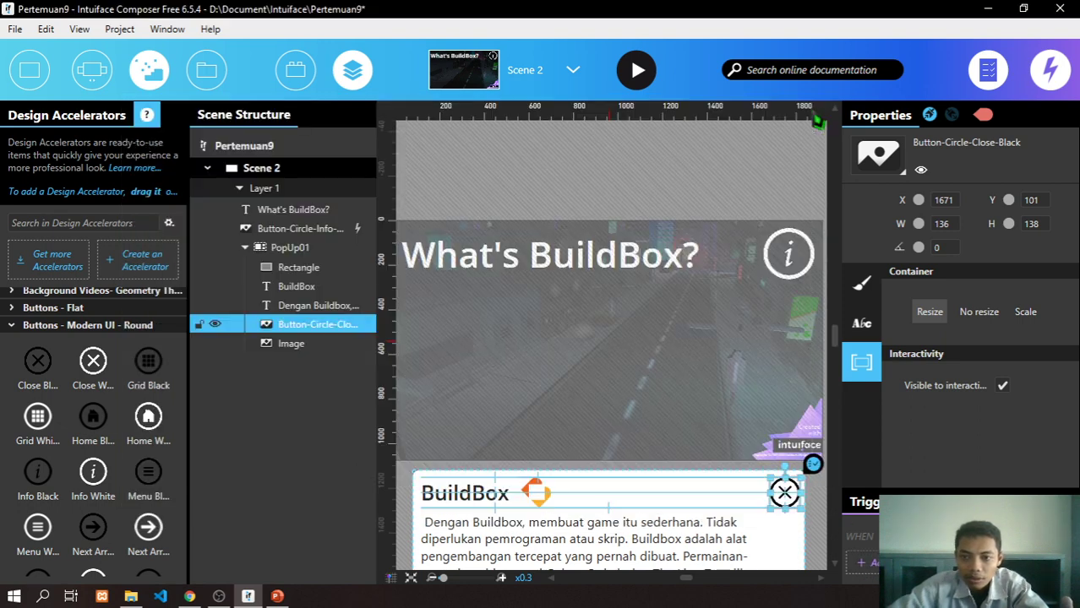
- Add a release trigger to the pop-up's Close button with a Move to action sending PopUp01 to its off-screen position, X 958, Y 1472
left_click(283, 248)
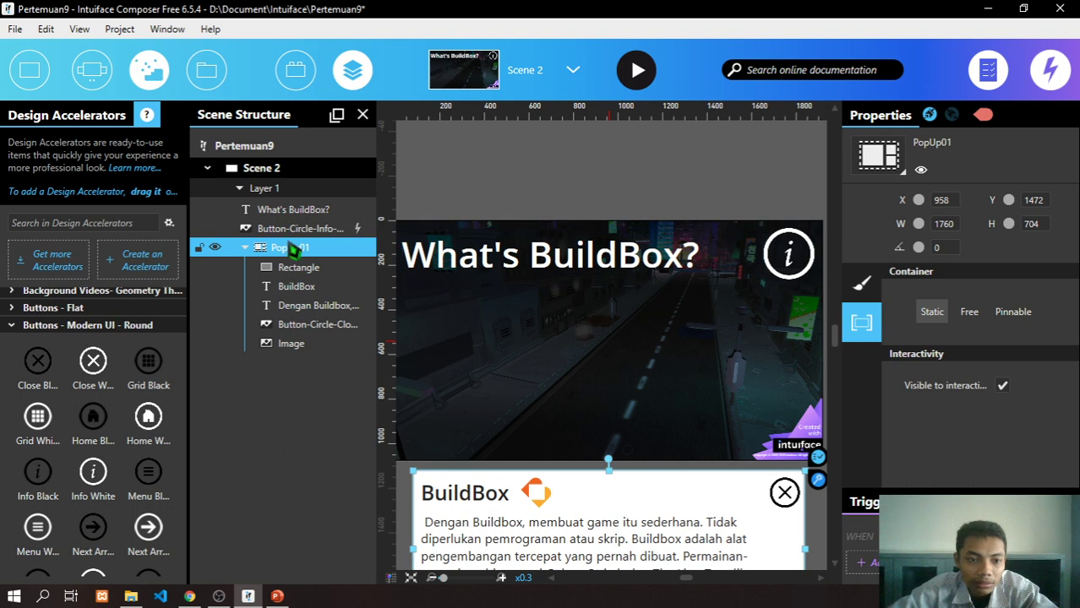
left_click(1038, 202)
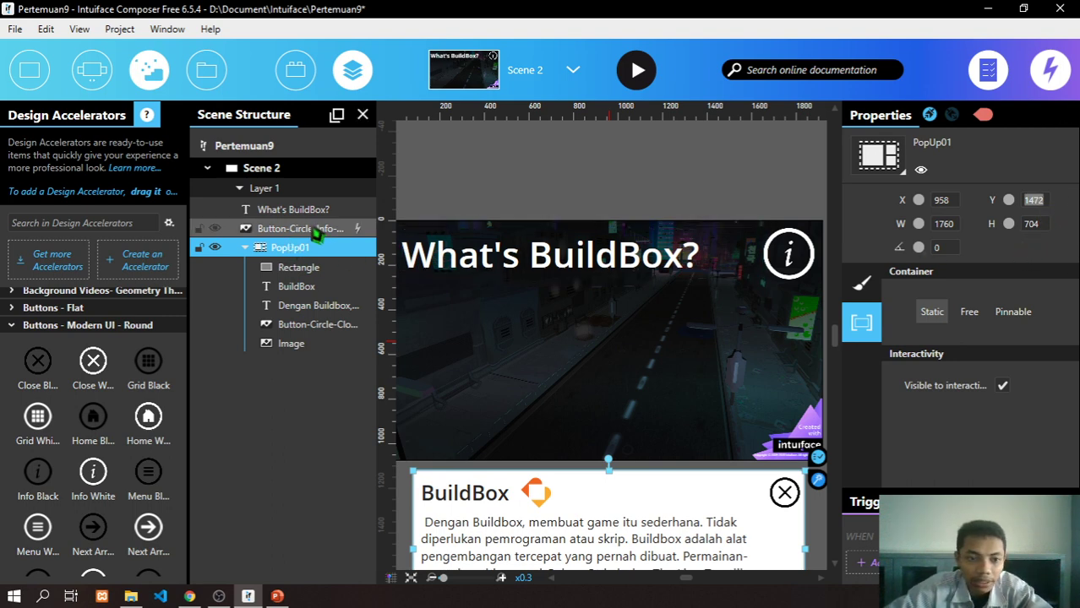
left_click(296, 329)
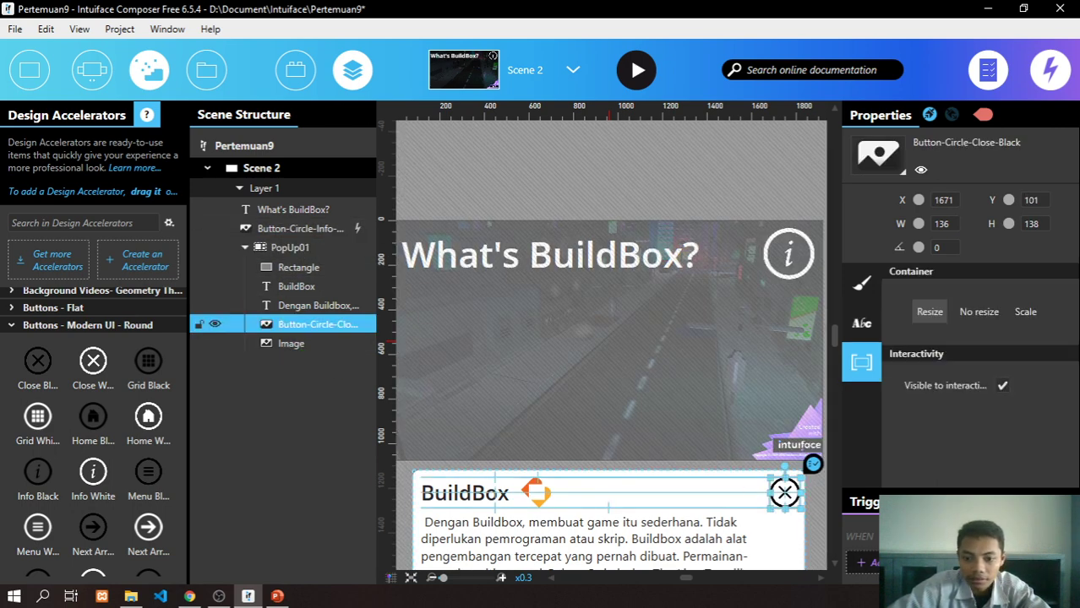
left_click(866, 562)
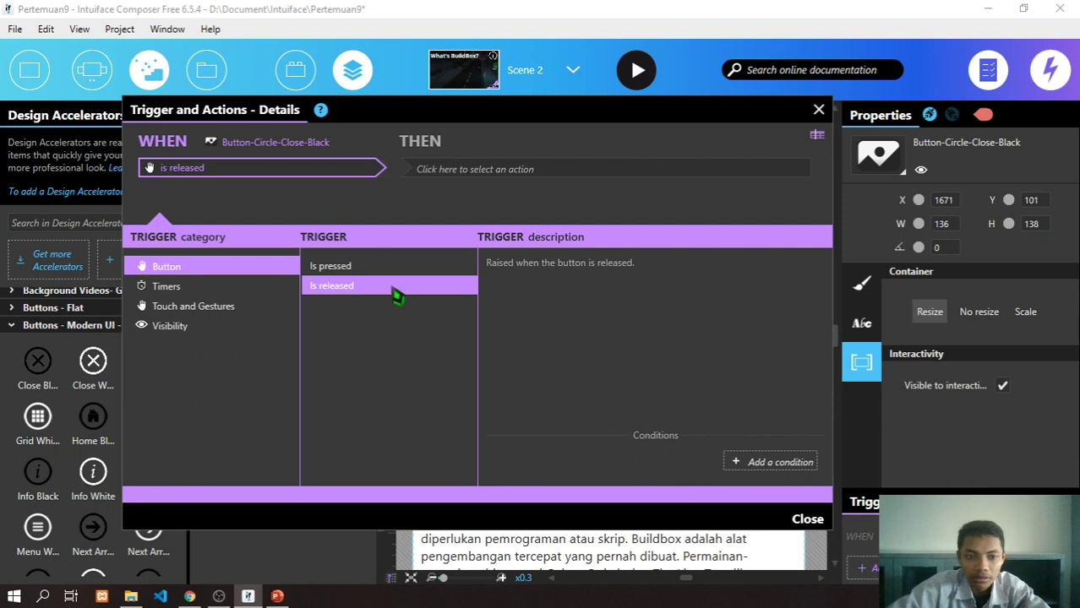
left_click(499, 169)
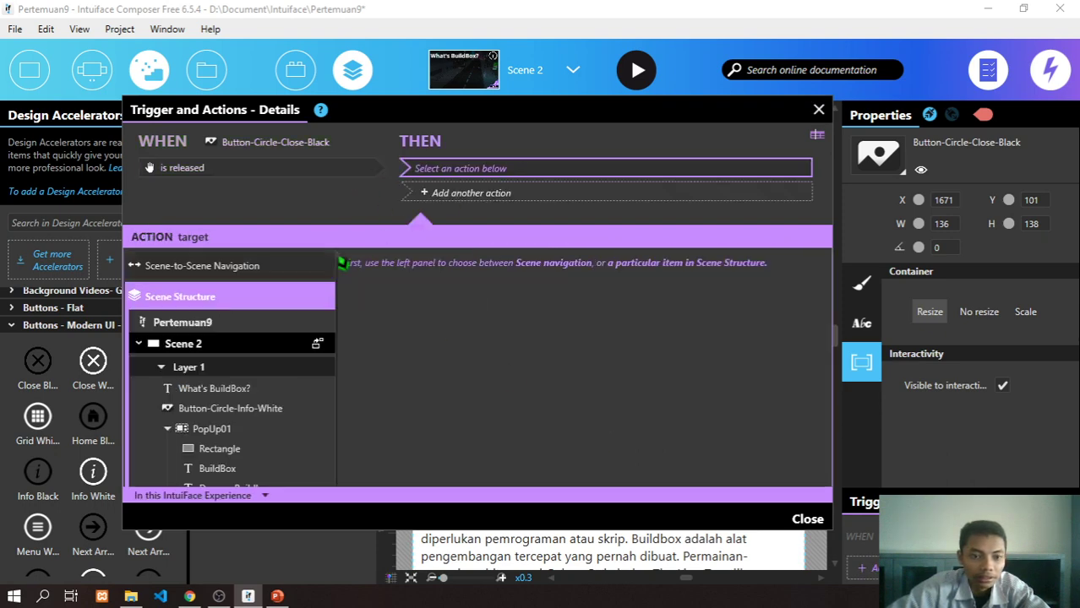
left_click(212, 431)
left_click(387, 289)
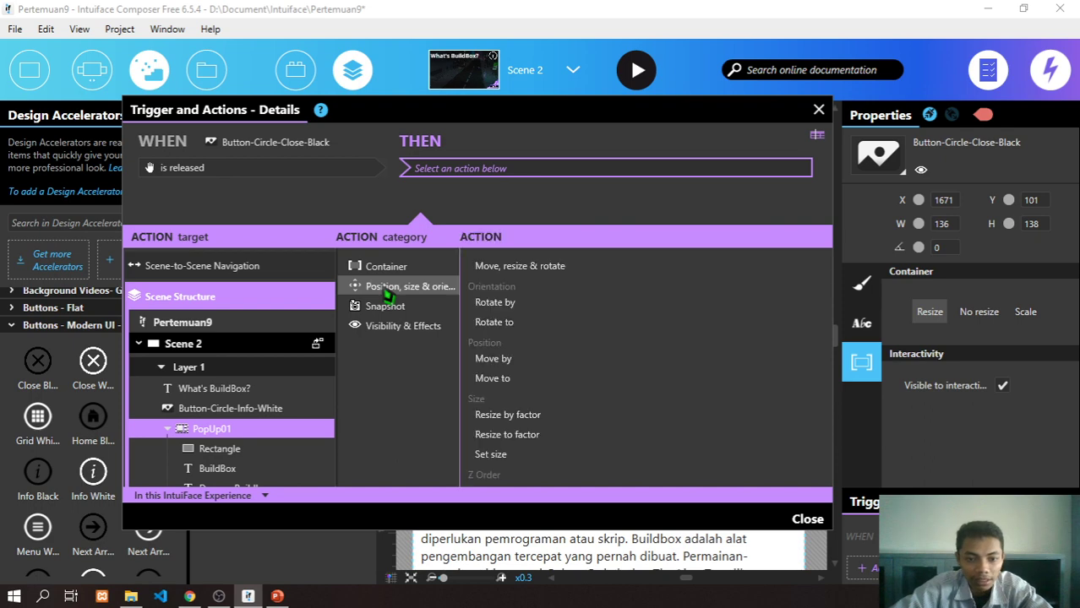
left_click(522, 382)
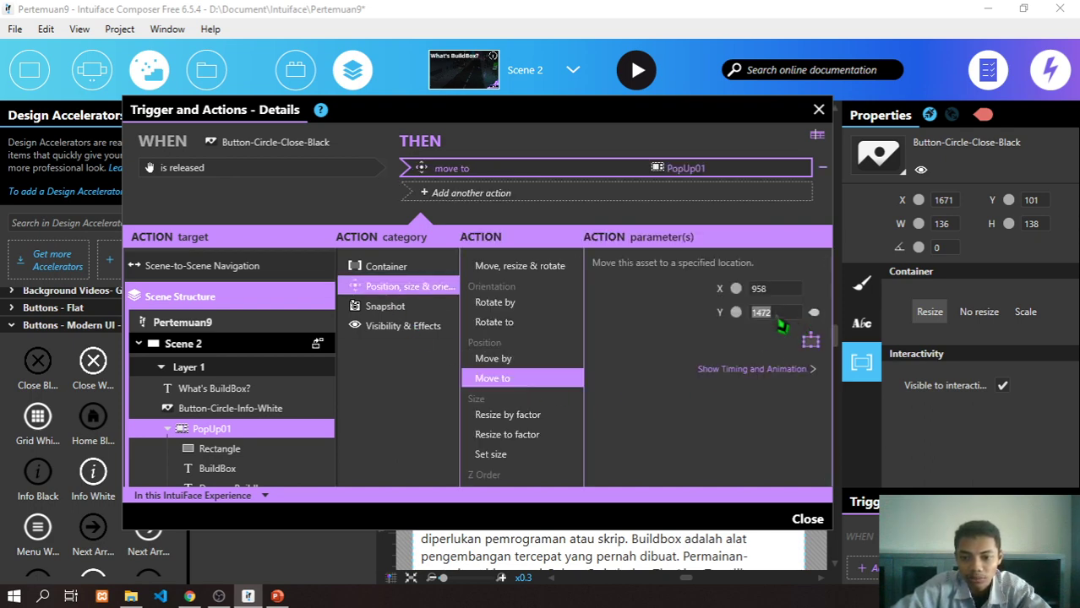
- Preview the Close button's Move to destination on the scene and close the trigger details
left_click(810, 342)
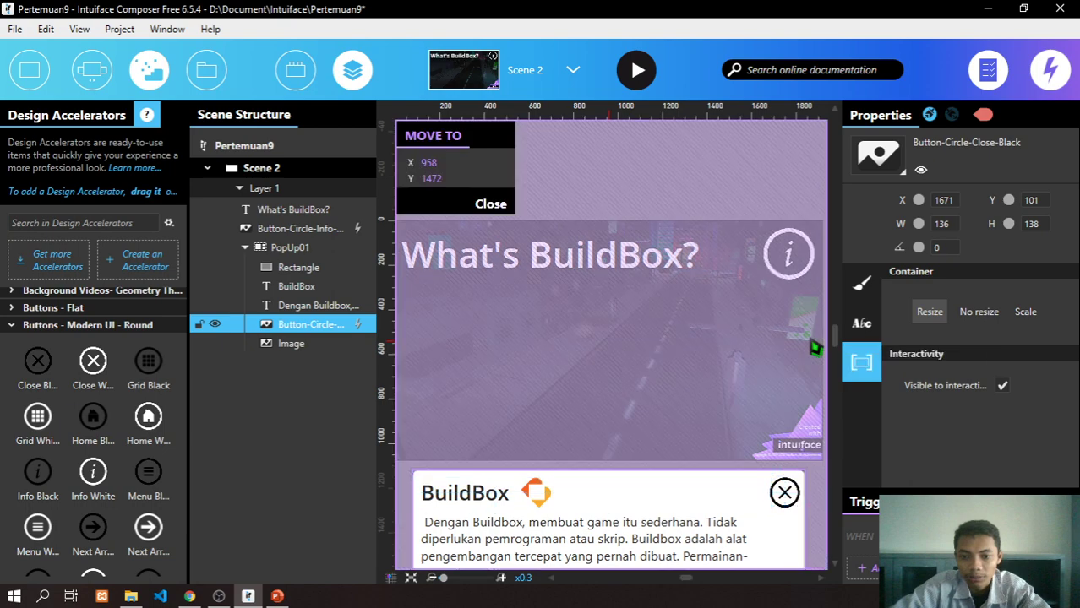
left_click(485, 213)
left_click(807, 517)
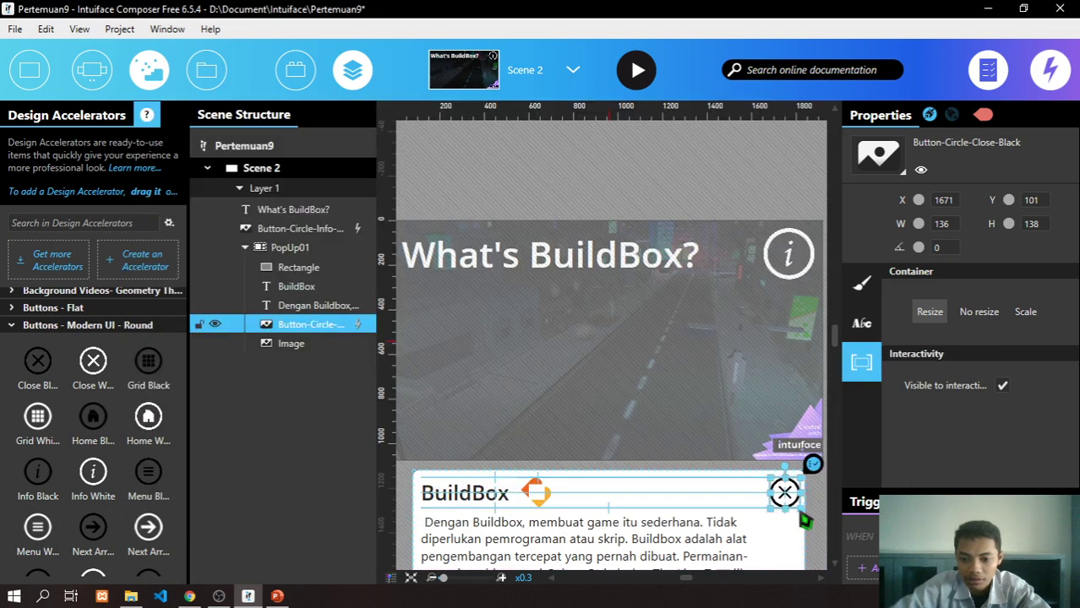
left_click(698, 203)
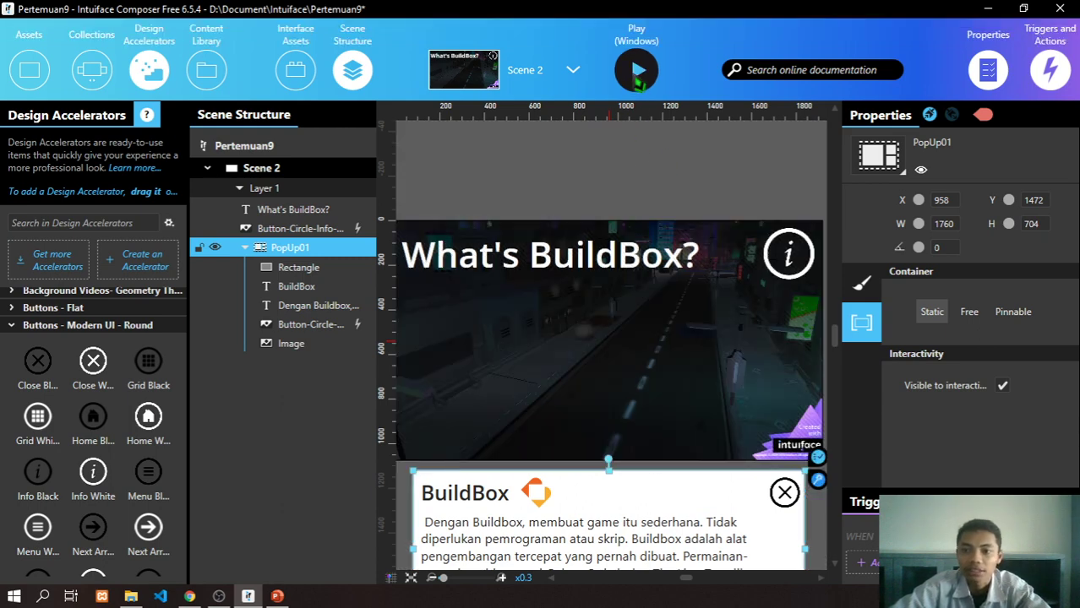
- Play the experience, test opening and closing the pop-up with the info and Close buttons, and exit the playback
left_click(636, 75)
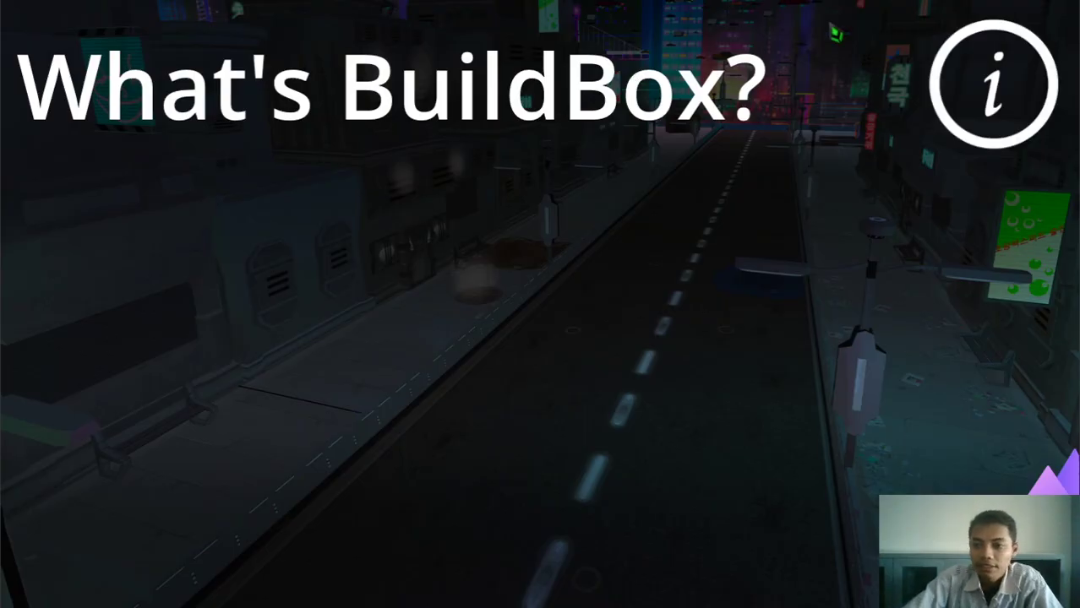
left_click(1016, 102)
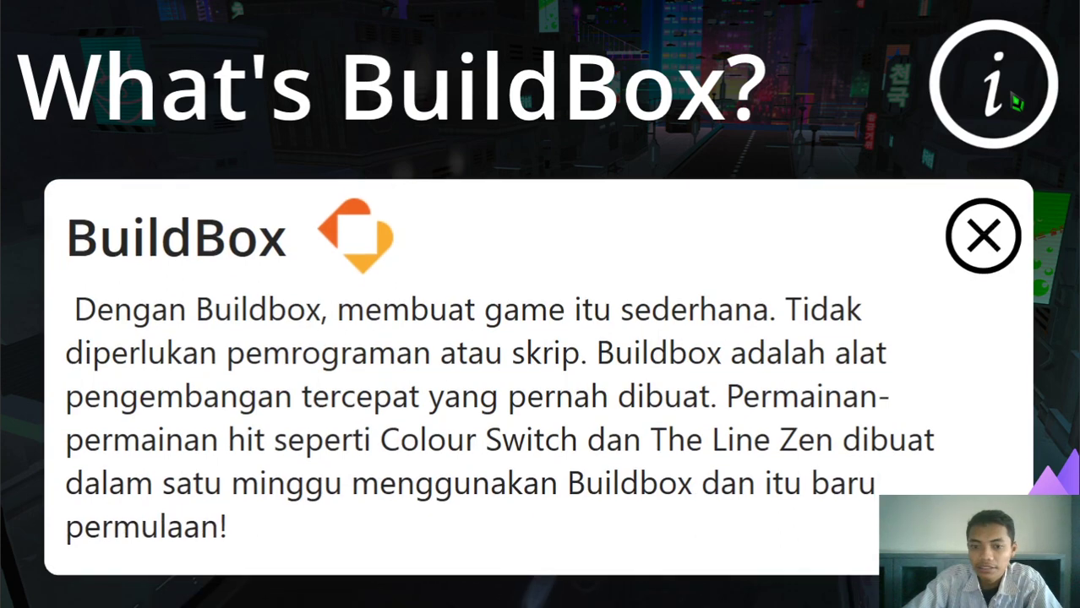
left_click(983, 239)
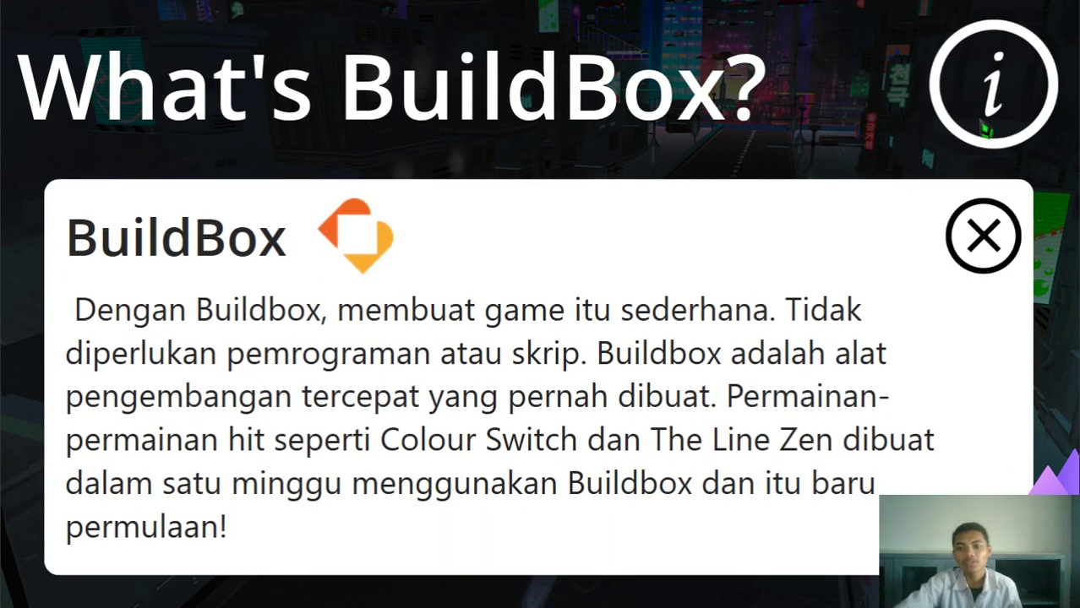
left_click(1008, 243)
left_click(990, 110)
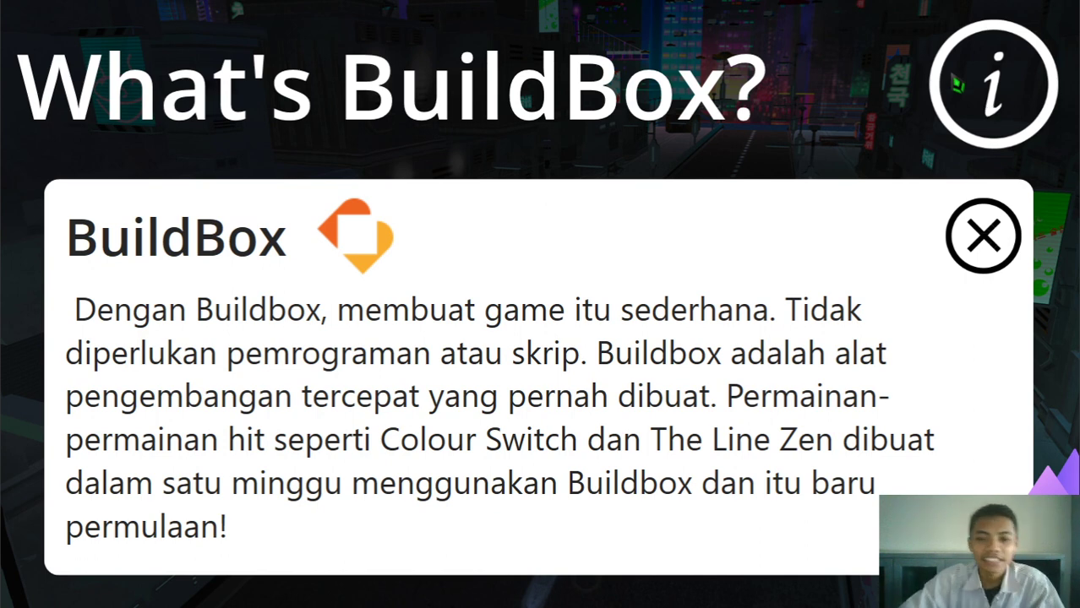
left_click(992, 247)
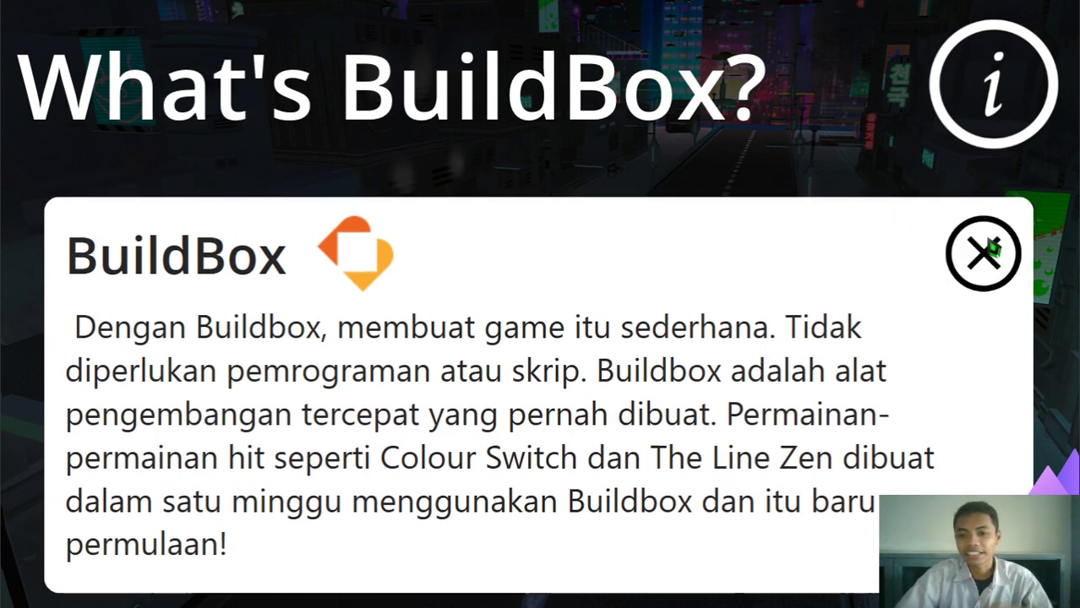
key("Escape")
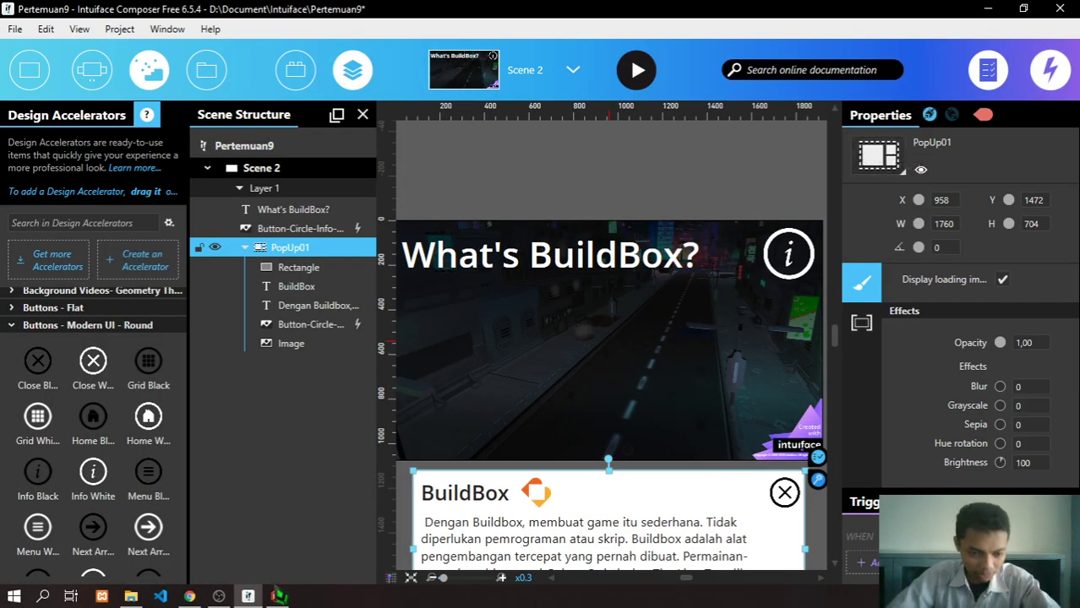
- Switch to the Main.ppt presentation in PowerPoint, view slide 2, and return to Intuiface Composer
left_click(278, 597)
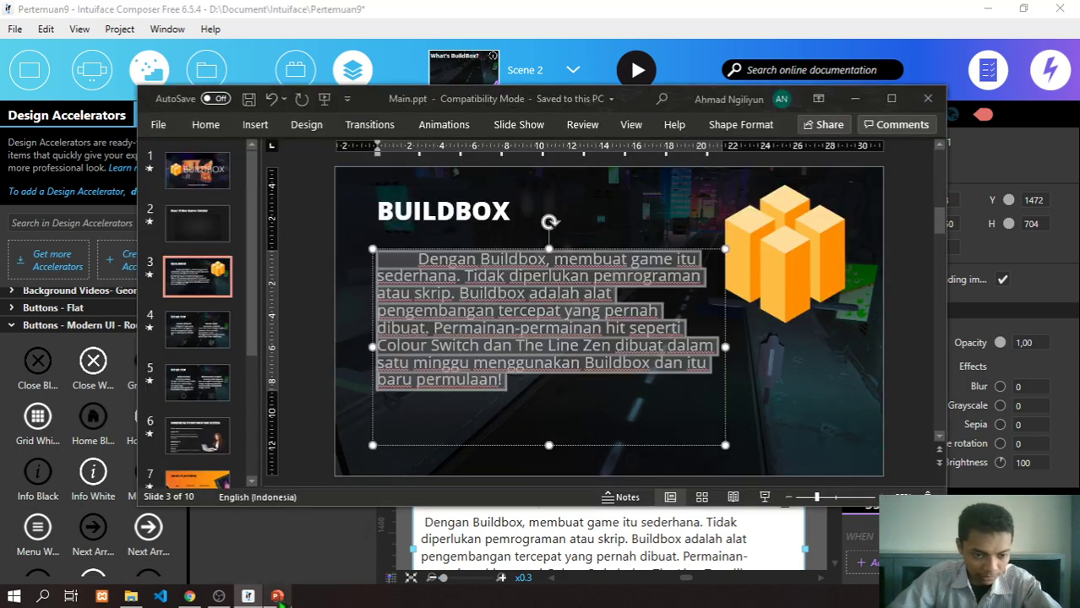
key("Up")
key("Up")
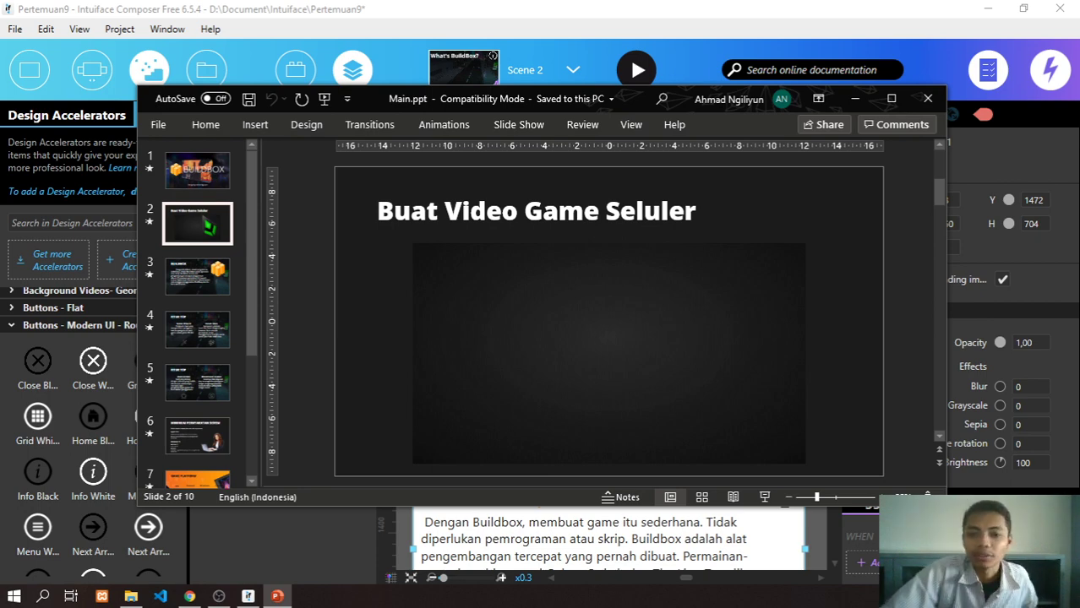
left_click(719, 11)
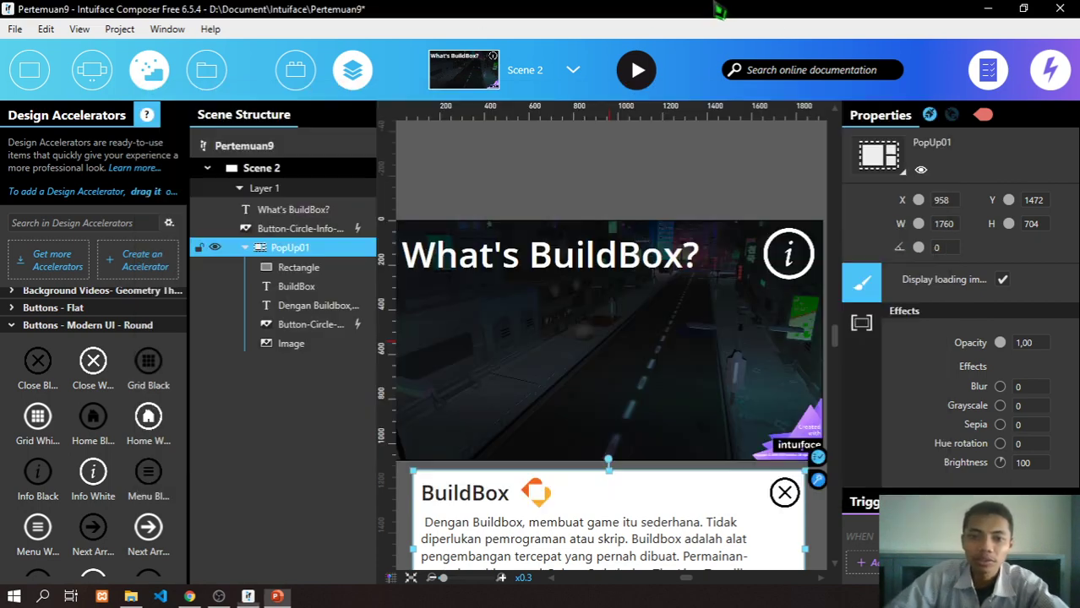
- Add a third scene to the project and place it between Scene 1 and Scene 2 in the scene order
left_click(544, 84)
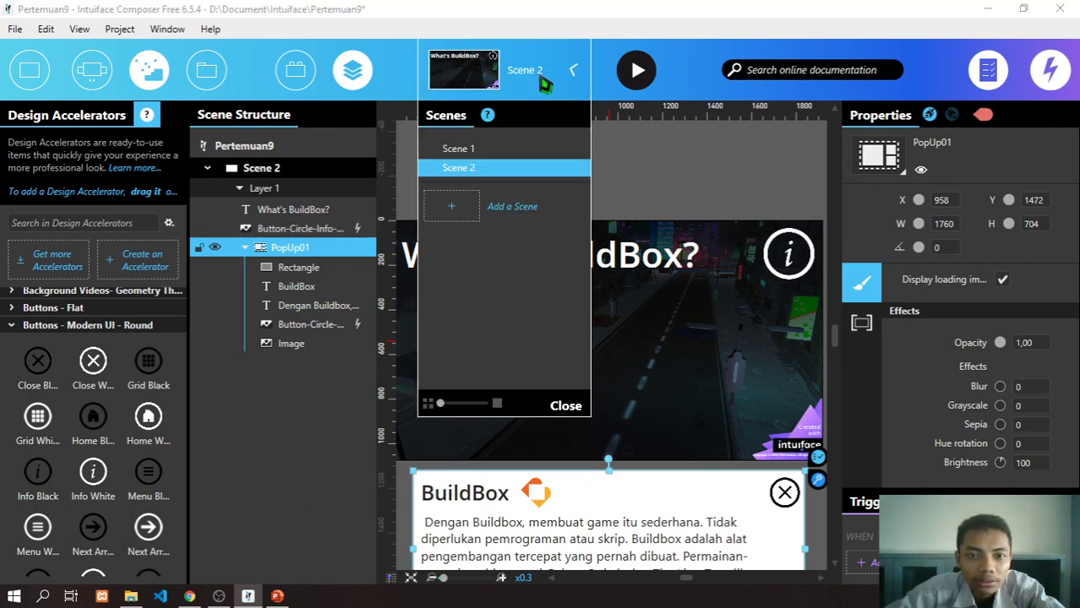
left_click(497, 208)
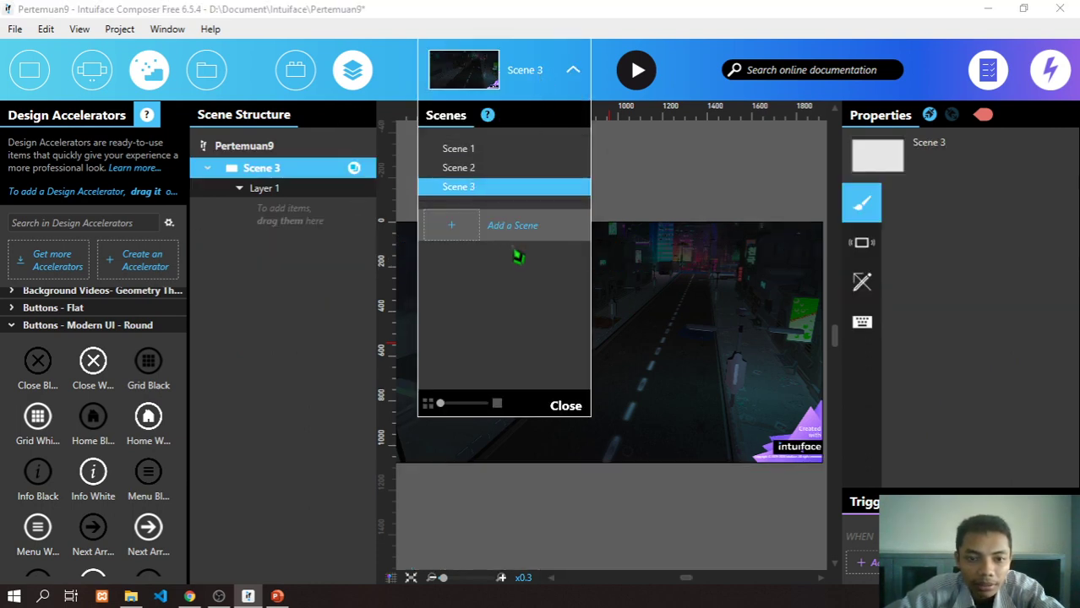
left_click_drag(475, 188, 535, 171)
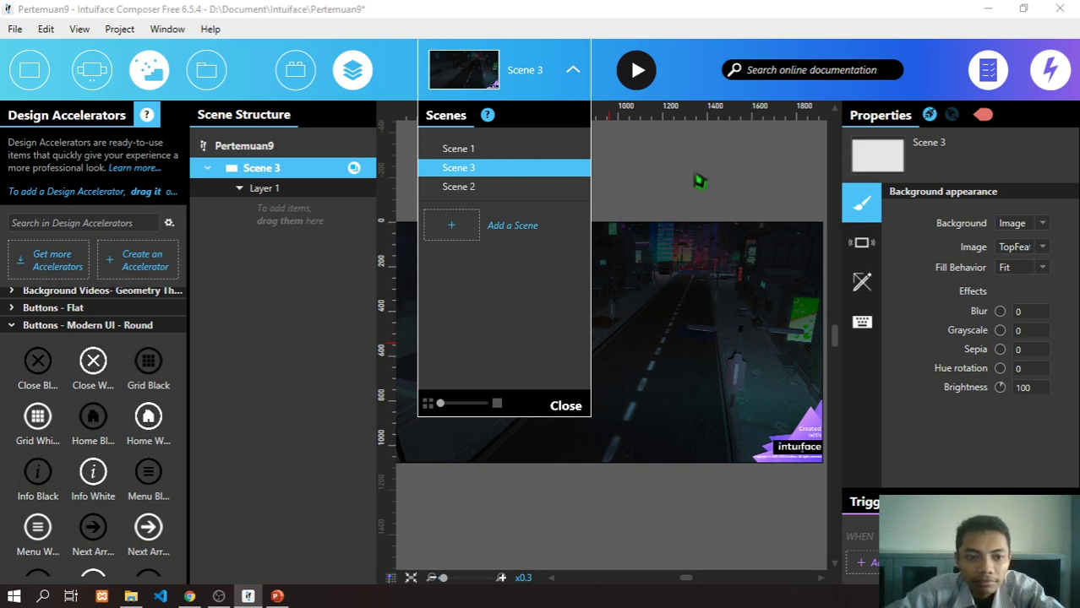
left_click_drag(700, 180, 708, 182)
left_click_drag(582, 338, 517, 404)
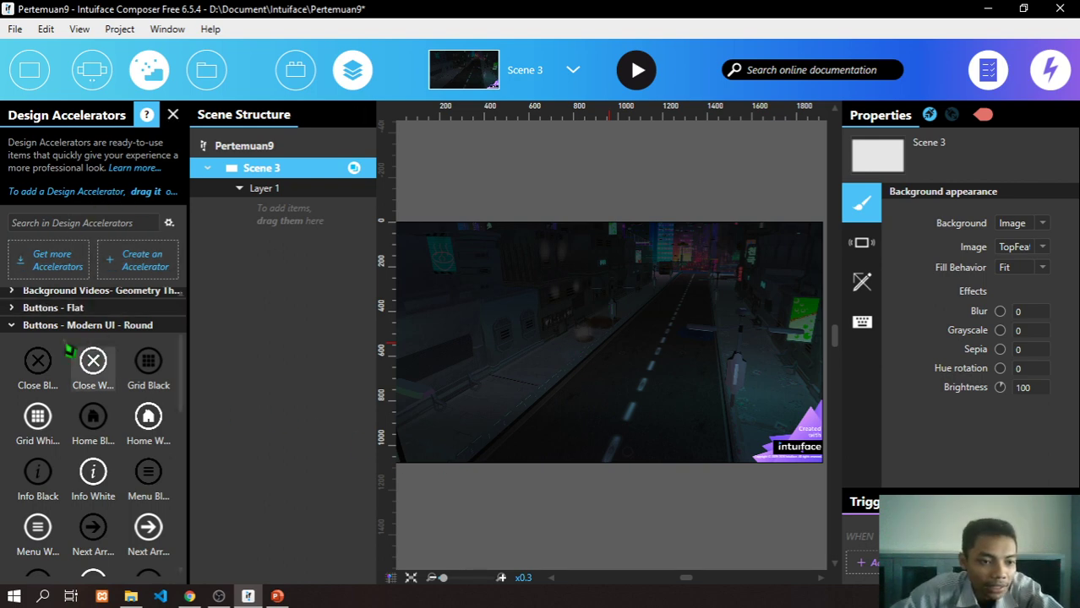
- Collapse the round button accelerators, display the Content Library, and hide the Scene Structure to enlarge the canvas
left_click(12, 328)
scroll(85, 380, "up", 3)
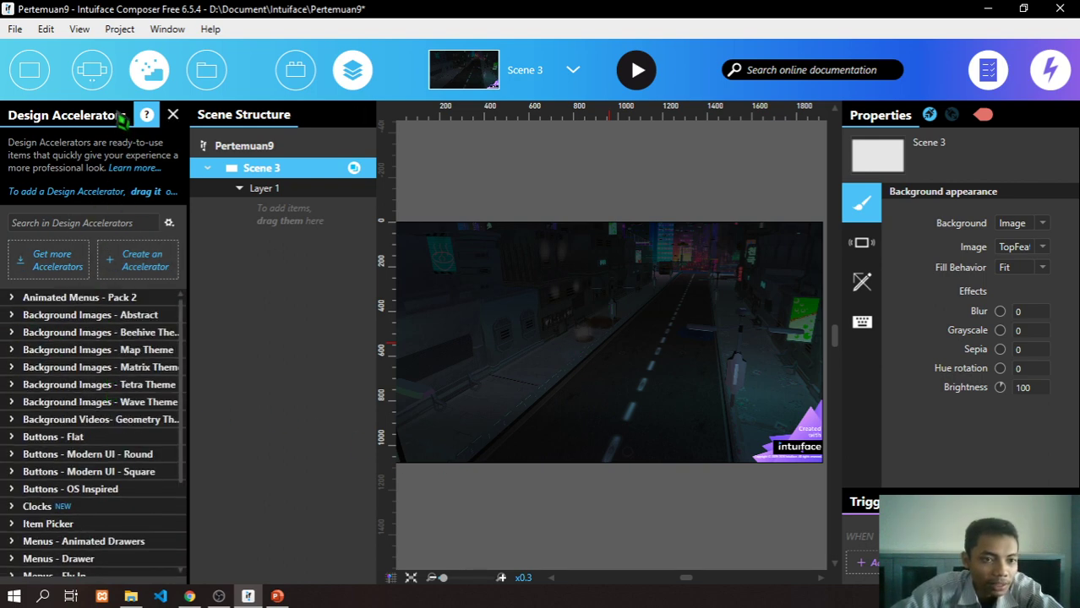
left_click(205, 74)
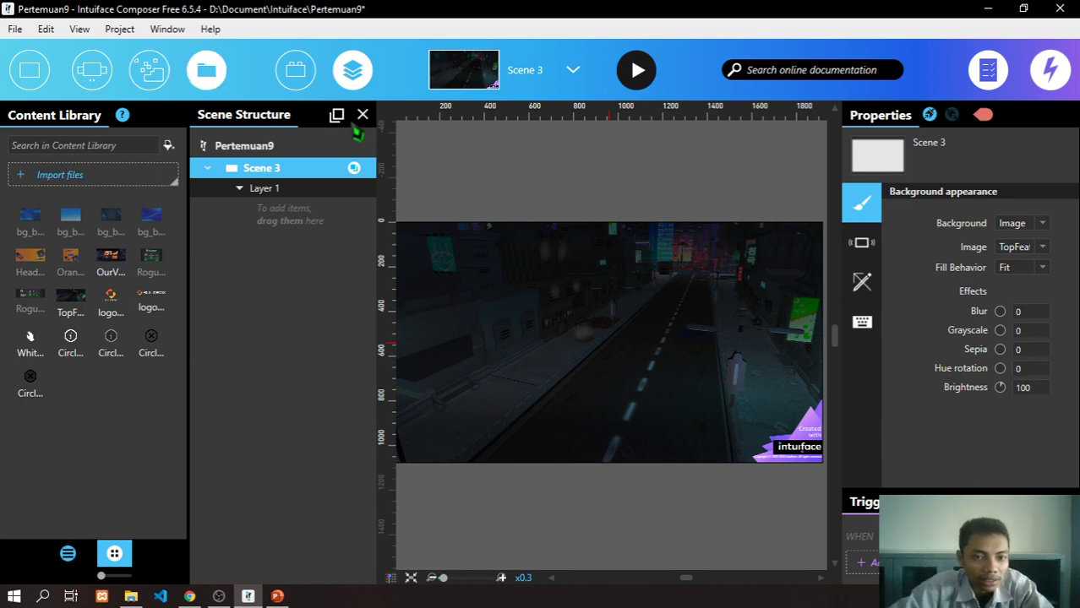
left_click(356, 79)
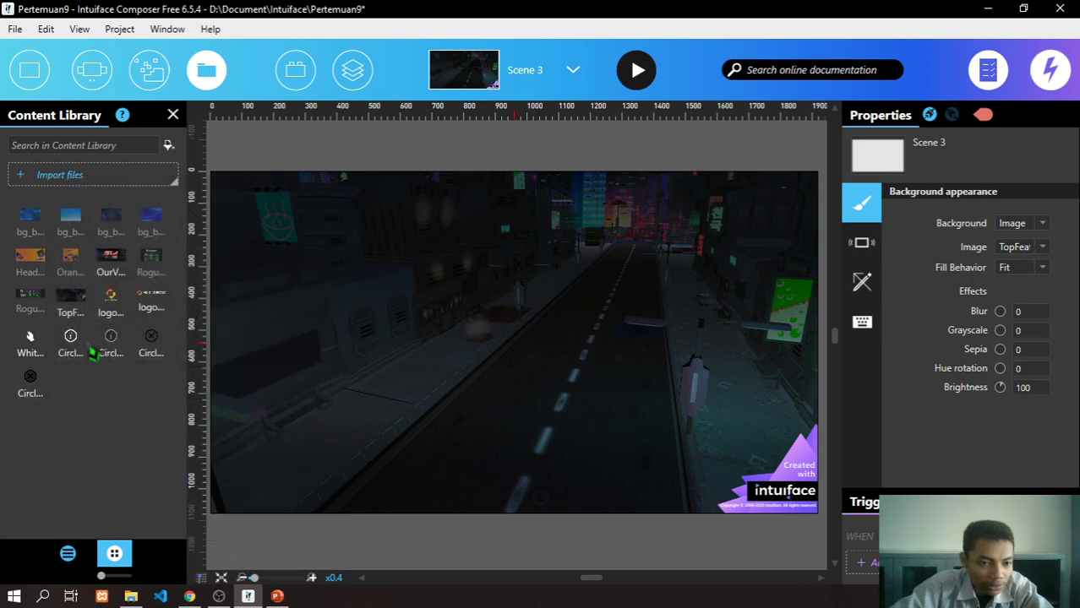
- Import the "Buildbox FREE Product Reveal" video from the BuildBox project's Video folder in File Explorer into the Content Library
left_click(131, 596)
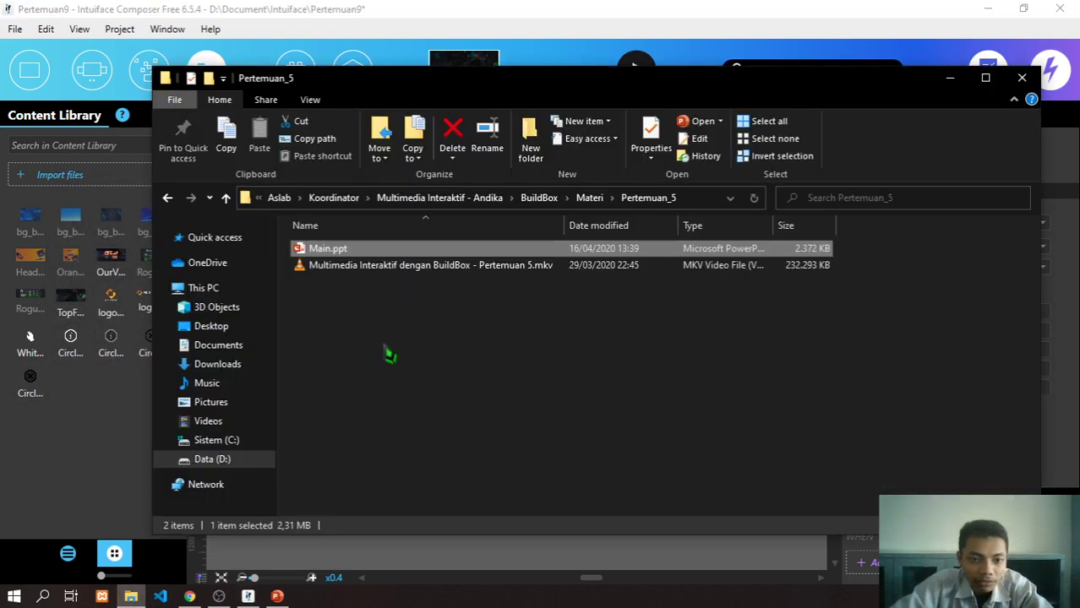
key("alt+Up")
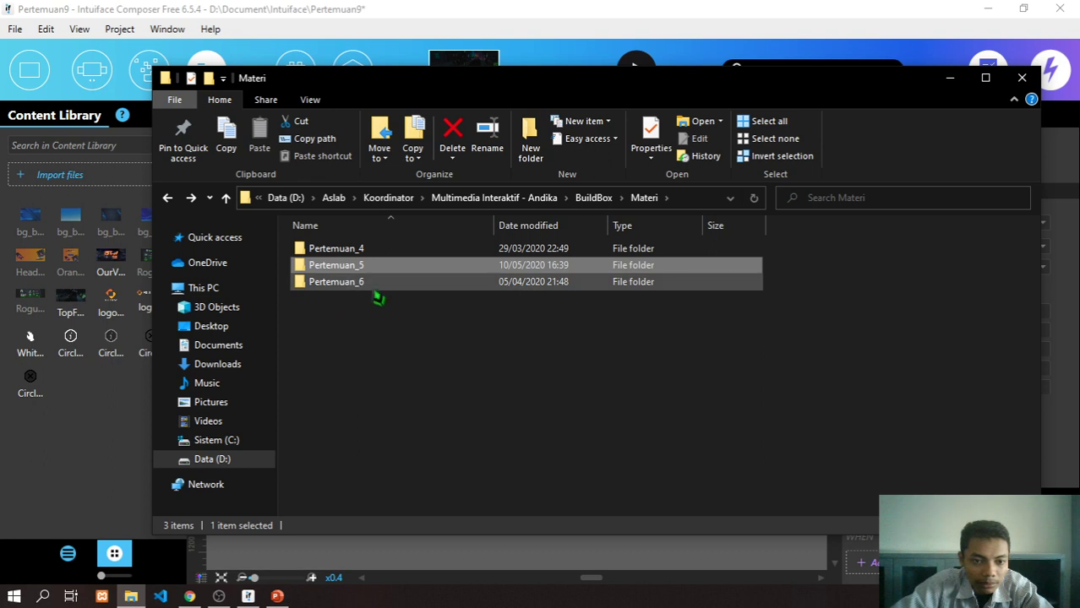
key("alt+Up")
double_click(342, 251)
key("alt+Up")
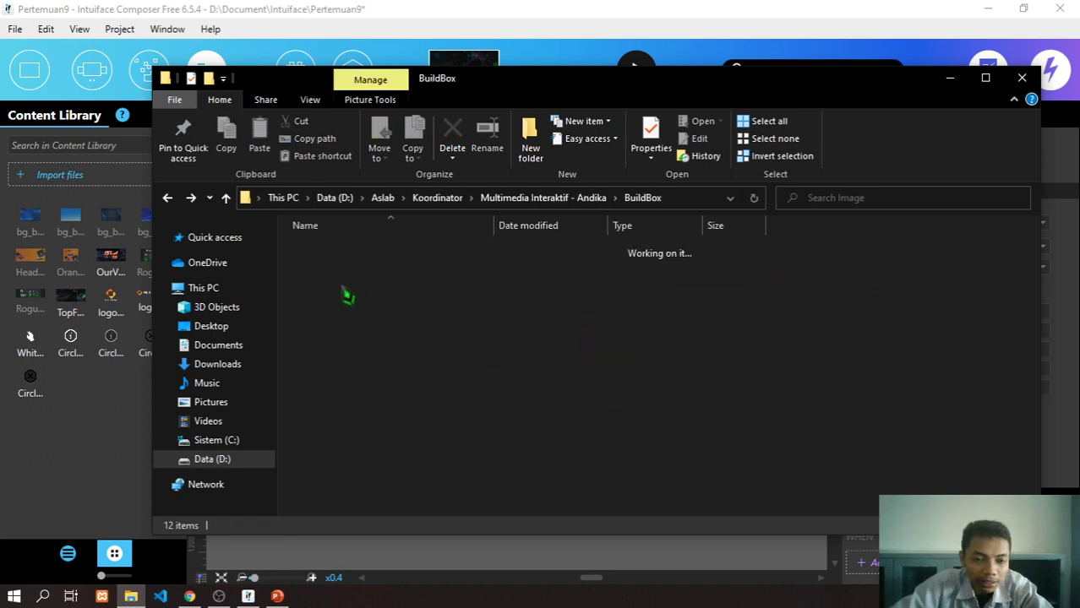
double_click(343, 283)
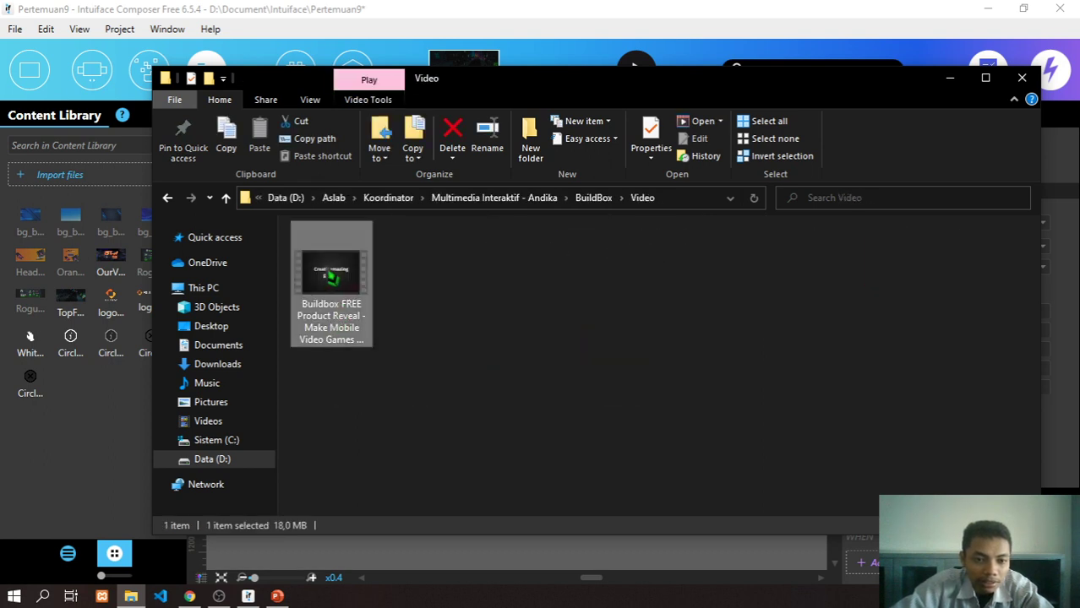
left_click_drag(106, 411, 108, 422)
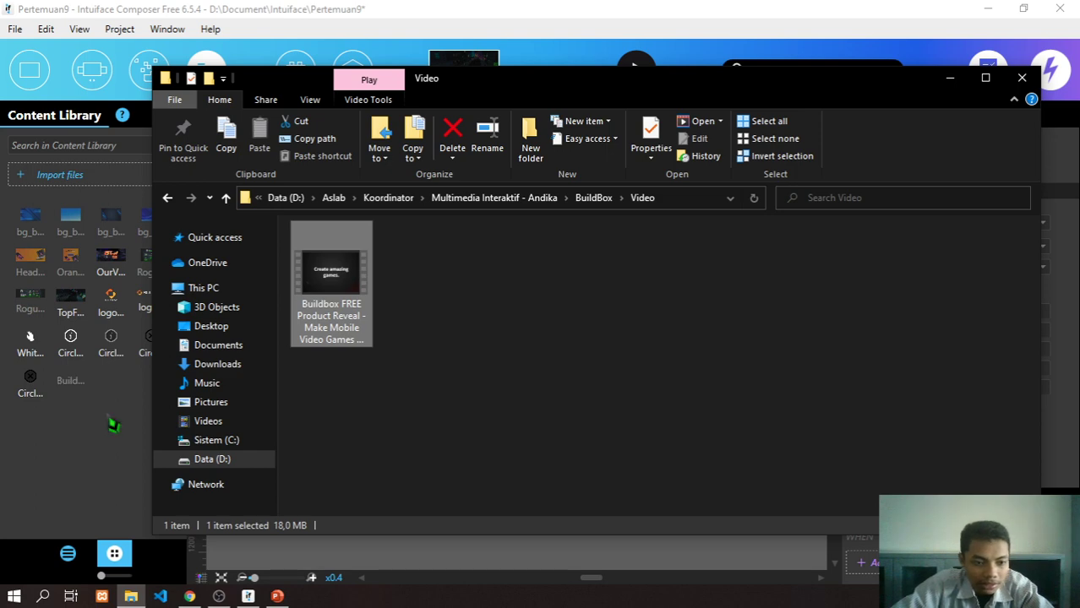
left_click(108, 440)
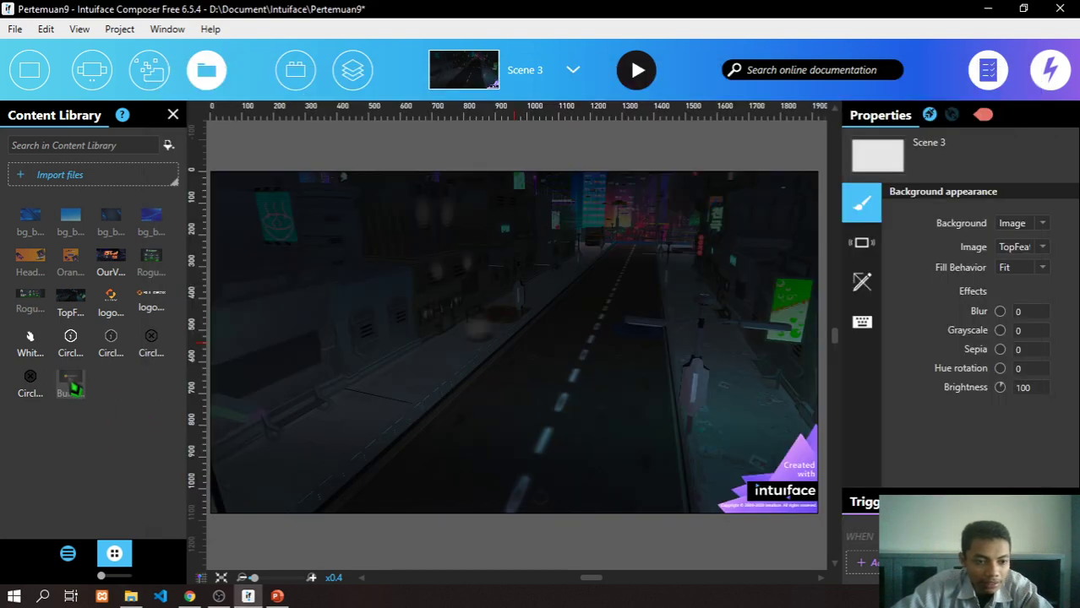
- Place the imported Buildbox video in the middle of Scene 3 at about X 949, Y 461
right_click(71, 387)
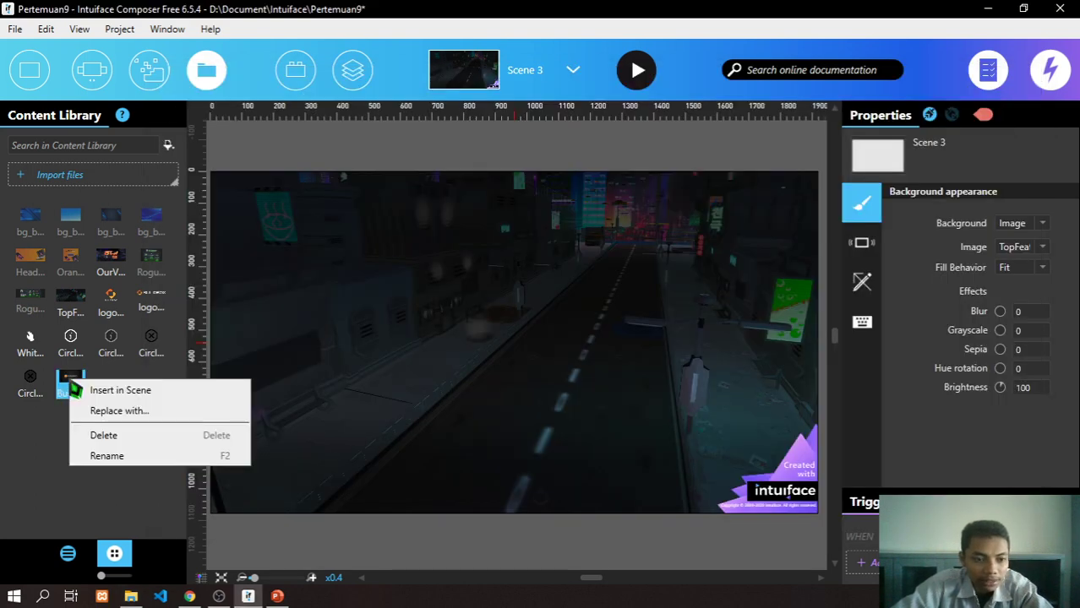
left_click(59, 423)
left_click_drag(68, 391, 517, 329)
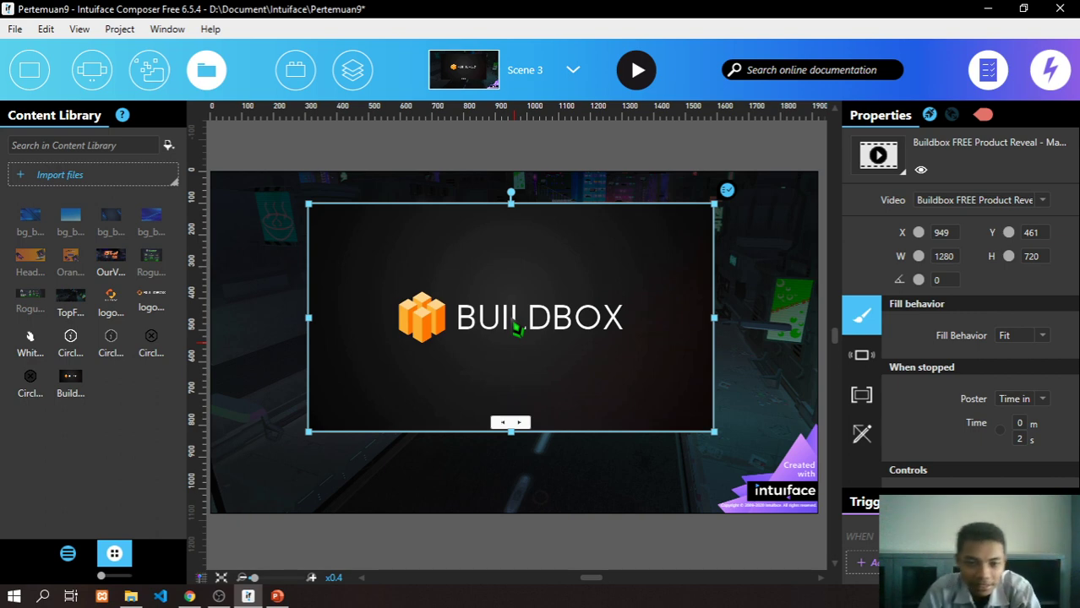
left_click(100, 71)
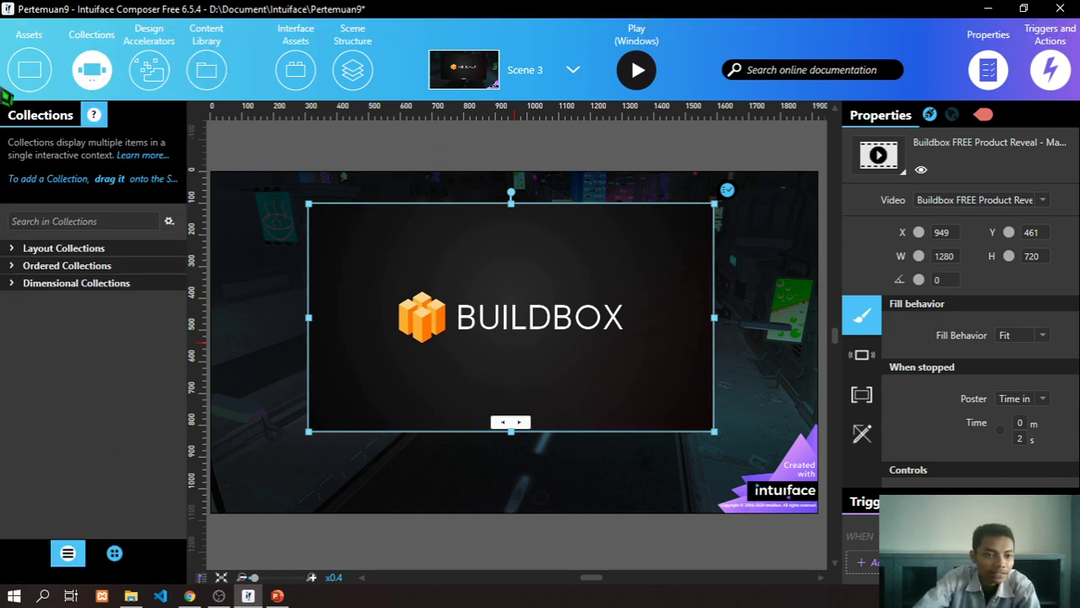
- Set the Buildbox product video as the background of Scene 3
left_click(28, 75)
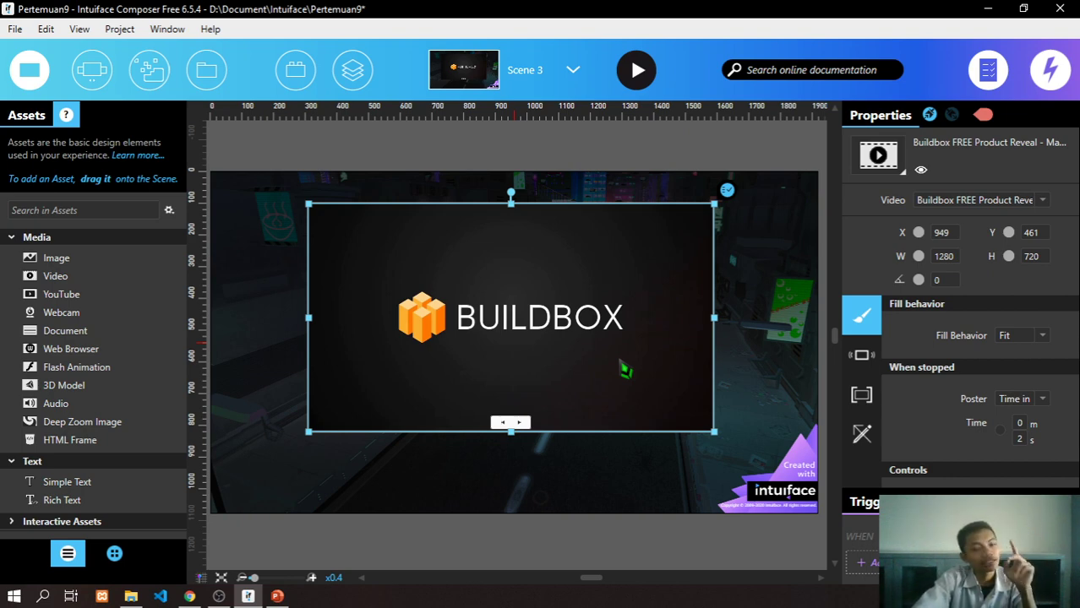
right_click(593, 294)
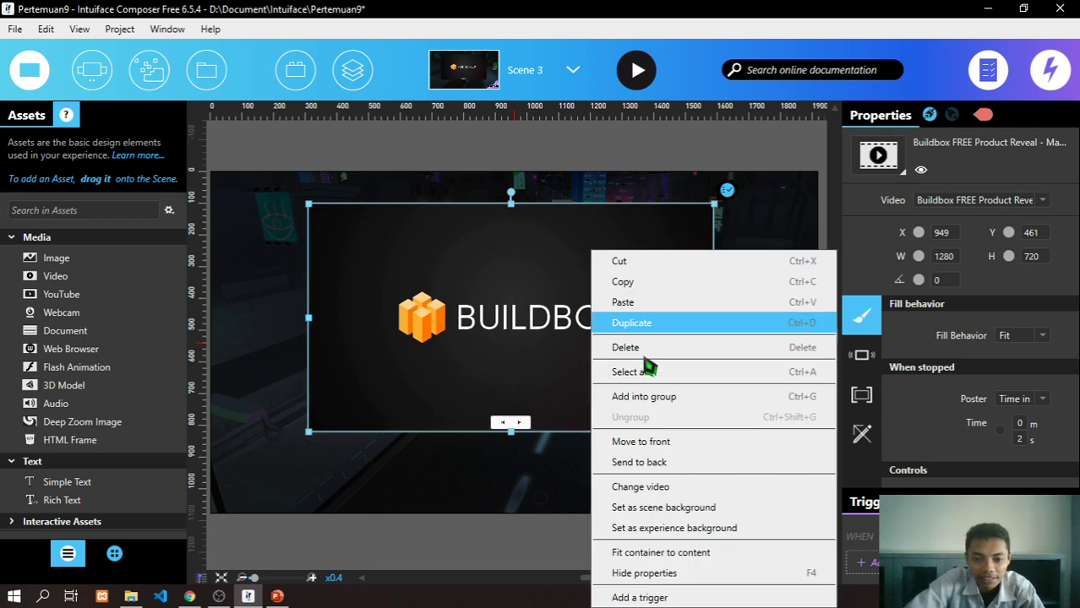
left_click(666, 512)
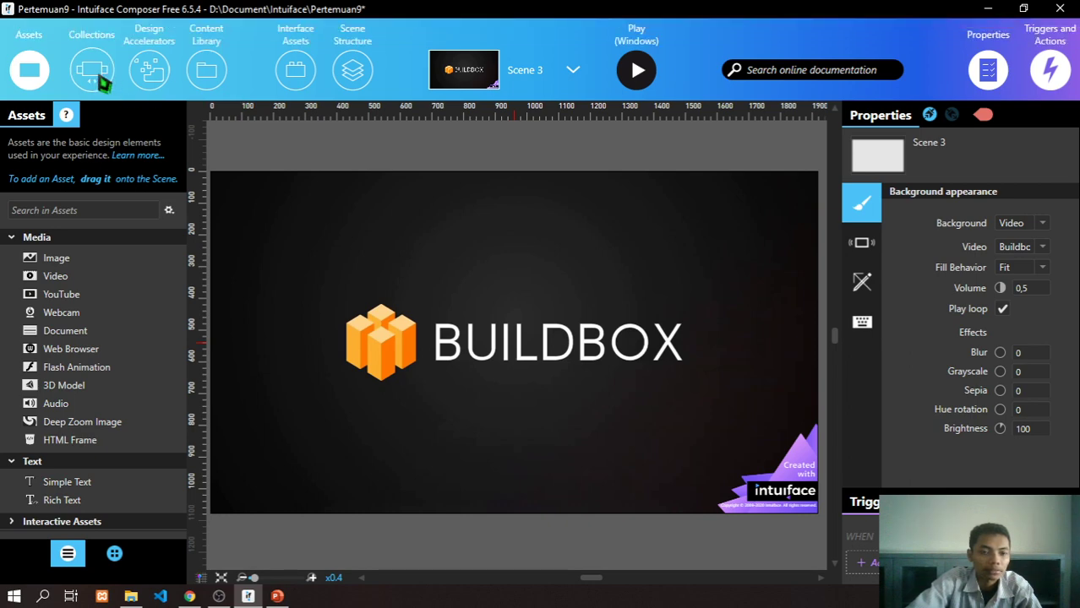
- Collapse the Media and Text asset groups and expand the round Modern UI buttons among the Design Accelerators
left_click(11, 238)
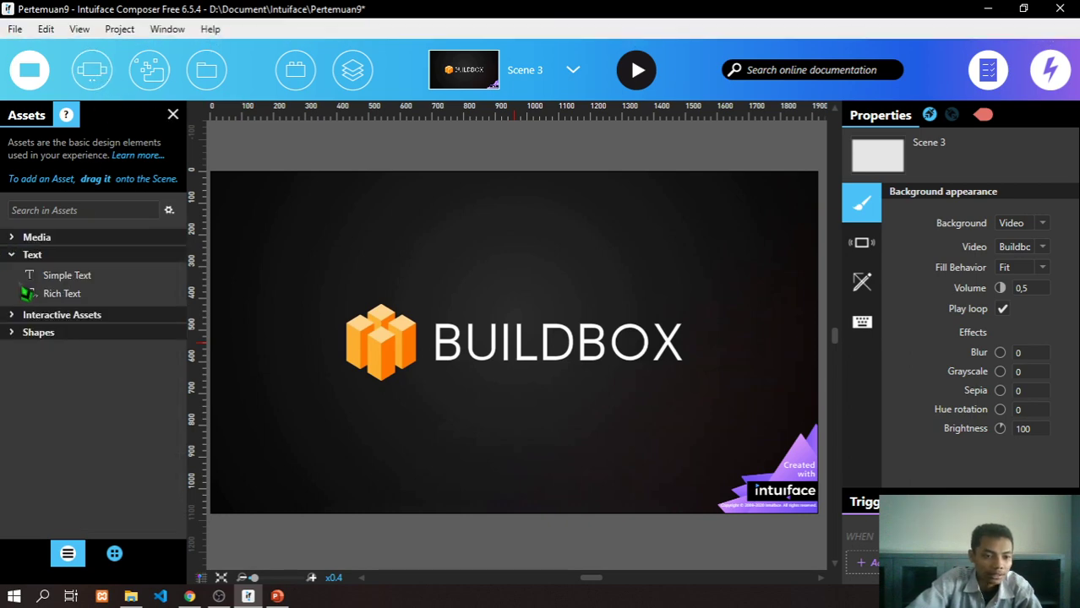
left_click(9, 258)
left_click(207, 75)
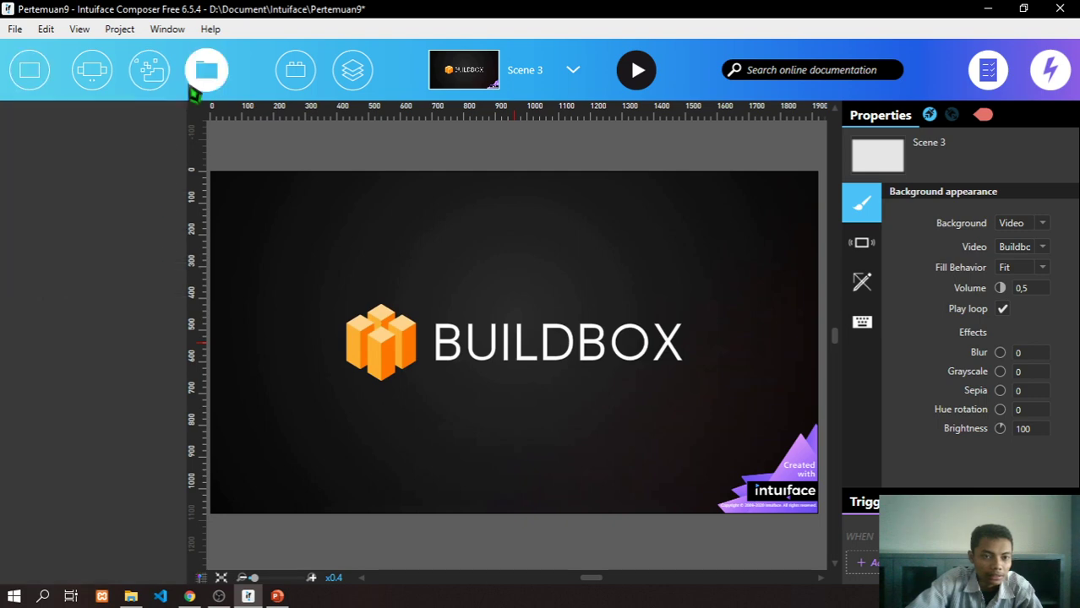
left_click(145, 76)
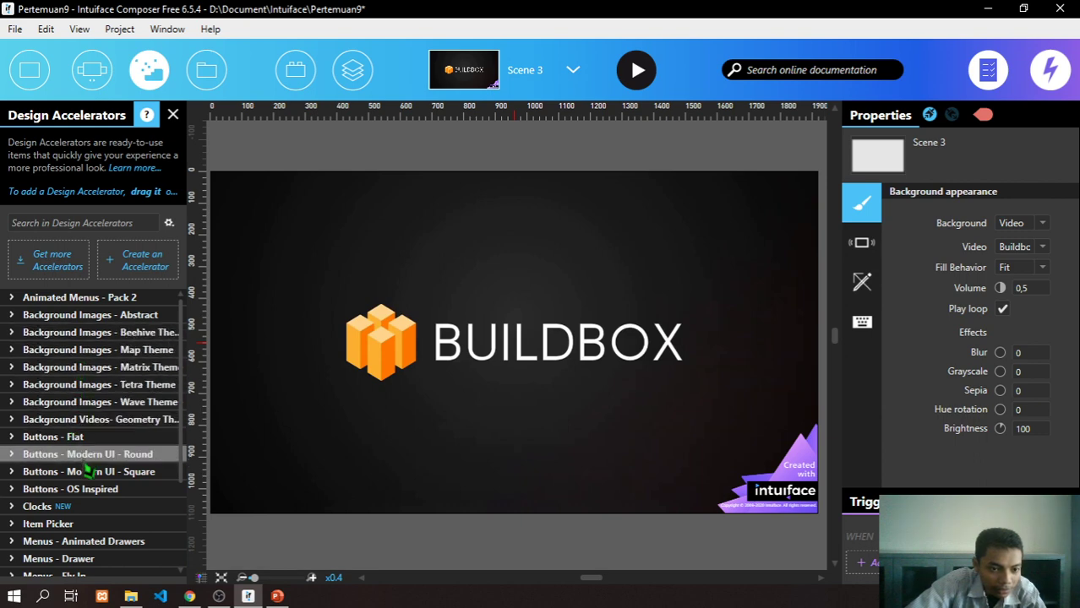
left_click(126, 456)
scroll(99, 481, "down", 5)
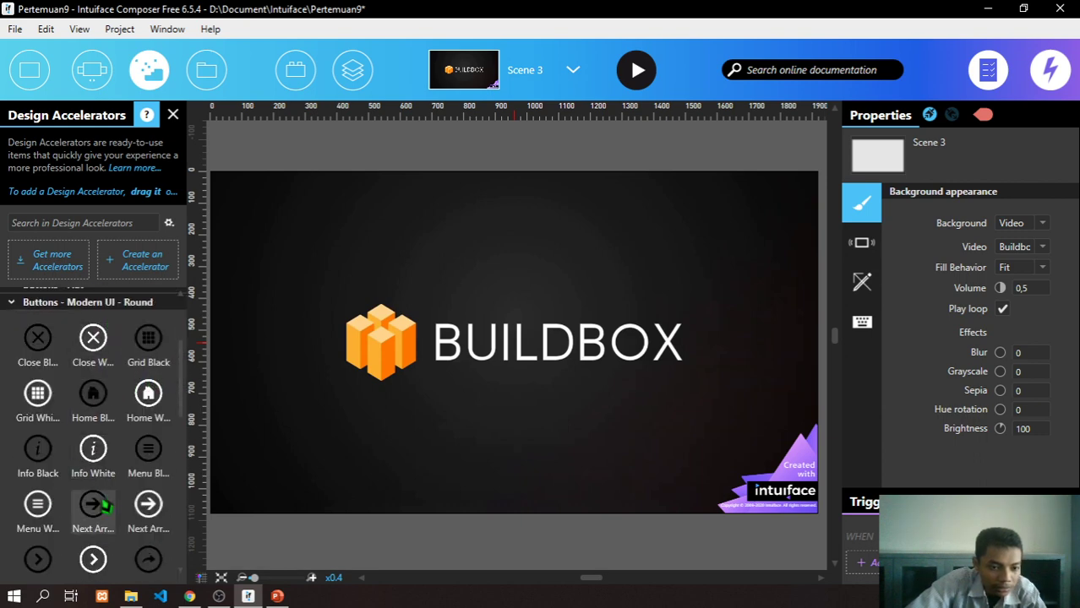
- Place the Next Thin White button in the upper-right corner of Scene 3 at about X 1847, Y 75
mouse_move(161, 511)
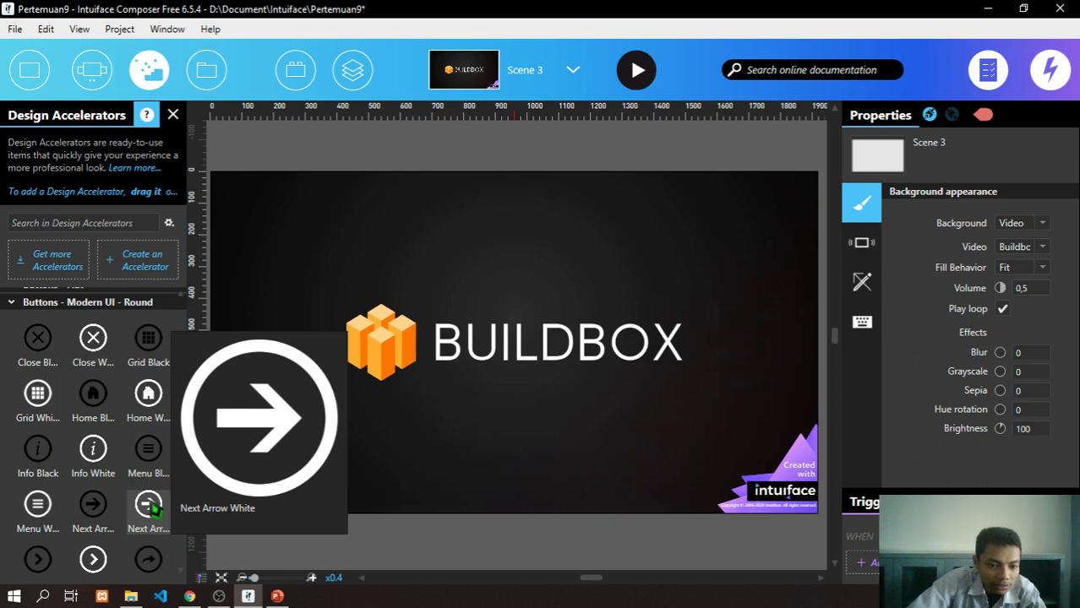
scroll(155, 507, "down", 2)
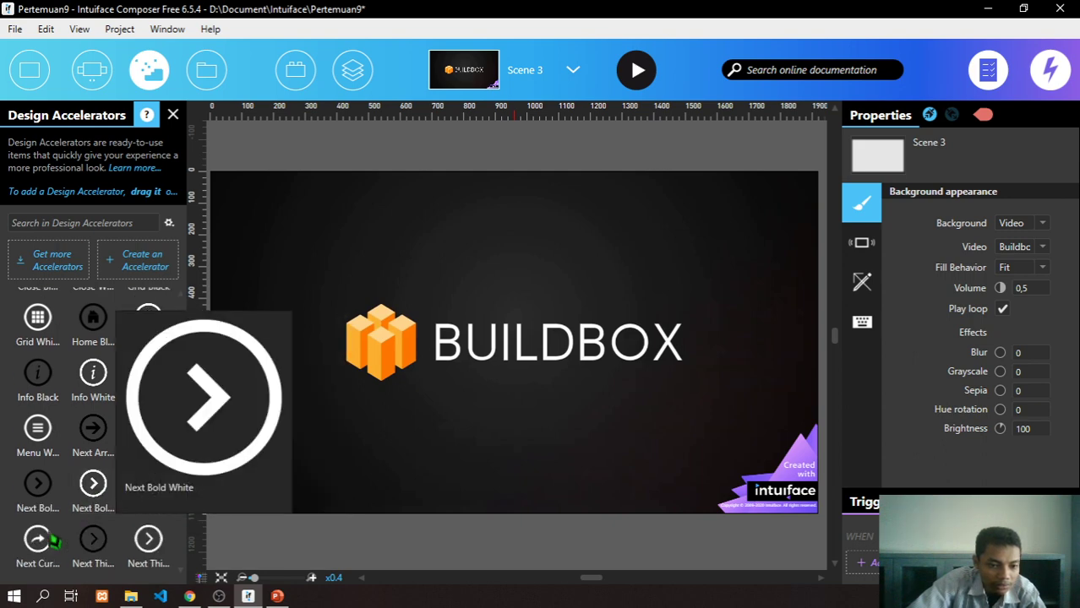
mouse_move(31, 547)
scroll(33, 515, "down", 1)
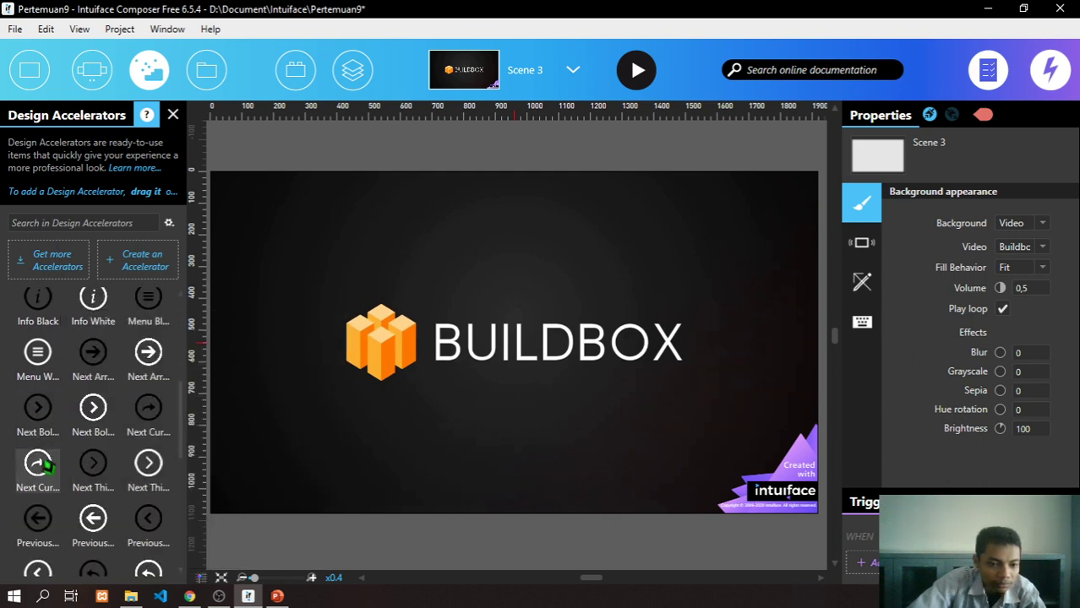
mouse_move(152, 465)
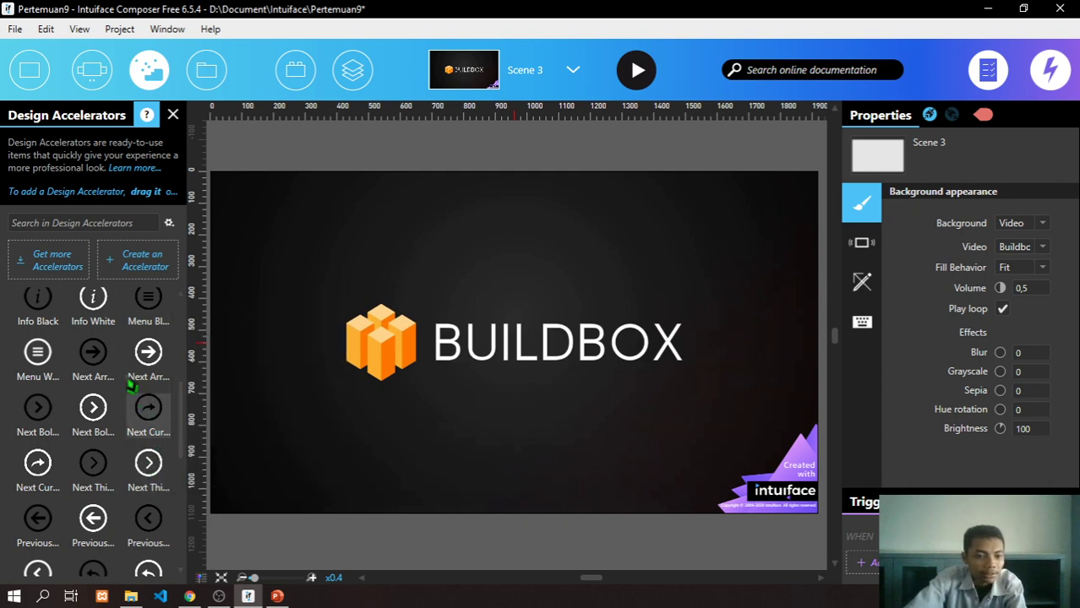
scroll(137, 397, "down", 1)
scroll(118, 456, "down", 1)
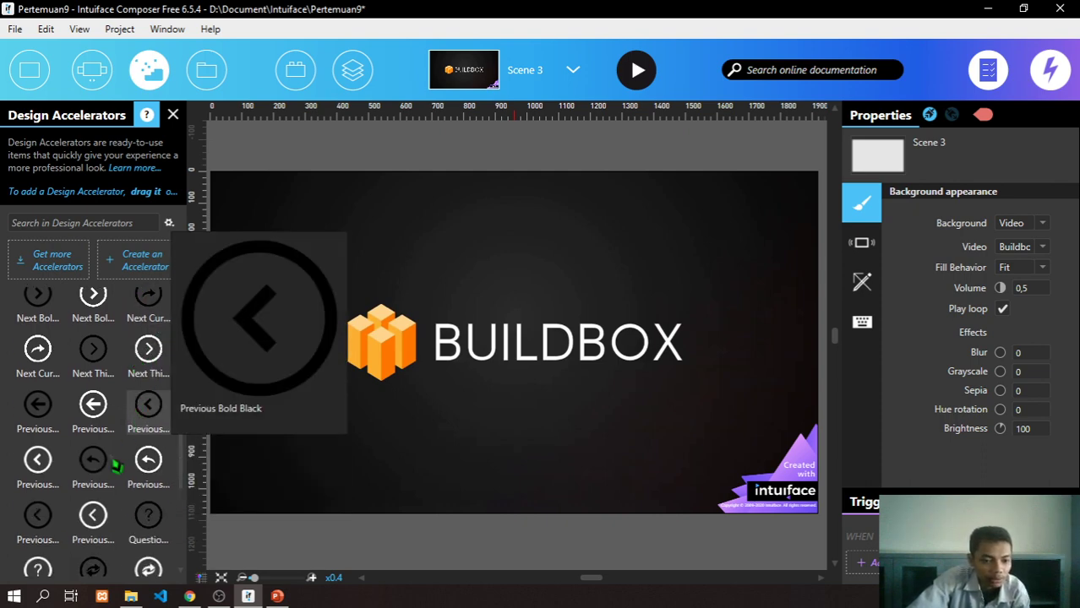
scroll(76, 454, "down", 1)
scroll(146, 478, "up", 1)
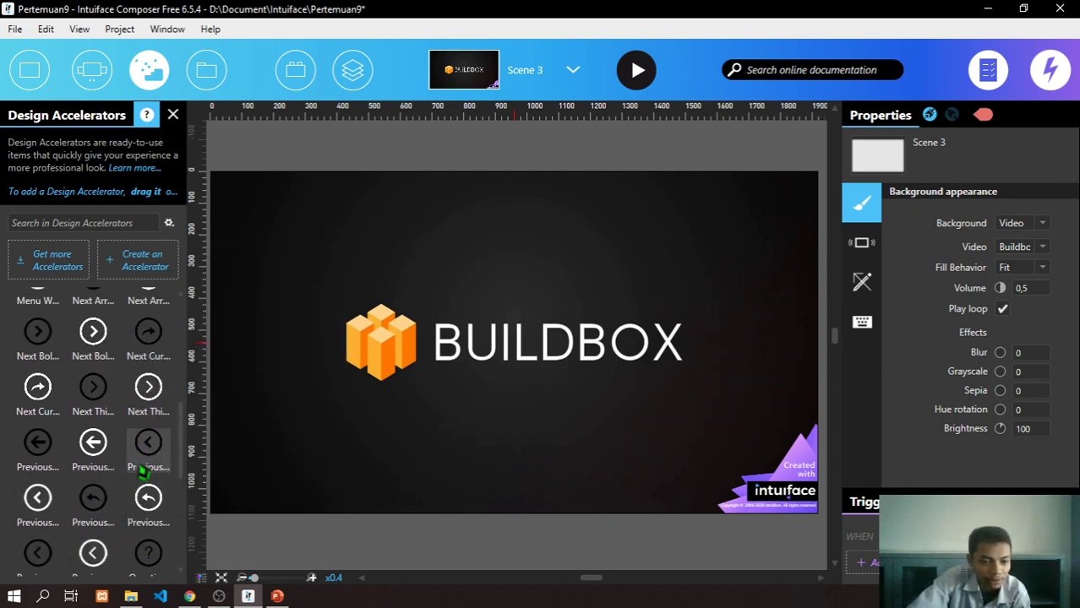
mouse_move(152, 389)
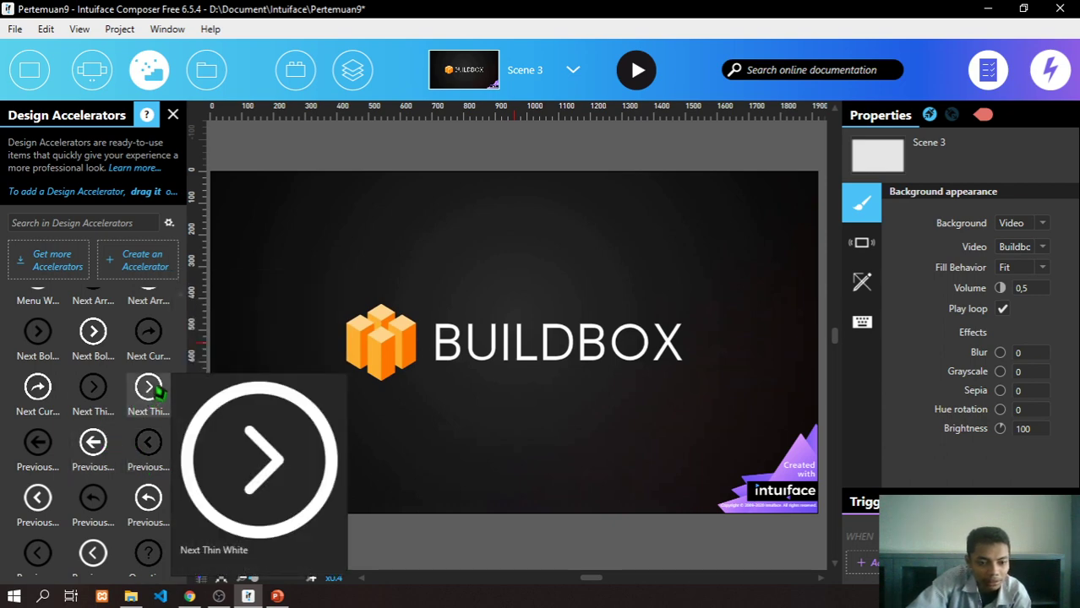
scroll(155, 406, "up", 1)
left_click_drag(149, 463, 788, 224)
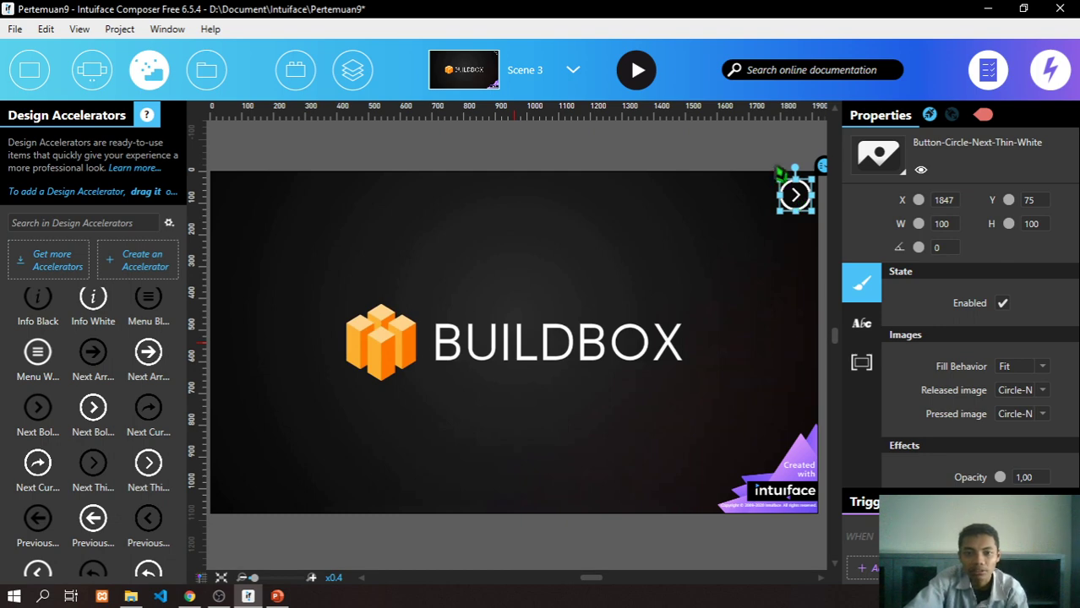
- Add a trigger to the next button that goes to the next scene when the button is released
left_click(862, 568)
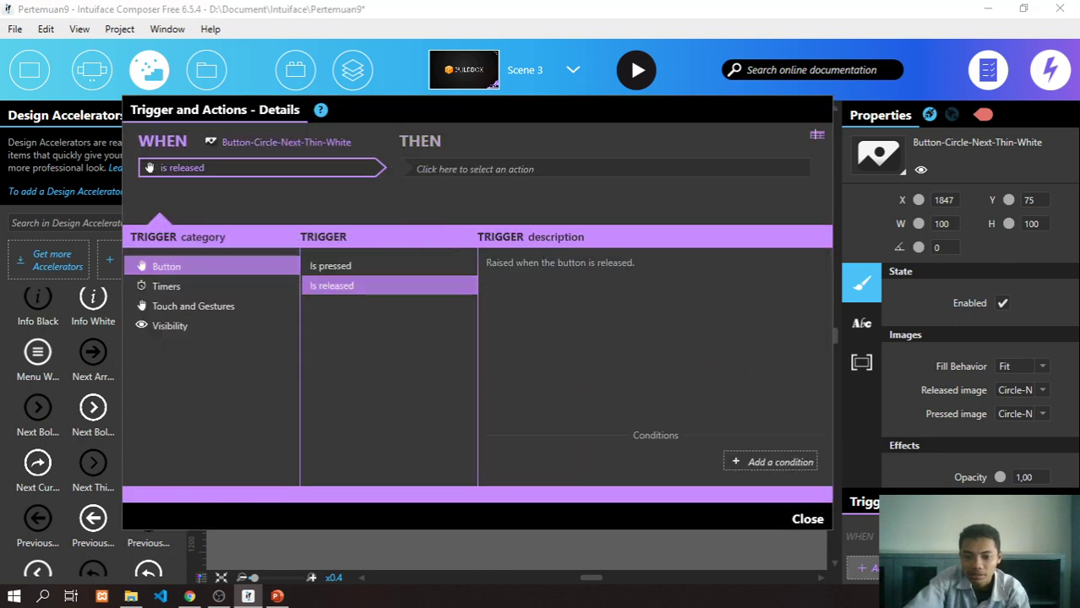
left_click(488, 169)
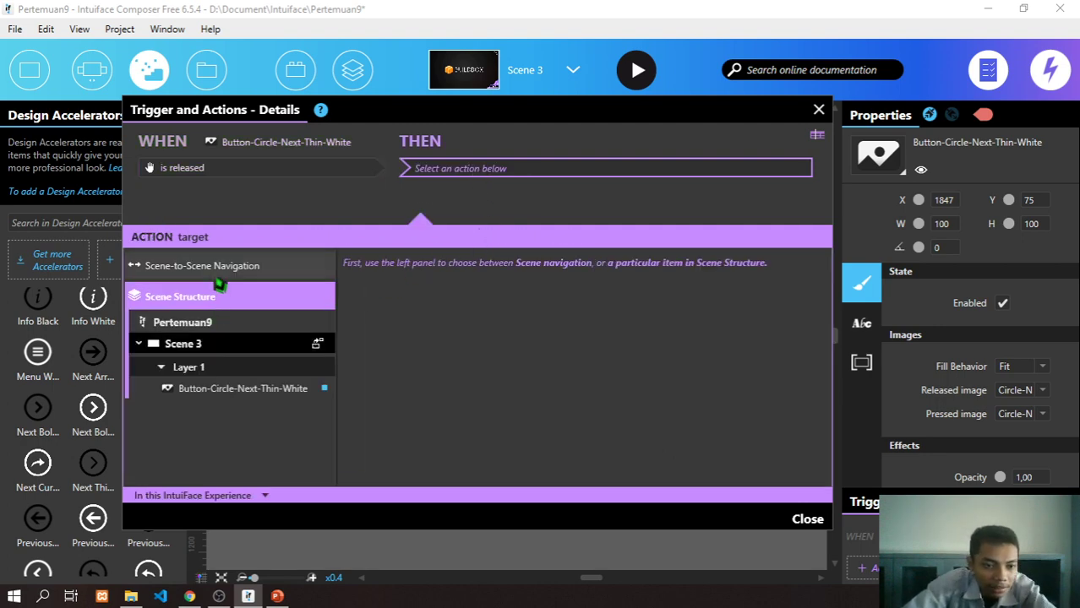
left_click(211, 266)
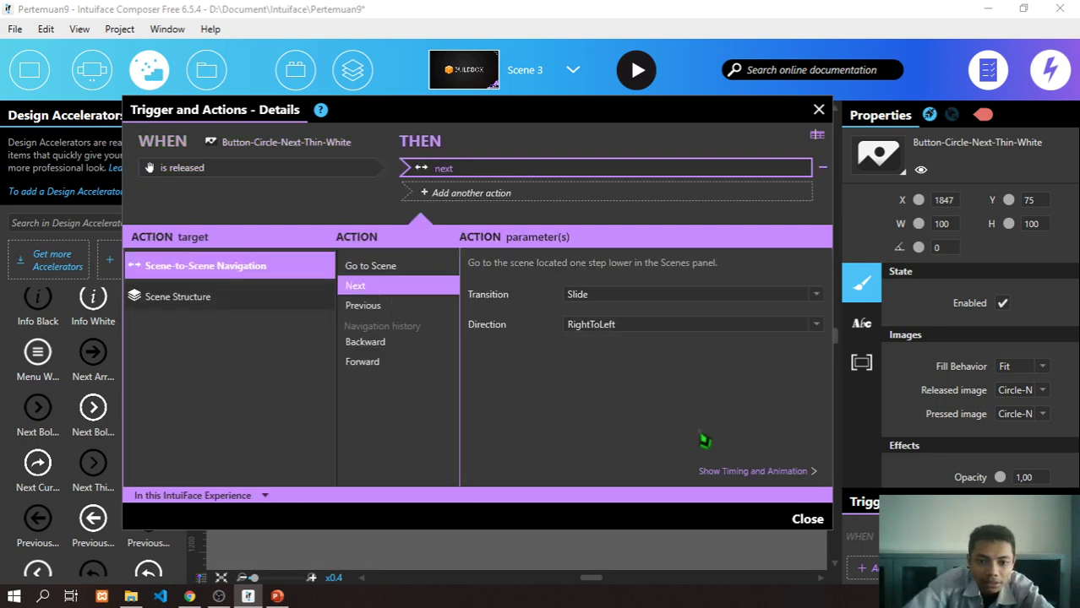
- Set the transition of the next-scene action to Zoom in and close the trigger details
left_click(646, 328)
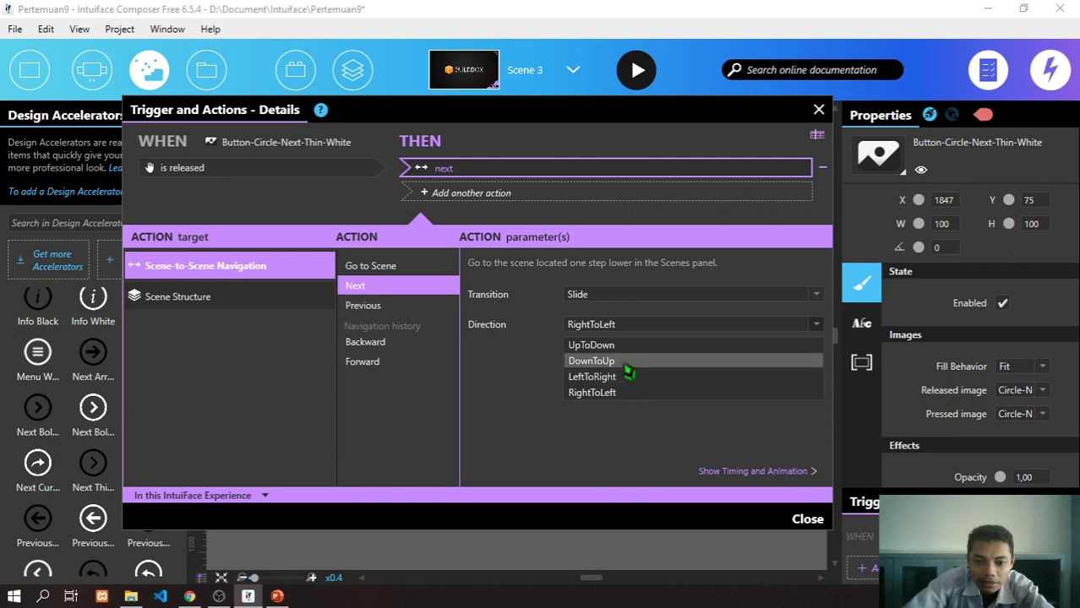
left_click(620, 304)
left_click(616, 299)
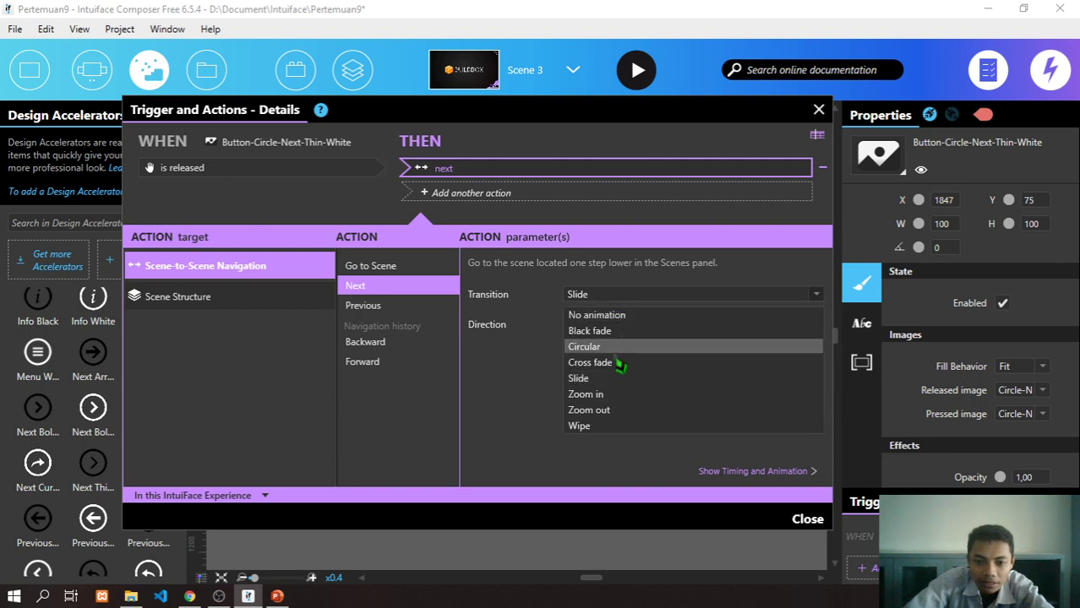
left_click(617, 346)
left_click(629, 295)
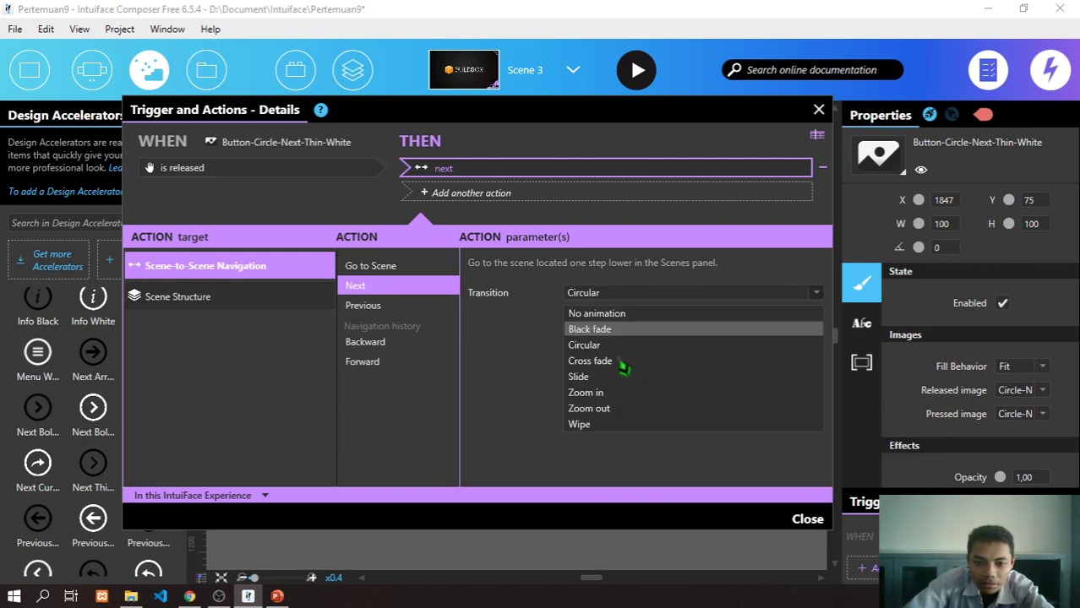
left_click(613, 394)
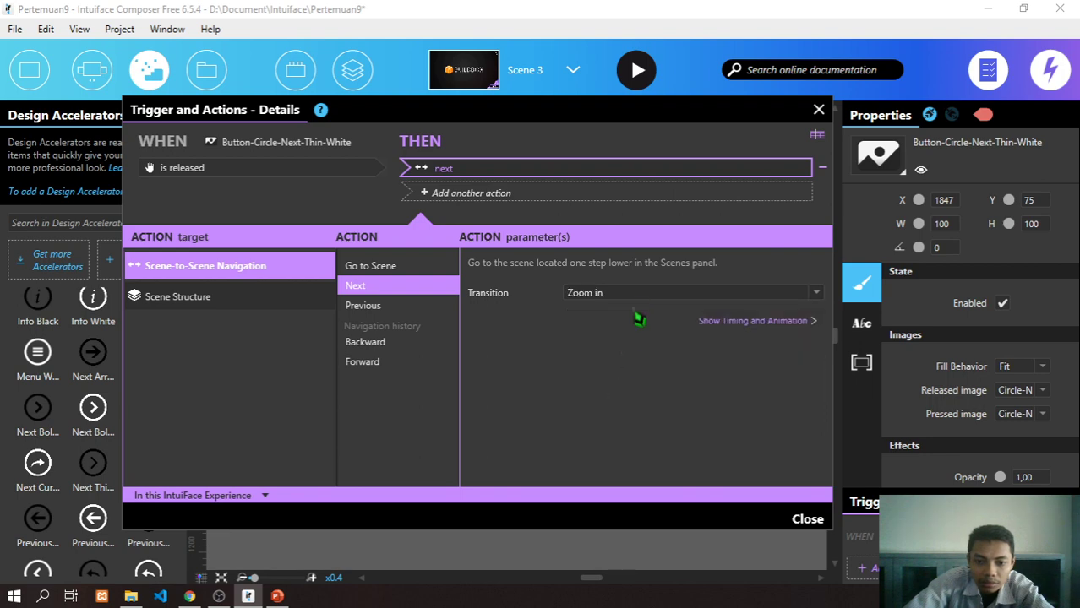
left_click(807, 519)
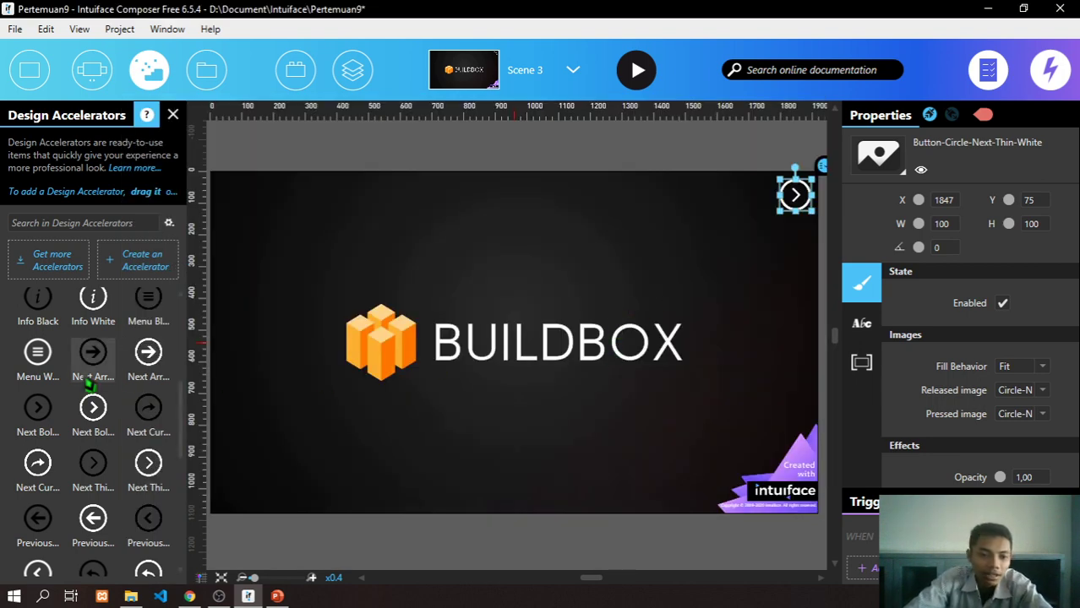
- Place the Previous Thin White button in the upper-left corner of Scene 3 at about X 70, Y 75, level with the next button
scroll(111, 381, "up", 1)
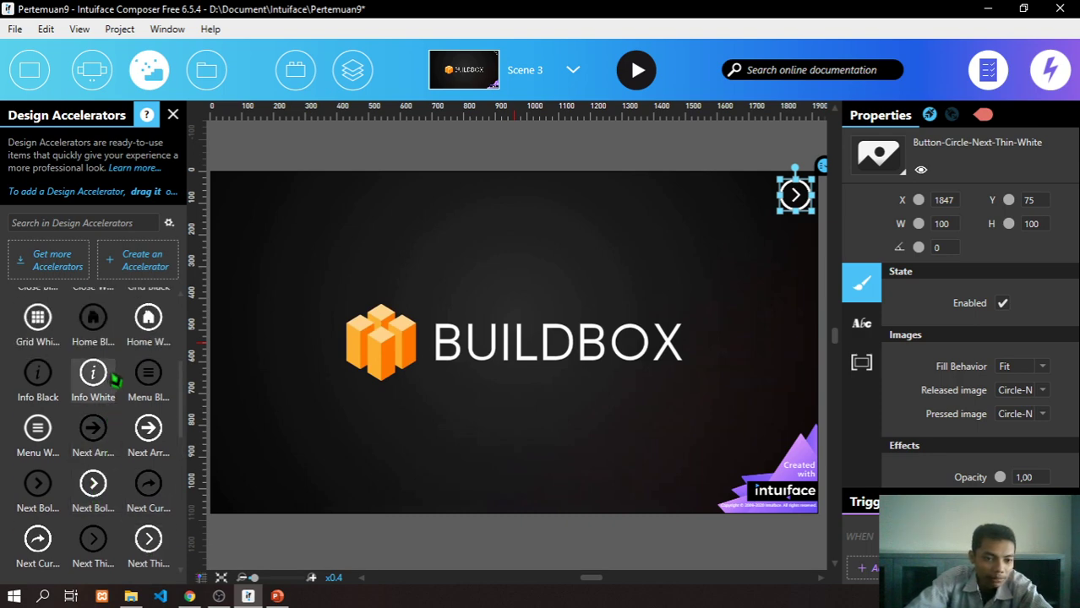
scroll(111, 382, "down", 2)
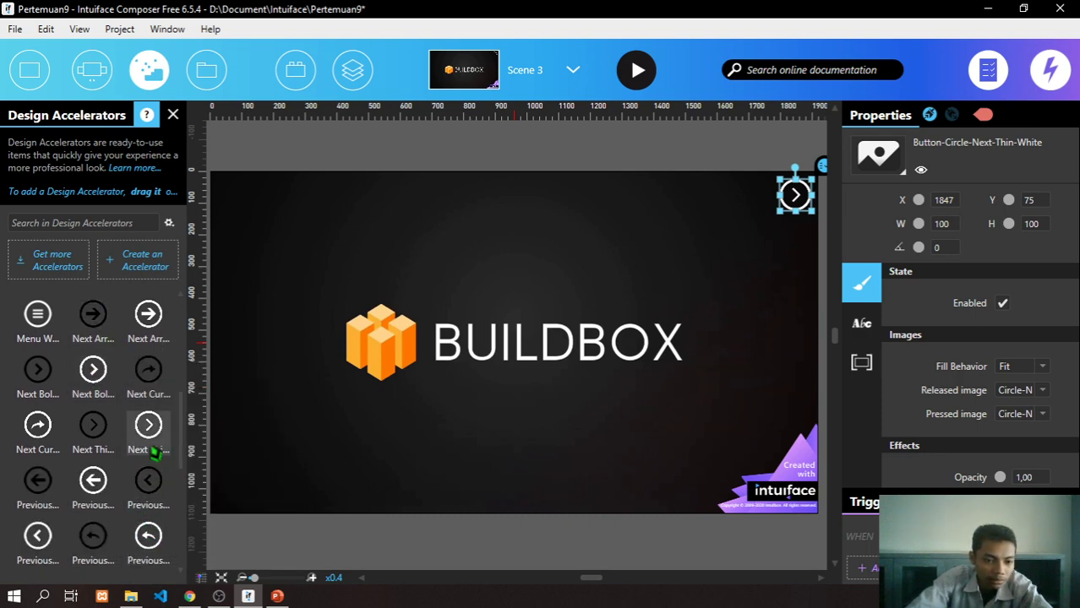
left_click_drag(169, 450, 765, 265)
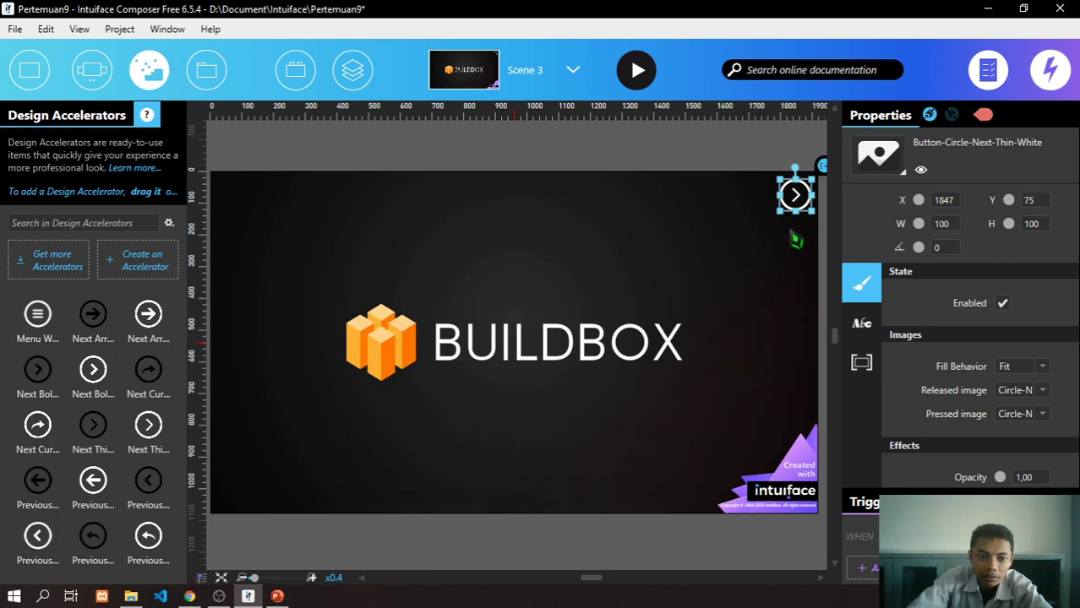
scroll(84, 456, "down", 2)
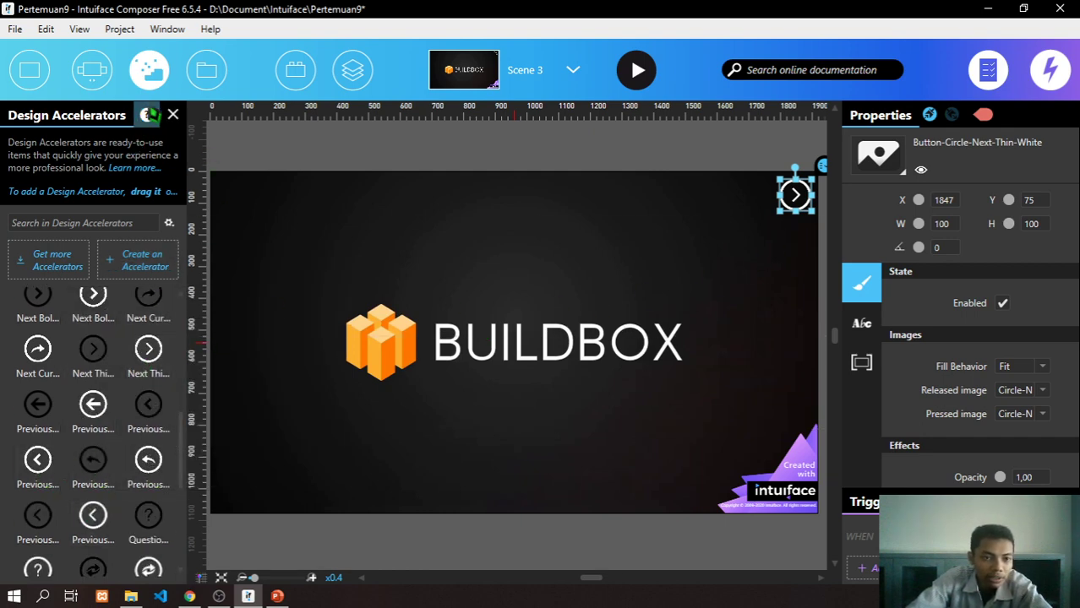
left_click(206, 70)
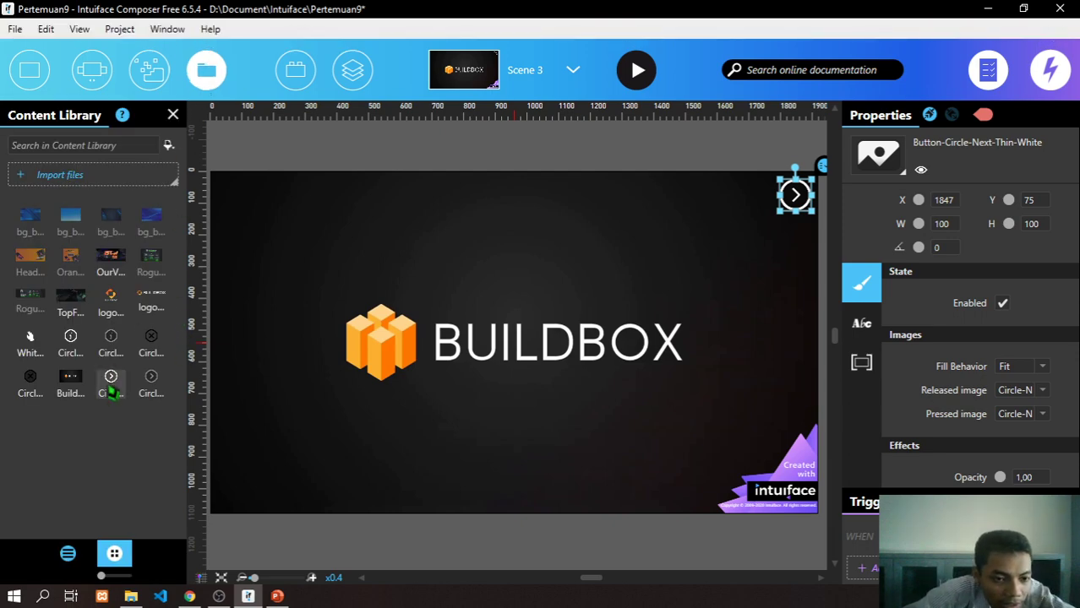
mouse_move(112, 392)
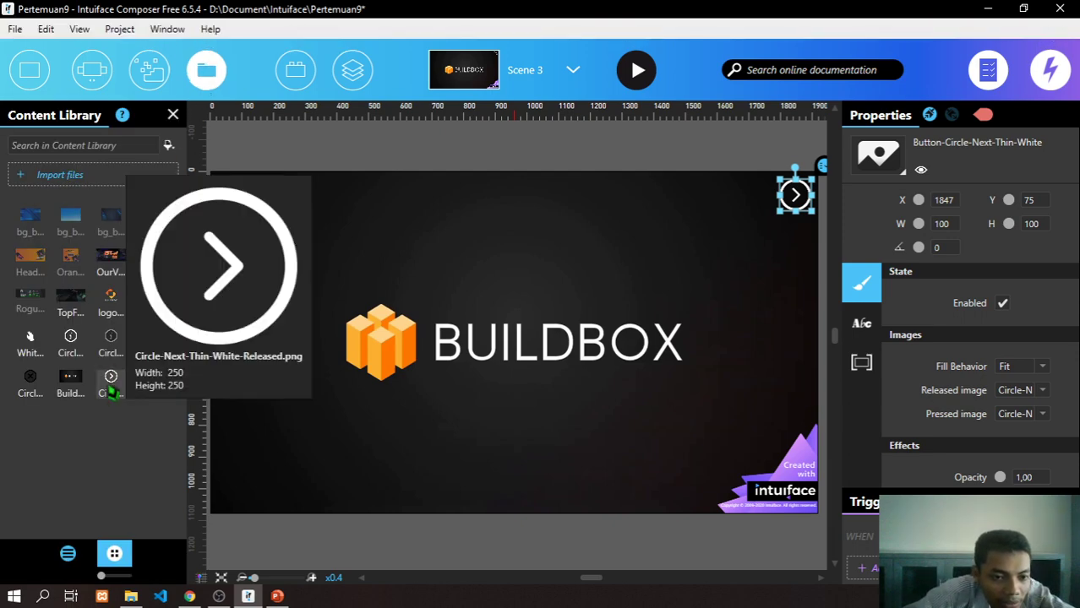
left_click(149, 76)
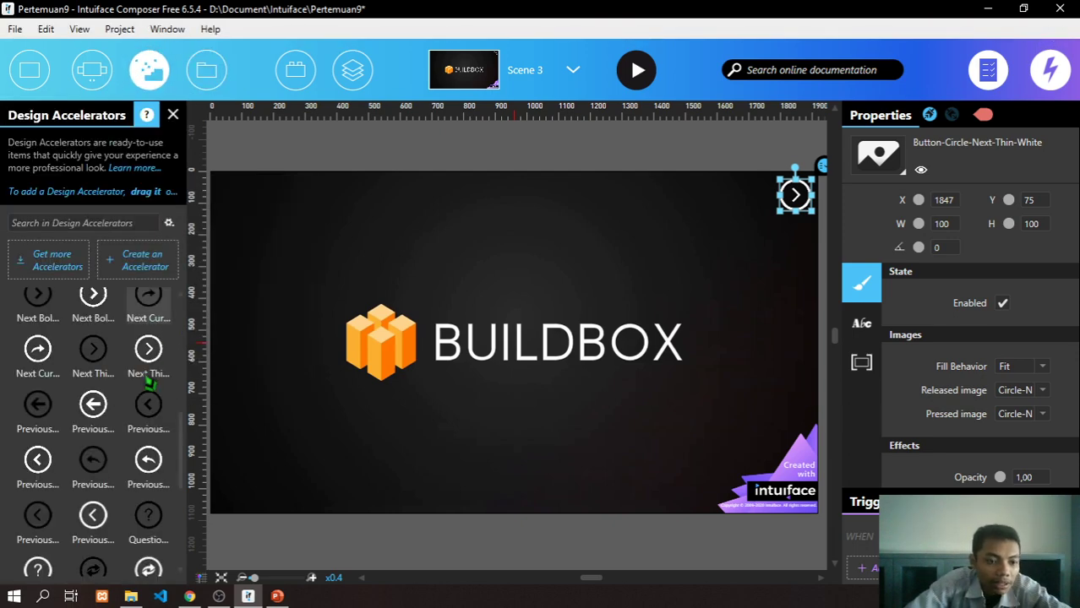
scroll(127, 422, "down", 2)
mouse_move(90, 452)
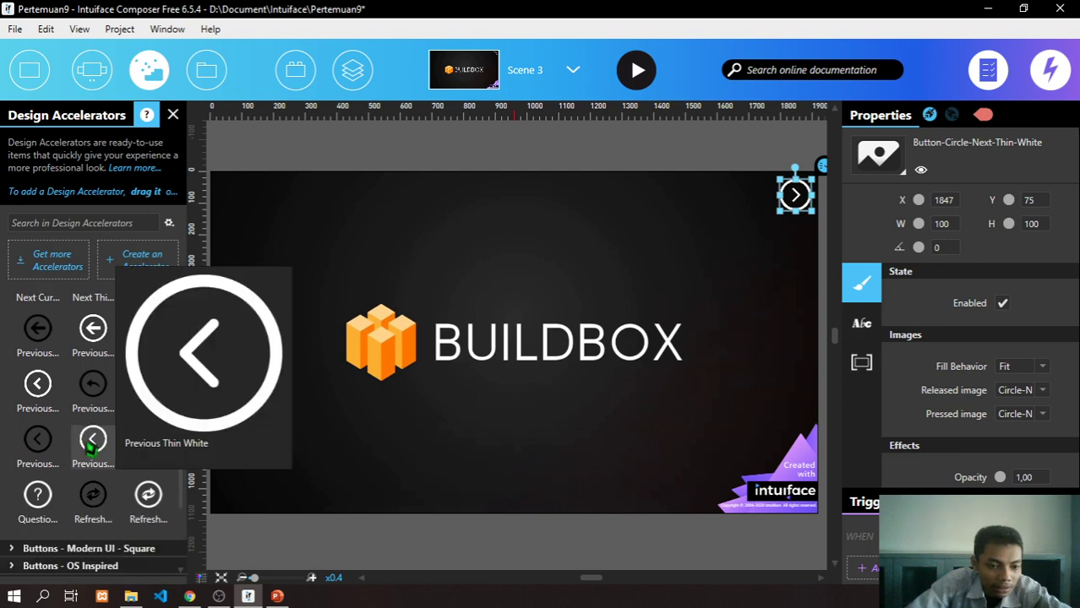
left_click_drag(90, 451, 238, 207)
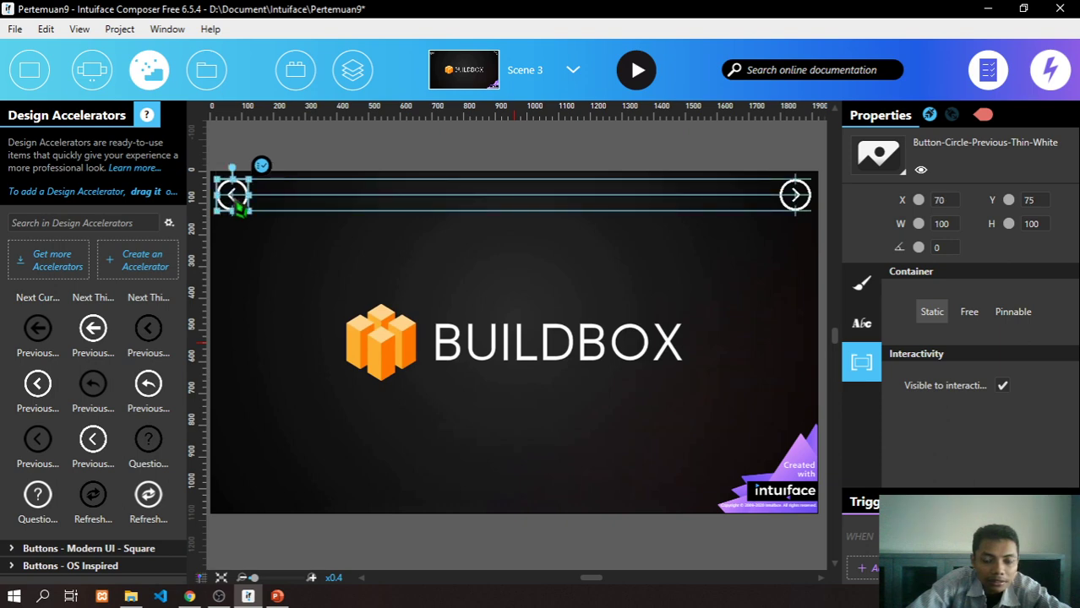
- Add a trigger to the previous button that goes to the previous scene when the button is released
left_click(863, 568)
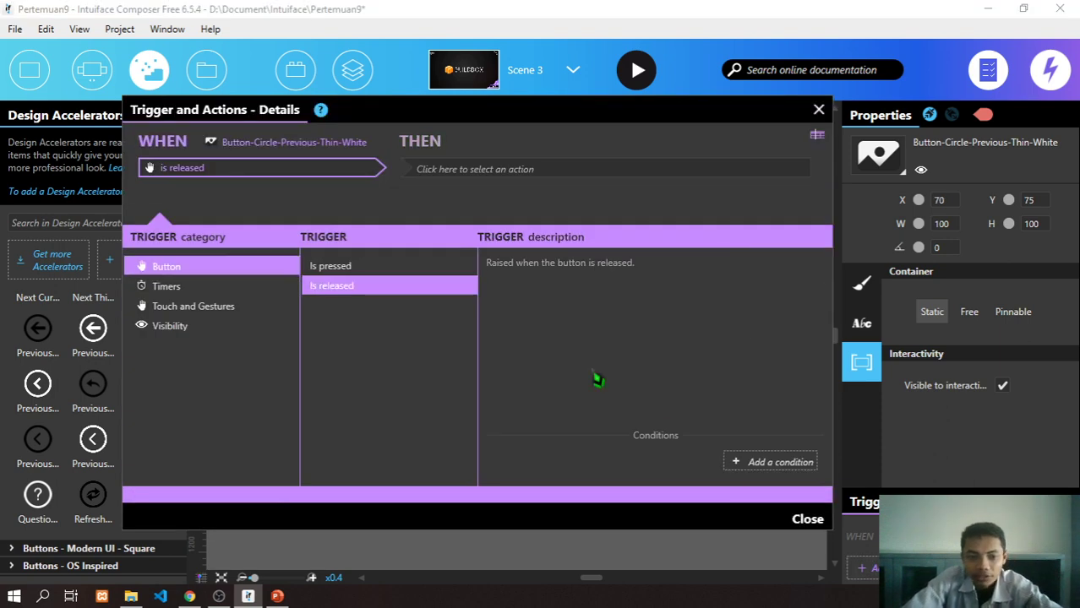
left_click(453, 172)
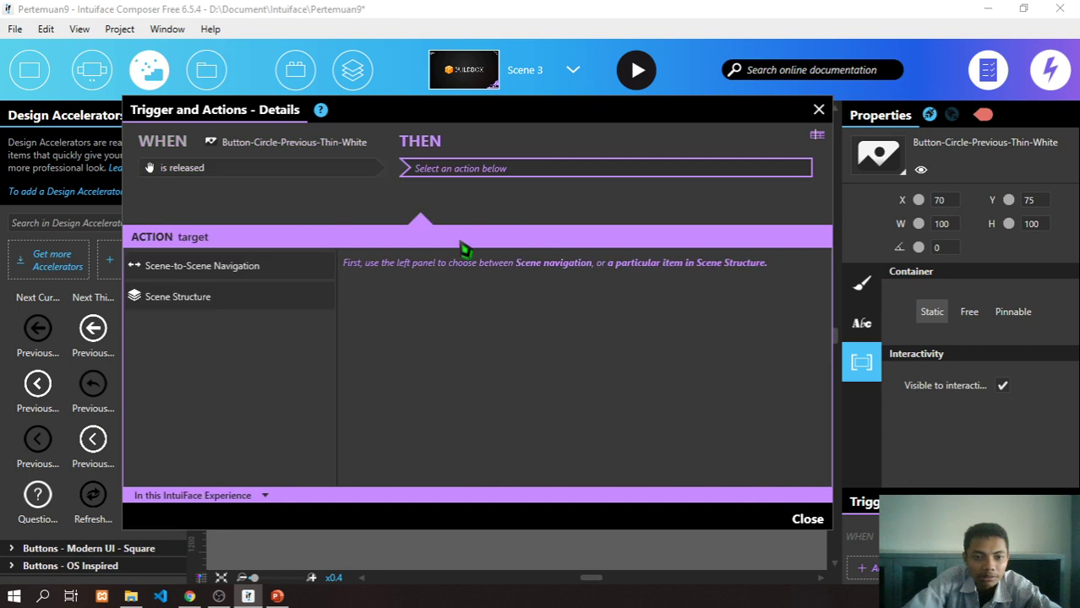
left_click(234, 268)
left_click(372, 306)
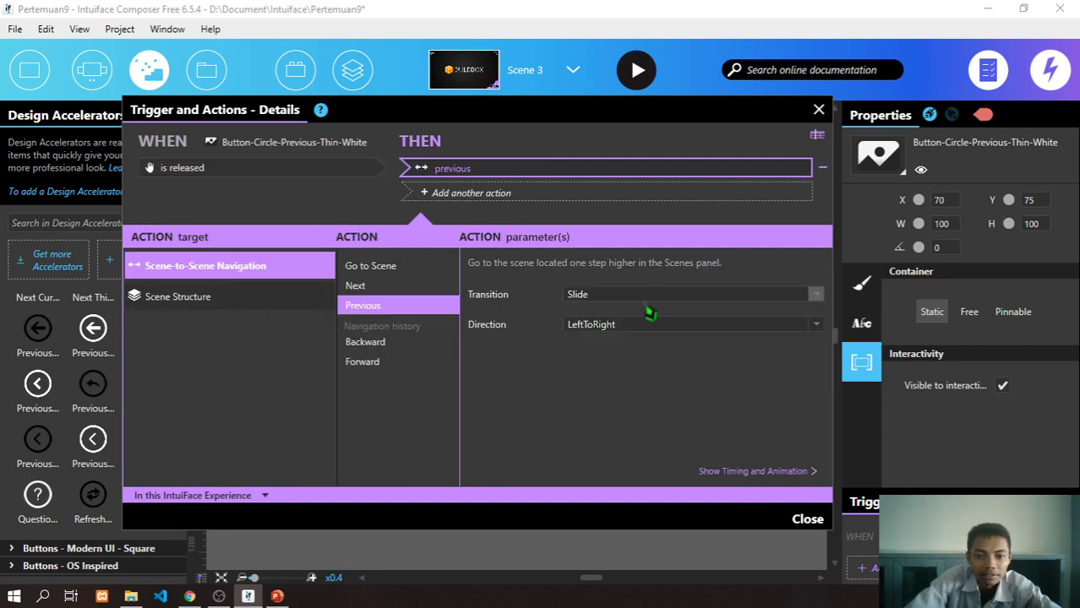
- Close the previous button's trigger details and open Scene 1 for editing
left_click(807, 520)
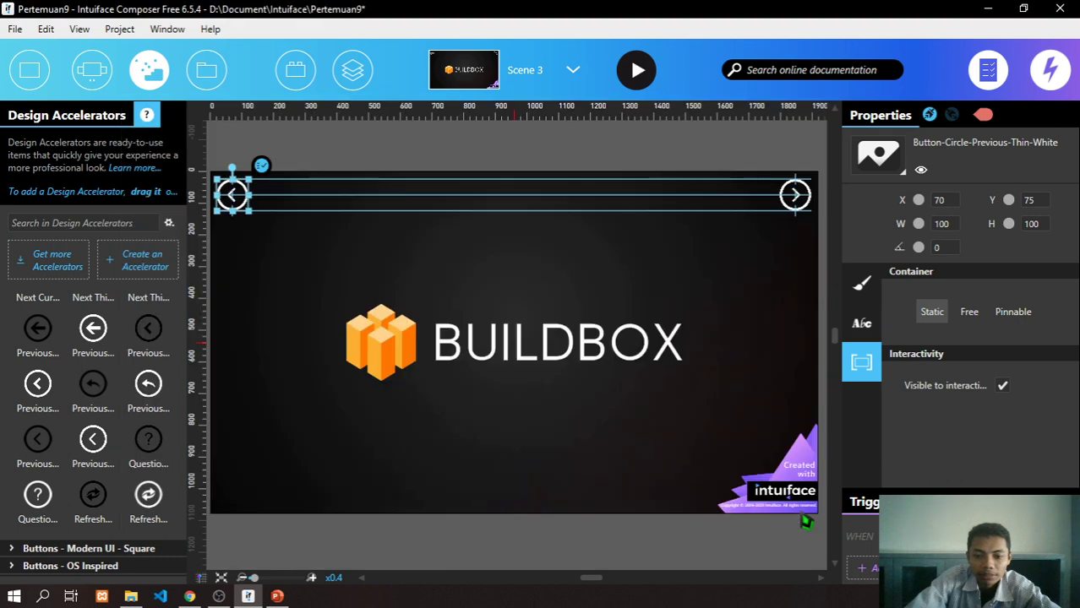
left_click(530, 73)
left_click(506, 156)
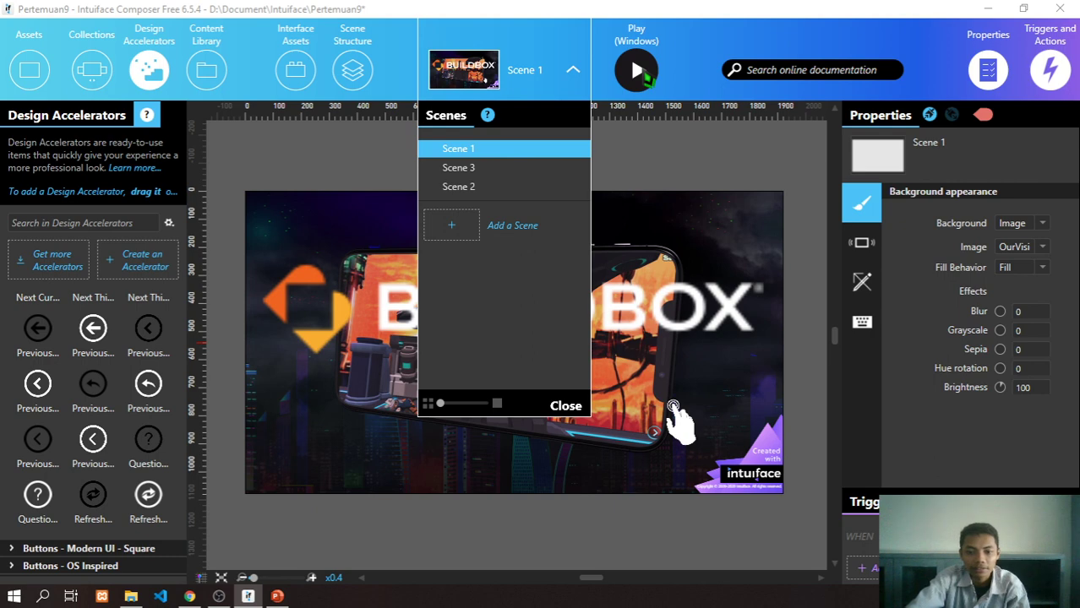
left_click(740, 169)
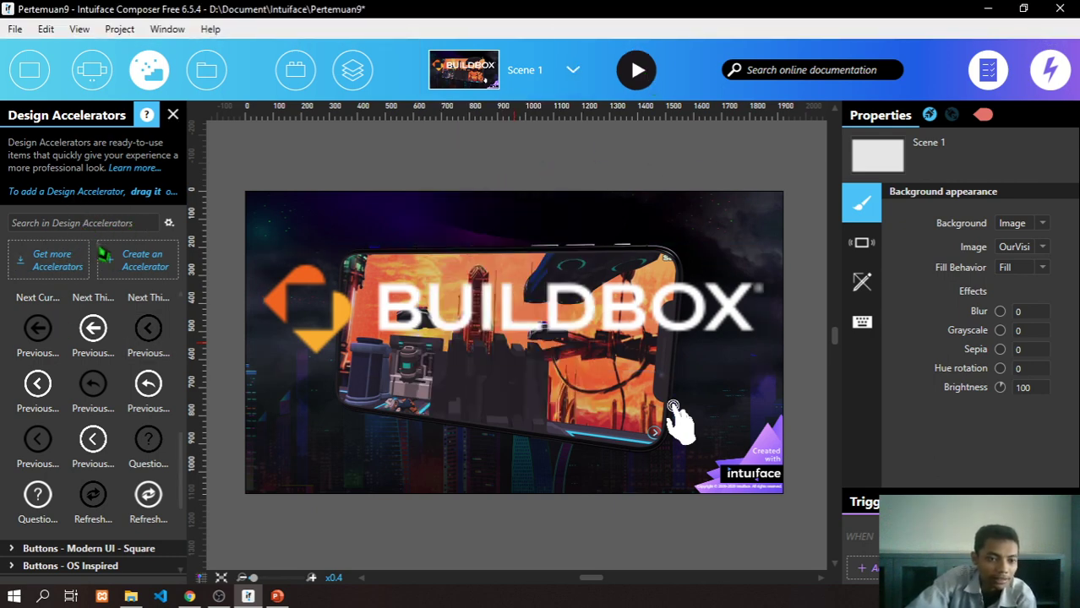
- Add the Current Weather - Boxes template to the upper-left corner of Scene 1, at about X 199, Y 122
scroll(127, 355, "up", 5)
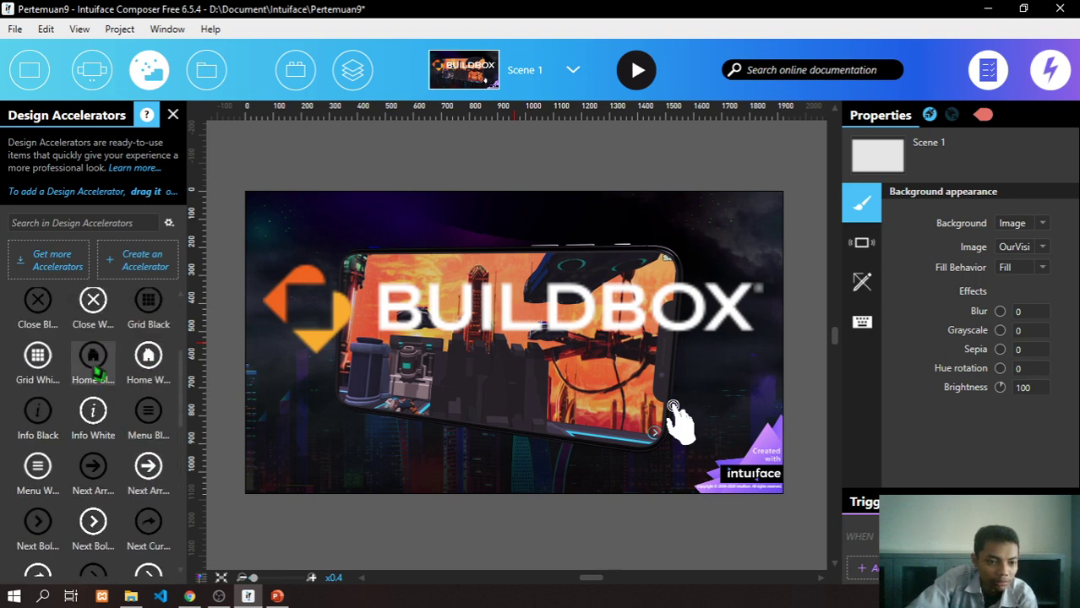
scroll(97, 372, "up", 5)
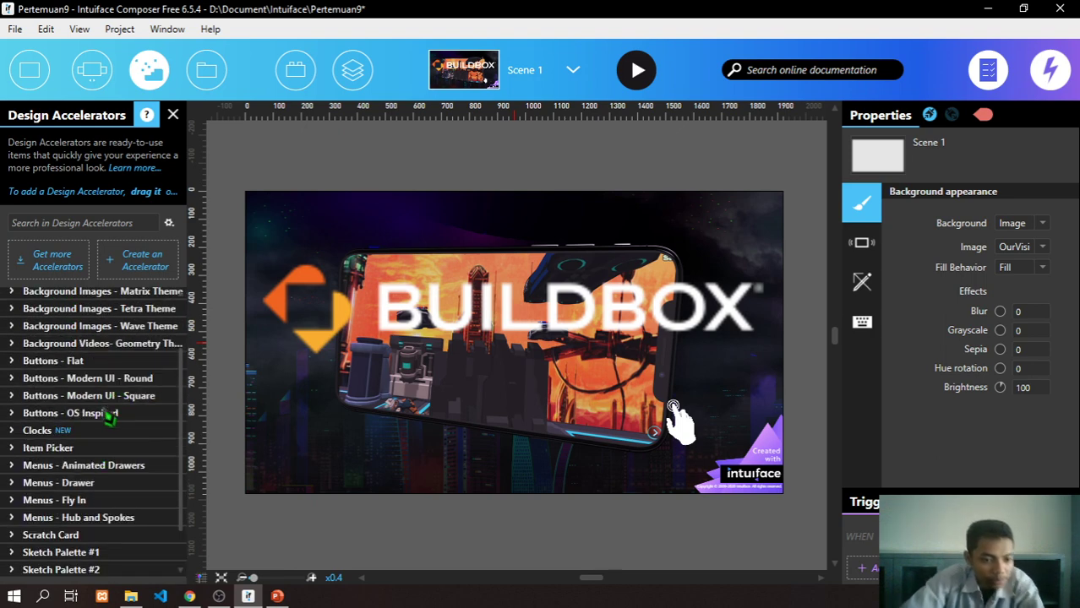
scroll(110, 418, "down", 1)
scroll(118, 418, "down", 1)
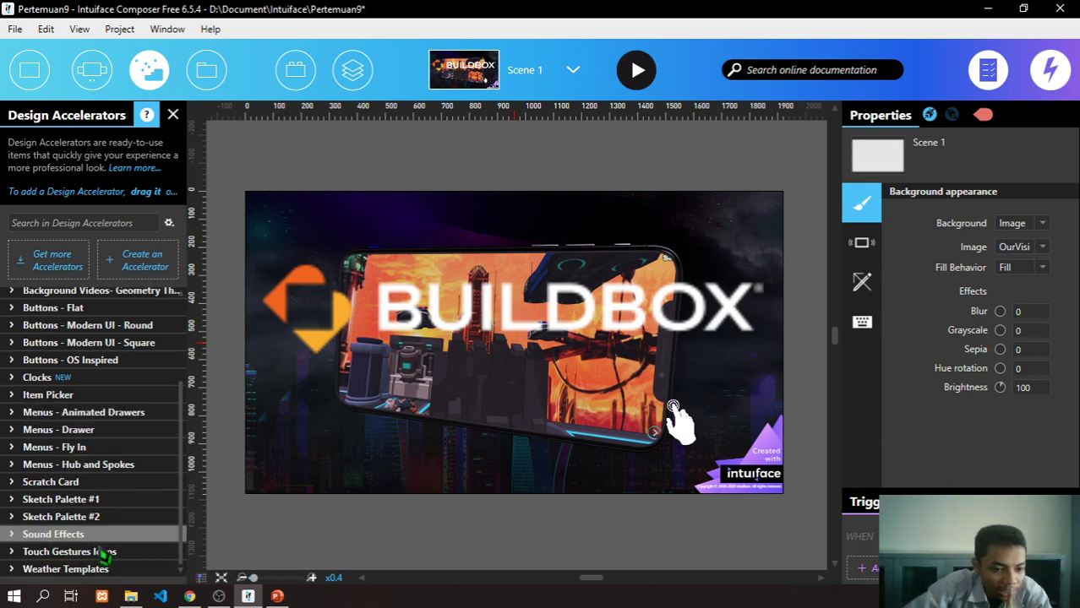
left_click(51, 567)
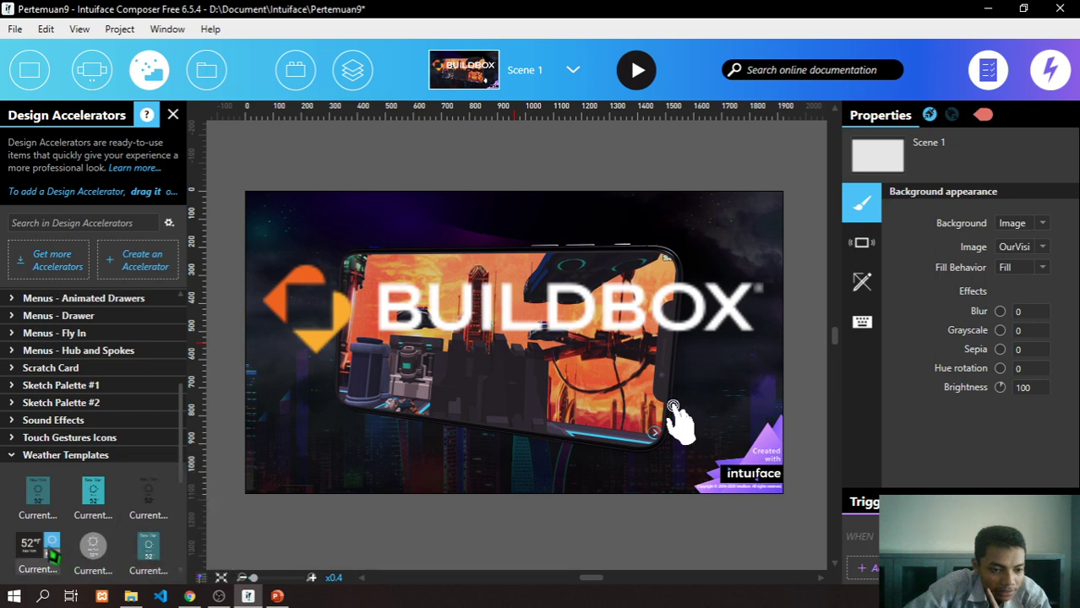
left_click_drag(38, 547, 306, 304)
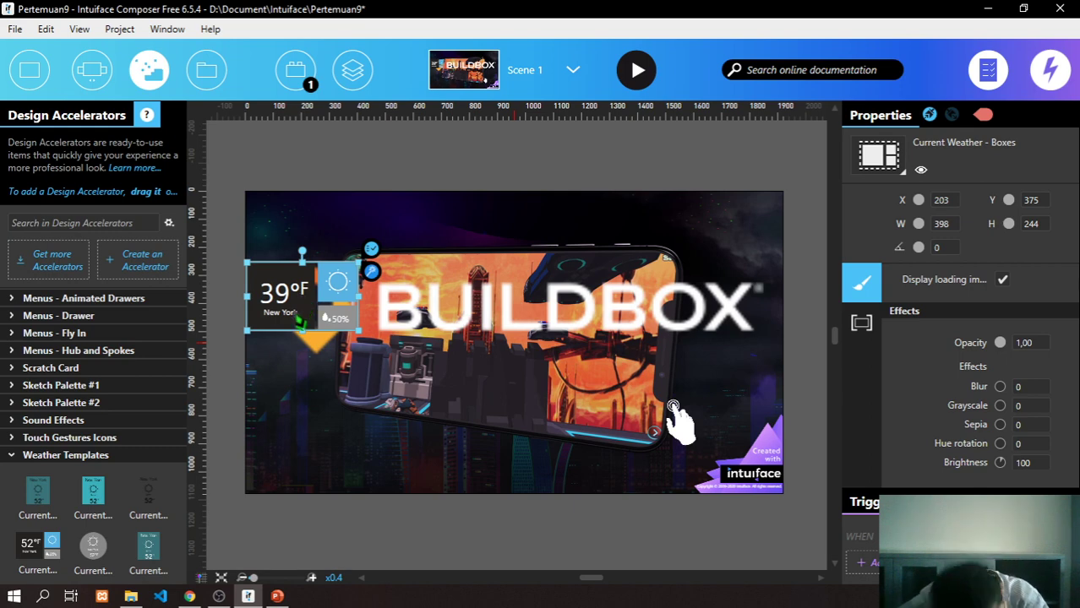
left_click_drag(287, 295, 296, 224)
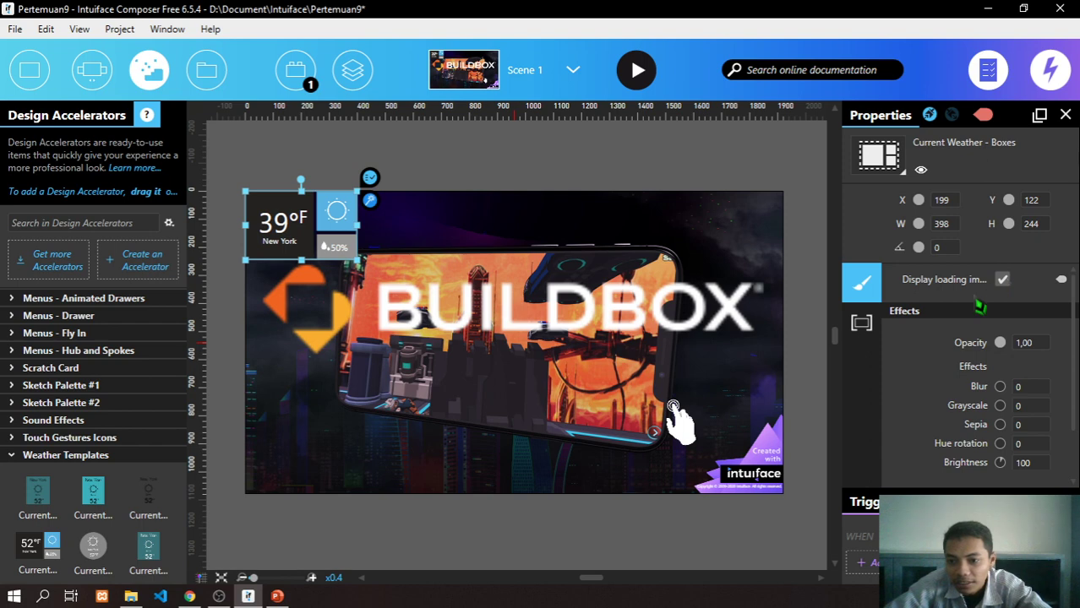
- Set the container behavior of the weather widget to Free
scroll(938, 426, "down", 2)
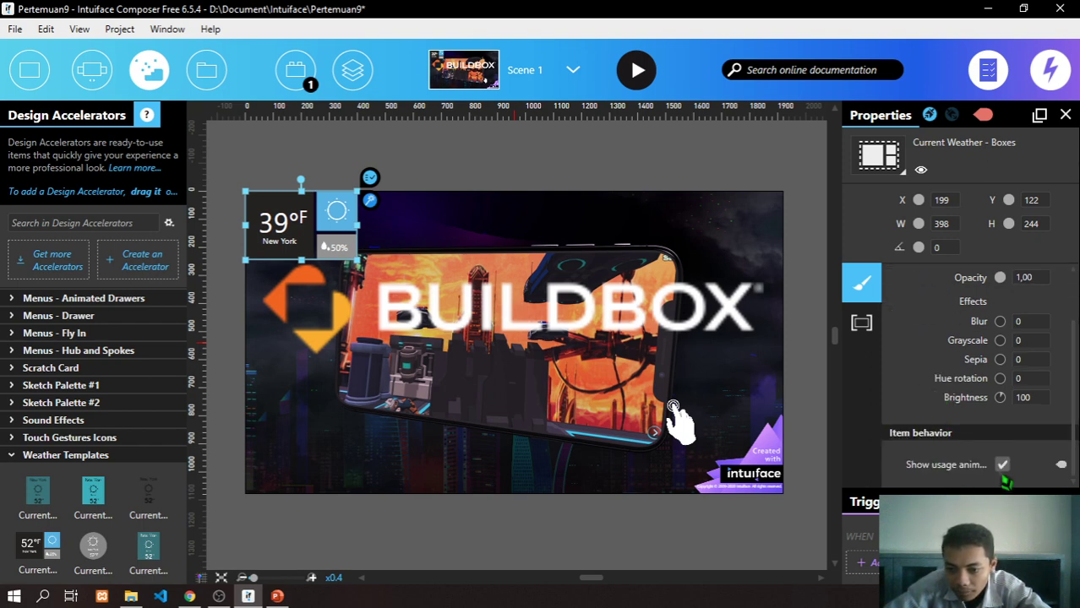
scroll(967, 351, "up", 2)
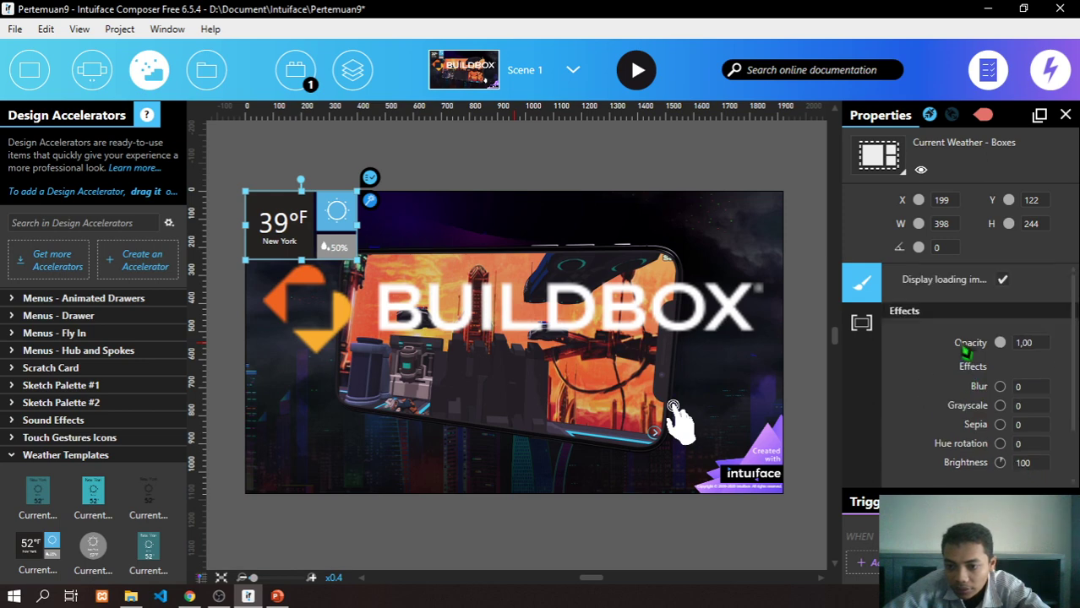
left_click(861, 322)
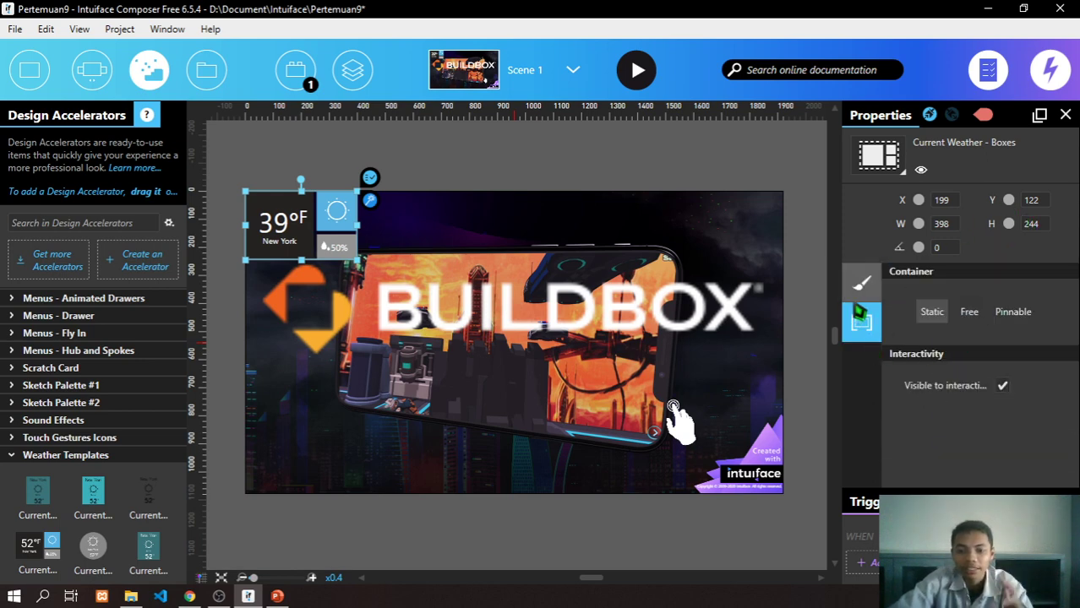
left_click(860, 284)
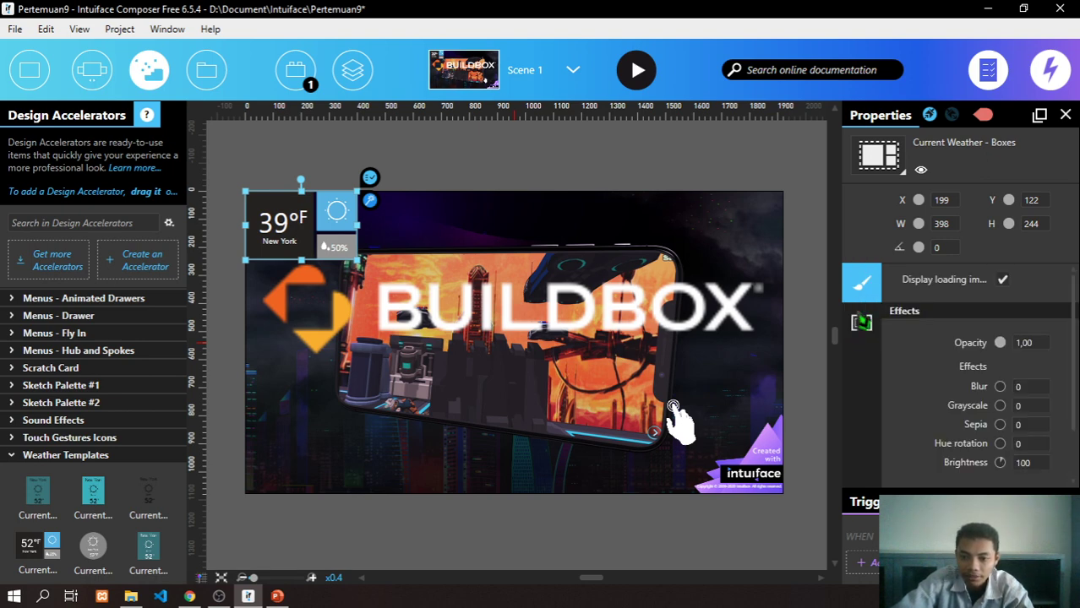
mouse_move(861, 323)
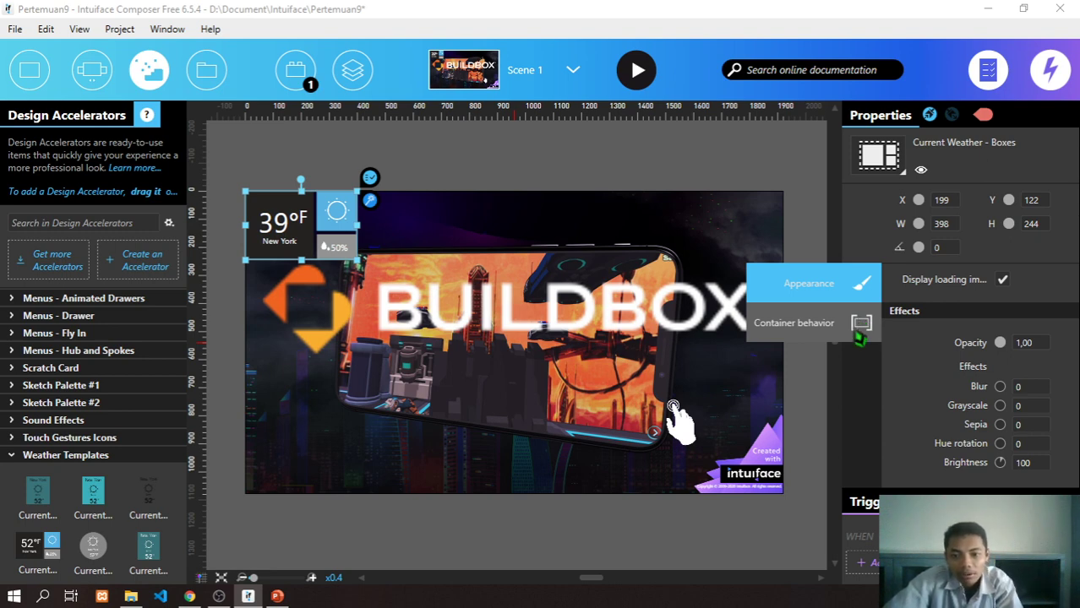
left_click(847, 329)
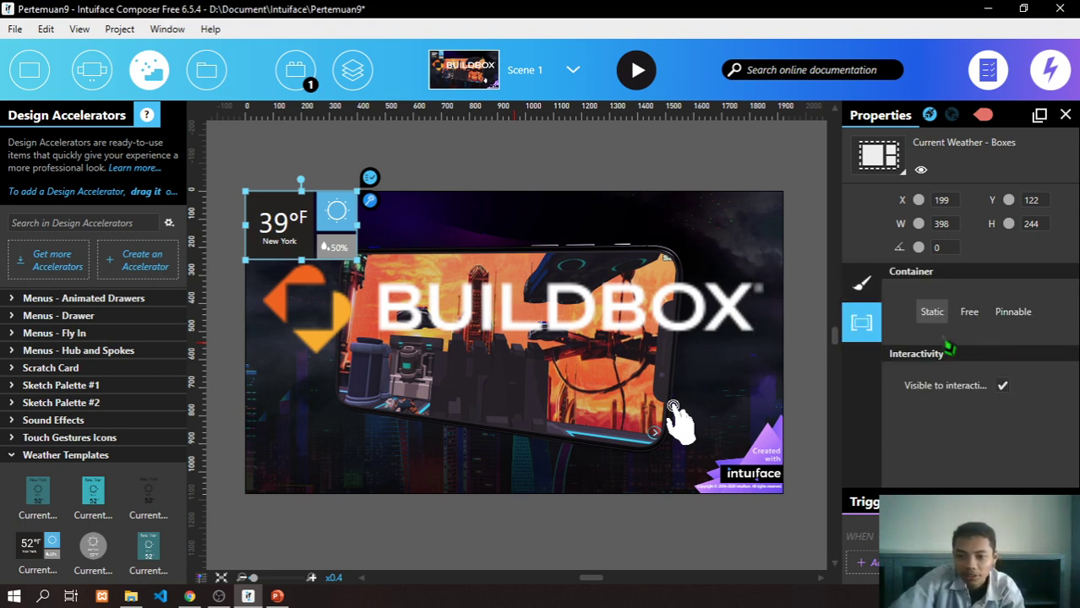
mouse_move(976, 323)
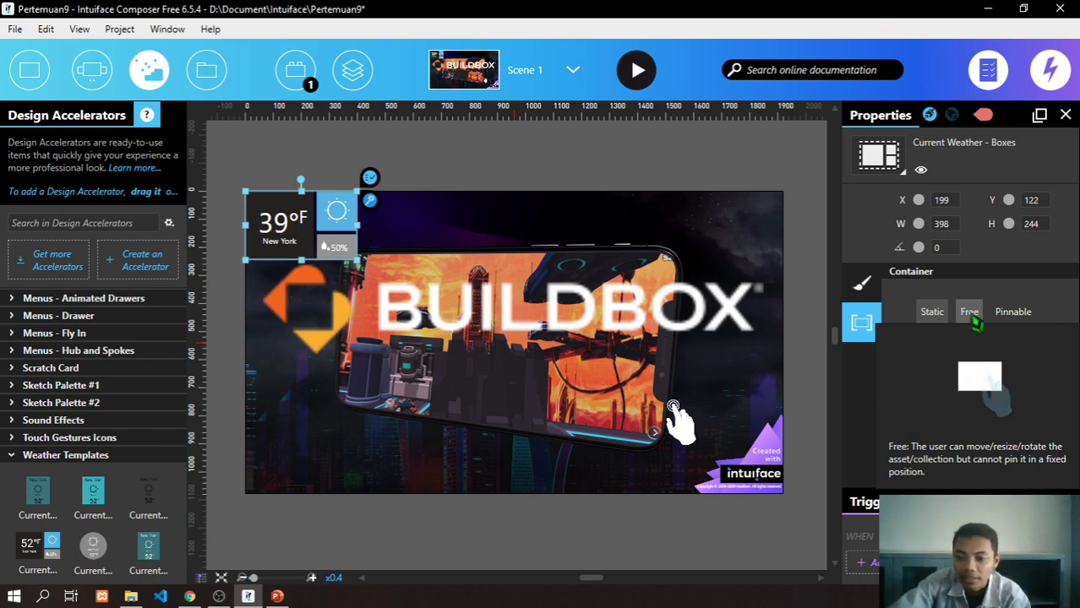
mouse_move(1011, 323)
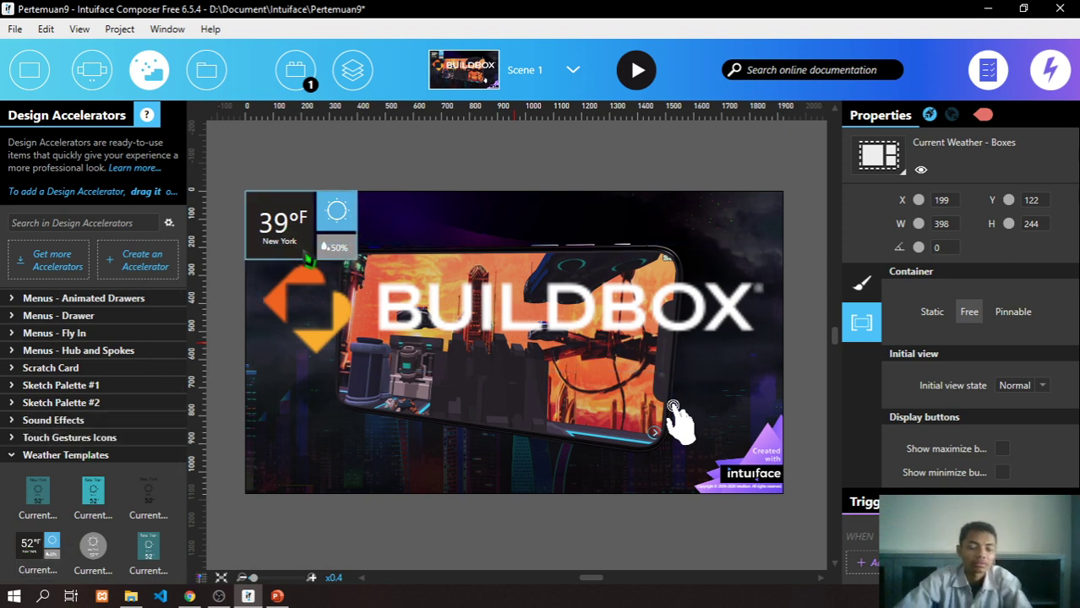
- Add the Flat Digital Color clock to the lower-left corner of Scene 1, at about X 276, Y 1024
left_click(13, 458)
left_click(22, 380)
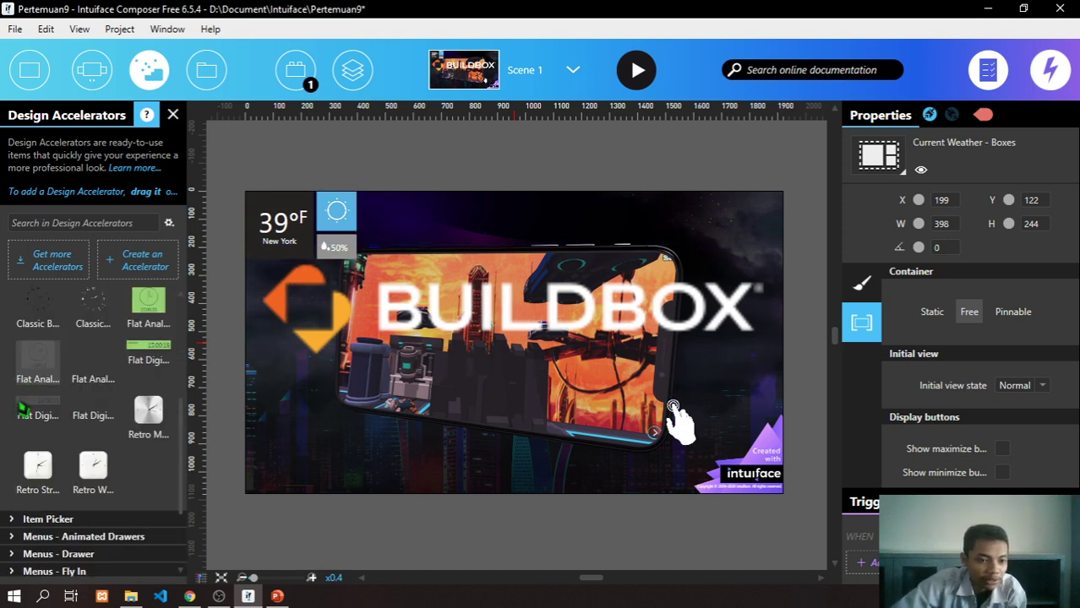
scroll(154, 426, "up", 1)
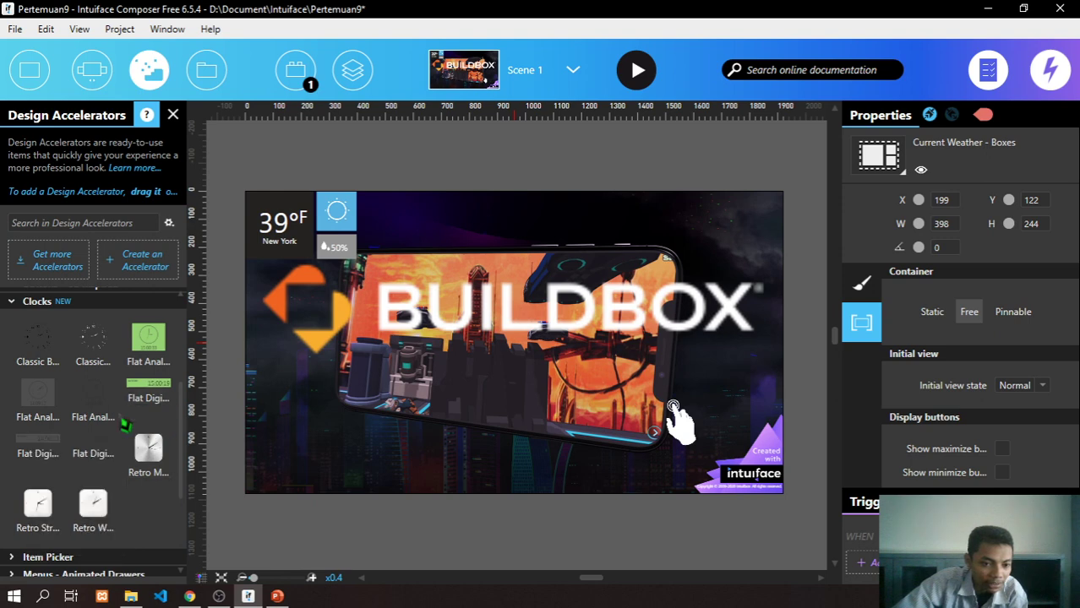
scroll(127, 424, "up", 1)
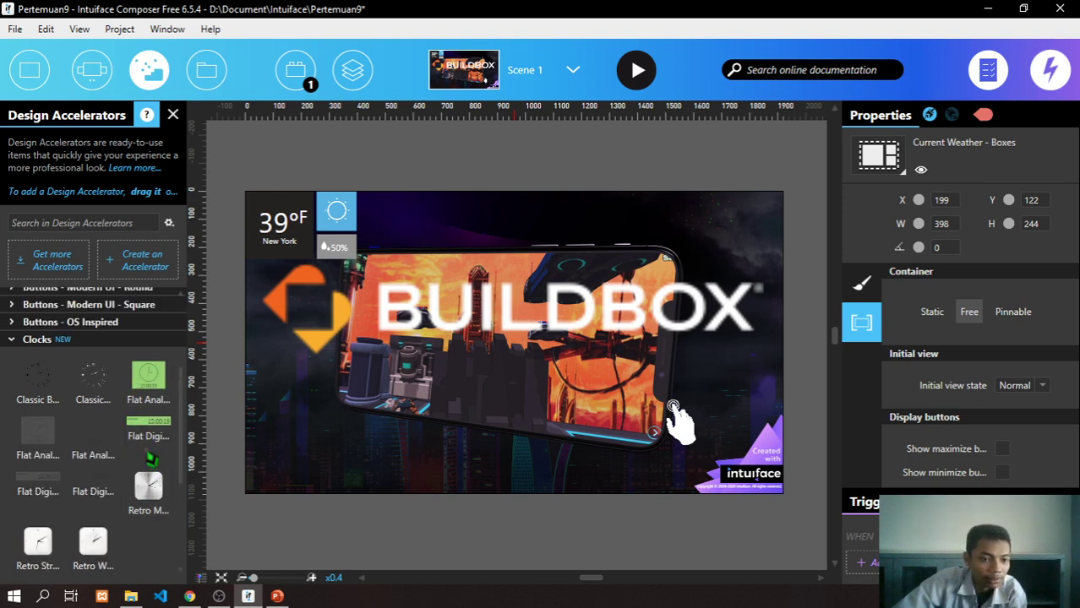
left_click_drag(147, 427, 349, 448)
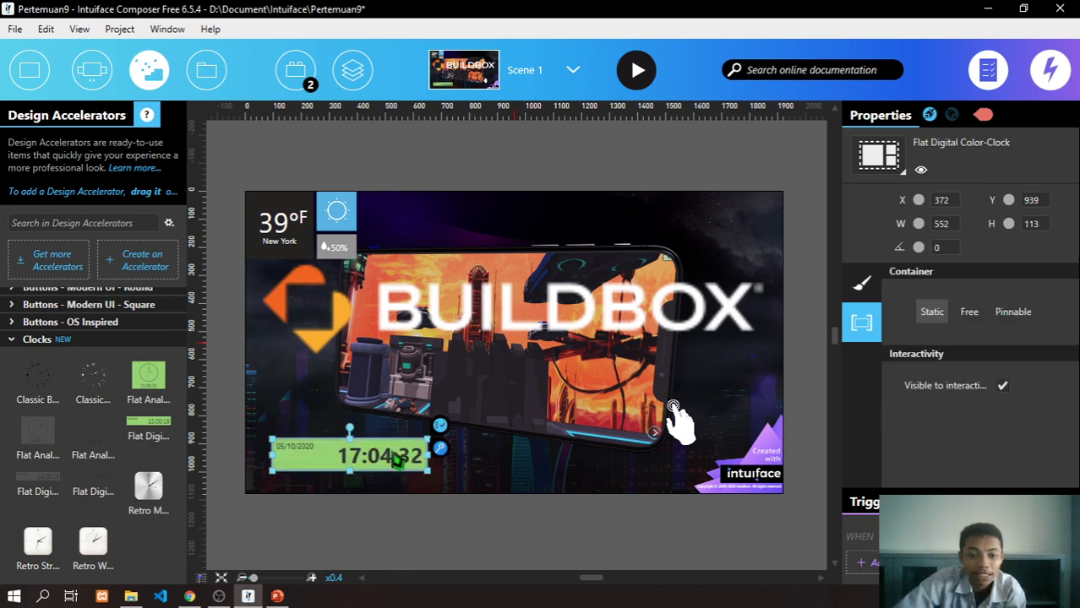
left_click_drag(397, 459, 370, 482)
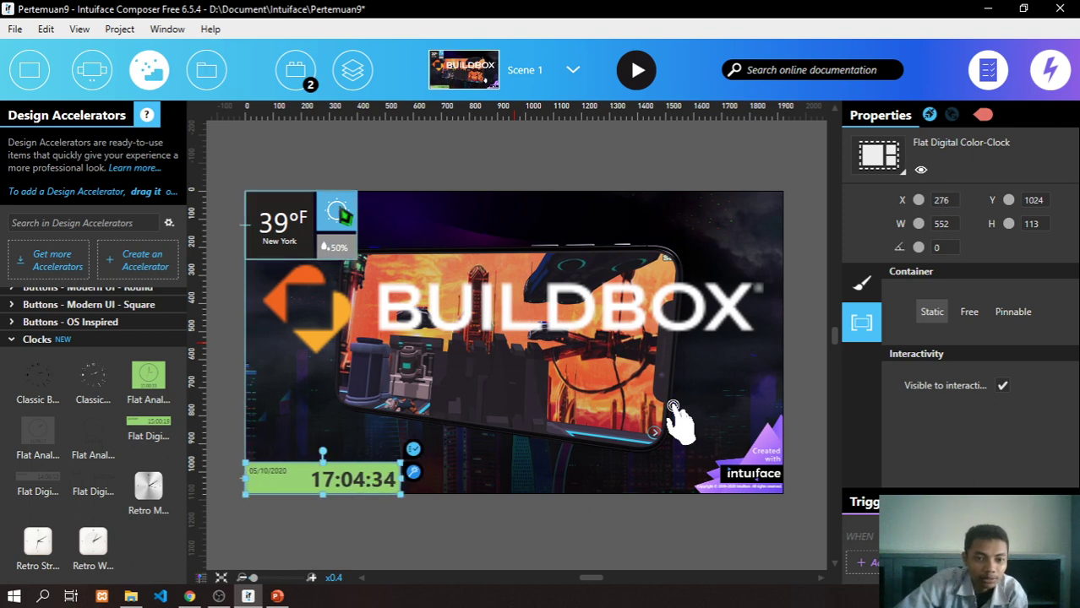
- Review the weather widget's quick properties and the collection types it can be changed to
left_click(340, 212)
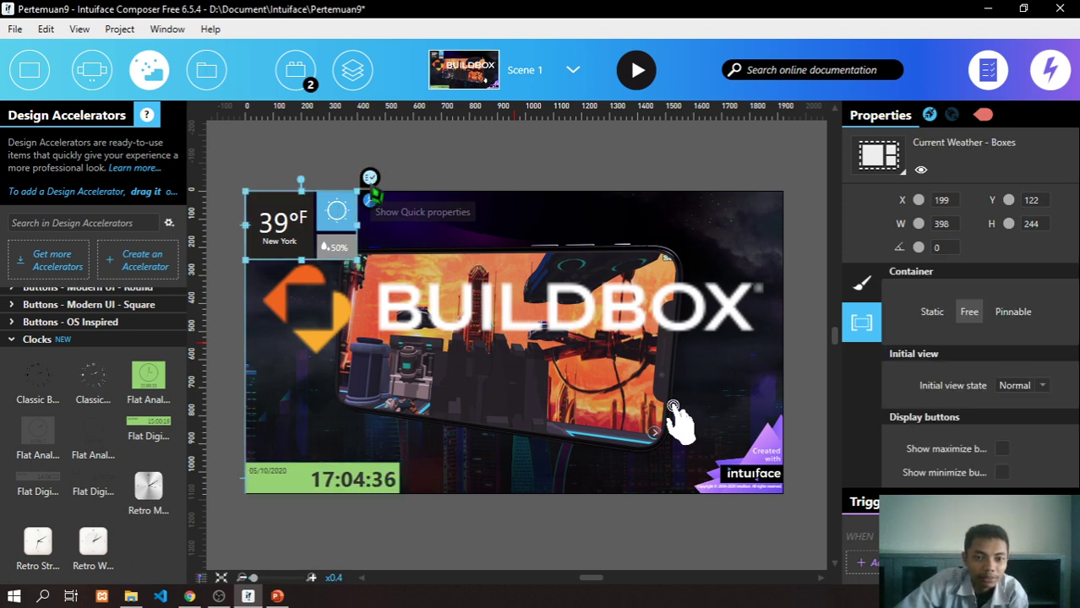
left_click(371, 199)
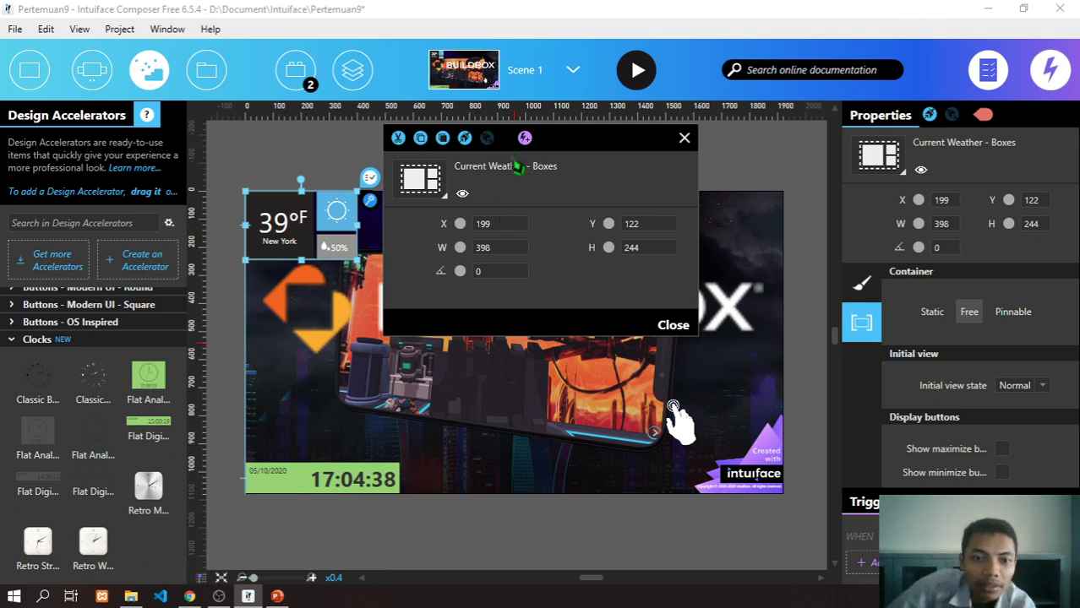
left_click(684, 138)
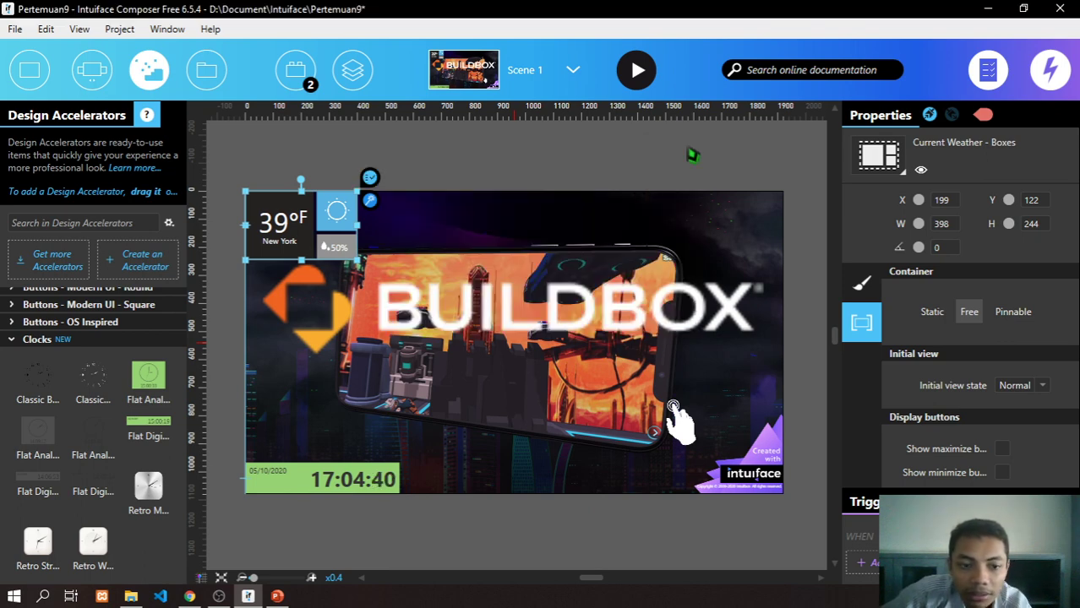
left_click(370, 201)
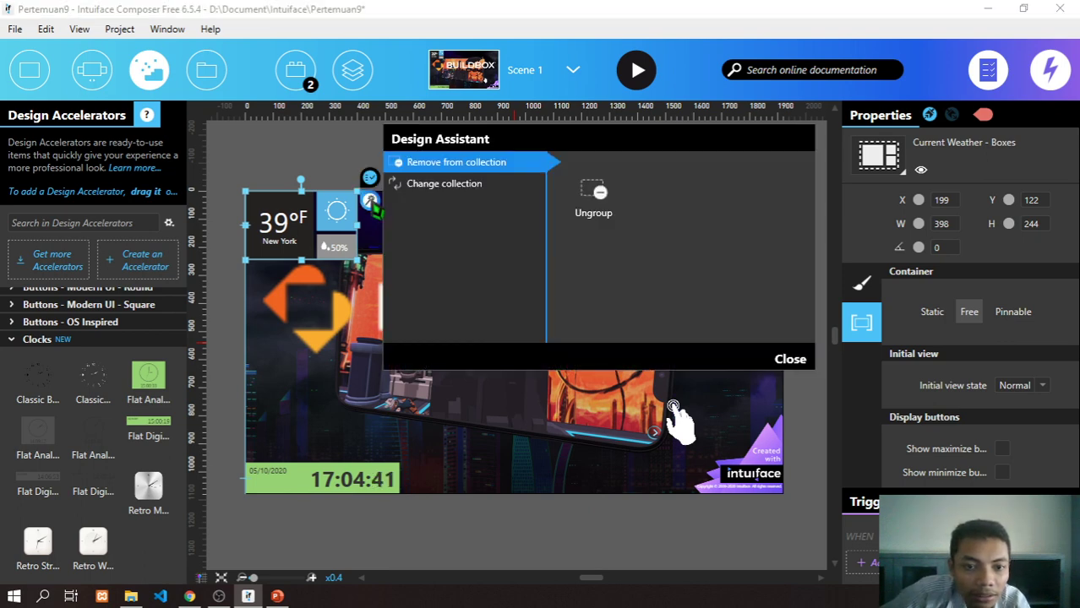
left_click(453, 192)
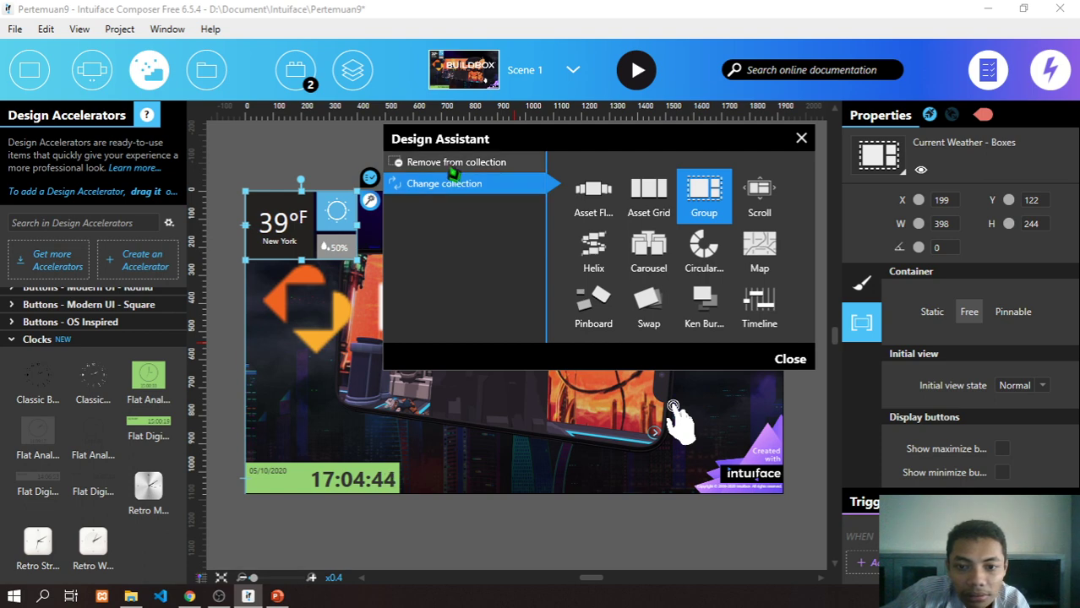
left_click(801, 139)
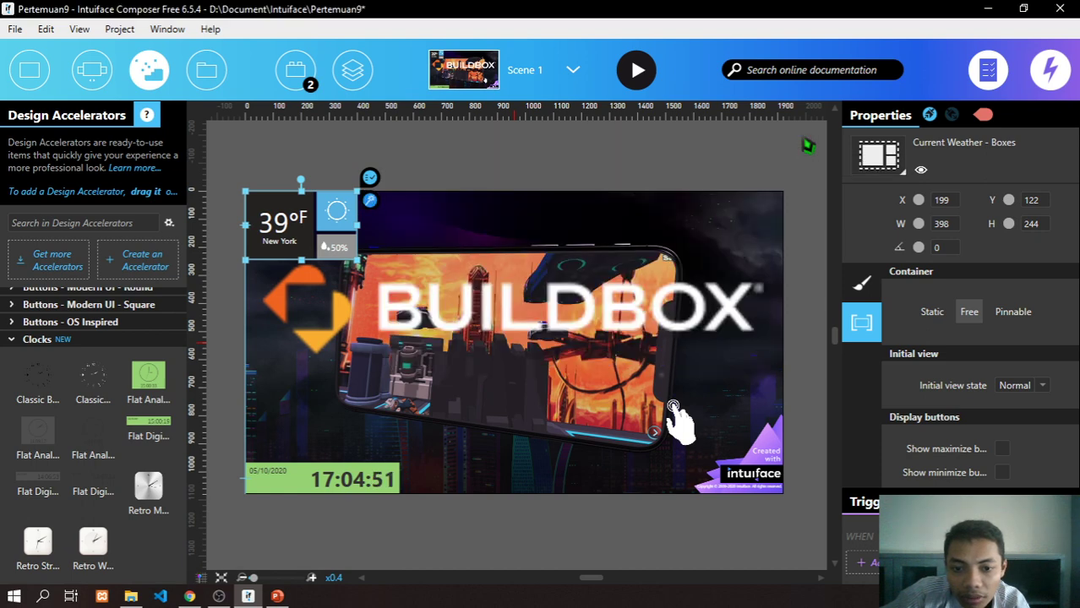
- Review the green digital clock's quick properties and its collection change options
left_click(321, 490)
left_click(414, 469)
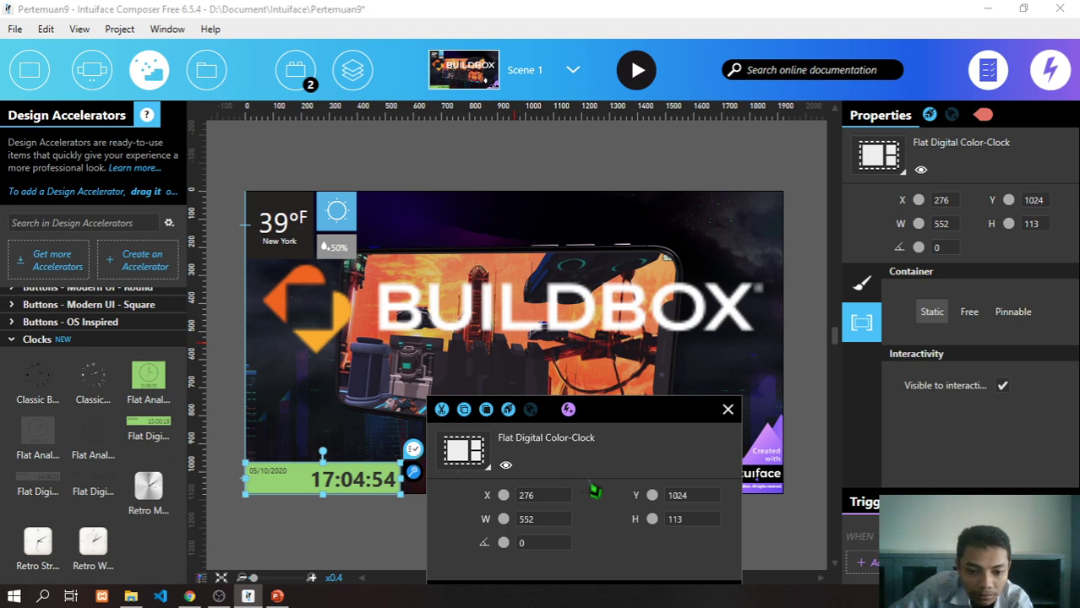
left_click(728, 409)
left_click(418, 477)
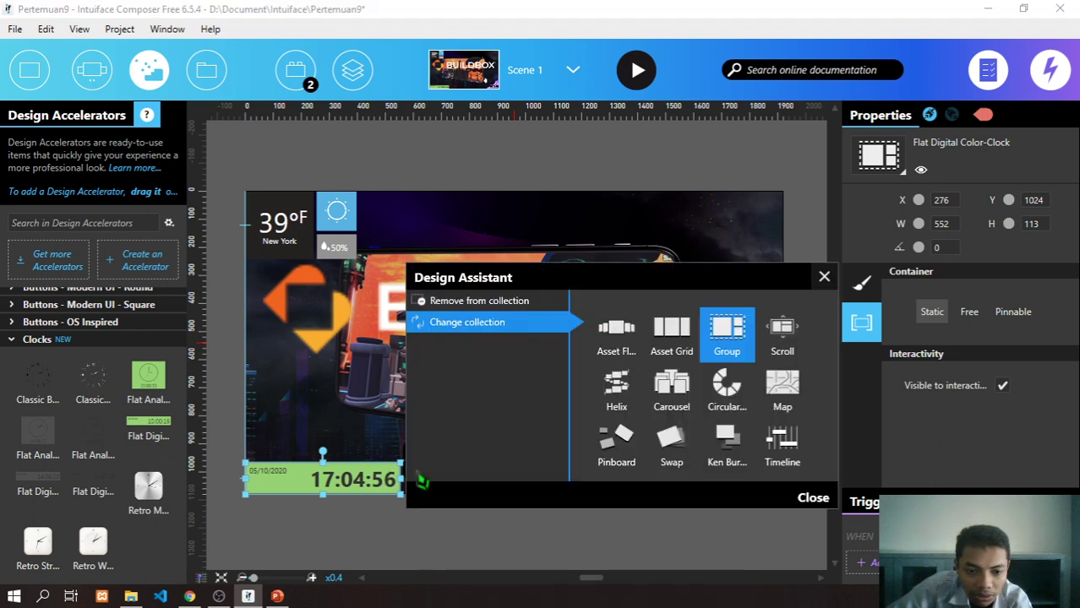
left_click(509, 328)
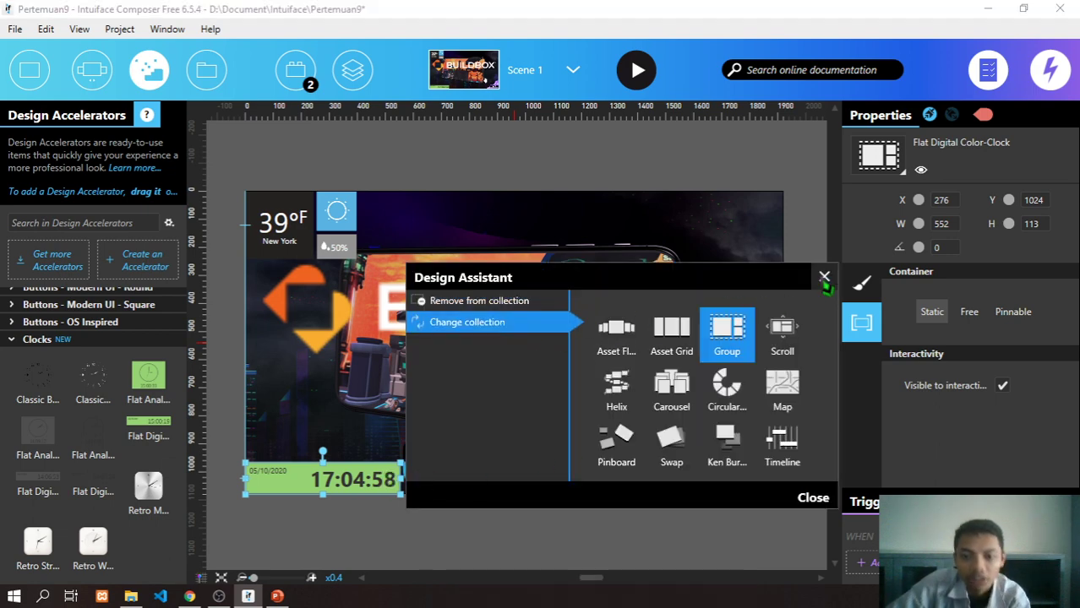
left_click(823, 278)
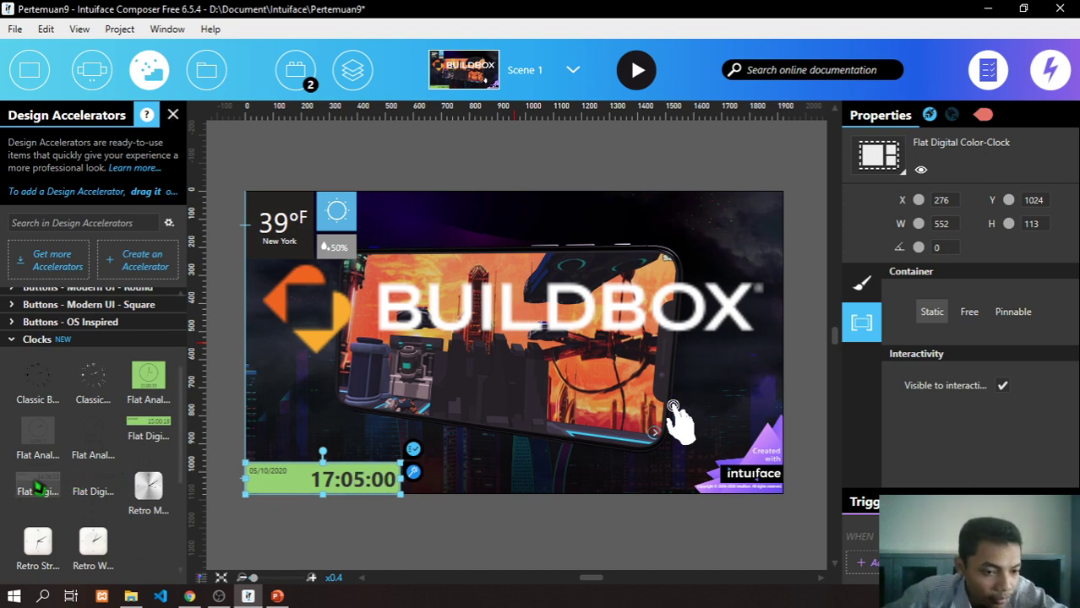
- Try the Flat Digital Semi Transparent clock beside the green clock in Scene 1 and delete it
mouse_move(38, 488)
left_mouse_down()
mouse_move(504, 481)
mouse_move(525, 451)
mouse_move(414, 555)
mouse_move(410, 518)
mouse_move(425, 529)
left_mouse_up()
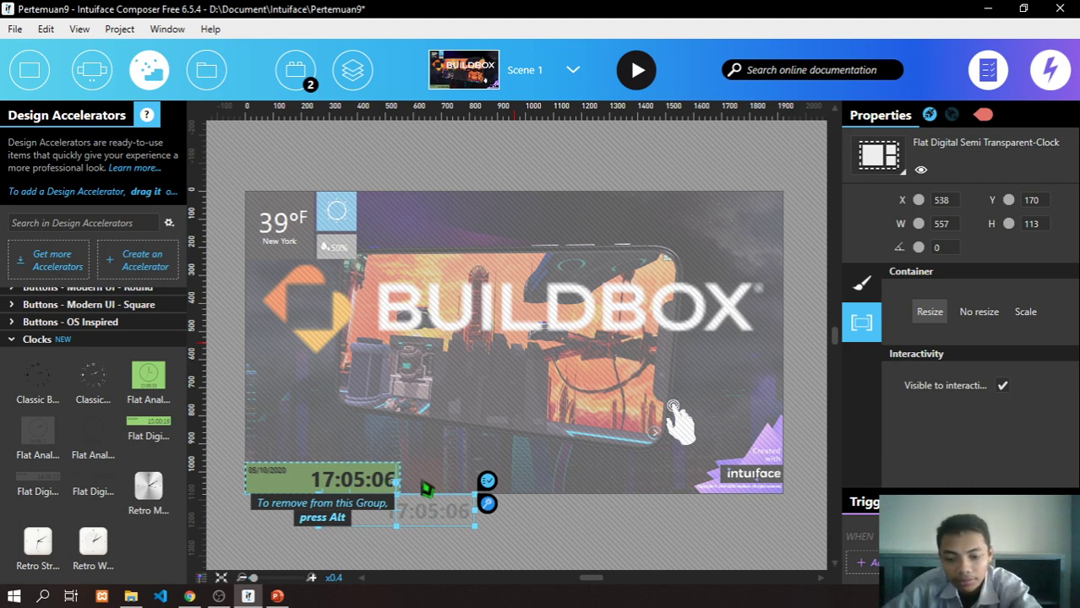
key("Delete")
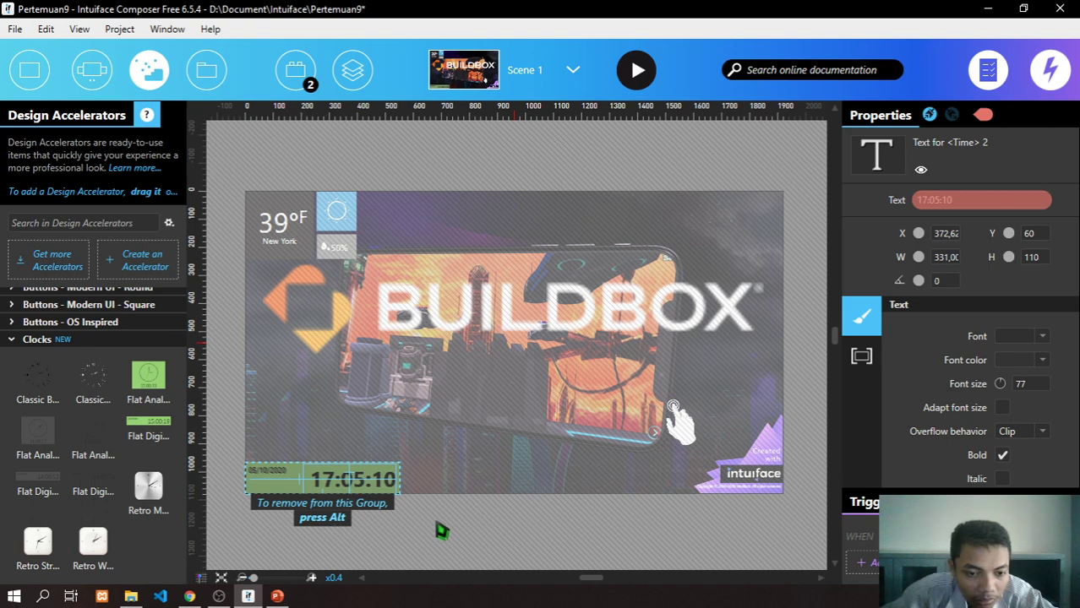
key("Escape")
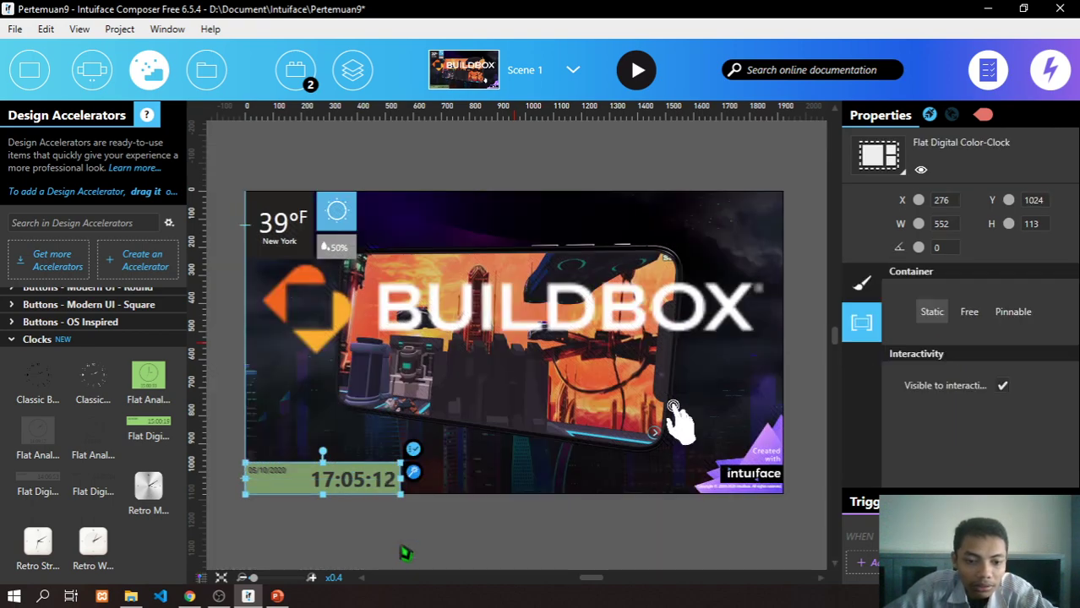
- Delete the green Flat Digital Color clock from Scene 1 and return to the design accelerators
left_click(402, 550)
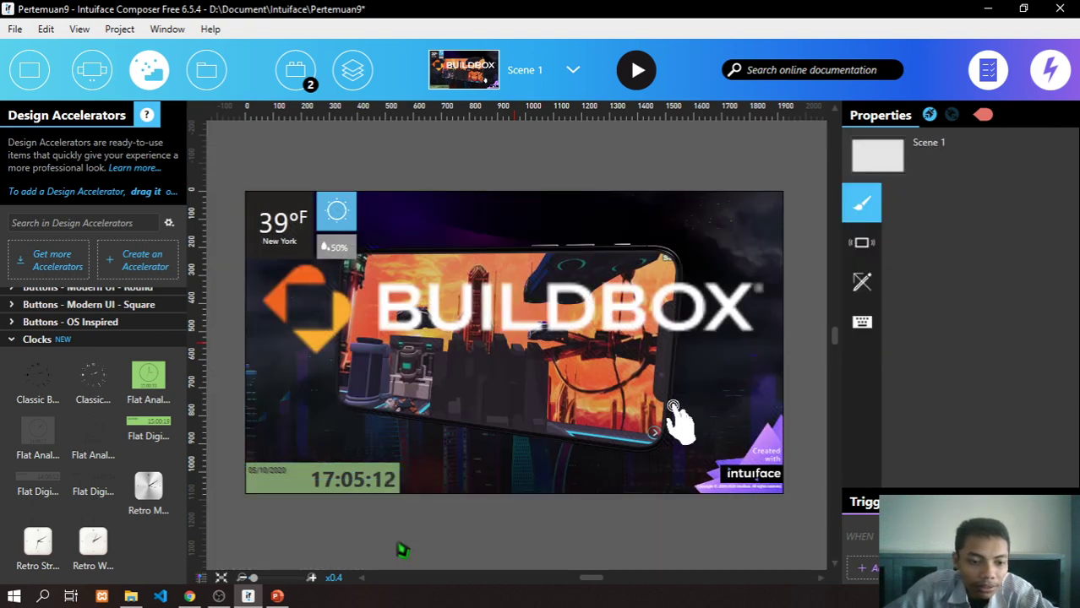
left_click(402, 466)
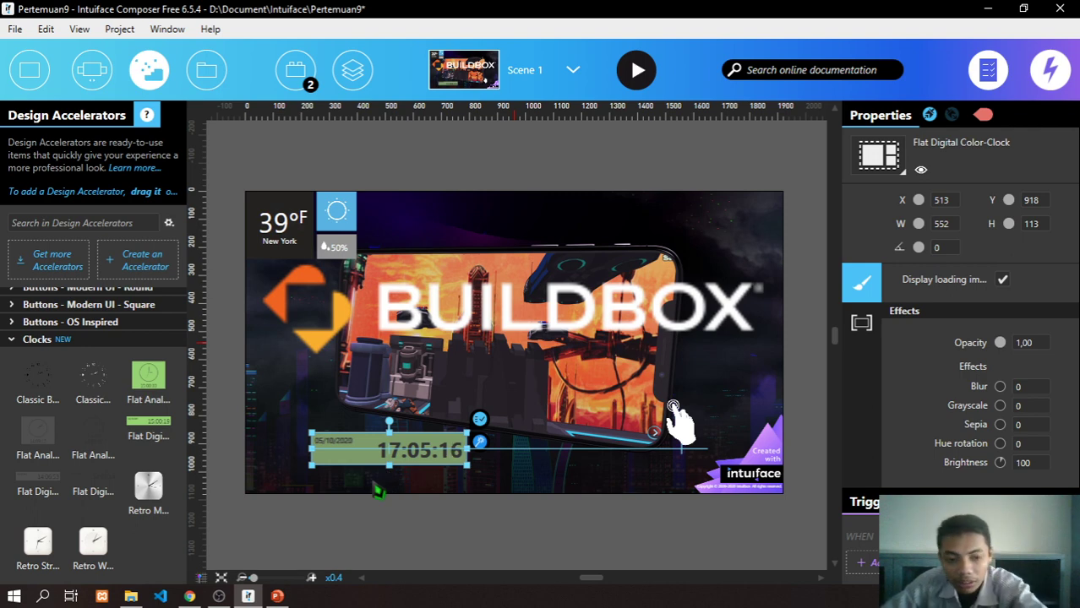
key("Delete")
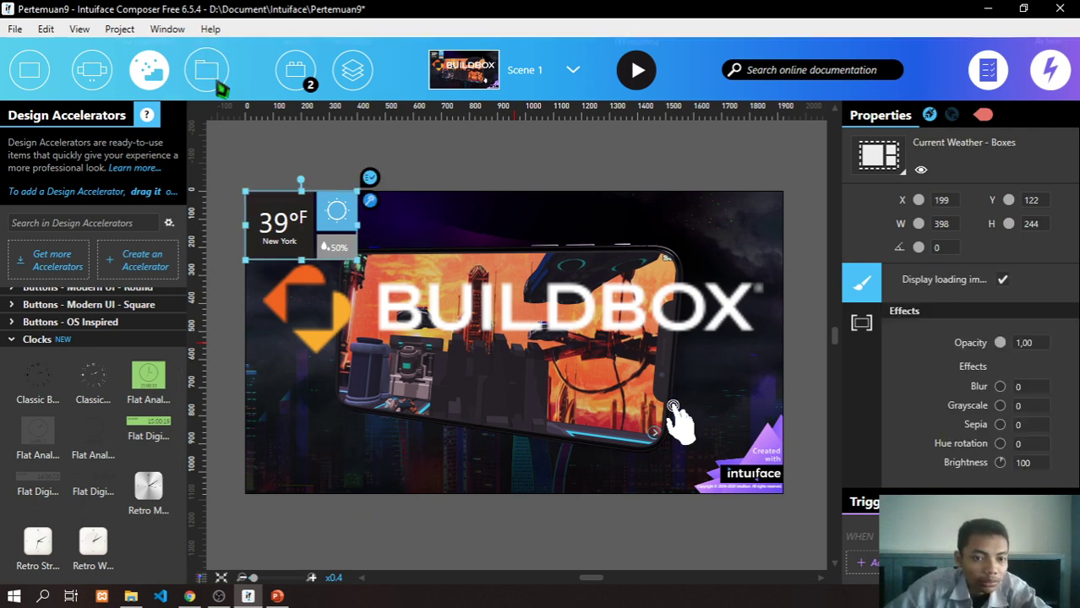
left_click(217, 83)
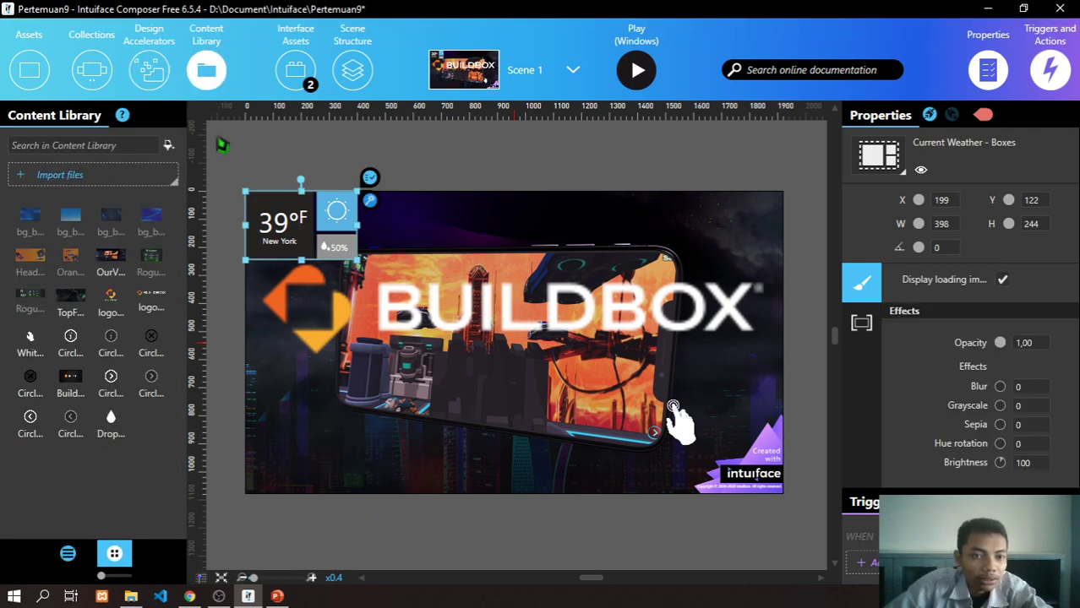
left_click(140, 72)
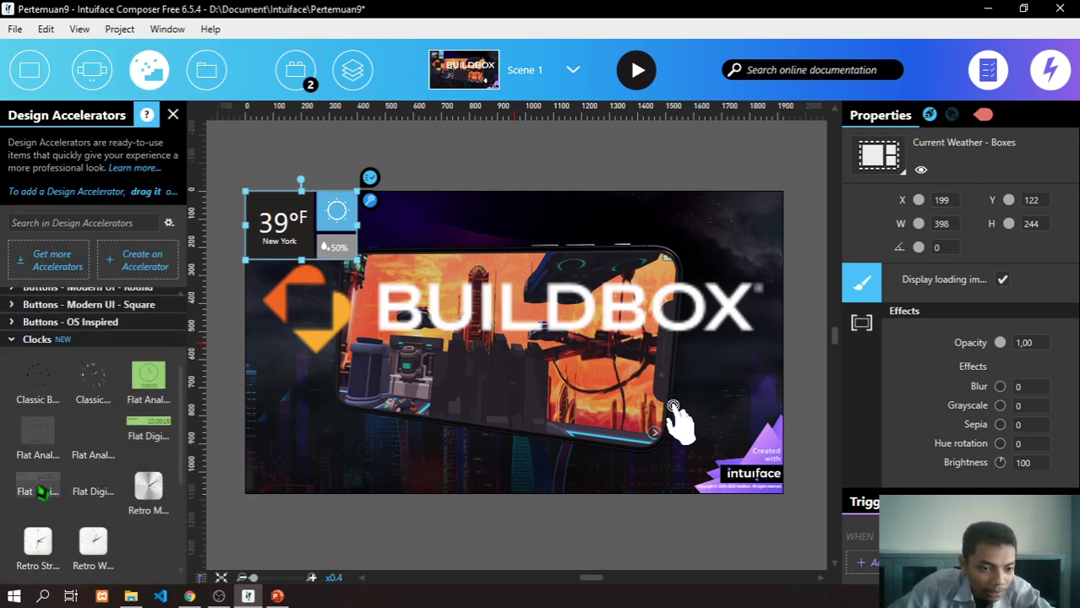
- Try the Flat Digital Semi Transparent clock in Scene 1's lower-left corner, then place the Flat Digital Color clock there at about X 276, Y 1024
left_click_drag(40, 488, 315, 483)
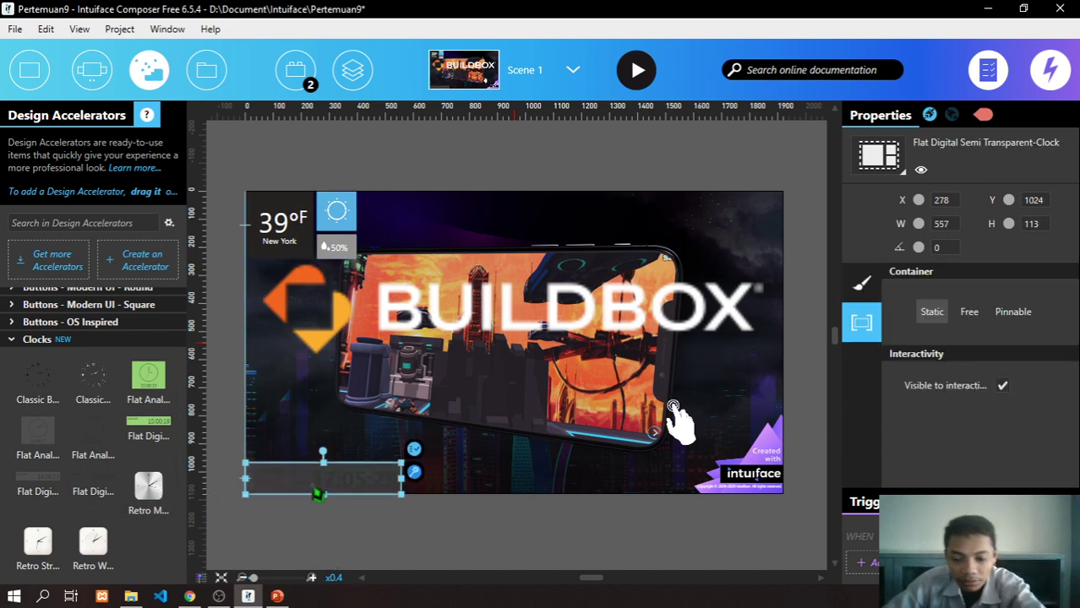
left_click_drag(147, 429, 348, 482)
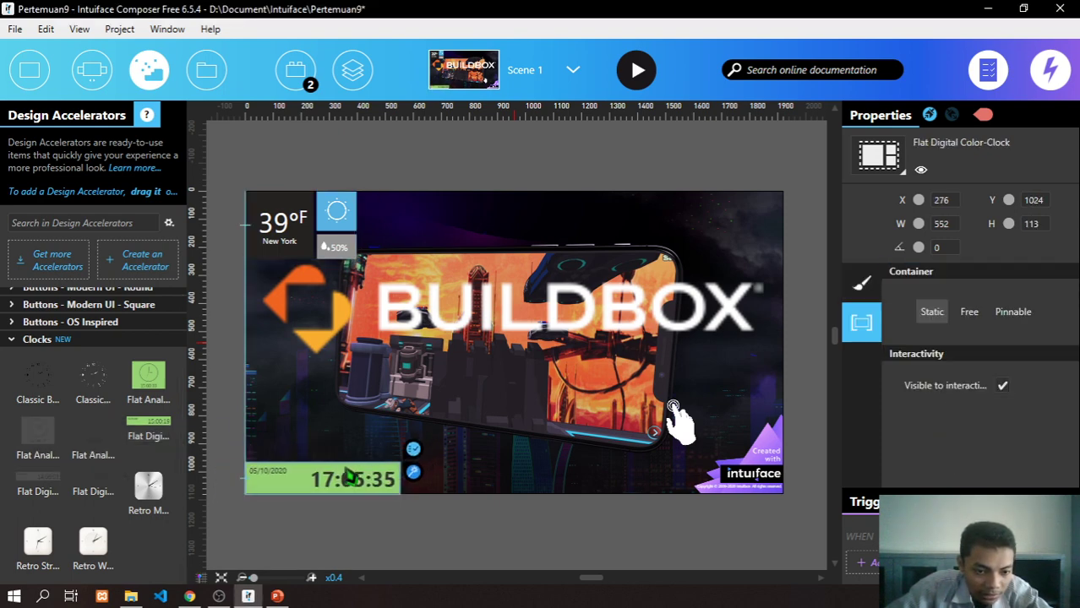
- Run the presentation in Play Mode to check Scene 1 with its weather widget and clock
left_click(504, 550)
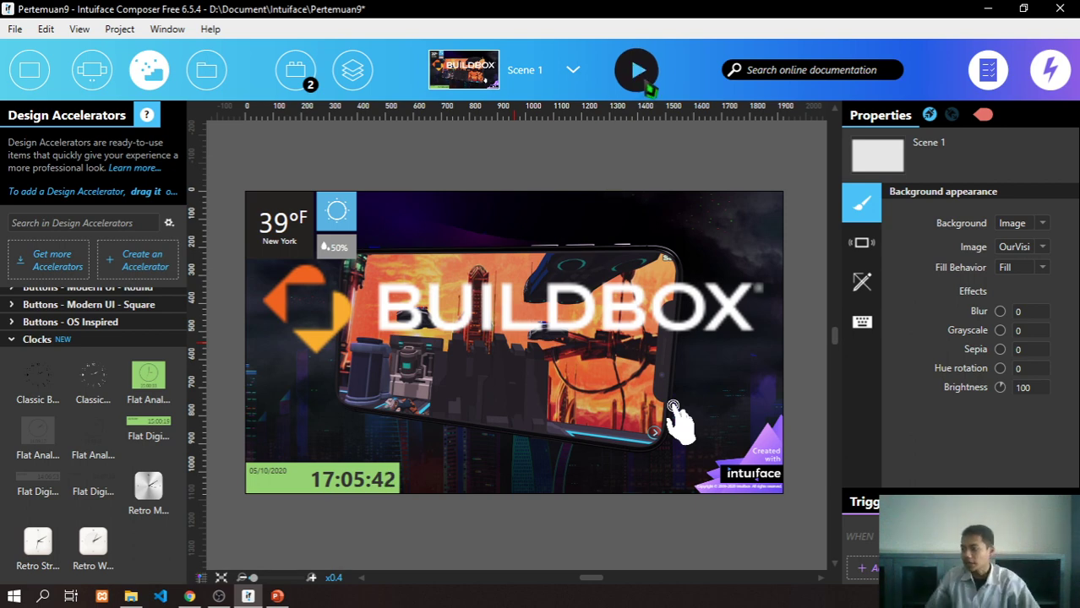
left_click(647, 85)
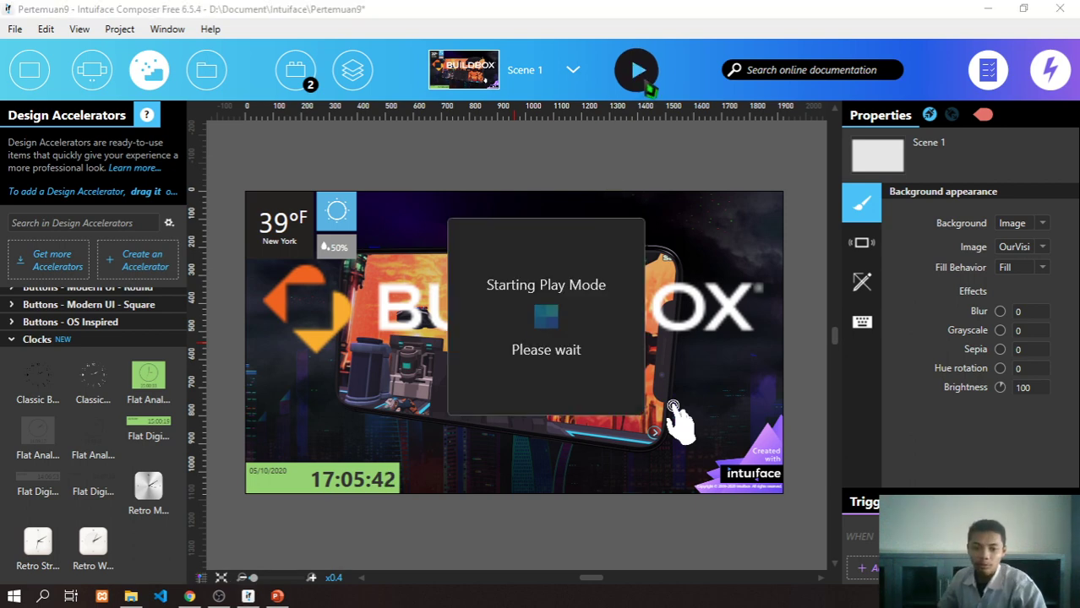
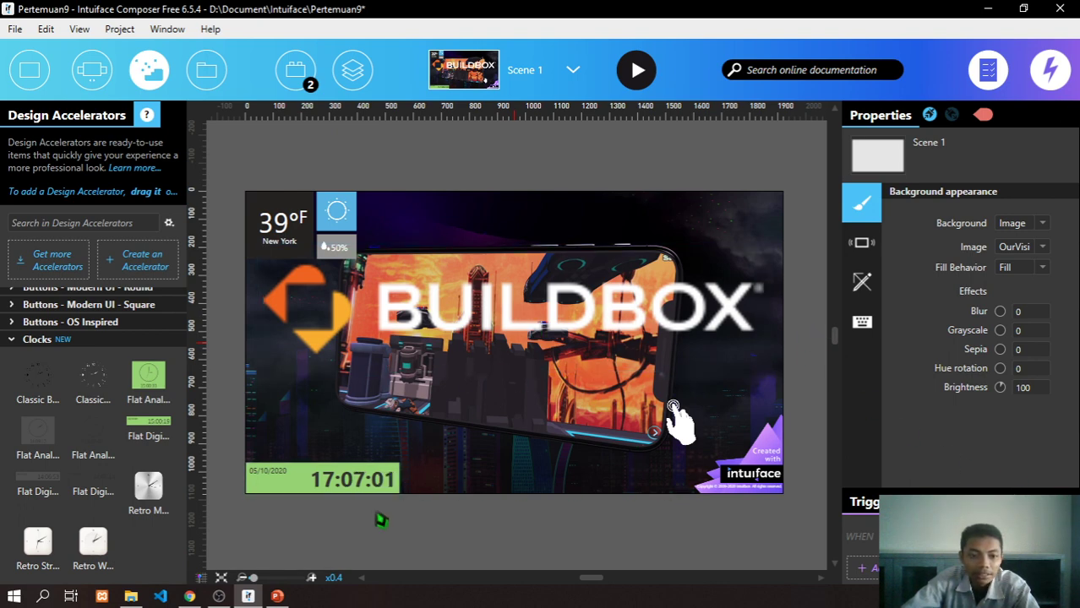
- Make the BuildBox logo's container Pinnable and review its initial view, display button, constraint and minimize options
left_click(797, 245)
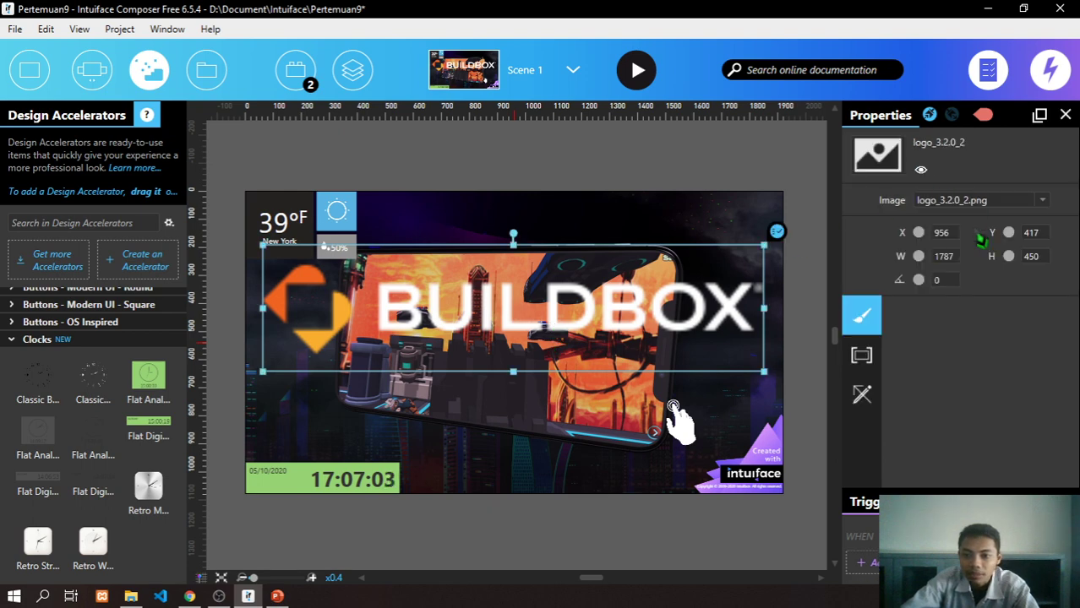
left_click(861, 355)
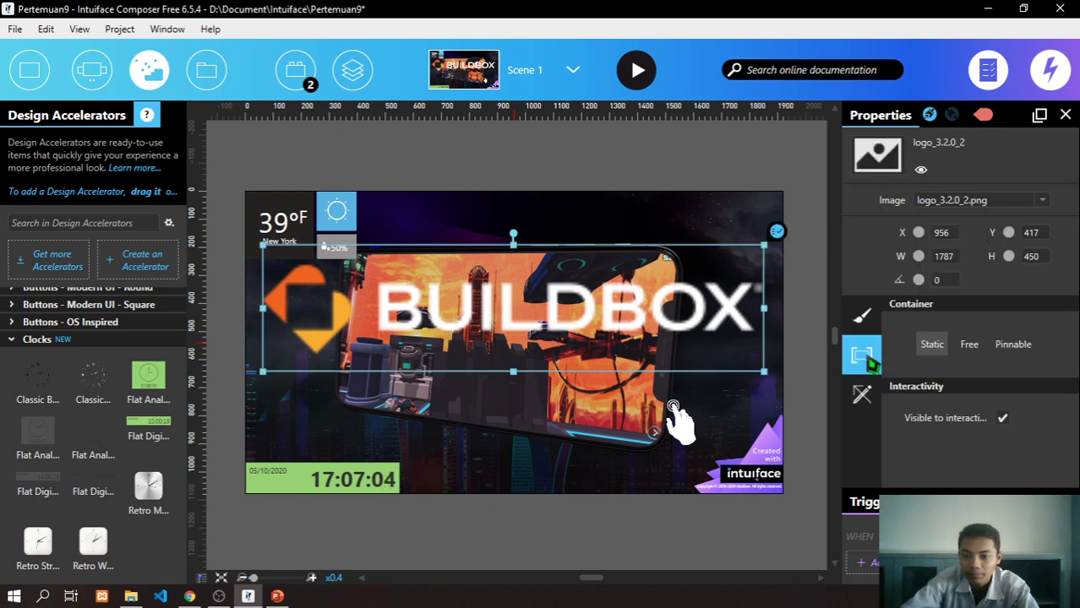
left_click(1011, 346)
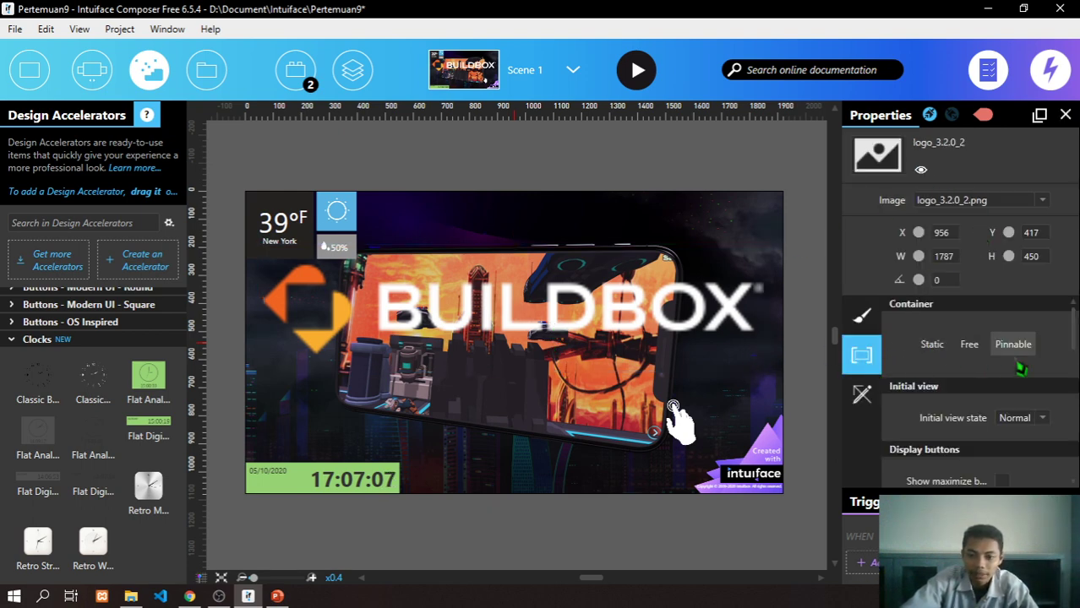
scroll(932, 427, "down", 6)
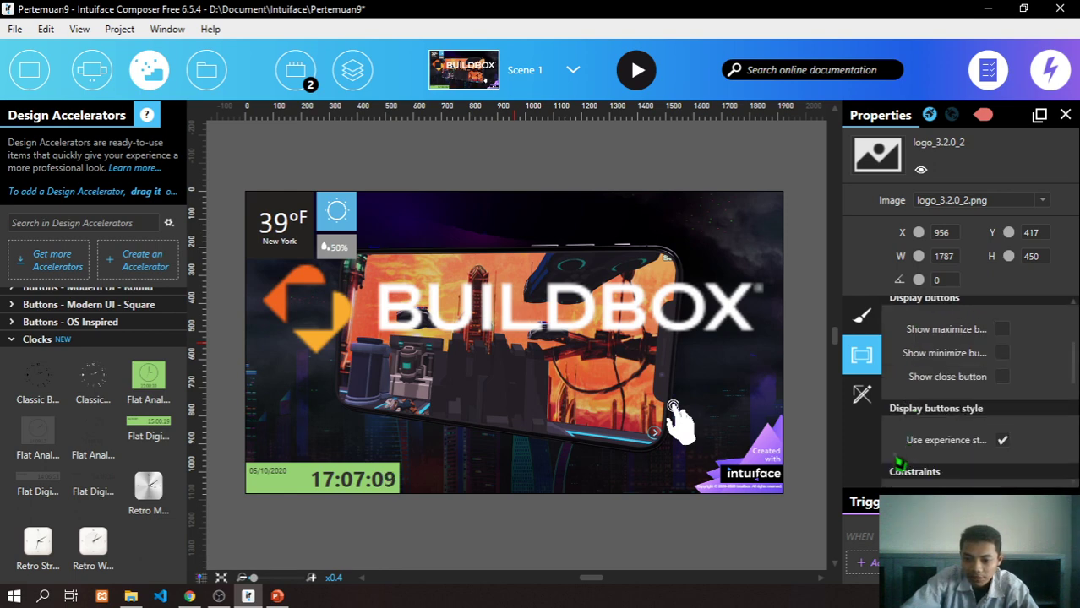
scroll(906, 456, "down", 3)
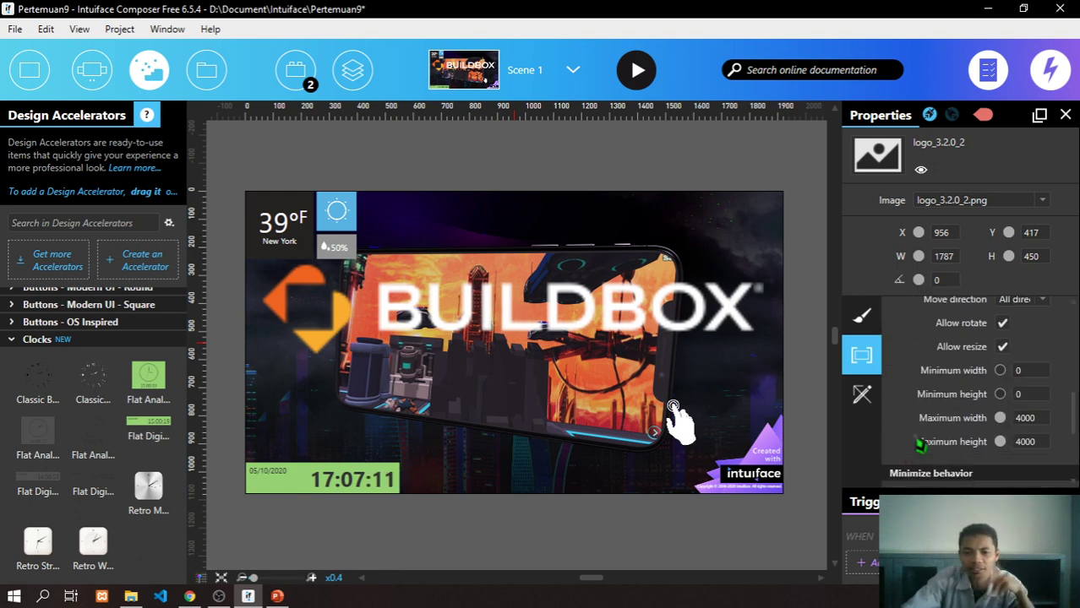
scroll(919, 441, "down", 3)
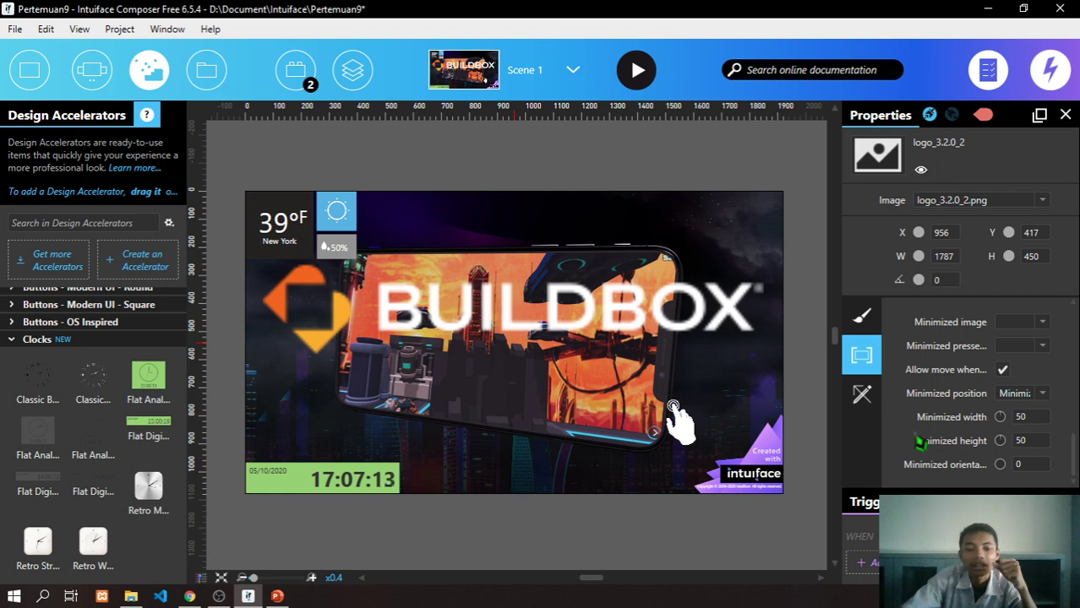
scroll(919, 441, "up", 10)
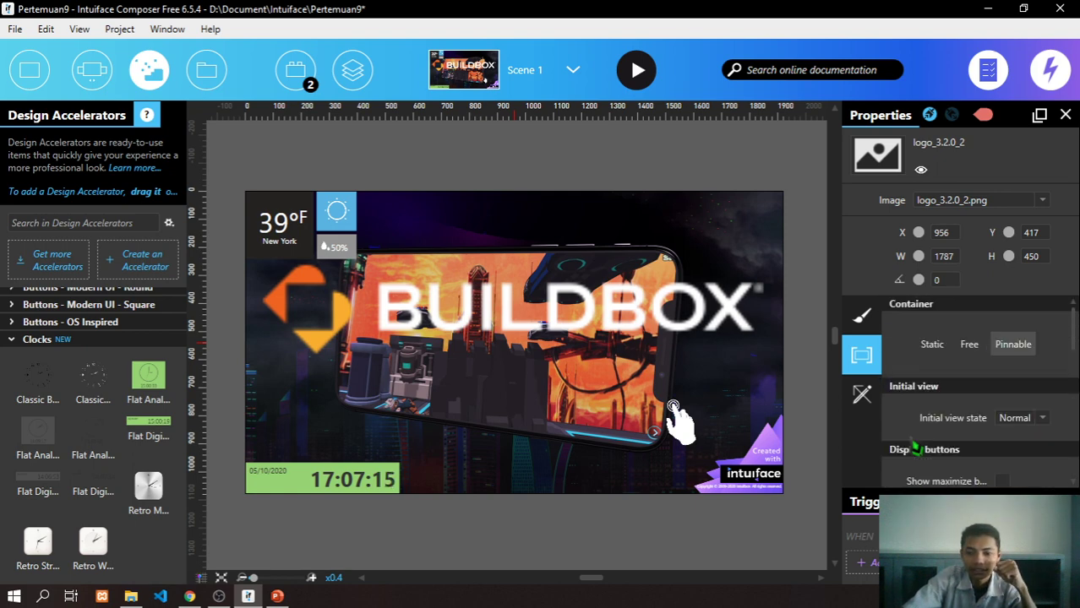
- Try the Free container type for the BuildBox logo and switch it back to Pinnable
key("Delete")
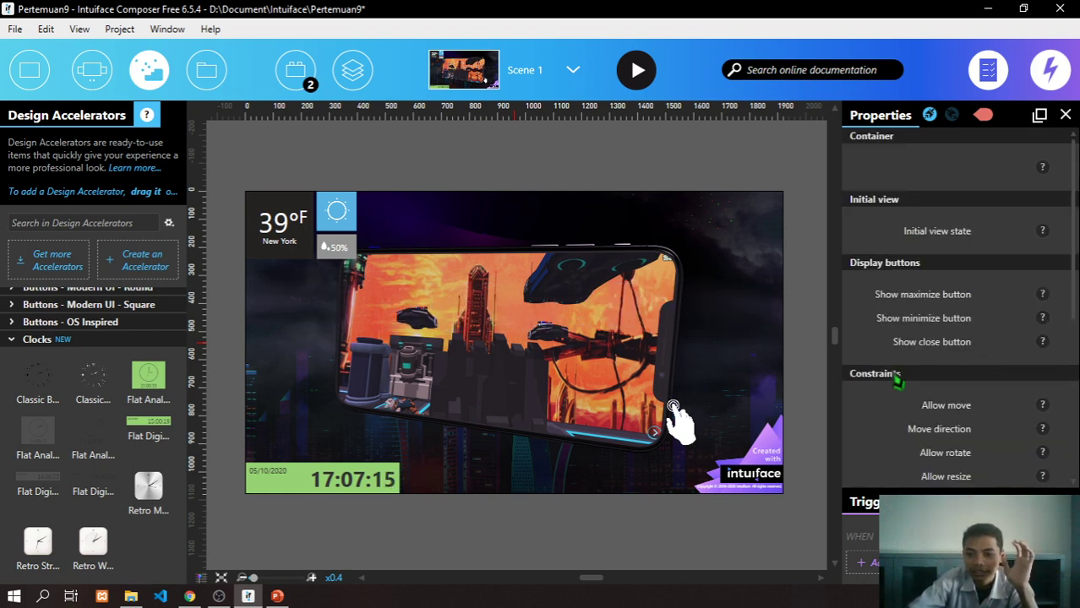
key("ctrl+z")
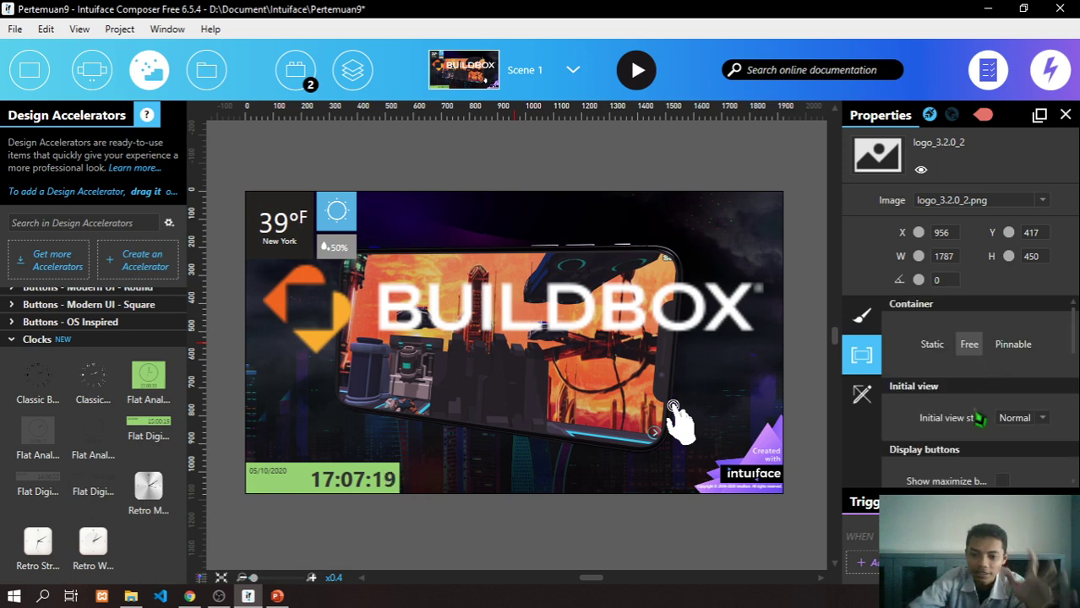
left_click(1024, 356)
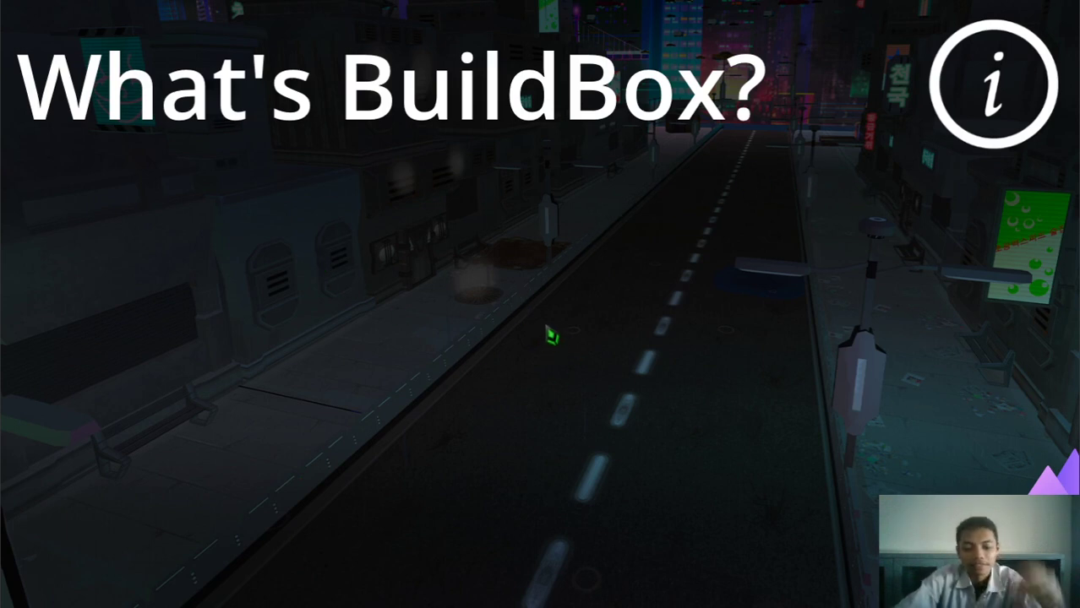
- Preview the running presentation by navigating through the title, What's BuildBox? and video scenes, and return to the editor
key("Right")
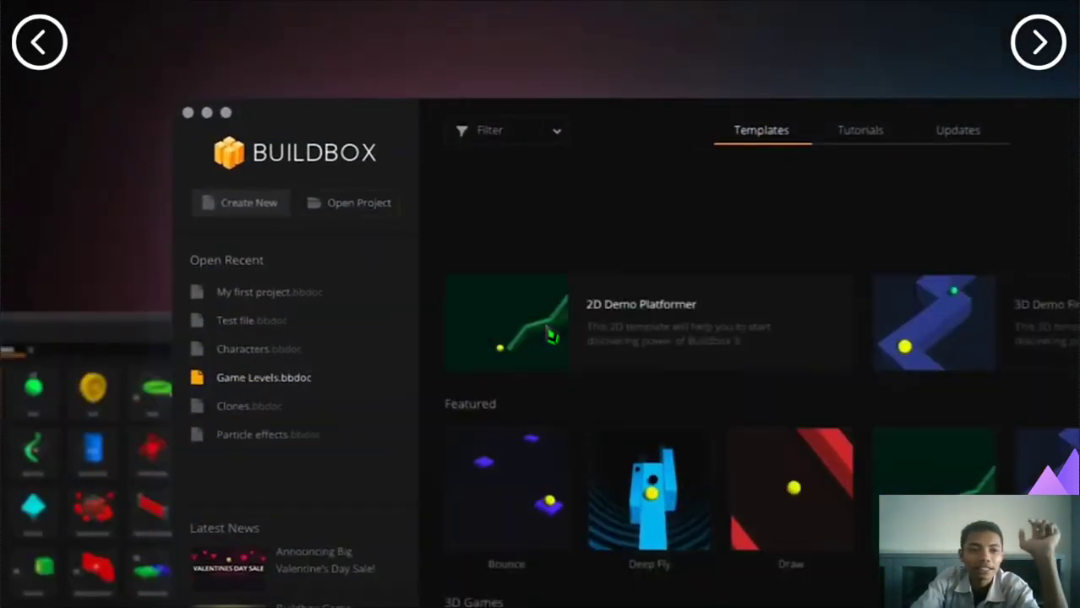
key("Right")
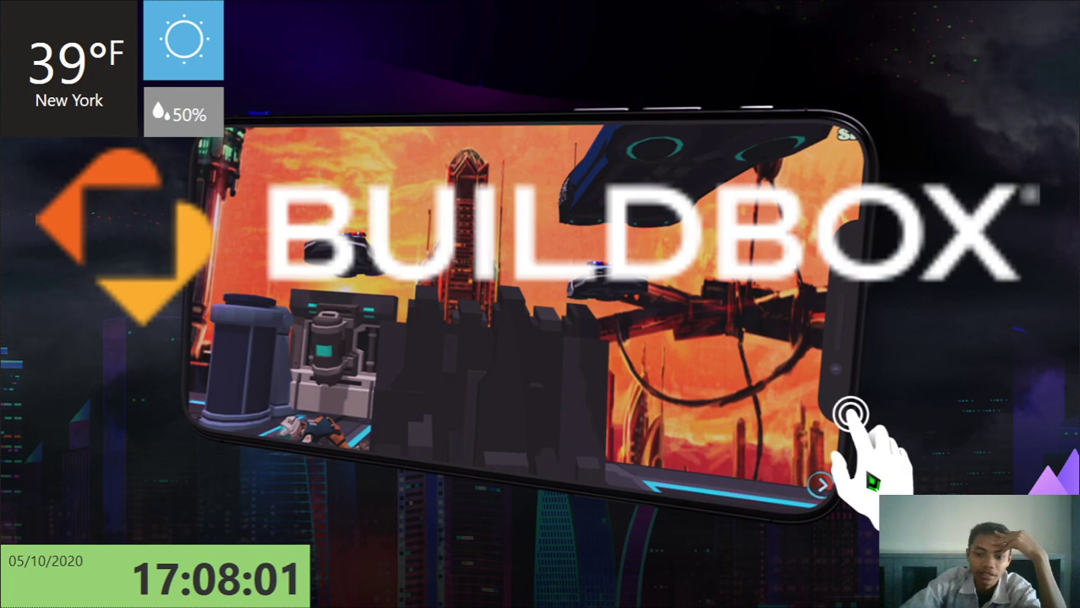
key("Right")
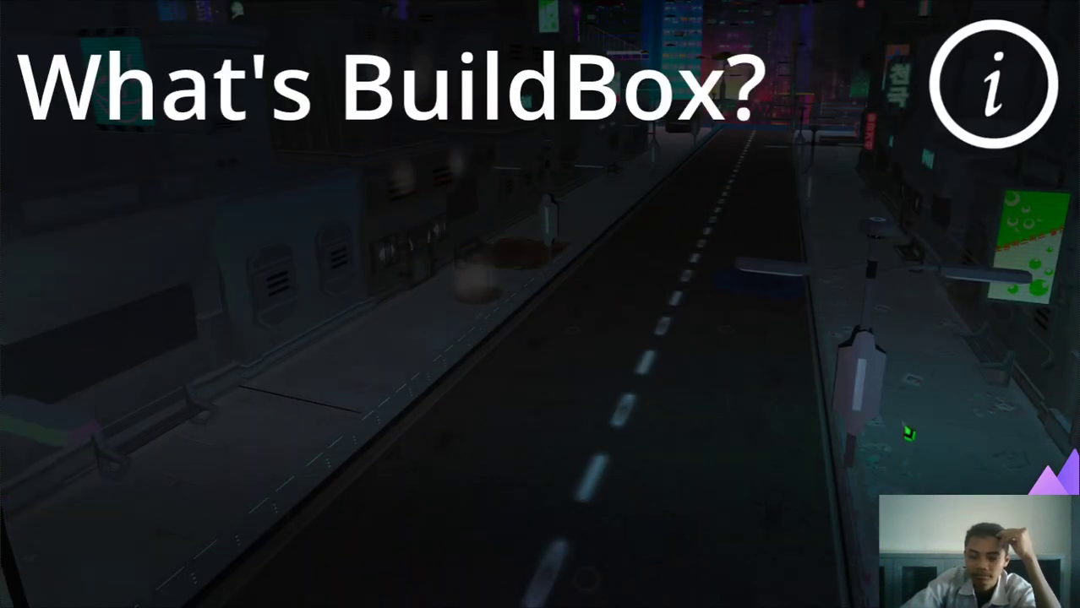
key("Right")
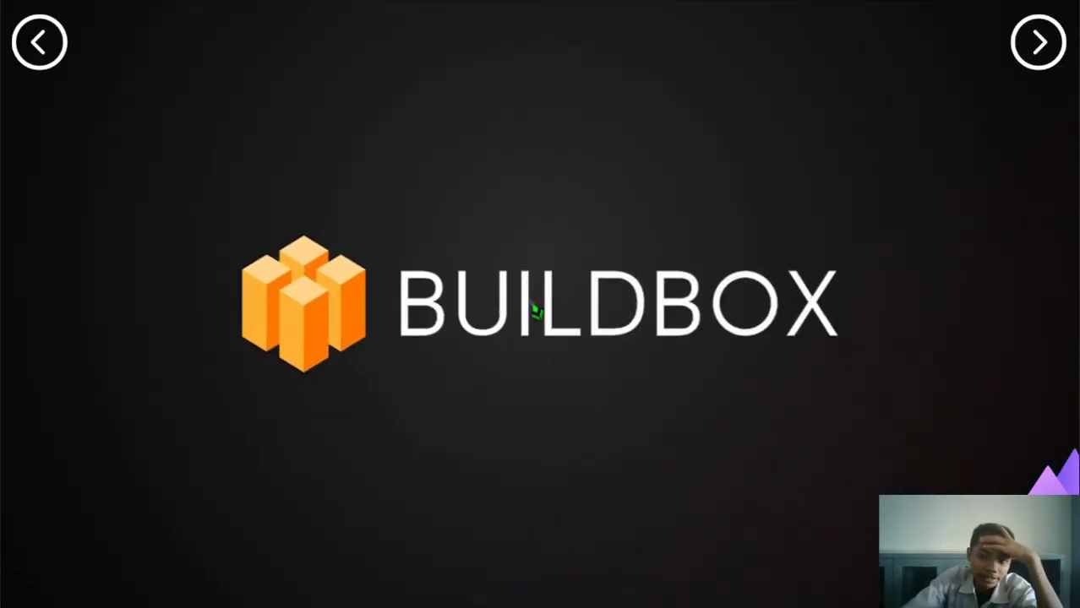
key("Right")
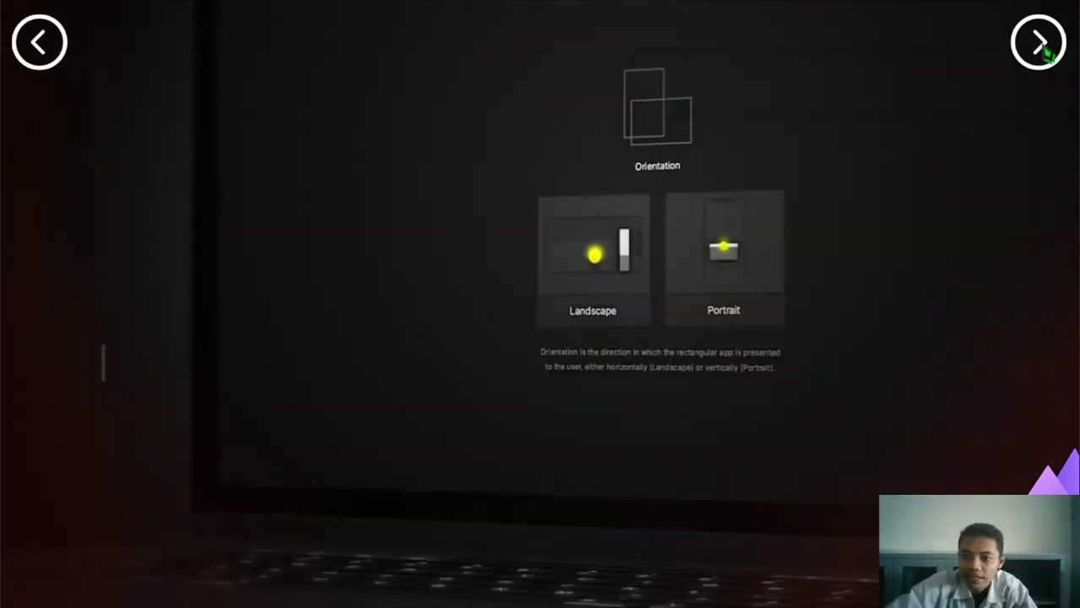
left_click(1045, 51)
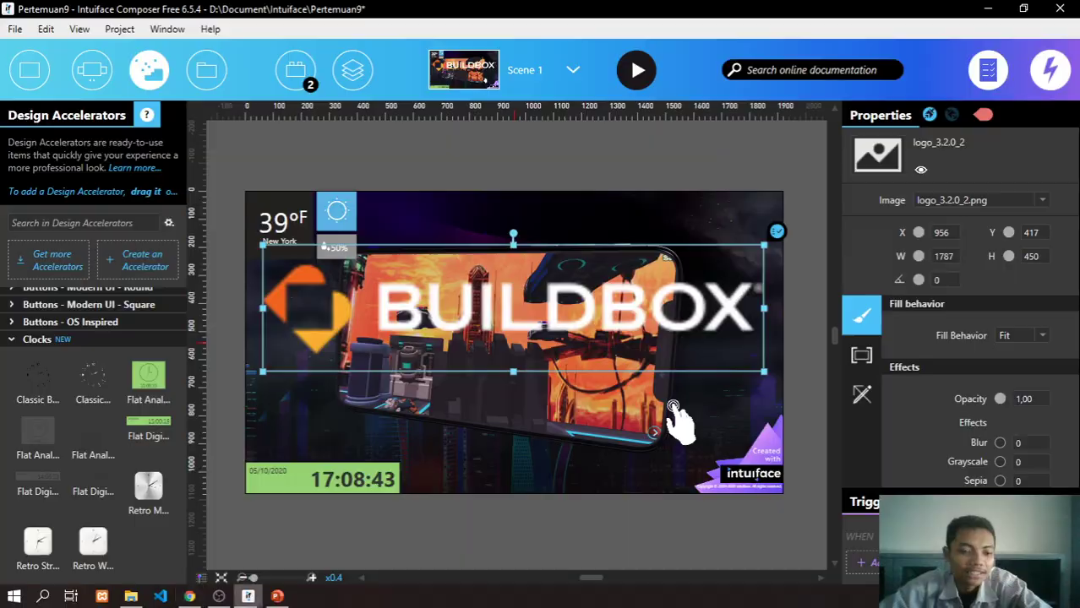
key("alt+Tab")
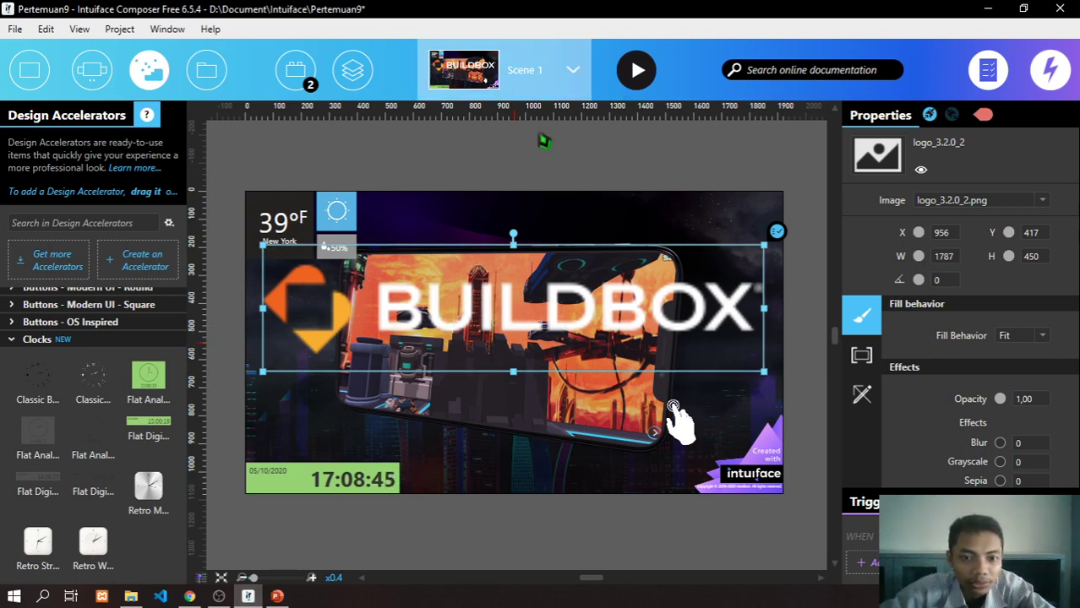
- Shift the white double-tap hand image in Scene 1 slightly, to about X 1551, Y 828
left_click(695, 212)
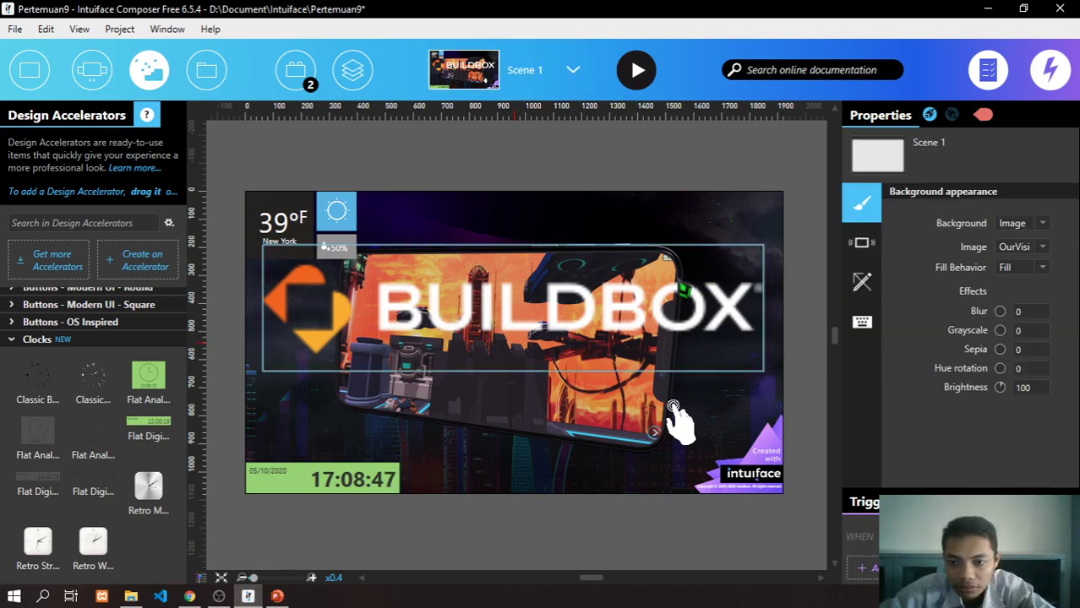
left_click(673, 408)
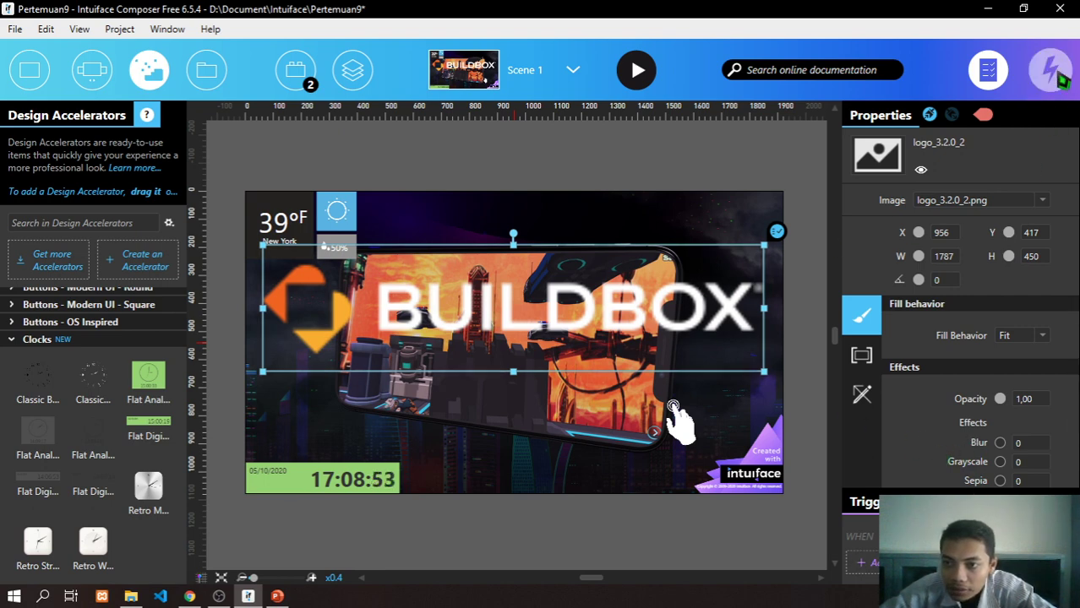
left_click(680, 422)
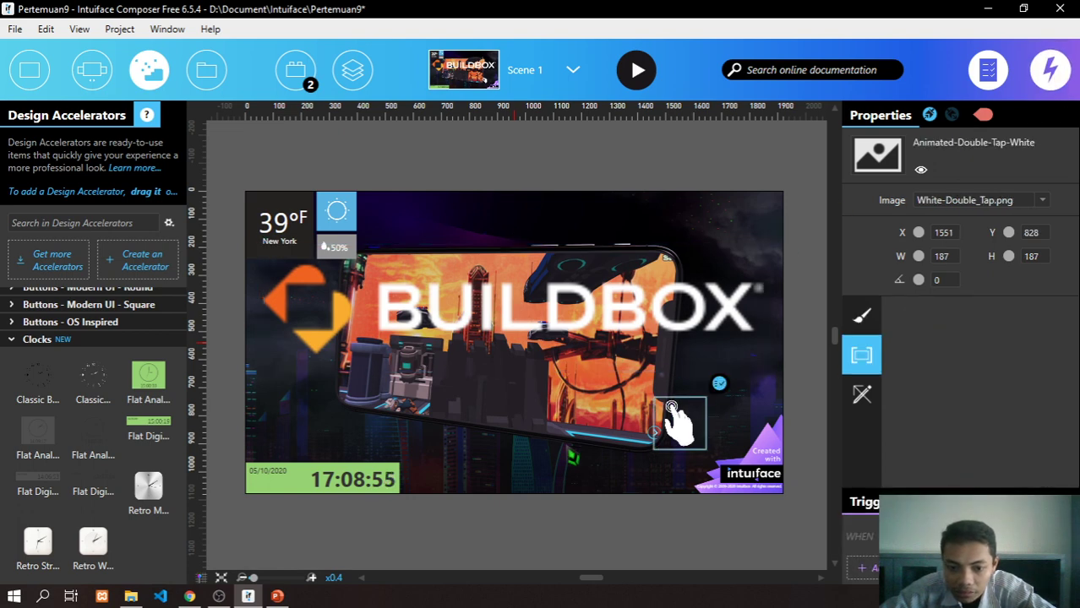
key("Escape")
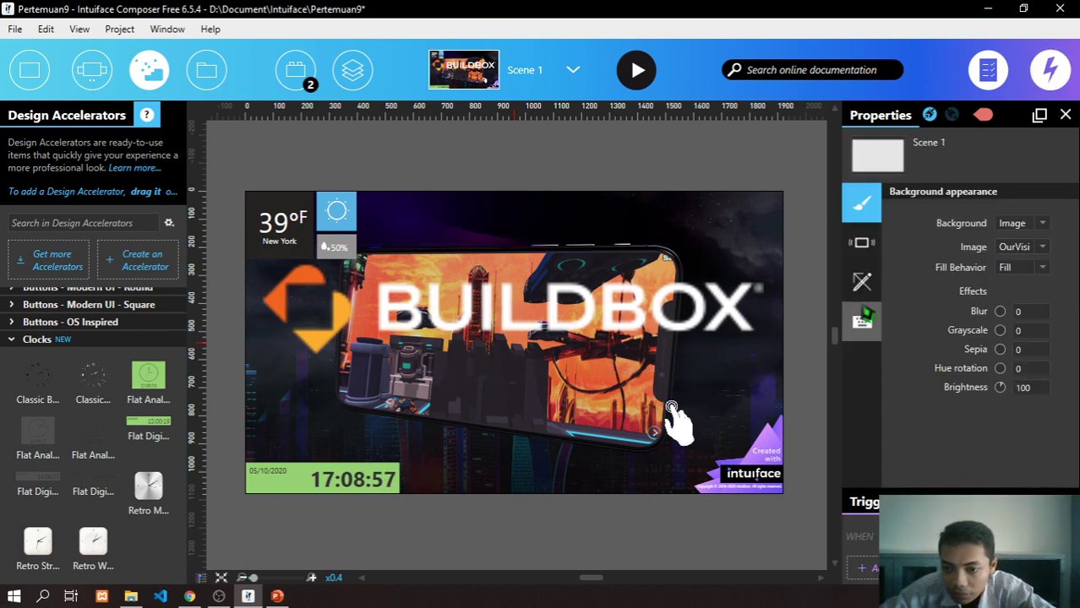
- Review Scene 1's drawing tools, text input keyboard and background appearance properties
mouse_move(869, 263)
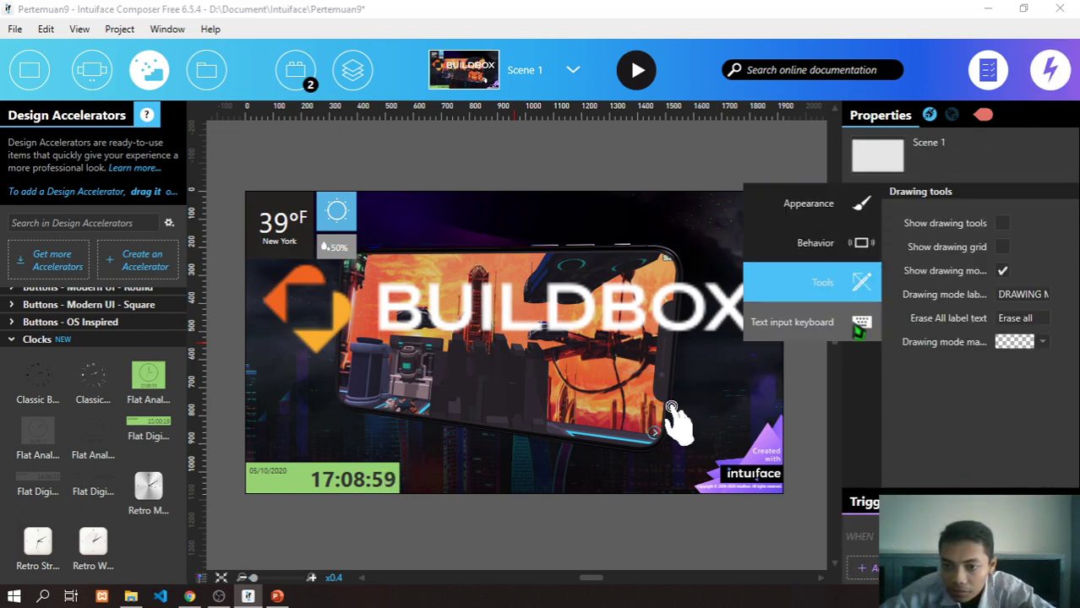
left_click(860, 329)
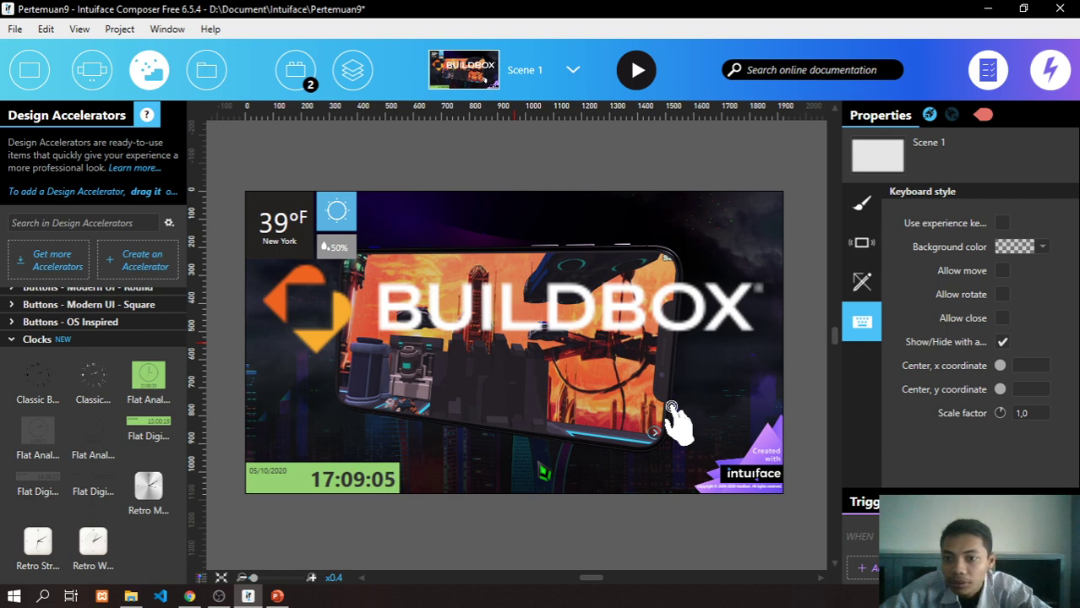
left_click(863, 208)
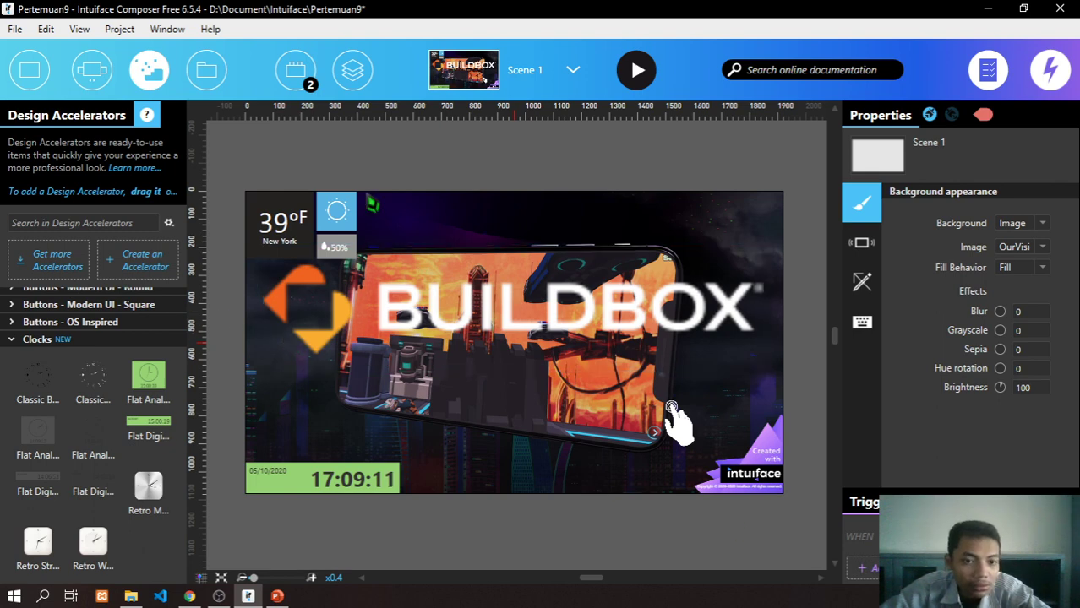
- Open Scene 2 for editing from the list of scenes
left_click(538, 75)
left_click_drag(513, 203, 484, 198)
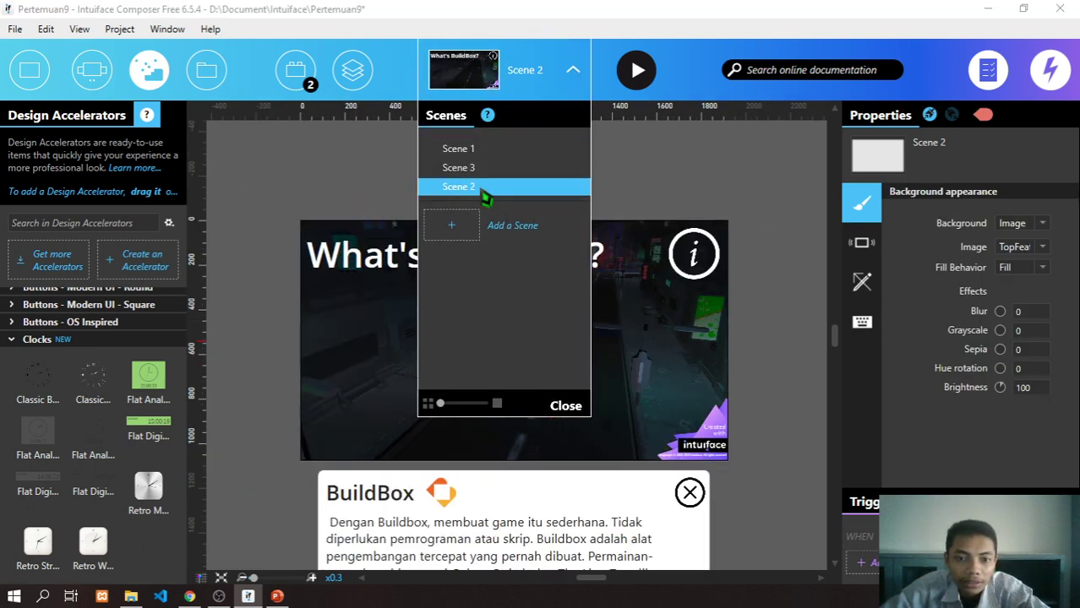
- Add a Flat Digital Color Clock to Scene 2 and place it in the lower-left corner at about X 276, Y 1024
left_click(682, 173)
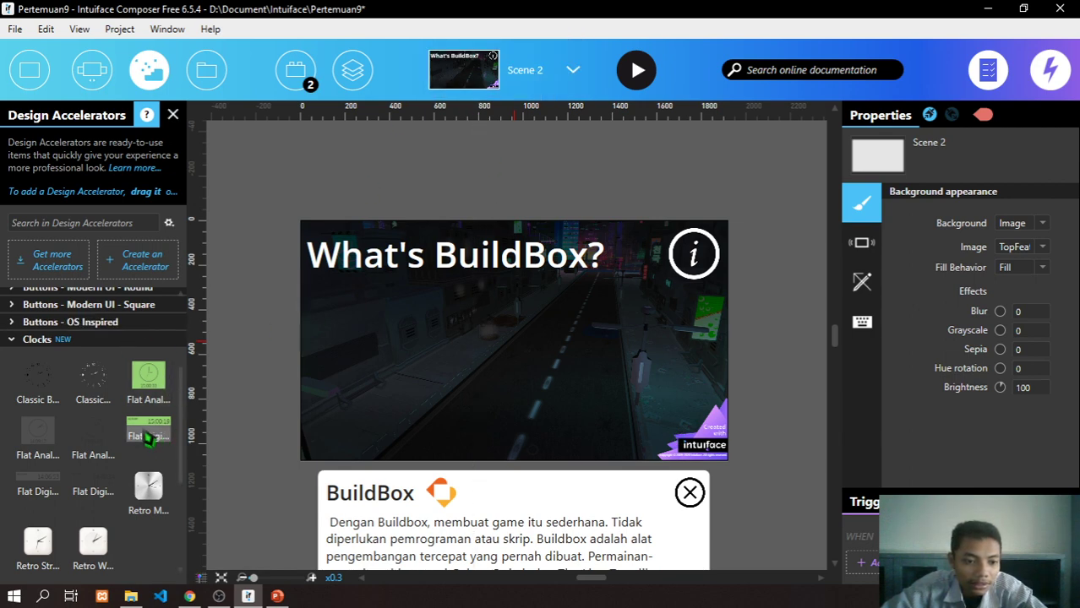
left_click_drag(148, 439, 368, 290)
left_click_drag(417, 253, 285, 453)
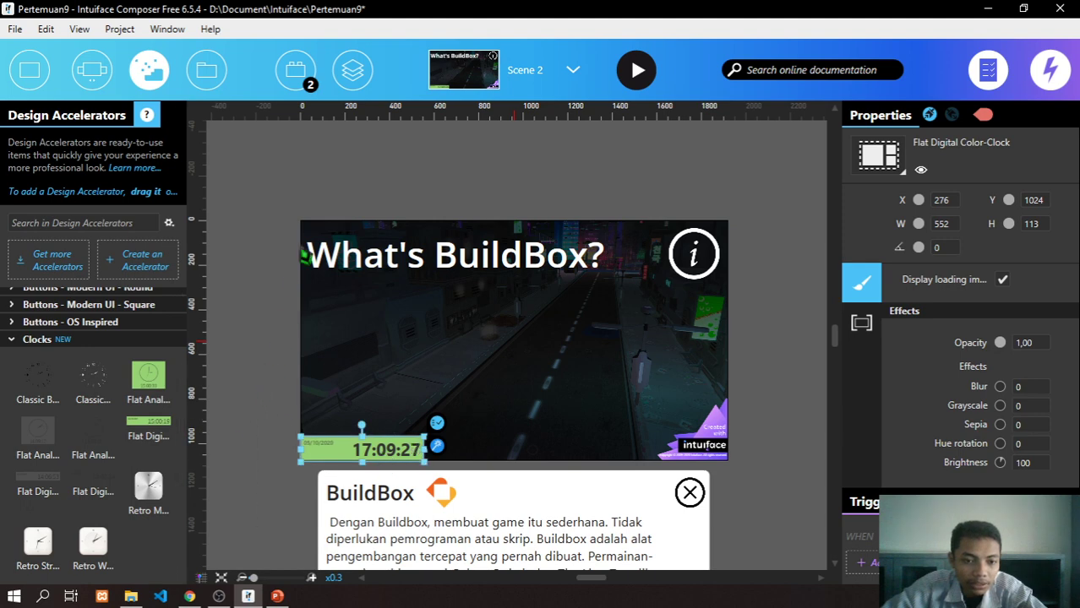
- Open Scene 3 and place a Flat Digital Color Clock in its lower-left corner at about X 276, Y 1024
left_click(541, 82)
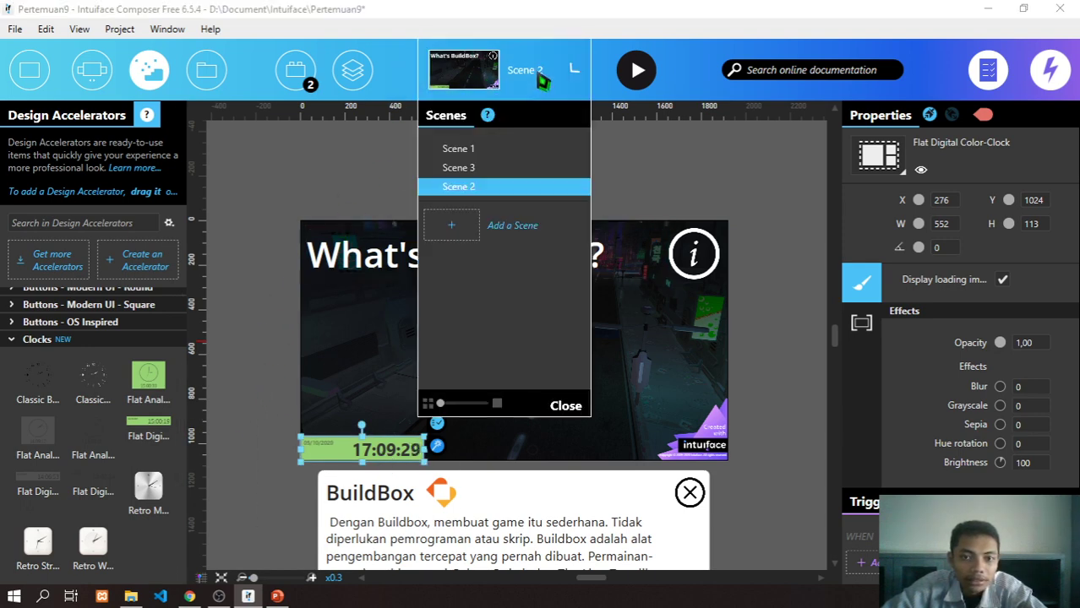
left_click(496, 169)
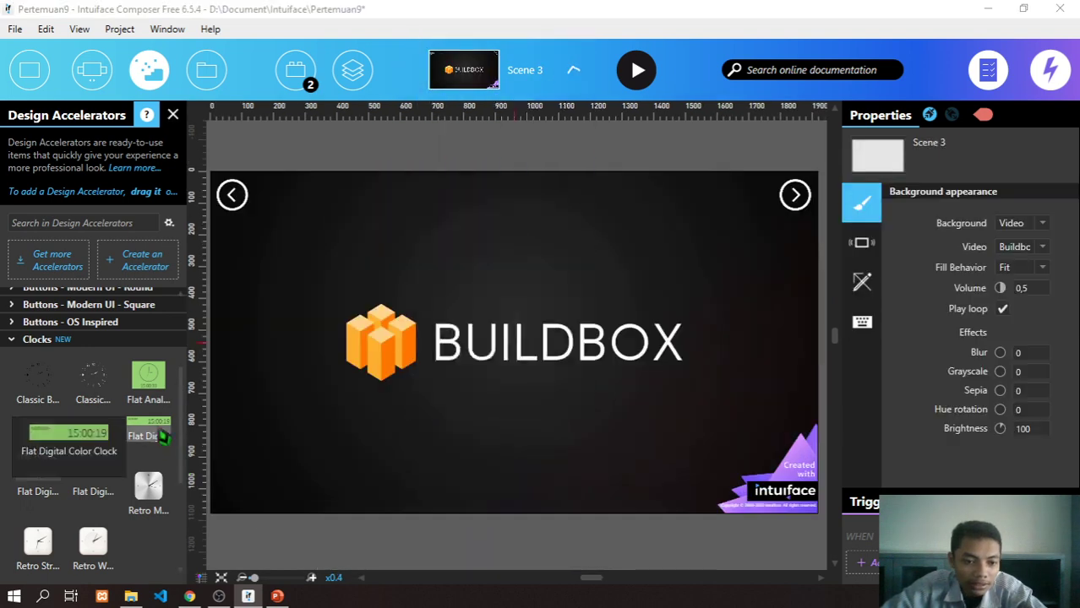
left_click_drag(148, 427, 332, 503)
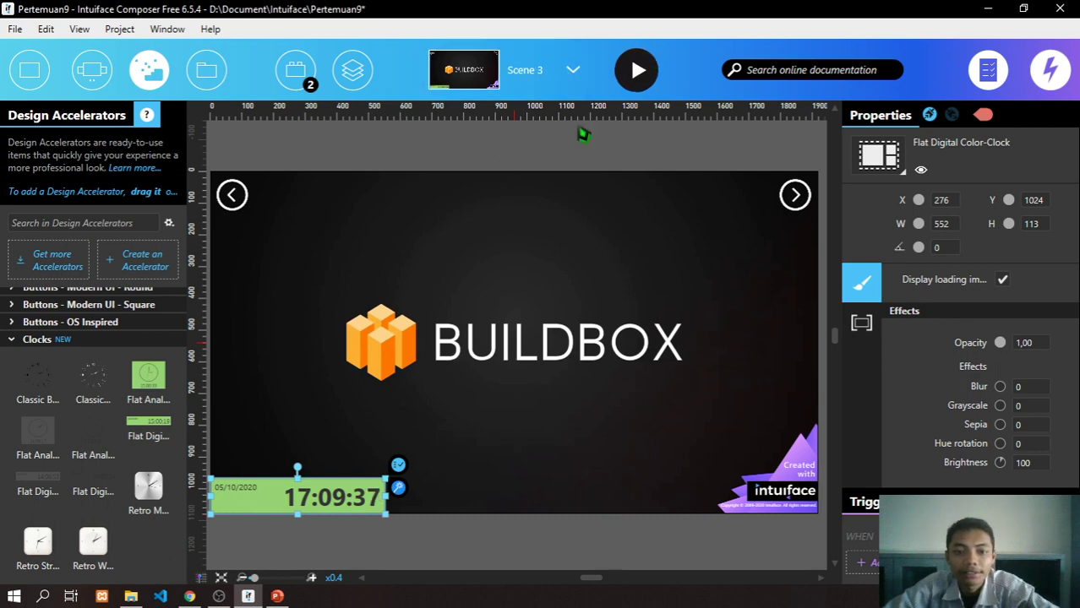
- Return to Scene 2 and add a new scene after it in the scene list
left_click(572, 74)
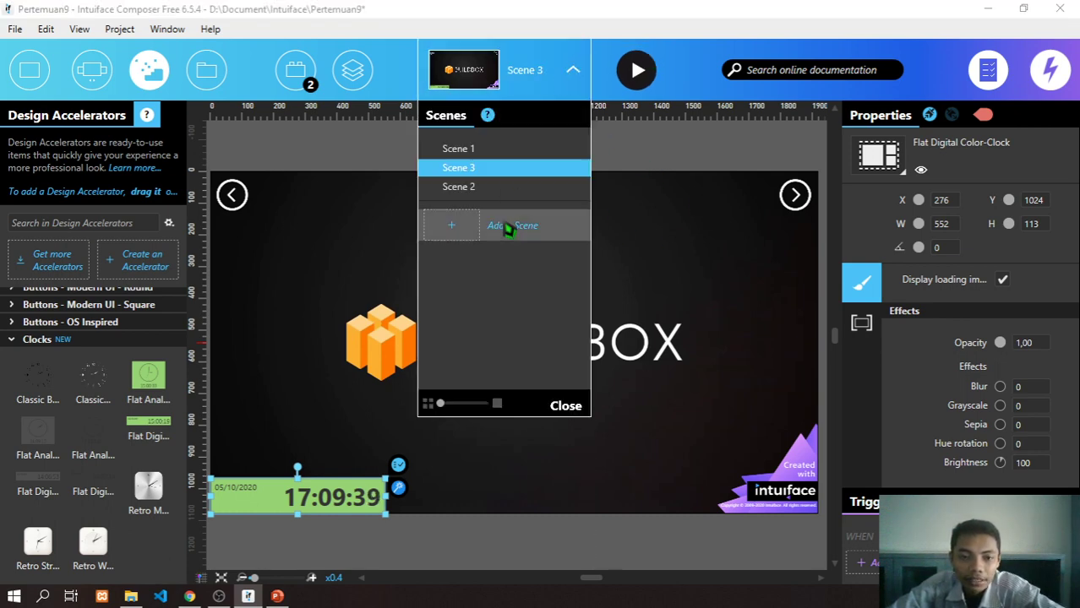
left_click(495, 191)
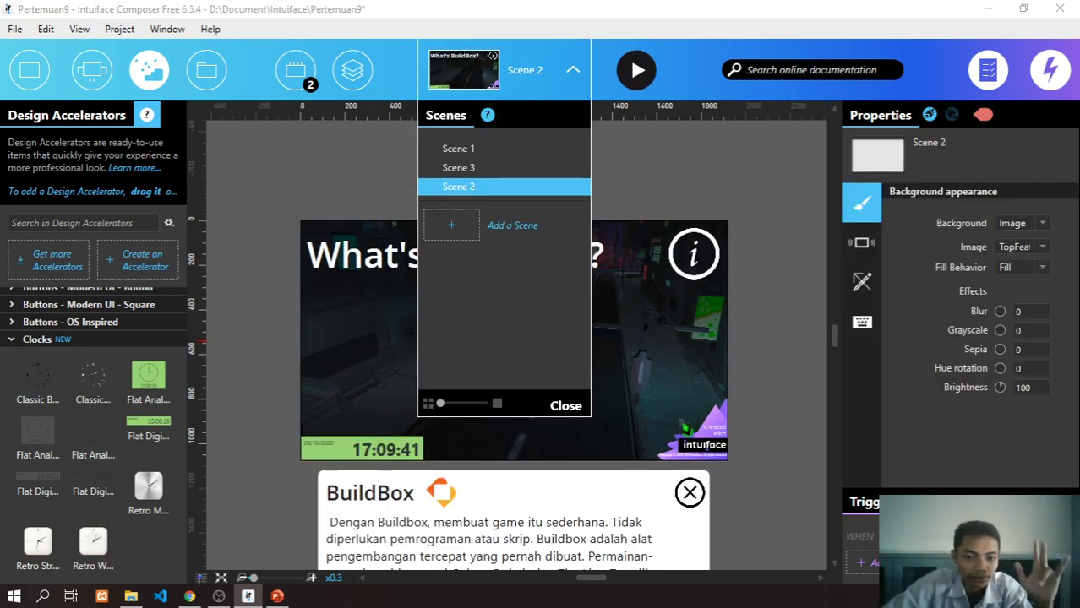
left_click(795, 406)
left_click(516, 84)
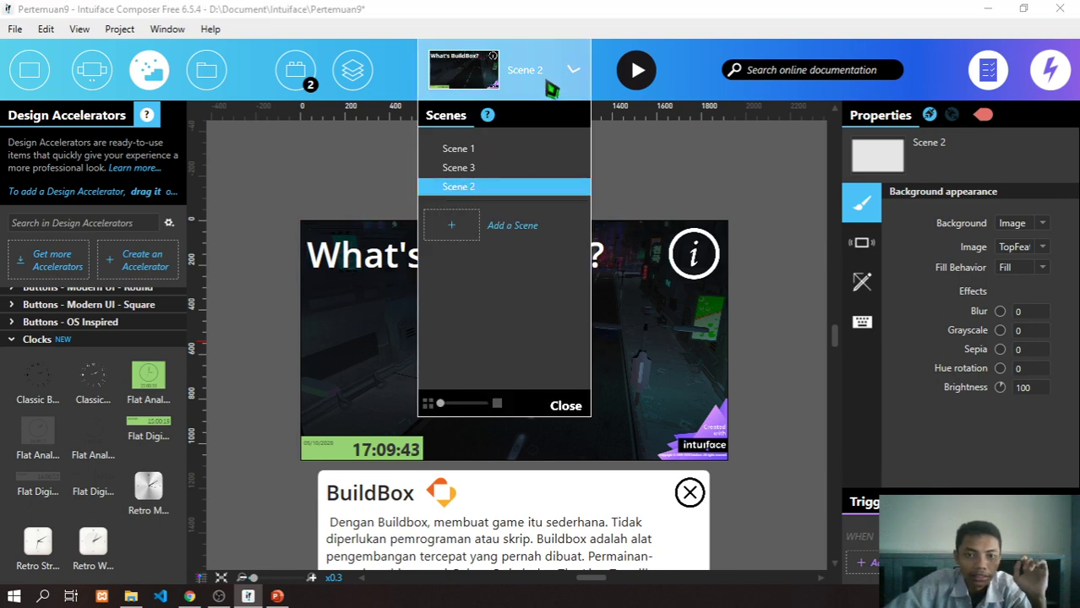
left_click_drag(503, 168, 475, 233)
left_click(475, 234)
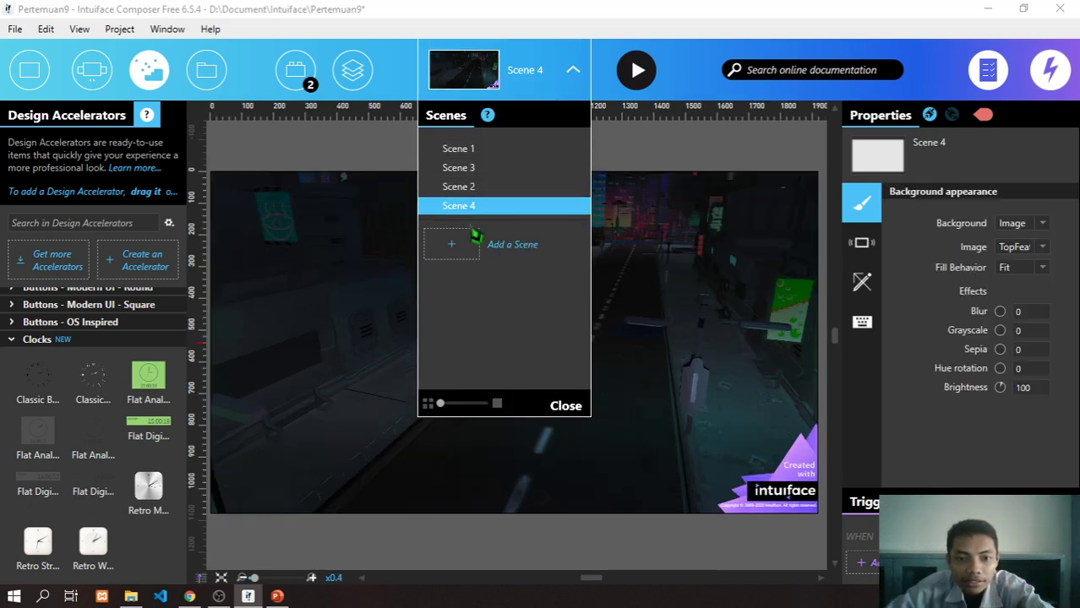
left_click(665, 152)
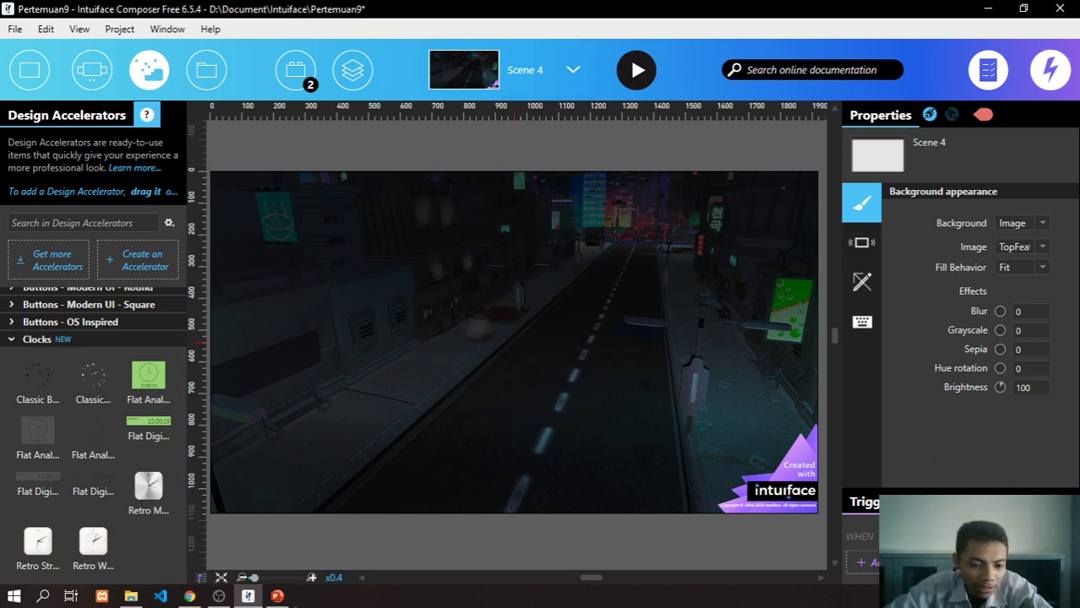
- Switch to PowerPoint, look through Main.ppt to the Pemenang Game Jam slide, and return to Intuiface Composer
left_click(278, 597)
left_click(207, 481)
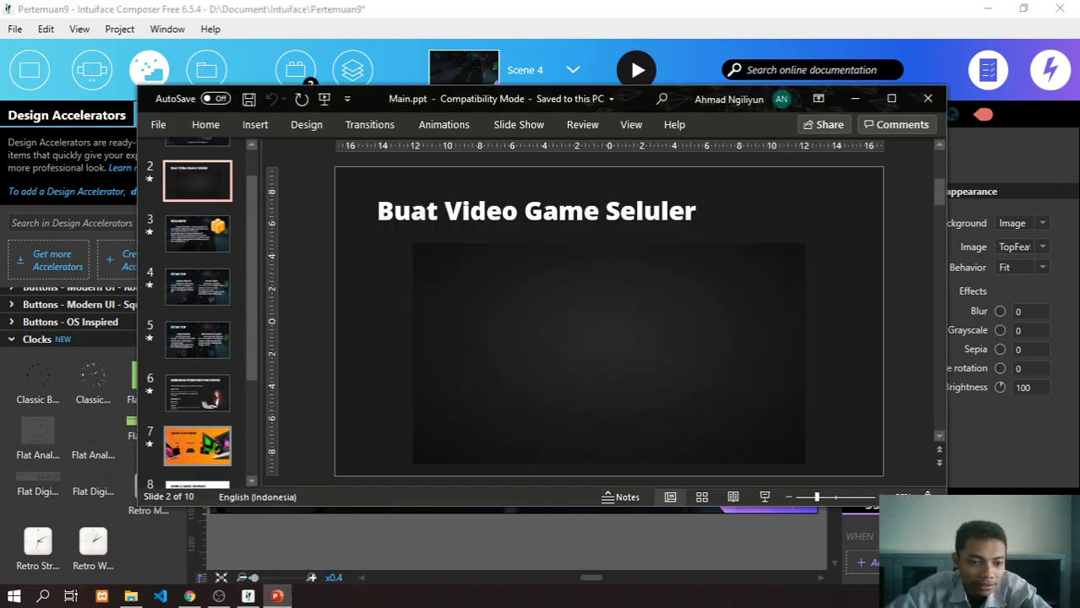
scroll(212, 461, "down", 3)
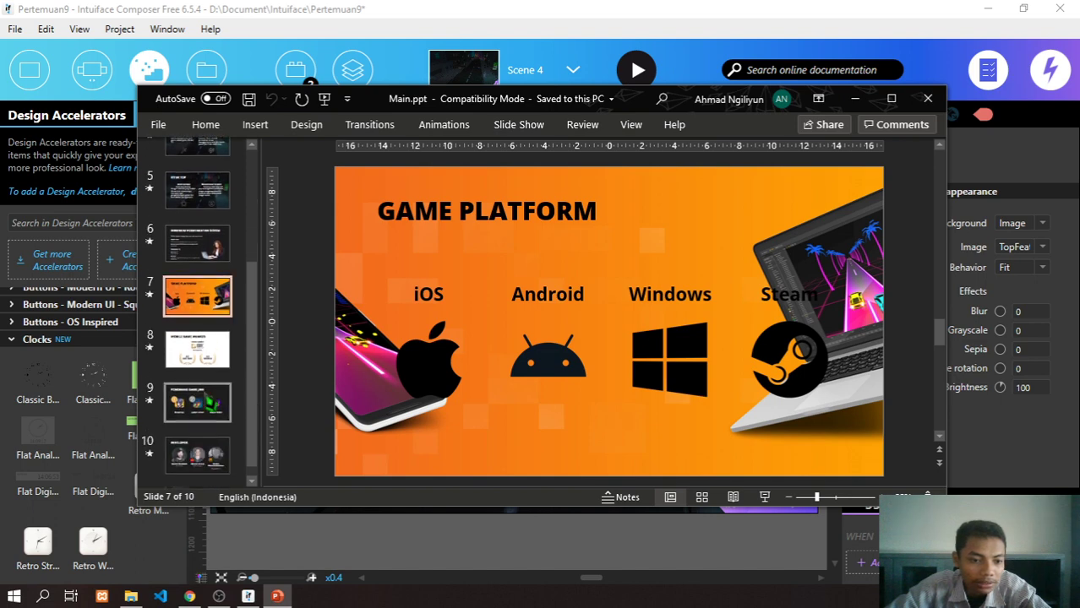
left_click(196, 391)
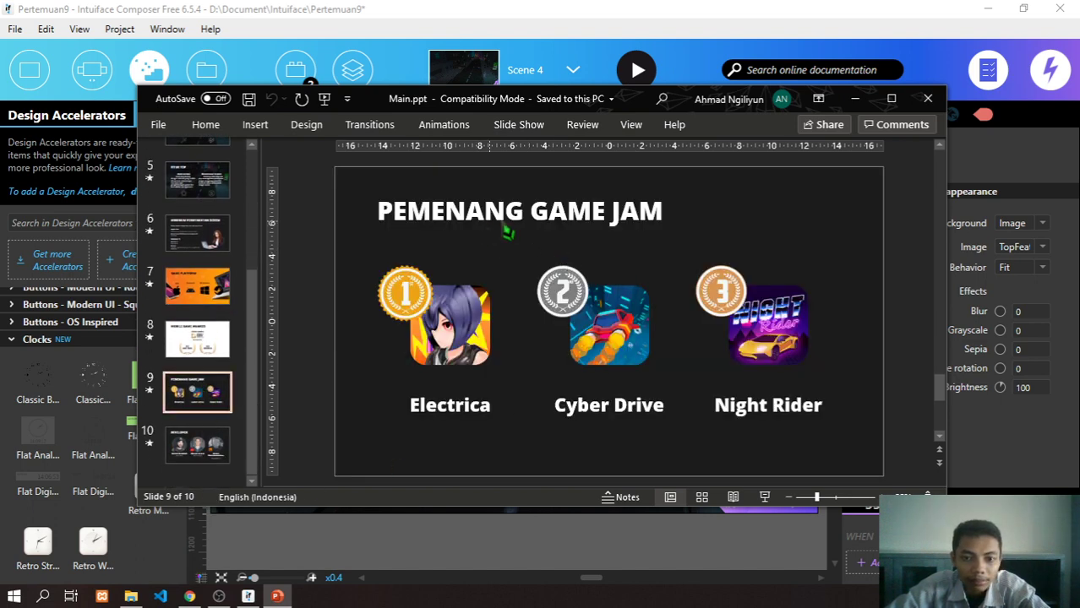
left_click(639, 15)
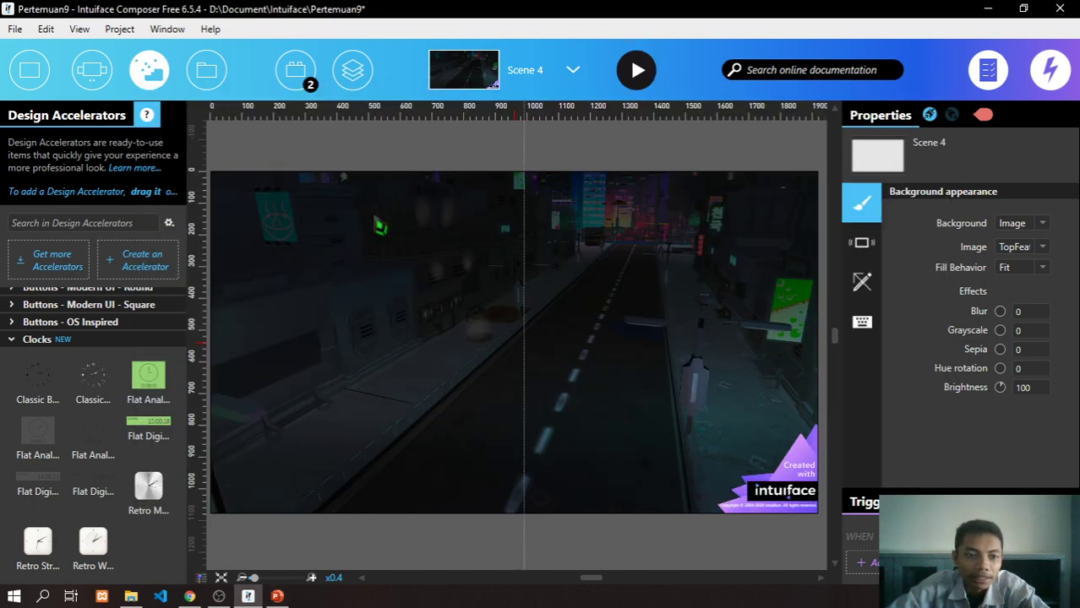
left_click(38, 341)
scroll(74, 308, "up", 5)
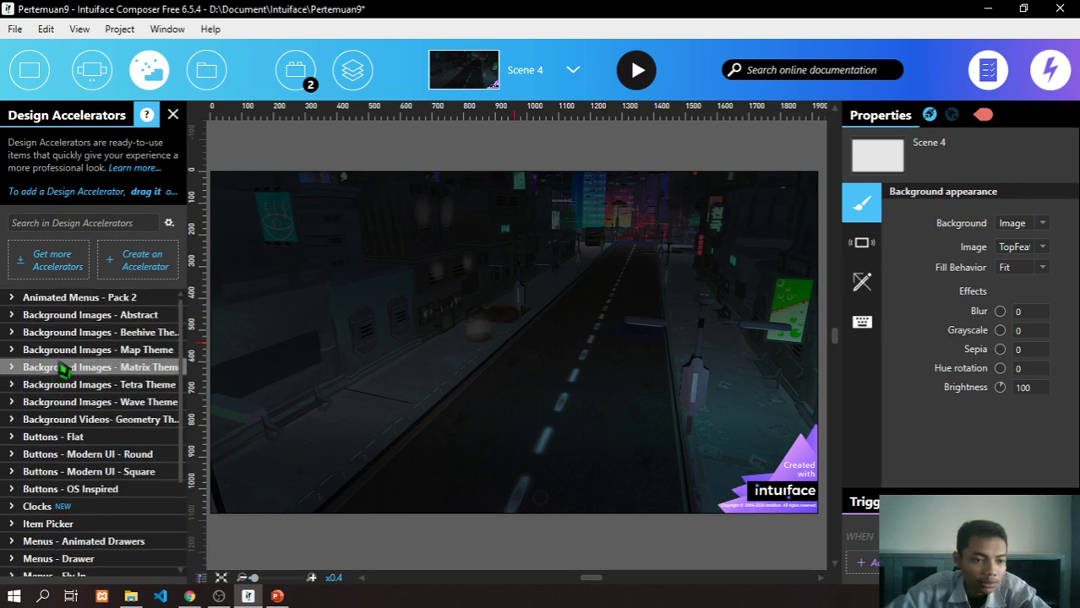
left_click(97, 76)
left_click(37, 250)
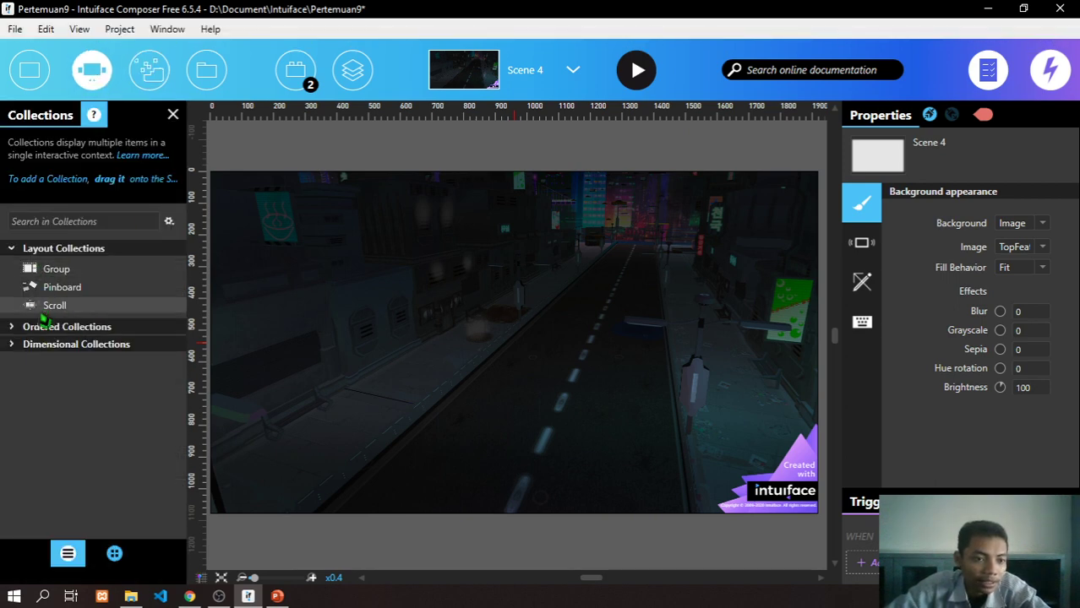
left_click(51, 326)
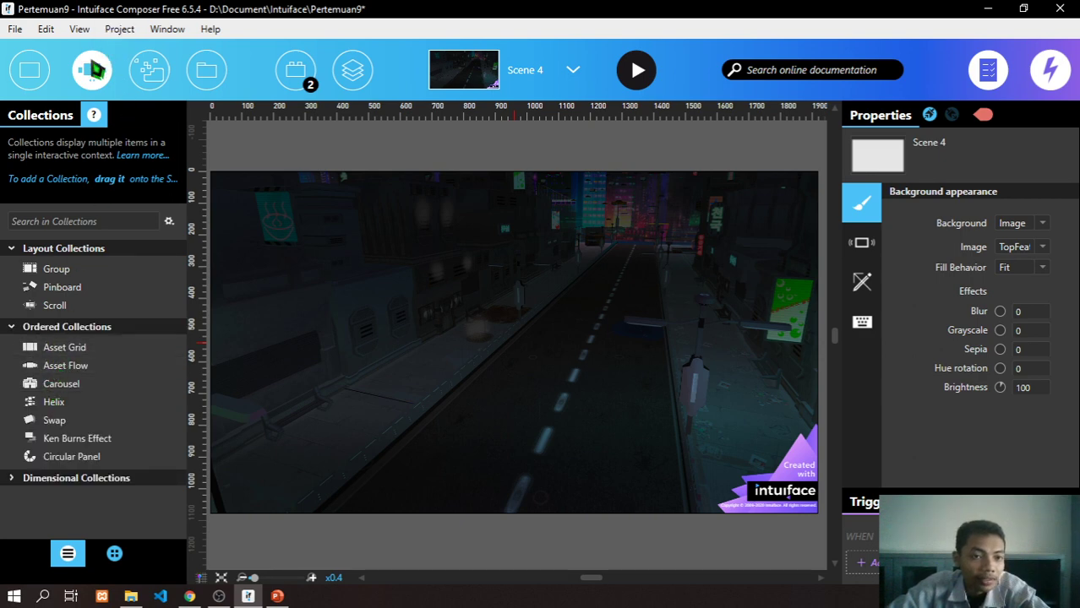
- Add a Simple Text asset reading "Game Jam Winner" to the new scene and set its font color to white
left_click(25, 80)
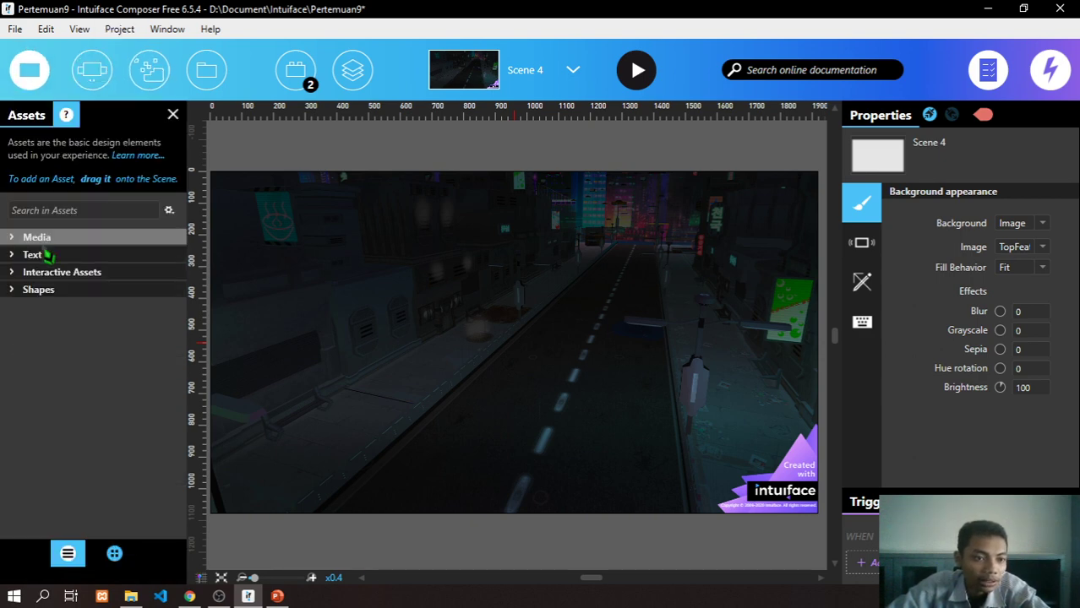
left_click(39, 254)
left_click_drag(391, 272, 377, 276)
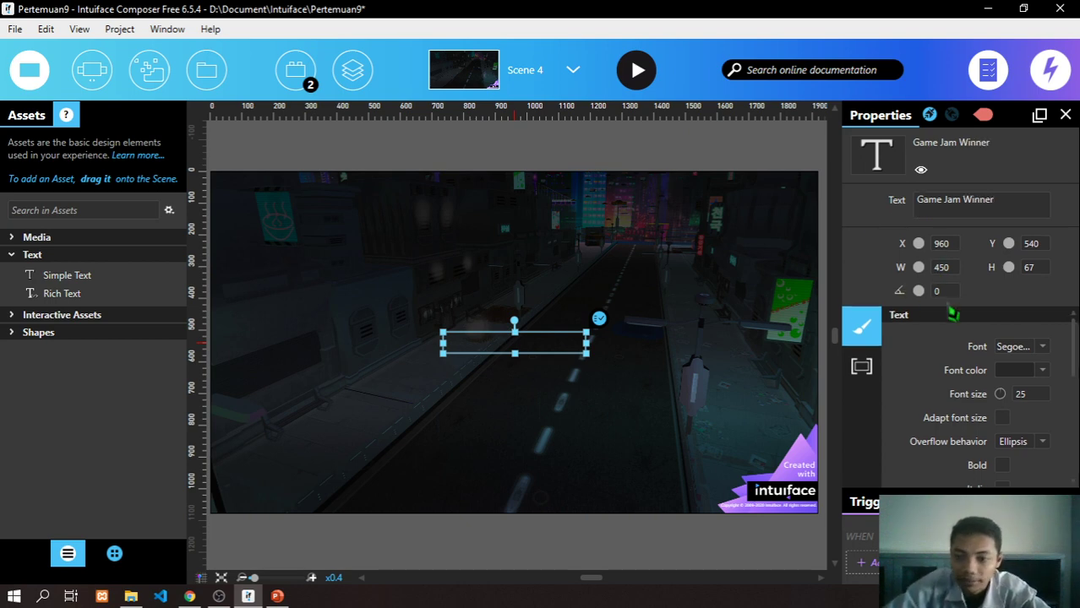
left_click(1022, 372)
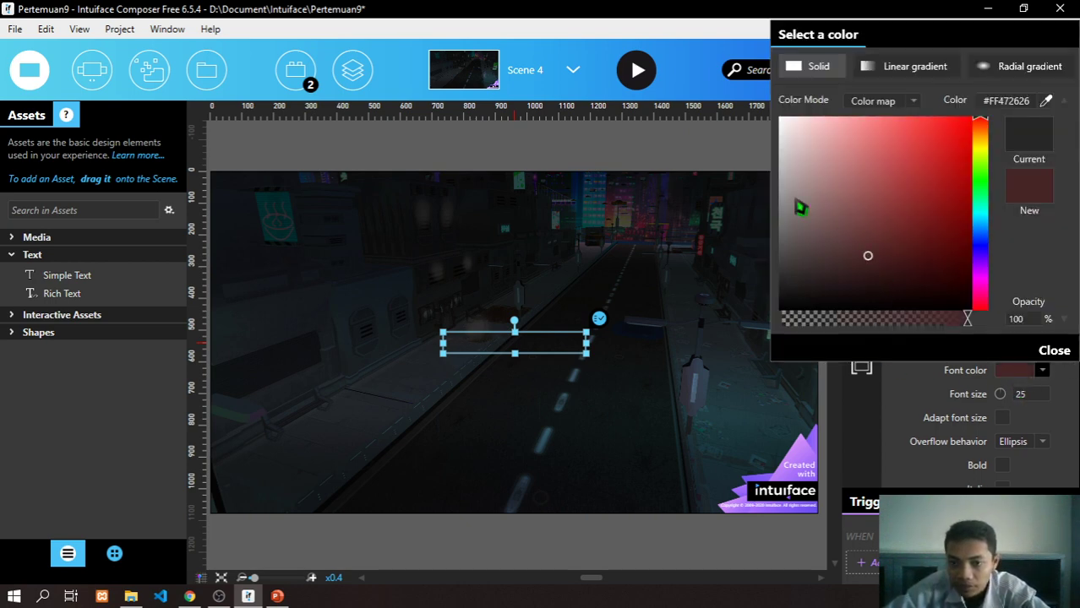
left_click_drag(797, 205, 780, 119)
- Check the Pemenang Game Jam slide's layout in PowerPoint again and switch back to Intuiface Composer
key("alt+Tab")
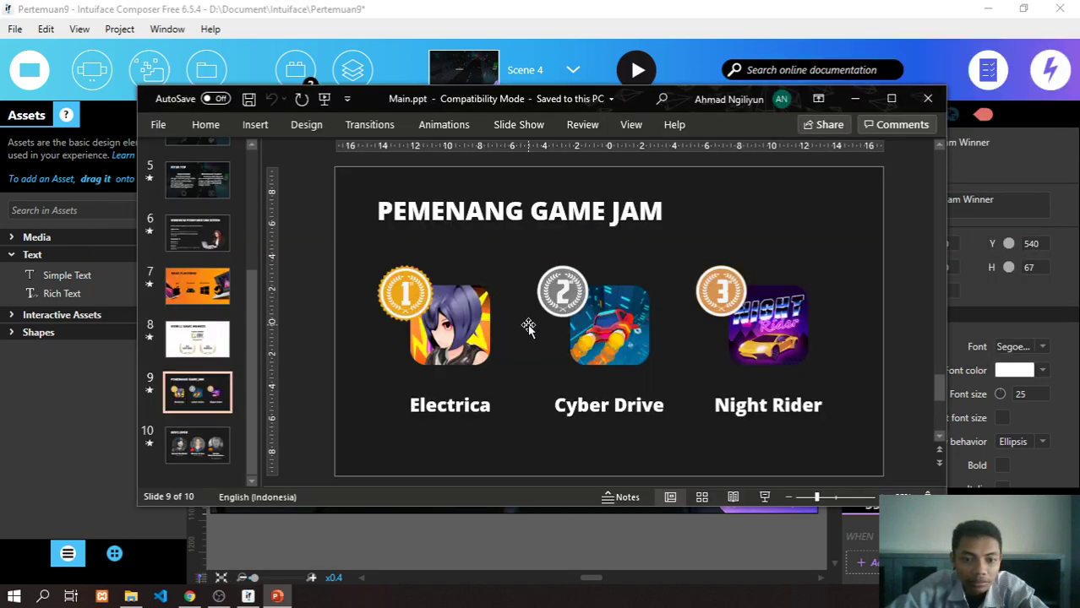
key("alt+Tab")
key("alt+Tab")
key("alt+Tab")
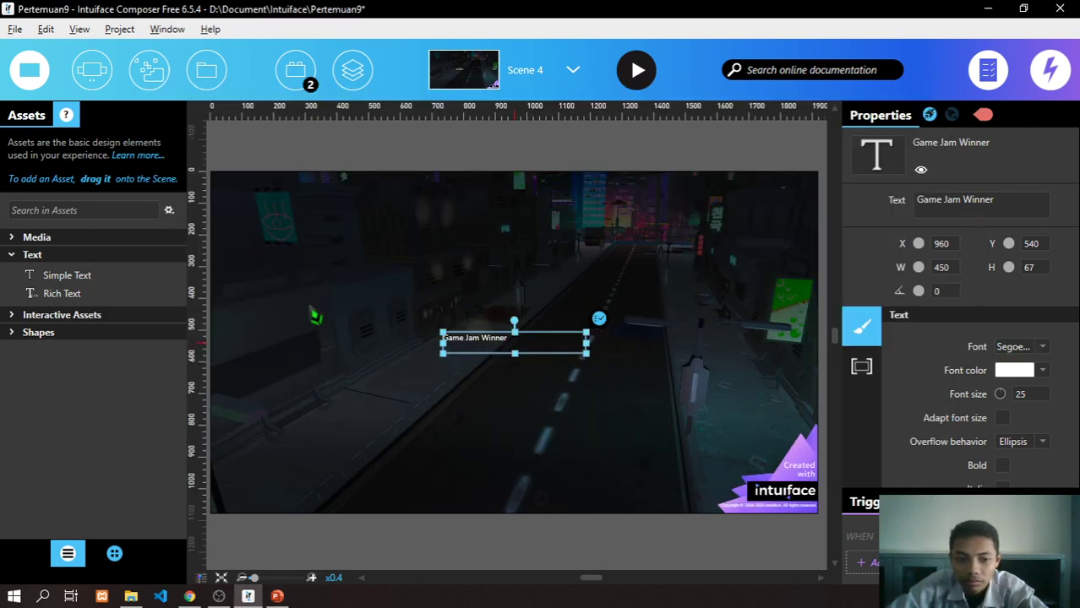
- Set the scene's background image to Header_OrangeBG_Fullflattened-final-1.jpg from the Content Library and make it fill the whole scene
left_click(712, 218)
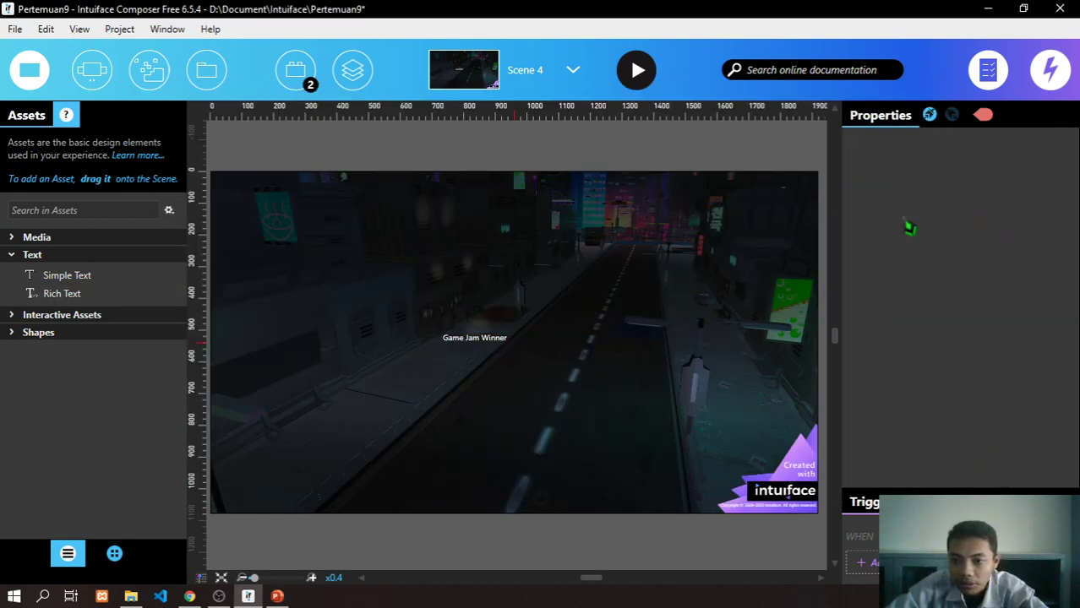
left_click(1041, 224)
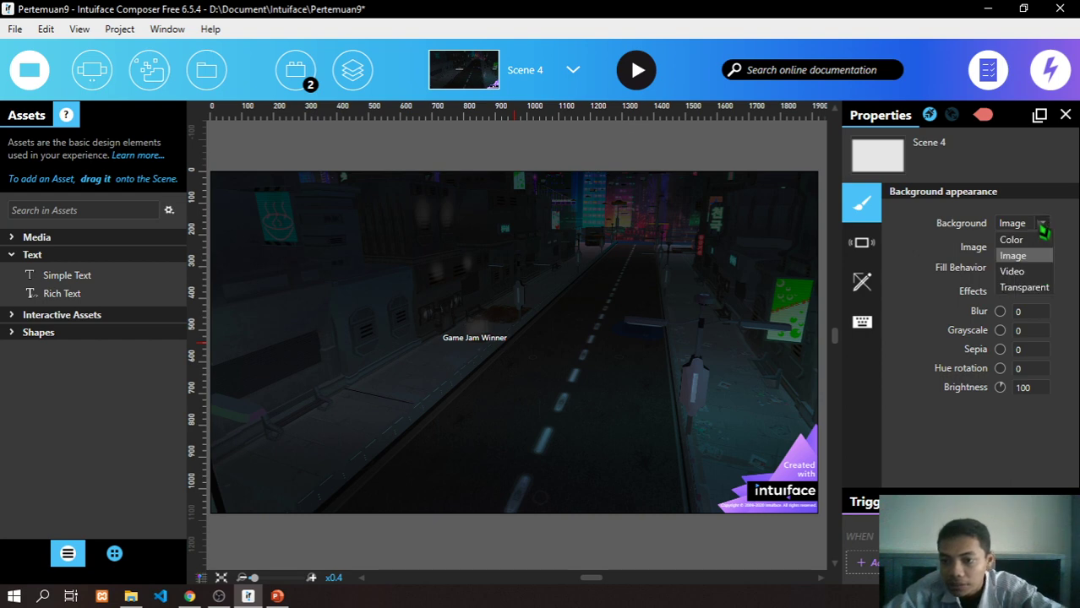
left_click(1043, 224)
left_click(1043, 247)
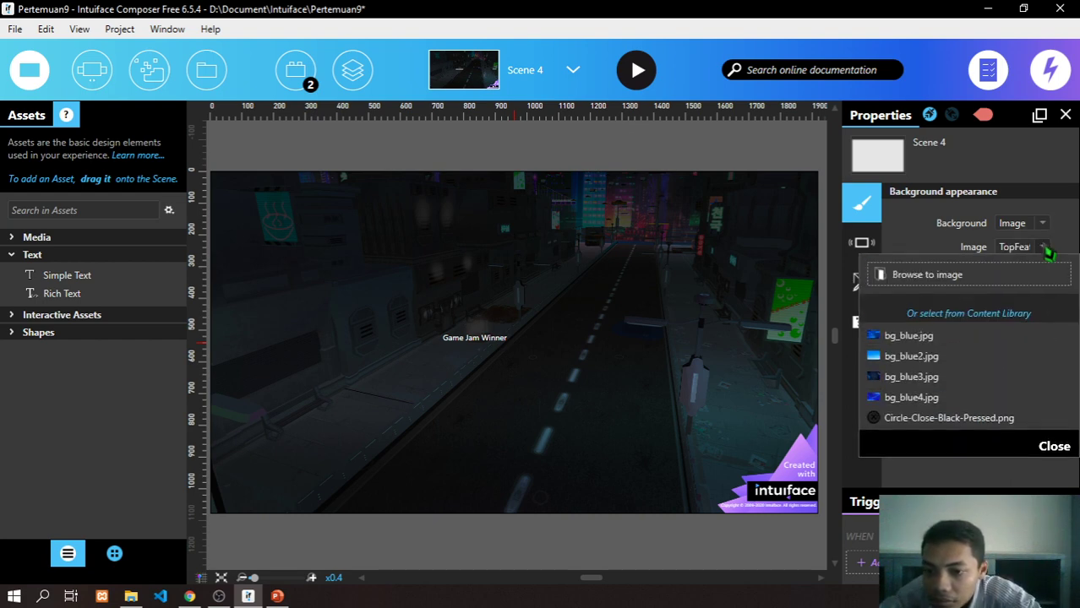
scroll(993, 364, "down", 3)
scroll(980, 357, "down", 3)
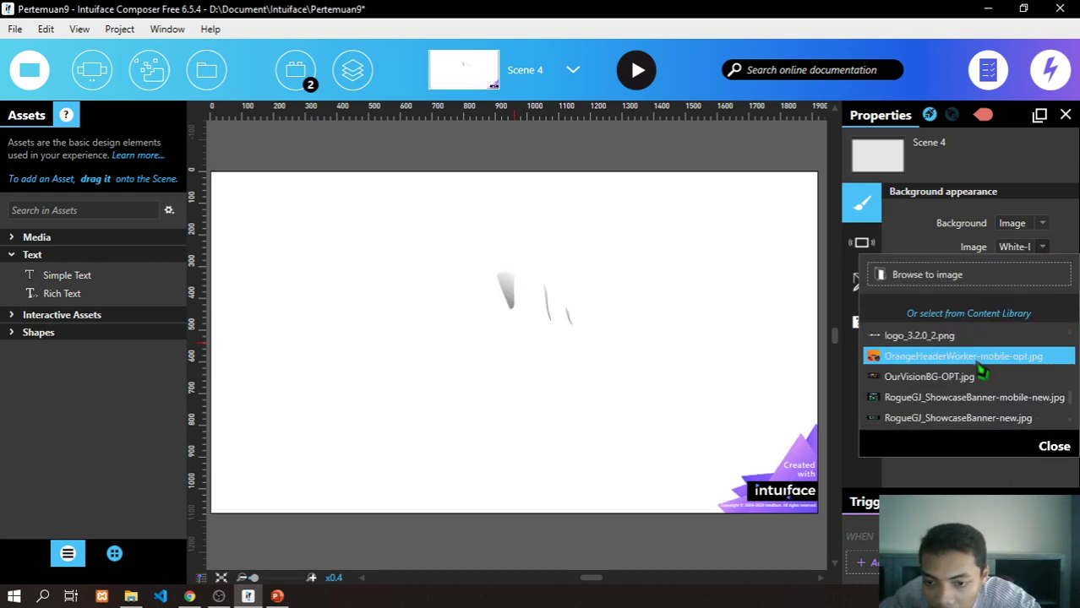
scroll(963, 374, "up", 1)
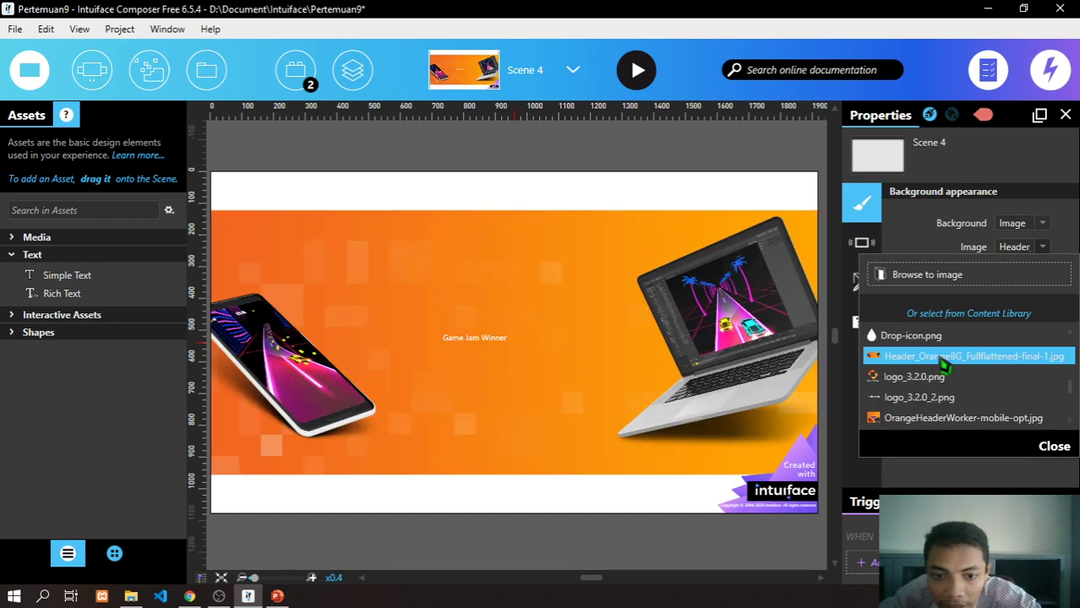
left_click(925, 256)
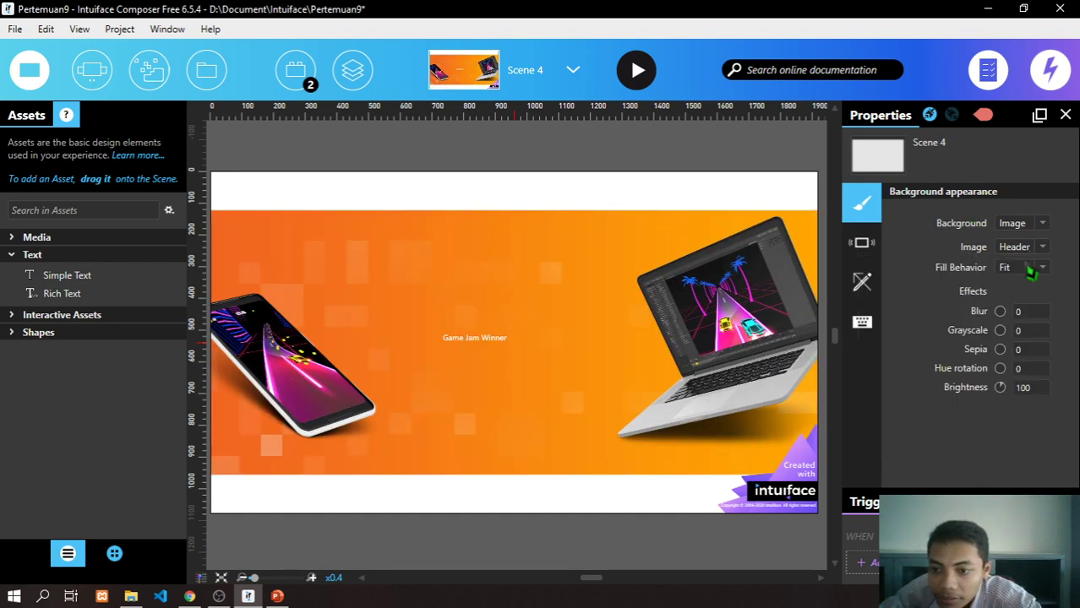
left_click(1029, 267)
left_click(1022, 298)
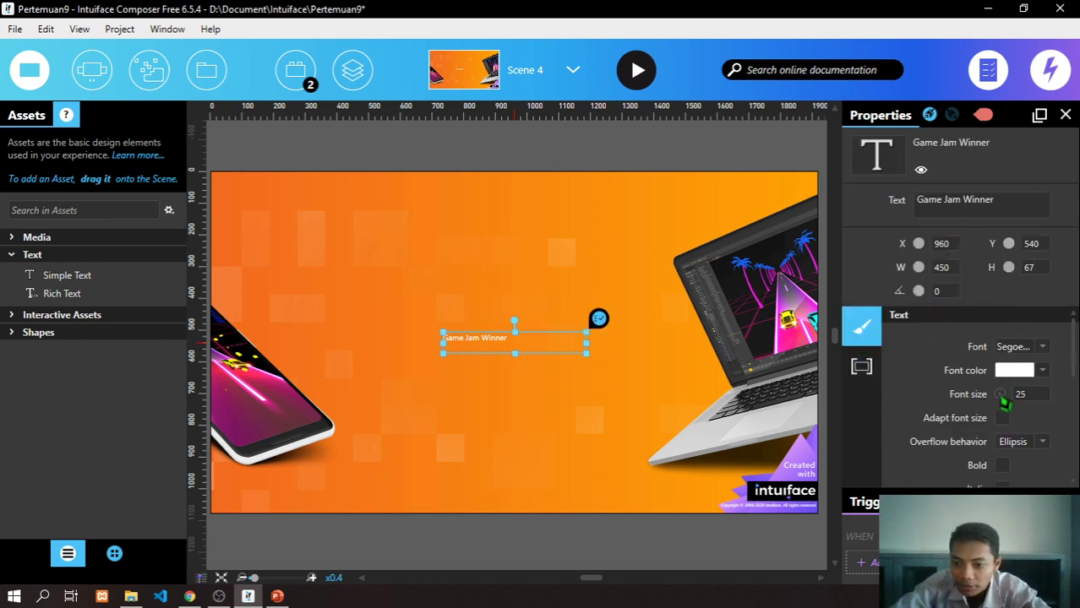
- Enlarge the Game Jam Winner text to font size 125 and place its widened box in the scene's upper-left corner
left_click_drag(1004, 403, 1059, 393)
left_click_drag(589, 361, 775, 414)
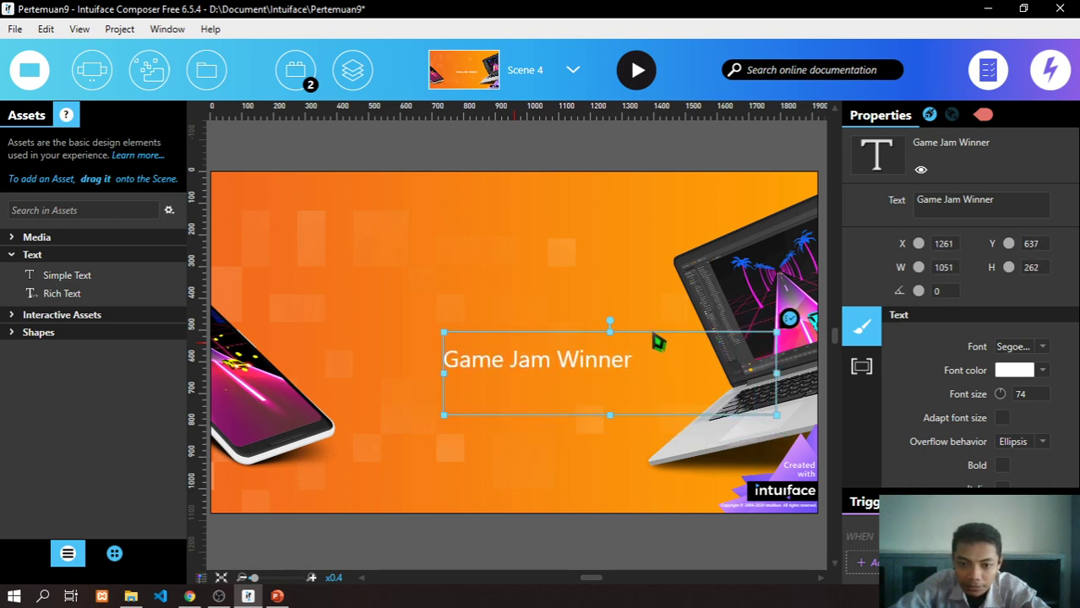
left_click_drag(653, 340, 432, 191)
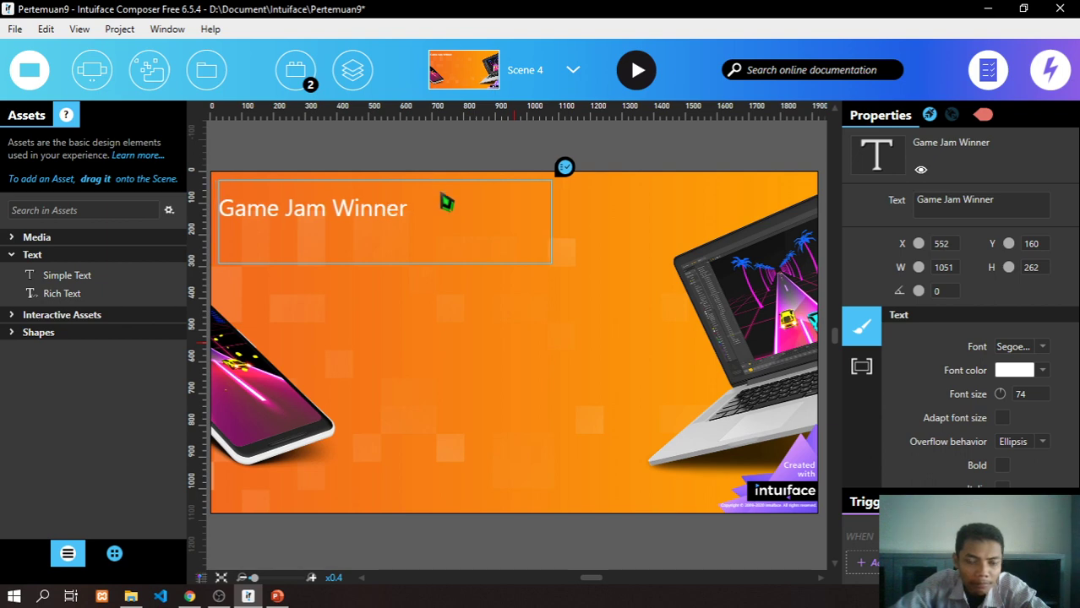
left_click_drag(1005, 401, 909, 382)
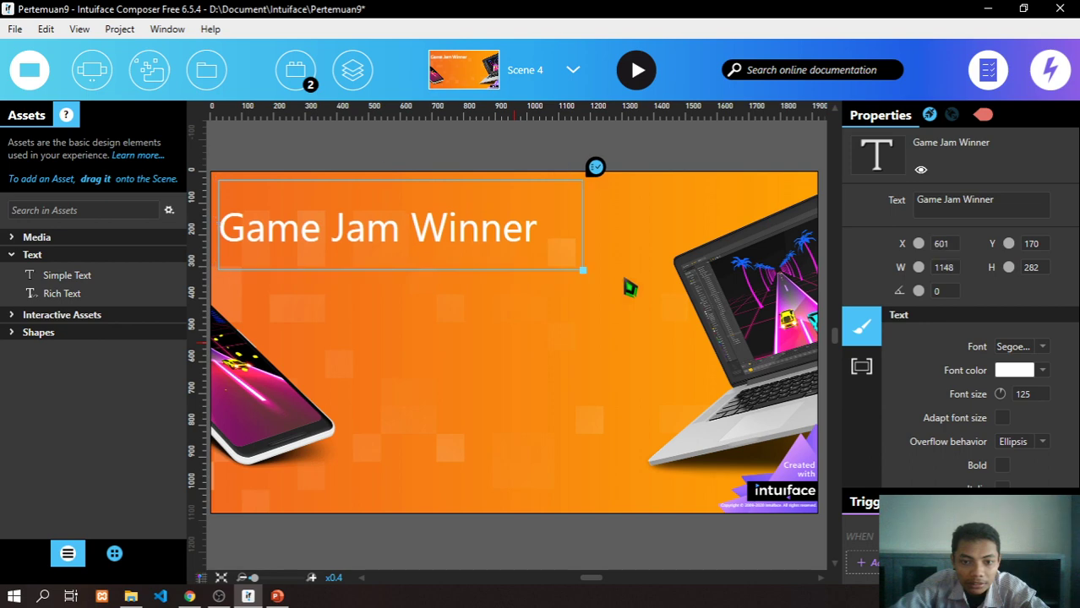
- Change the Game Jam Winner title's font to Open Sans SemiBold
left_click(1041, 347)
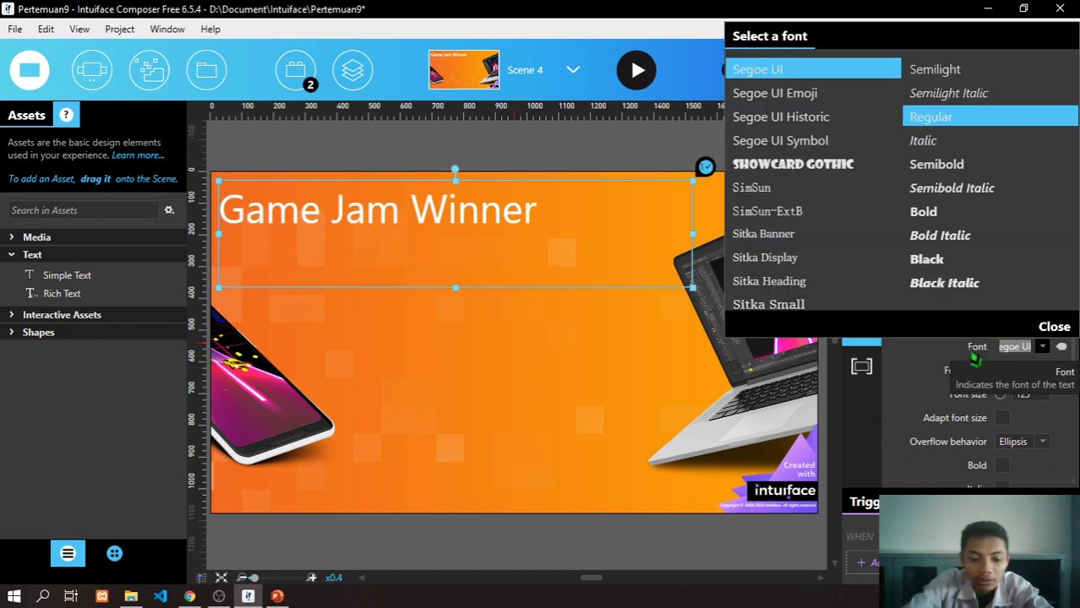
type("Open")
left_click(753, 68)
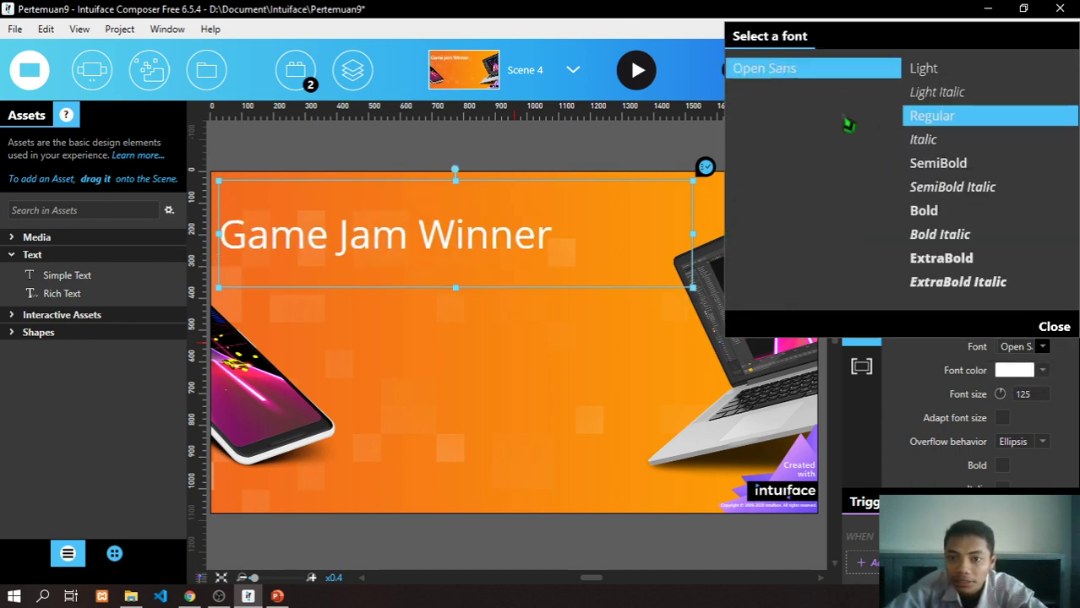
left_click(957, 163)
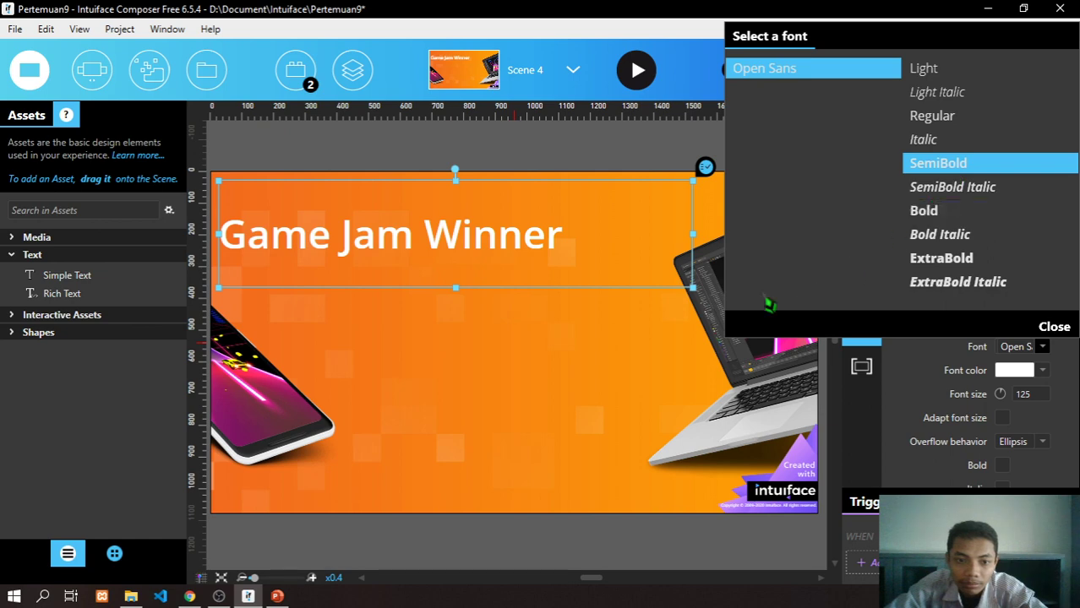
- Keep the Game Jam Winner title in SemiBold, enlarge it to font size 169 and resize its box to about 1559 by 262
left_click(950, 260)
left_click(976, 169)
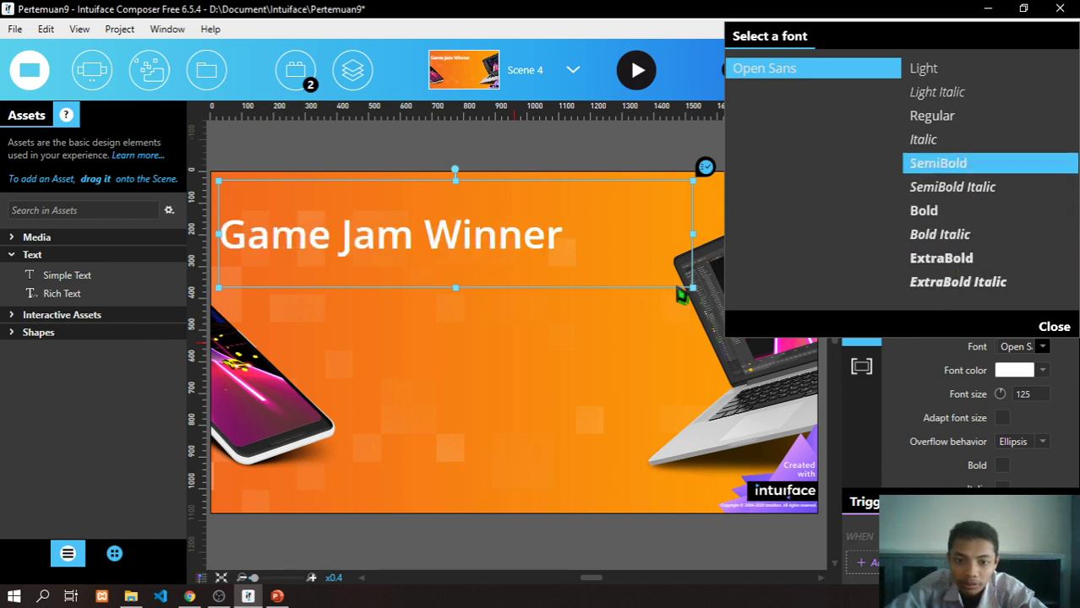
left_click_drag(693, 288, 710, 254)
left_click_drag(1012, 404, 1052, 396)
left_click_drag(711, 254, 714, 264)
- Add an Asset Flow collection to the middle of the scene below the Game Jam Winner title
left_click(12, 258)
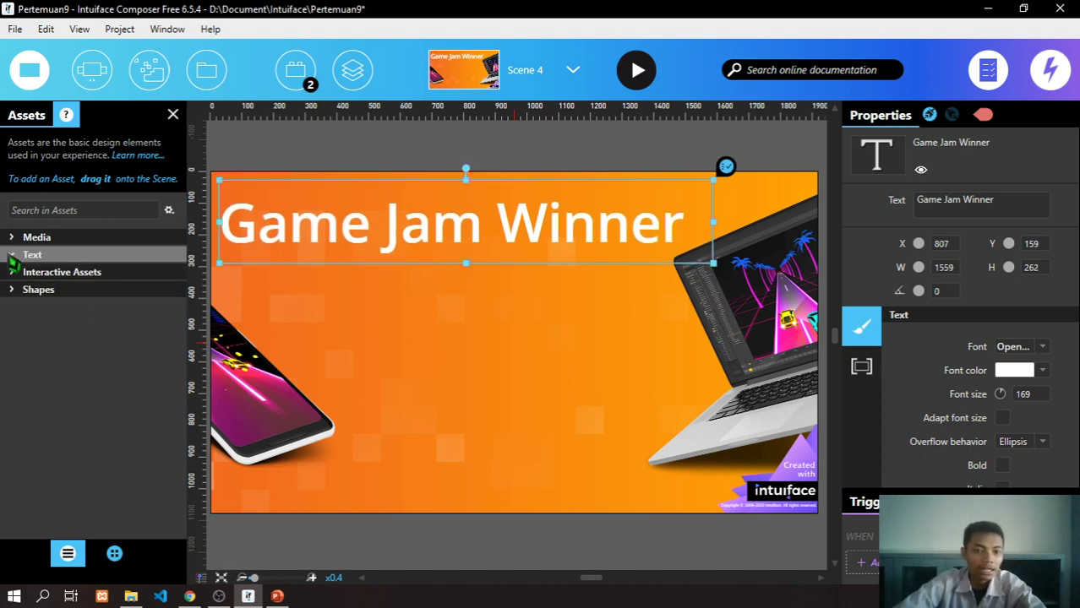
left_click(91, 70)
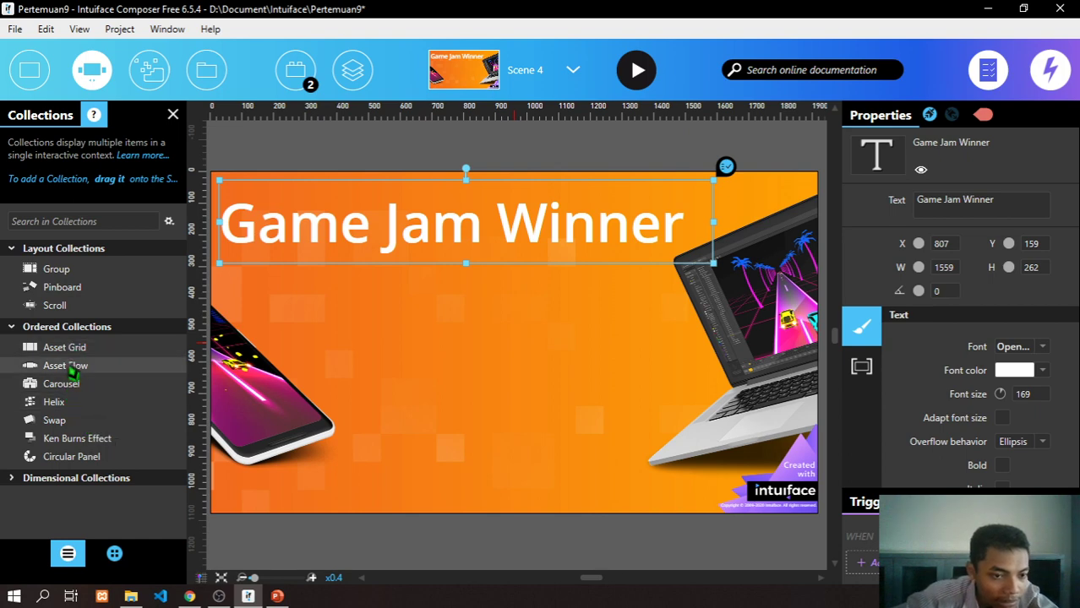
left_click_drag(75, 378, 475, 374)
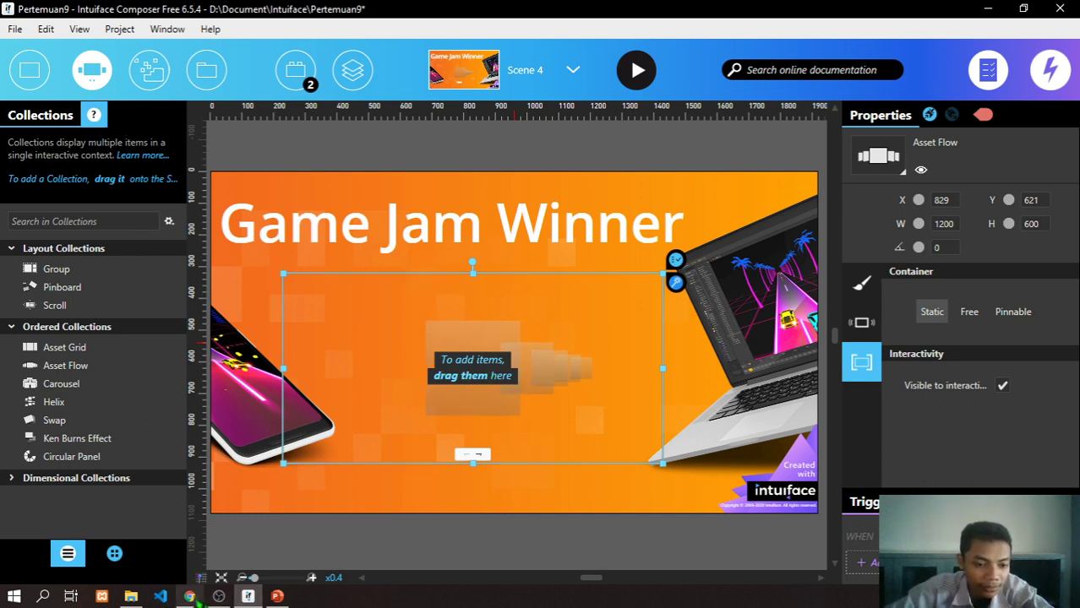
- Switch to File Explorer and open the Winner Games folder inside BuildBox's Image folder
left_click(129, 596)
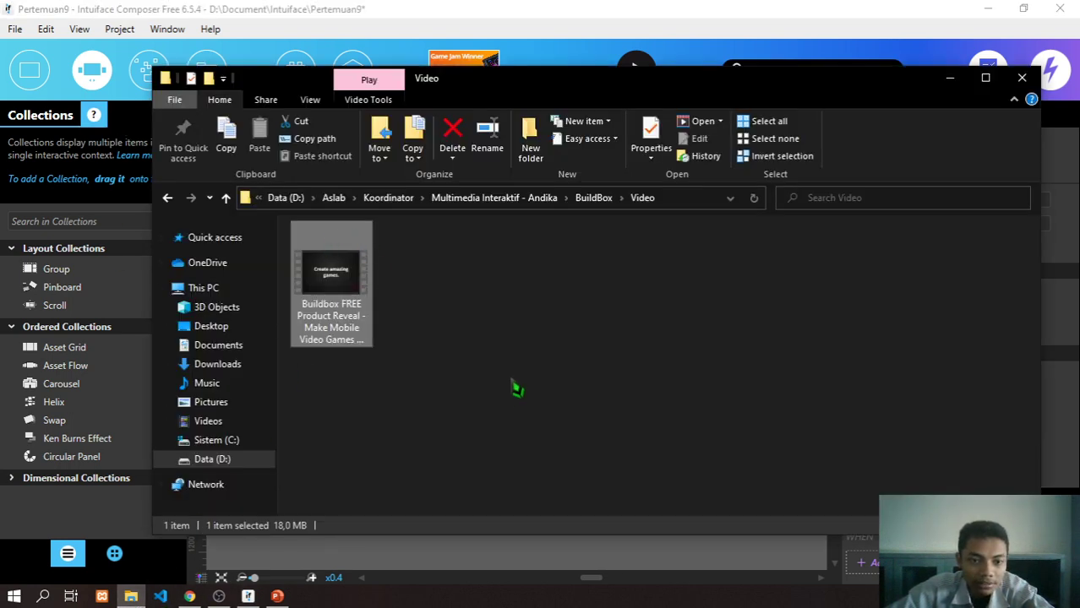
key("alt+Up")
double_click(416, 247)
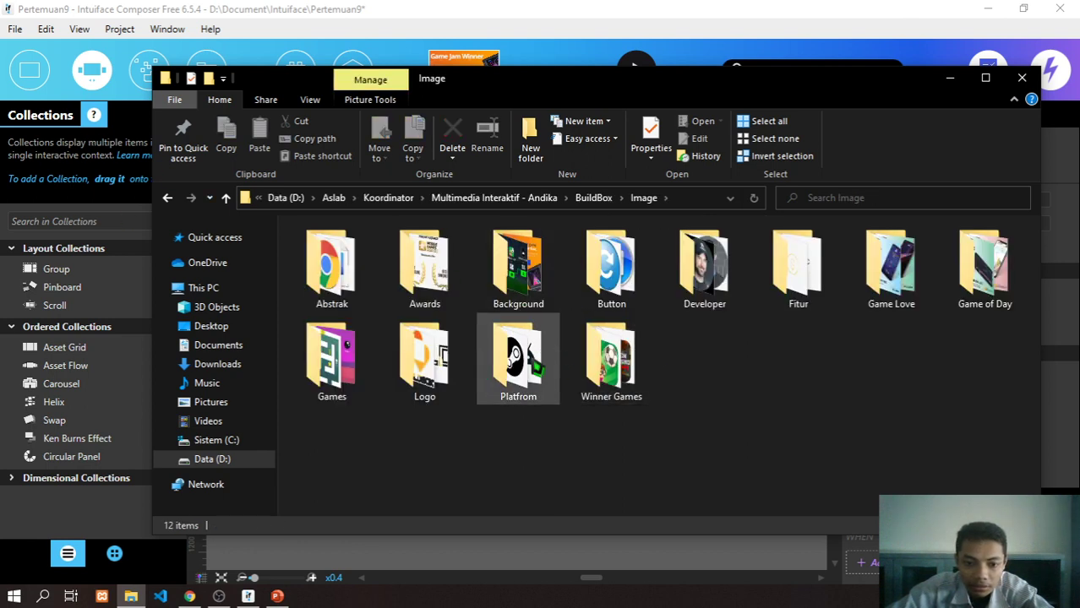
double_click(627, 363)
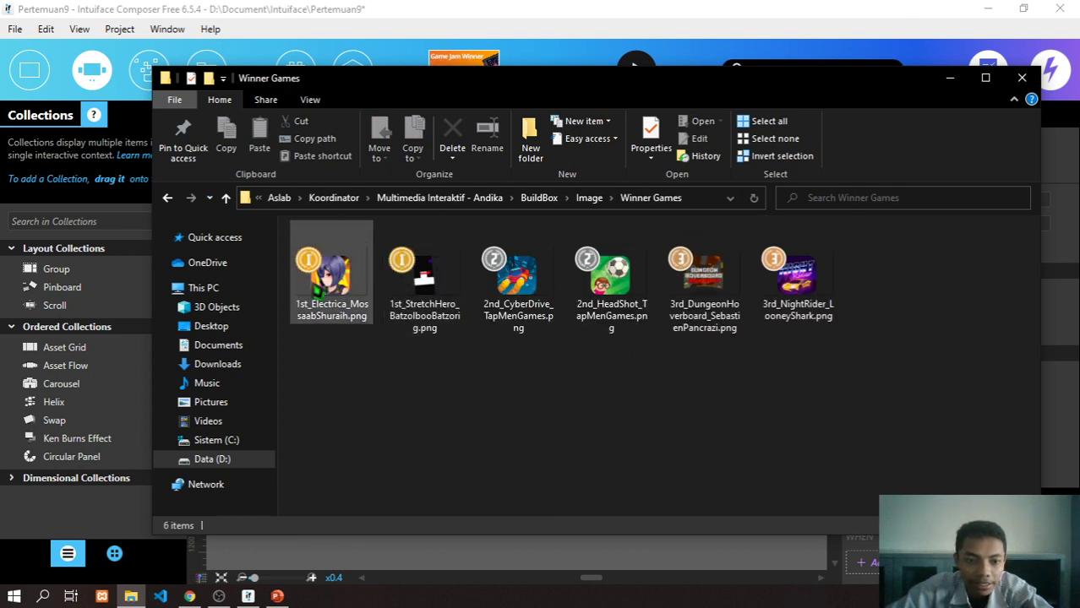
- Import all six Winner Games images into Intuiface Composer's Content Library and add them to the Asset Flow
left_click(501, 7)
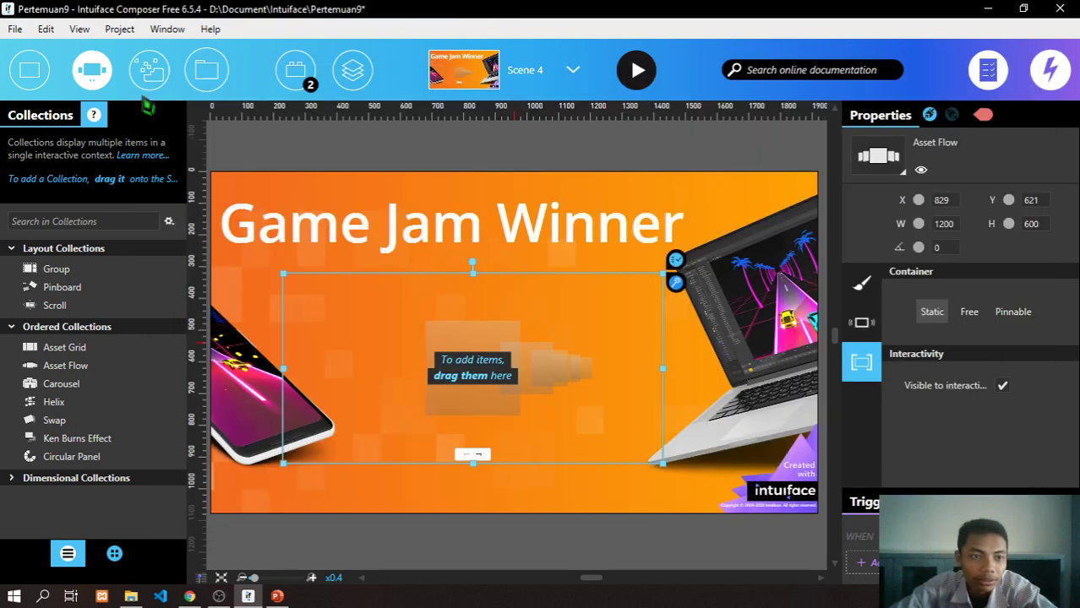
left_click(206, 70)
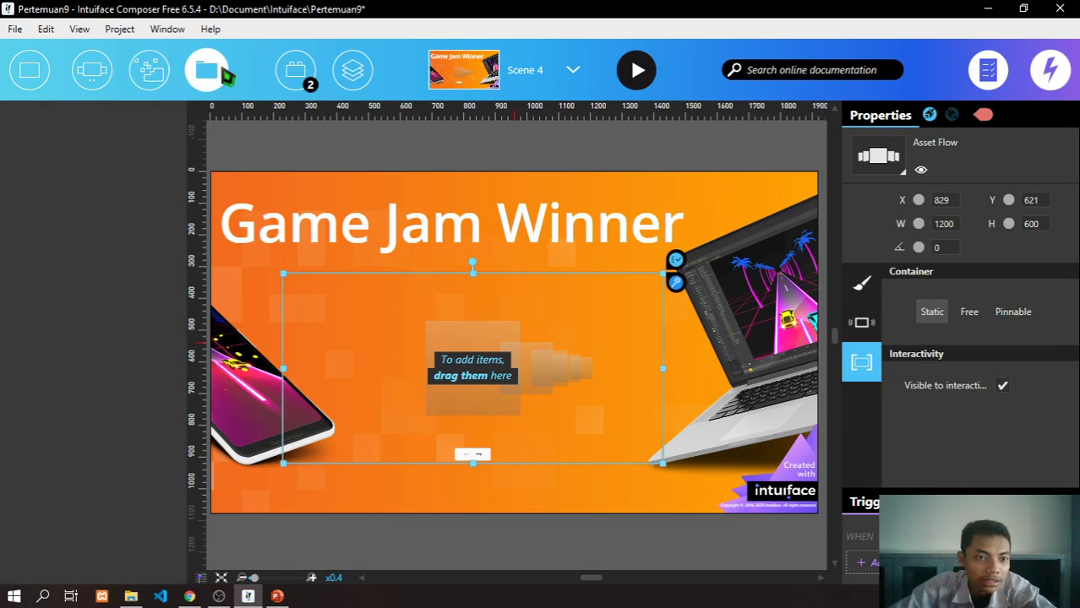
key("alt+Tab")
key("ctrl+a")
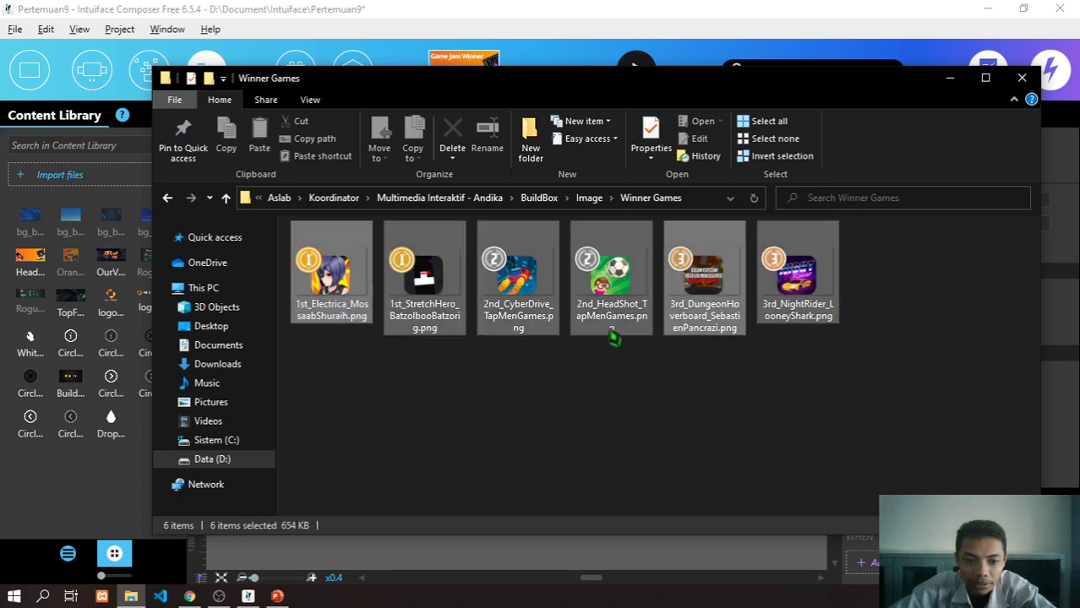
left_click_drag(342, 285, 91, 502)
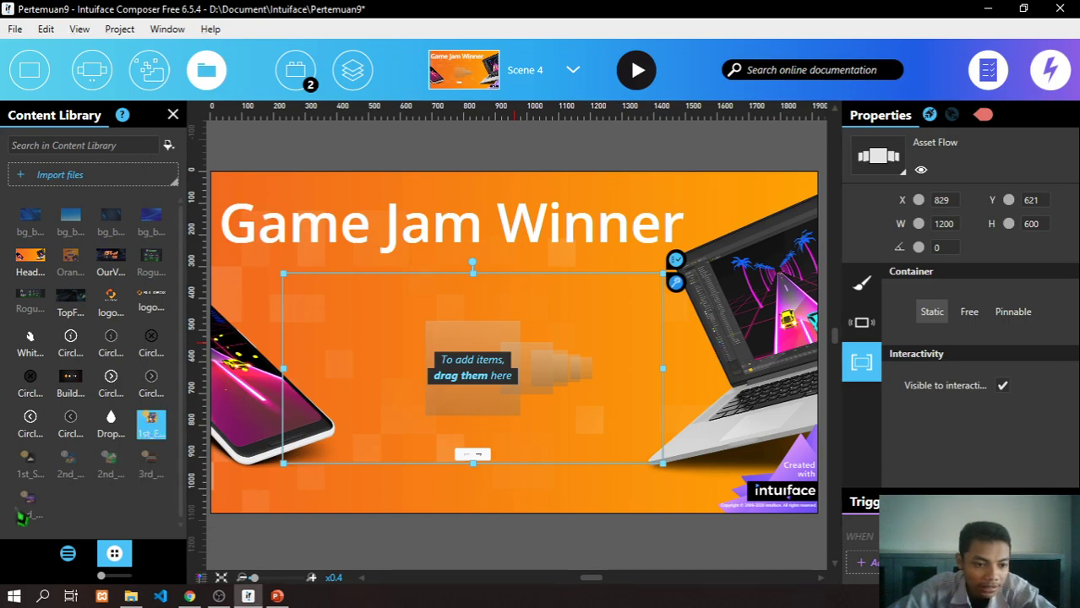
left_click_drag(155, 435, 463, 368)
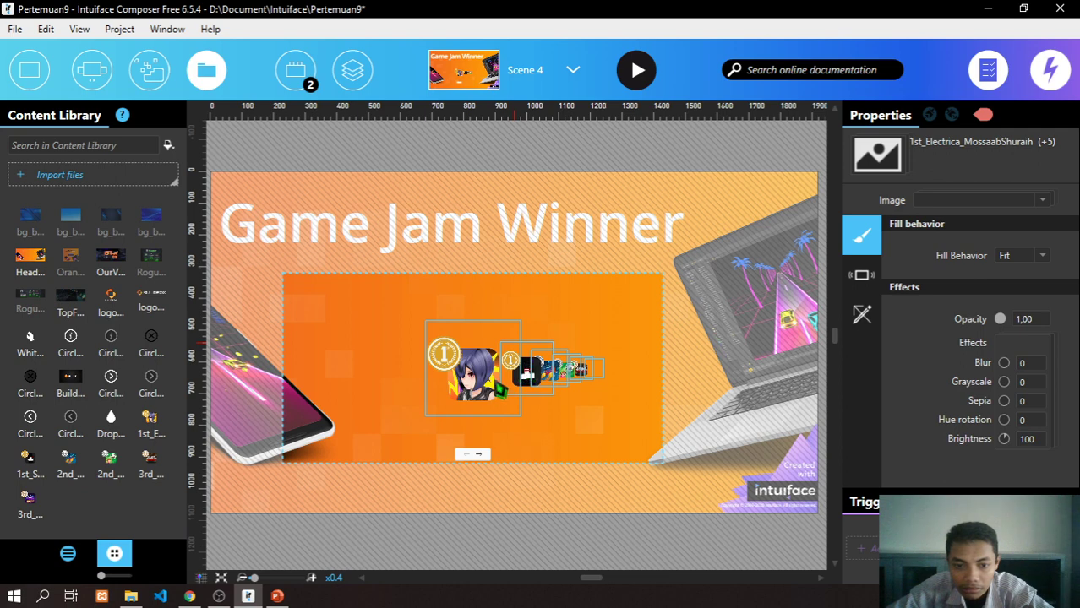
- Examine the Asset Flow images' source list and their autoscroll, appearance, sharing and drawing tool settings
left_click(860, 274)
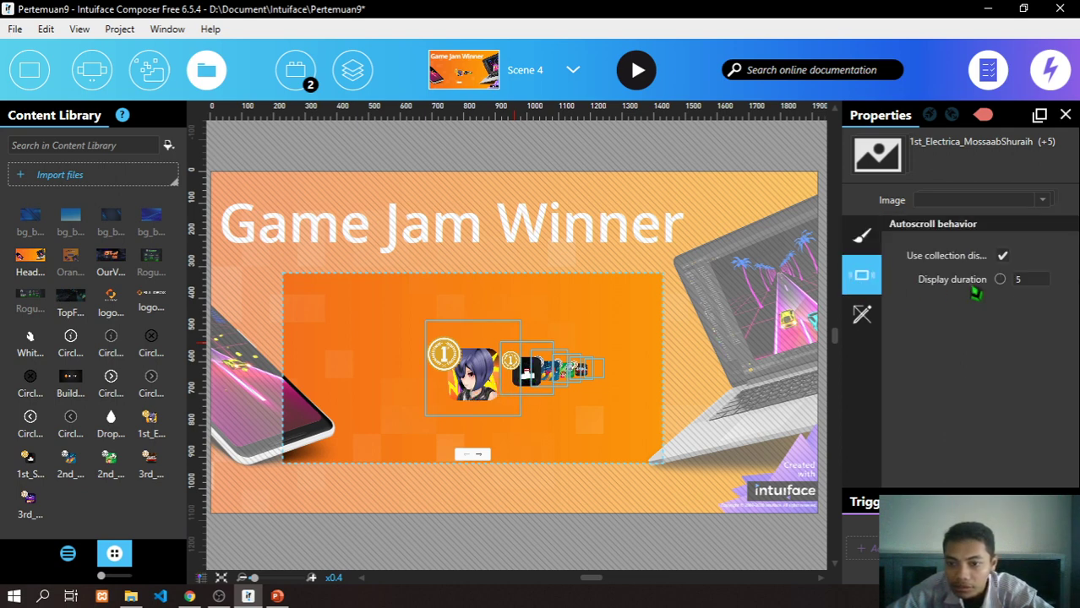
left_click(1041, 201)
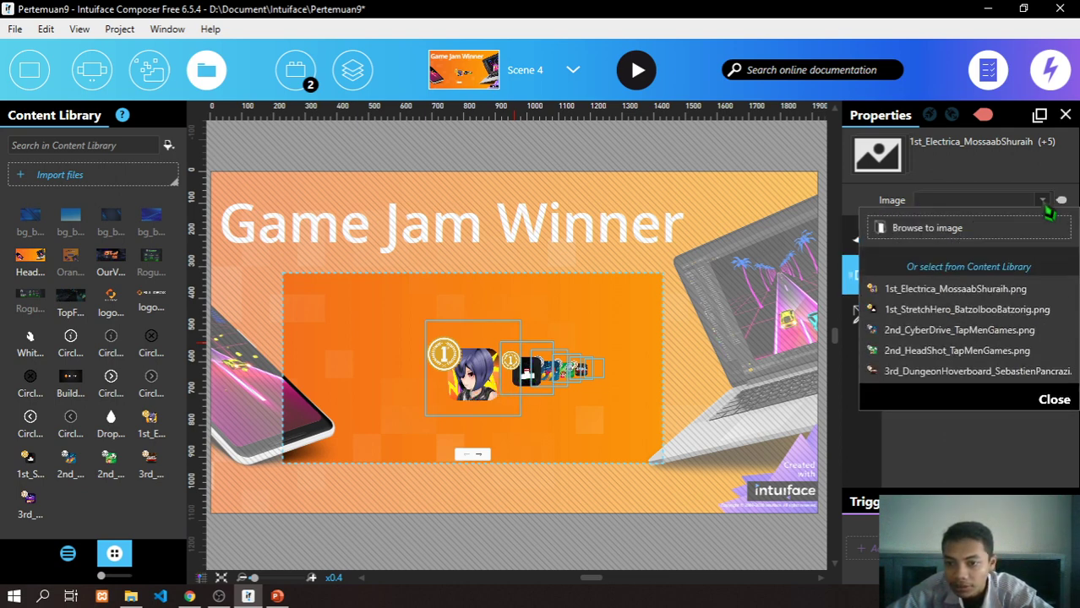
scroll(964, 314, "down", 3)
scroll(964, 314, "up", 3)
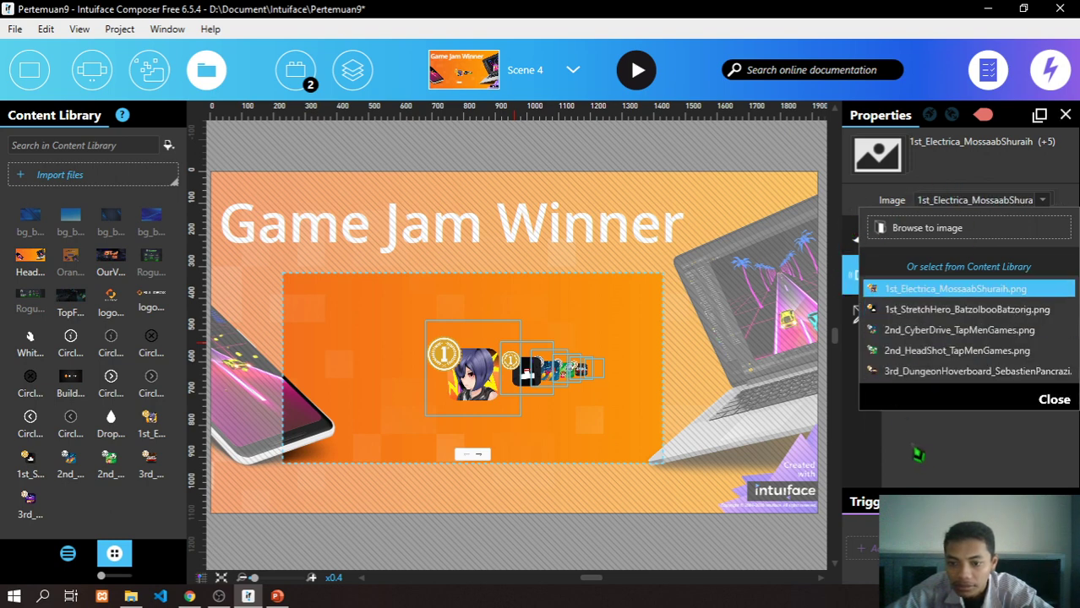
left_click(1053, 400)
left_click(859, 241)
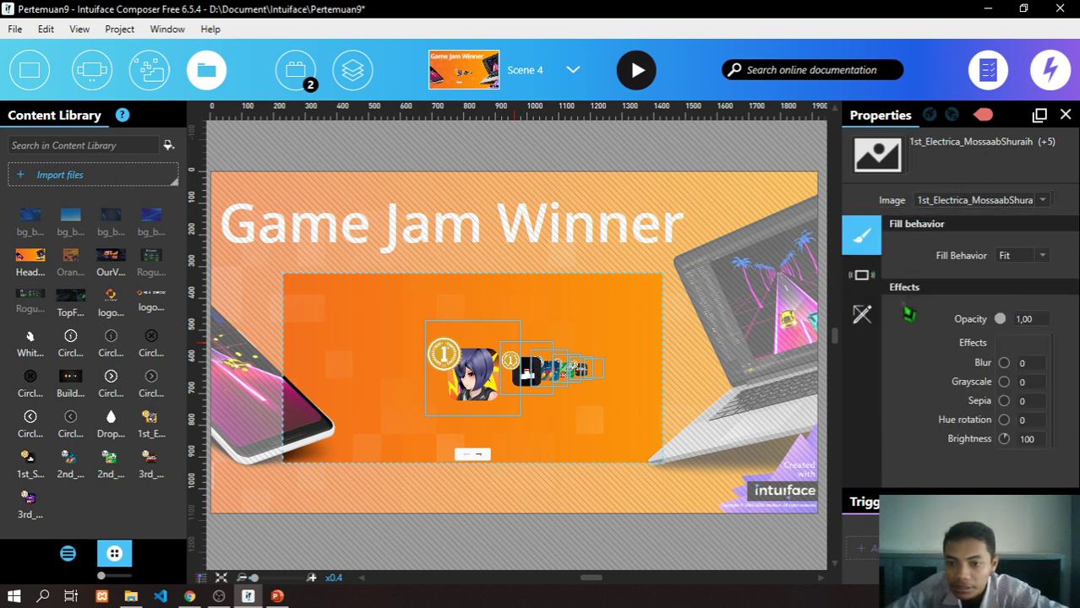
left_click(858, 314)
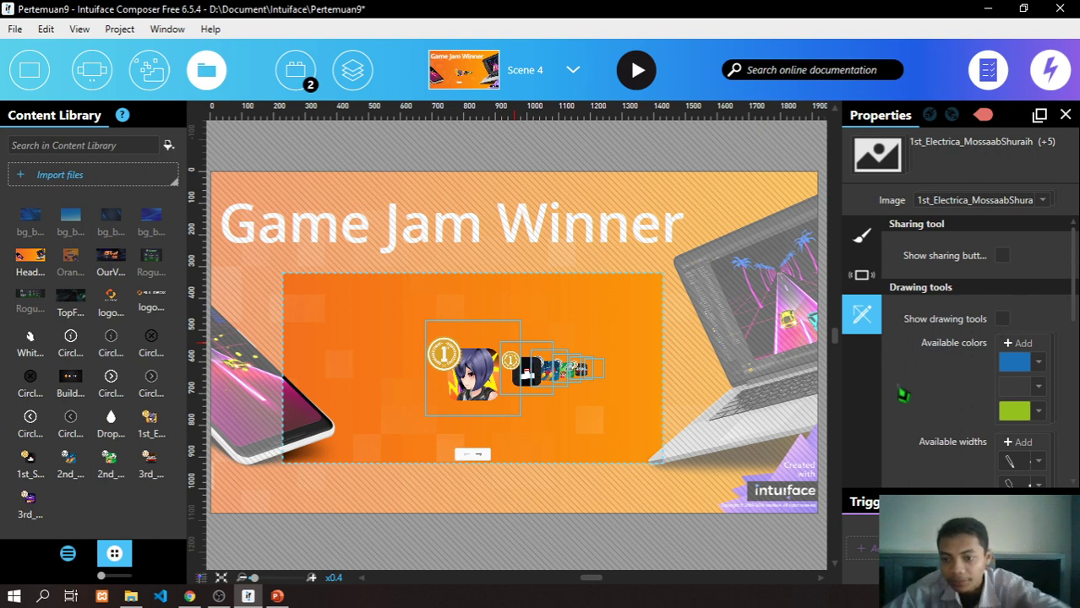
scroll(910, 393, "down", 2)
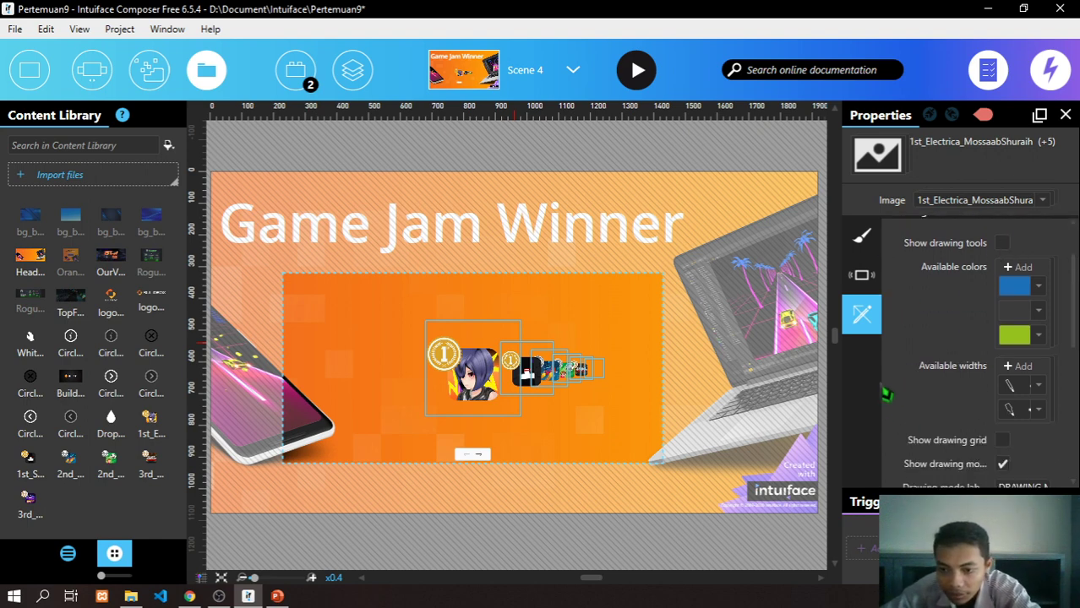
scroll(904, 412, "down", 8)
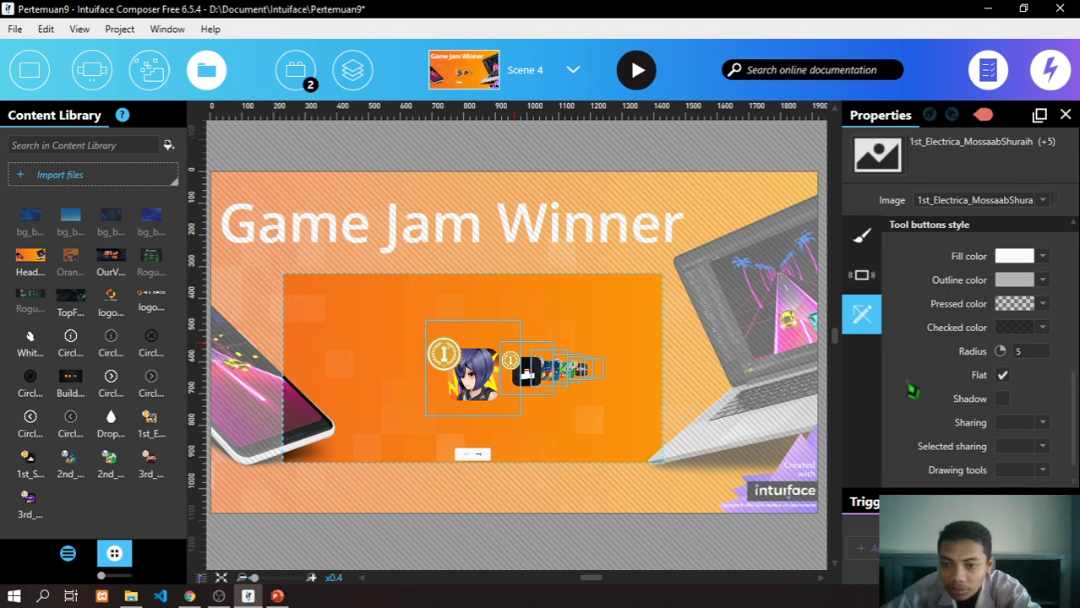
scroll(908, 406, "down", 1)
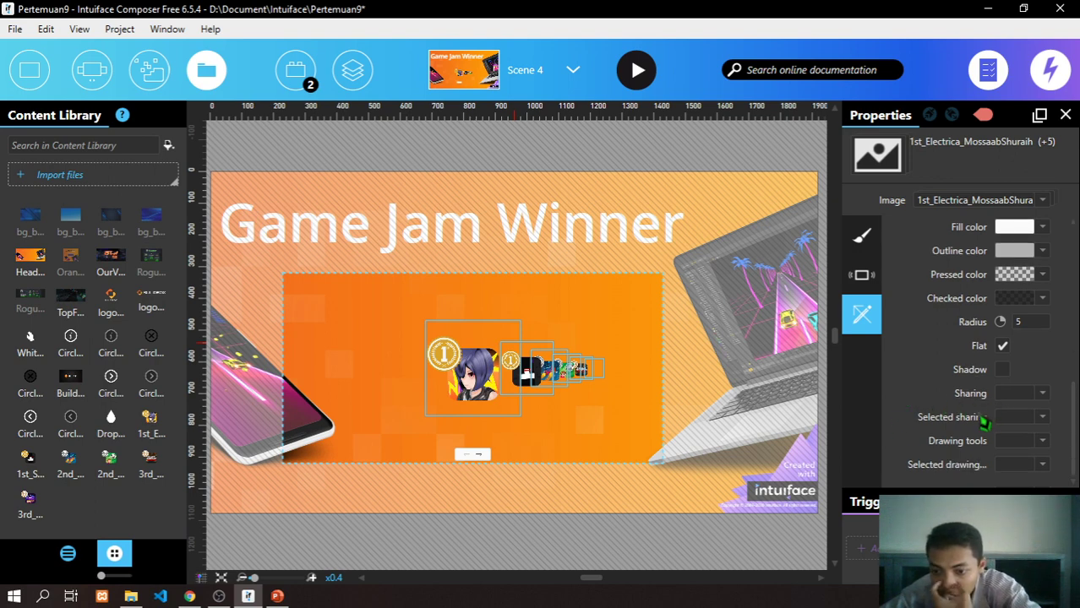
scroll(927, 385, "up", 3)
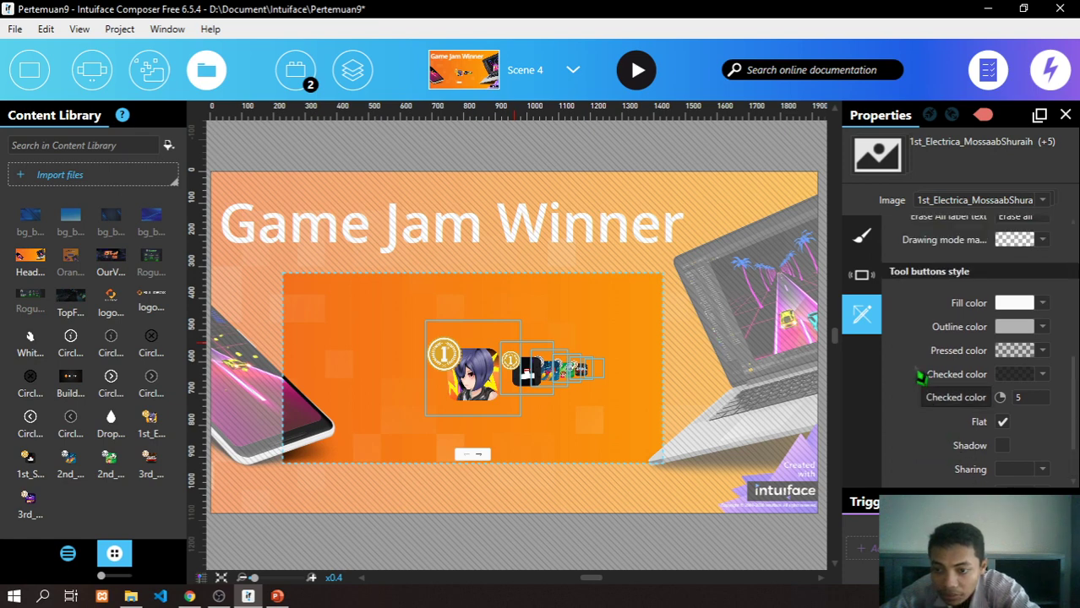
scroll(922, 353, "up", 4)
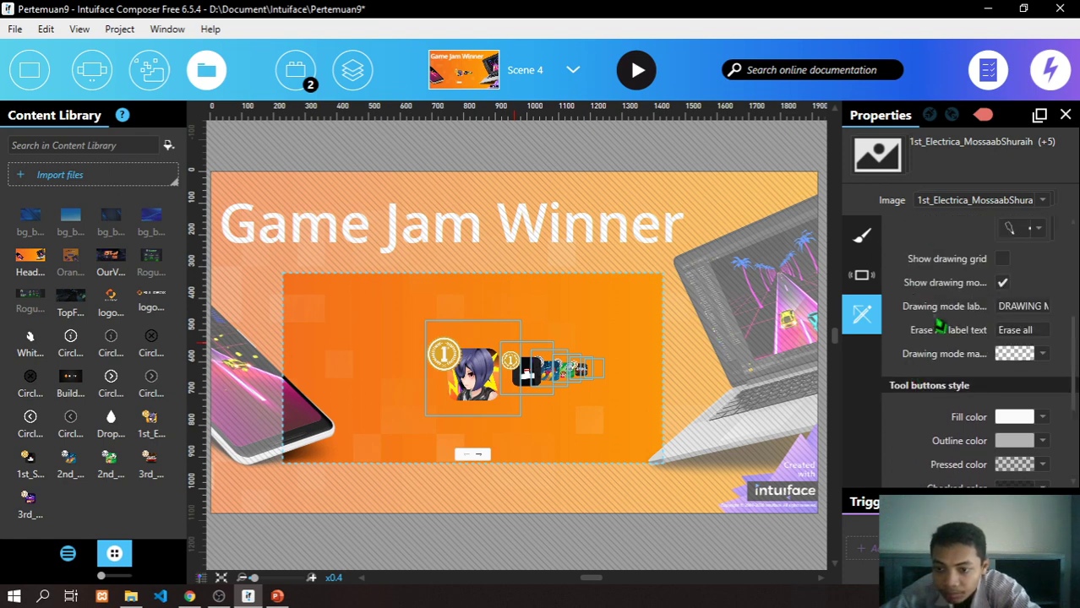
scroll(934, 323, "up", 2)
scroll(925, 317, "up", 3)
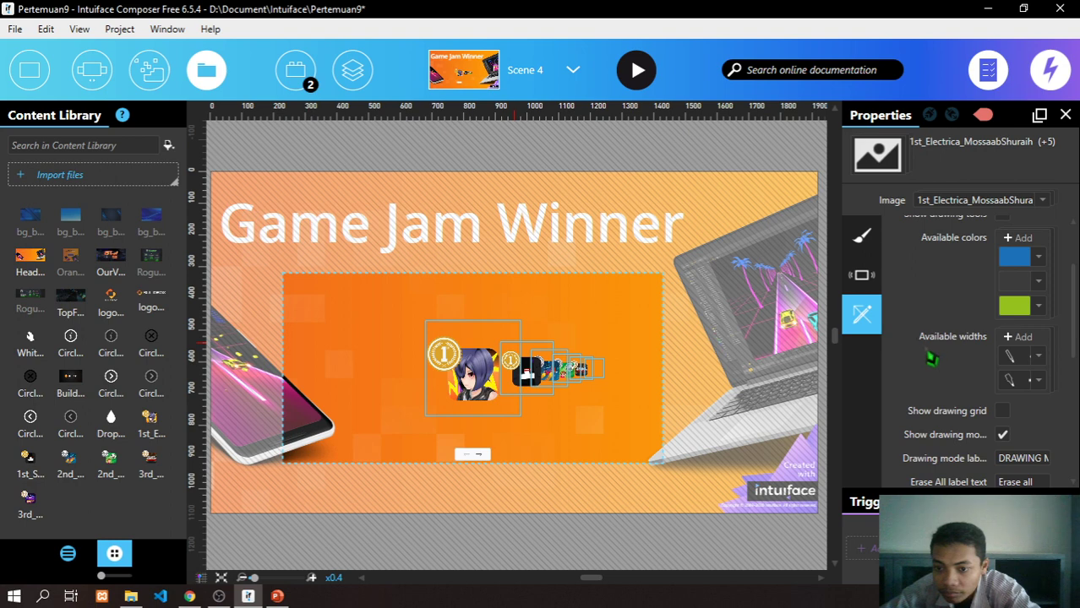
scroll(931, 358, "up", 3)
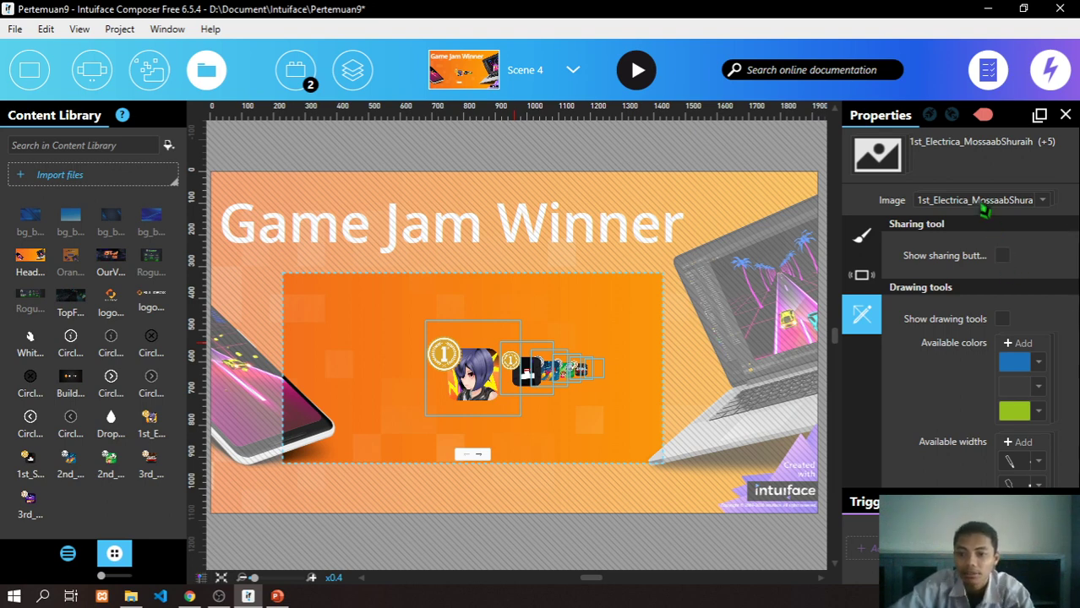
left_click(1042, 200)
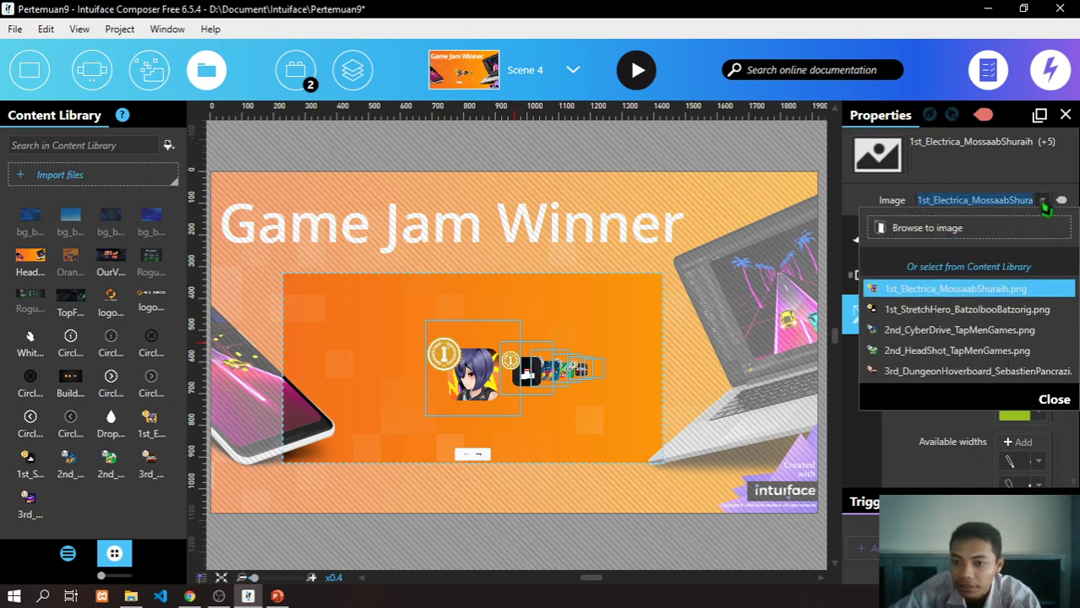
left_click(1044, 202)
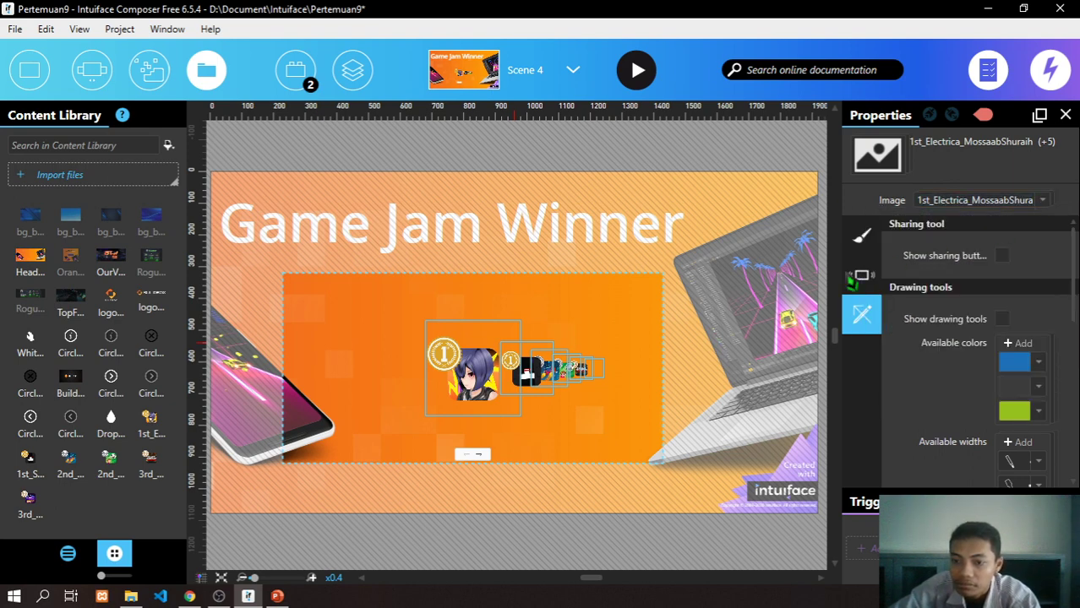
left_click(862, 275)
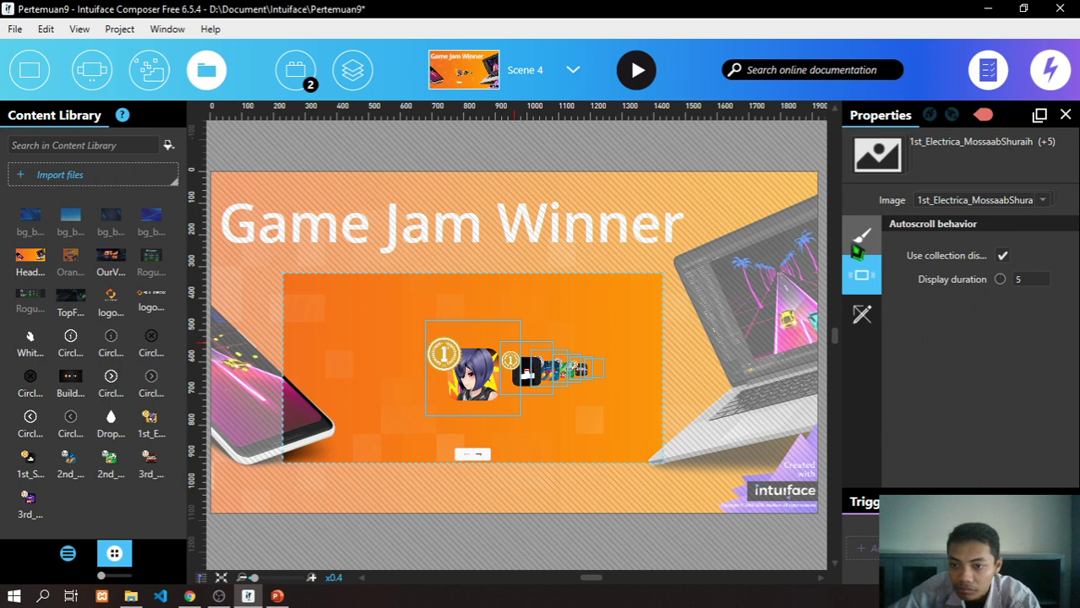
left_click(861, 236)
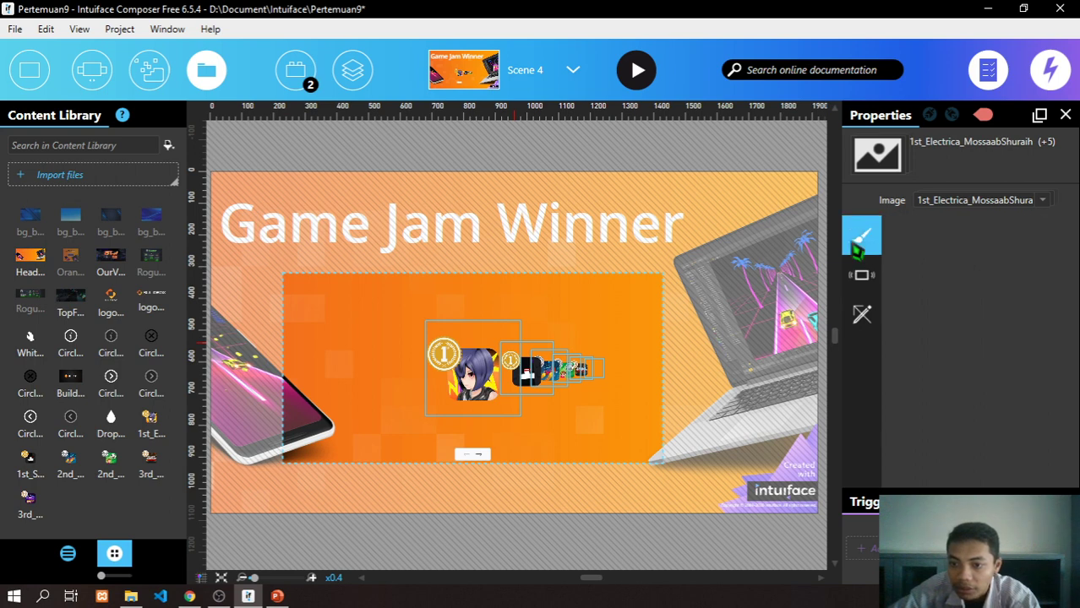
- Try the Fill option as the fill behavior of the Asset Flow images and switch back to Fit
left_click(1039, 255)
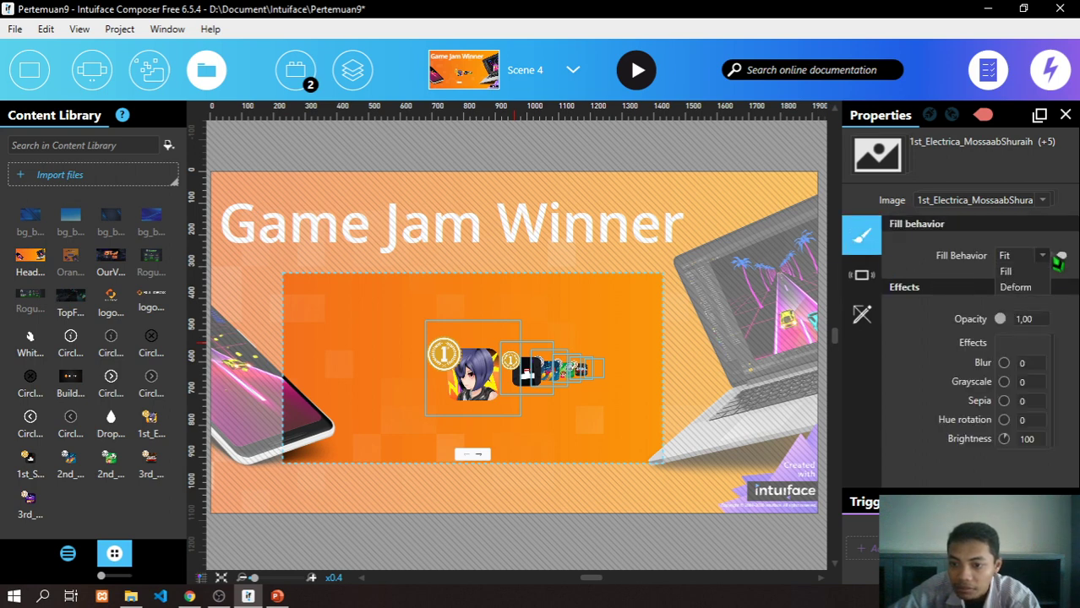
left_click(1031, 292)
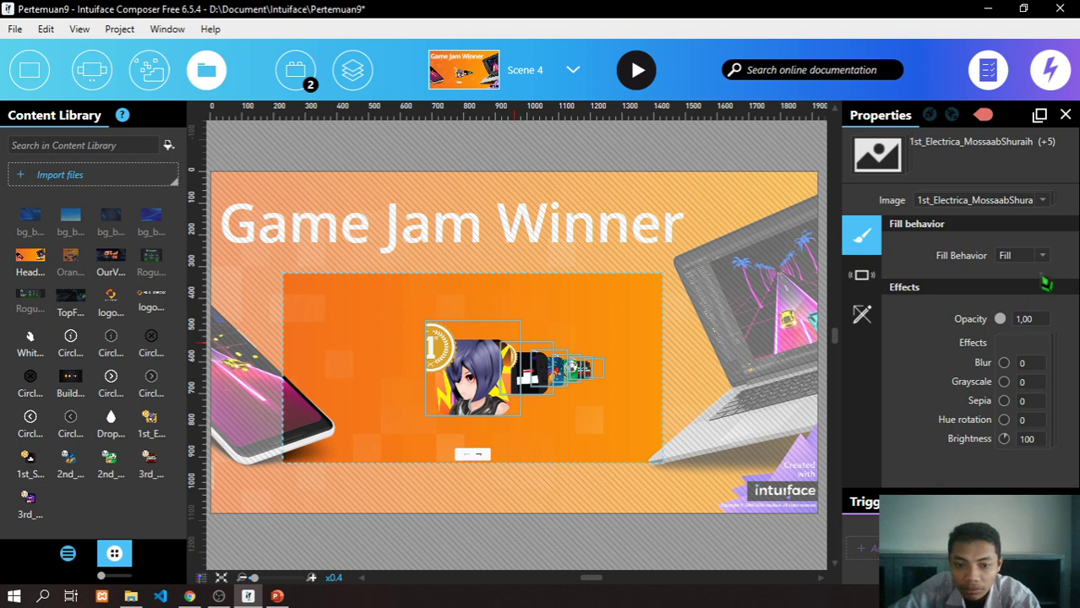
left_click(1041, 255)
left_click(1029, 284)
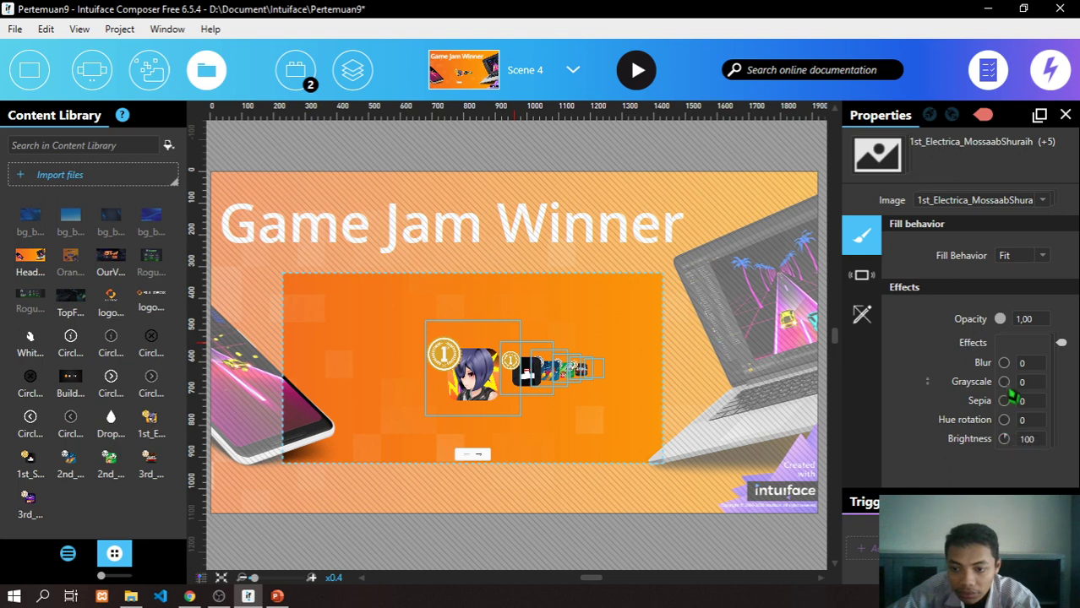
- Try the Grayscale, Sepia and Hue rotation effects on the Asset Flow images and return each to 0
left_click_drag(1006, 384, 1039, 382)
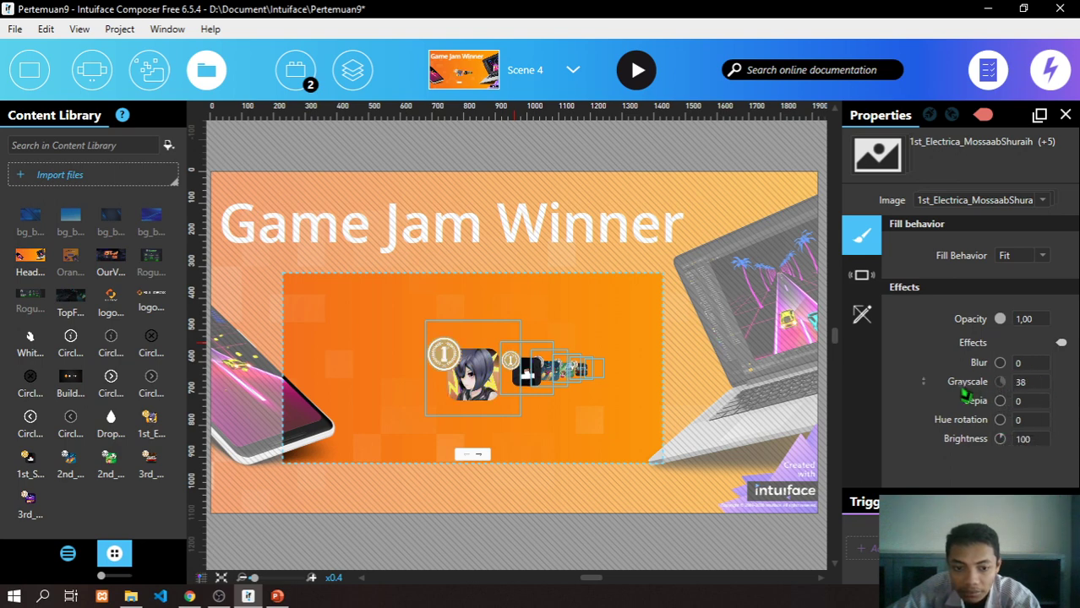
mouse_move(987, 391)
left_mouse_down()
mouse_move(971, 394)
mouse_move(1024, 368)
mouse_move(987, 383)
left_mouse_up()
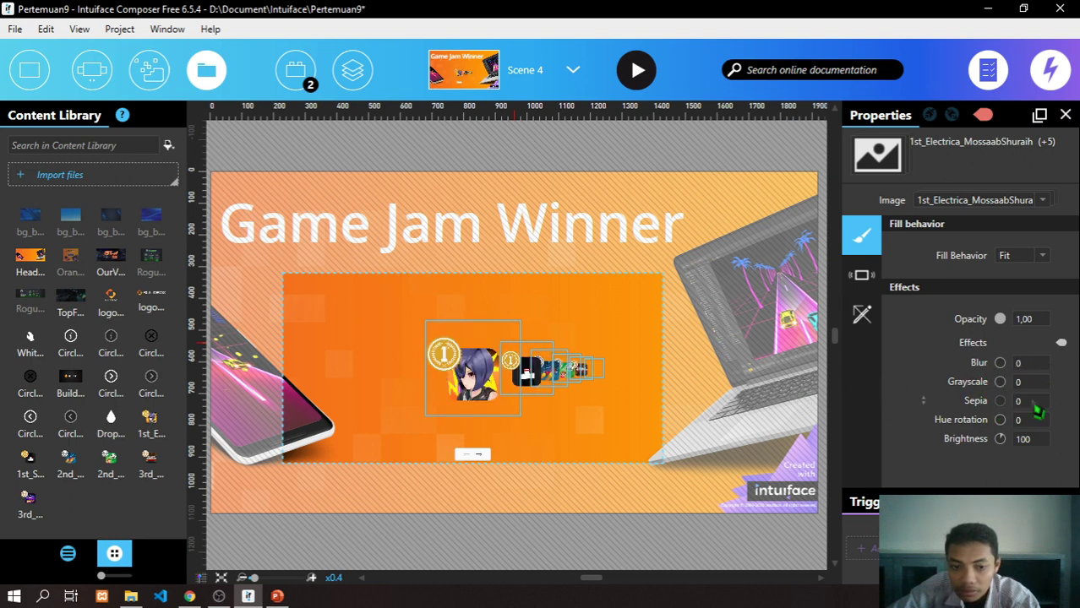
left_click_drag(1038, 411, 912, 425)
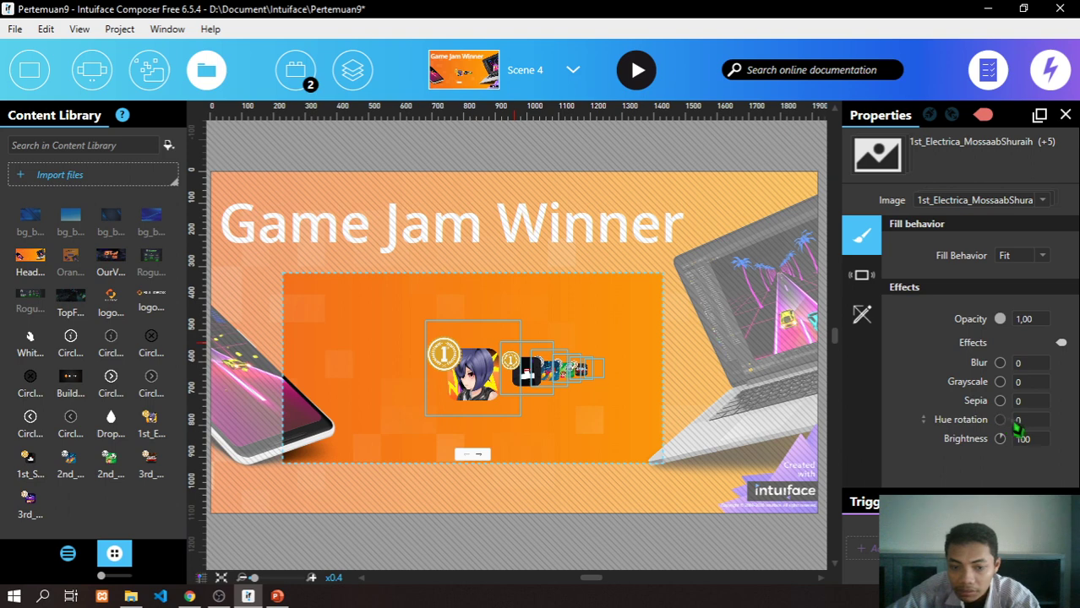
mouse_move(1019, 431)
left_mouse_down()
mouse_move(1038, 429)
mouse_move(1002, 429)
left_mouse_up()
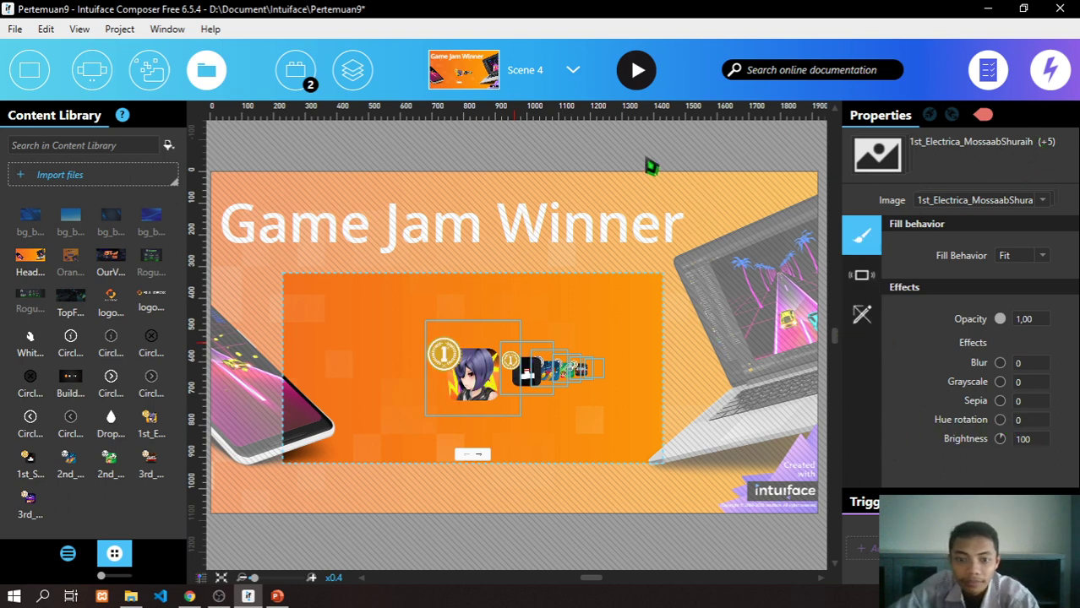
- Enlarge the Asset Flow to about 1871 by 737 so it spans the scene's width below the Game Jam Winner title
key("Escape")
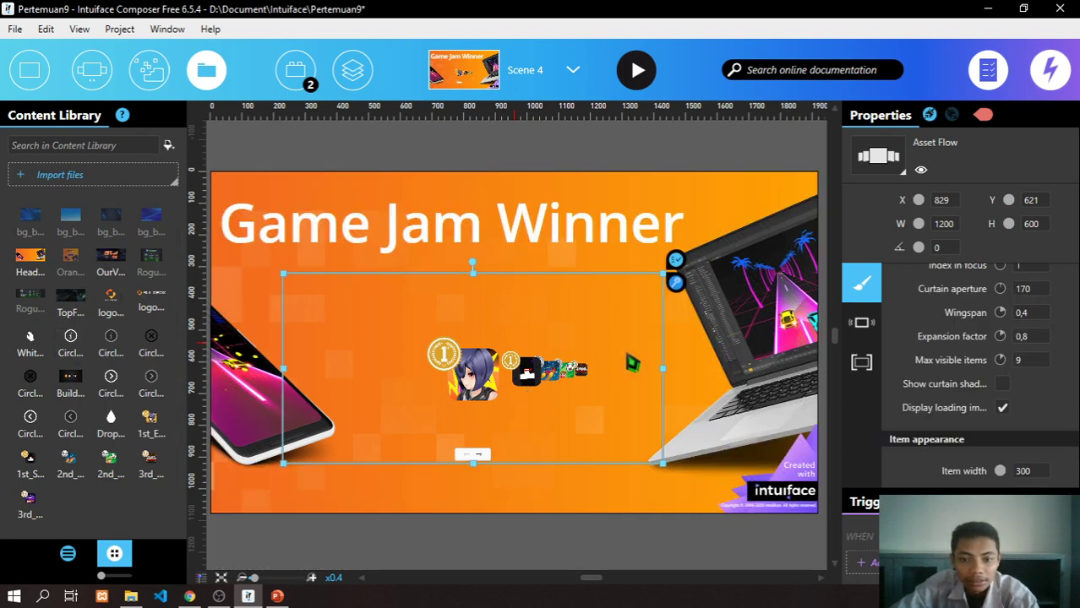
left_click_drag(664, 464, 771, 483)
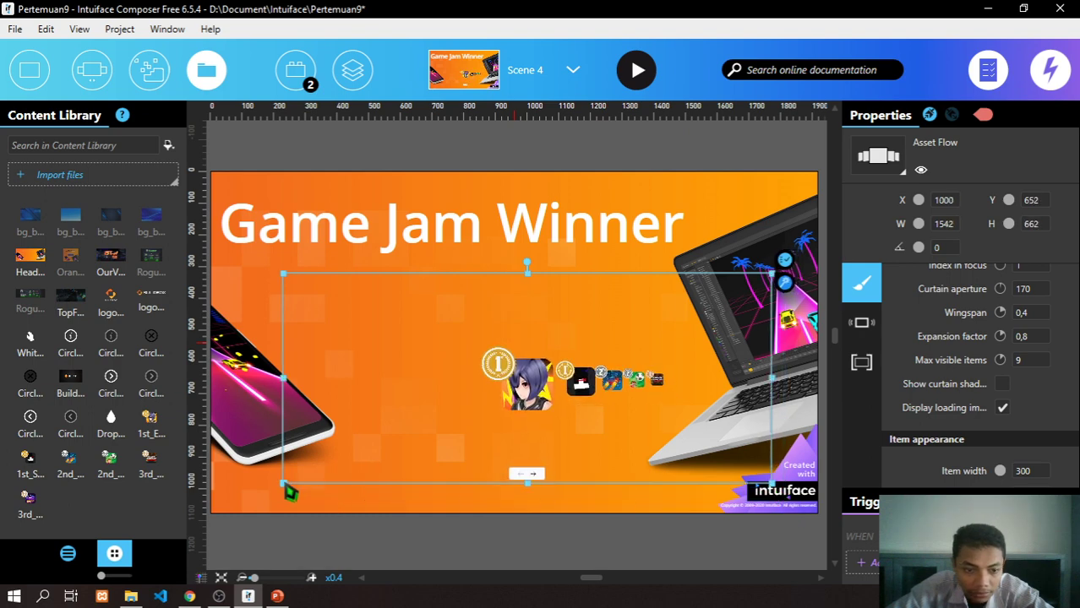
left_click_drag(285, 487, 217, 512)
left_click_drag(223, 517, 223, 512)
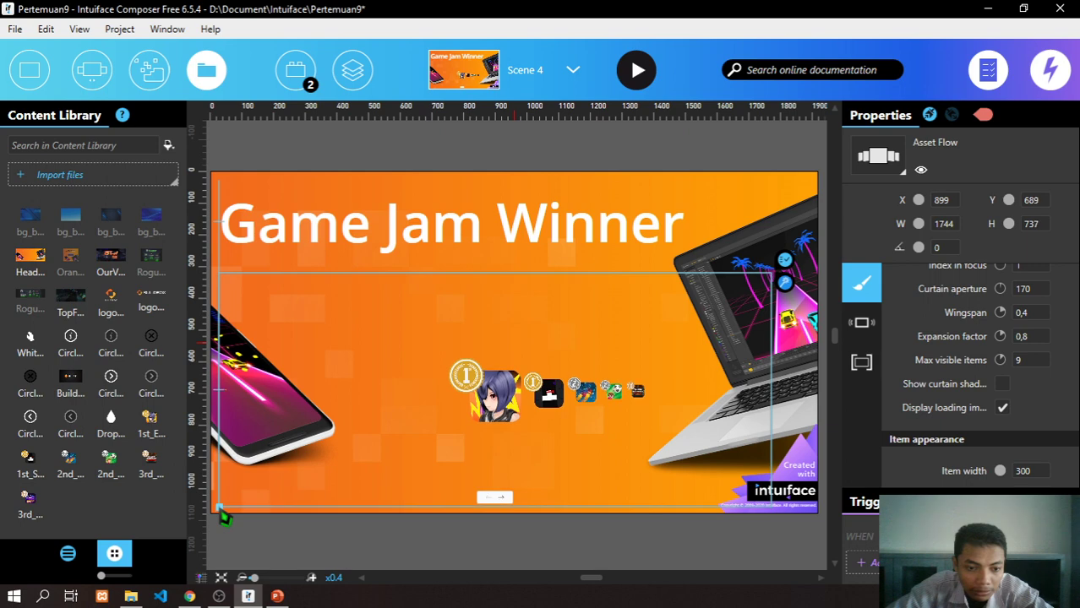
left_click_drag(776, 522, 816, 520)
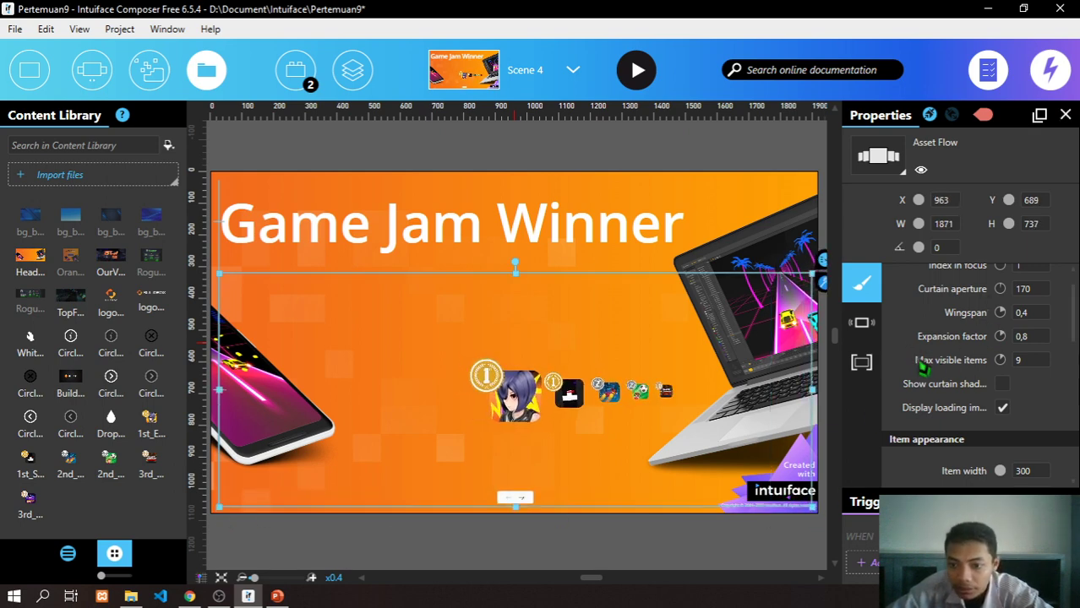
- Enable Autoscroll, drag and drop of items, and Tap item to open for the Asset Flow
scroll(921, 365, "up", 1)
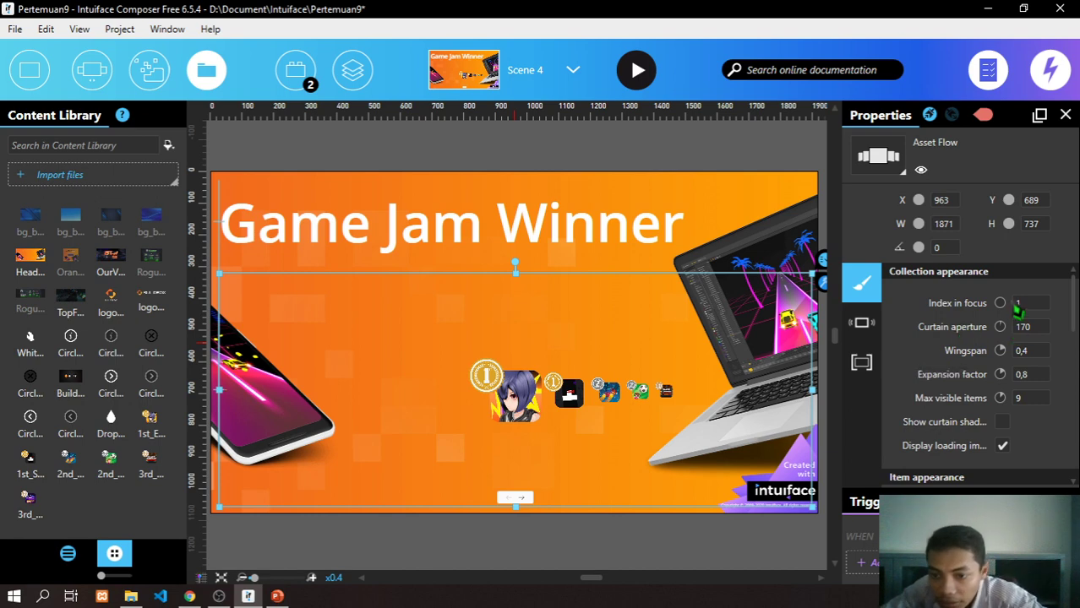
scroll(912, 396, "down", 7)
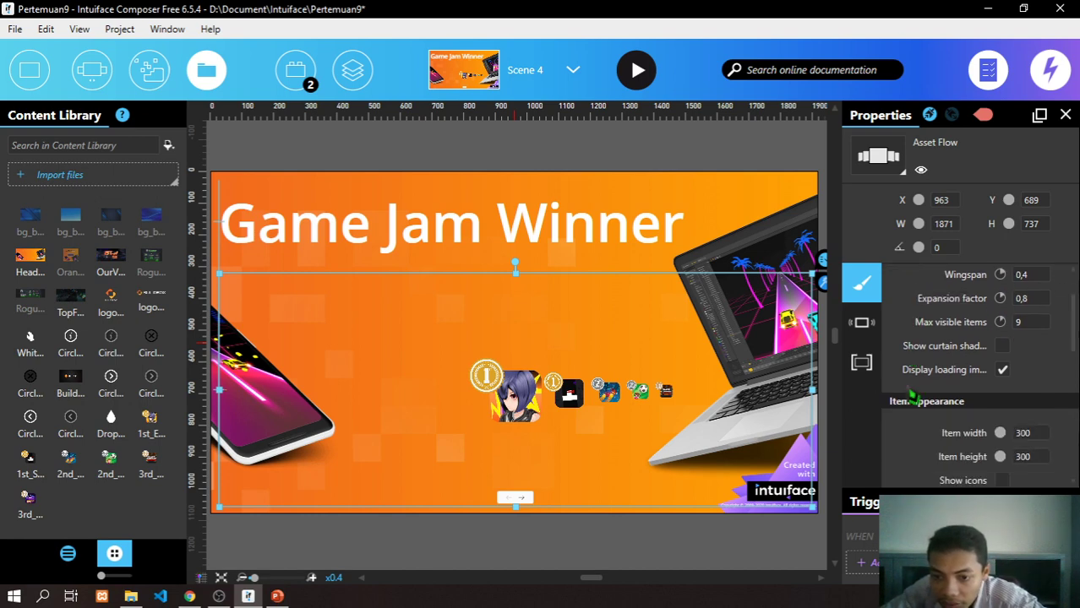
scroll(912, 410, "down", 1)
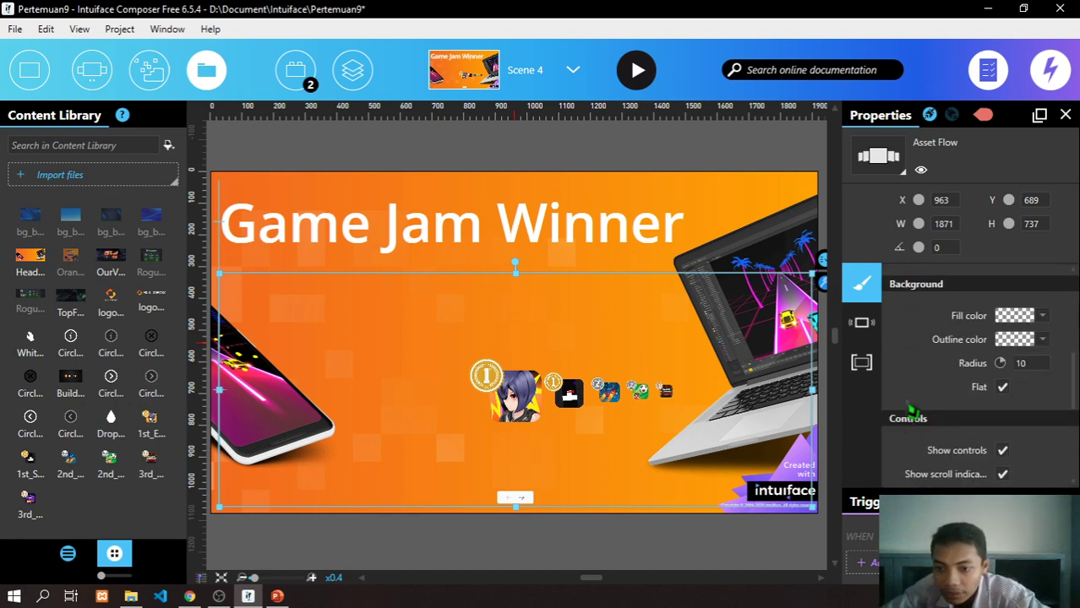
scroll(902, 411, "down", 6)
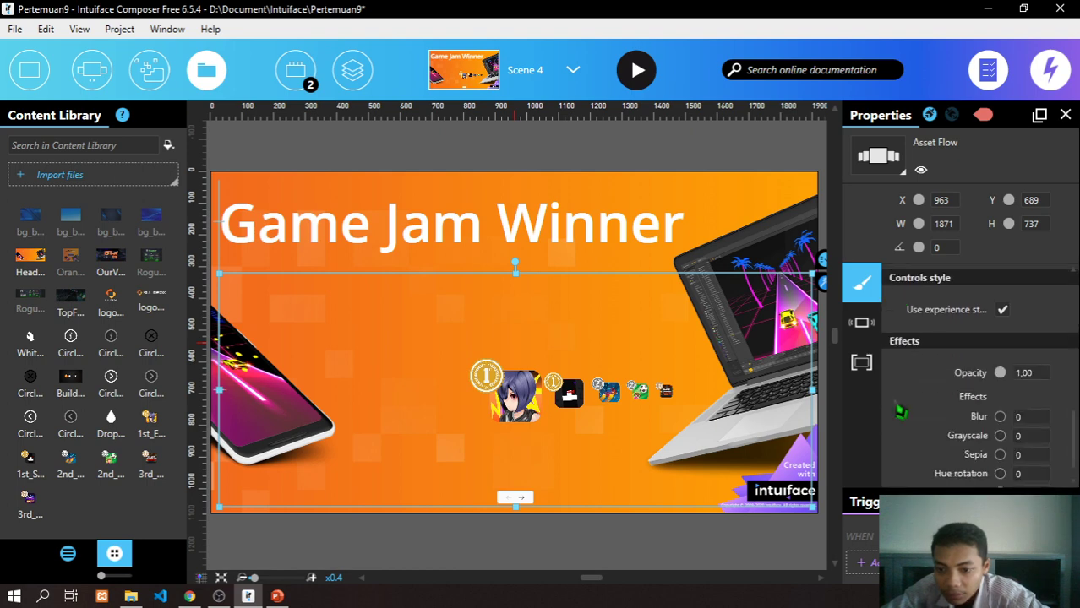
left_click(861, 322)
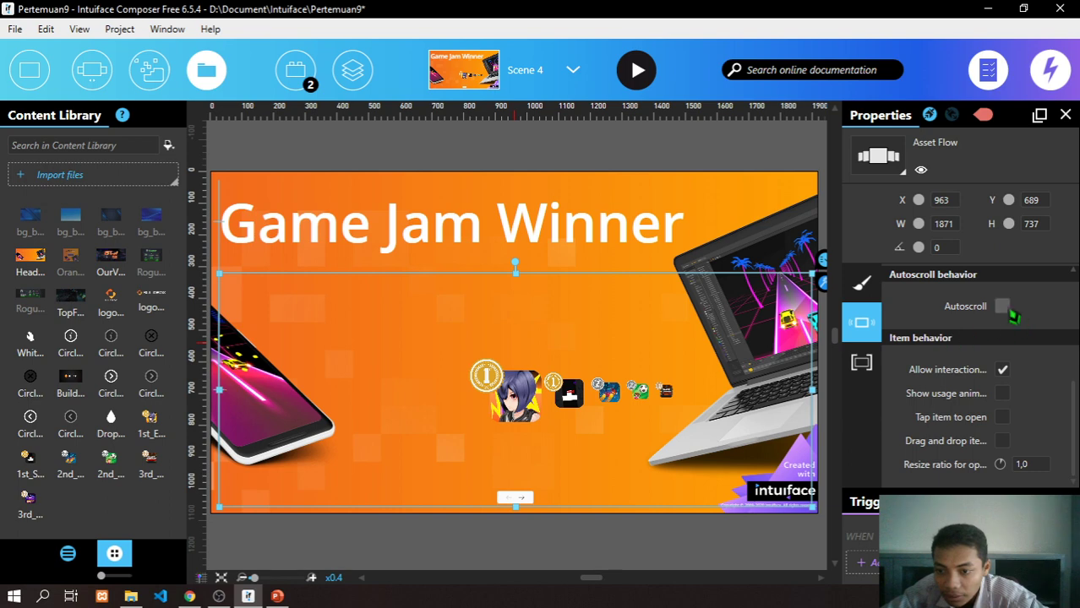
left_click(1002, 306)
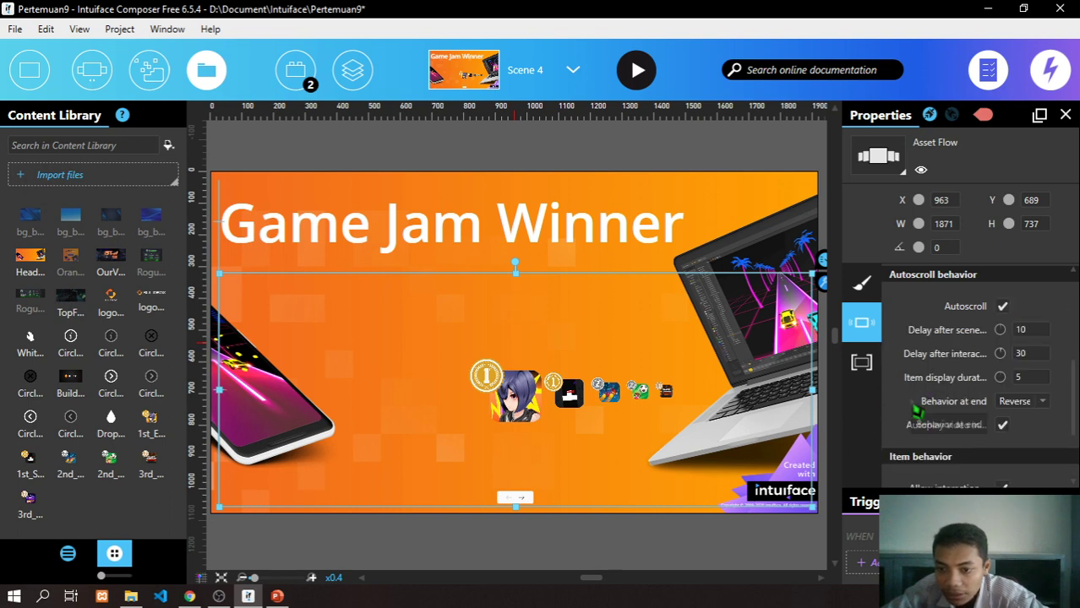
scroll(904, 418, "down", 2)
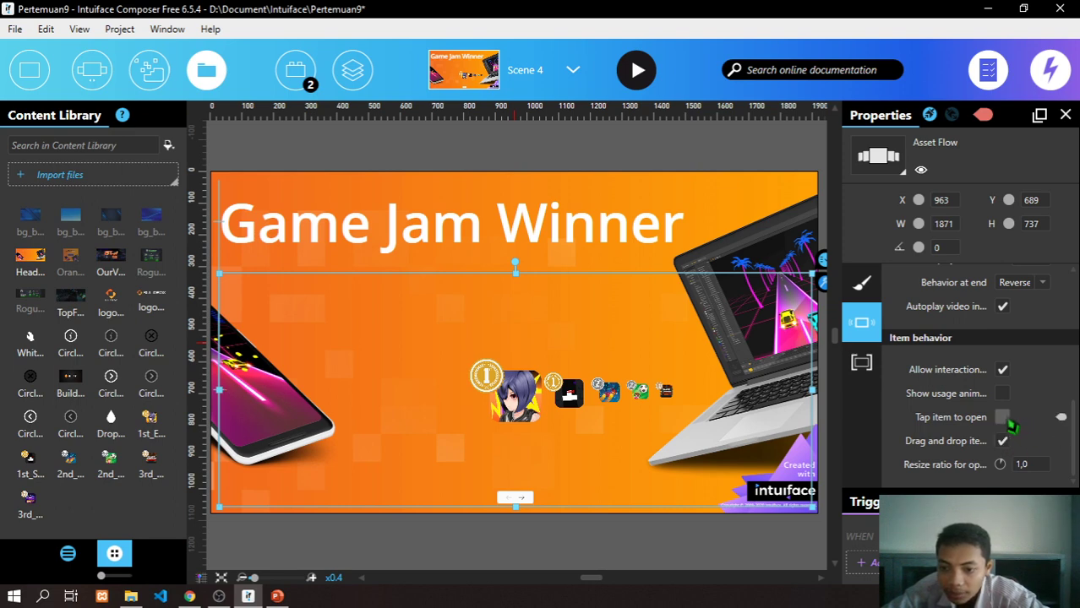
left_click(1004, 417)
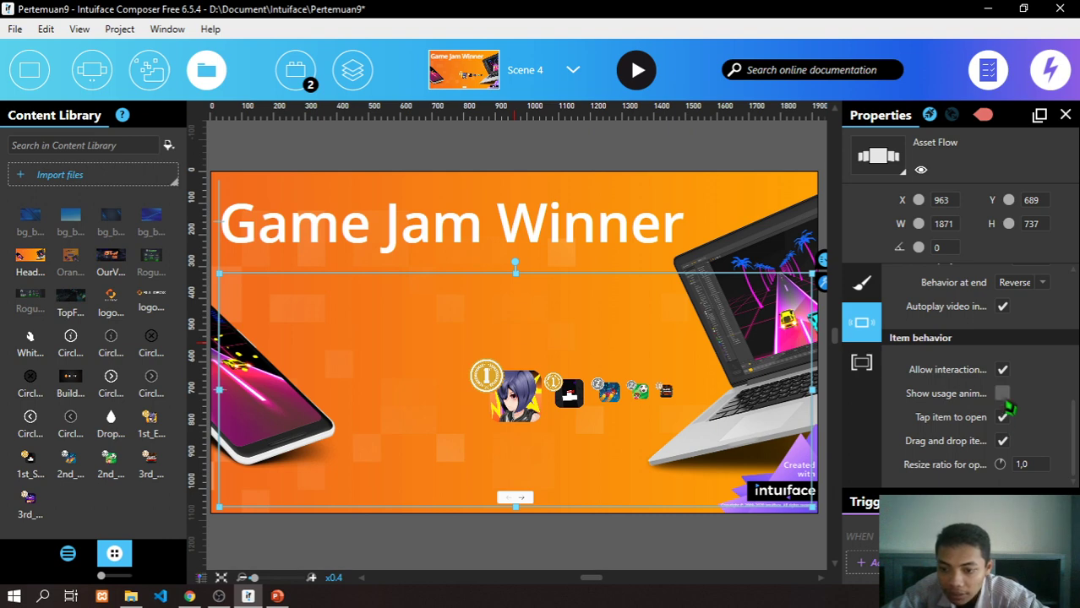
- Examine the Asset Flow's collection behavior settings, including scrolling, recenter times and elasticity
scroll(996, 404, "up", 4)
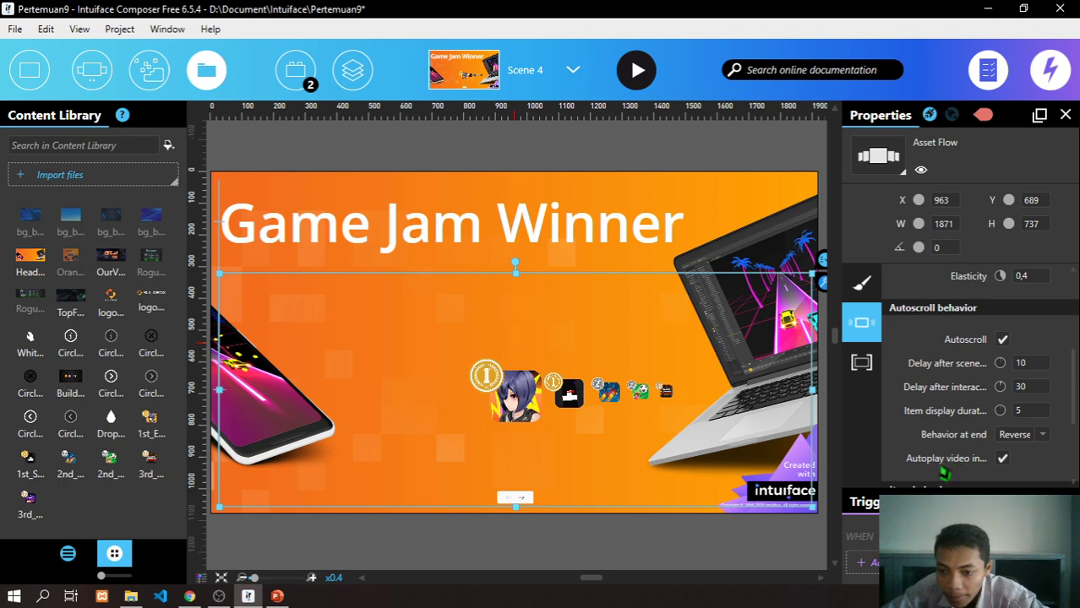
scroll(915, 396, "up", 2)
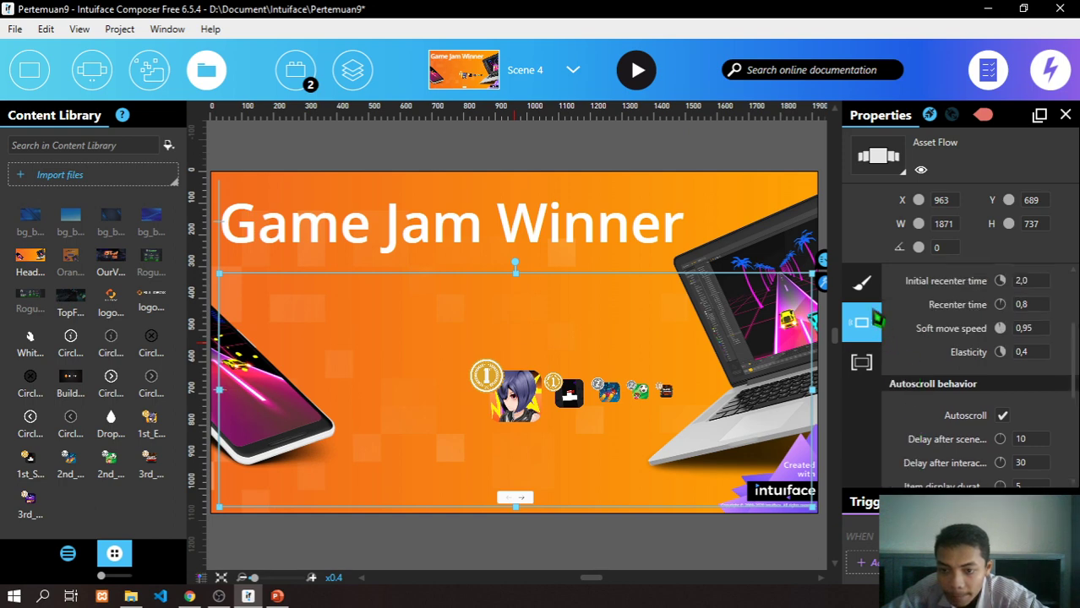
scroll(919, 369, "up", 3)
scroll(920, 392, "up", 1)
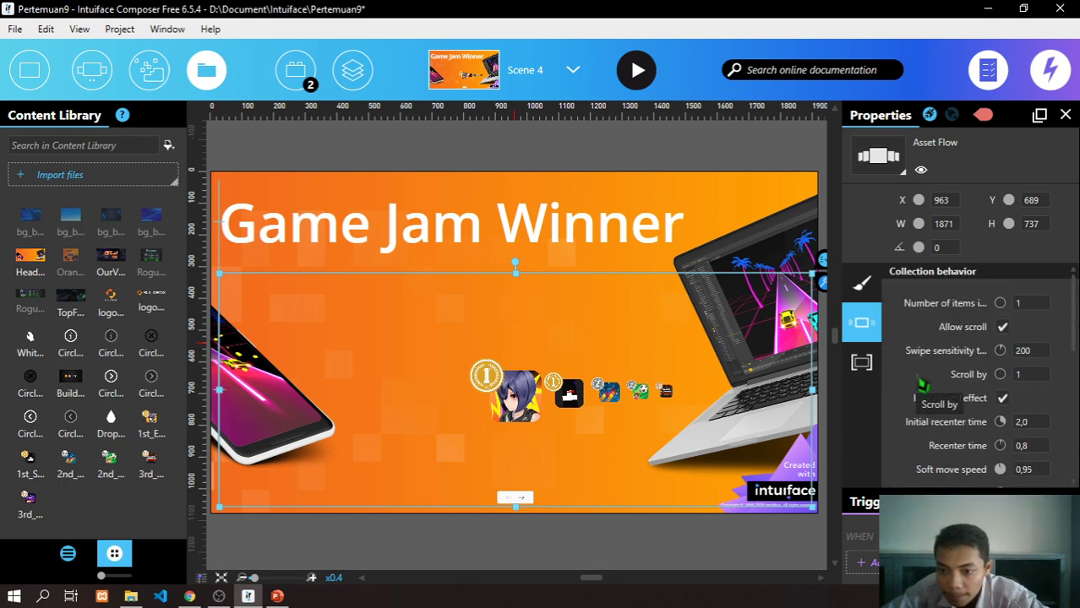
scroll(912, 380, "down", 2)
left_click(873, 371)
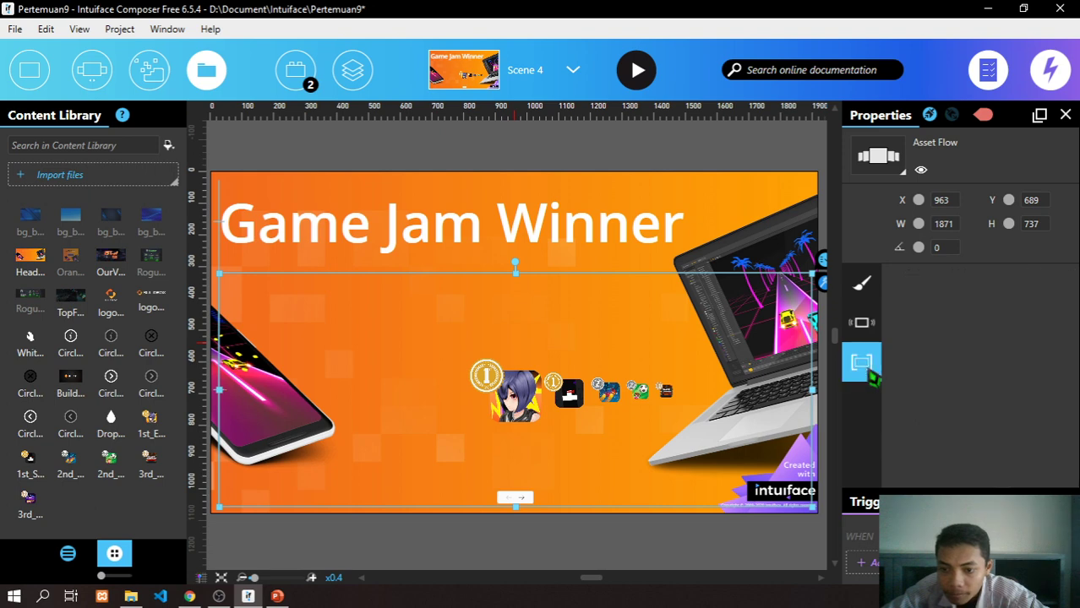
- Enlarge the Asset Flow's items to a width of 690 and a height of 517
left_click(870, 296)
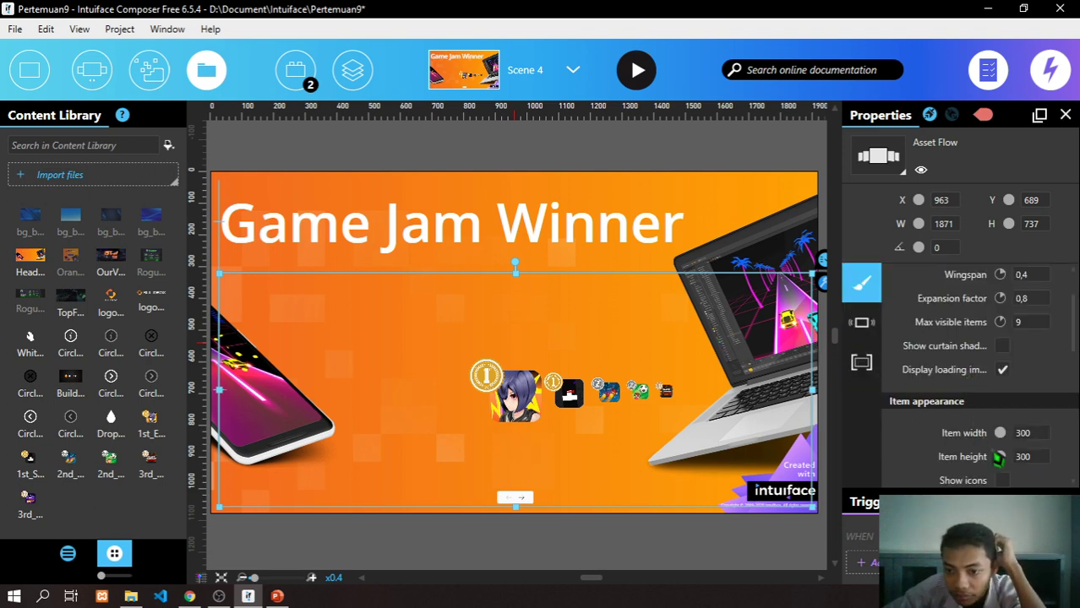
scroll(1029, 441, "down", 1)
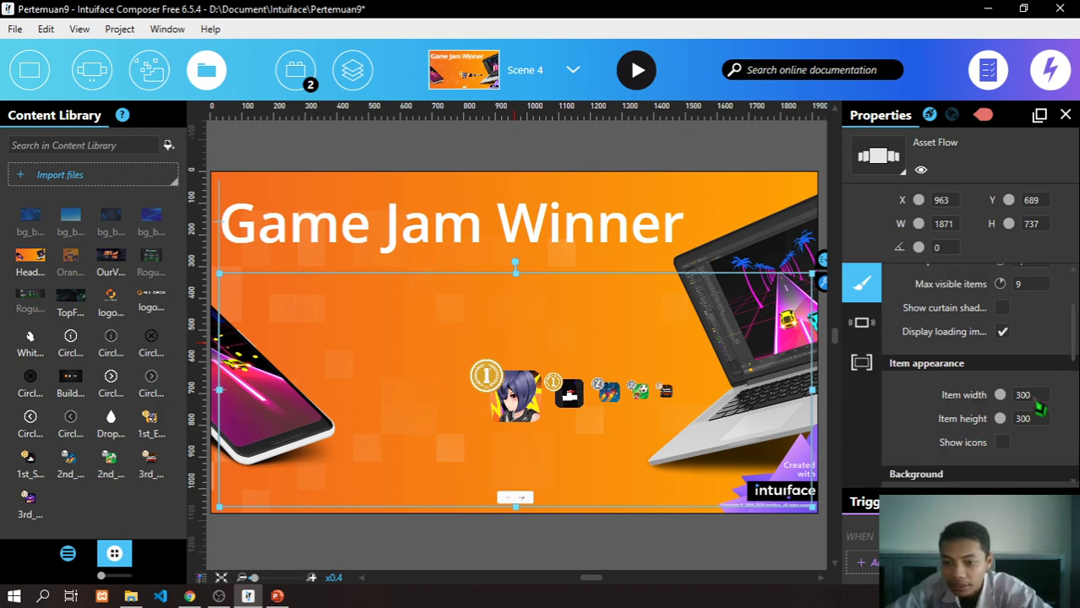
left_click_drag(1006, 406, 1074, 409)
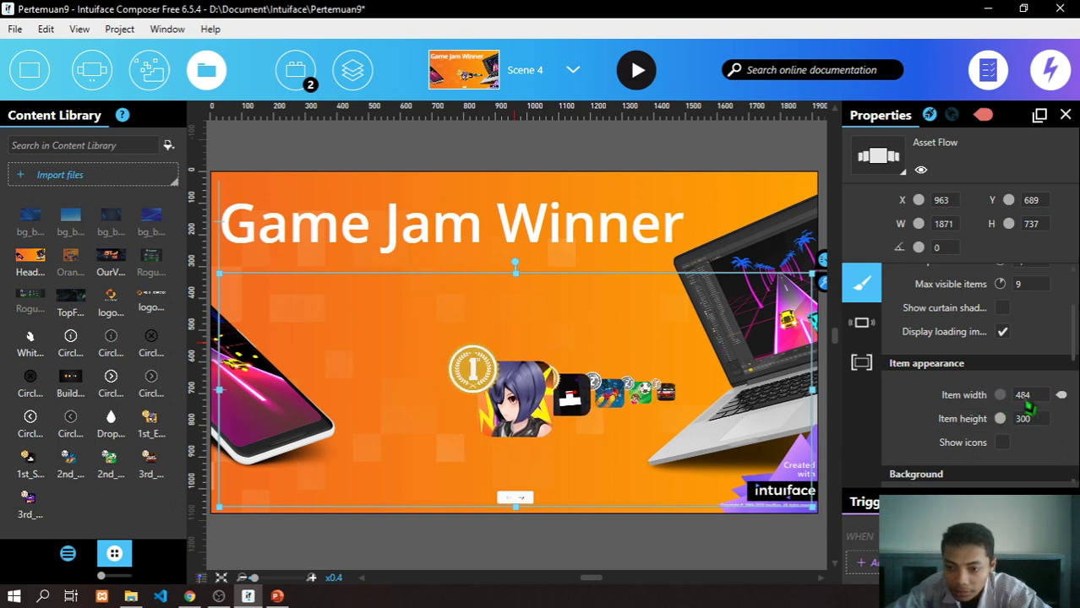
left_click_drag(1009, 406, 976, 406)
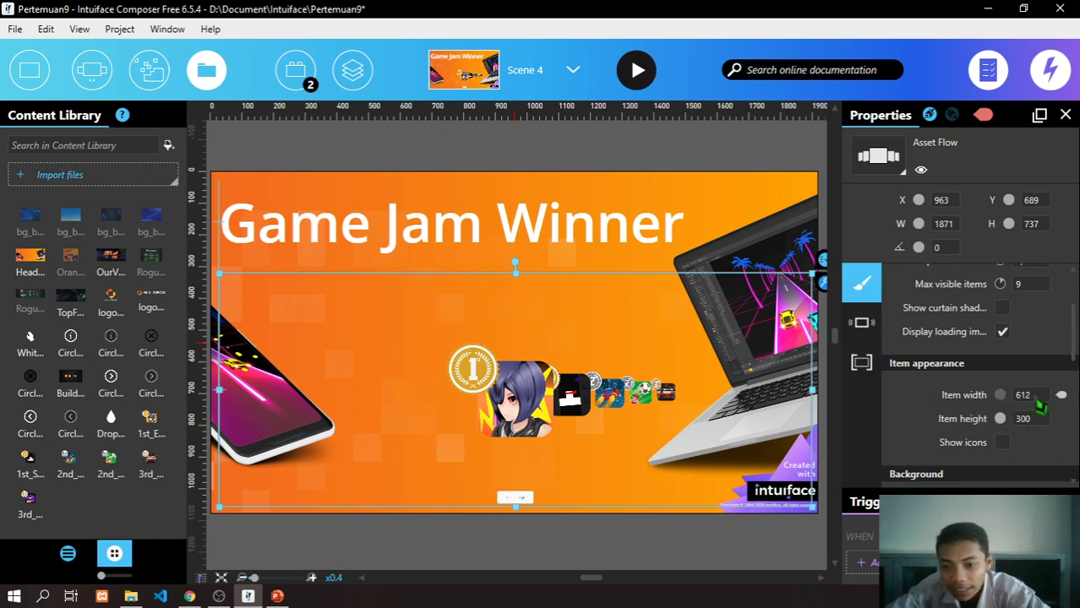
left_click_drag(1003, 428, 1063, 426)
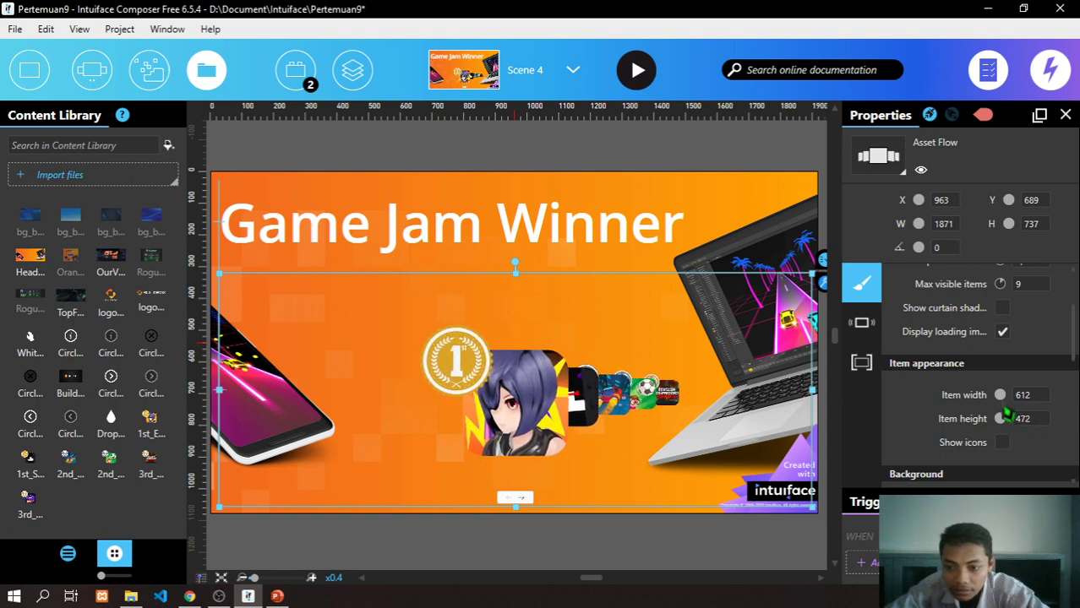
left_click_drag(999, 395, 1060, 398)
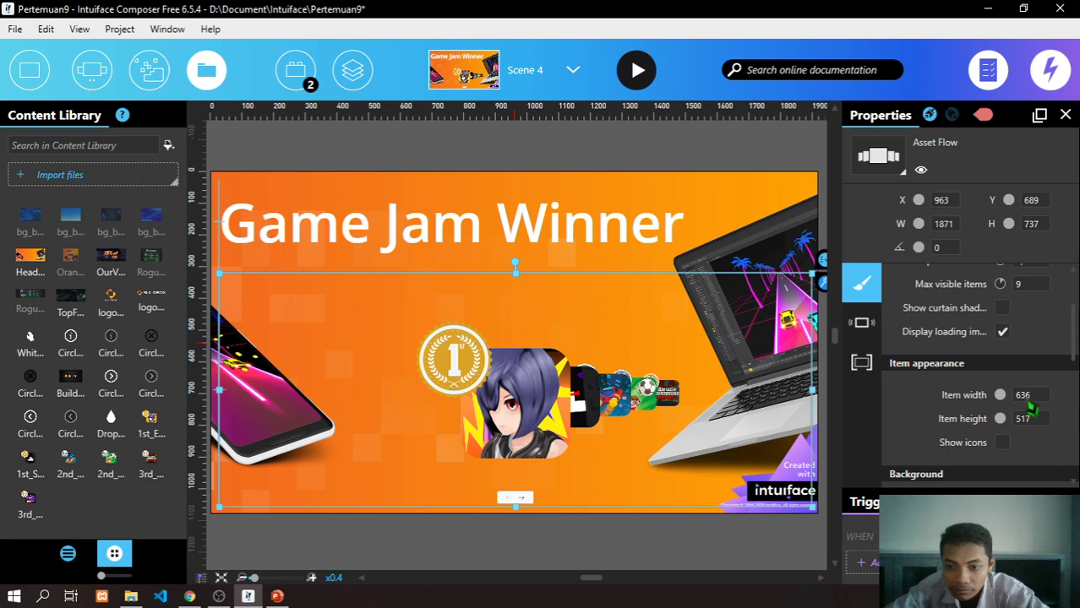
left_click_drag(1013, 406, 1056, 397)
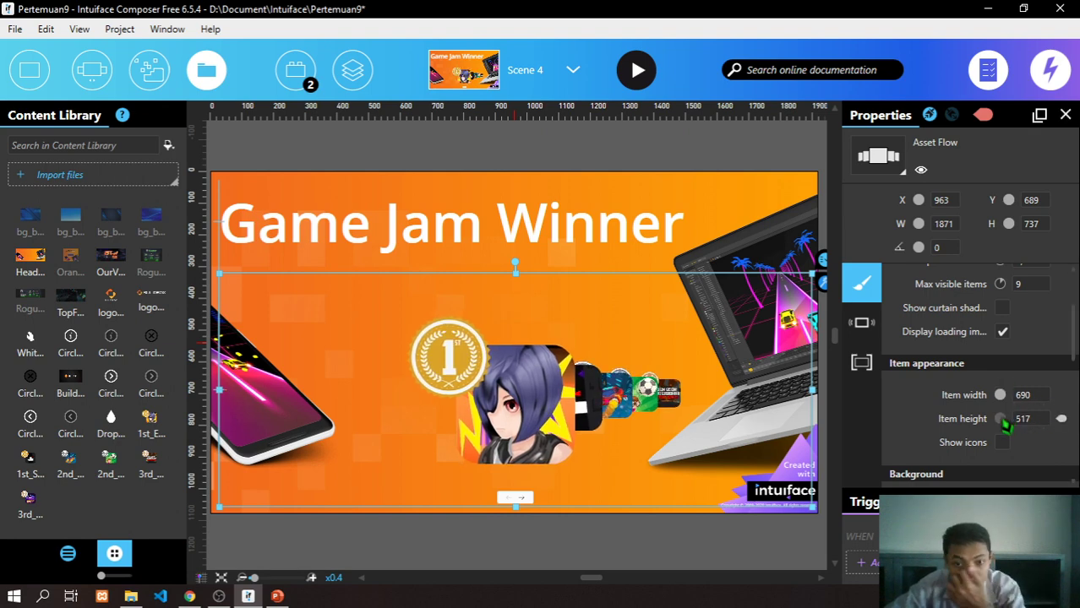
- Set the Asset Flow's curtain aperture to 430, wingspan to 1,1, expansion factor to 1,0 and max visible items to 13, and show curtain shadows
scroll(952, 387, "up", 3)
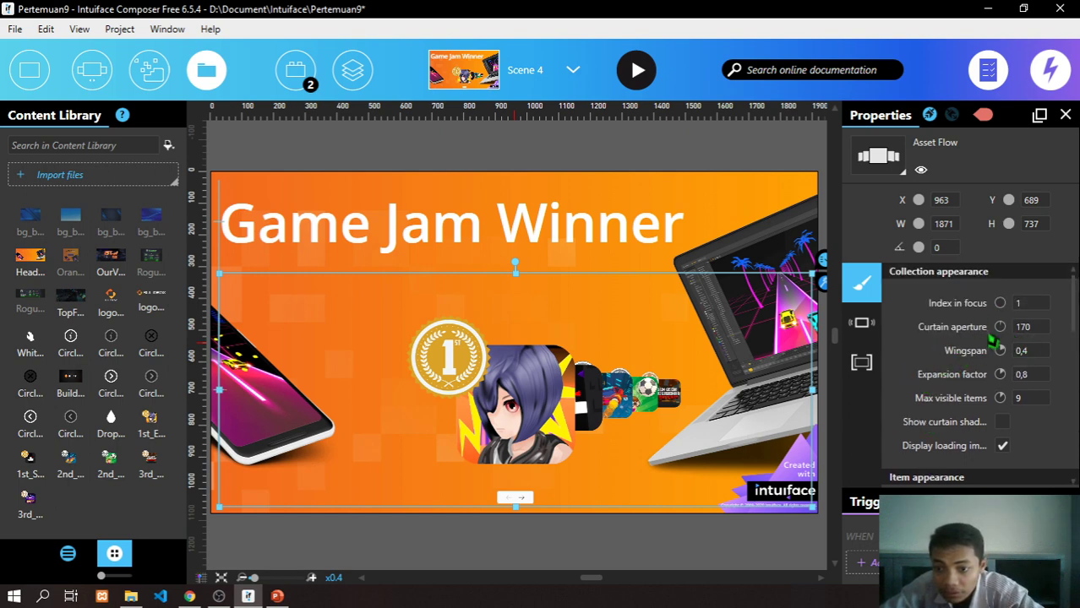
left_click_drag(1001, 335, 1042, 345)
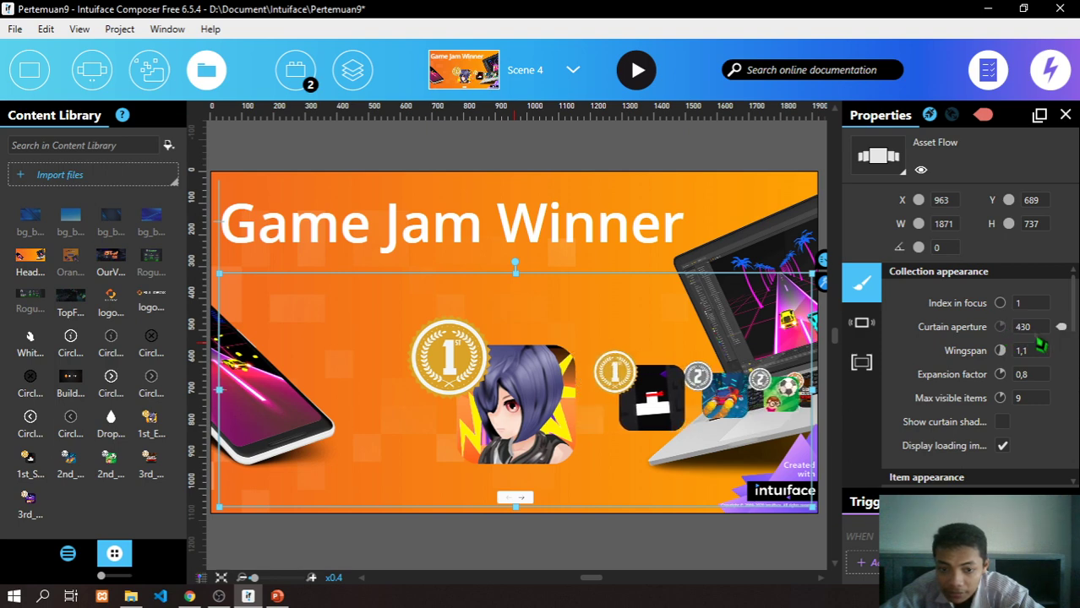
left_click_drag(1006, 382, 1009, 384)
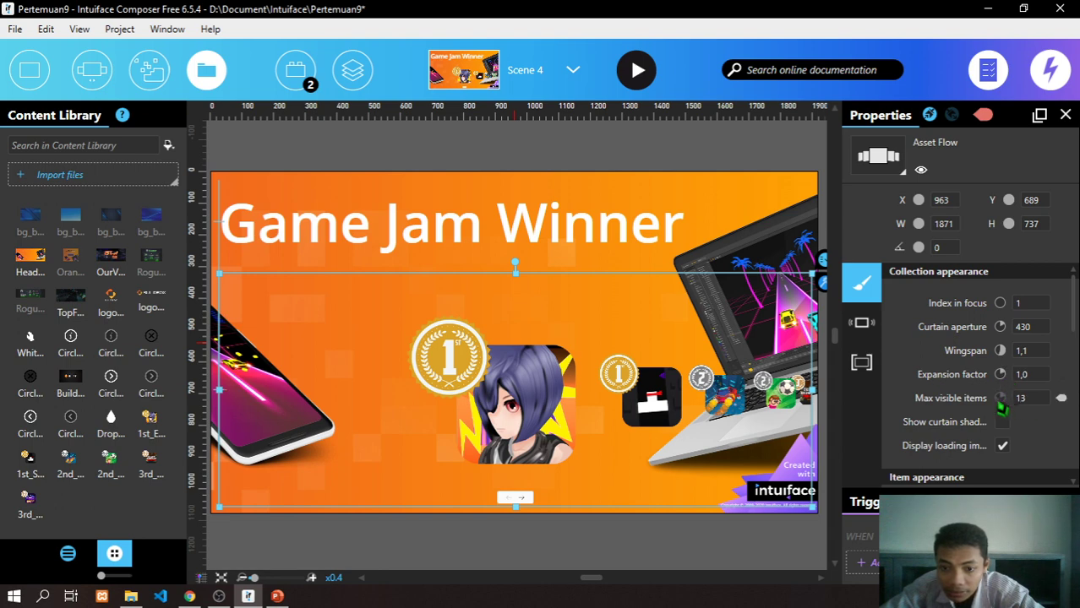
left_click_drag(1002, 408, 999, 409)
left_click(1003, 422)
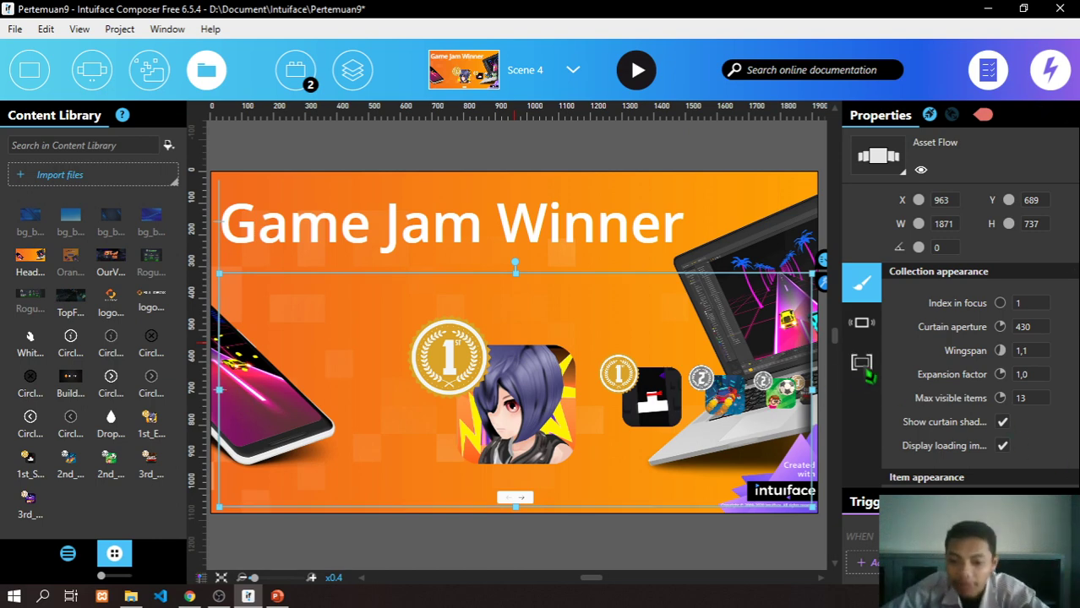
- Review the Asset Flow's remaining appearance settings and preview the Game Jam Winner scene in play mode, closing the preview
scroll(920, 456, "down", 3)
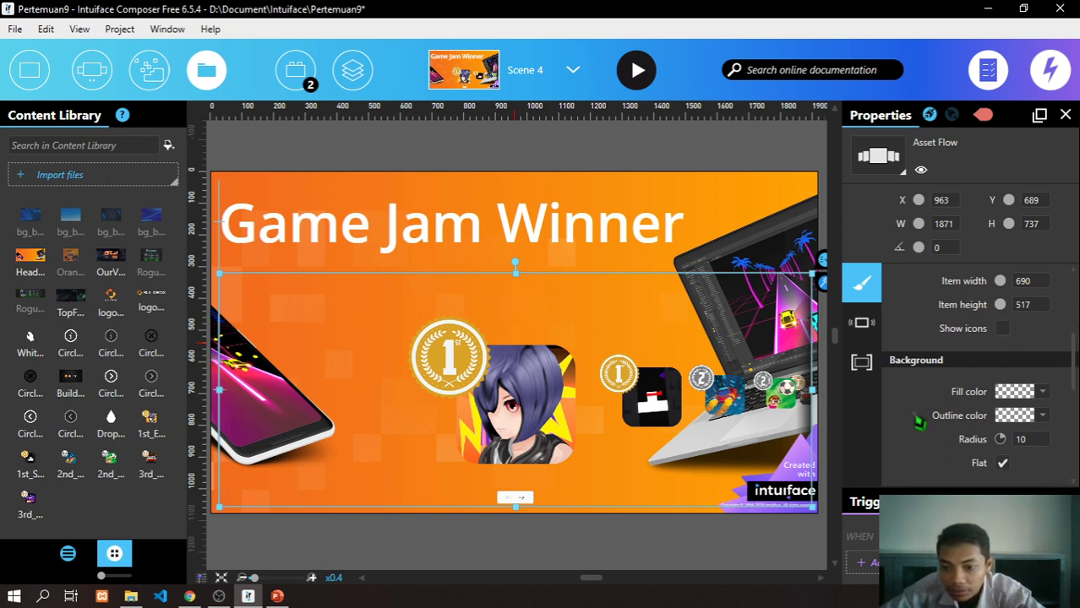
scroll(919, 422, "down", 1)
scroll(919, 421, "down", 1)
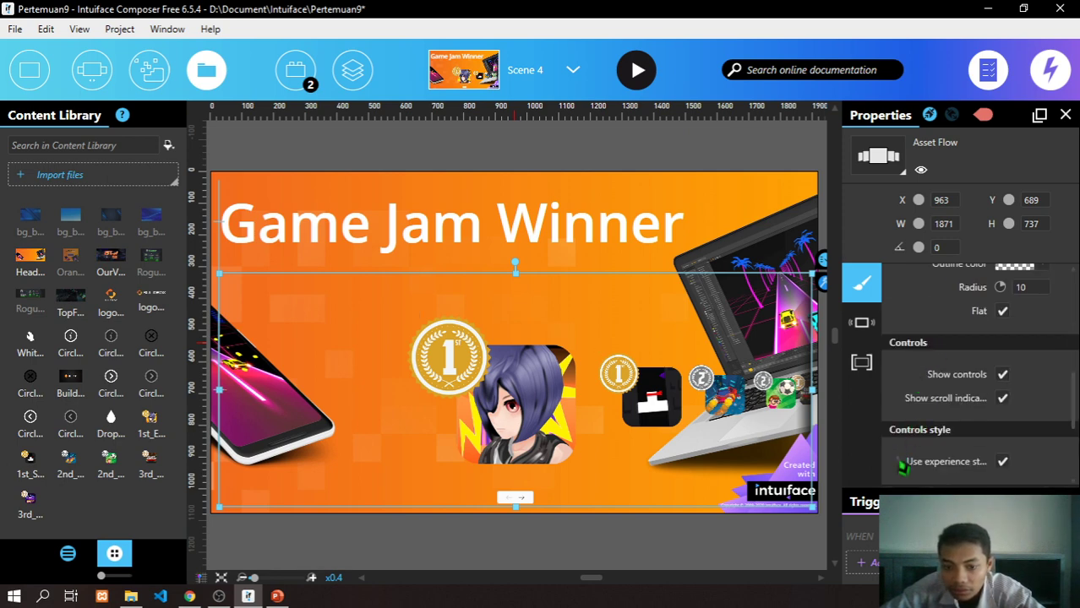
scroll(894, 437, "down", 2)
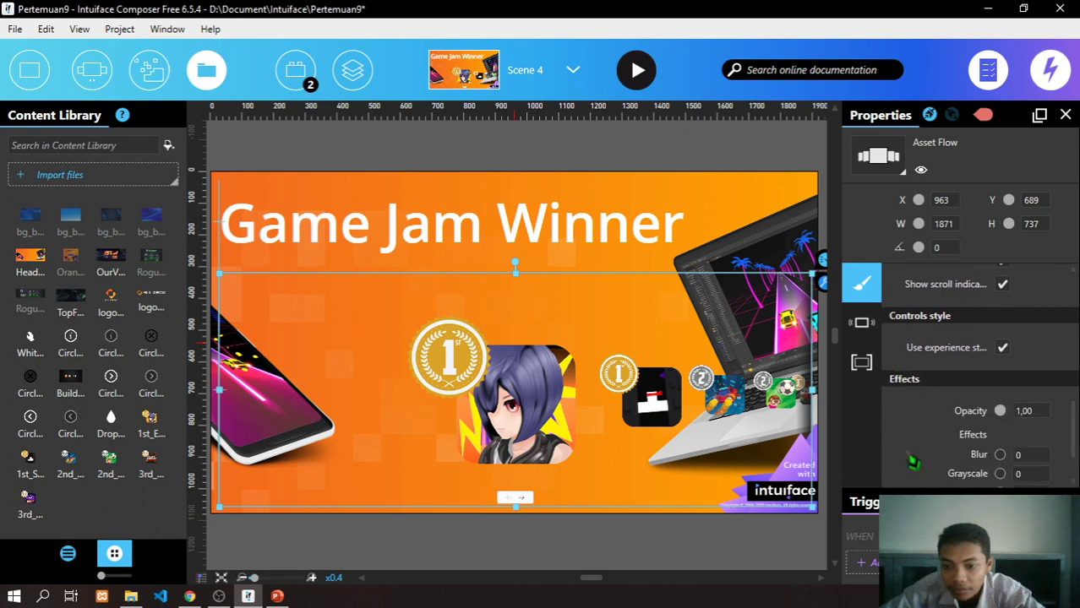
left_click(636, 71)
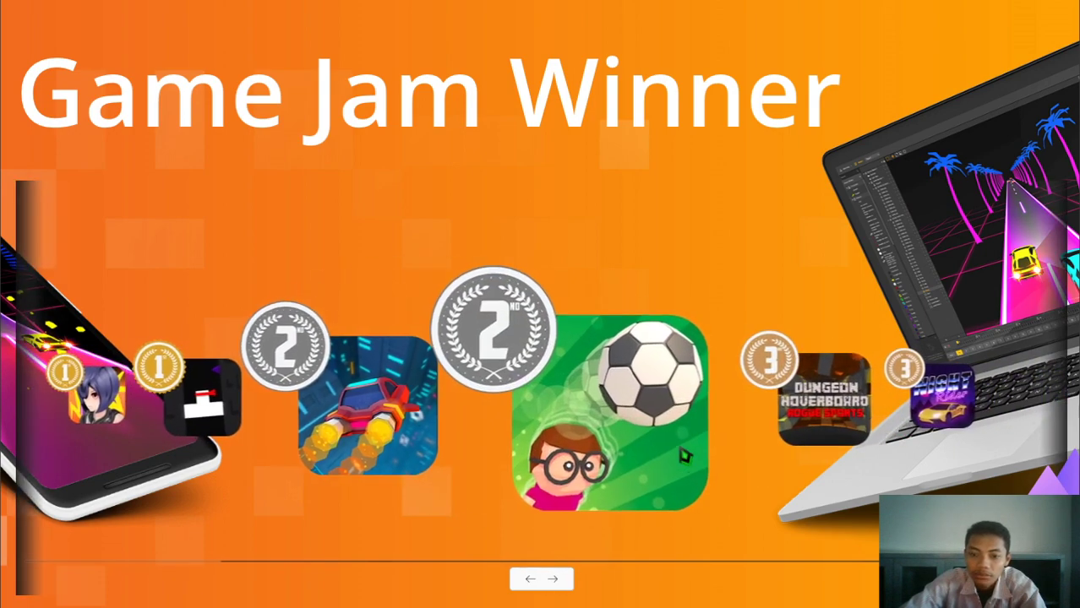
key("Escape")
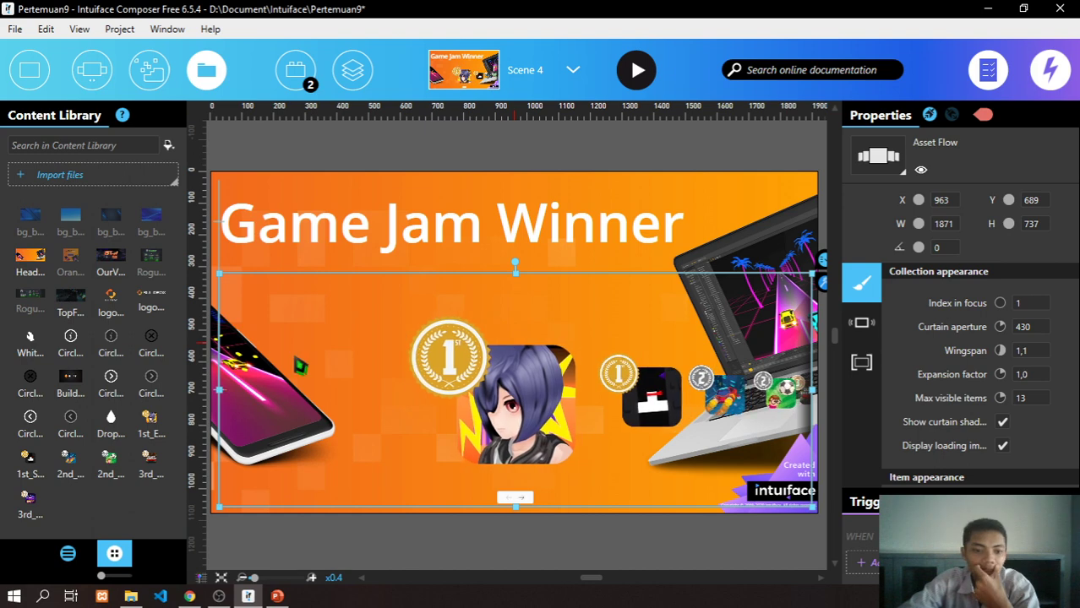
- Switch to File Explorer and examine the images in the Games, Game Love and Game of Day folders
mouse_move(213, 599)
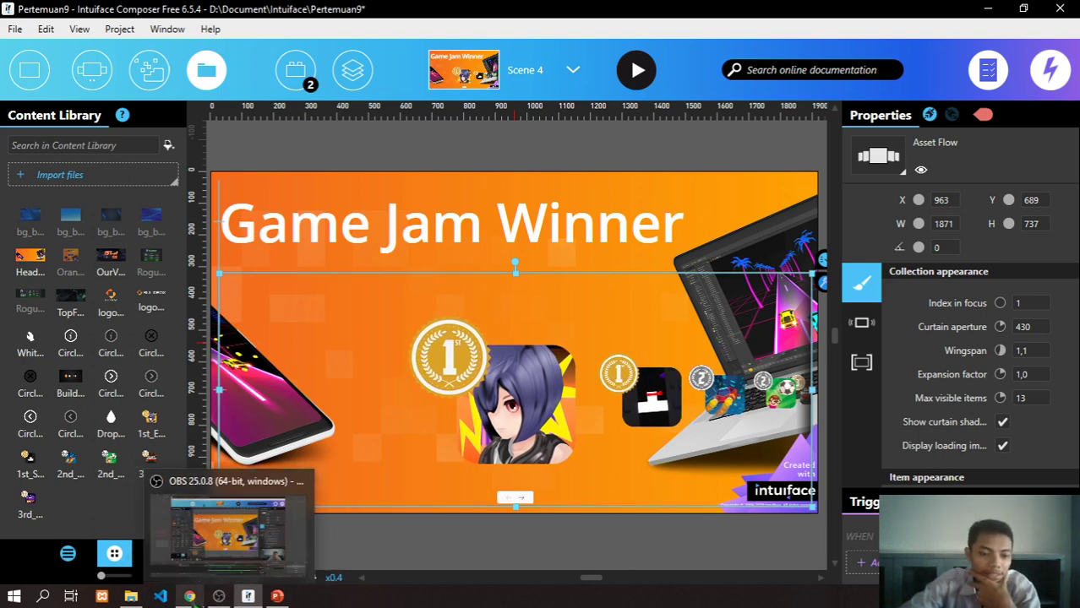
left_click(131, 597)
left_click(503, 429)
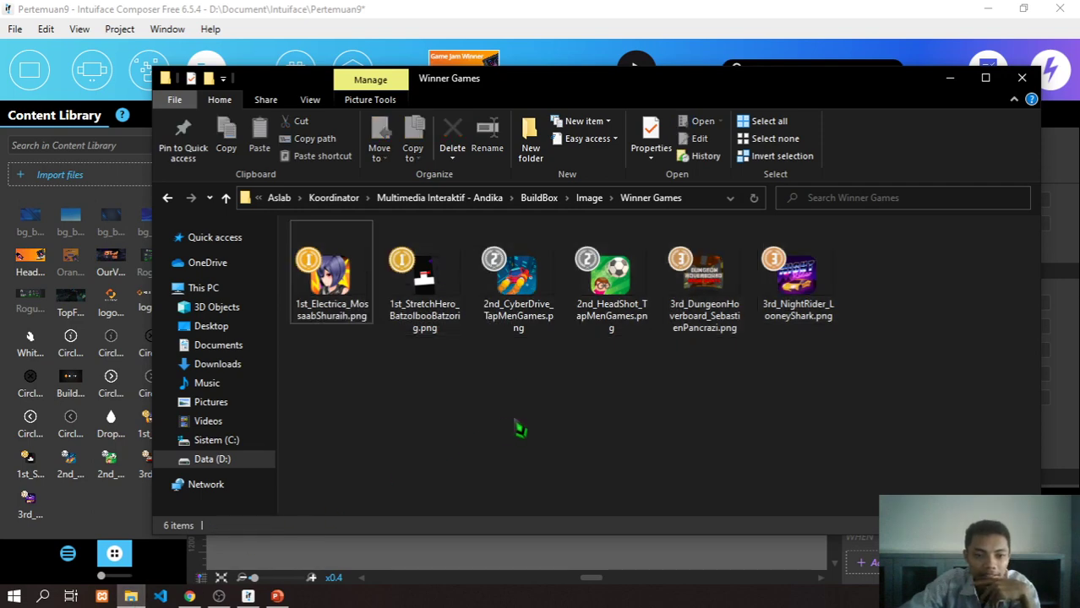
key("BackSpace")
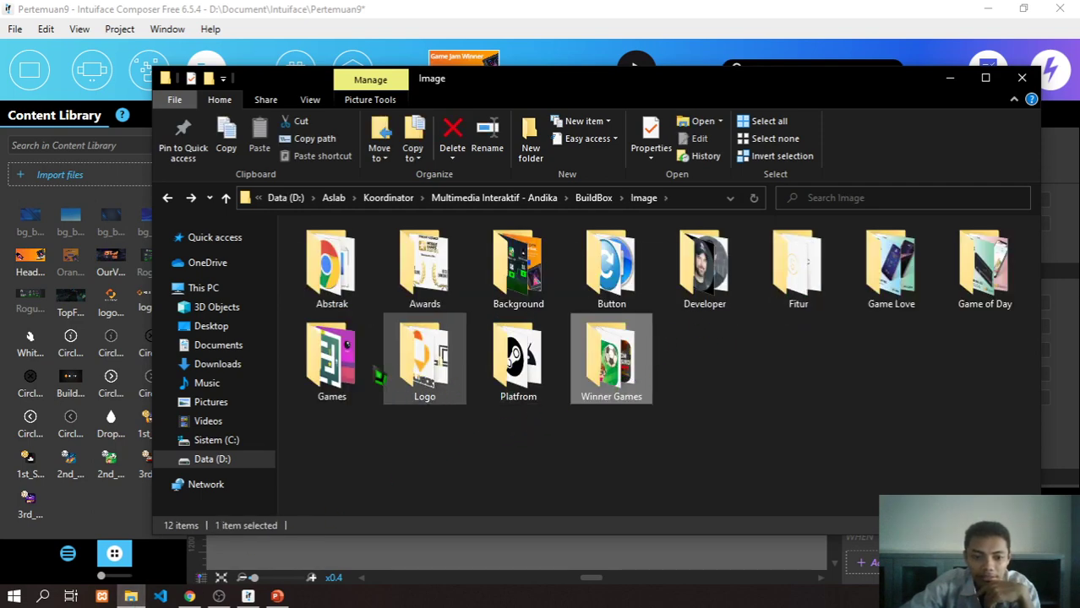
left_click(342, 387)
double_click(342, 387)
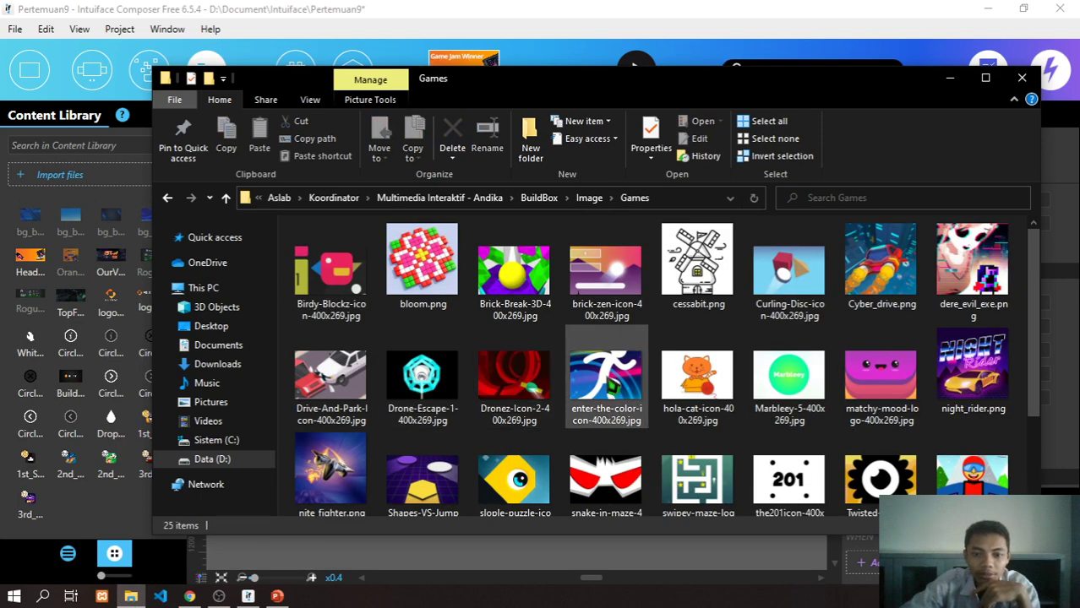
scroll(607, 384, "down", 2)
key("BackSpace")
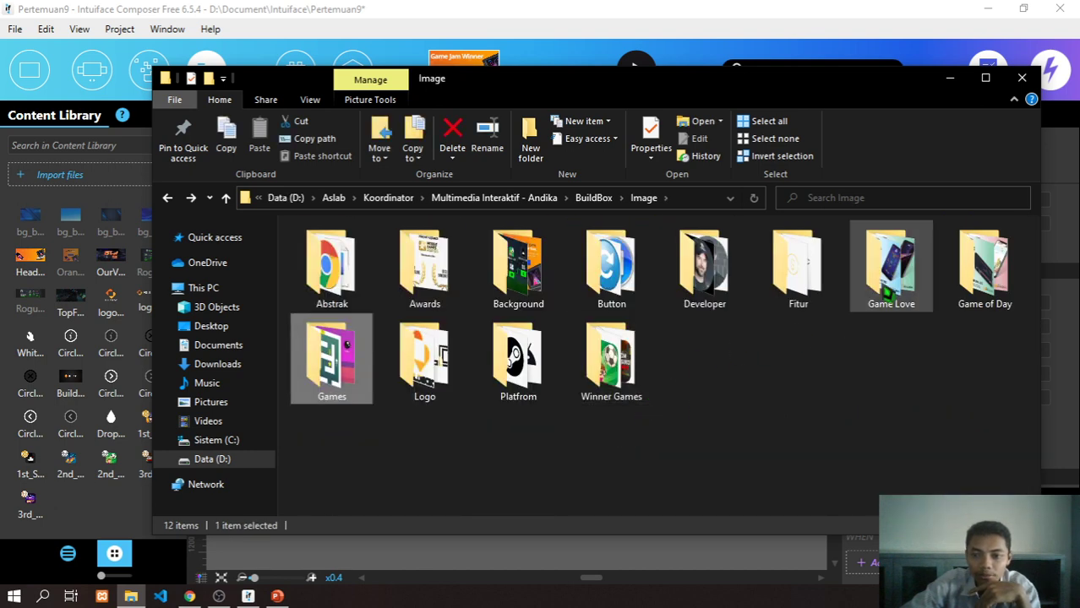
double_click(891, 283)
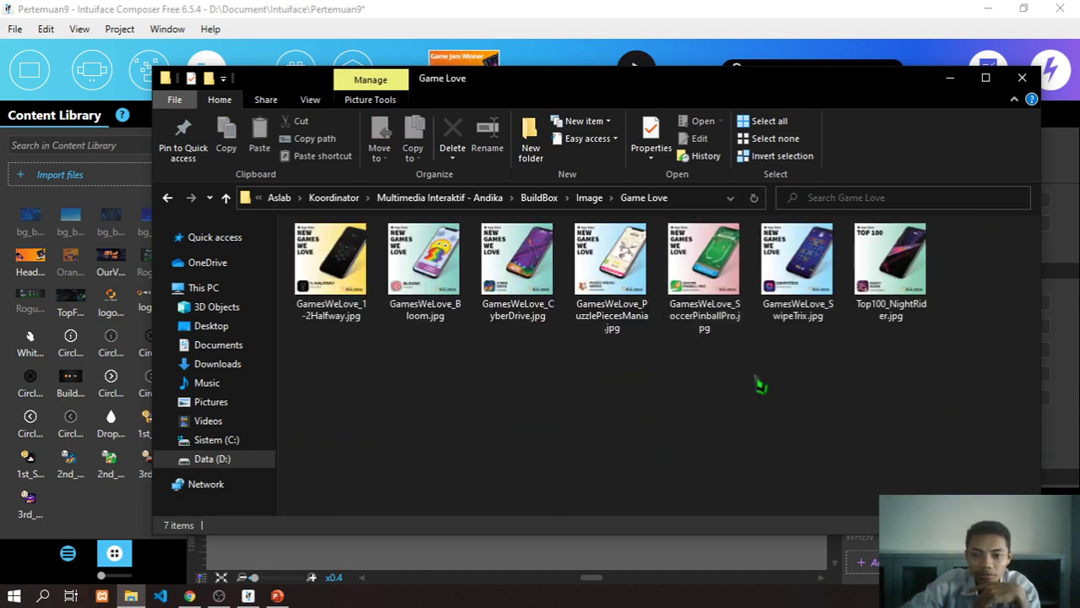
key("BackSpace")
left_click(957, 274)
double_click(957, 275)
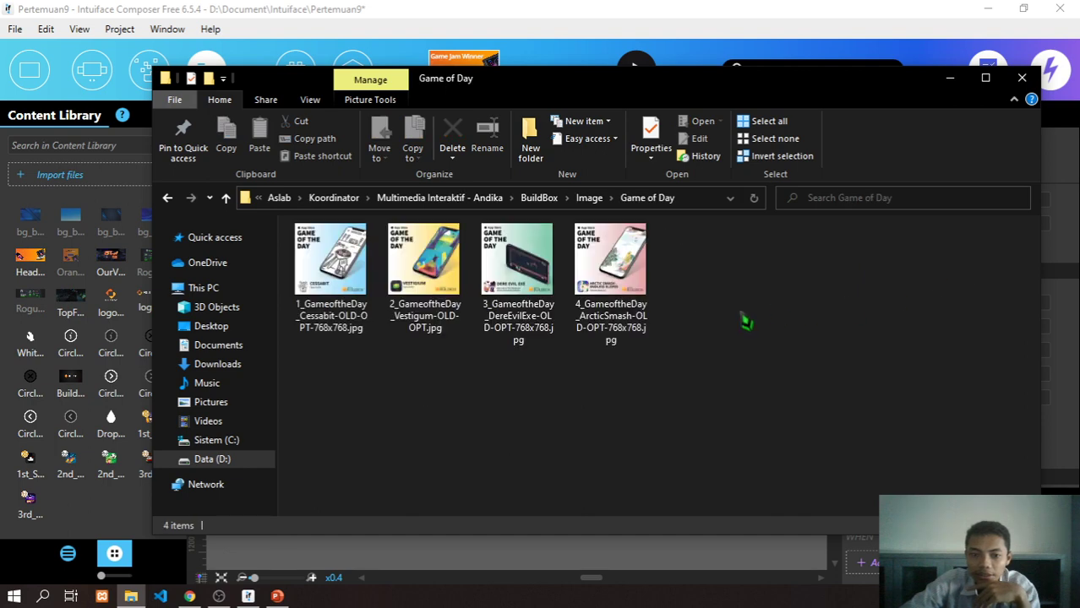
key("BackSpace")
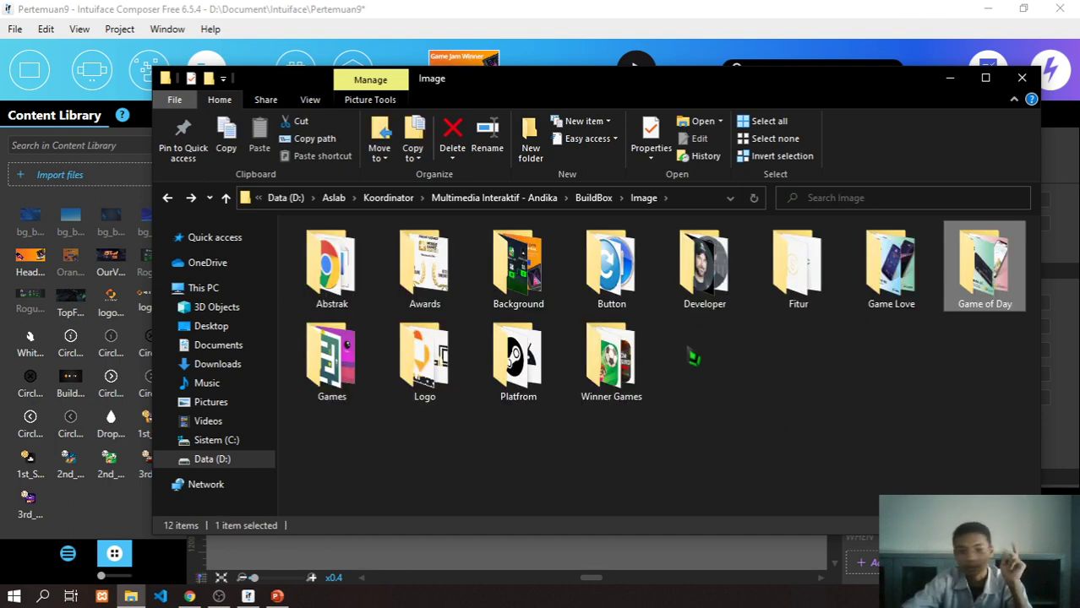
- Switch back to Intuiface Composer and save the Pertemuan9 project
left_click(580, 59)
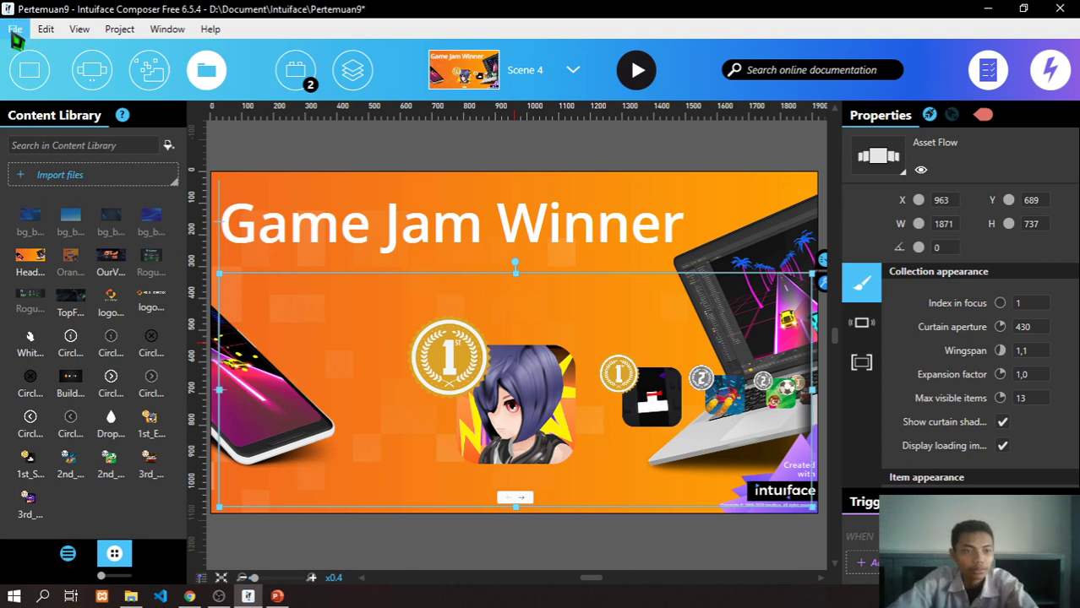
left_click(16, 29)
left_click(59, 116)
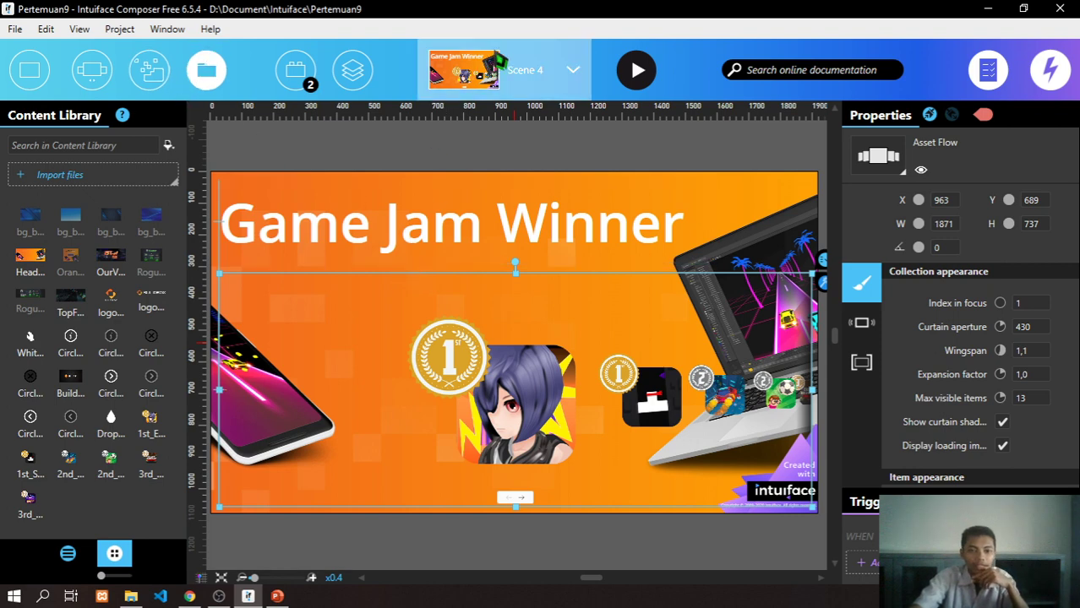
- Open Scene 1 and look over the list of scenes in the presentation
left_click(548, 77)
left_click_drag(490, 157, 517, 150)
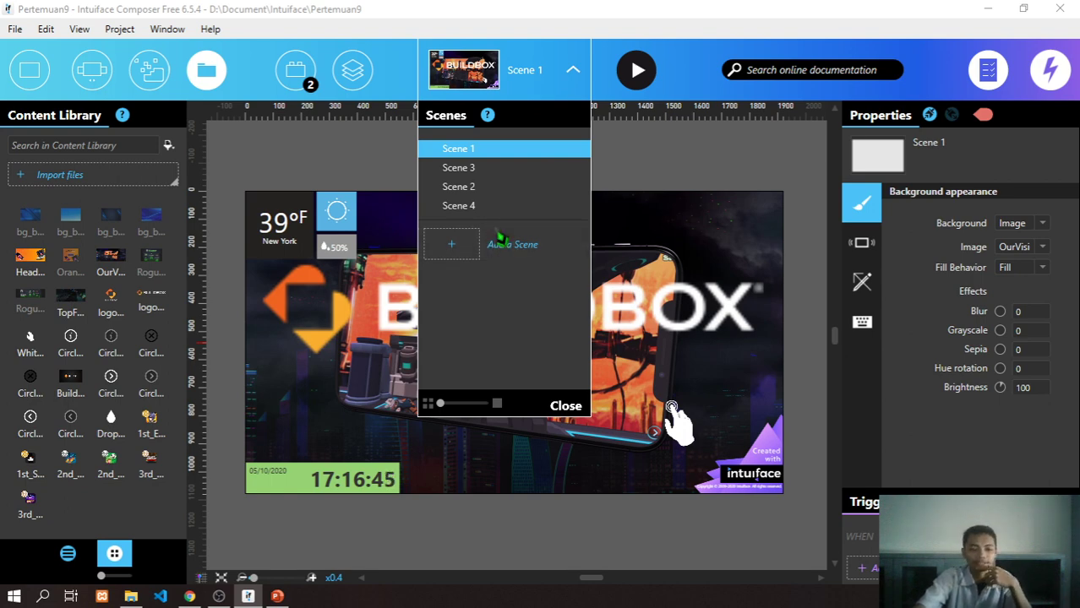
left_click_drag(499, 184, 495, 239)
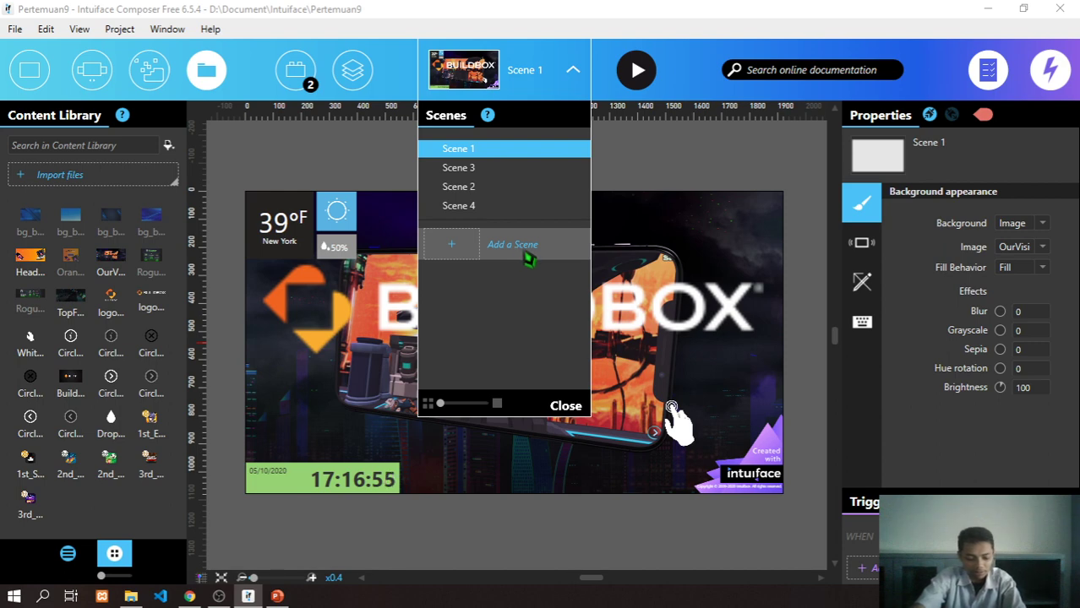
mouse_move(496, 186)
left_mouse_down()
mouse_move(497, 195)
mouse_move(496, 186)
left_mouse_up()
left_click_drag(499, 168, 501, 184)
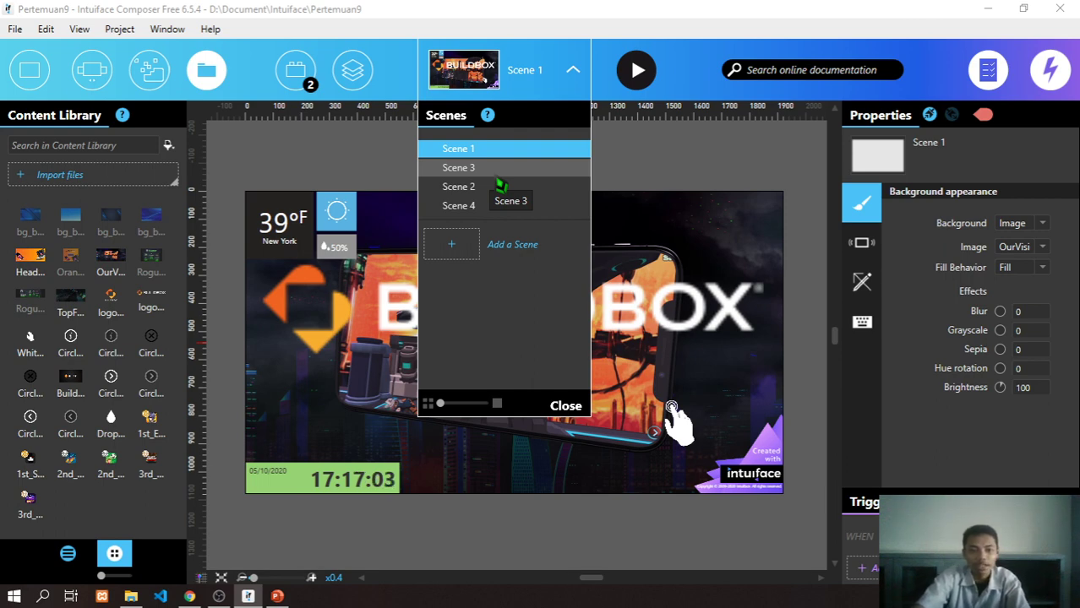
left_click_drag(500, 184, 500, 184)
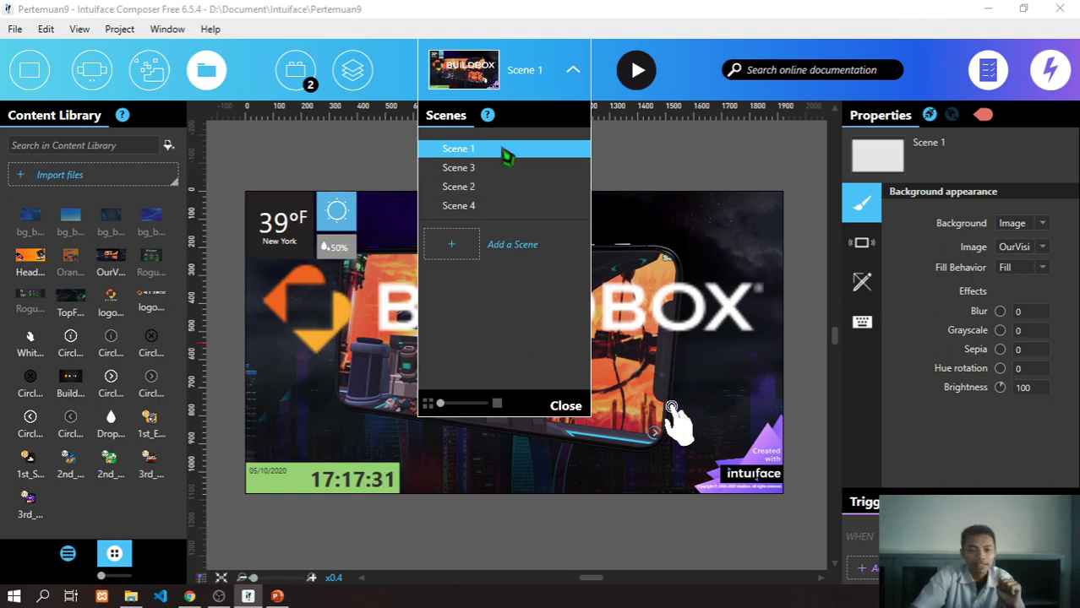
- Check the BuildBox image folders in File Explorer, and look through Composer's available design accelerators, collections and assets
left_click(131, 597)
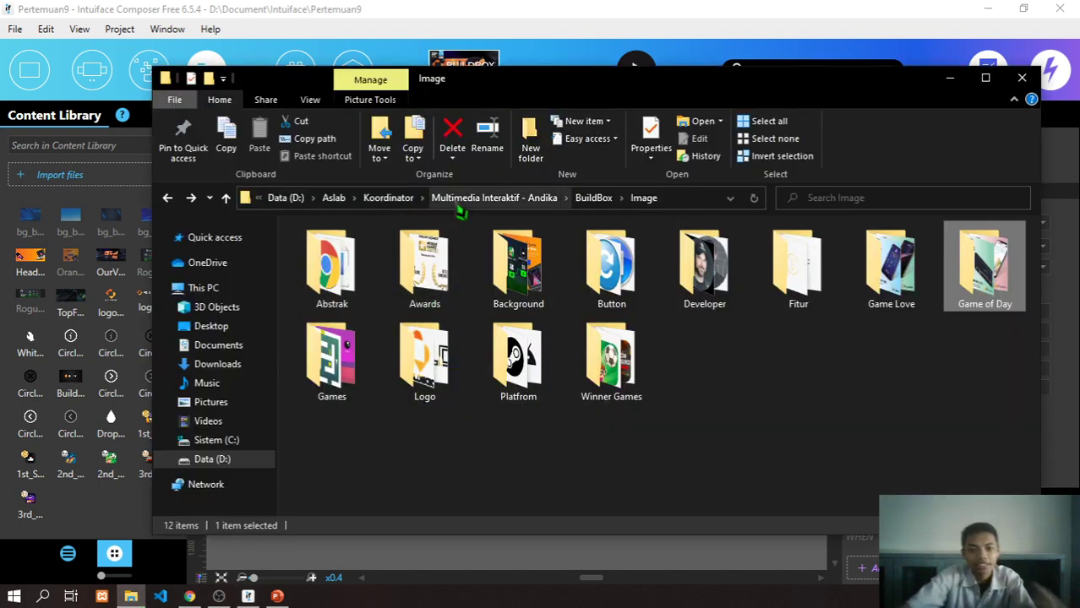
key("alt+Tab")
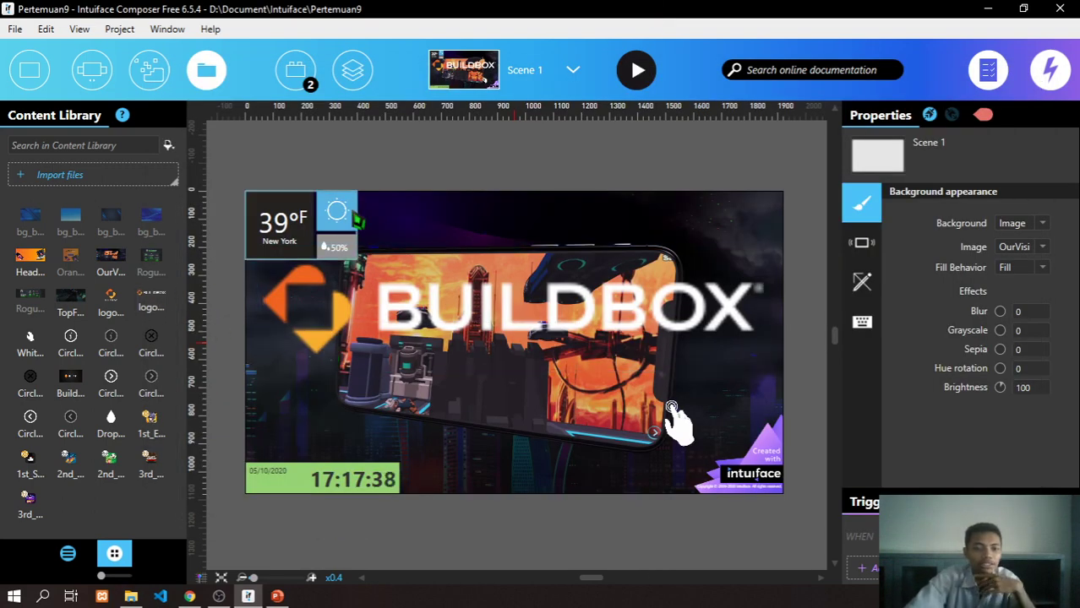
left_click(149, 71)
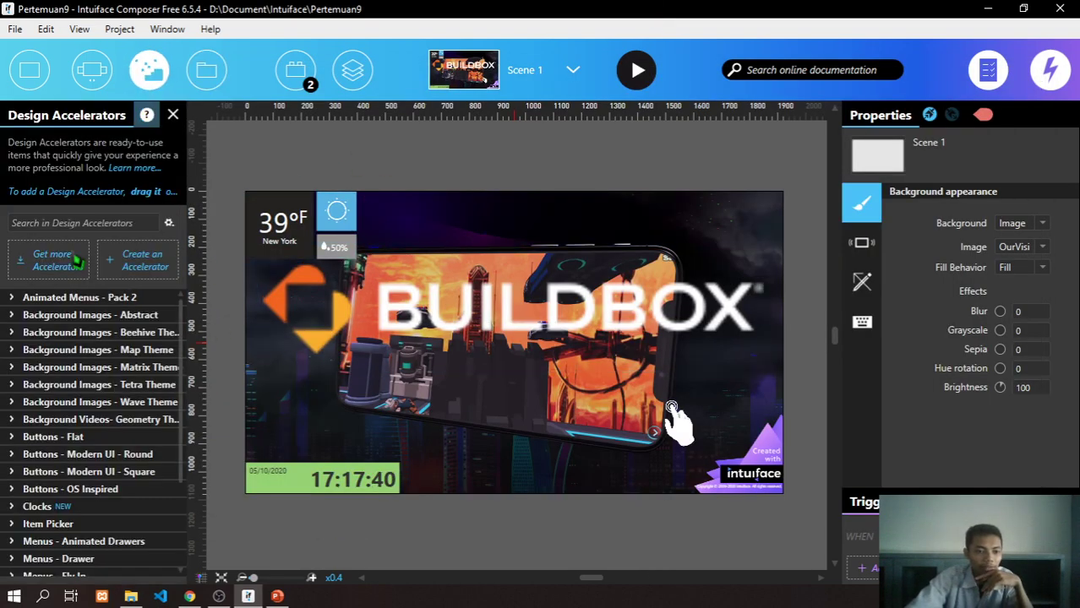
scroll(93, 353, "down", 2)
scroll(93, 372, "down", 2)
scroll(95, 397, "up", 4)
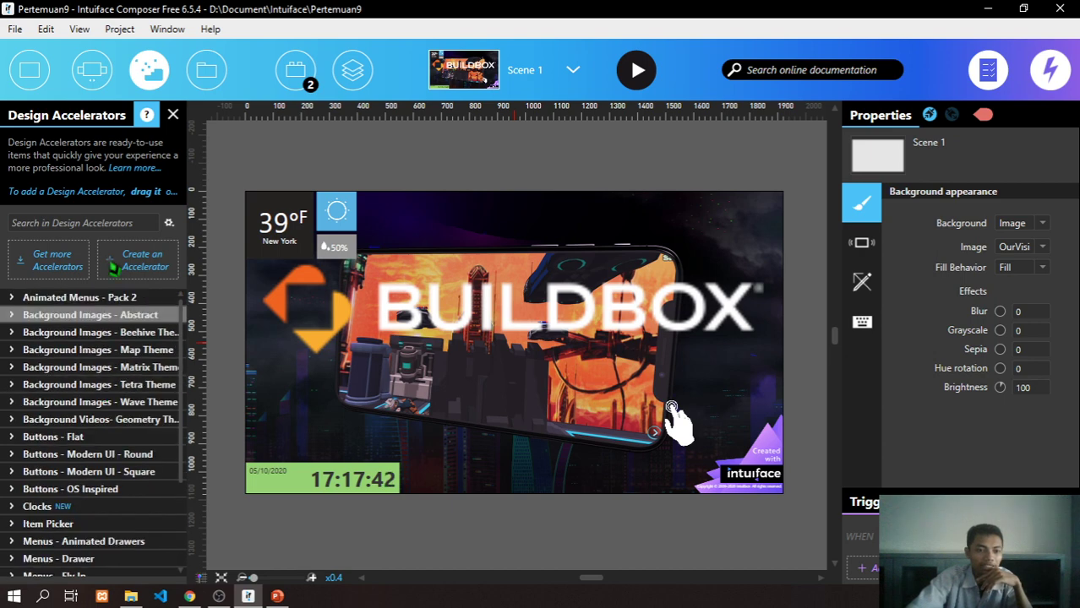
left_click(93, 74)
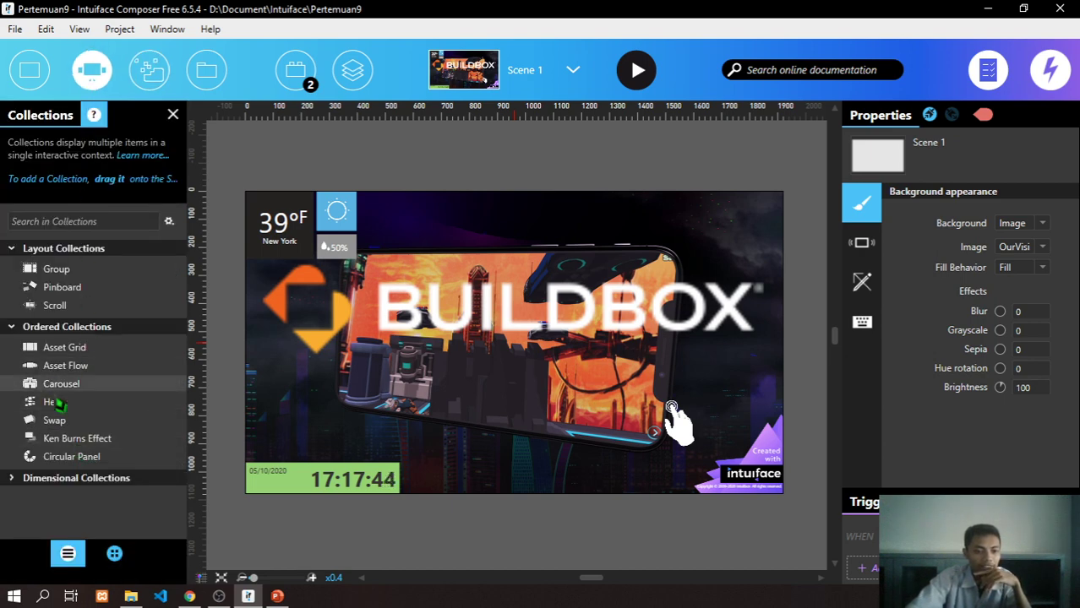
left_click(30, 69)
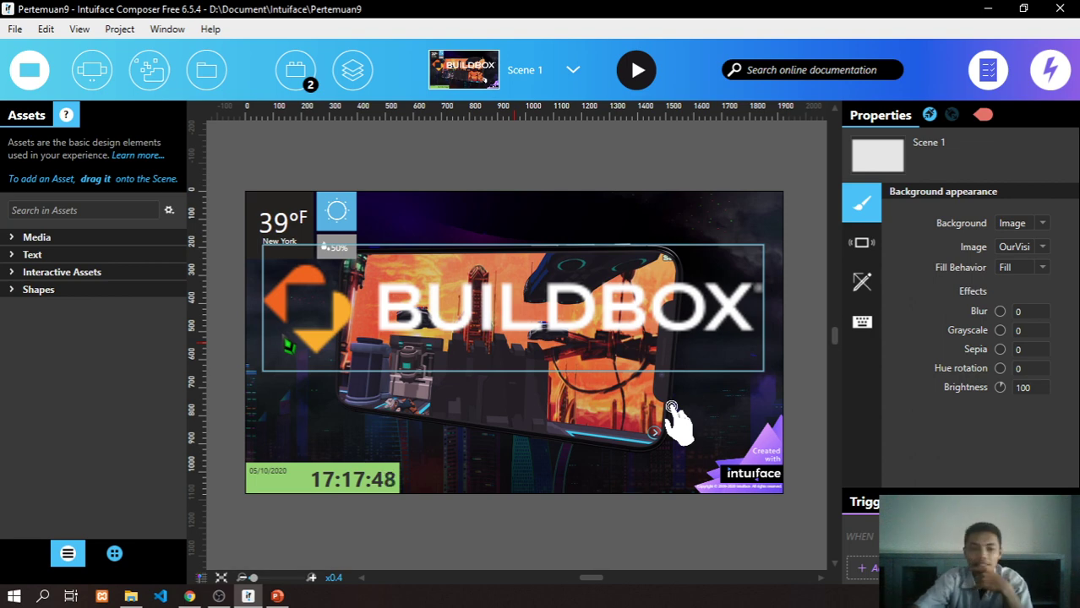
- Review Scene 4, Scene 2 and Scene 3, returning to Scene 1 and closing the scene list
left_click(507, 81)
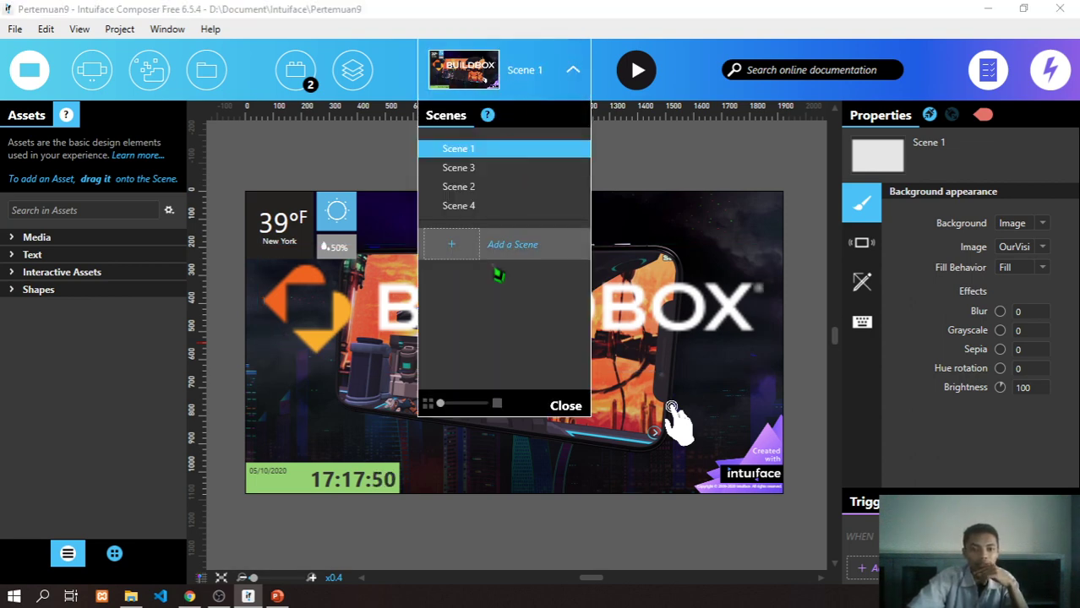
left_click(494, 207)
left_click(500, 187)
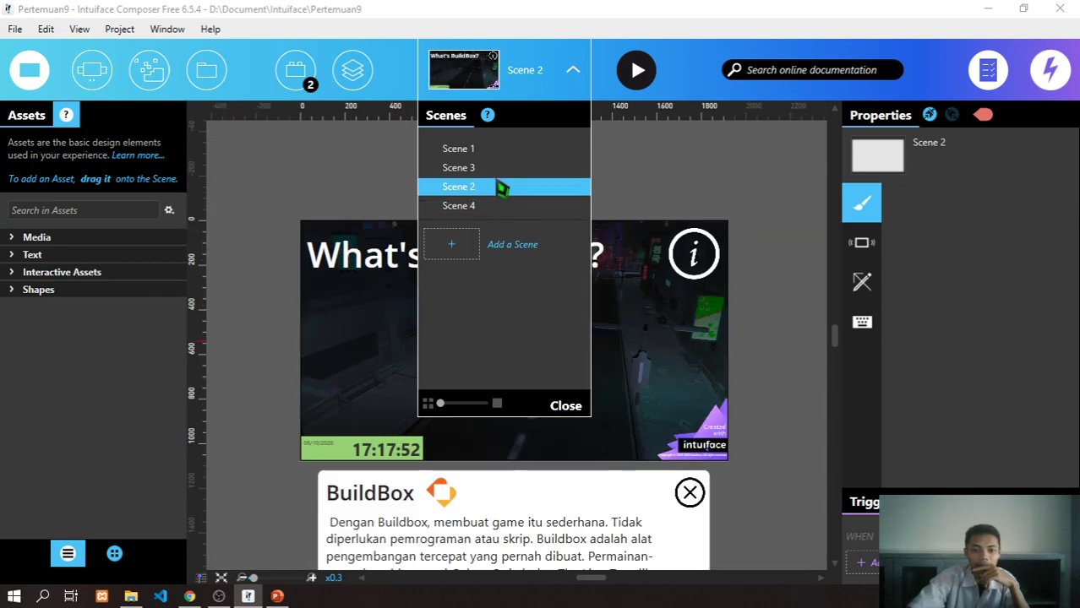
left_click(500, 168)
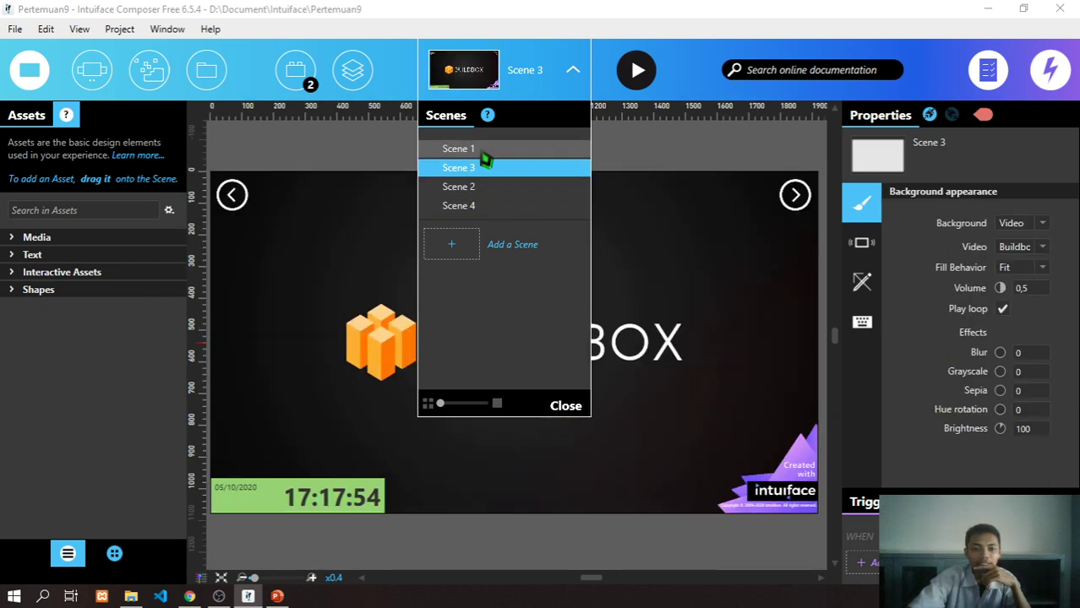
left_click(484, 154)
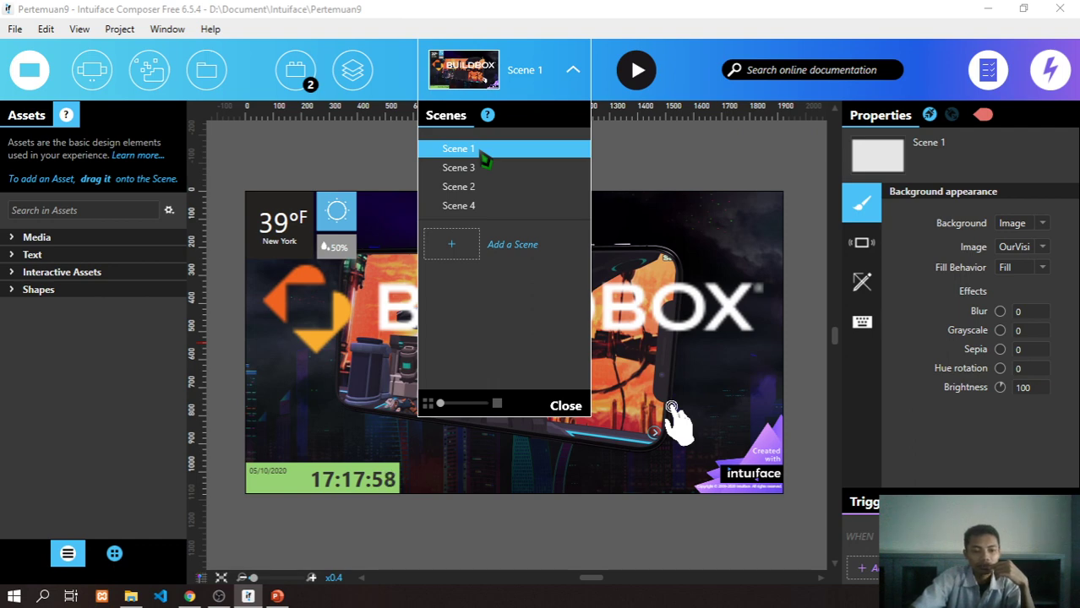
left_click(672, 408)
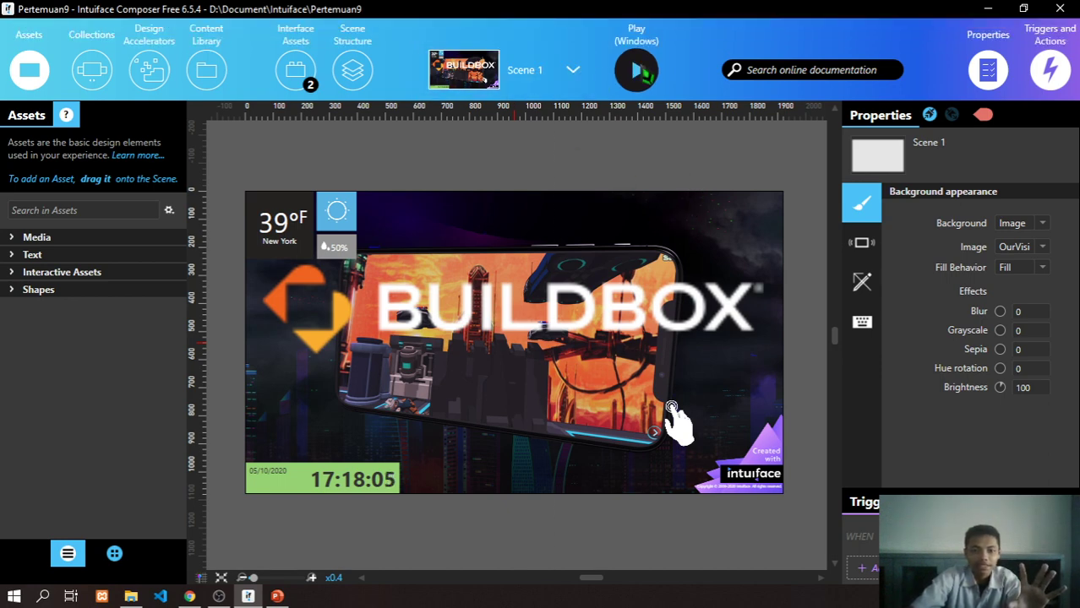
- Preview the presentation in play mode, going from Scene 1 through to the Game Jam Winner scene
left_click(642, 73)
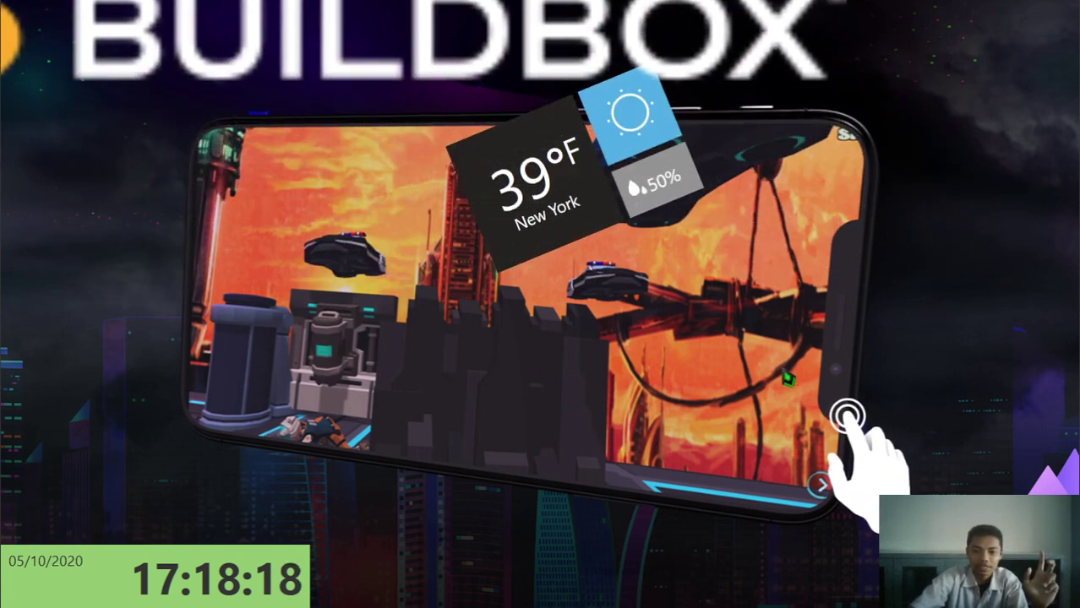
left_click(809, 345)
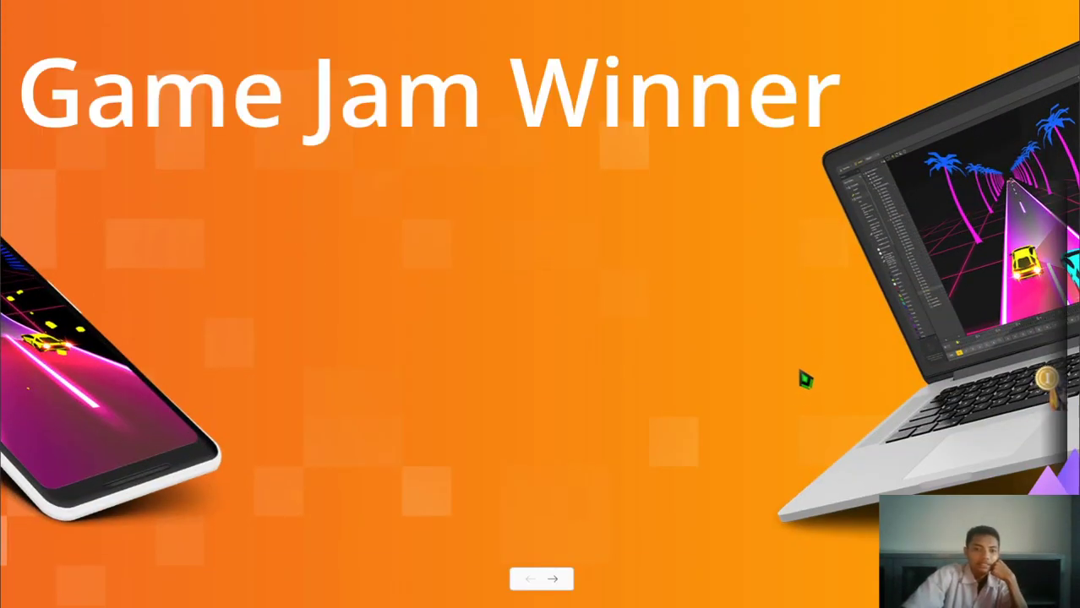